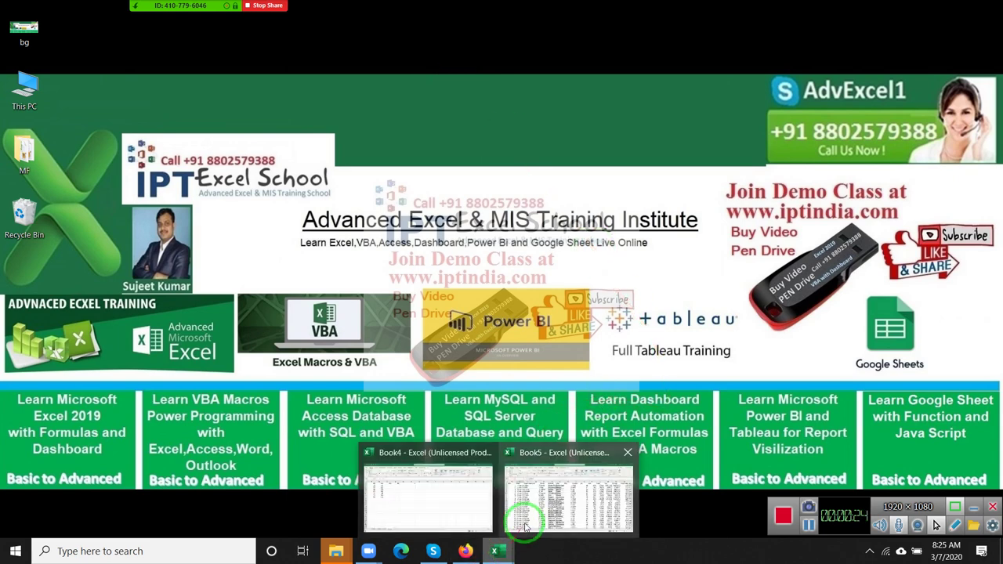
pyautogui.moveTo(568, 499)
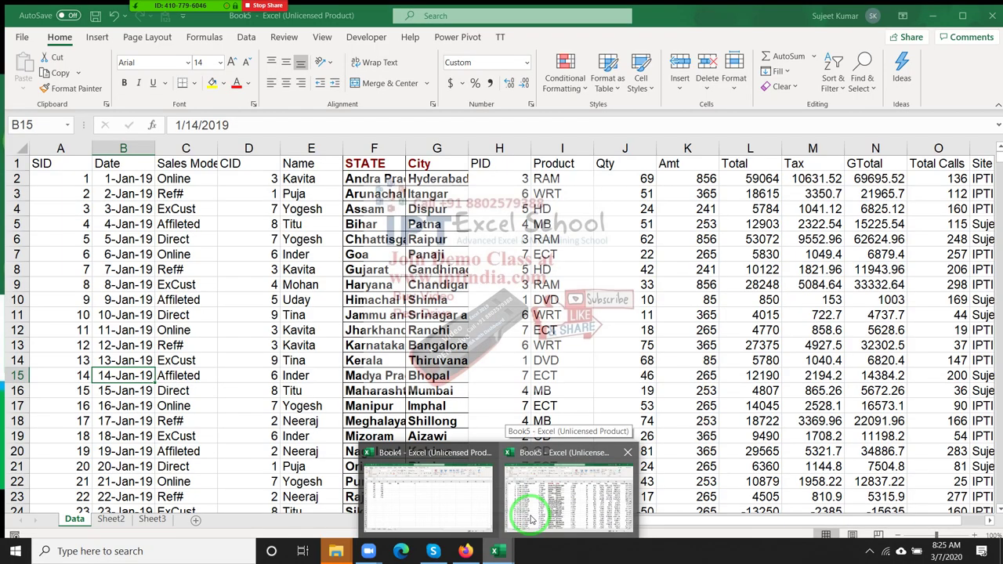
# Bring up the Book5 sales workbook and save it as Data5.xlsm in the Data folder
pyautogui.click(532, 517)
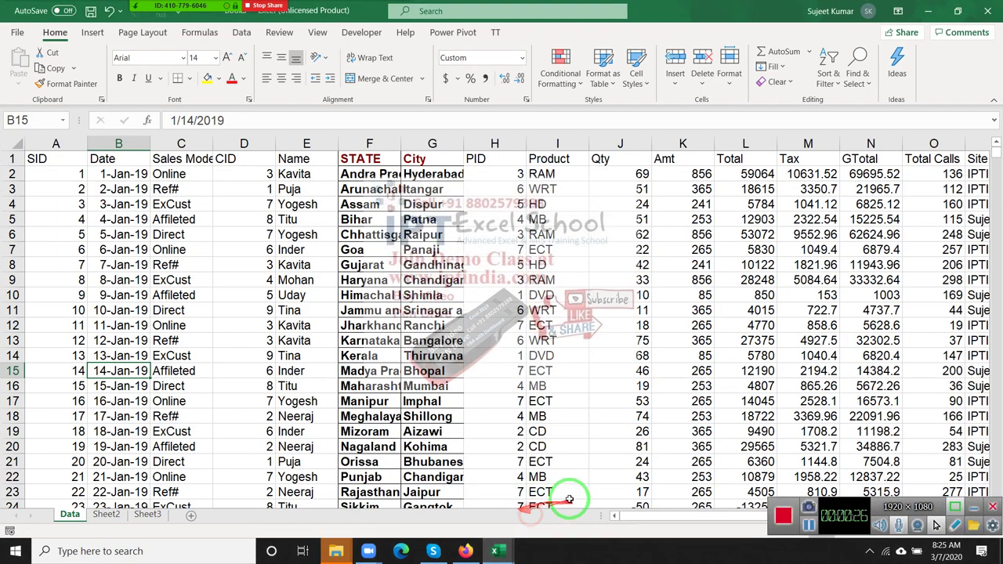
pyautogui.click(146, 355)
pyautogui.hotkey('ctrl', 's')
pyautogui.write('DataS')
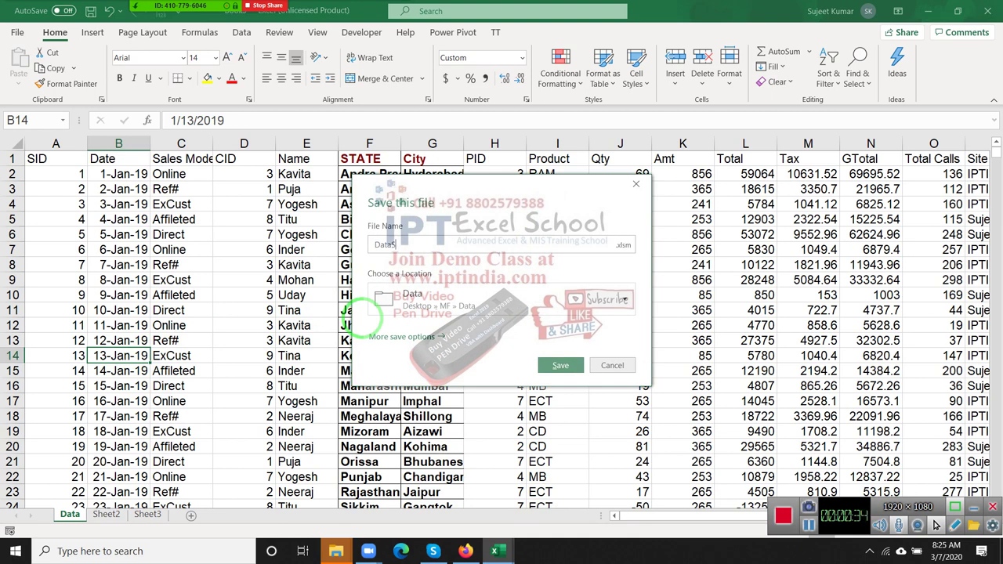
pyautogui.click(561, 366)
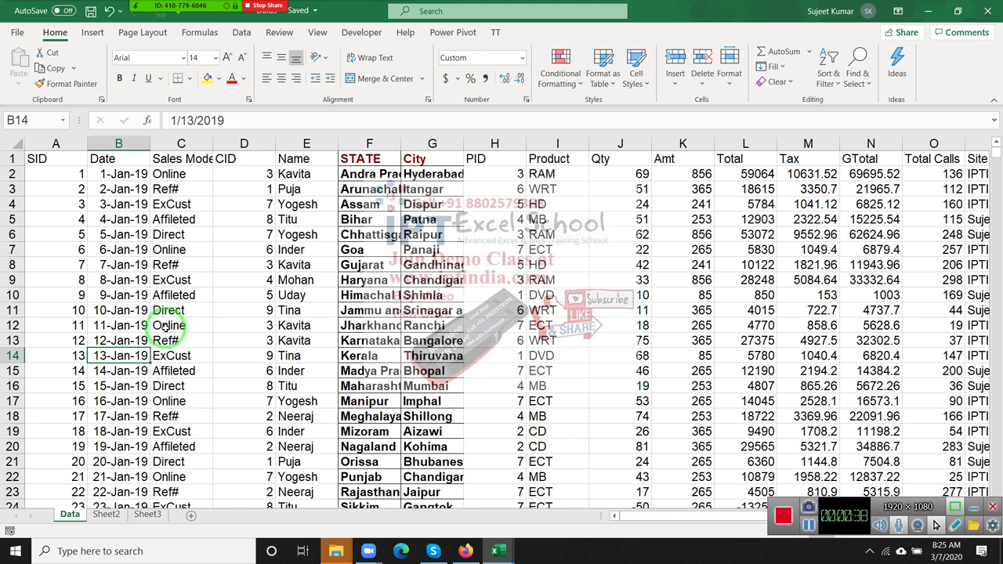
# Go over the Product, Sales Mode and Name columns on the Data sheet with sample values
pyautogui.moveTo(181, 143); pyautogui.dragTo(954, 174)
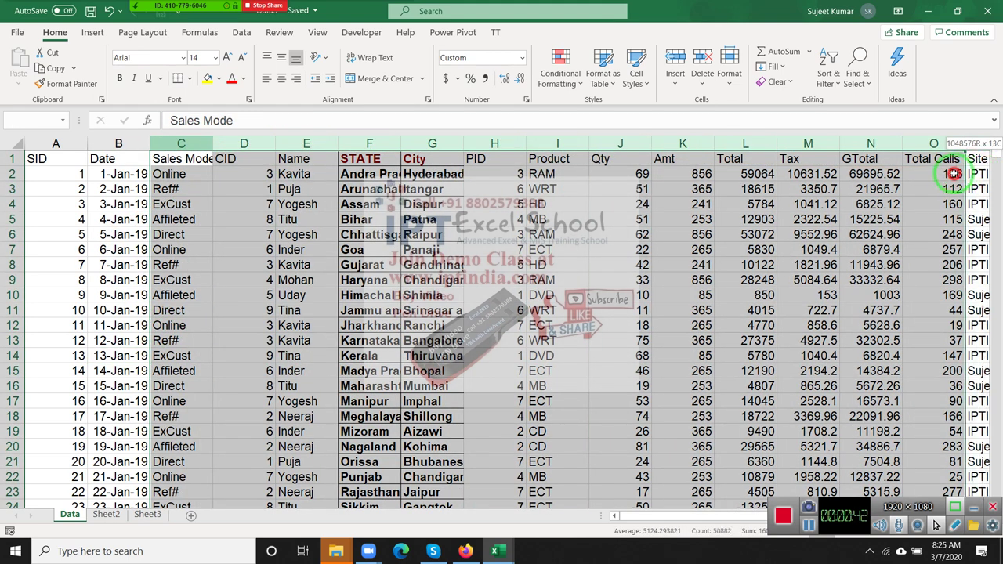
pyautogui.click(557, 142)
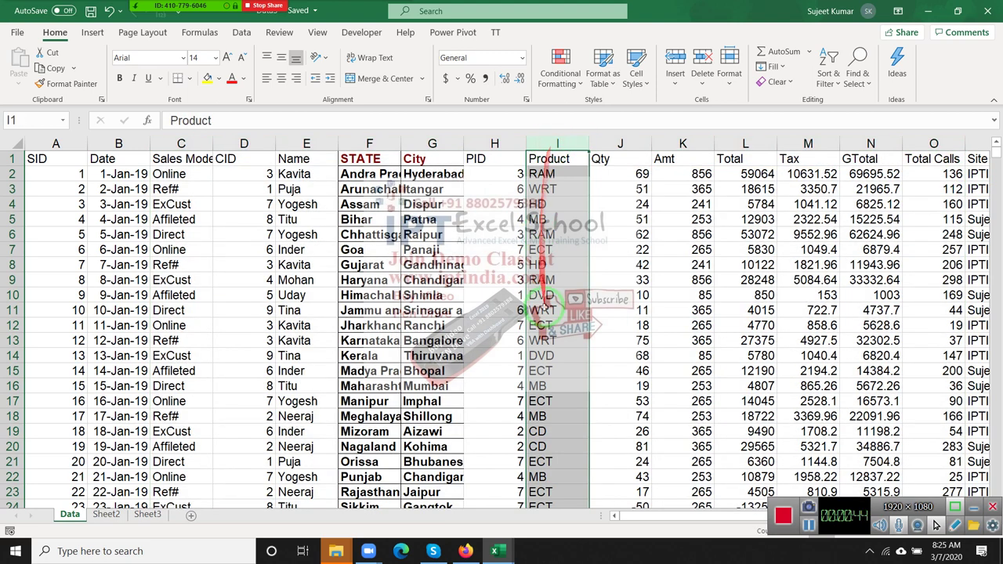
pyautogui.click(547, 324)
pyautogui.click(169, 143)
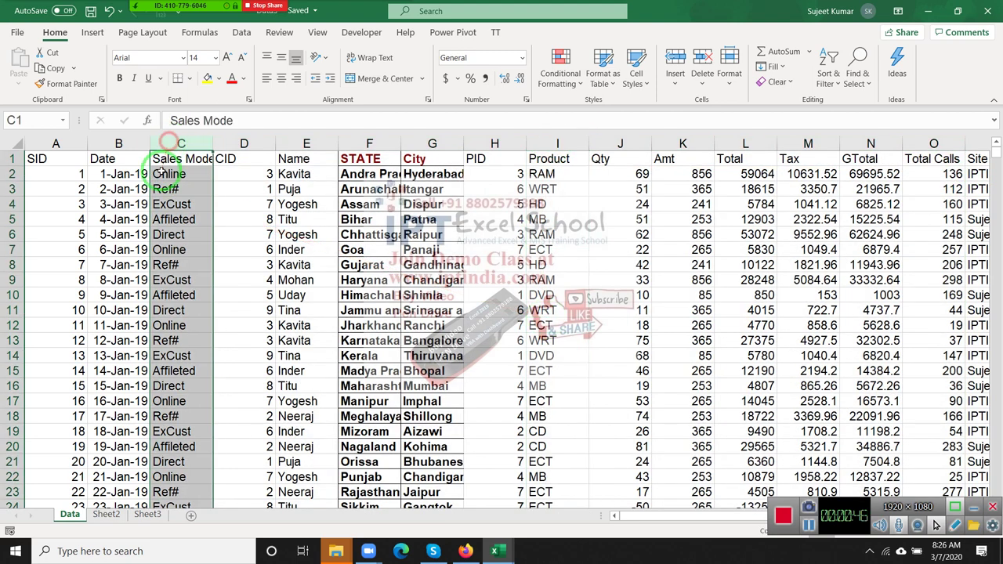
pyautogui.click(166, 234)
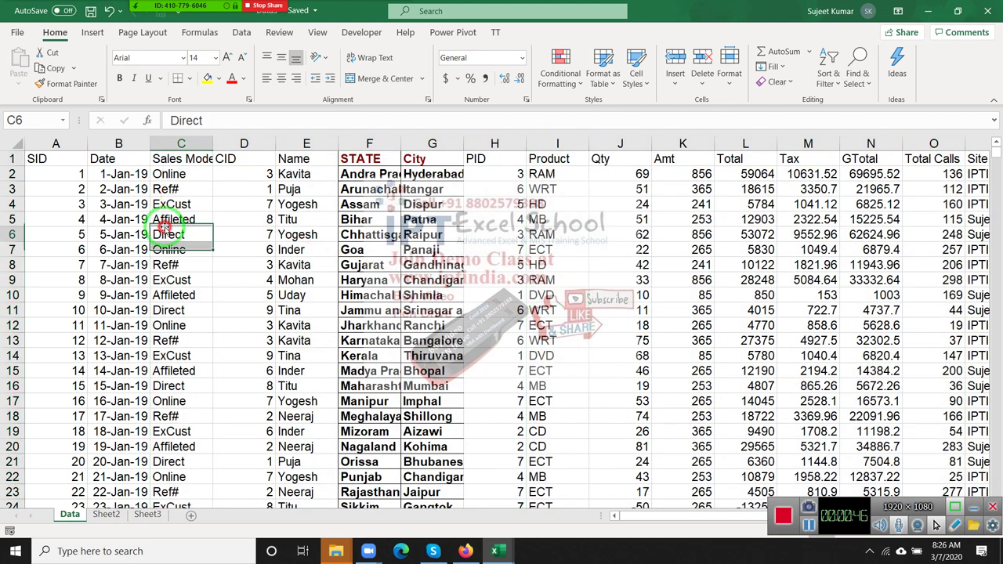
pyautogui.click(298, 143)
pyautogui.click(290, 249)
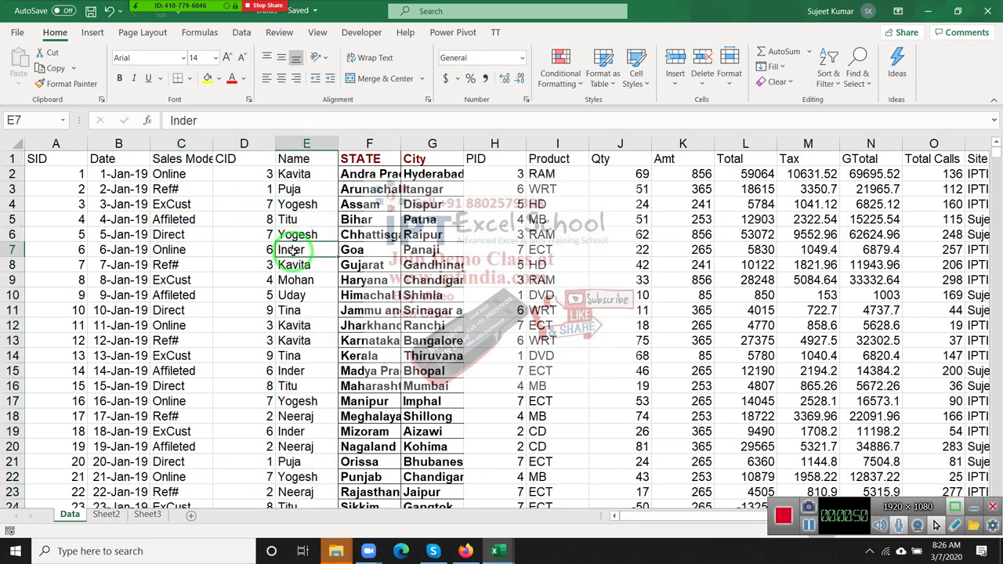
# Point out the Amt, Site and Total Calls values, then move to the empty Sheet2
pyautogui.click(690, 220)
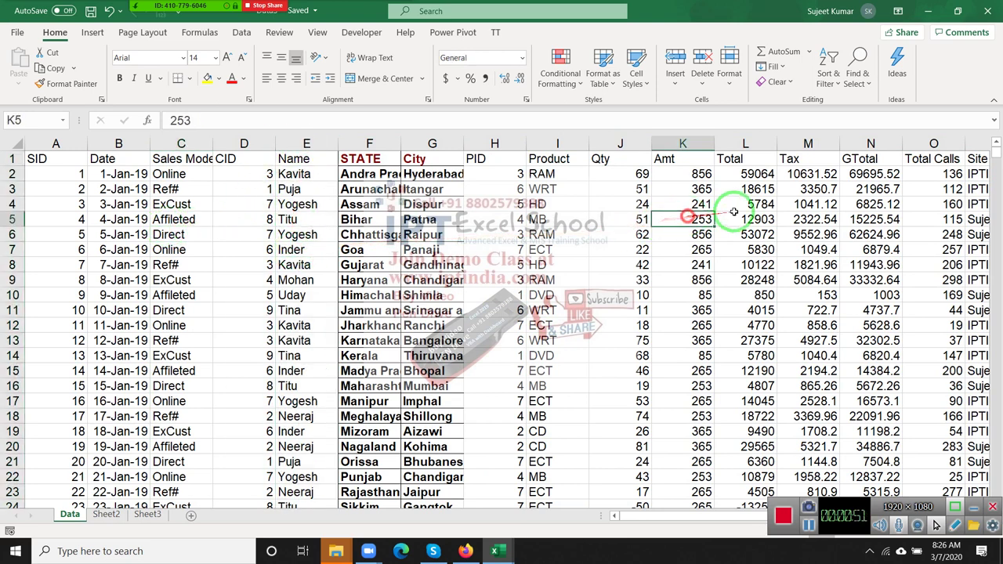
pyautogui.click(972, 144)
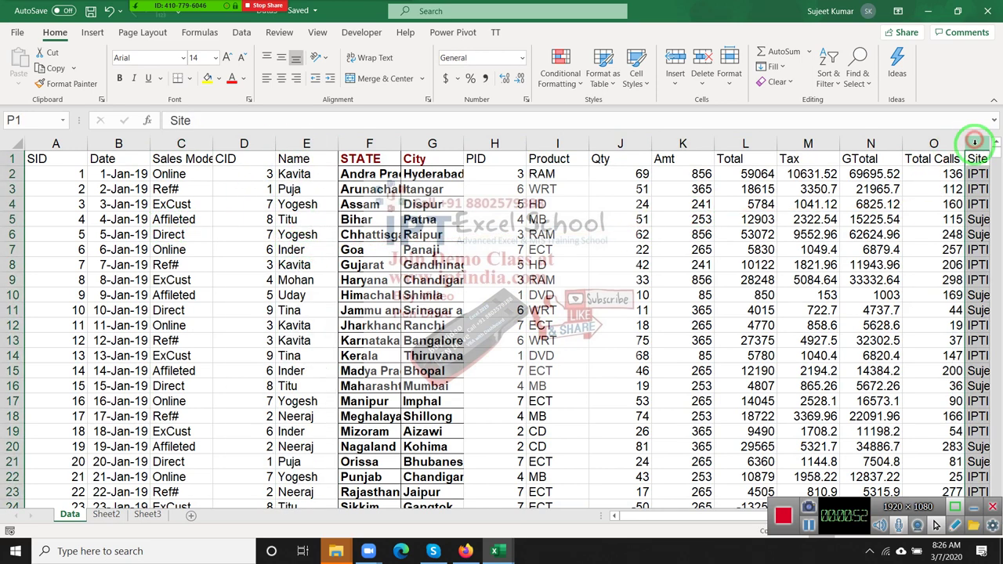
pyautogui.click(980, 202)
pyautogui.click(933, 189)
pyautogui.click(934, 144)
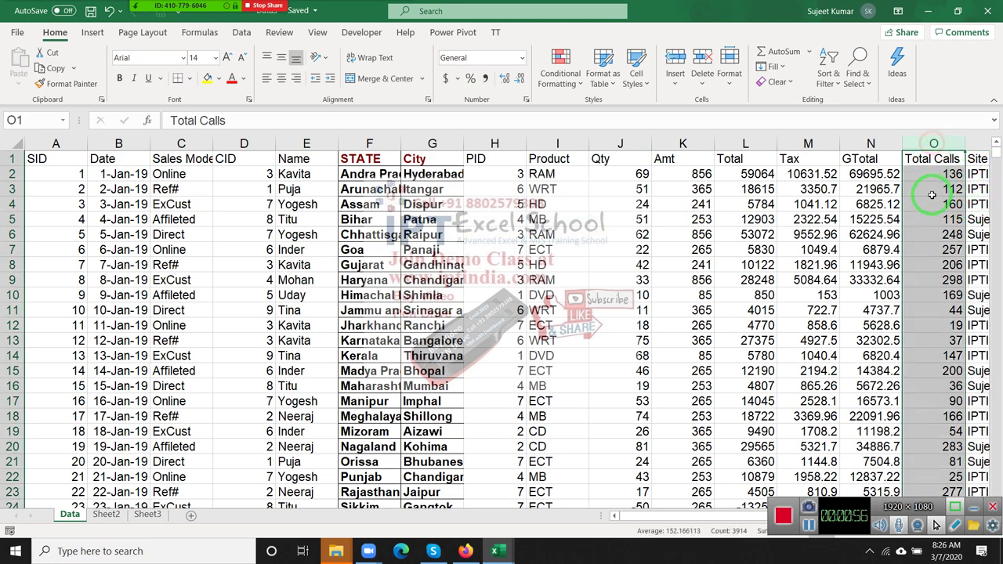
pyautogui.click(933, 191)
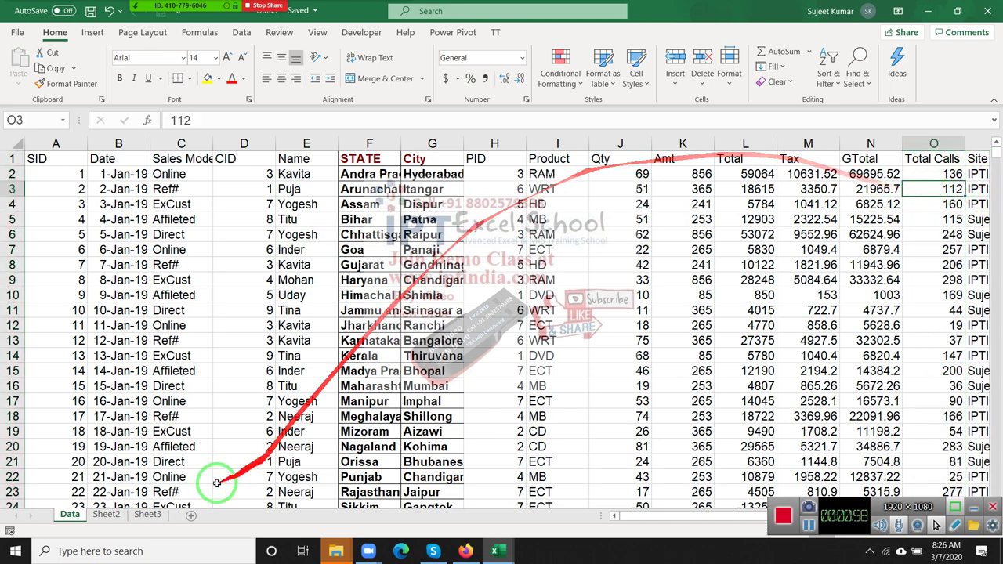
pyautogui.click(101, 519)
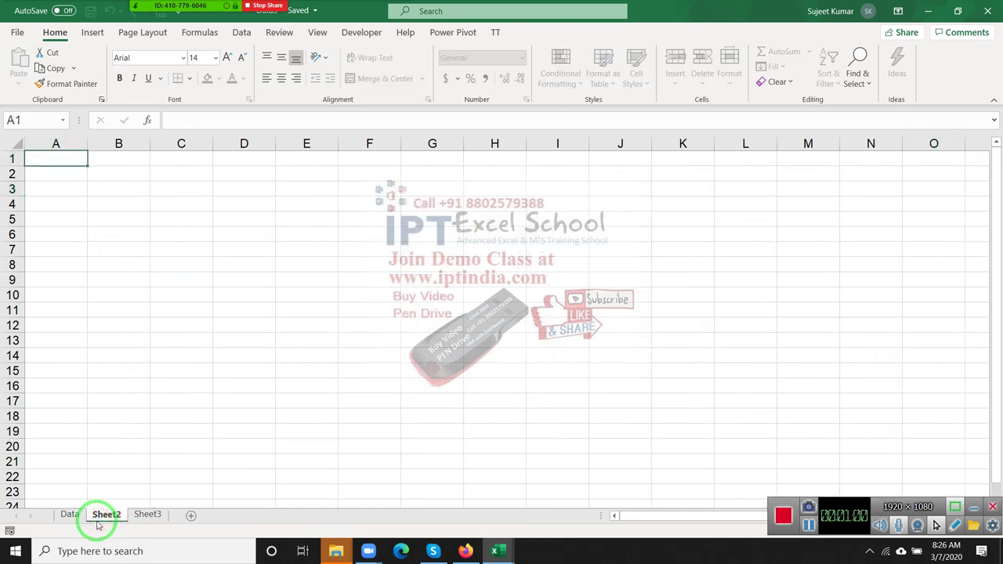
# Give the Sheet2 tab the new name 'Dashboard'
pyautogui.click(98, 519)
pyautogui.doubleClick(97, 519)
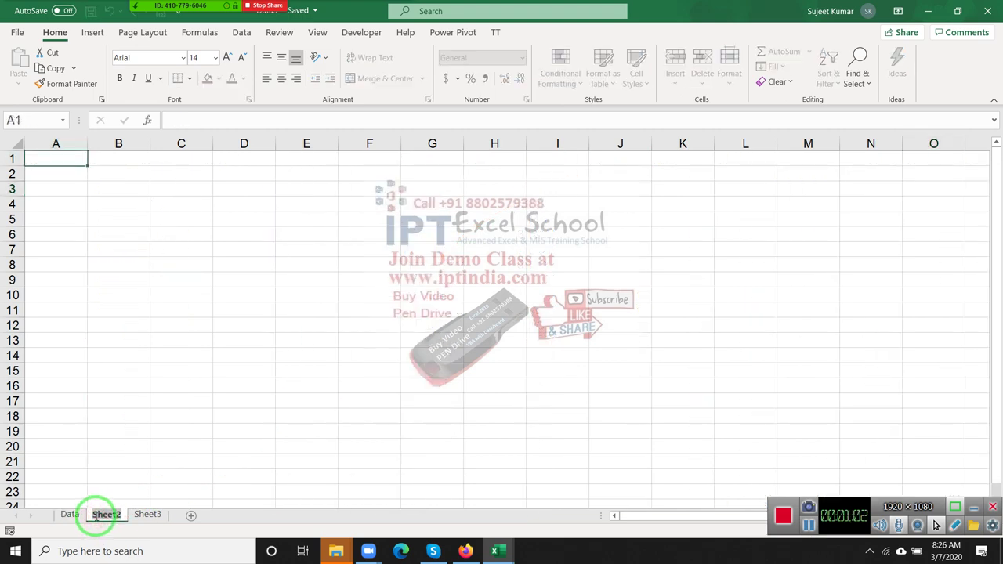
pyautogui.write('Dashboard')
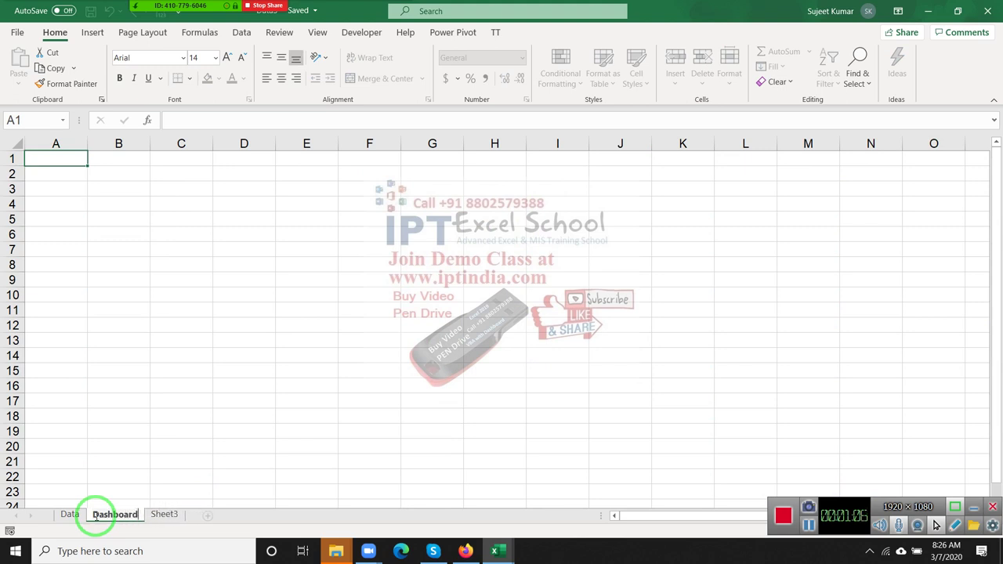
pyautogui.press('Return')
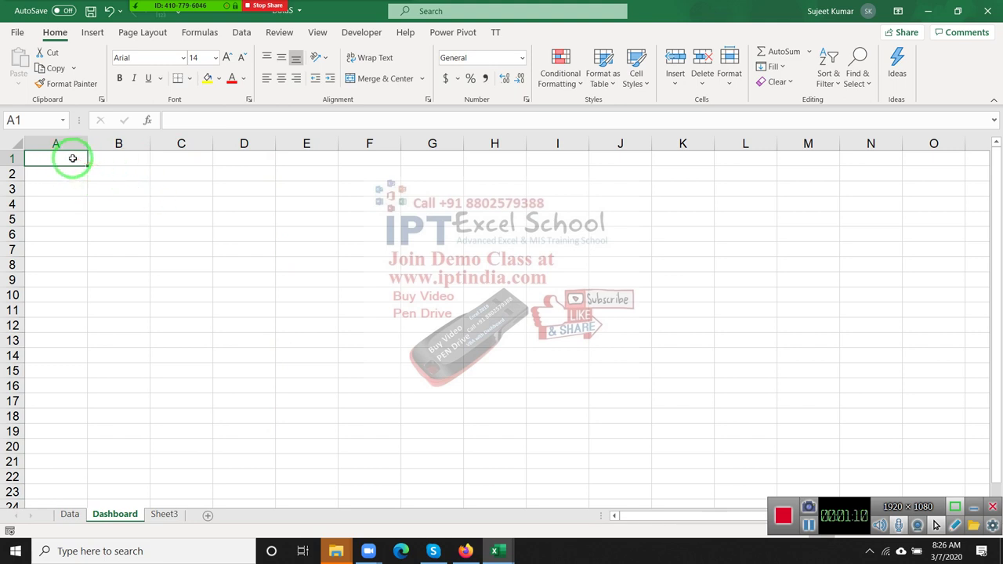
# Select the title range D1:O2 on the Dashboard sheet and merge and centre it
pyautogui.moveTo(72, 158); pyautogui.dragTo(927, 174)
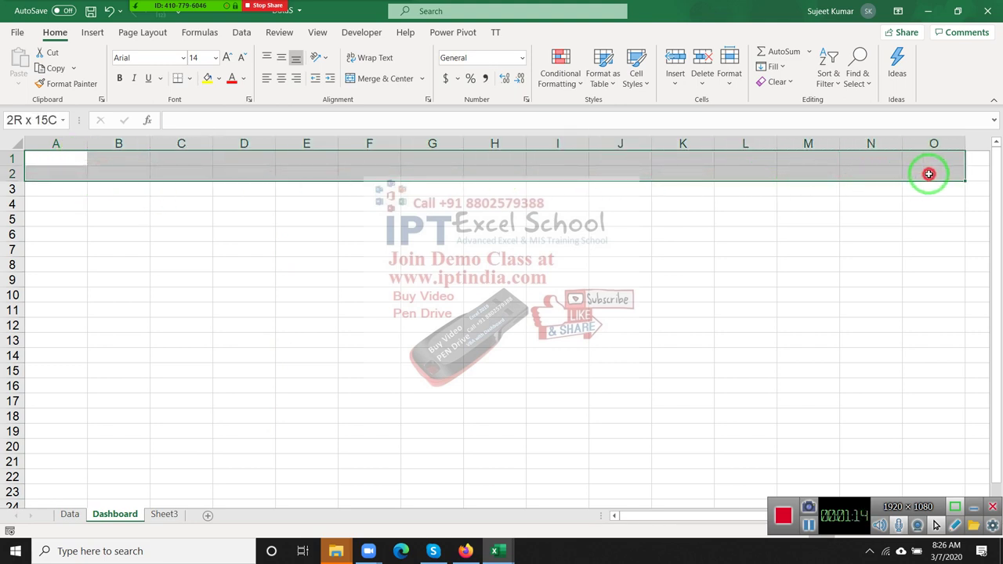
pyautogui.moveTo(929, 174); pyautogui.dragTo(972, 172)
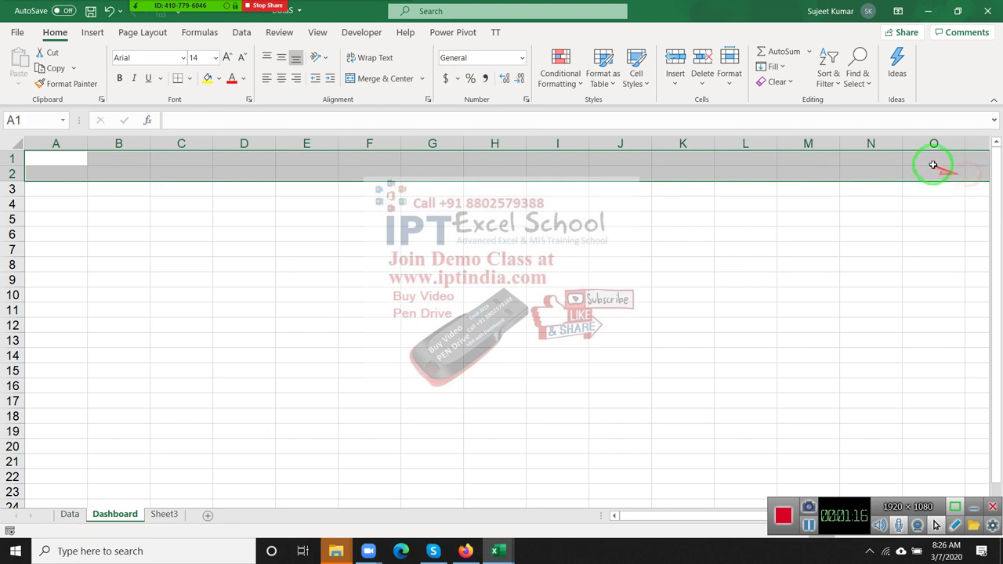
pyautogui.scroll(-1, 380, 258)
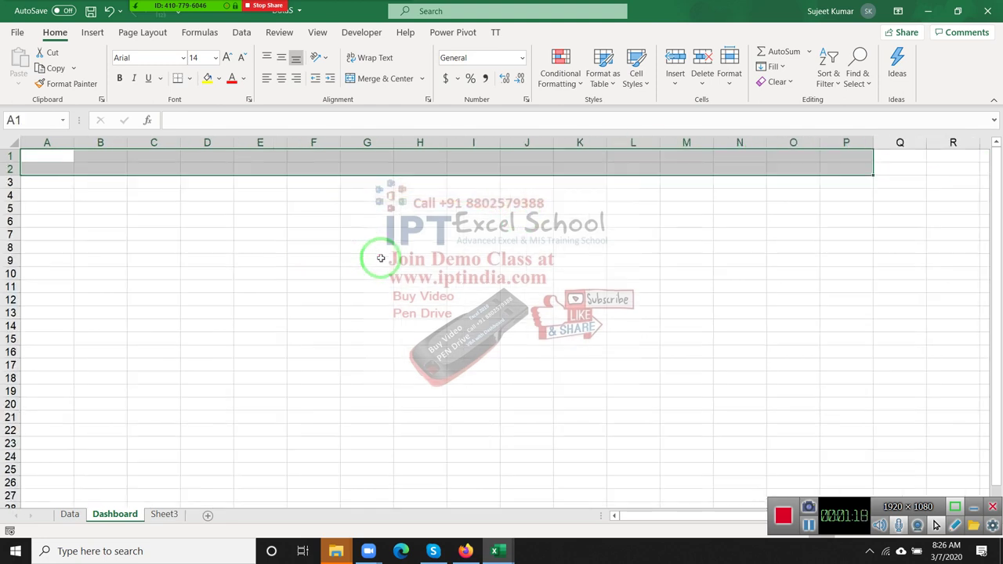
pyautogui.moveTo(35, 156)
pyautogui.mouseDown()
pyautogui.moveTo(998, 163)
pyautogui.moveTo(866, 165)
pyautogui.mouseUp()
pyautogui.hotkey('ctrl', 'Home')
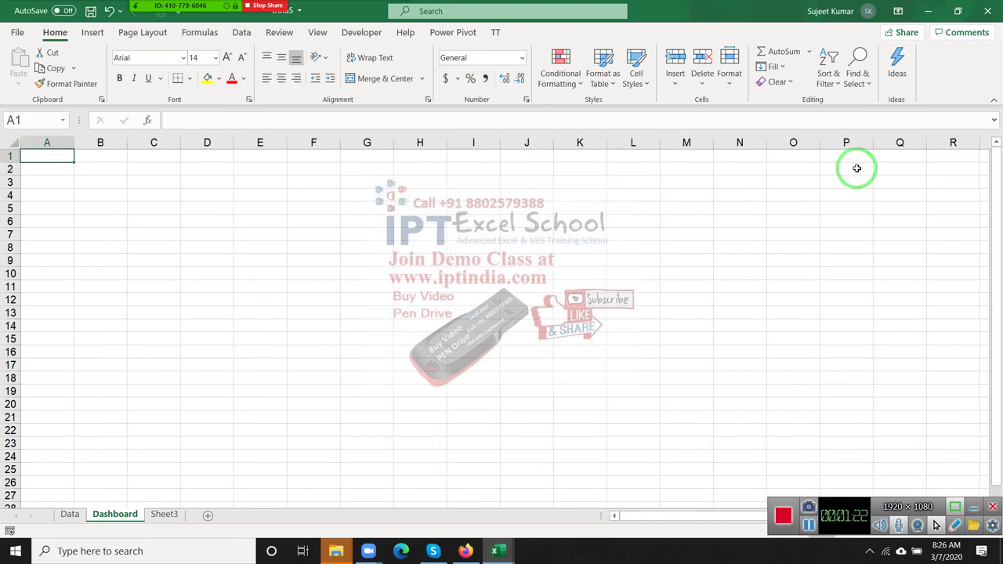
pyautogui.moveTo(28, 156); pyautogui.dragTo(980, 164)
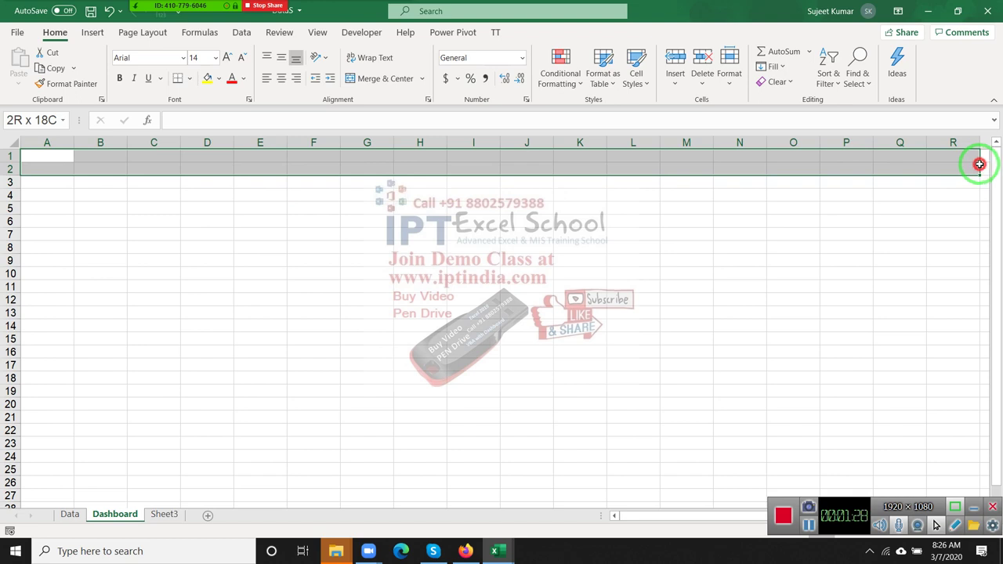
pyautogui.moveTo(980, 164); pyautogui.dragTo(949, 164)
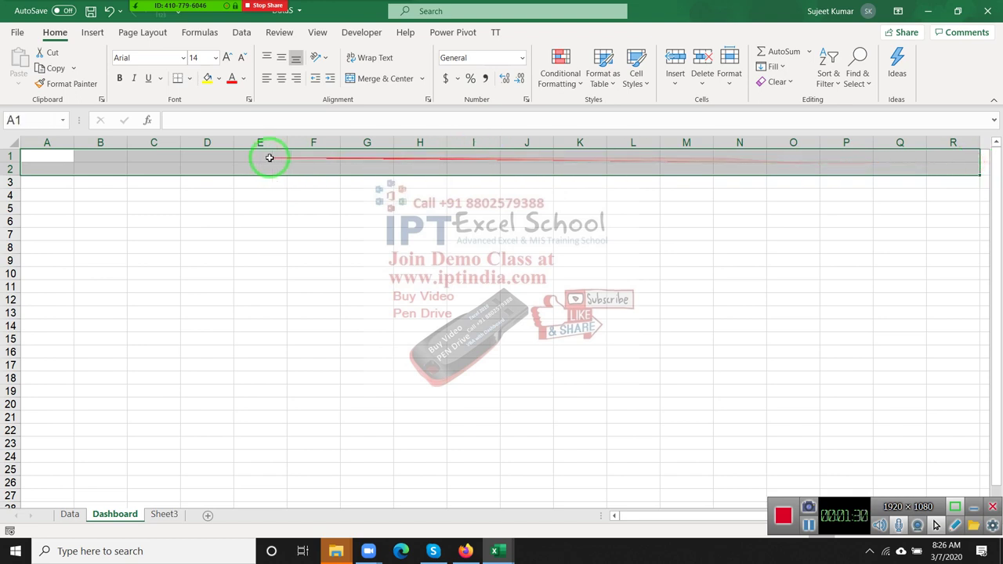
pyautogui.click(231, 154)
pyautogui.moveTo(231, 154); pyautogui.dragTo(770, 168)
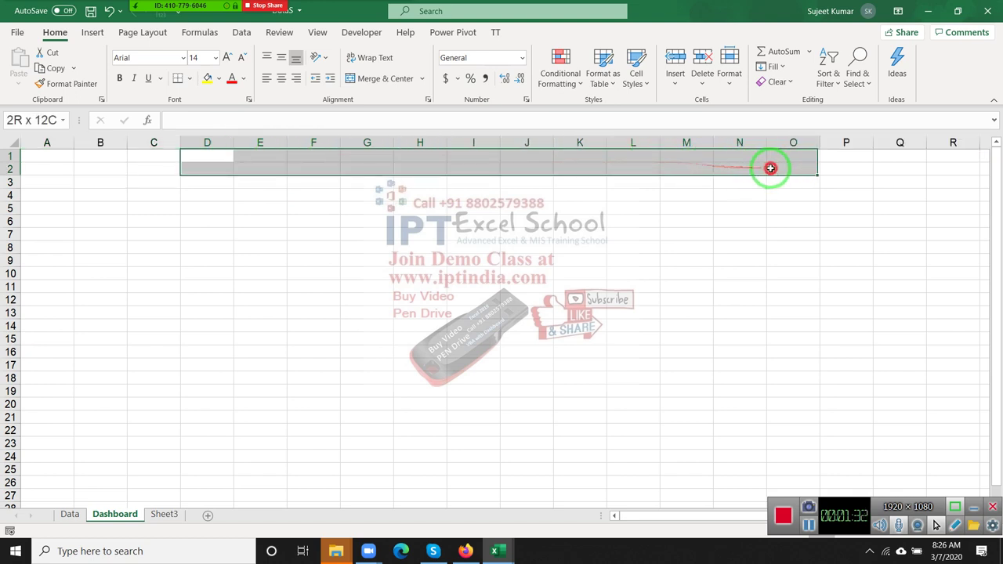
pyautogui.click(382, 79)
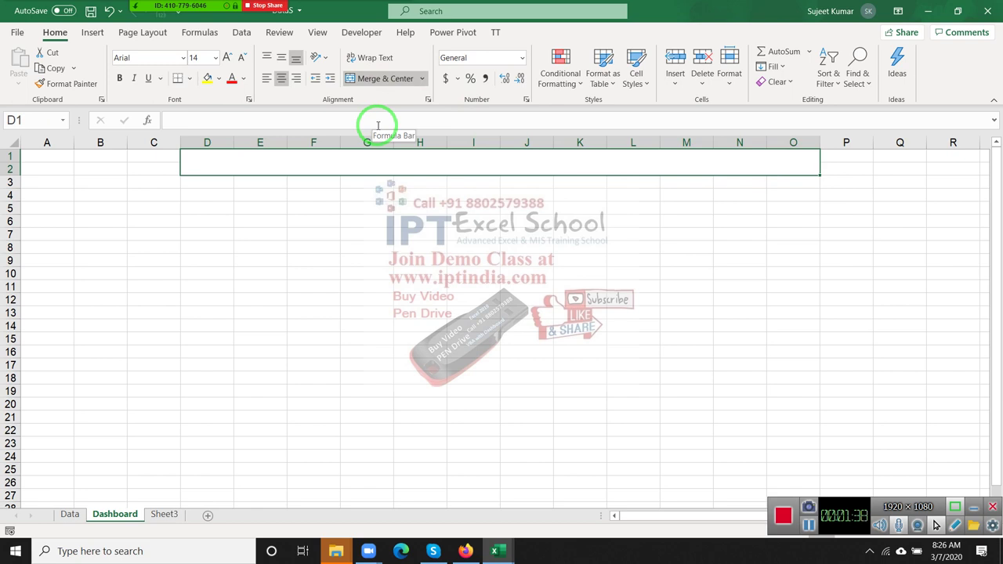
# Enter the title 'Sales Compire Report 2020' in the merged block
pyautogui.write('Sale')
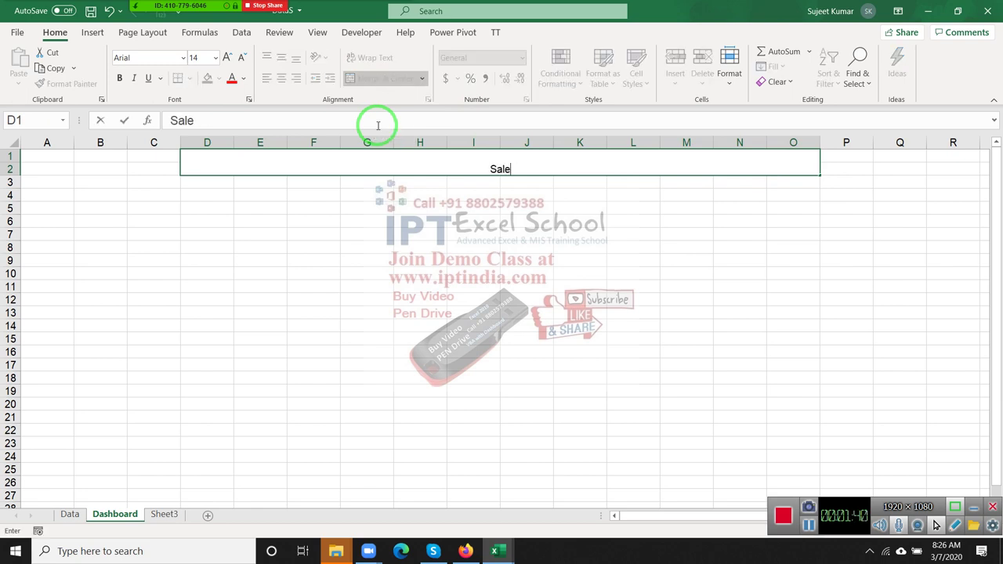
pyautogui.write('s Co')
pyautogui.write('mp')
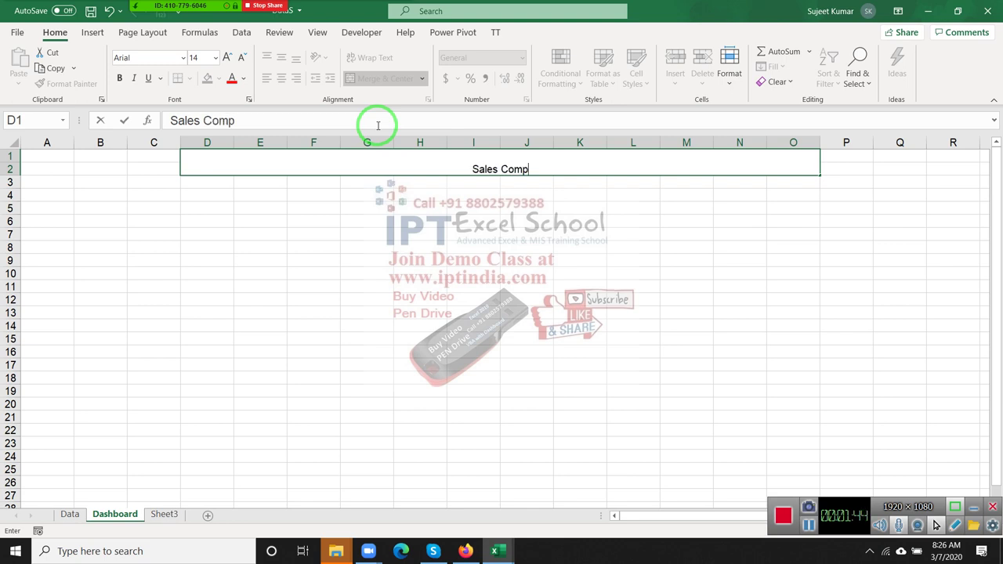
pyautogui.write('ire ')
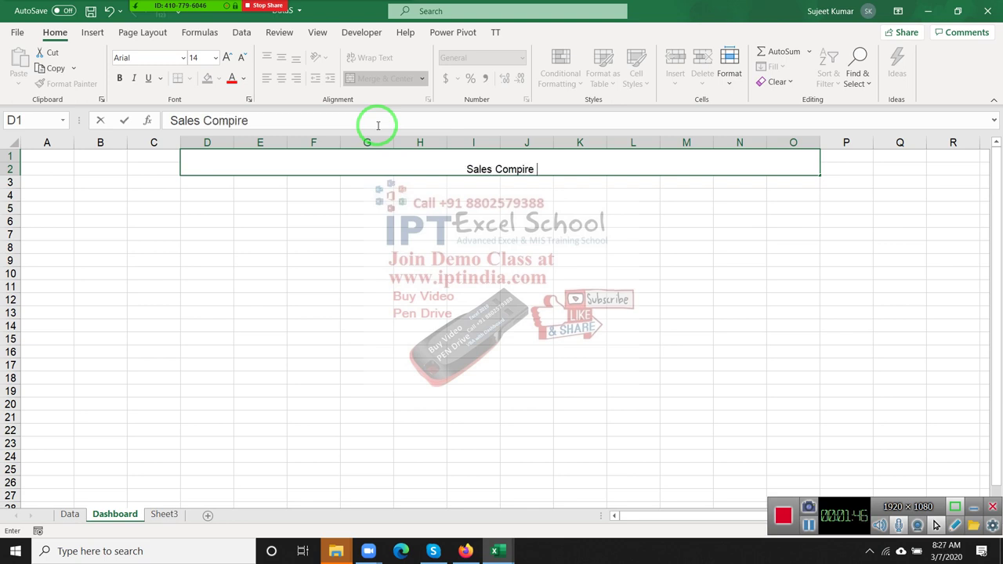
pyautogui.write('Report ')
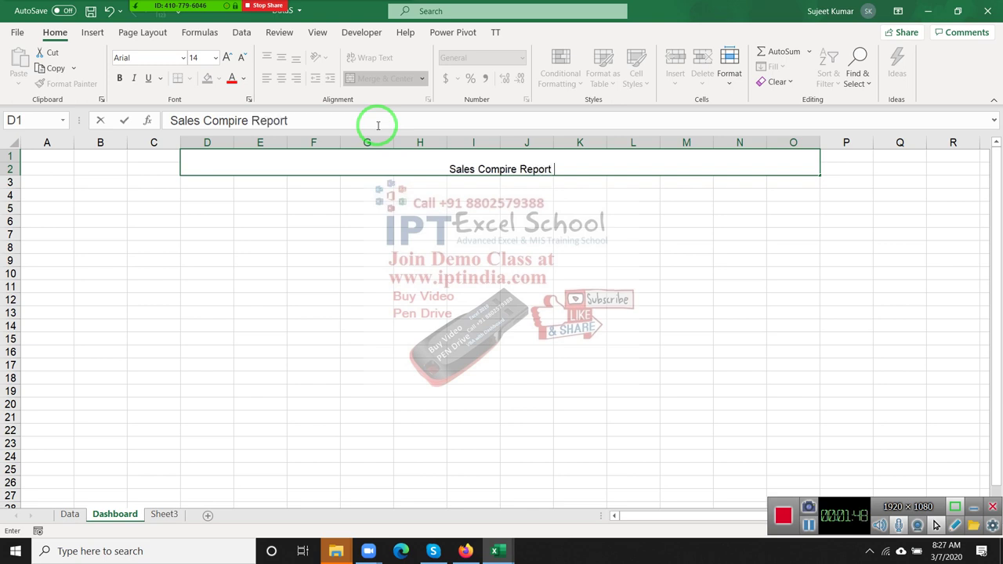
pyautogui.write('2020')
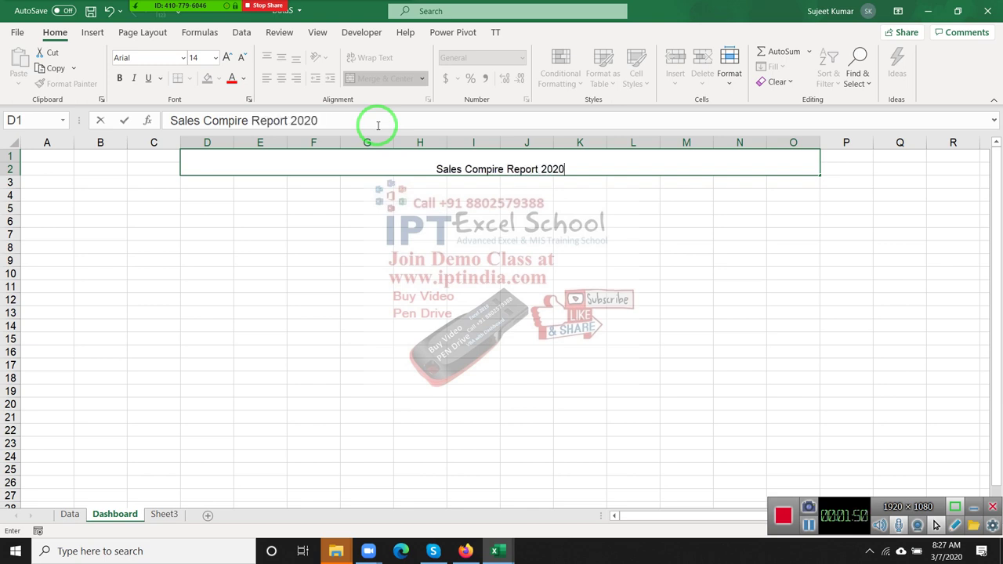
pyautogui.press('Return')
pyautogui.click(533, 171)
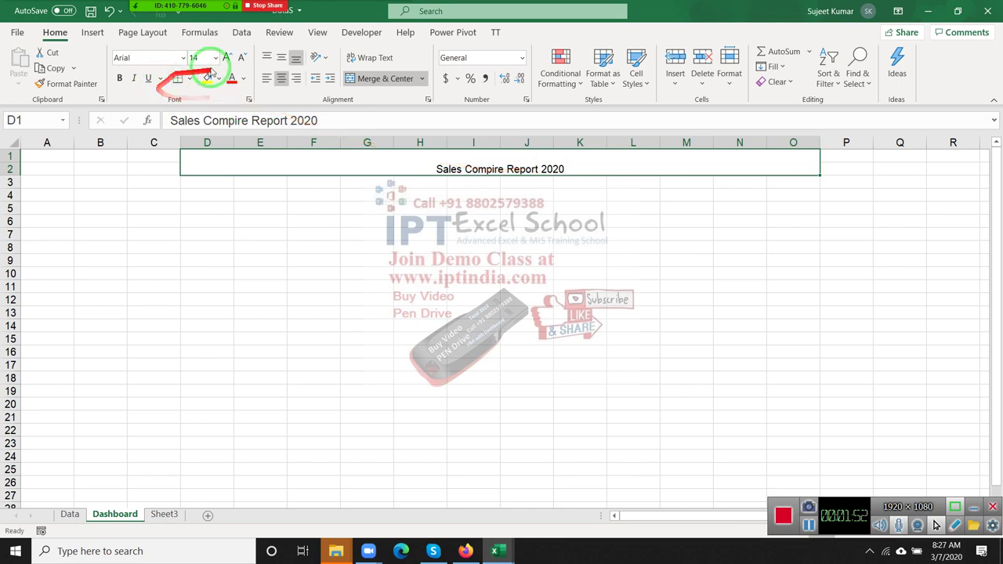
# Enlarge the title font to 28 point and underline it
pyautogui.click(228, 59)
pyautogui.click(229, 59)
pyautogui.click(228, 59)
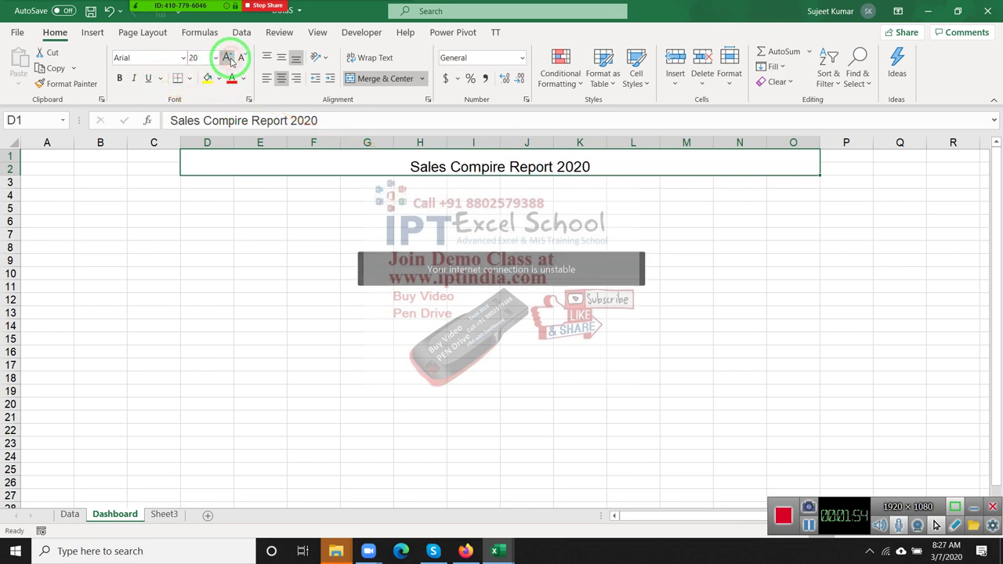
pyautogui.click(228, 59)
pyautogui.click(228, 59)
pyautogui.click(228, 59)
pyautogui.click(228, 59)
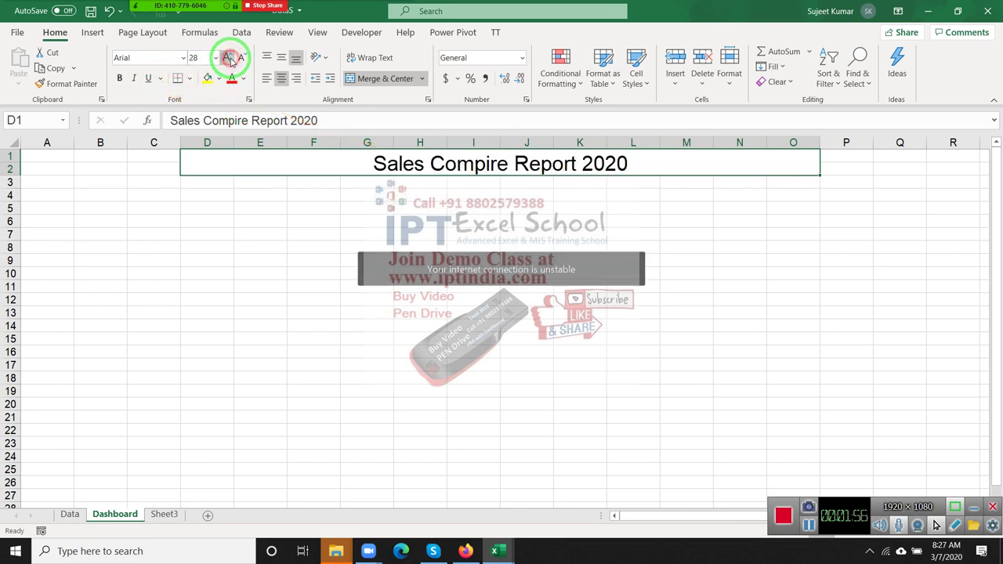
pyautogui.hotkey('ctrl', 'u')
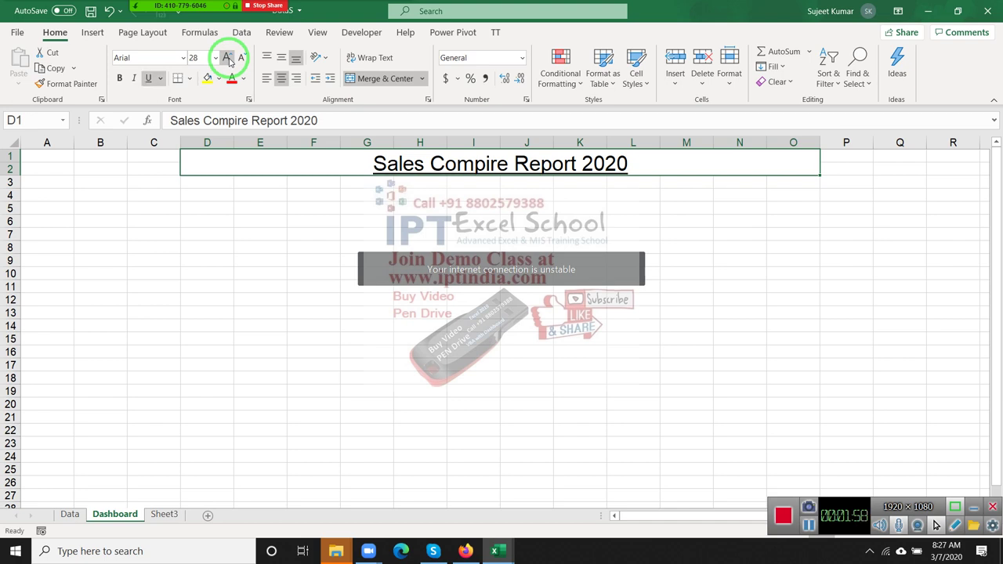
pyautogui.click(98, 195)
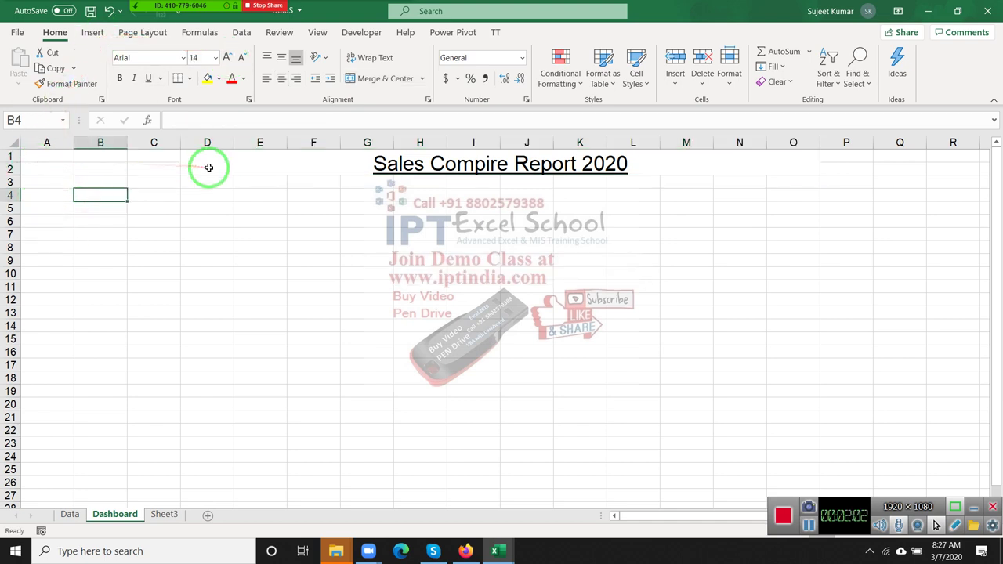
# Check columns M through O beside the title, then select cells A2:C2
pyautogui.moveTo(206, 164); pyautogui.dragTo(808, 168)
pyautogui.click(745, 138)
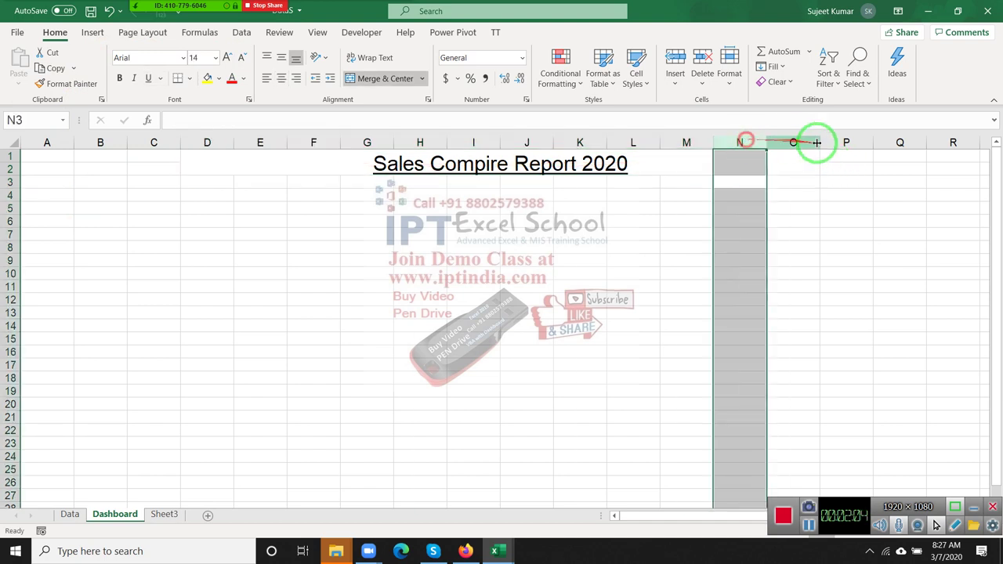
pyautogui.moveTo(690, 140); pyautogui.dragTo(783, 142)
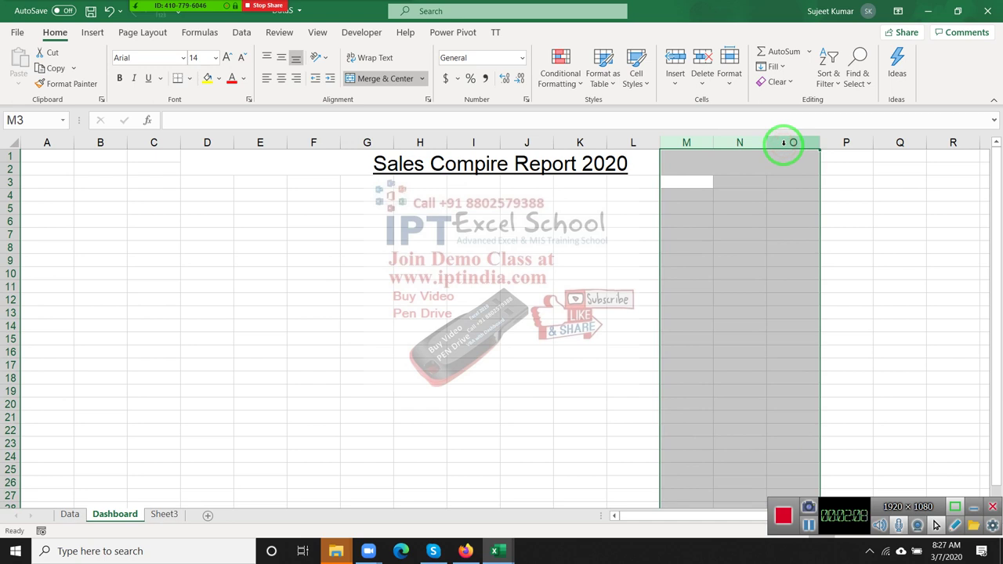
pyautogui.click(916, 220)
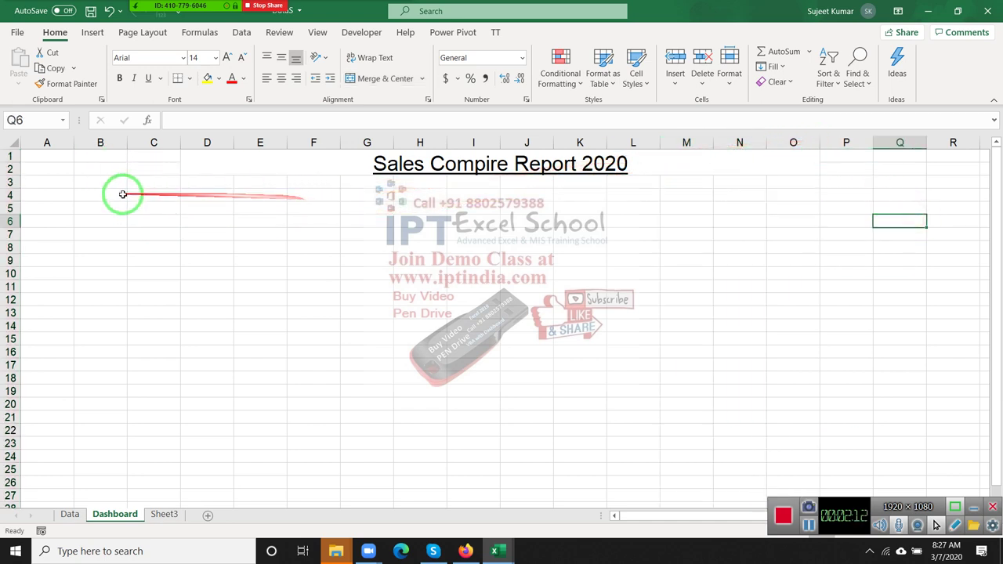
pyautogui.click(48, 155)
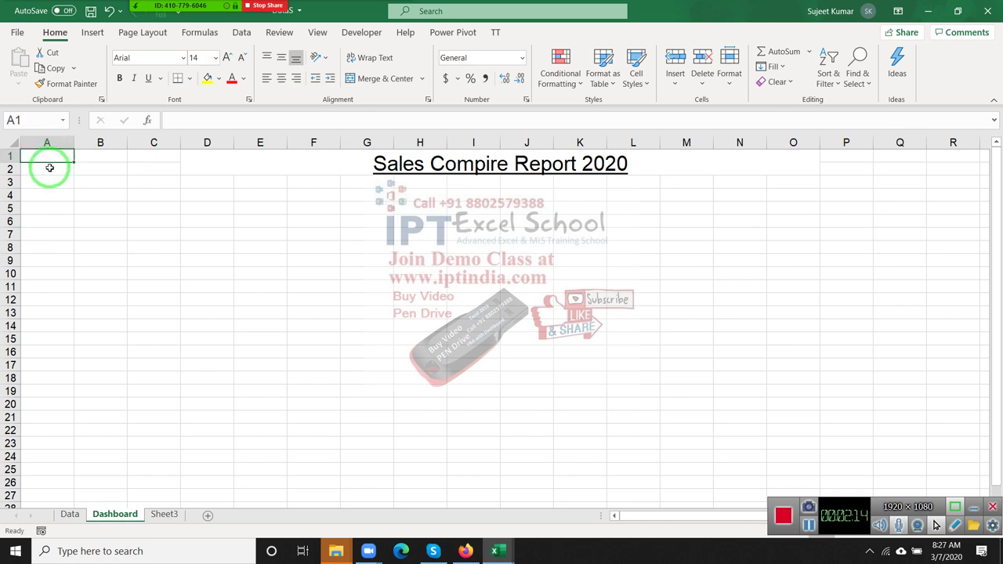
pyautogui.moveTo(50, 168); pyautogui.dragTo(144, 168)
# Merge A2:C2 into one centred cell and adjust a participant's settings in Zoom
pyautogui.click(388, 79)
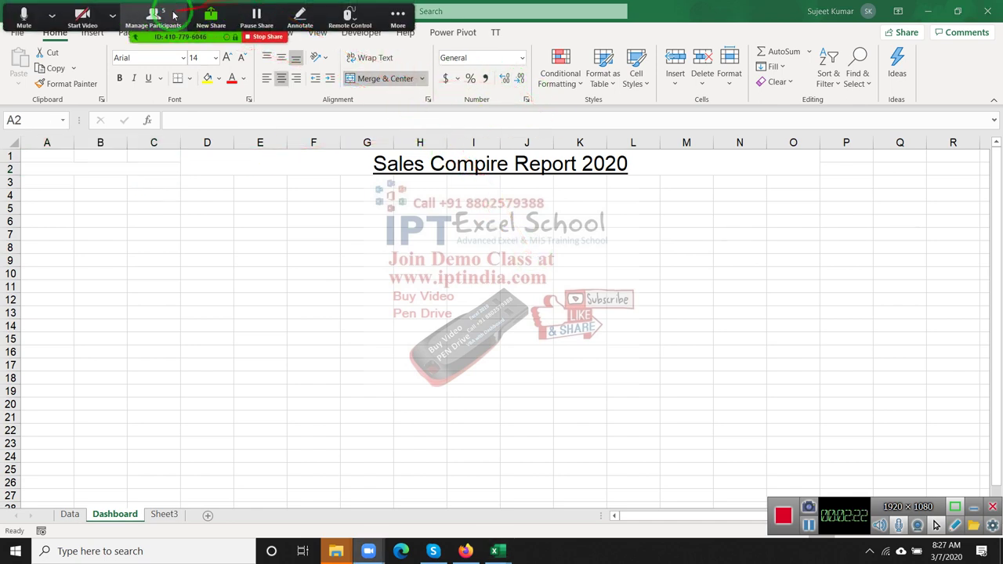
pyautogui.click(153, 16)
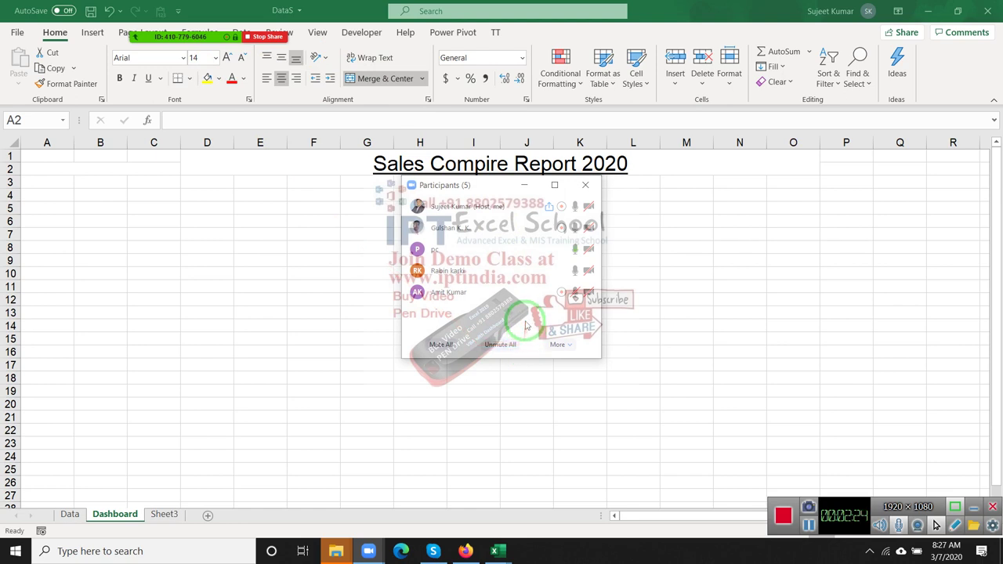
pyautogui.moveTo(470, 271)
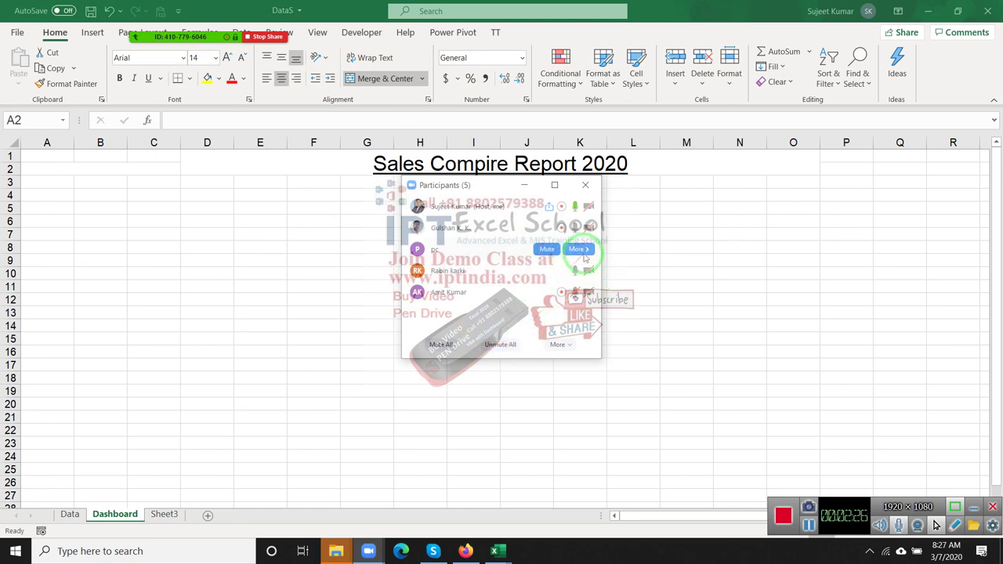
pyautogui.click(571, 271)
pyautogui.click(615, 287)
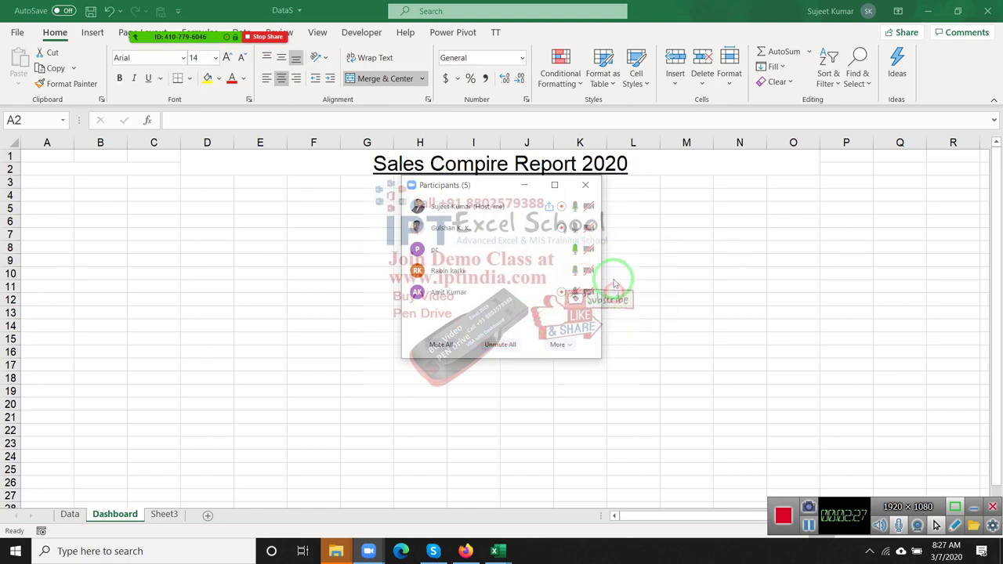
# Close Zoom's participant list and start typing the Section label in A2
pyautogui.click(586, 185)
pyautogui.click(86, 171)
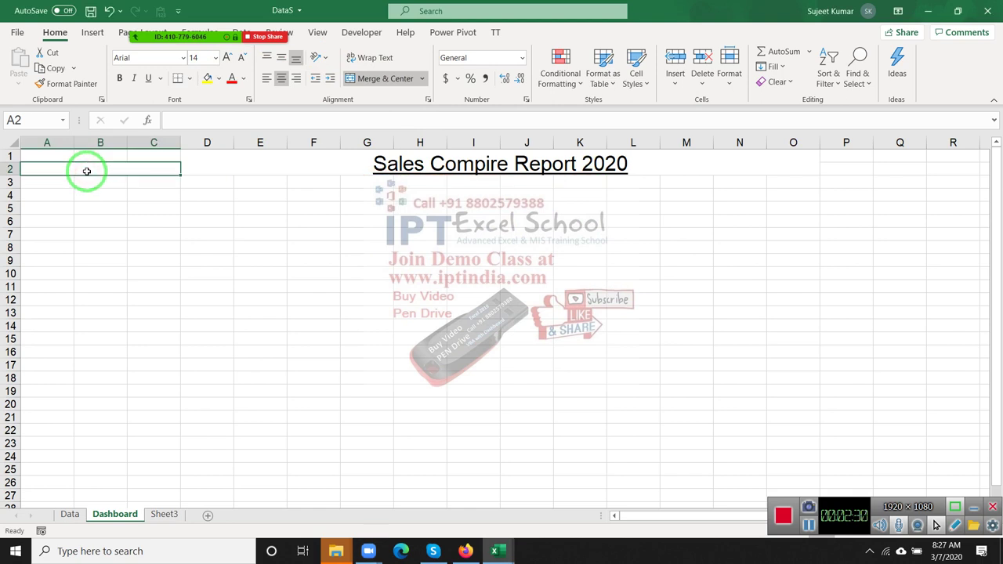
pyautogui.write('Section')
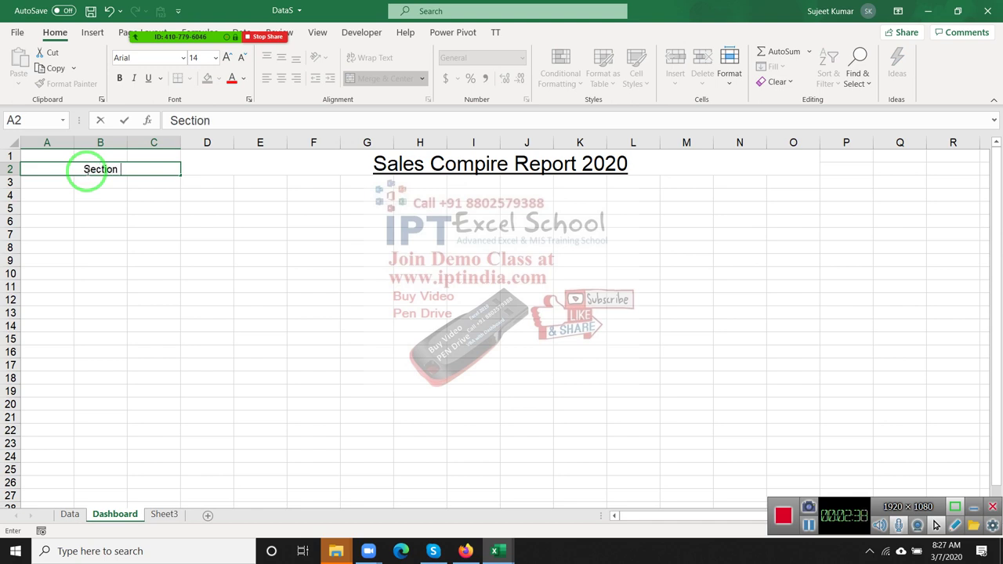
# Finish the 'Section #1' label in A2 and delete columns M and N
pyautogui.write('1')
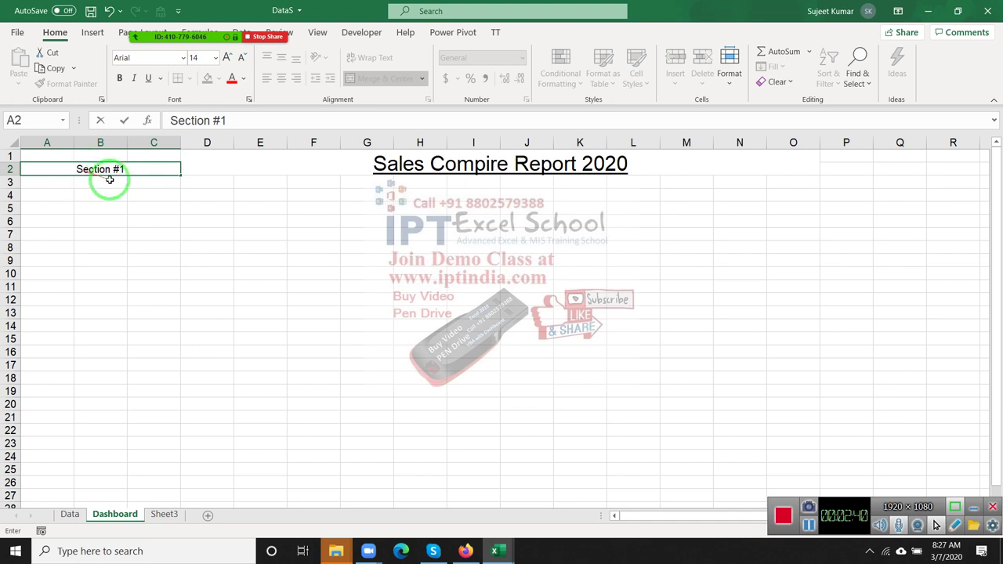
pyautogui.click(380, 249)
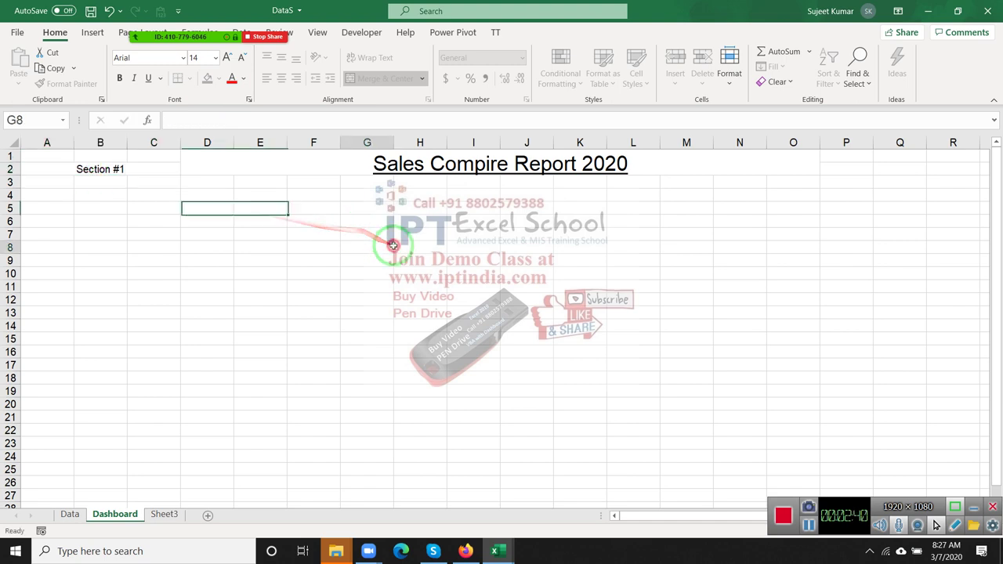
pyautogui.click(853, 169)
pyautogui.click(739, 141)
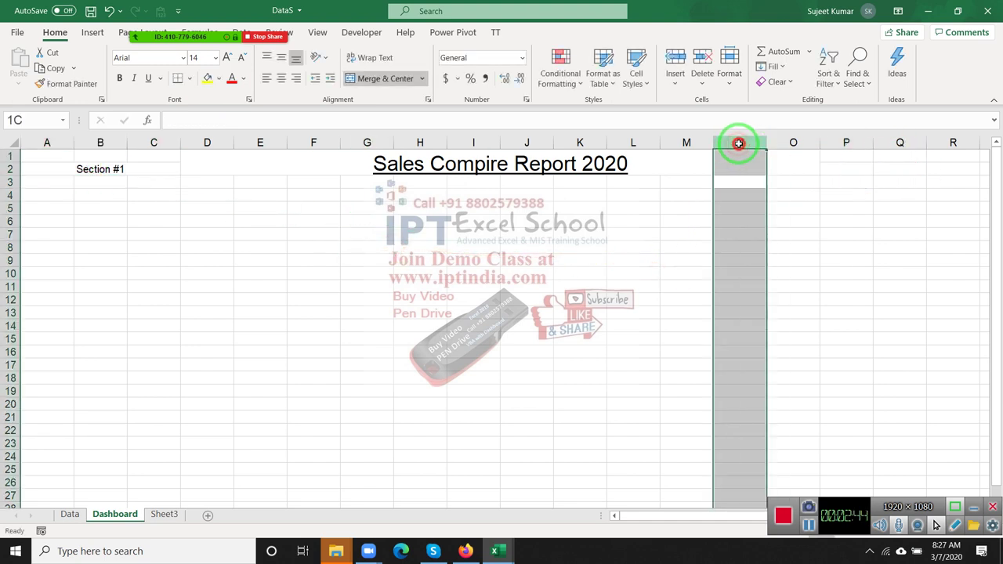
pyautogui.moveTo(768, 144)
pyautogui.mouseDown()
pyautogui.moveTo(701, 142)
pyautogui.moveTo(737, 142)
pyautogui.mouseUp()
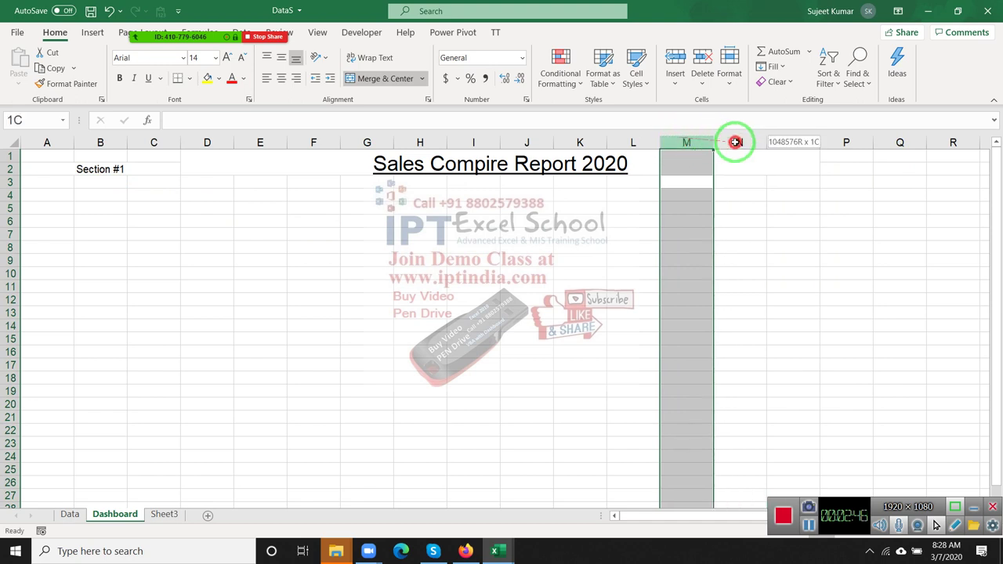
pyautogui.hotkey('ctrl', '-')
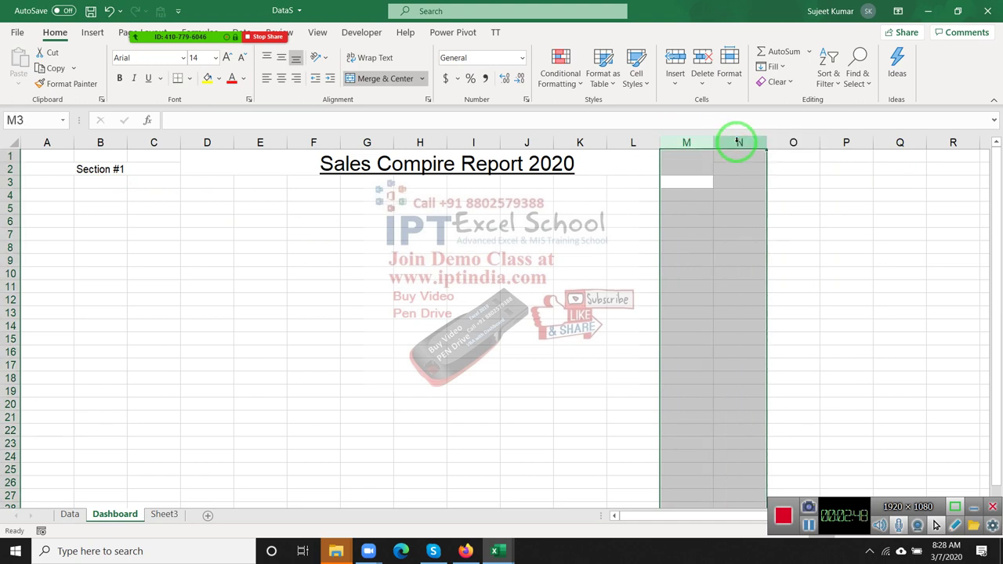
pyautogui.click(696, 163)
# Merge N2:P2 into one centred cell labelled 'Section #2'
pyautogui.click(749, 166)
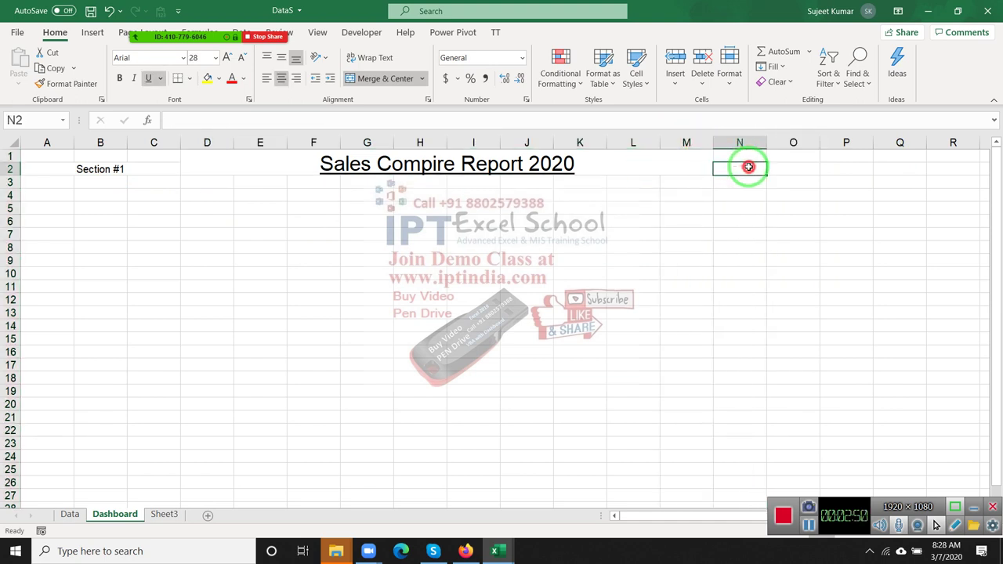
pyautogui.moveTo(748, 167); pyautogui.dragTo(859, 163)
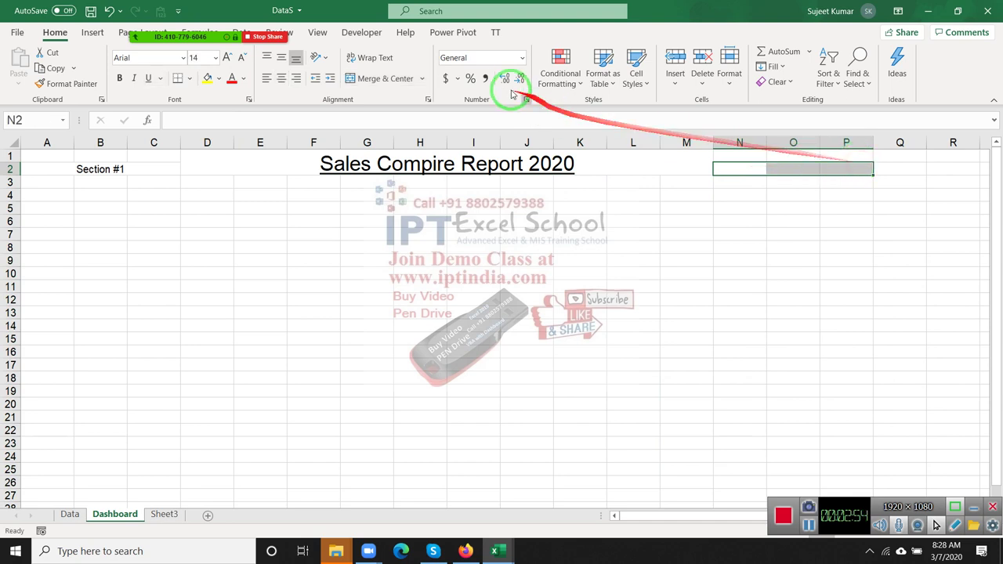
pyautogui.click(378, 78)
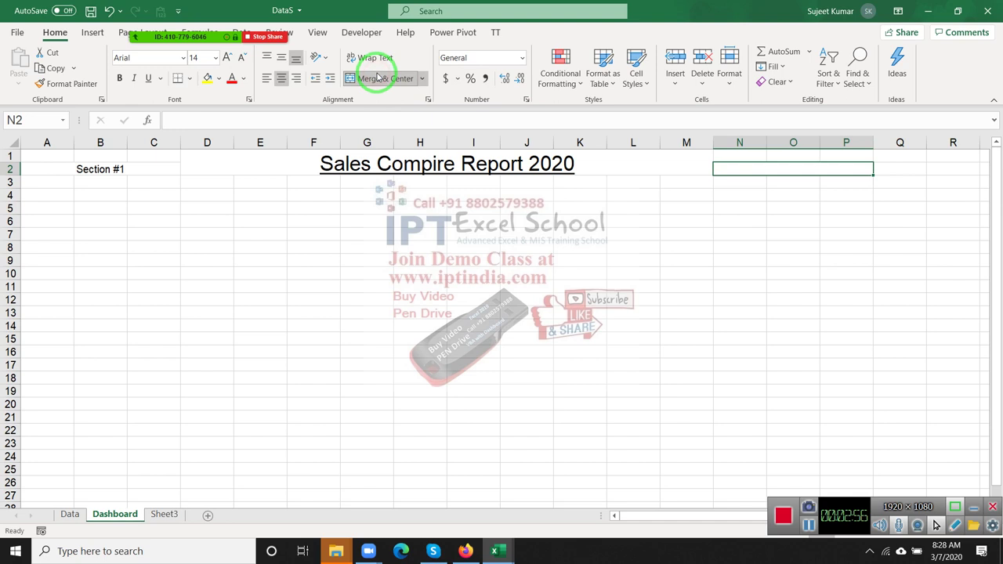
pyautogui.write('#S')
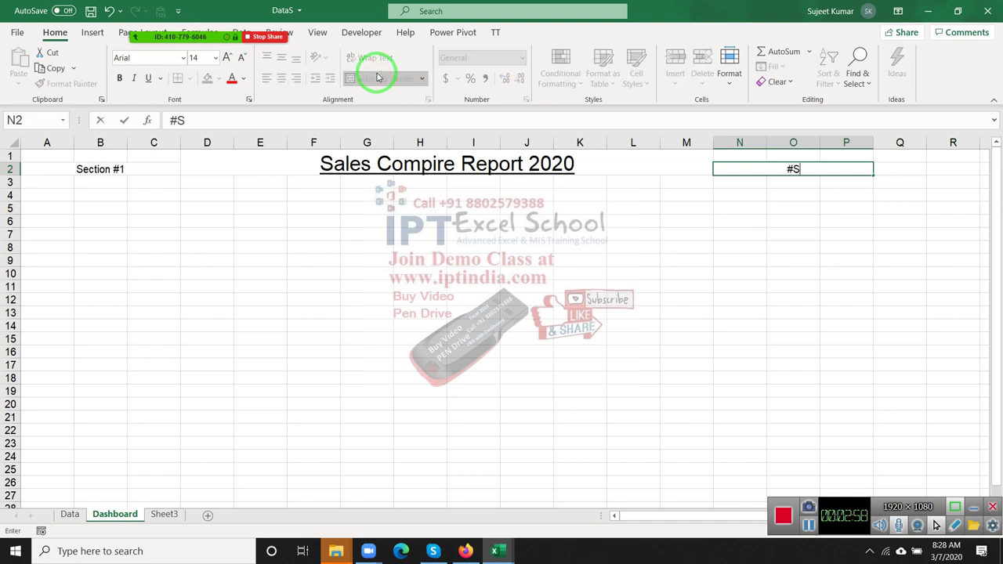
pyautogui.write('ection')
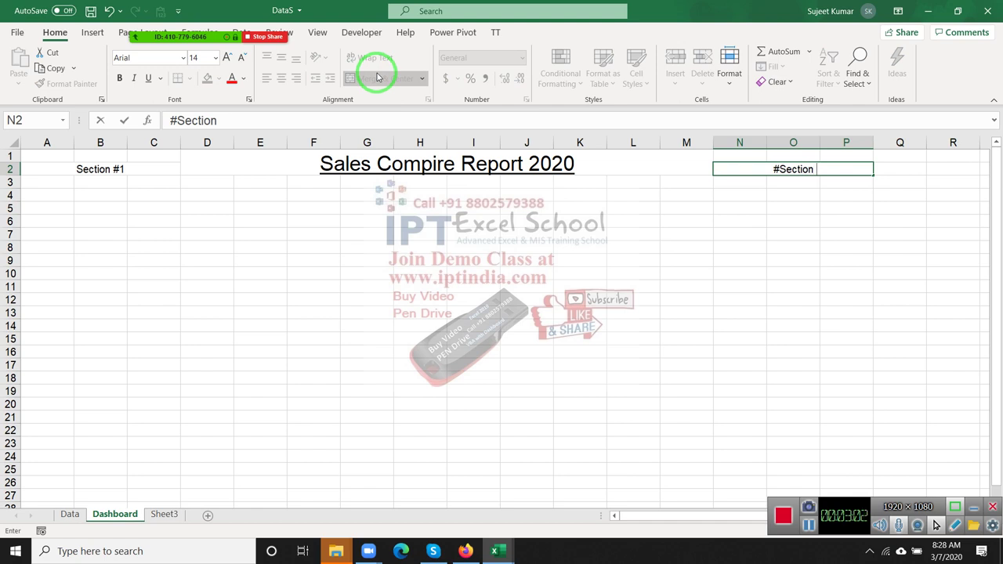
pyautogui.press('BackSpace')
pyautogui.press('BackSpace')
pyautogui.press('BackSpace')
pyautogui.write('#')
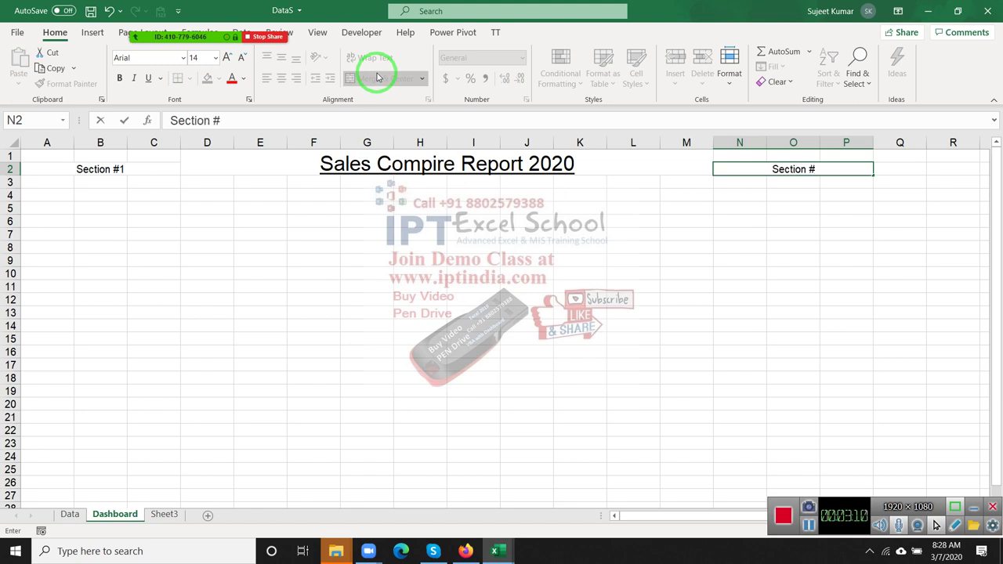
pyautogui.write('2')
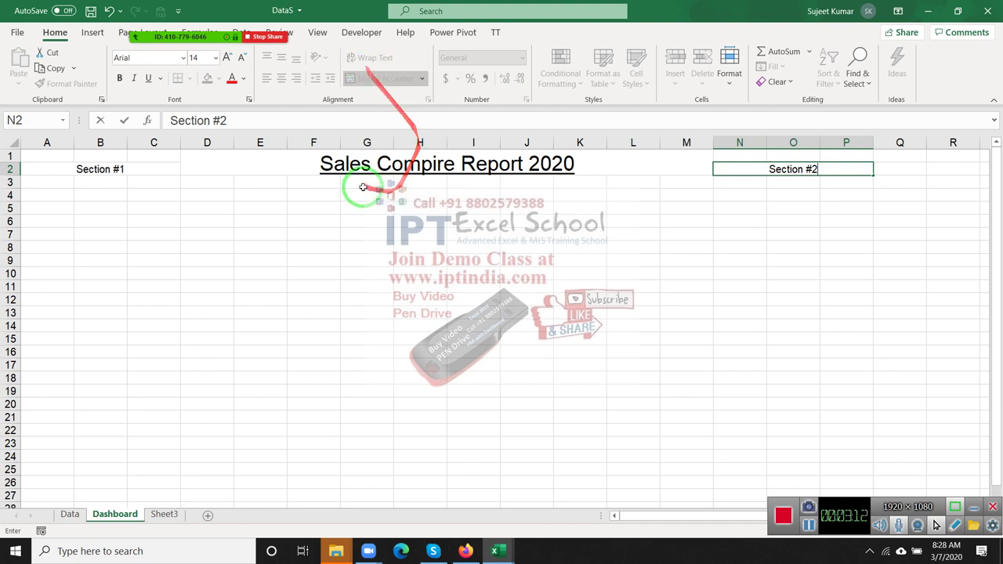
pyautogui.click(619, 182)
# Fill the Section #1 heading light green and the Section #2 heading light blue
pyautogui.click(78, 171)
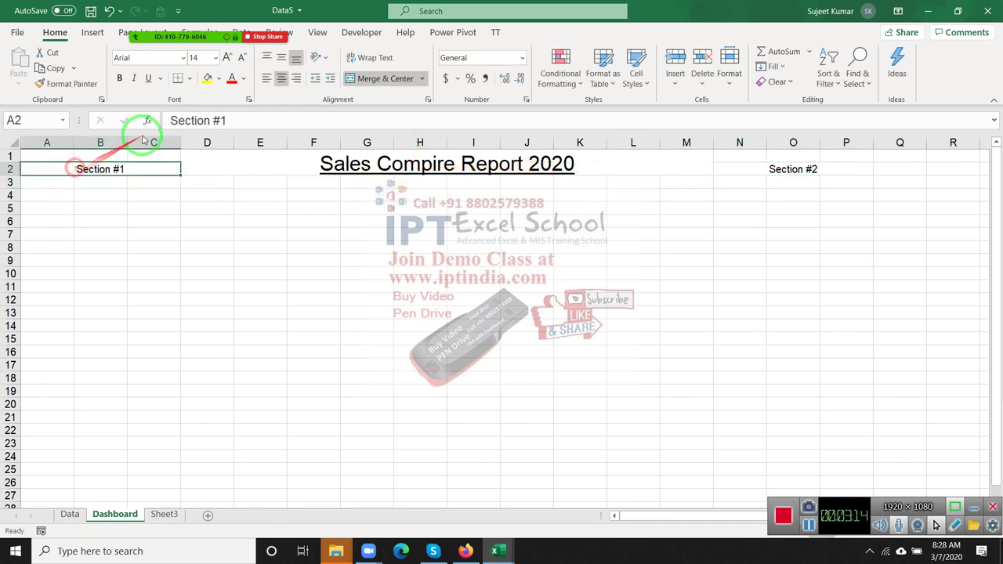
pyautogui.click(219, 78)
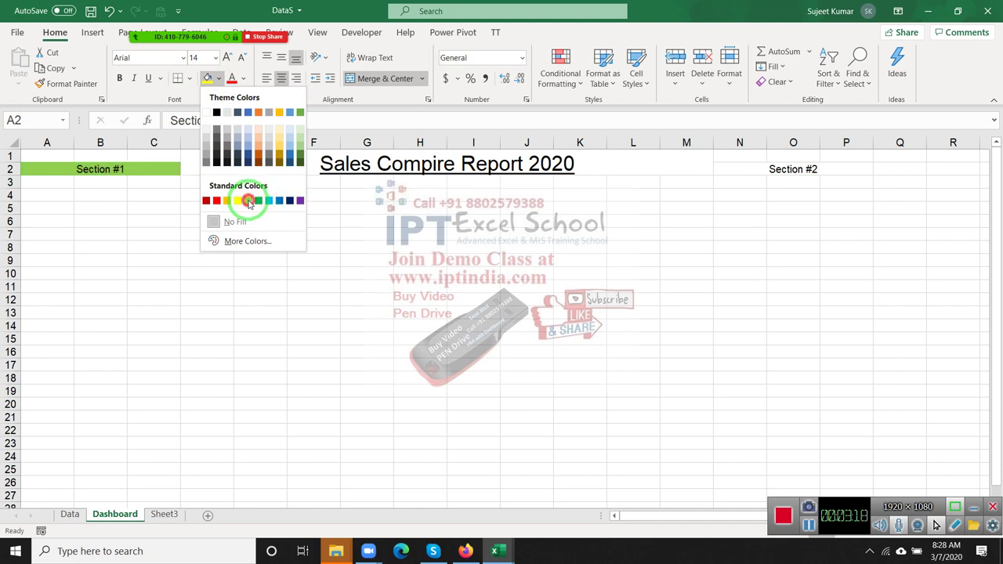
pyautogui.click(250, 200)
pyautogui.click(792, 170)
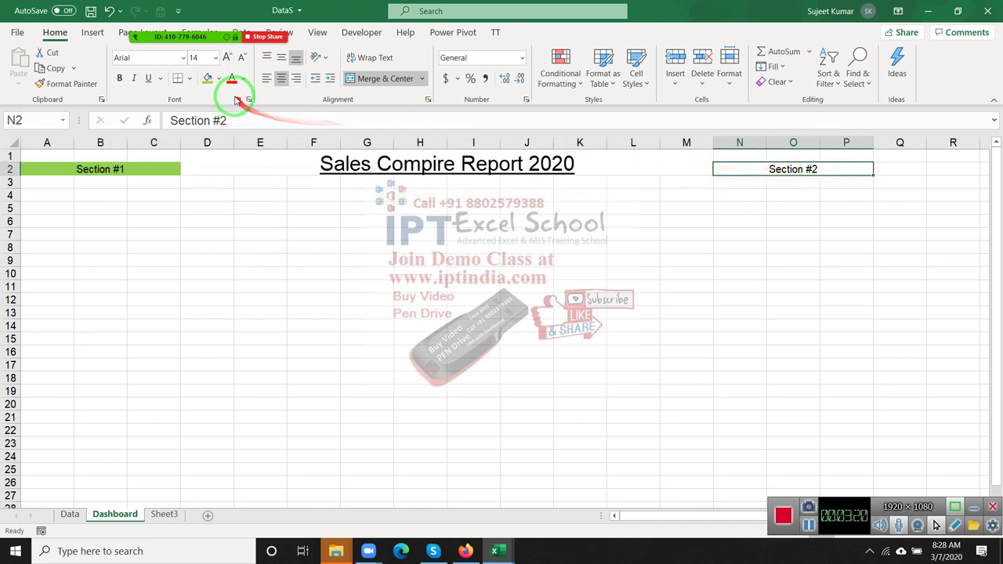
pyautogui.click(219, 79)
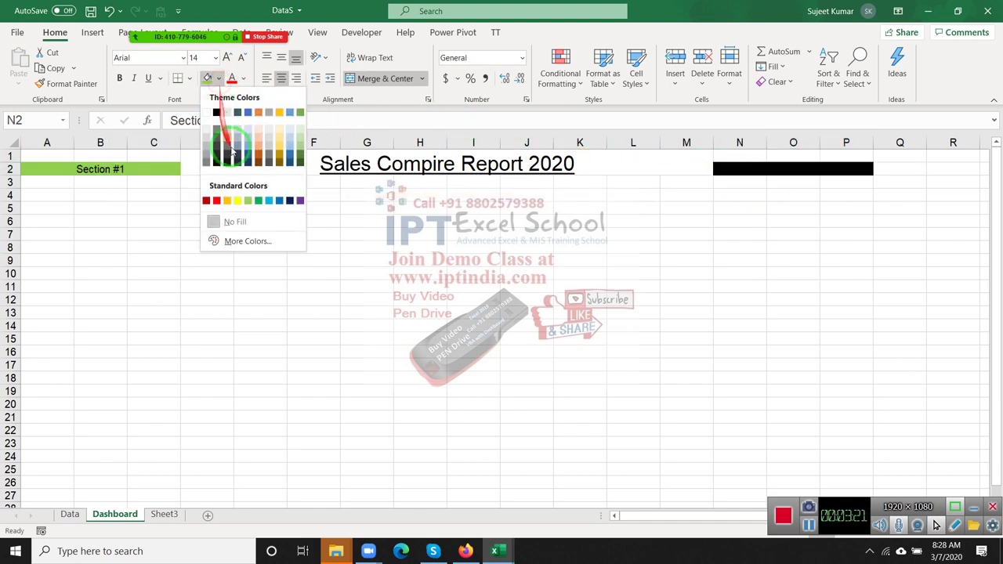
pyautogui.click(269, 200)
pyautogui.click(141, 234)
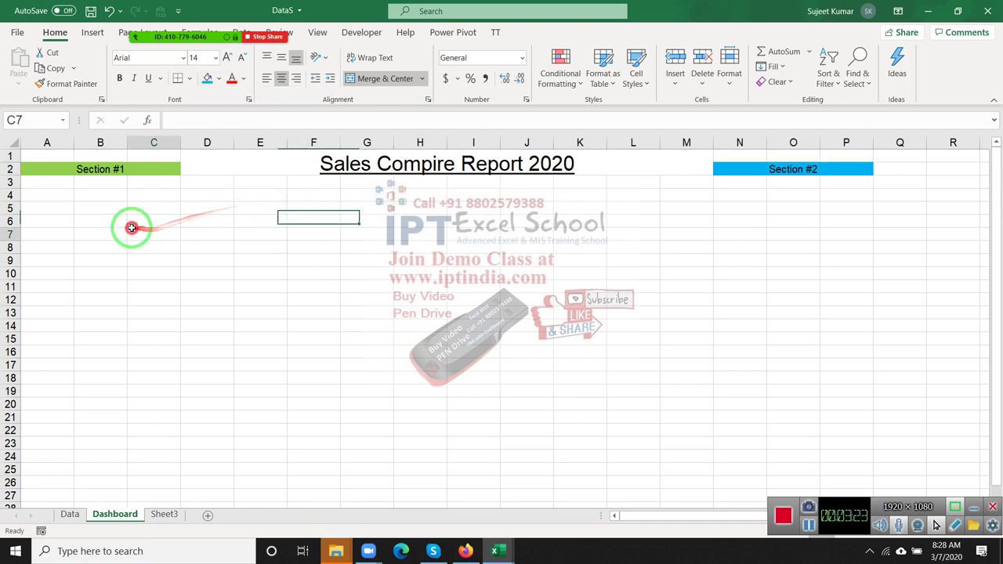
# Select cells D4:F4 below the title for the next heading
pyautogui.click(209, 184)
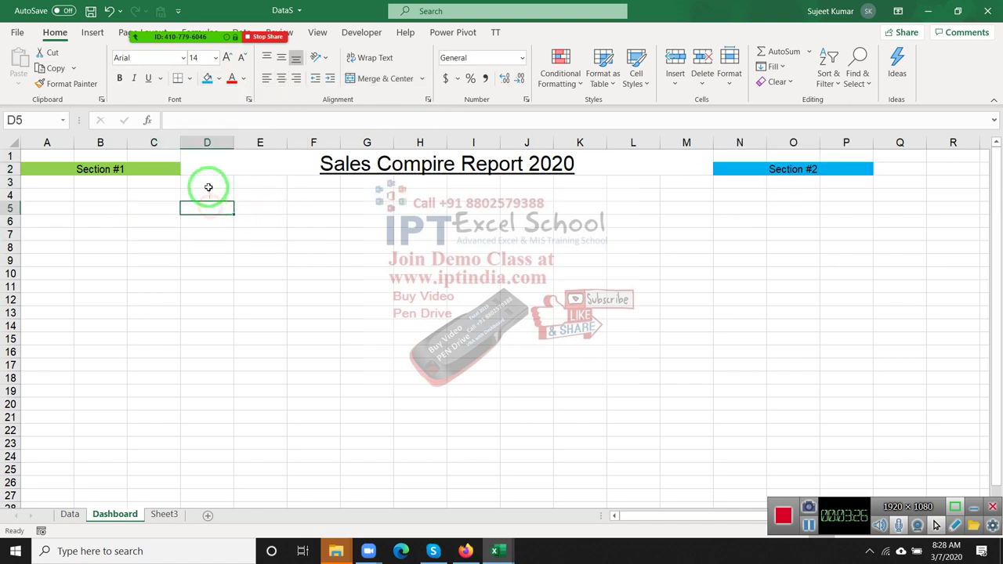
pyautogui.moveTo(209, 186)
pyautogui.mouseDown()
pyautogui.moveTo(303, 182)
pyautogui.moveTo(228, 187)
pyautogui.mouseUp()
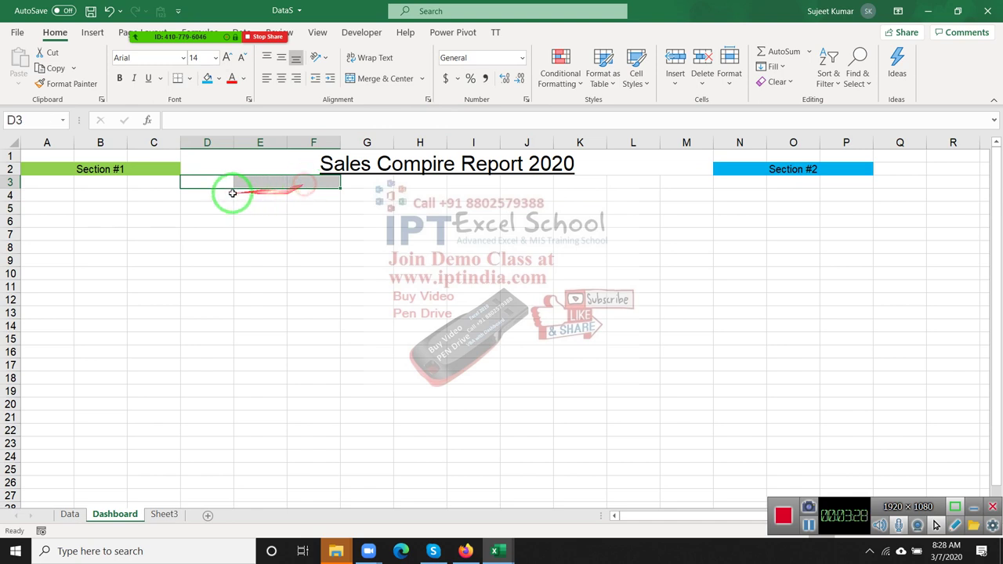
pyautogui.click(216, 195)
pyautogui.click(208, 184)
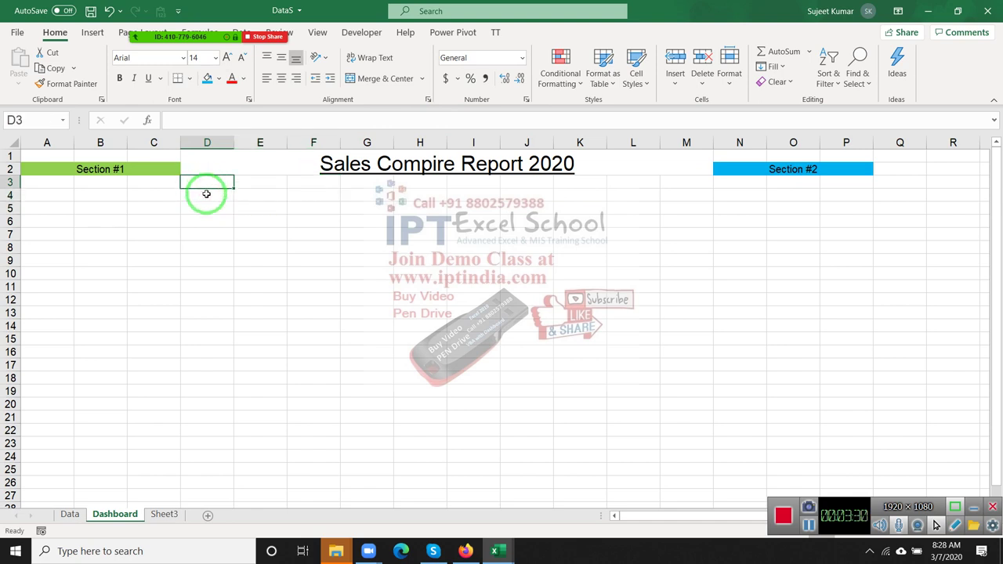
pyautogui.click(208, 192)
pyautogui.moveTo(209, 181); pyautogui.dragTo(296, 191)
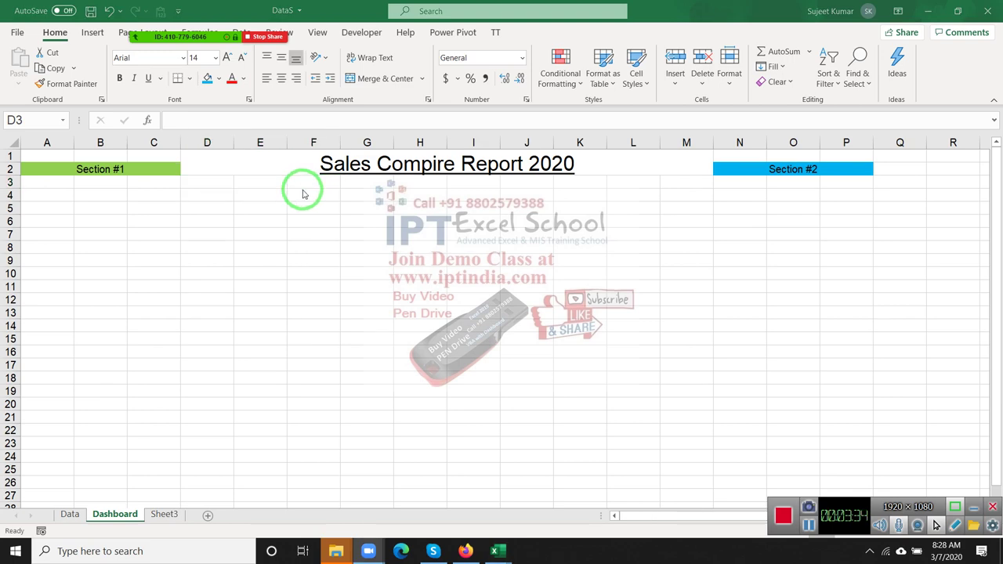
pyautogui.click(217, 190)
pyautogui.click(219, 183)
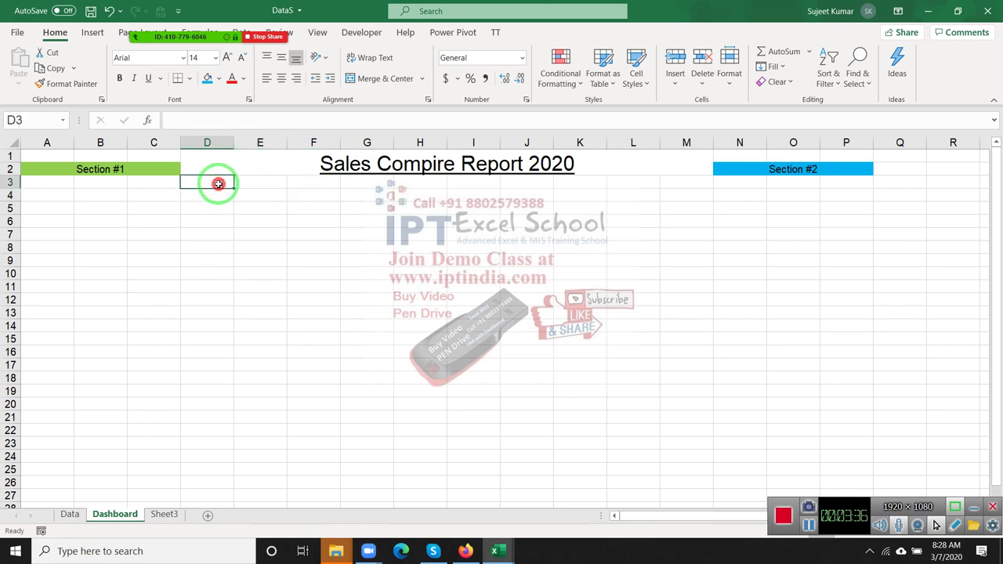
pyautogui.moveTo(219, 184); pyautogui.dragTo(289, 183)
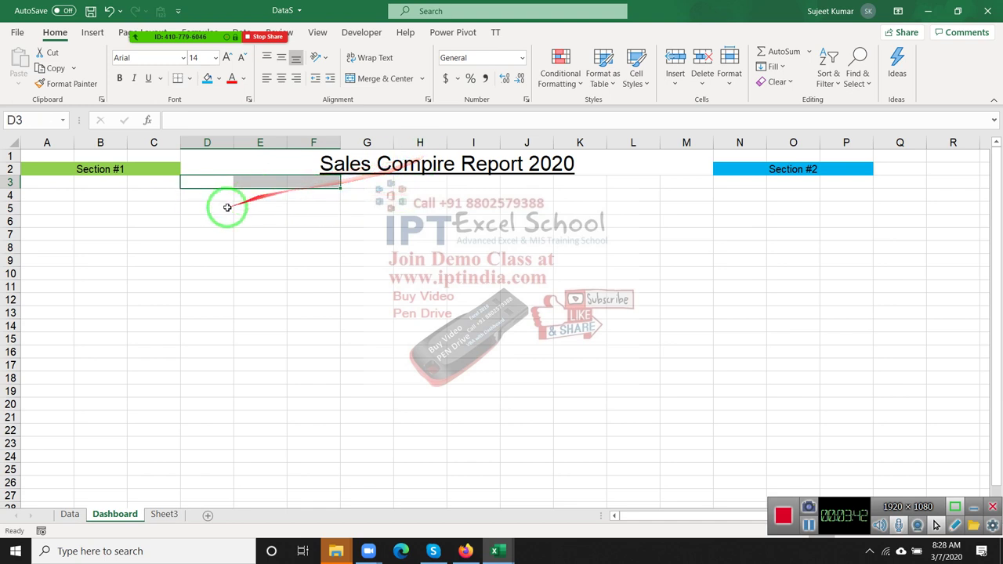
pyautogui.moveTo(219, 197); pyautogui.dragTo(333, 194)
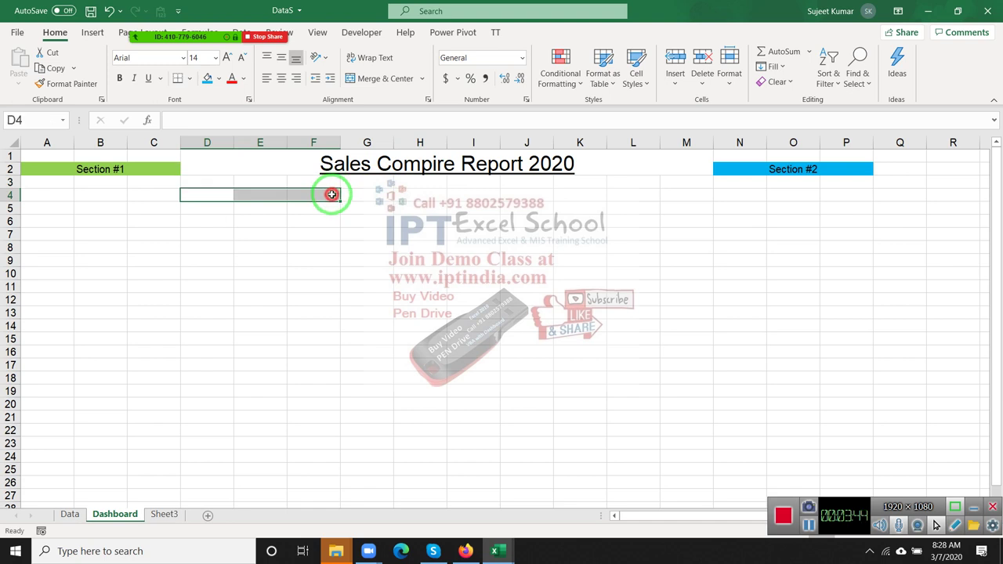
# Merge D4:F4 into a centred 'IPTINDIA' heading and put a first label in D5
pyautogui.click(392, 81)
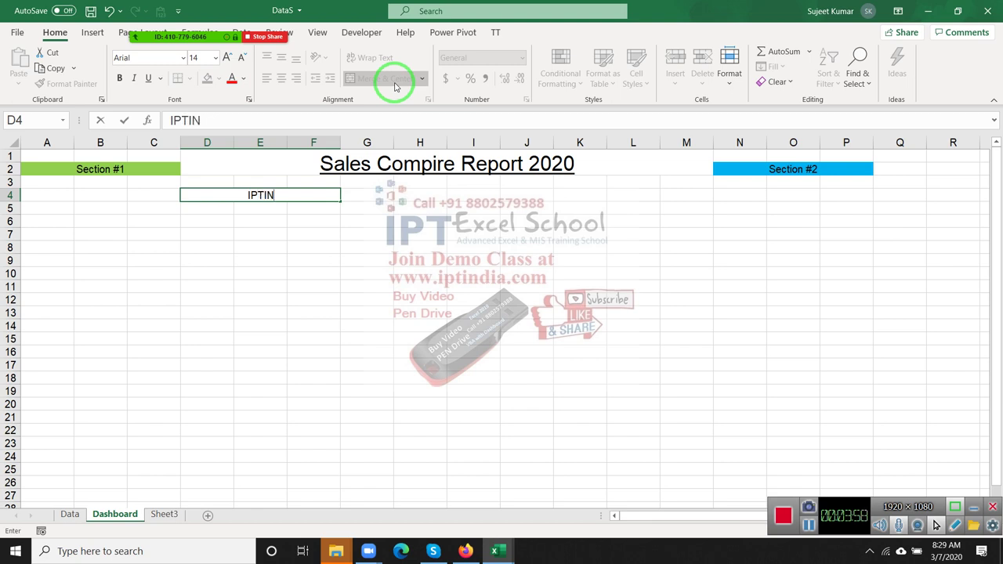
pyautogui.press('Return')
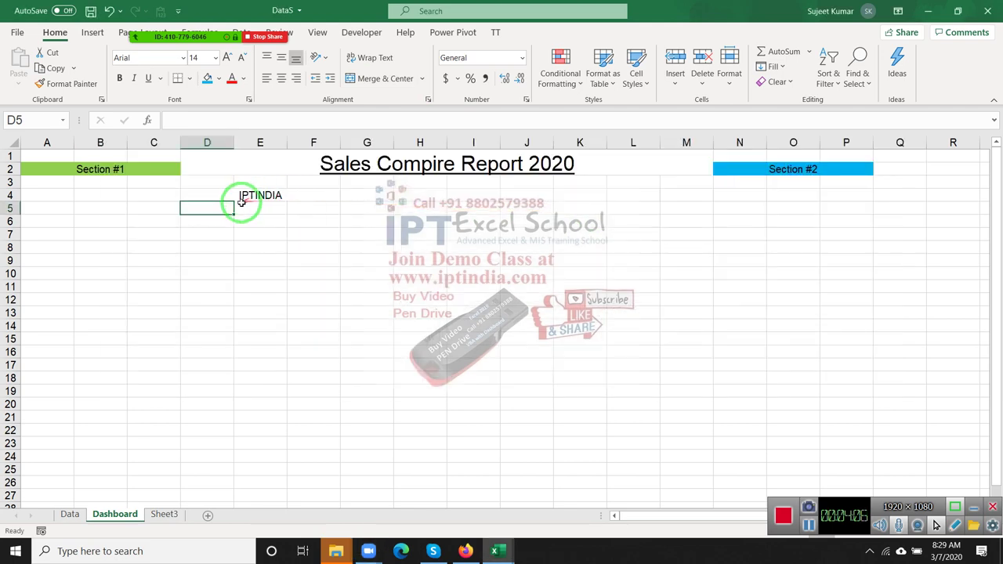
pyautogui.write('Sale')
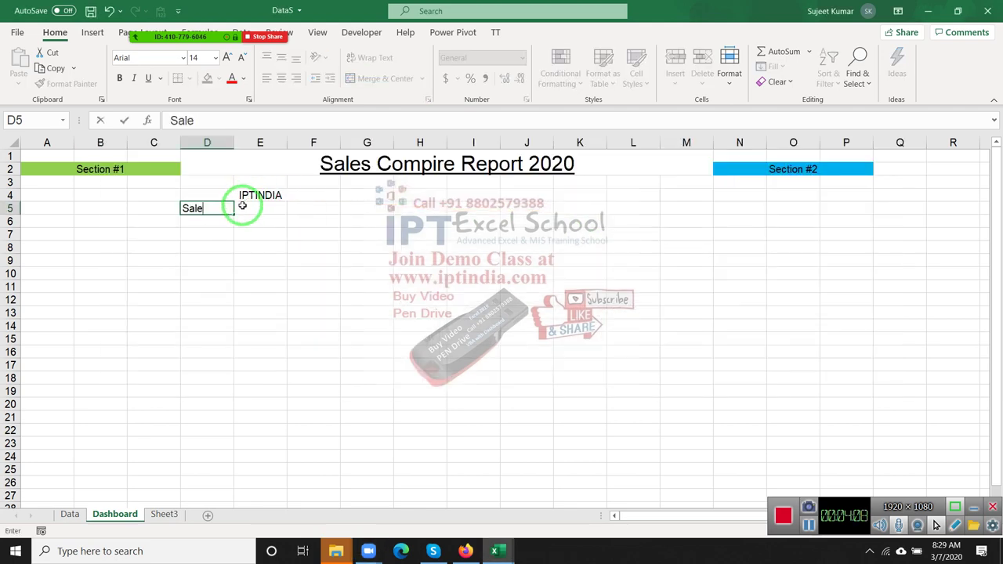
pyautogui.write('s')
pyautogui.click(243, 205)
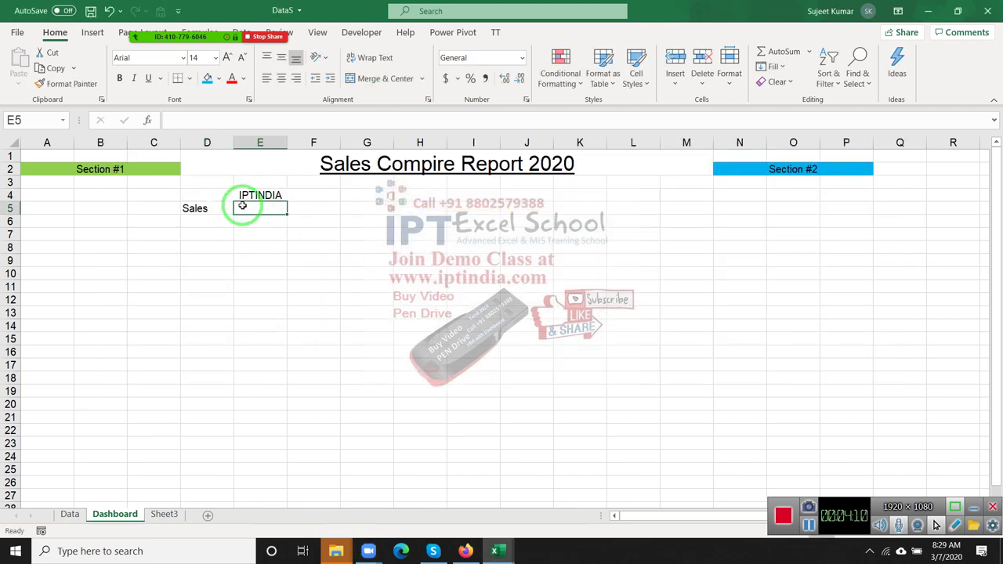
# Enter the column labels Qty, Amt and Com in D5, E5 and F5
pyautogui.press('Left')
pyautogui.write('Q')
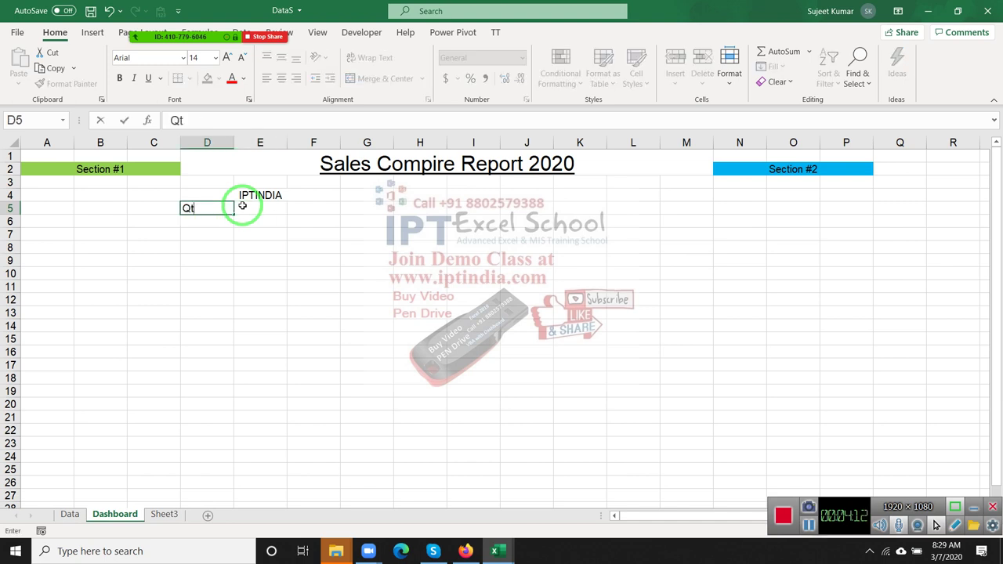
pyautogui.click(242, 206)
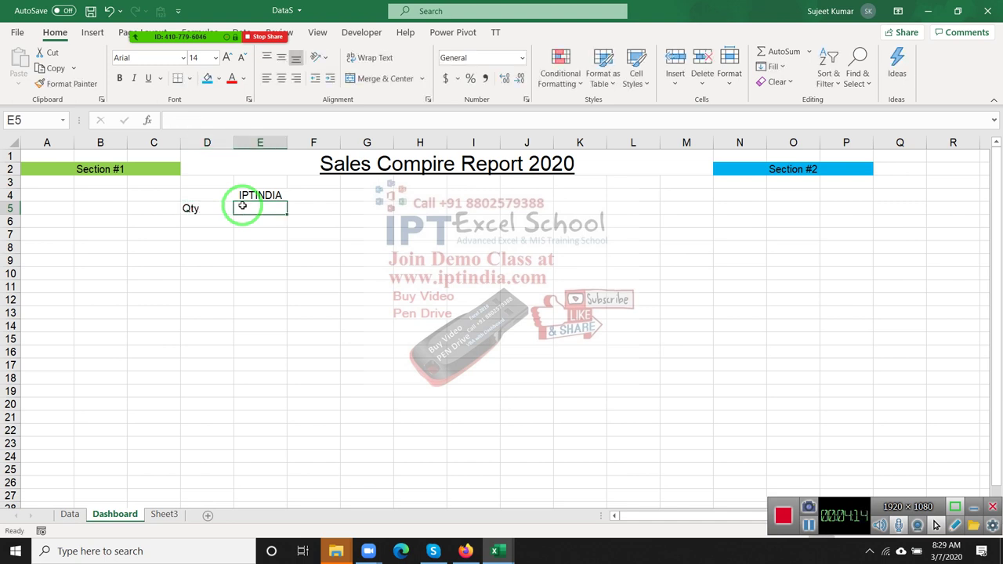
pyautogui.write('Amt')
pyautogui.press('Tab')
pyautogui.write('C')
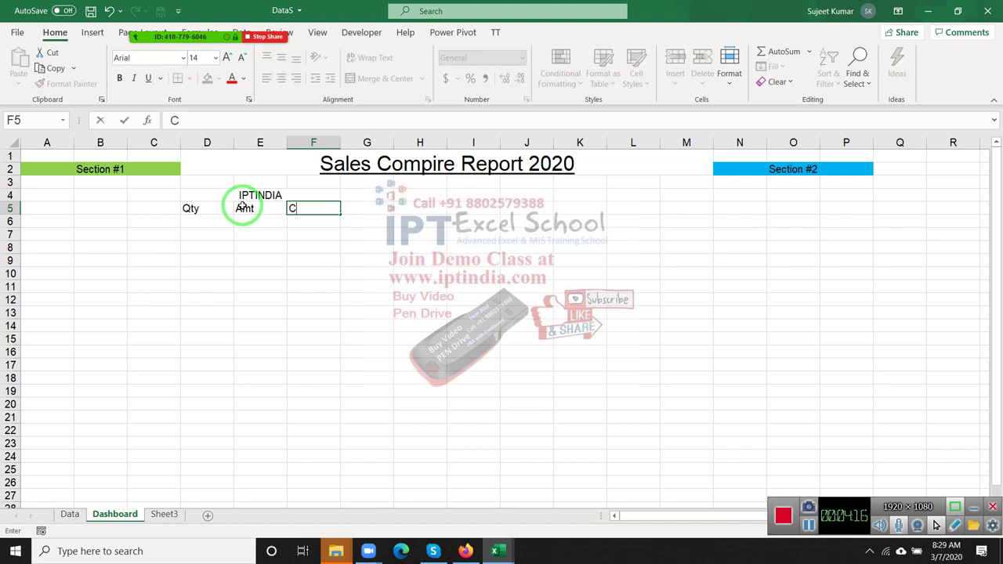
pyautogui.press('Return')
# Copy the IPTINDIA block D4:F5 to D7 and replace the copy's title with the salesperson's name
pyautogui.moveTo(243, 197); pyautogui.dragTo(243, 208)
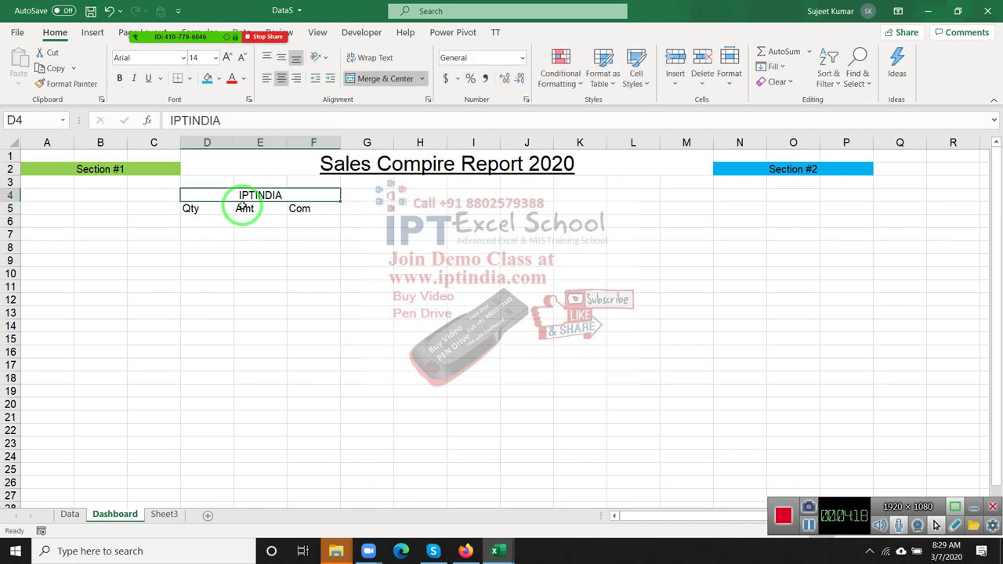
pyautogui.hotkey('ctrl', 'c')
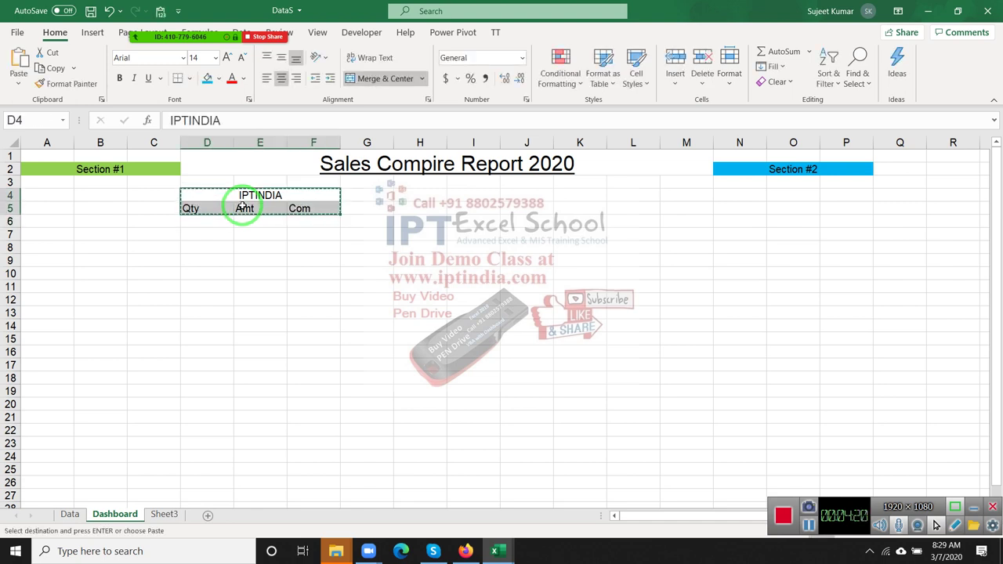
pyautogui.press('Down')
pyautogui.press('Down')
pyautogui.press('Down')
pyautogui.hotkey('ctrl', 'v')
pyautogui.press('Escape')
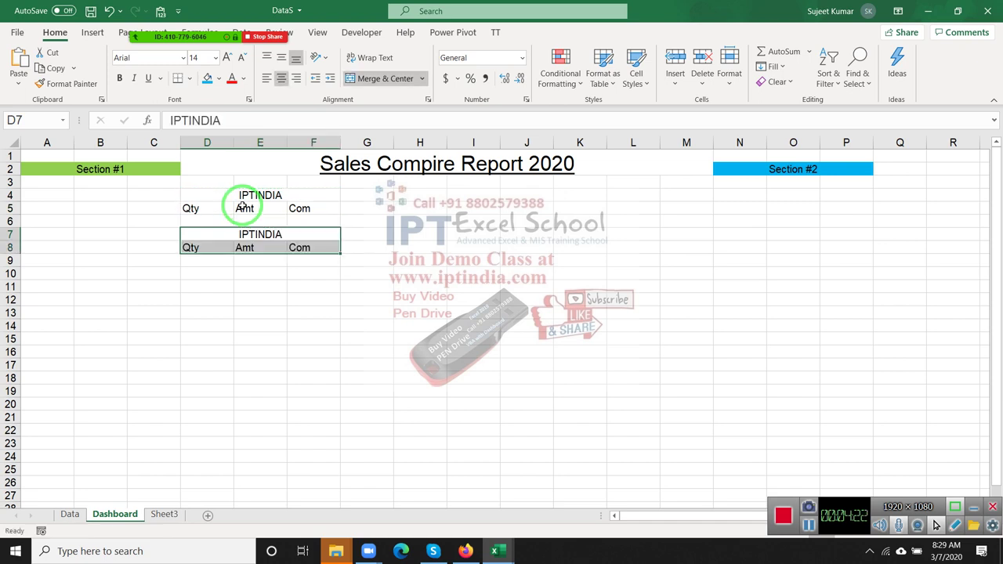
pyautogui.write('SujeetKumar')
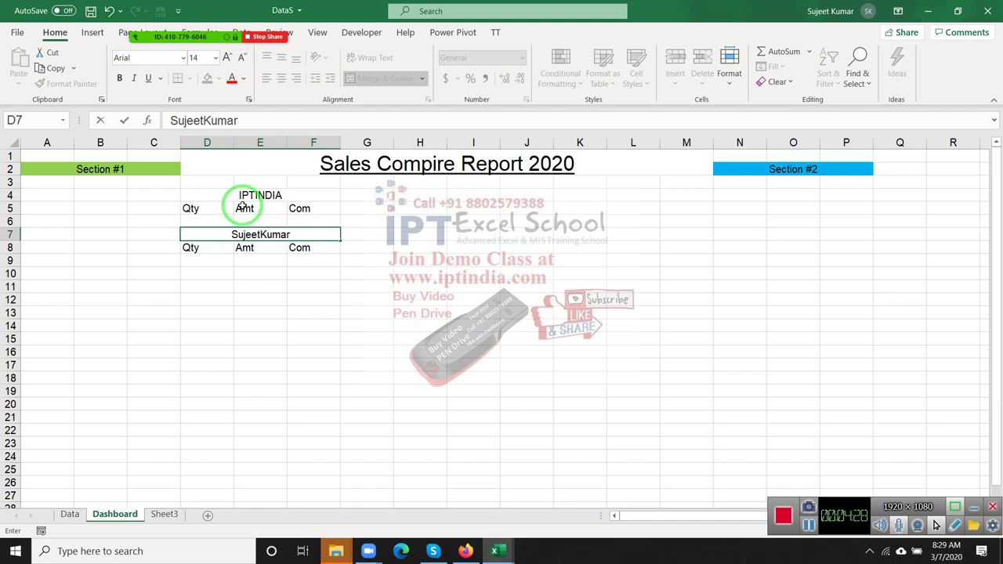
pyautogui.press('Return')
pyautogui.press('Up')
pyautogui.press('Up')
pyautogui.press('Up')
pyautogui.press('Up')
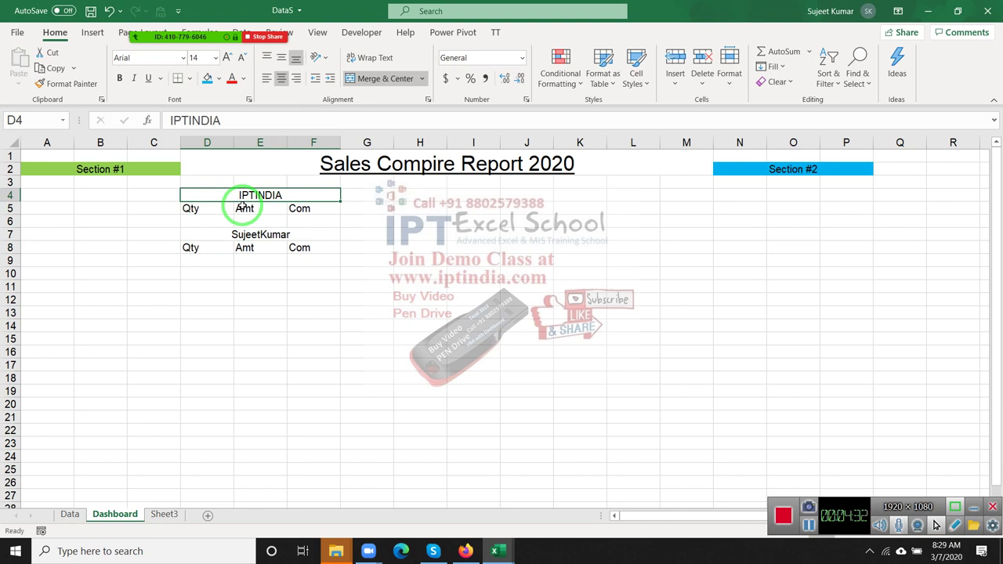
# Merge and centre D3:F3 and enter the heading 'Total Sales'
pyautogui.press('Down')
pyautogui.press('Up')
pyautogui.hotkey('shift', 'Down')
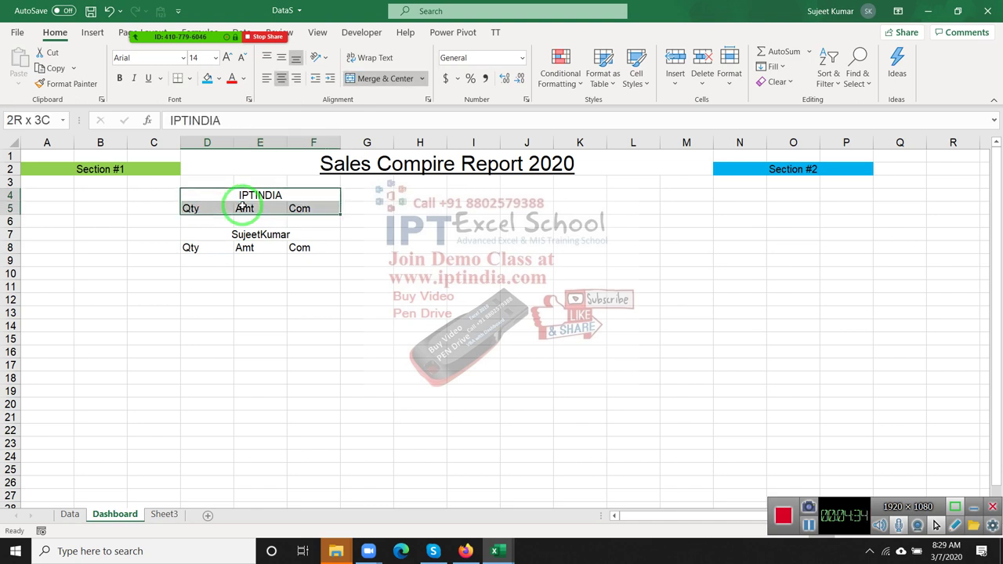
pyautogui.hotkey('shift', 'Down')
pyautogui.hotkey('shift', 'Down')
pyautogui.hotkey('shift', 'Down')
pyautogui.press('Up')
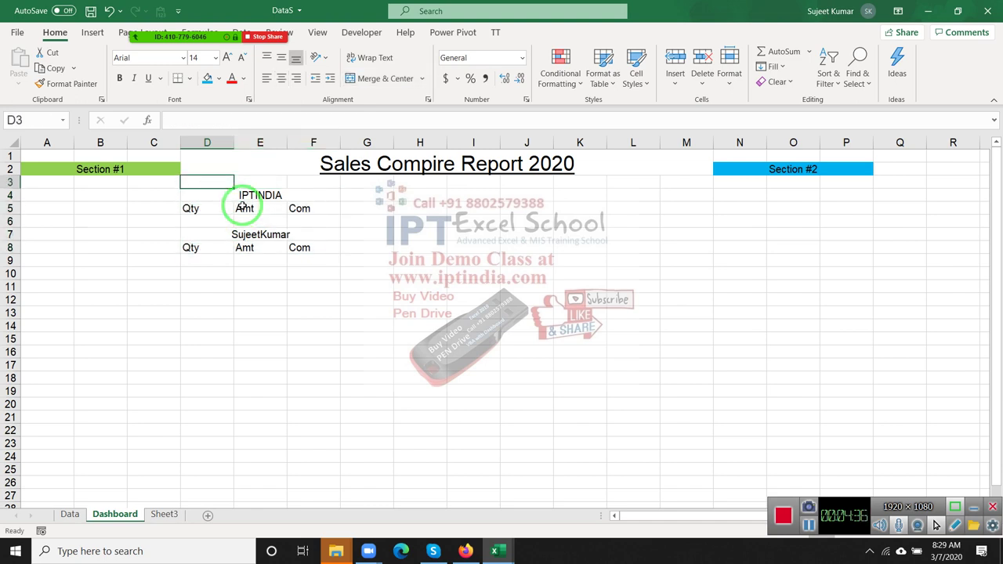
pyautogui.hotkey('shift', 'Right')
pyautogui.hotkey('shift', 'Right')
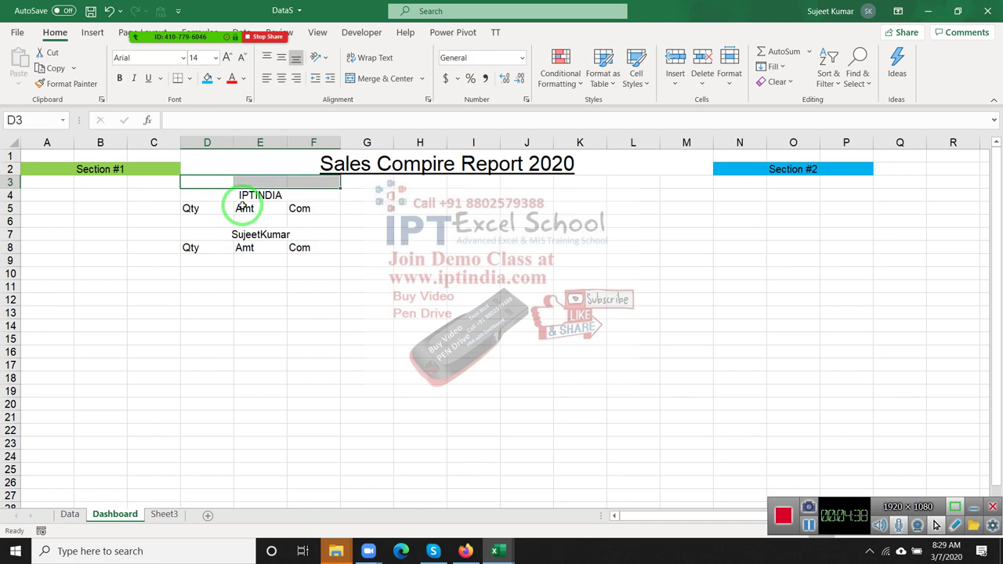
pyautogui.click(399, 79)
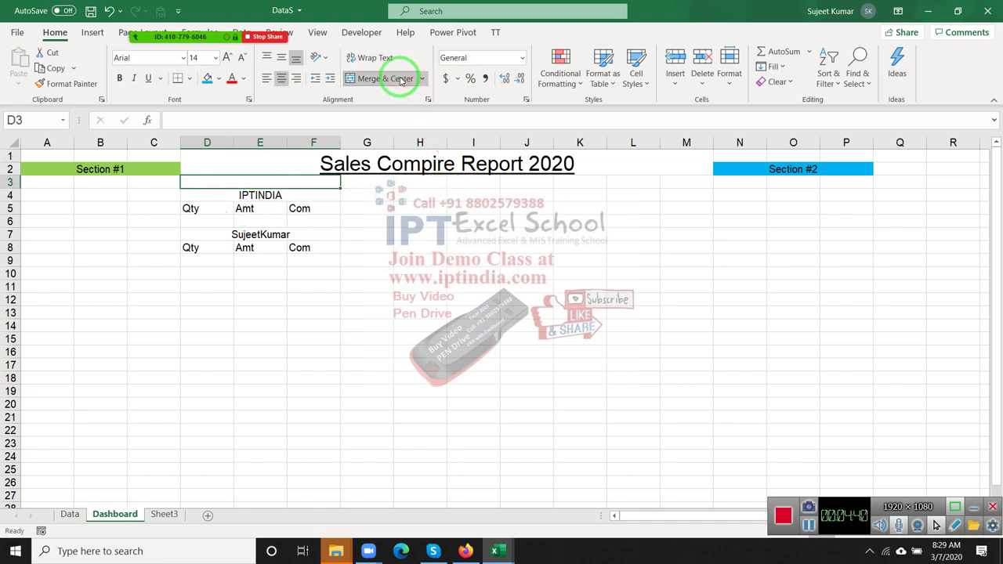
pyautogui.write('Total Sales')
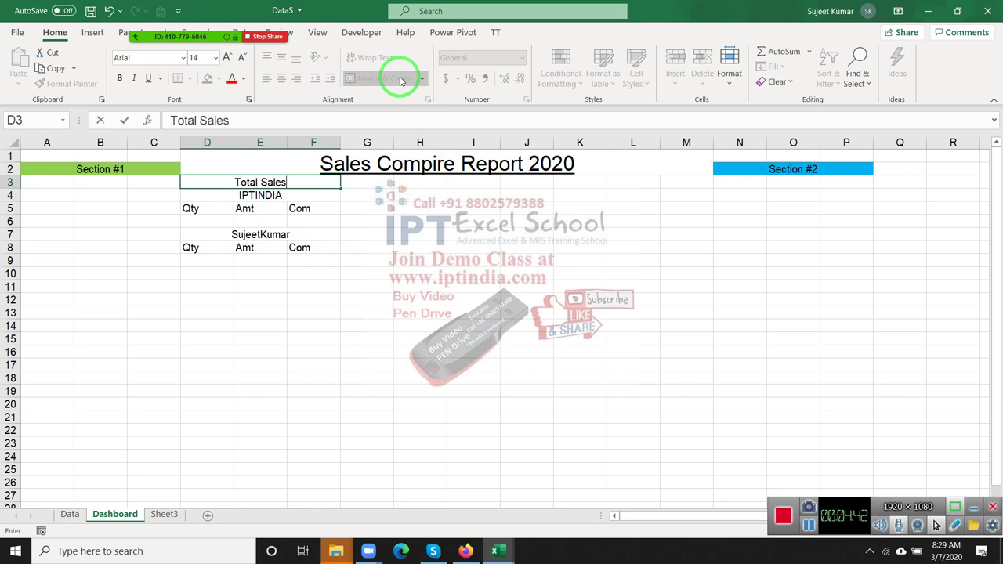
pyautogui.press('Return')
# Select the Total Sales section down over both blocks
pyautogui.press('Up')
pyautogui.hotkey('shift', 'Down')
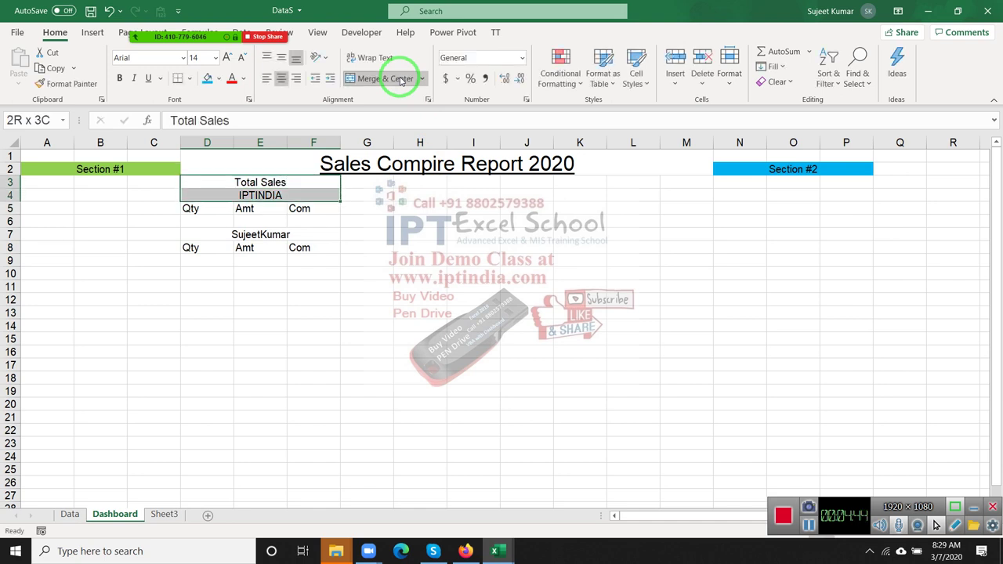
pyautogui.hotkey('shift', 'Down')
pyautogui.hotkey('shift', 'Down')
pyautogui.hotkey('shift', 'Down')
pyautogui.hotkey('shift', 'Down')
# Paste a copy of the whole Total Sales section starting at D10
pyautogui.hotkey('ctrl', 'c')
pyautogui.press('Down')
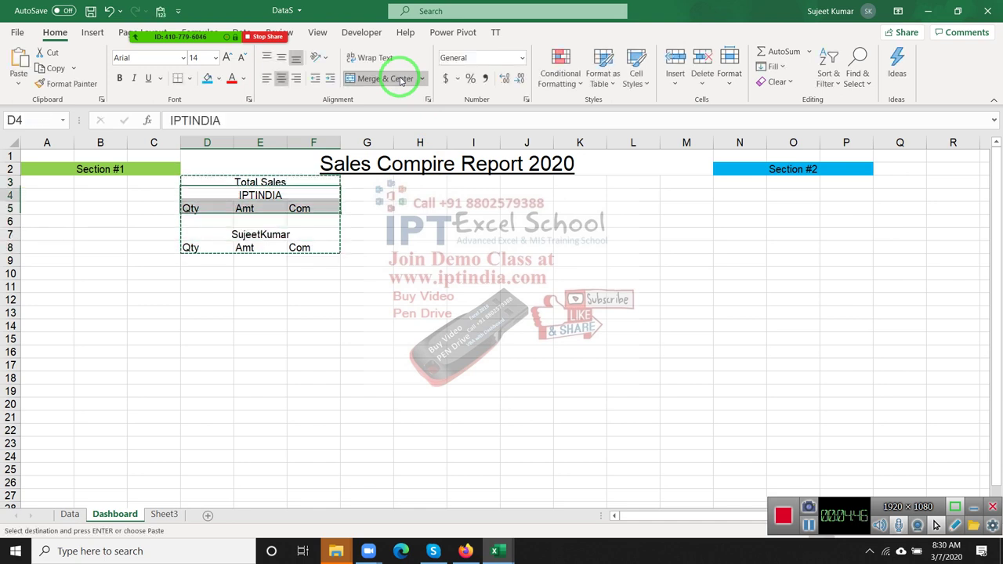
pyautogui.press('Down')
pyautogui.press('Down')
pyautogui.press('Down')
pyautogui.press('Down')
pyautogui.press('Down')
pyautogui.press('Down')
pyautogui.hotkey('ctrl', 'v')
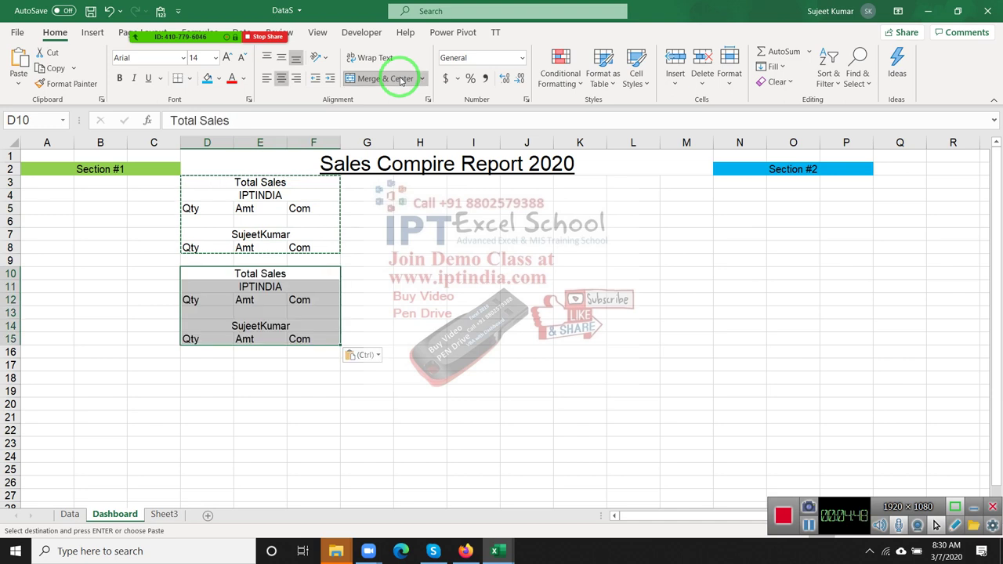
pyautogui.press('Escape')
pyautogui.press('Up')
pyautogui.press('Down')
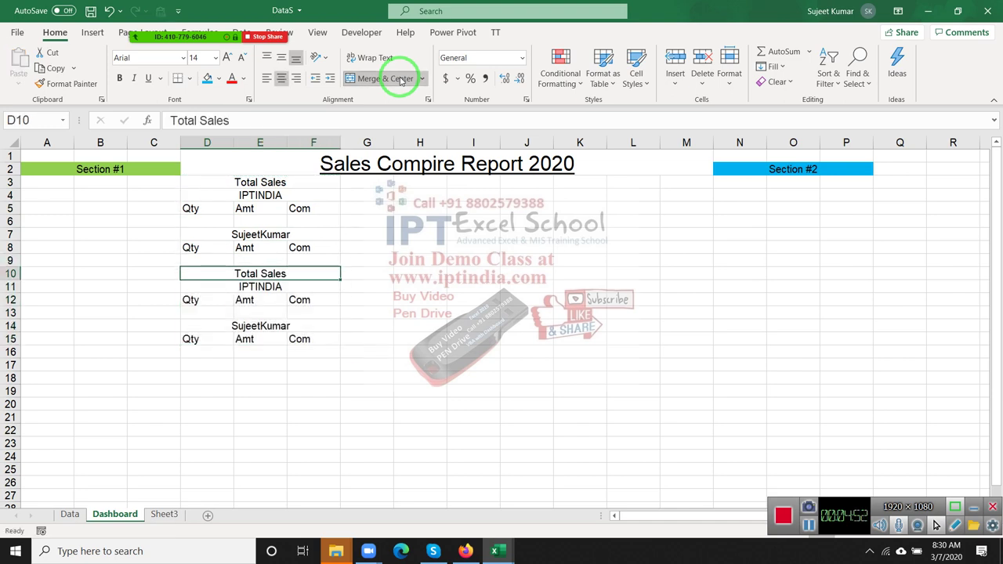
# Type 'Avarage' as the heading of the copied section in D10
pyautogui.press('Up')
pyautogui.press('Up')
pyautogui.press('Up')
pyautogui.press('Up')
pyautogui.hotkey('shift', 'Right')
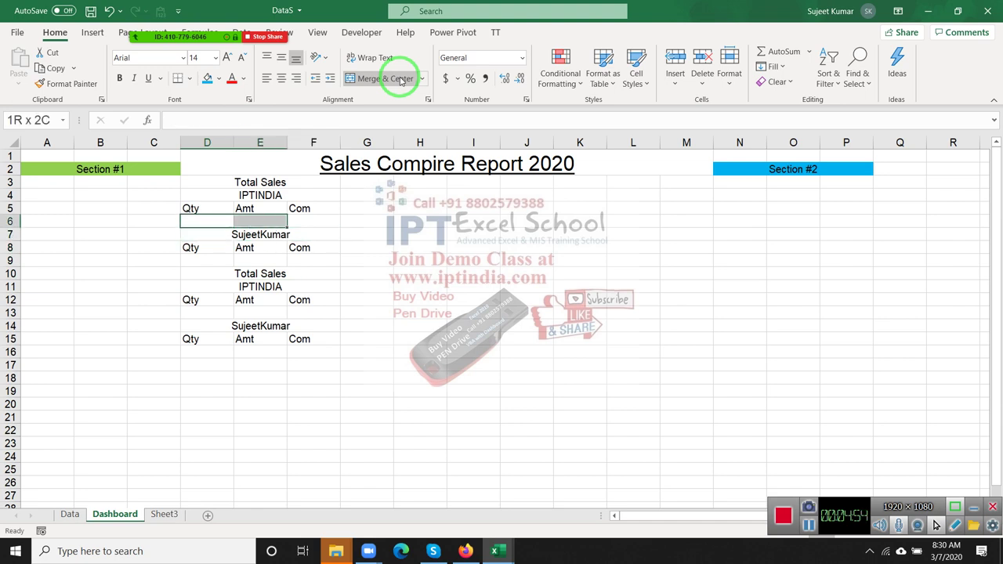
pyautogui.press('Down')
pyautogui.press('Down')
pyautogui.press('Down')
pyautogui.press('Down')
pyautogui.press('Down')
pyautogui.press('Down')
pyautogui.press('Down')
pyautogui.press('Down')
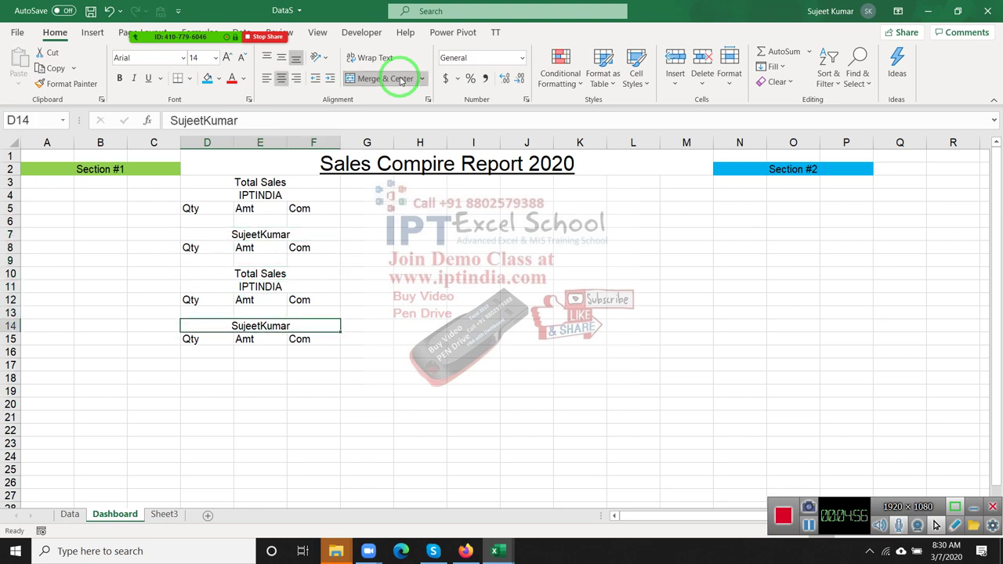
pyautogui.press('Down')
pyautogui.press('Up')
pyautogui.press('Up')
pyautogui.press('Up')
pyautogui.press('Up')
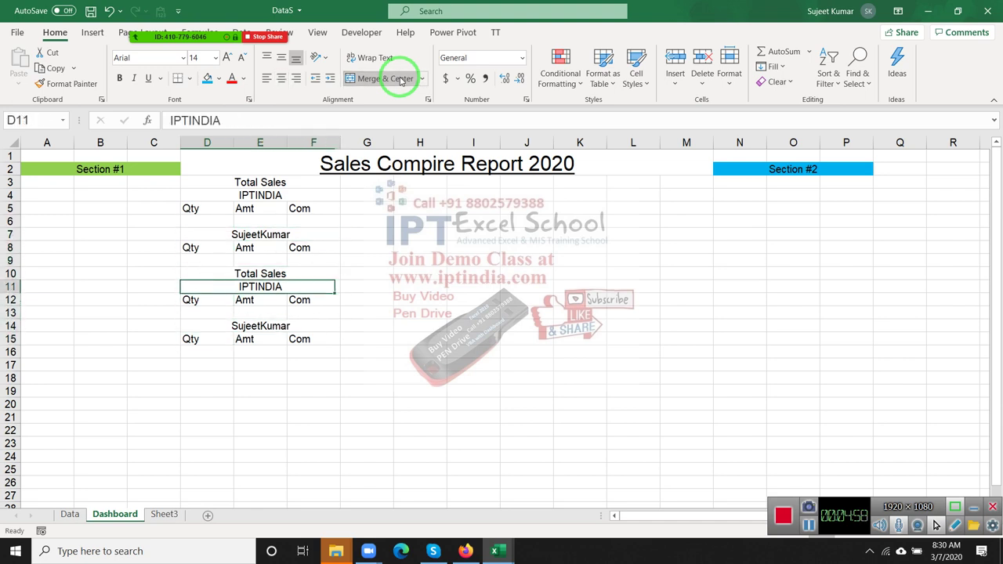
pyautogui.press('Up')
pyautogui.write('A')
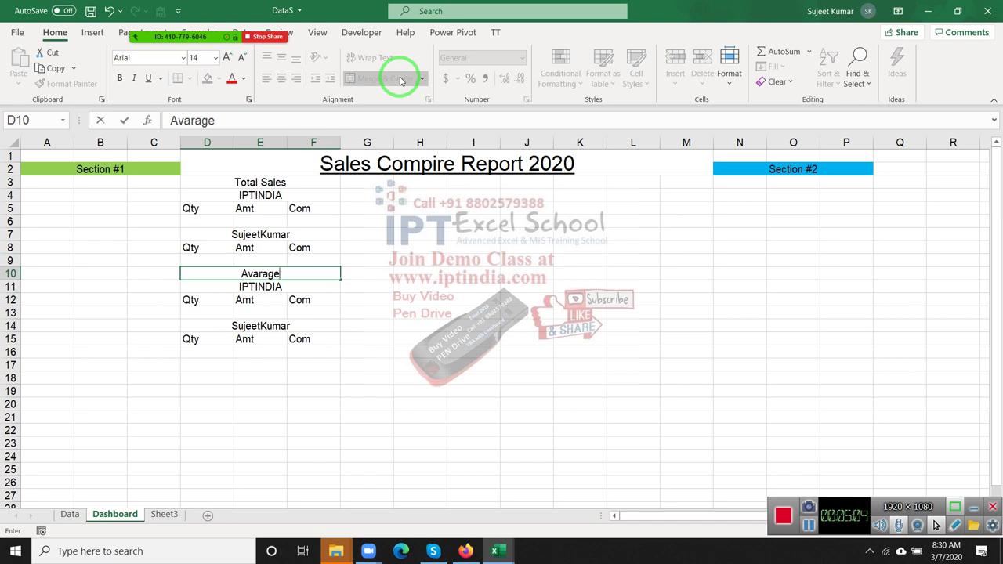
# Confirm the Avarage heading, then copy its block to D17 and title it 'Max'
pyautogui.press('Return')
pyautogui.press('Down')
pyautogui.press('Up')
pyautogui.press('Up')
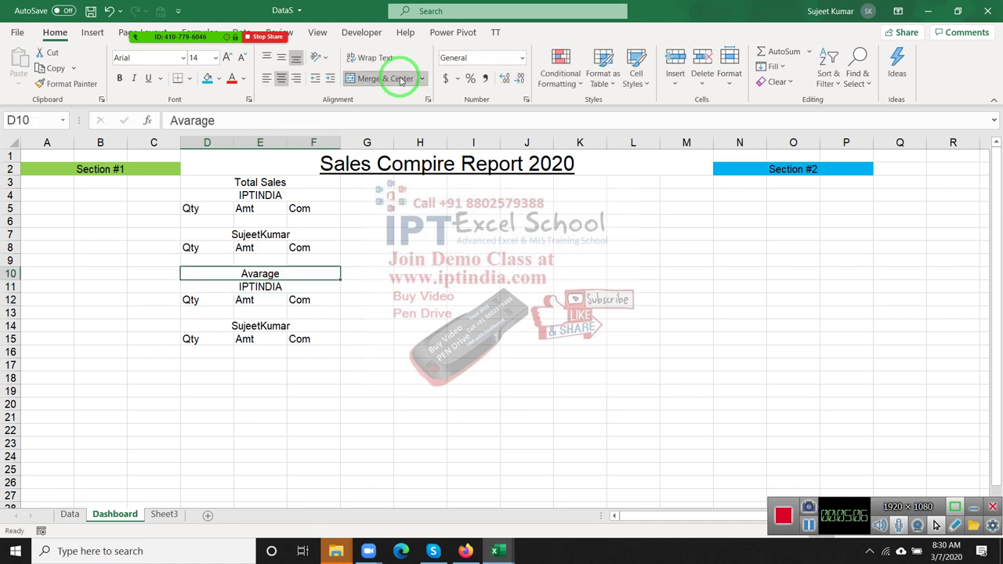
pyautogui.hotkey('shift', 'Down')
pyautogui.hotkey('shift', 'Down')
pyautogui.hotkey('shift', 'Down')
pyautogui.hotkey('shift', 'Down')
pyautogui.hotkey('shift', 'Down')
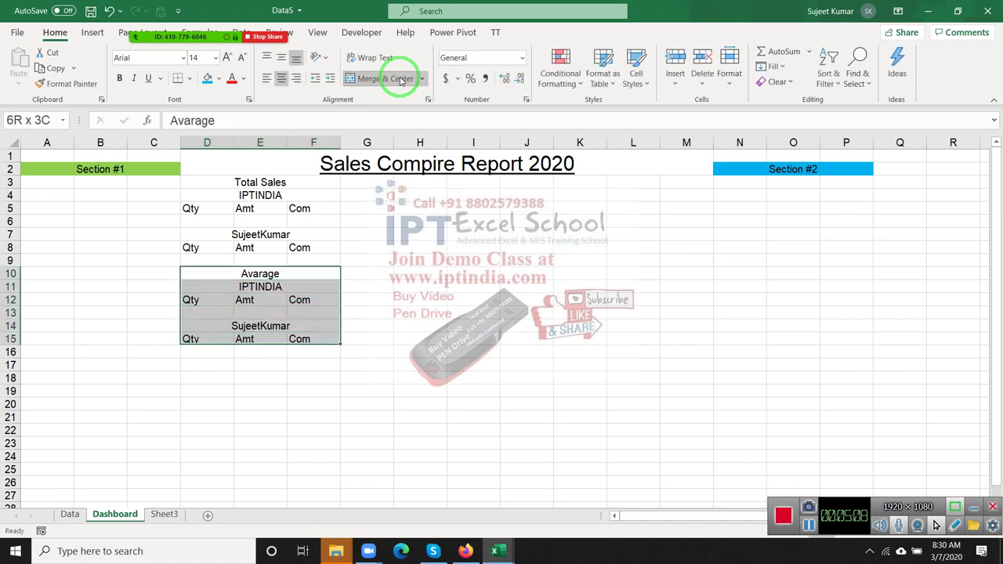
pyautogui.hotkey('ctrl', 'c')
pyautogui.press('Down')
pyautogui.press('Down')
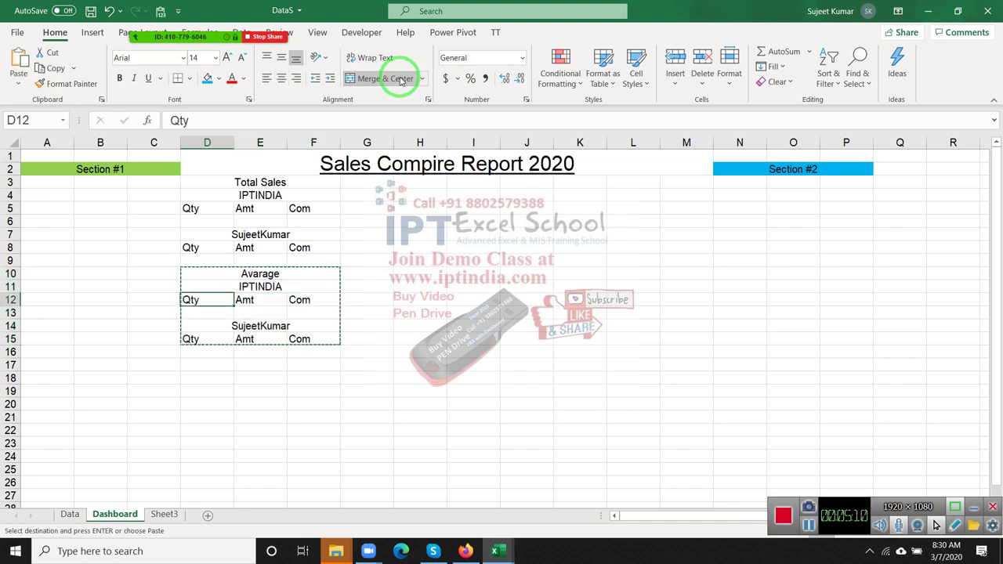
pyautogui.press('Down')
pyautogui.press('Down')
pyautogui.press('Down')
pyautogui.press('Down')
pyautogui.press('Down')
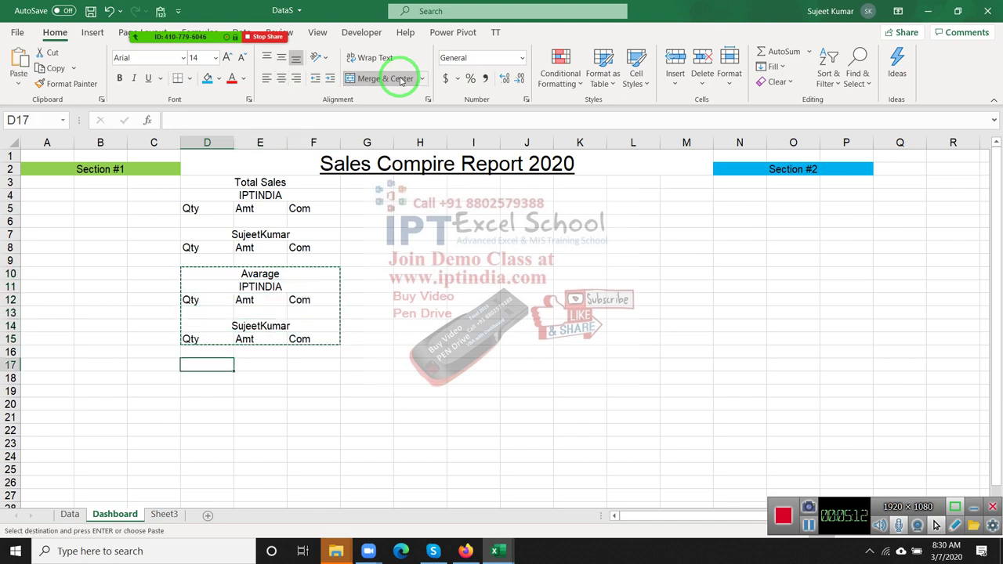
pyautogui.press('Return')
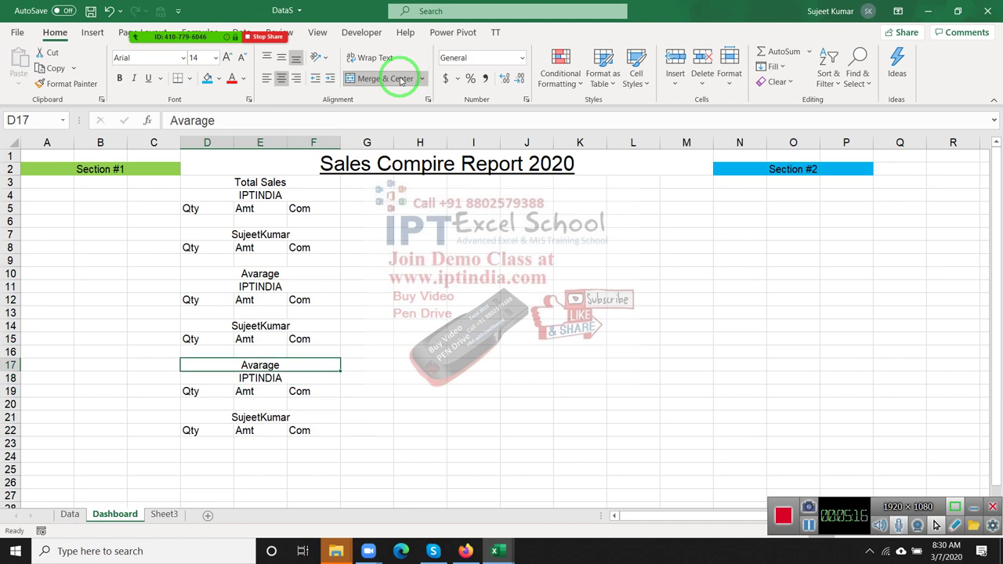
pyautogui.write('Max')
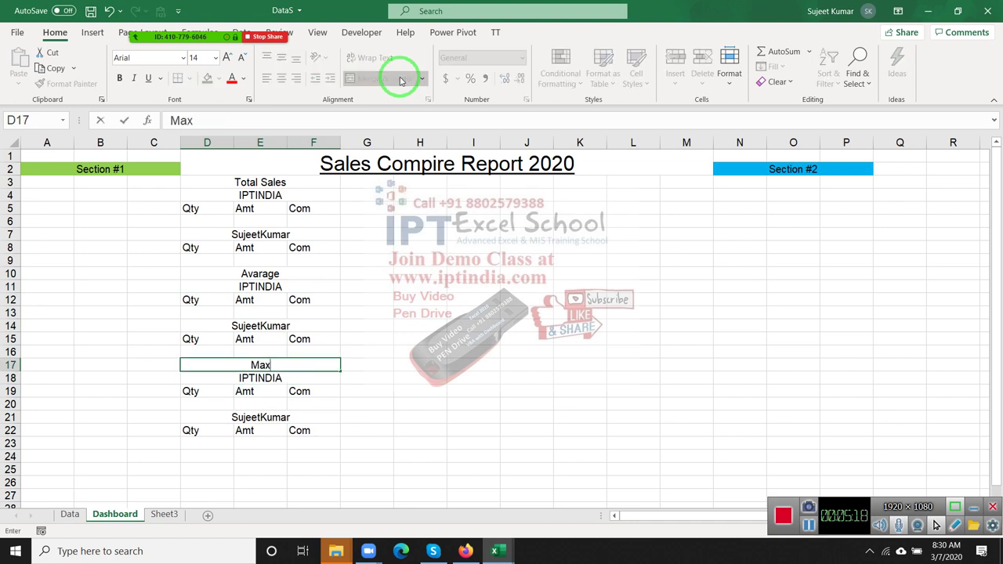
pyautogui.press('Return')
# Copy the Max block D17:F22 to D24 and title it 'Min'
pyautogui.press('Up')
pyautogui.hotkey('shift', 'Down')
pyautogui.hotkey('shift', 'Down')
pyautogui.hotkey('shift', 'Down')
pyautogui.hotkey('shift', 'Down')
pyautogui.hotkey('shift', 'Down')
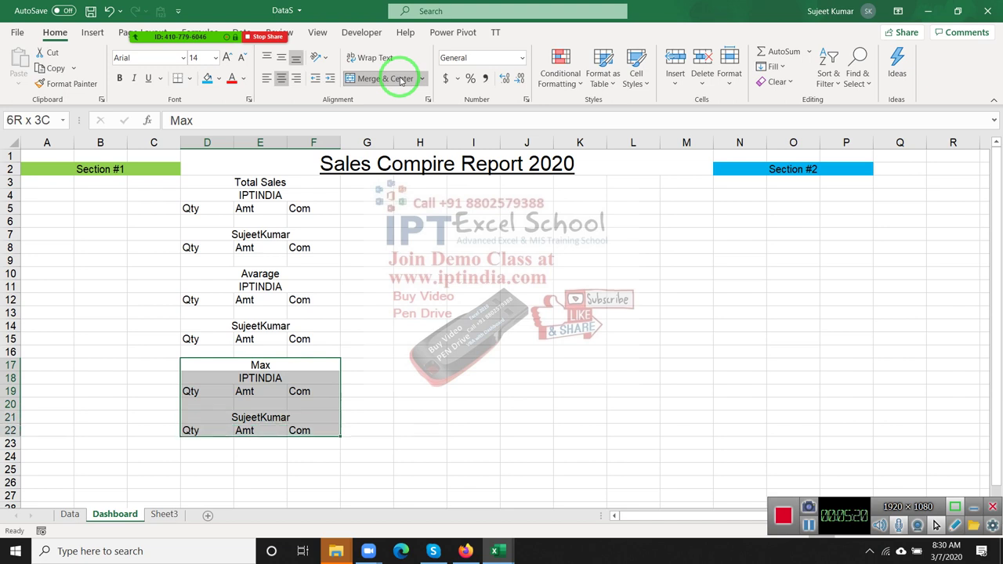
pyautogui.hotkey('ctrl', 'c')
pyautogui.press('Down')
pyautogui.press('Down')
pyautogui.press('Down')
pyautogui.press('Down')
pyautogui.press('Down')
pyautogui.press('Down')
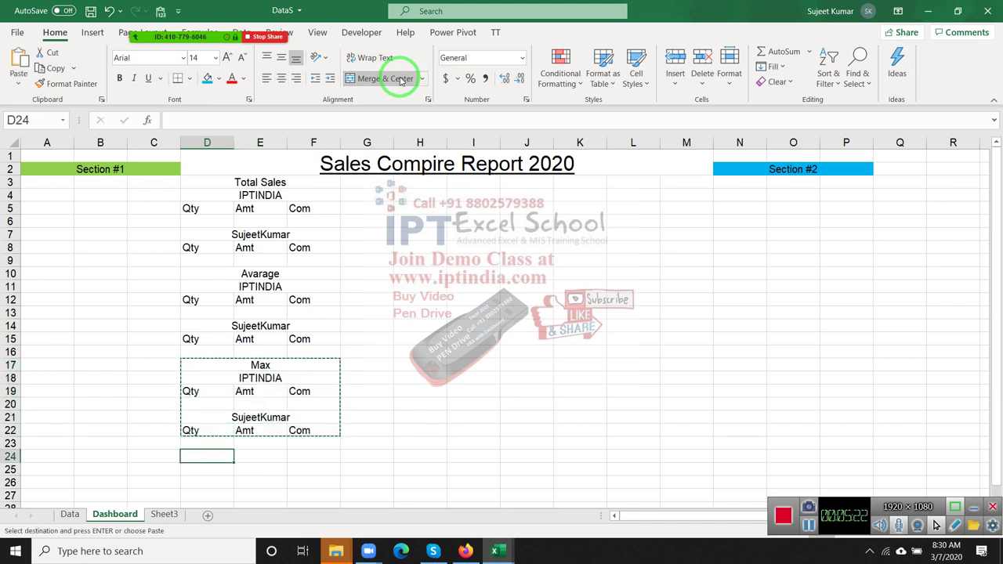
pyautogui.hotkey('ctrl', 'v')
pyautogui.press('Escape')
pyautogui.press('Down')
pyautogui.press('Up')
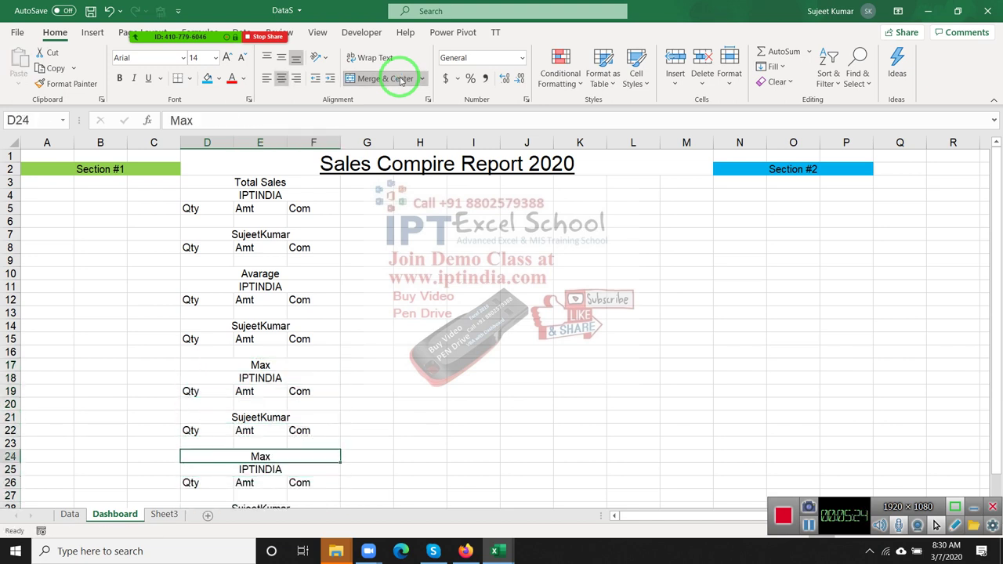
pyautogui.write('Min')
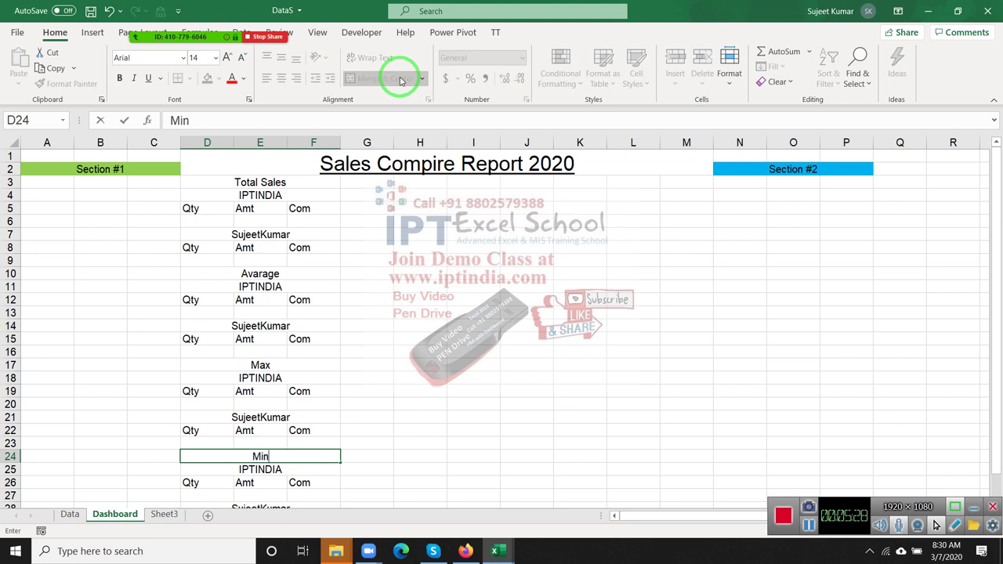
pyautogui.press('Return')
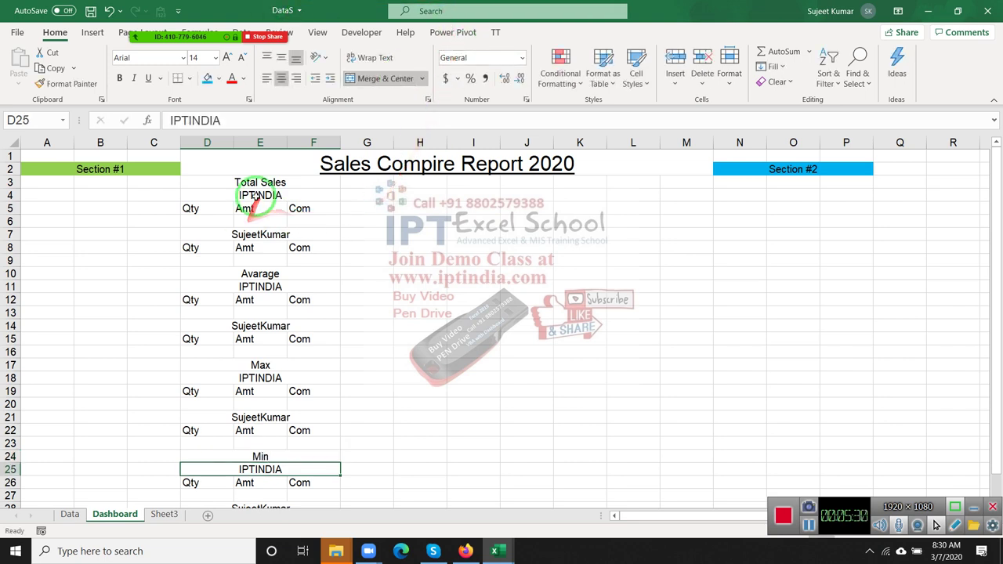
# Fill the Total Sales heading blue and the Qty/Amt/Com row D5:F5 grey
pyautogui.click(260, 182)
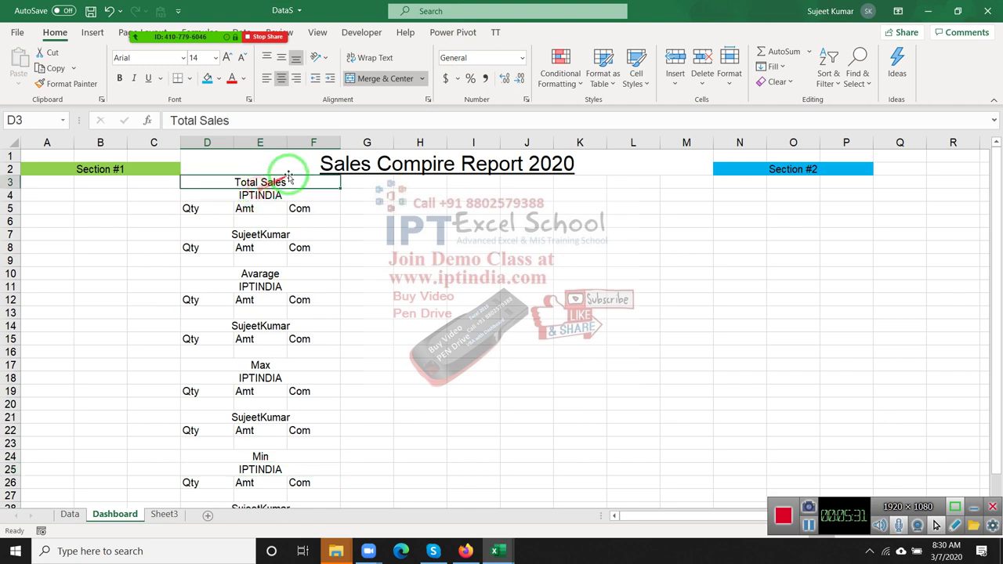
pyautogui.click(219, 80)
pyautogui.moveTo(202, 208); pyautogui.dragTo(302, 208)
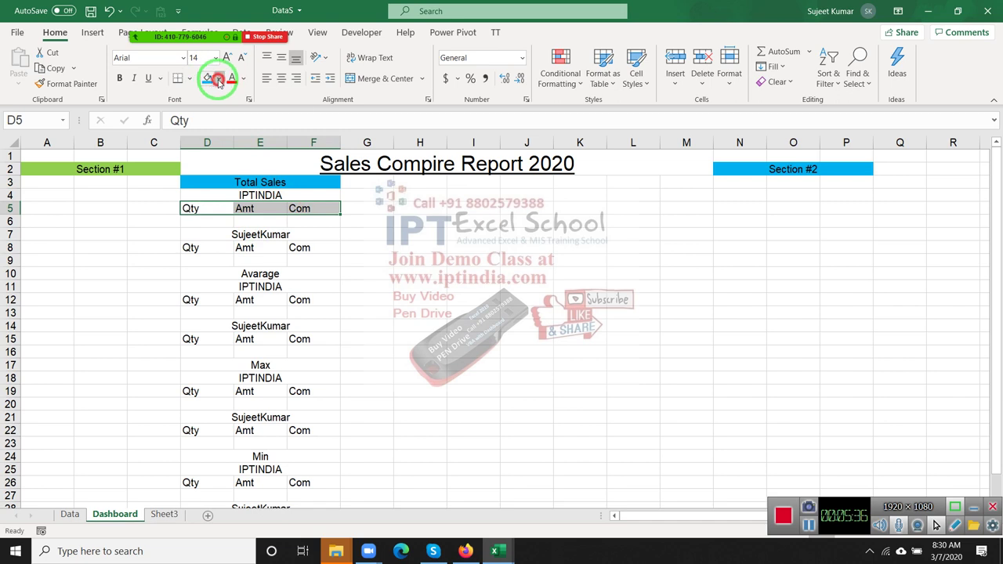
pyautogui.click(218, 80)
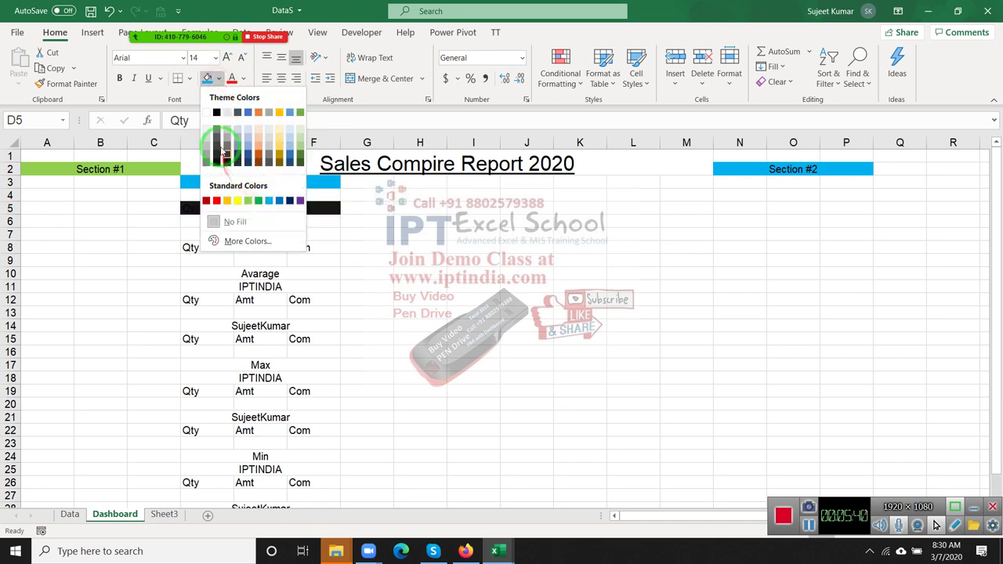
pyautogui.click(226, 132)
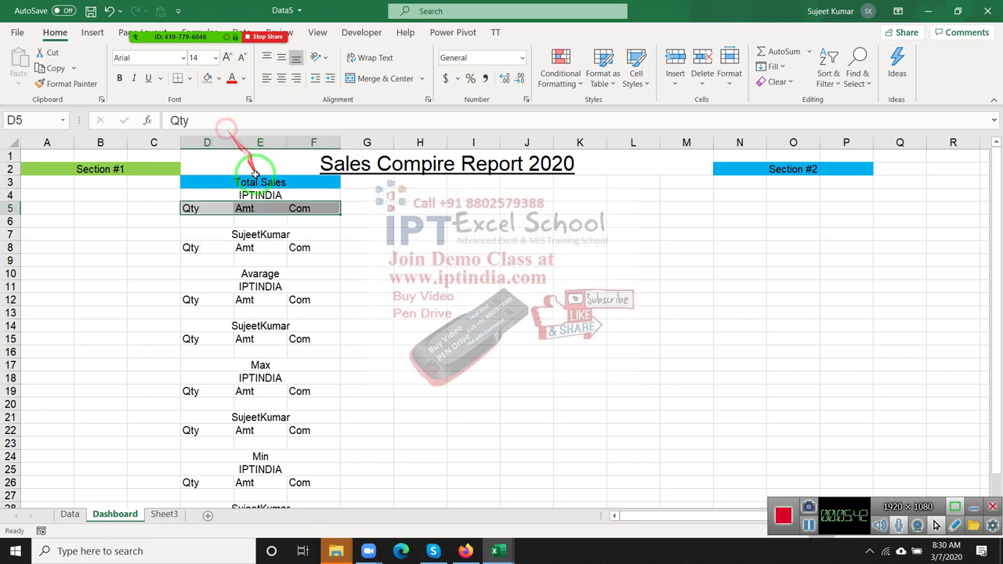
pyautogui.hotkey('ctrl', 'c')
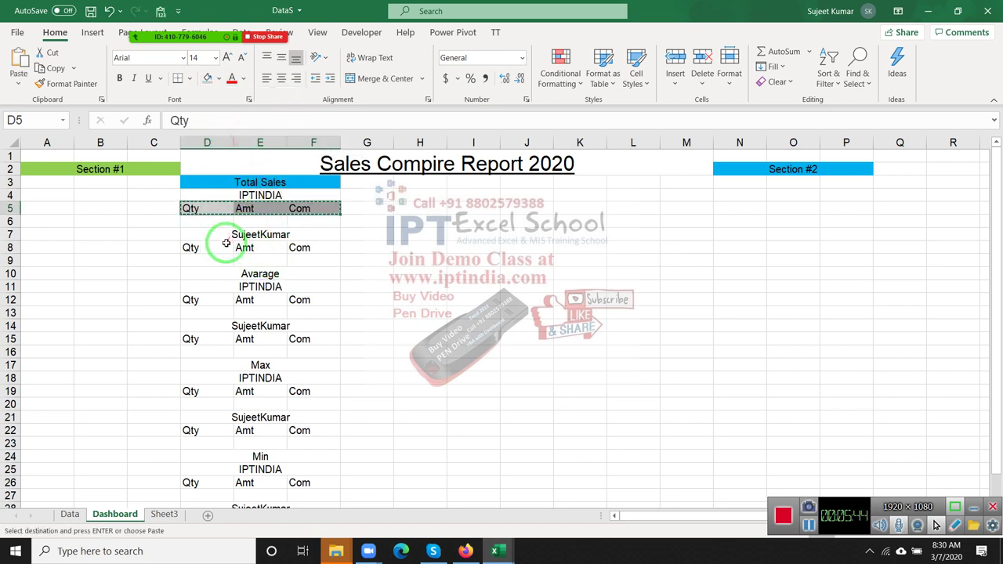
pyautogui.press('Escape')
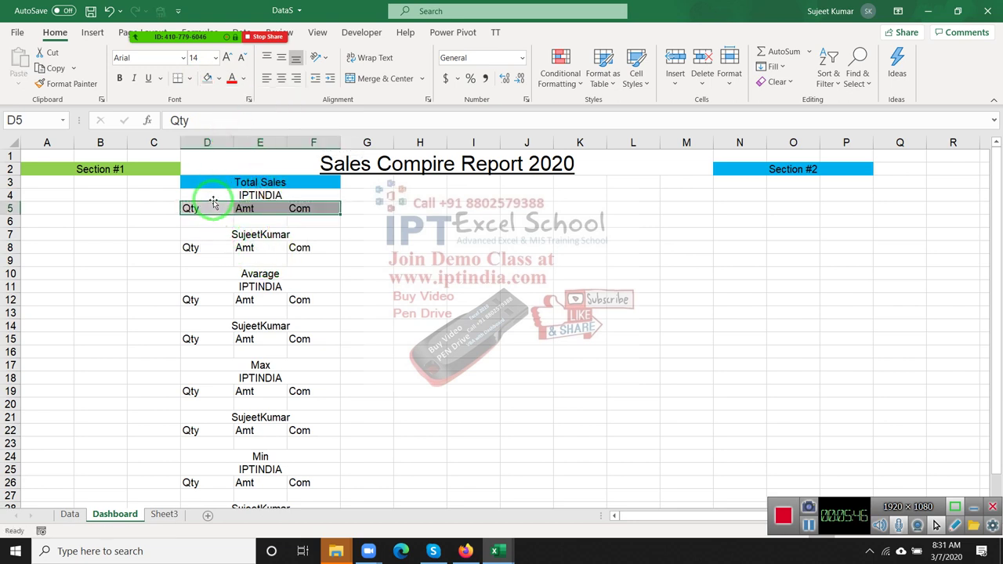
# Fill the Avarage heading in D10 gold
pyautogui.click(208, 182)
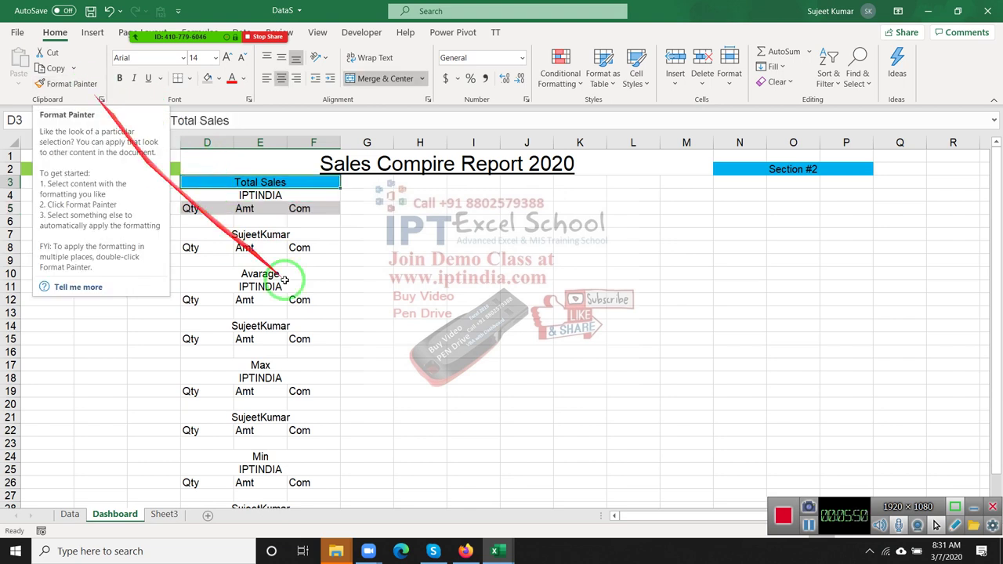
pyautogui.click(241, 286)
pyautogui.click(237, 274)
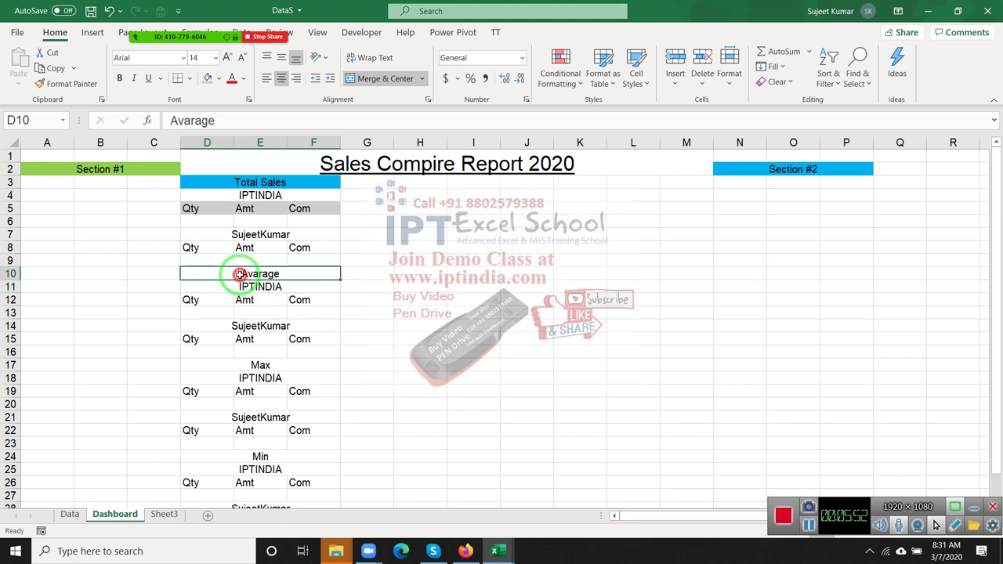
pyautogui.click(219, 79)
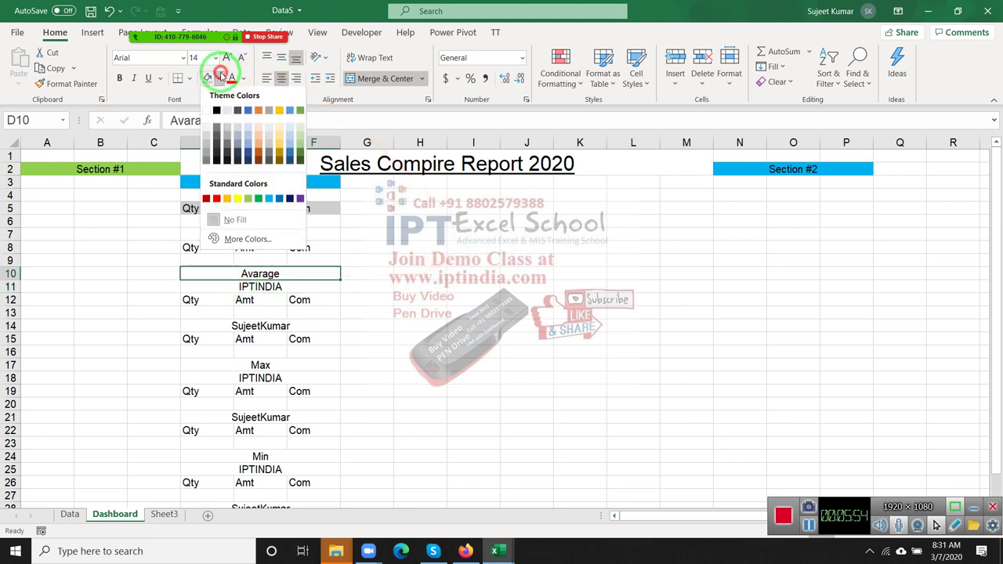
pyautogui.click(280, 147)
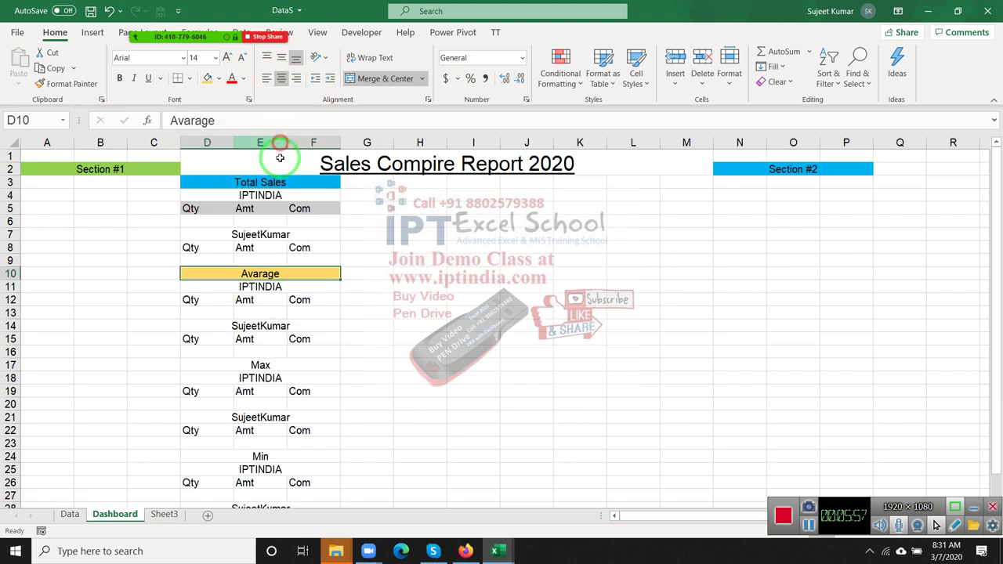
# Fill the Max heading D17:F17 light green and the Min heading D24:F24 blue
pyautogui.click(253, 365)
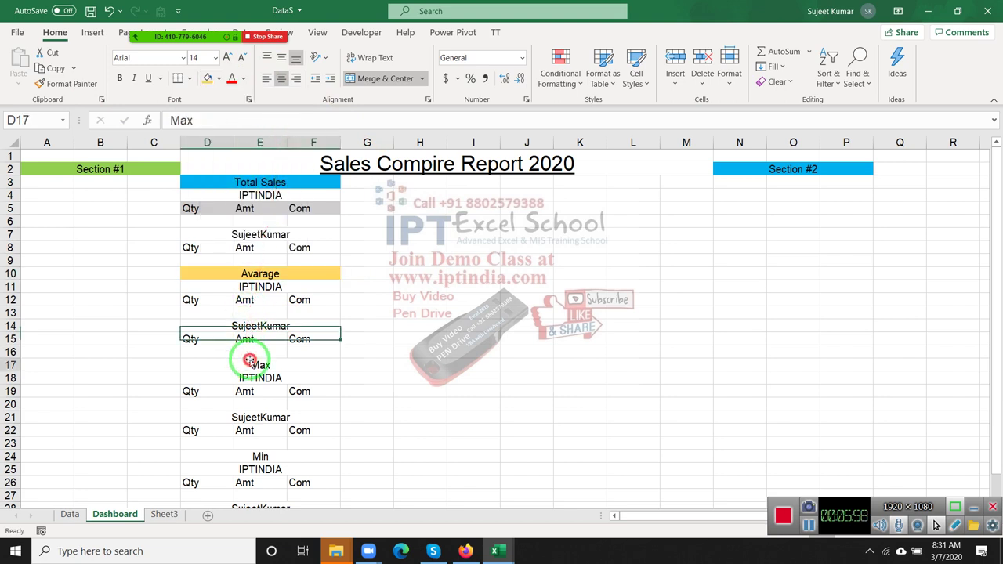
pyautogui.click(218, 78)
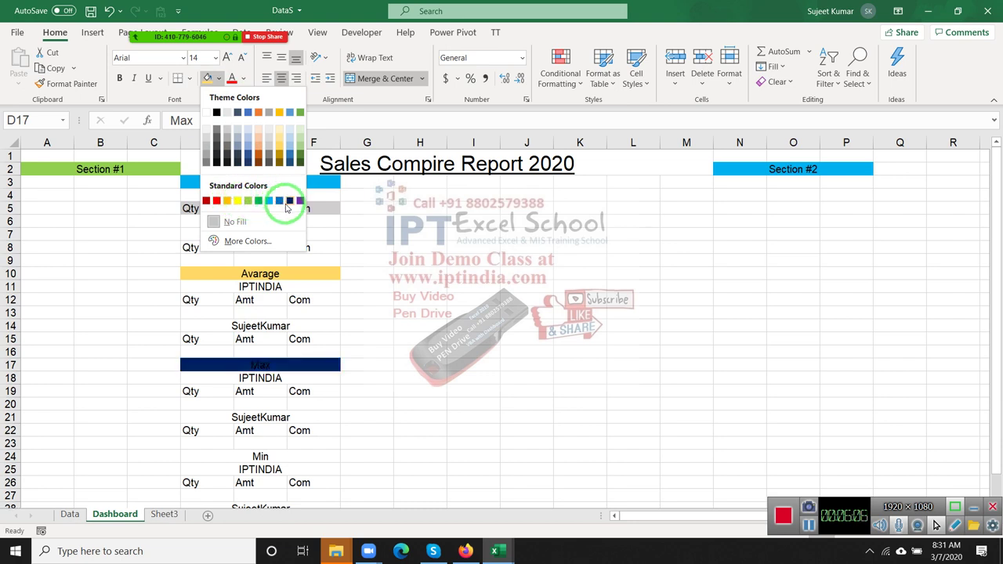
pyautogui.click(304, 142)
pyautogui.click(266, 456)
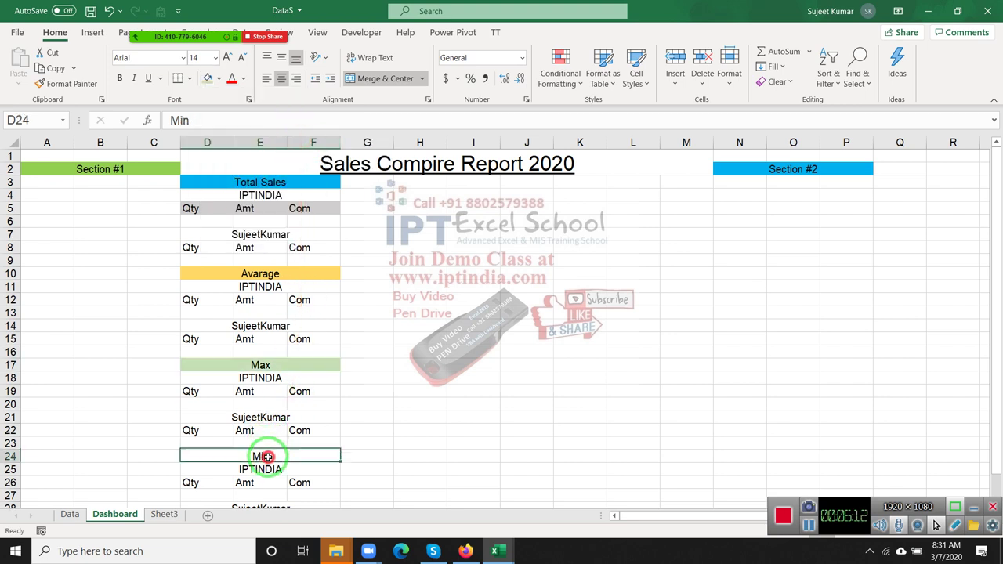
pyautogui.click(219, 80)
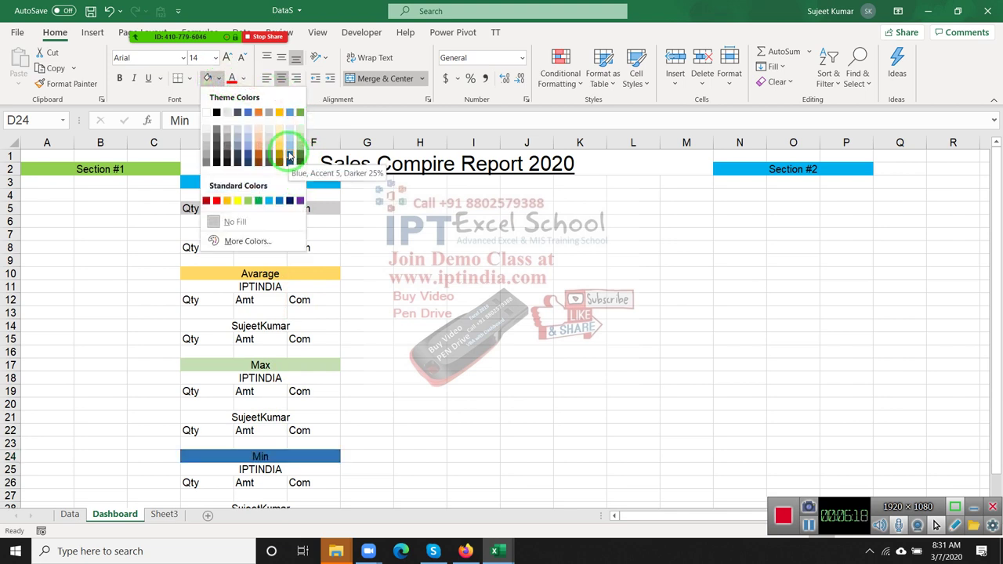
pyautogui.click(288, 154)
pyautogui.click(419, 283)
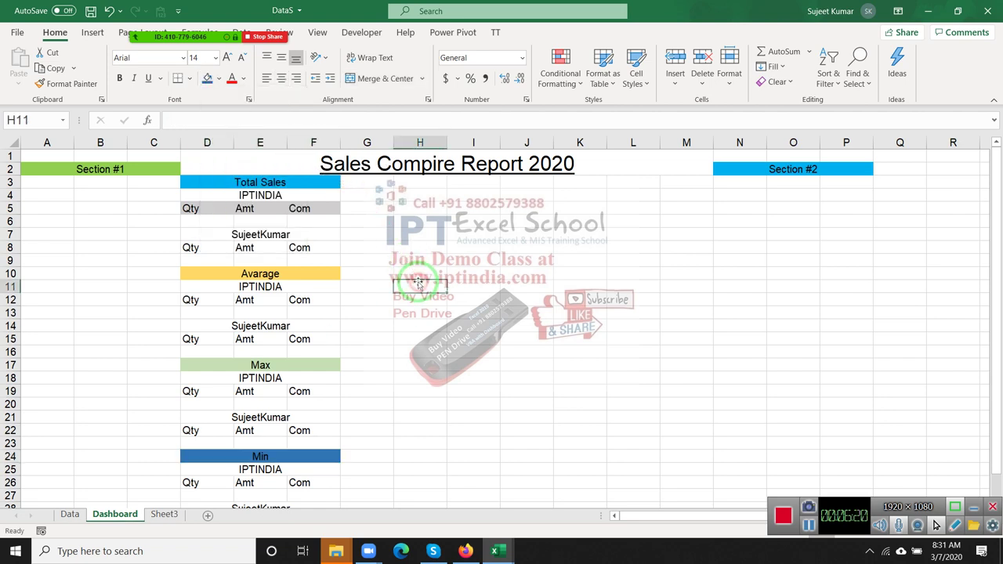
# Fill the salesperson label row in D7 yellow
pyautogui.scroll(-2, 418, 284)
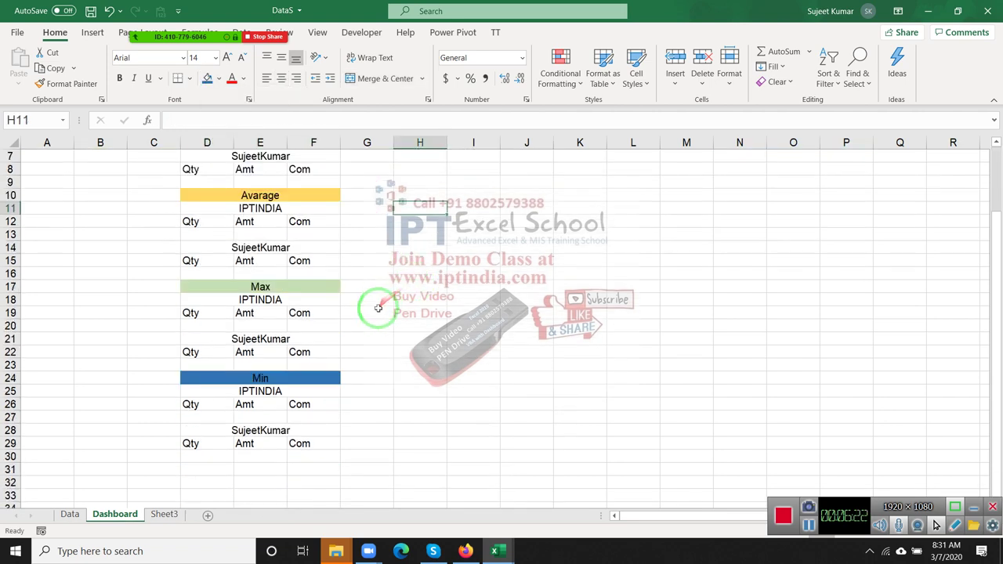
pyautogui.scroll(2, 265, 416)
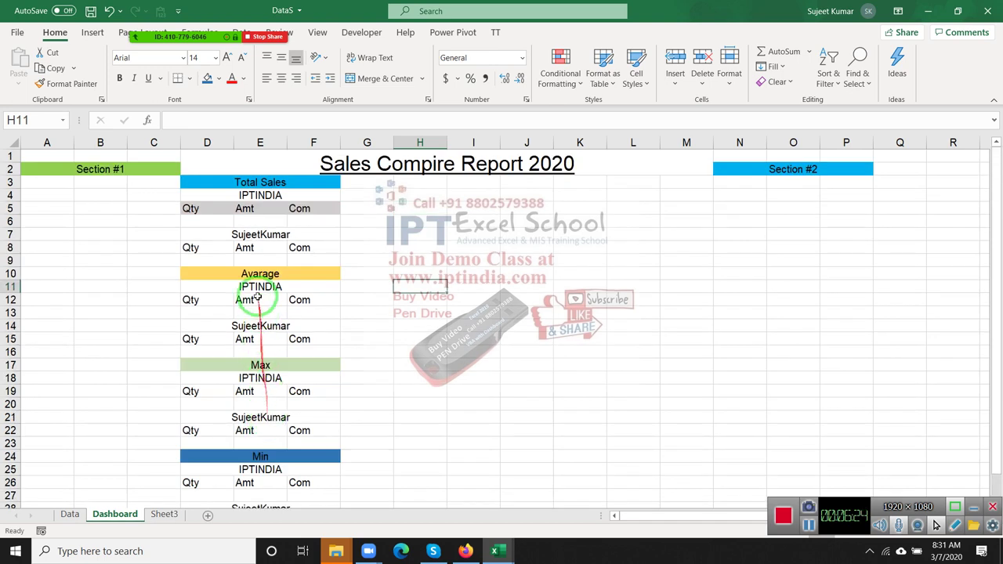
pyautogui.click(245, 234)
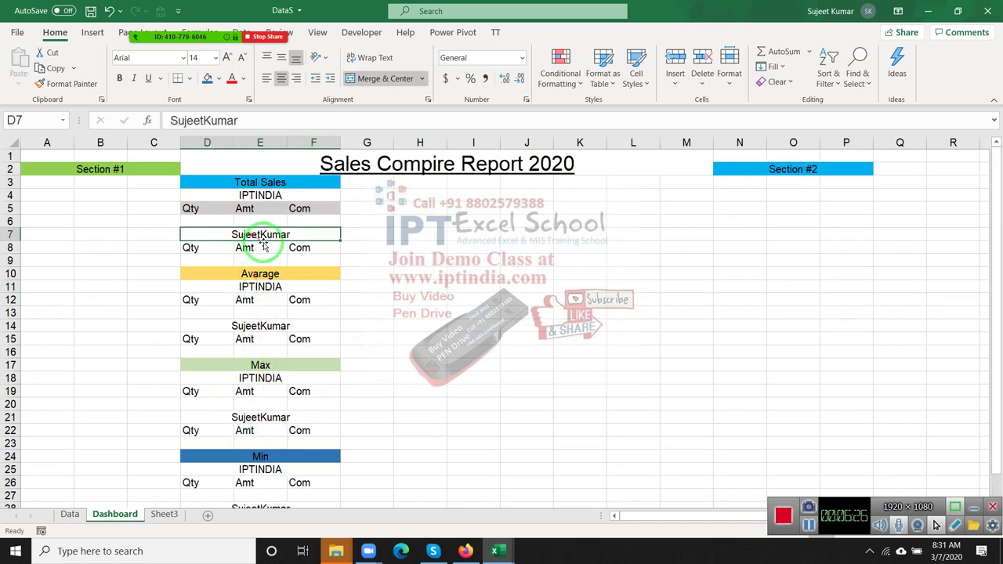
pyautogui.click(220, 80)
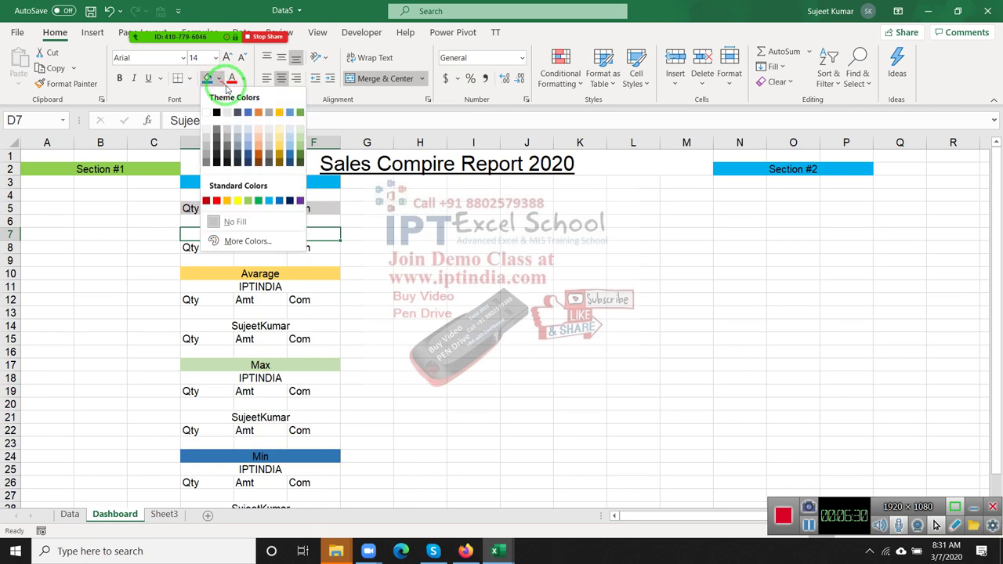
pyautogui.click(238, 201)
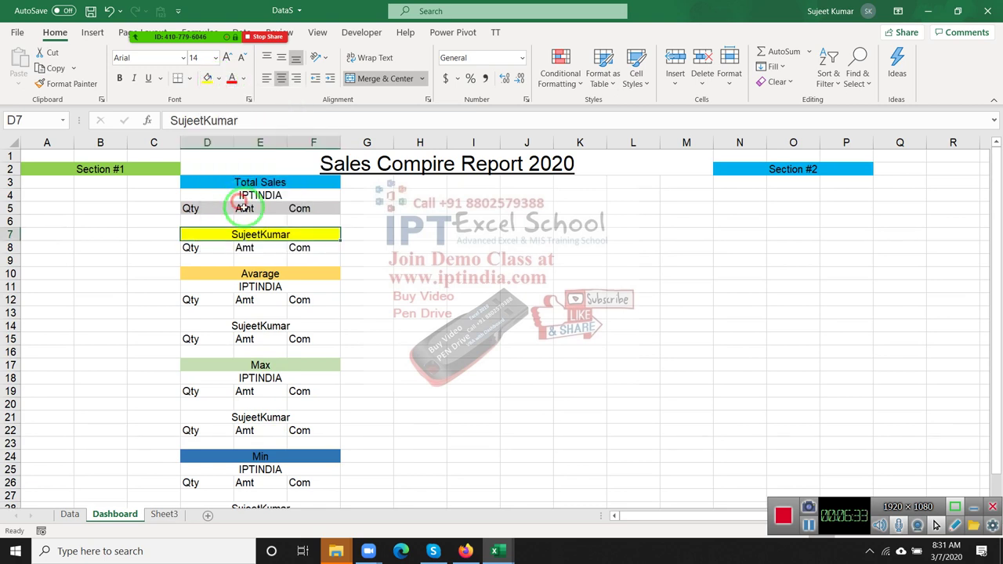
# Use Format Painter to copy the yellow fill to D11, D14, D18, D21, D25 and D28
pyautogui.click(69, 83)
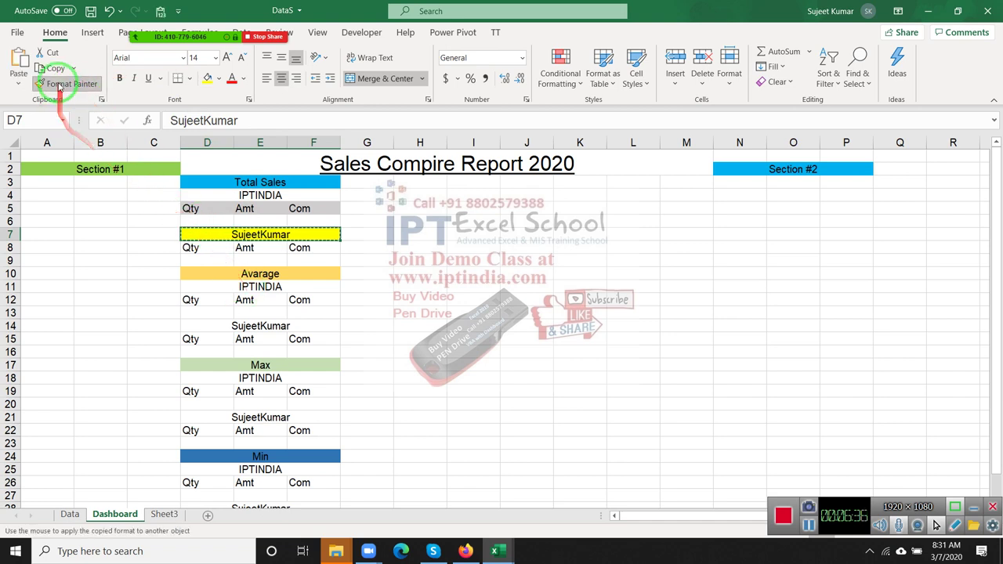
pyautogui.click(61, 85)
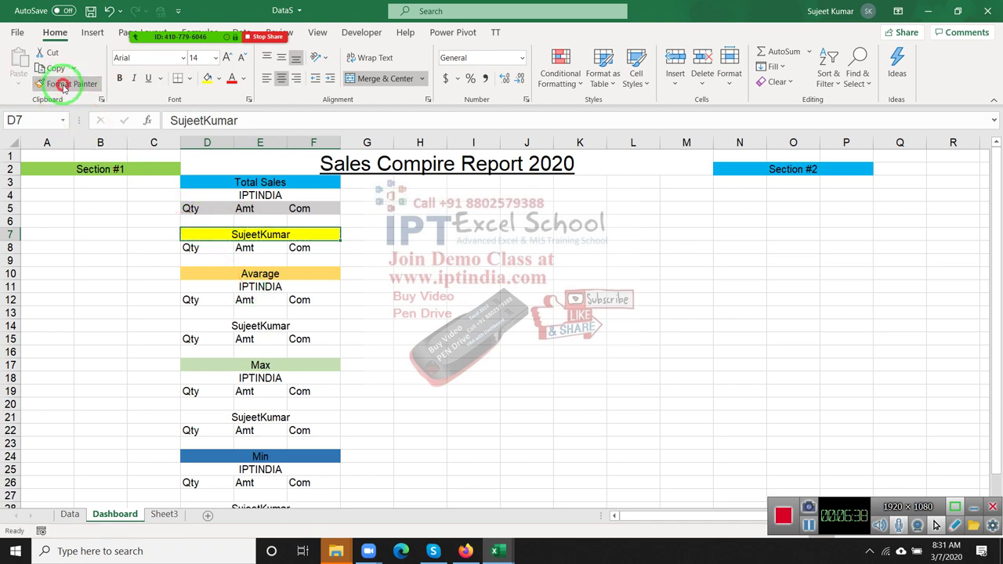
pyautogui.click(63, 85)
pyautogui.click(249, 287)
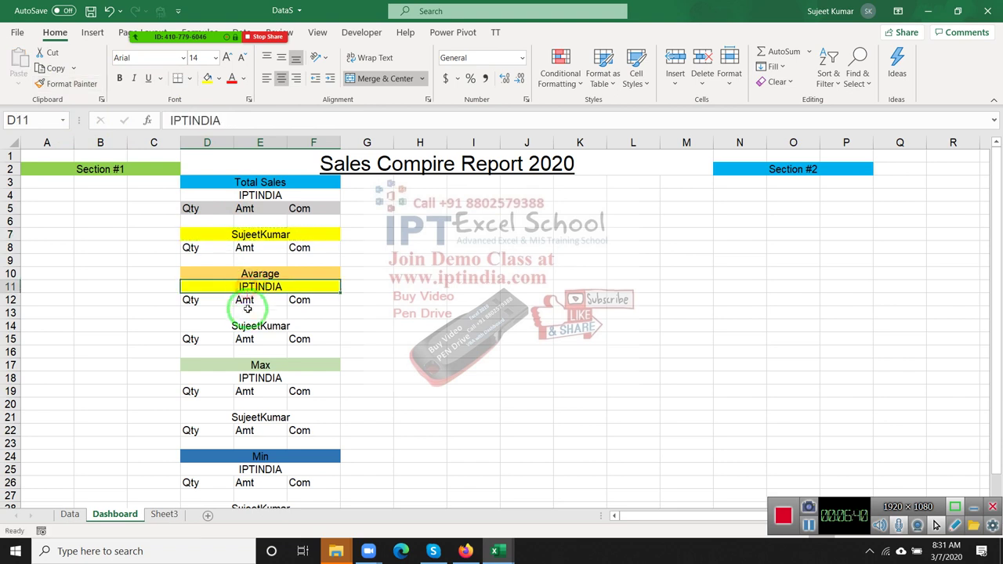
pyautogui.click(67, 83)
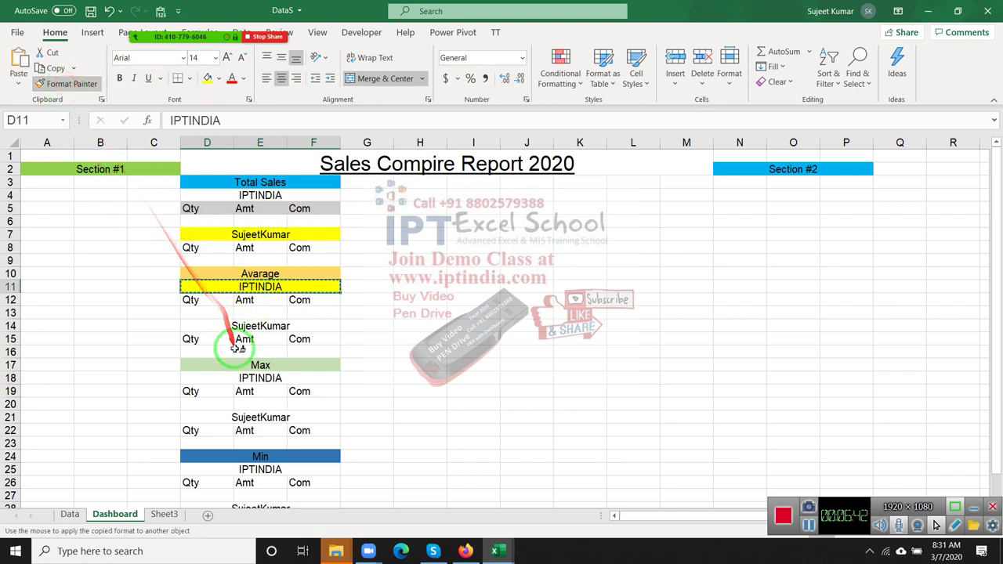
pyautogui.click(243, 377)
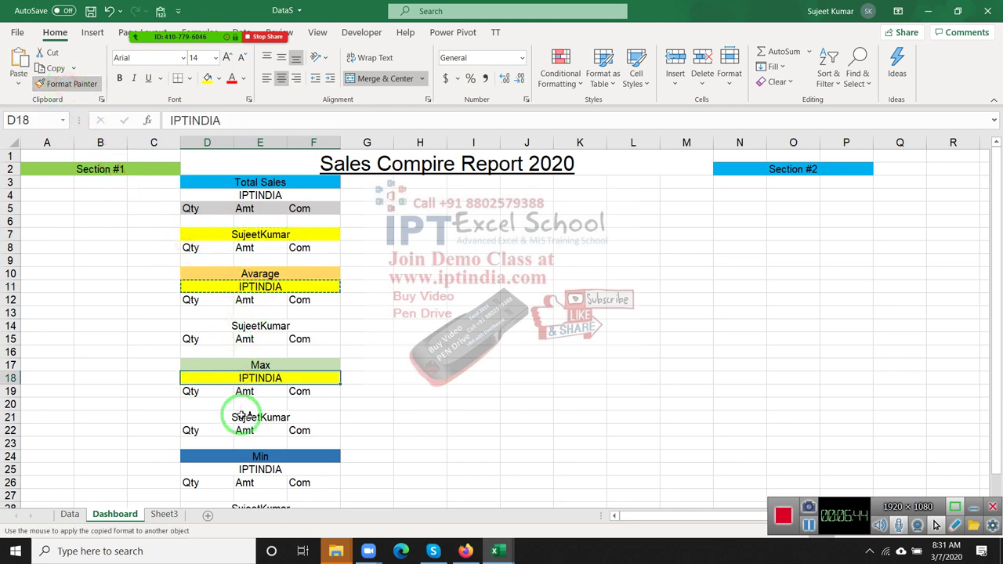
pyautogui.click(247, 417)
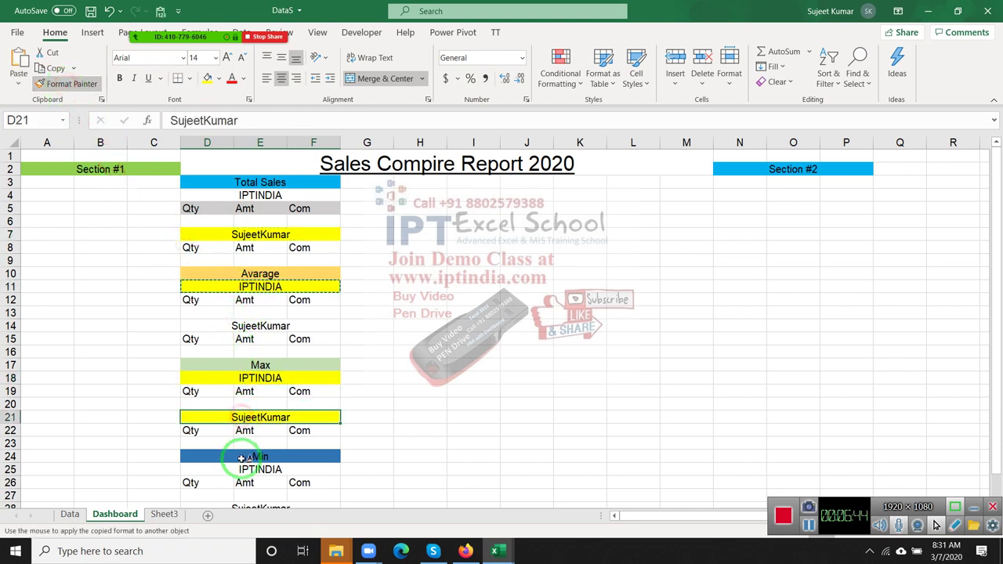
pyautogui.click(243, 326)
pyautogui.scroll(-2, 249, 384)
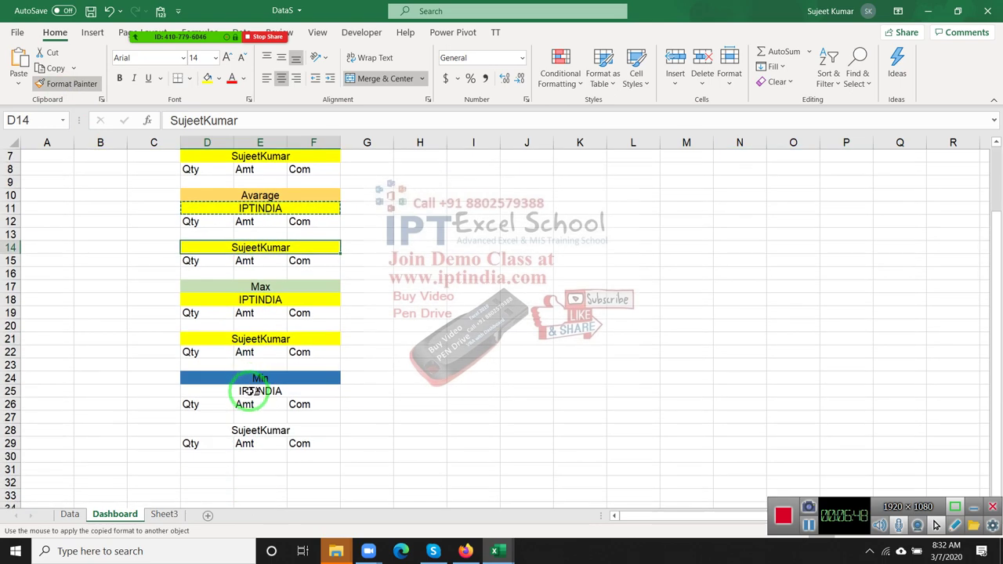
pyautogui.click(248, 394)
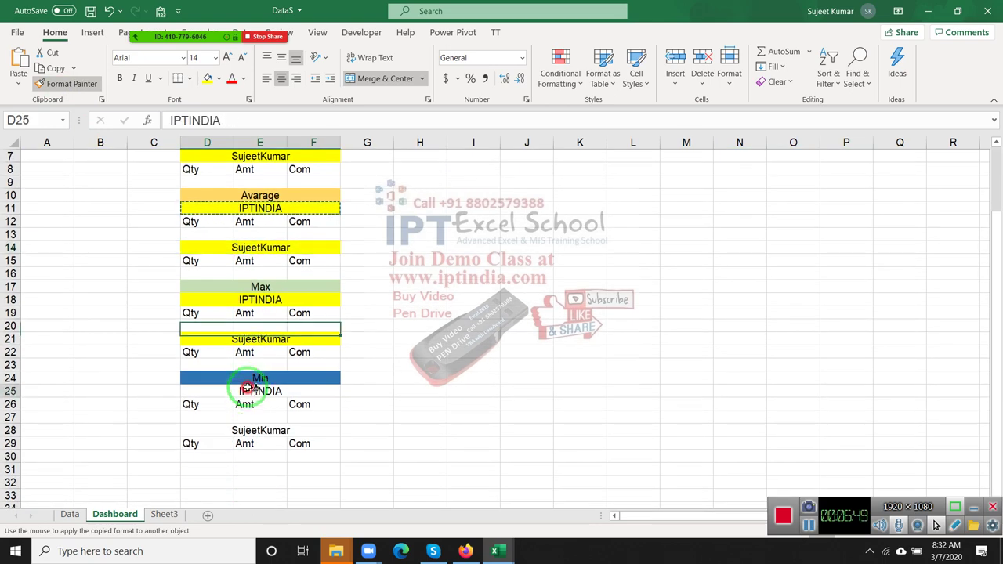
pyautogui.click(245, 431)
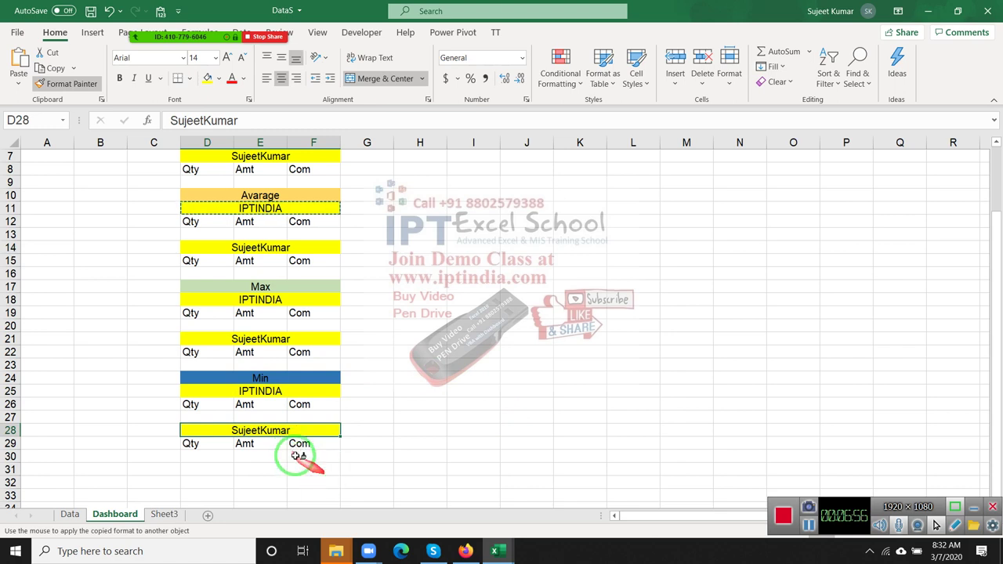
pyautogui.press('Escape')
pyautogui.scroll(2, 365, 352)
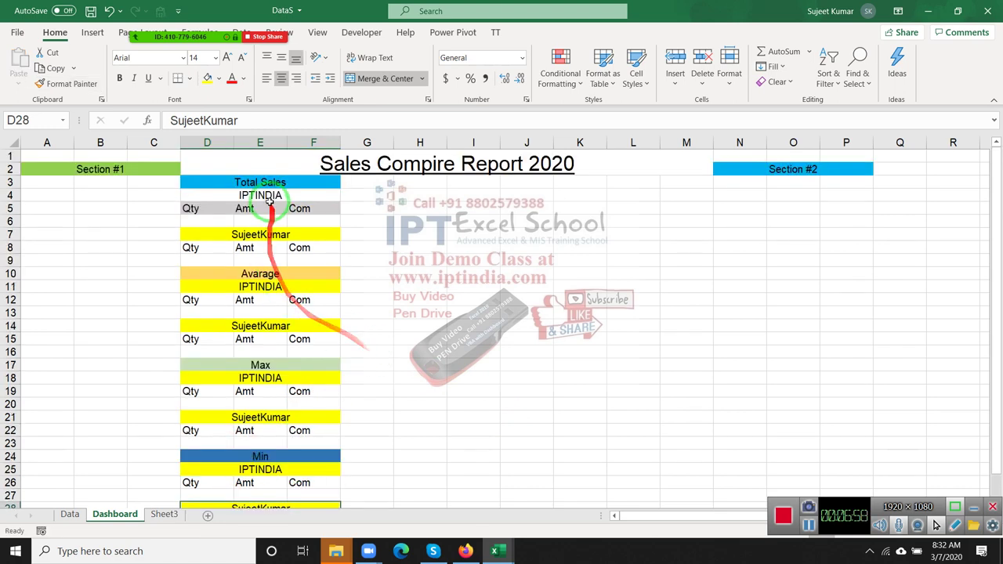
# Insert a new row 3 above Total Sales and shrink it to a narrow spacer
pyautogui.doubleClick(265, 181)
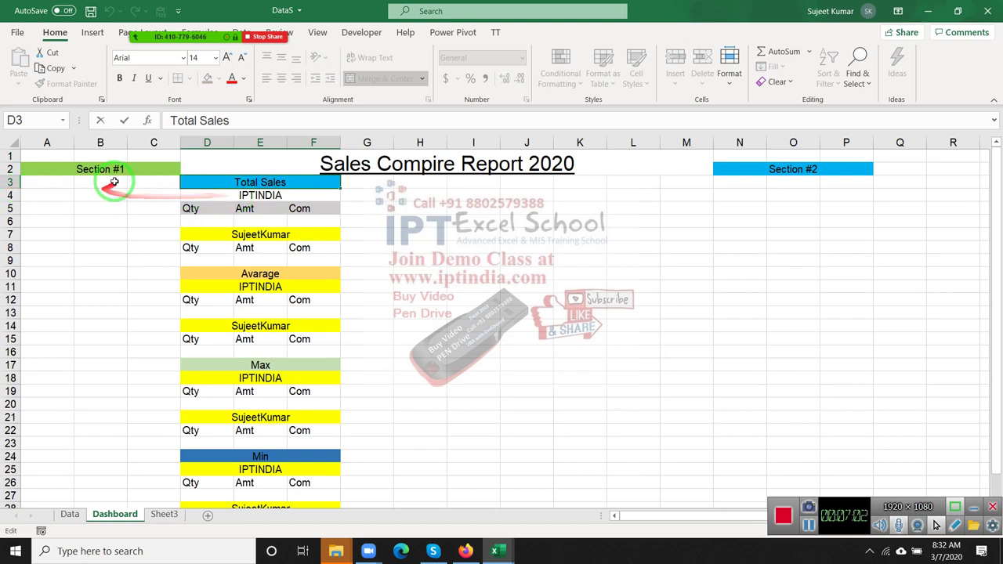
pyautogui.click(12, 182)
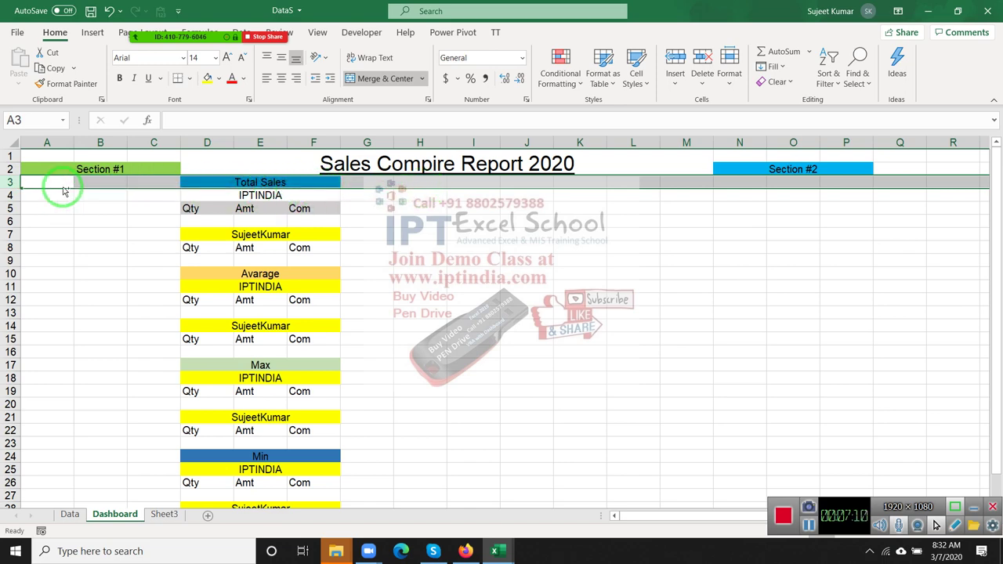
pyautogui.hotkey('ctrl', '+')
pyautogui.press('Down')
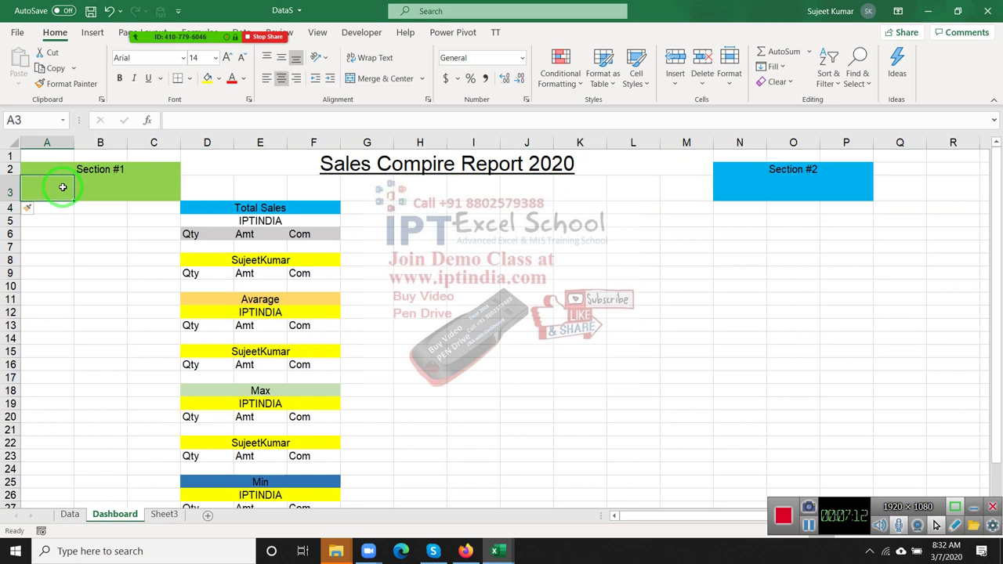
pyautogui.click(11, 192)
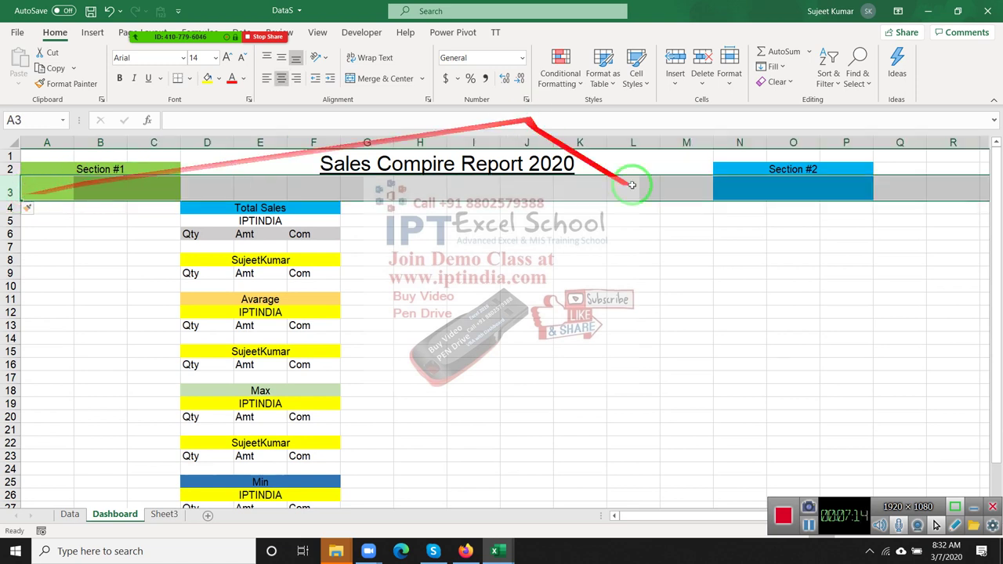
pyautogui.moveTo(11, 200); pyautogui.dragTo(11, 184)
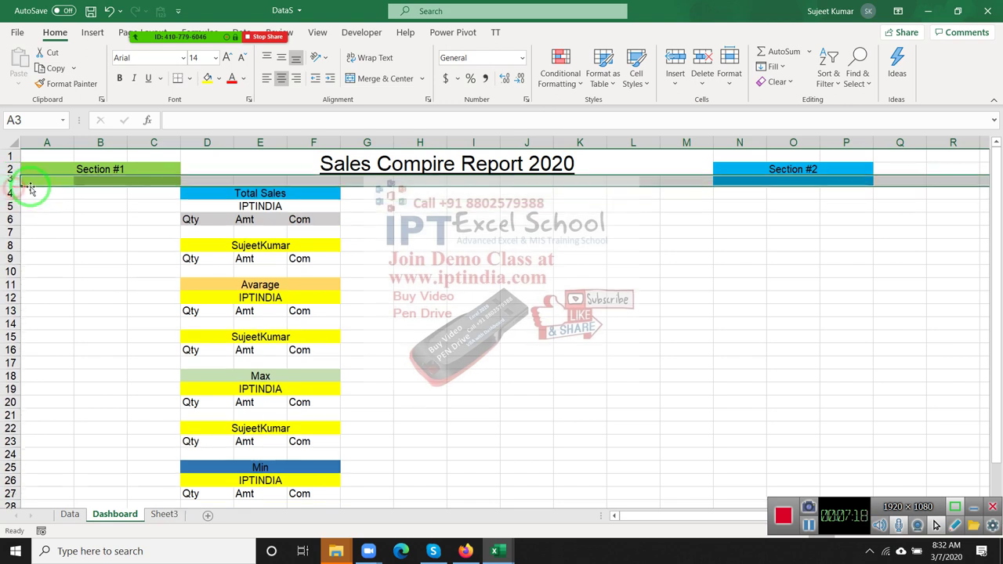
pyautogui.click(153, 205)
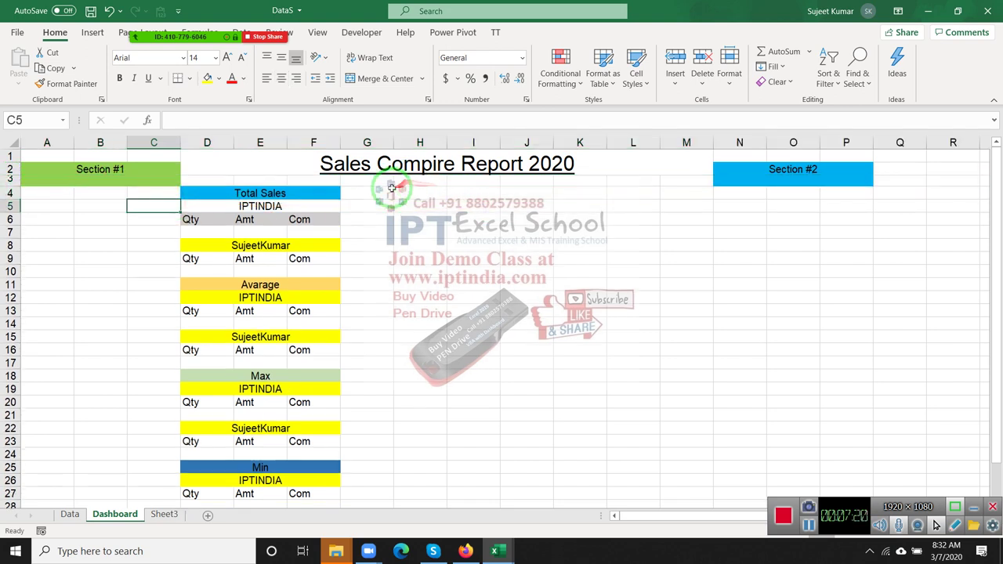
pyautogui.moveTo(210, 192); pyautogui.dragTo(236, 217)
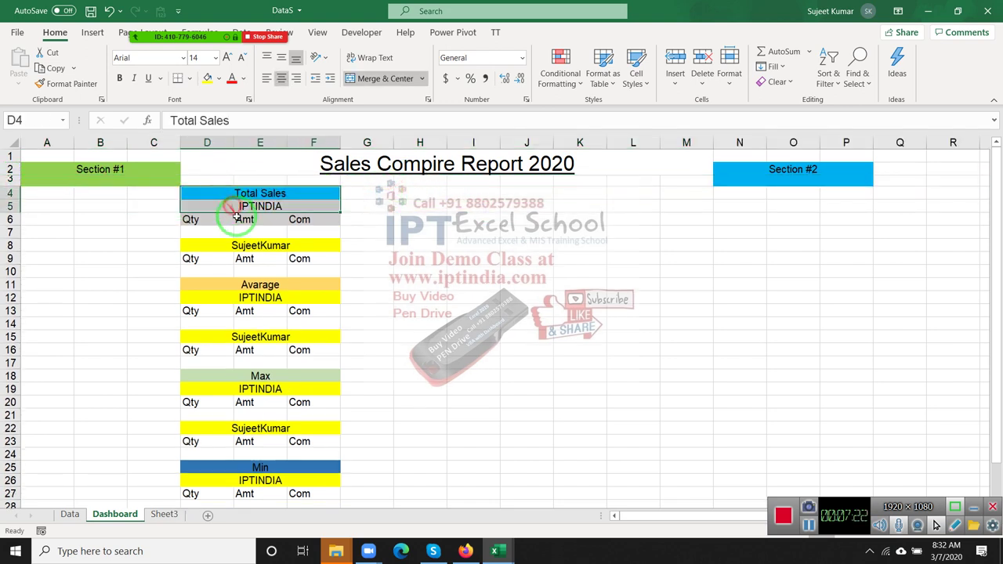
pyautogui.scroll(-2, 269, 259)
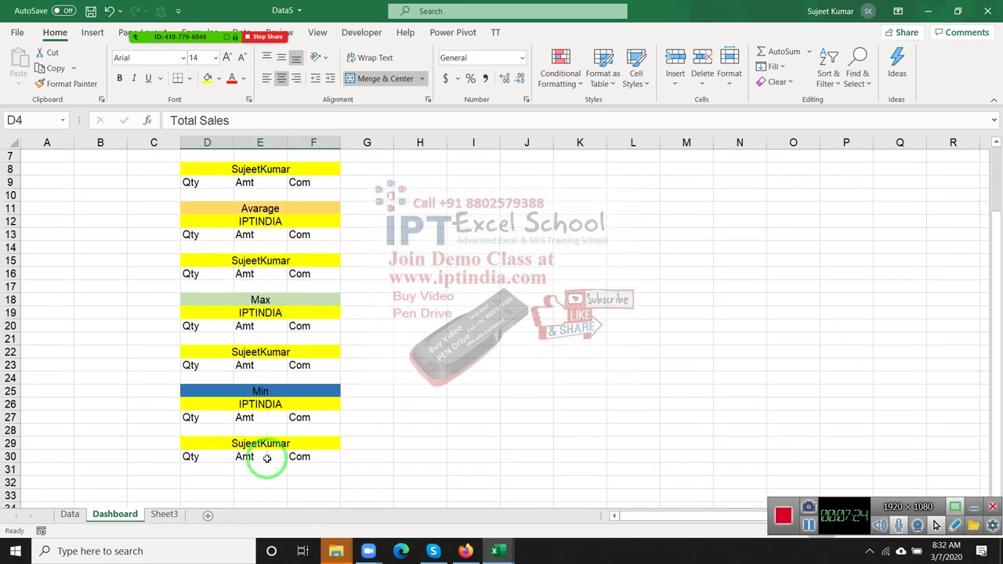
# Copy the report block D4:F30 to H4 and L4, then narrow column G
pyautogui.keyDown('shift'); pyautogui.click(315, 459); pyautogui.keyUp('shift')
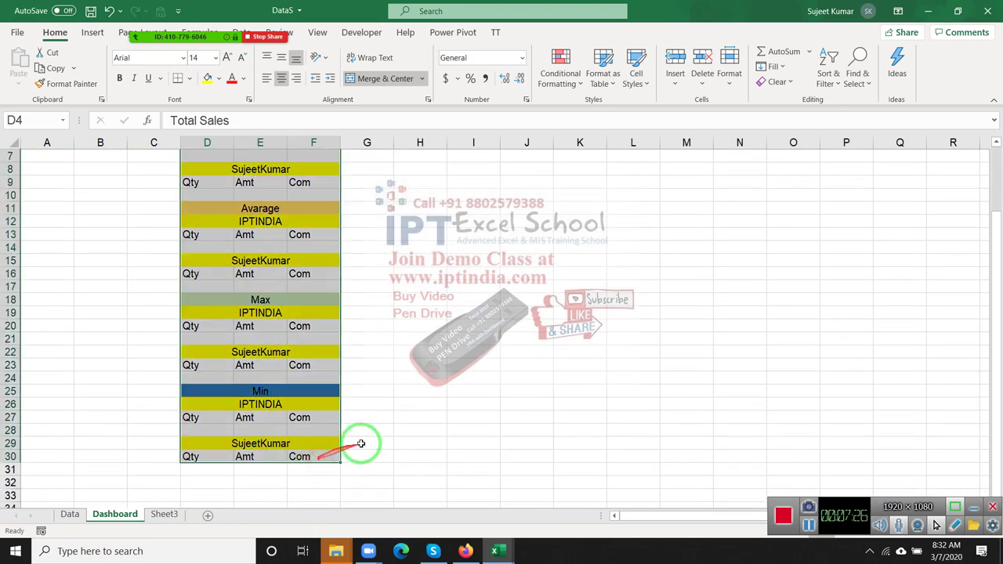
pyautogui.scroll(2, 358, 442)
pyautogui.hotkey('ctrl', 'c')
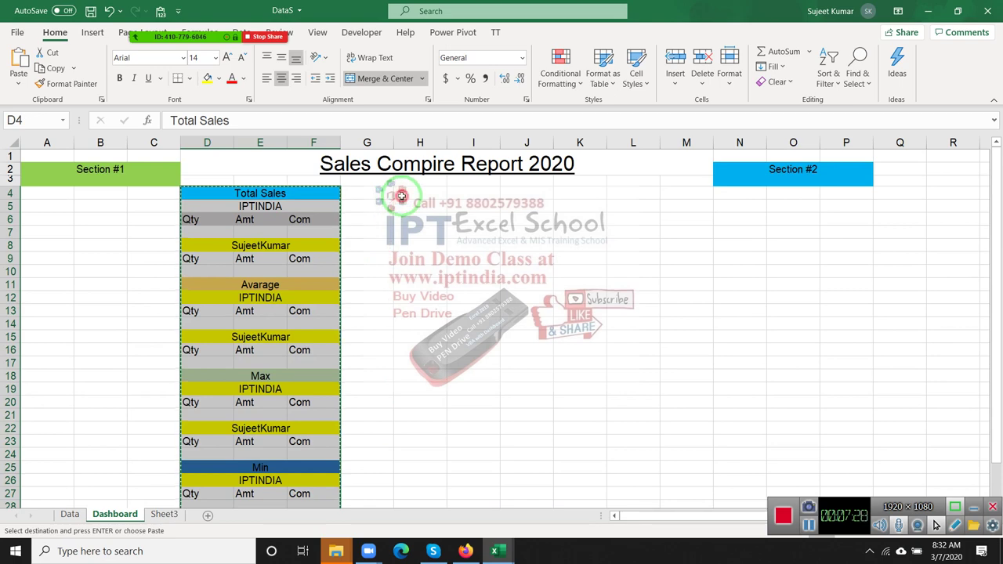
pyautogui.click(399, 193)
pyautogui.hotkey('ctrl', 'v')
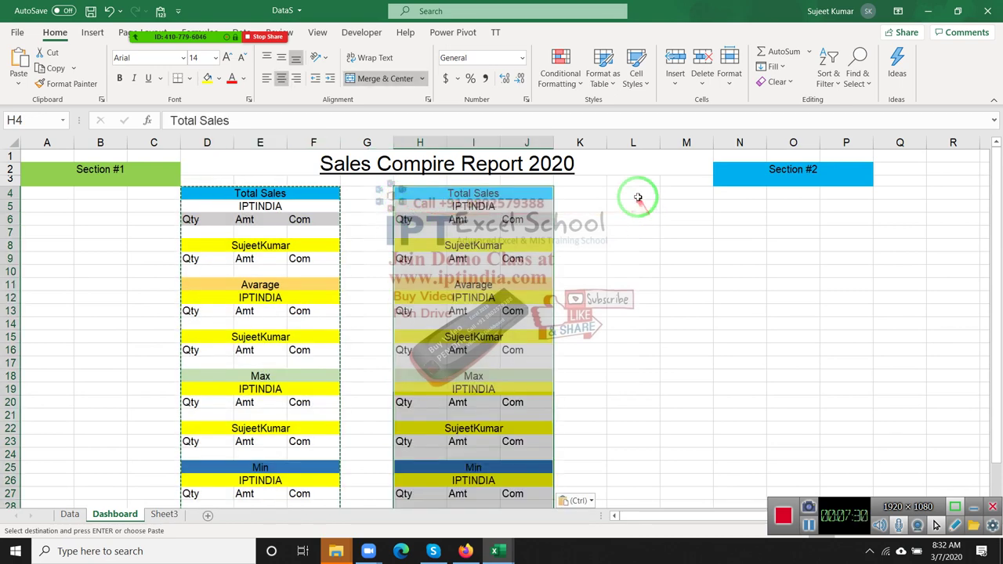
pyautogui.click(635, 201)
pyautogui.hotkey('ctrl', 'v')
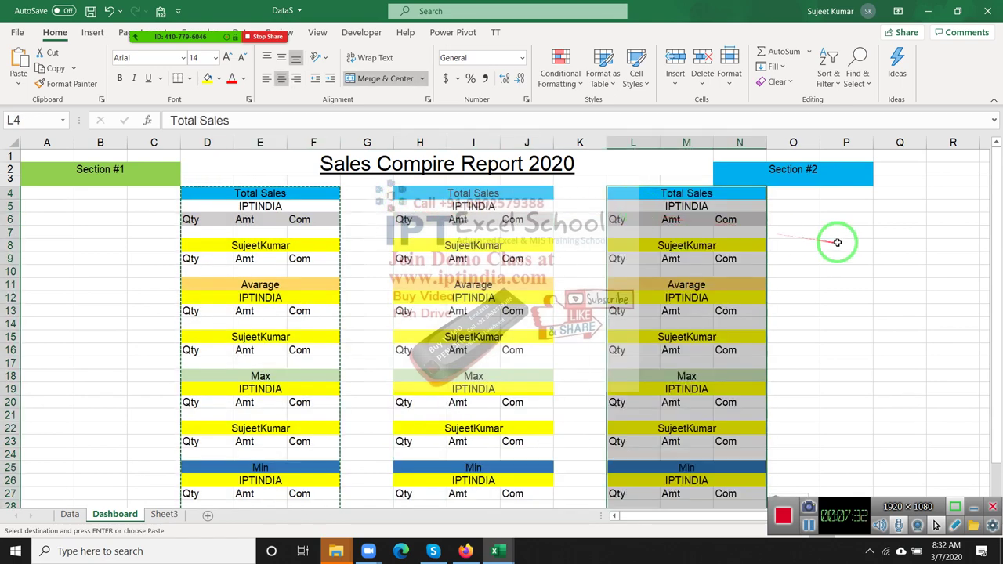
pyautogui.click(834, 243)
pyautogui.press('Escape')
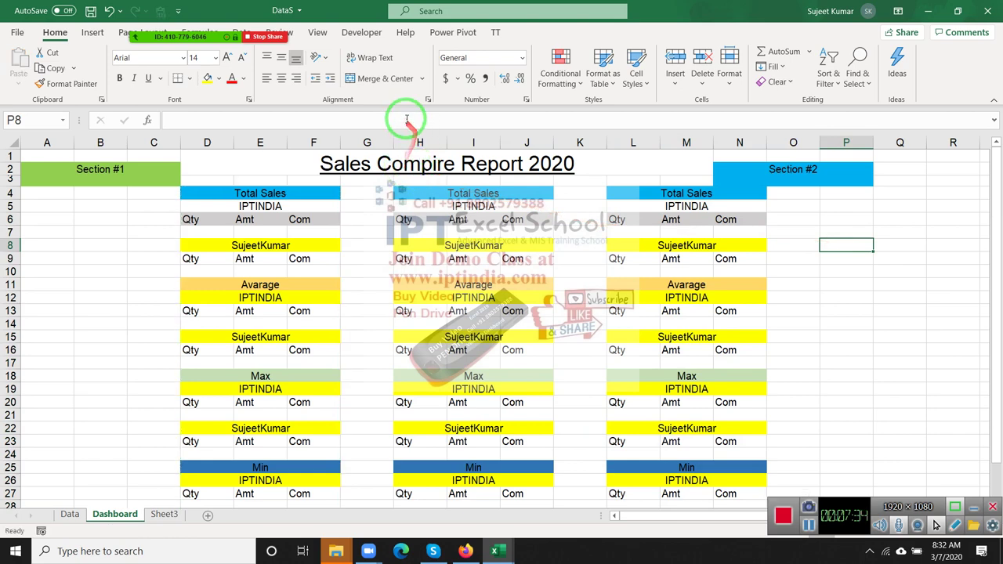
pyautogui.moveTo(396, 139); pyautogui.dragTo(348, 139)
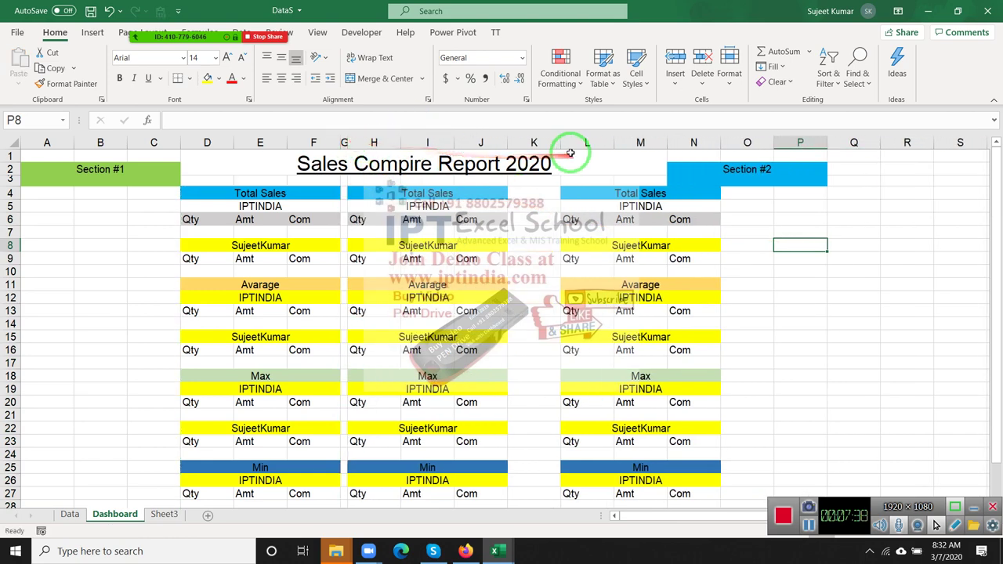
# Narrow column K and shift the Section #2 header from N2:P3 to O2:Q3
pyautogui.moveTo(562, 141); pyautogui.dragTo(517, 141)
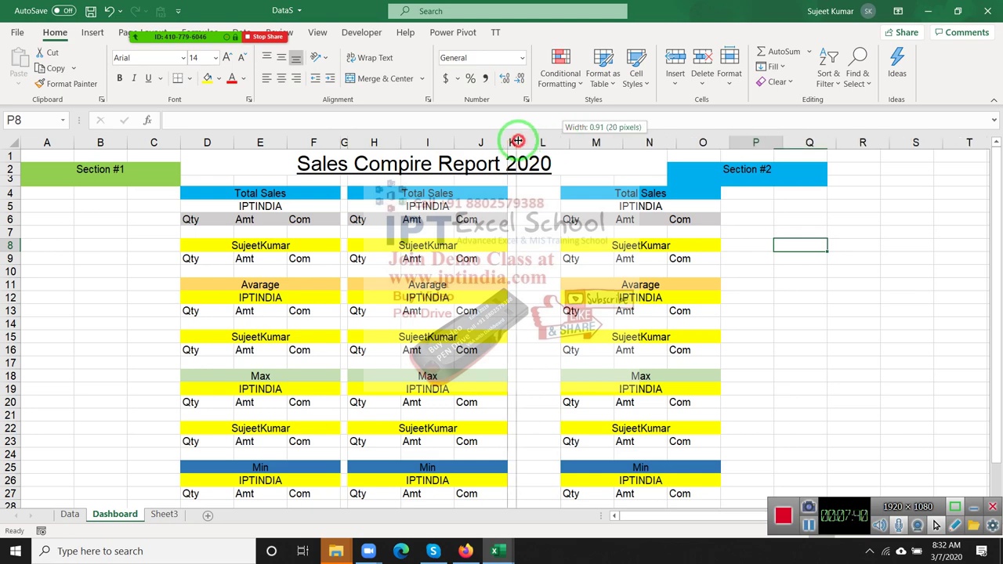
pyautogui.moveTo(655, 169)
pyautogui.mouseDown()
pyautogui.moveTo(679, 189)
pyautogui.moveTo(737, 185)
pyautogui.mouseUp()
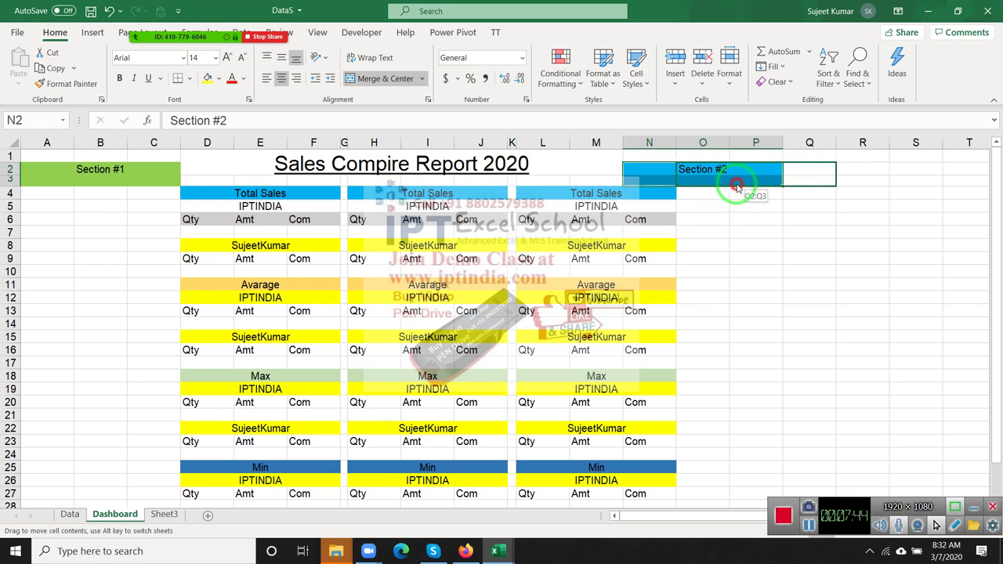
pyautogui.press('Return')
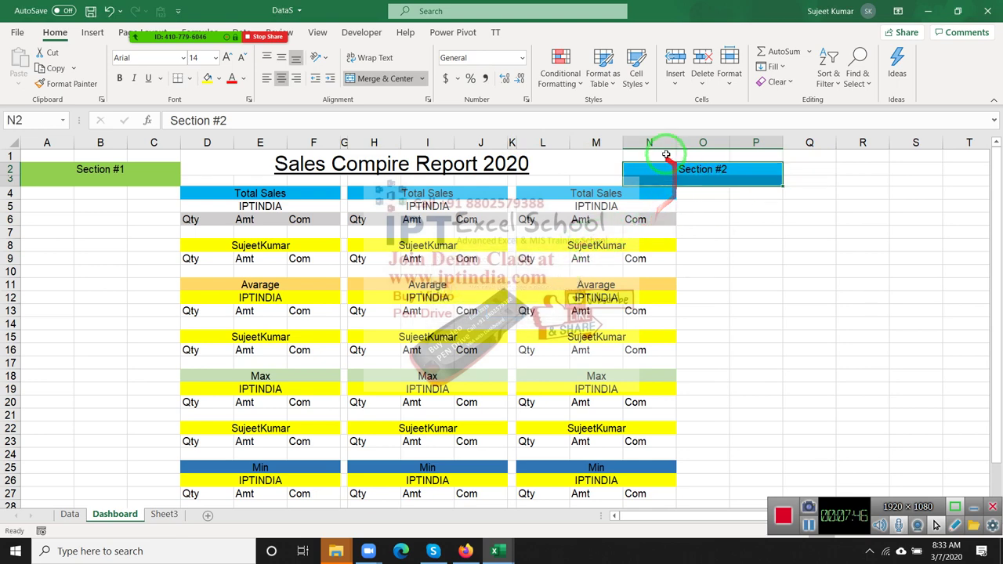
pyautogui.moveTo(678, 188)
pyautogui.mouseDown()
pyautogui.moveTo(762, 207)
pyautogui.moveTo(741, 163)
pyautogui.mouseUp()
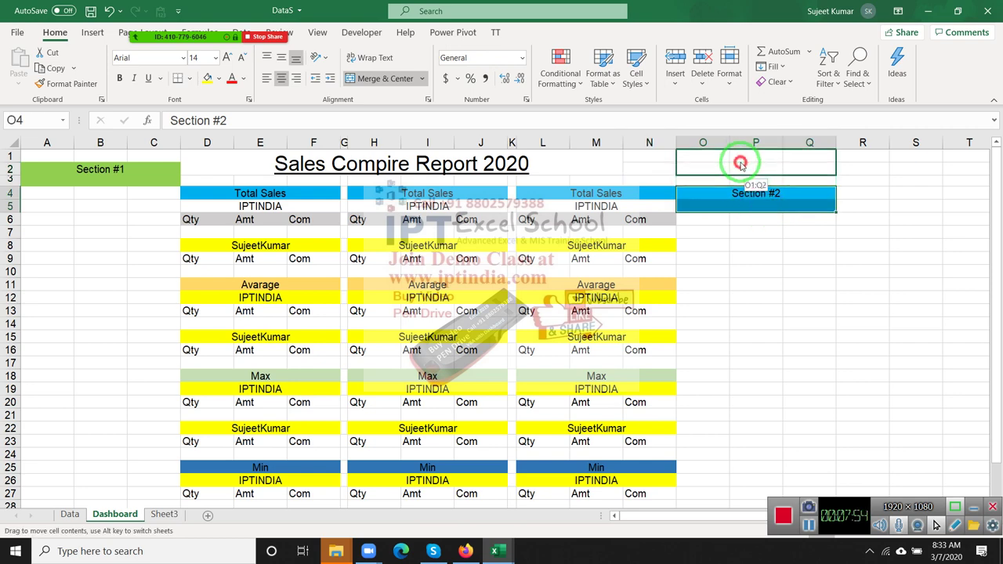
pyautogui.moveTo(741, 163); pyautogui.dragTo(741, 170)
pyautogui.click(756, 221)
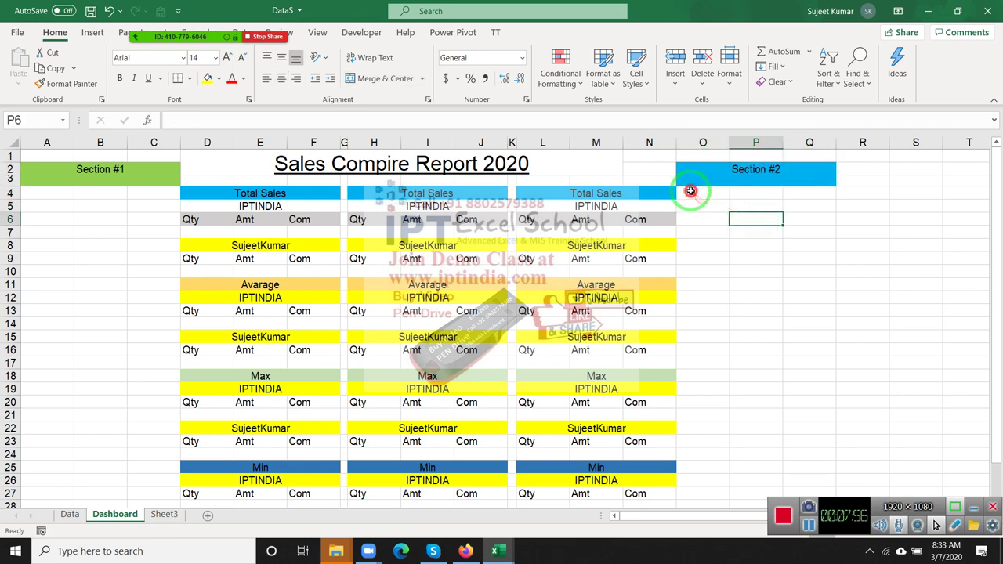
# Check the cells around the moved header, then select D3:F3 above the first block
pyautogui.click(690, 191)
pyautogui.click(719, 232)
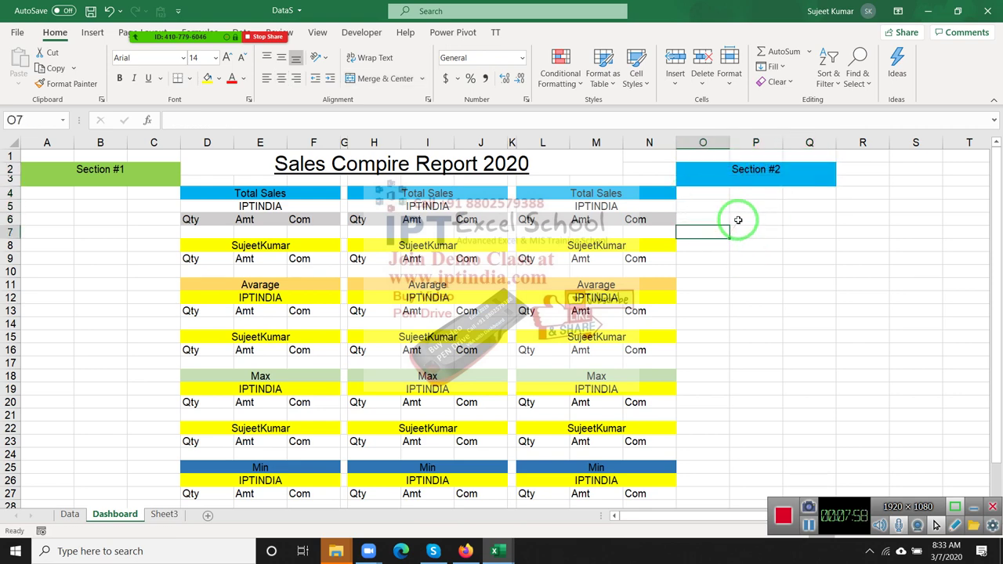
pyautogui.click(738, 220)
pyautogui.scroll(-3, 794, 248)
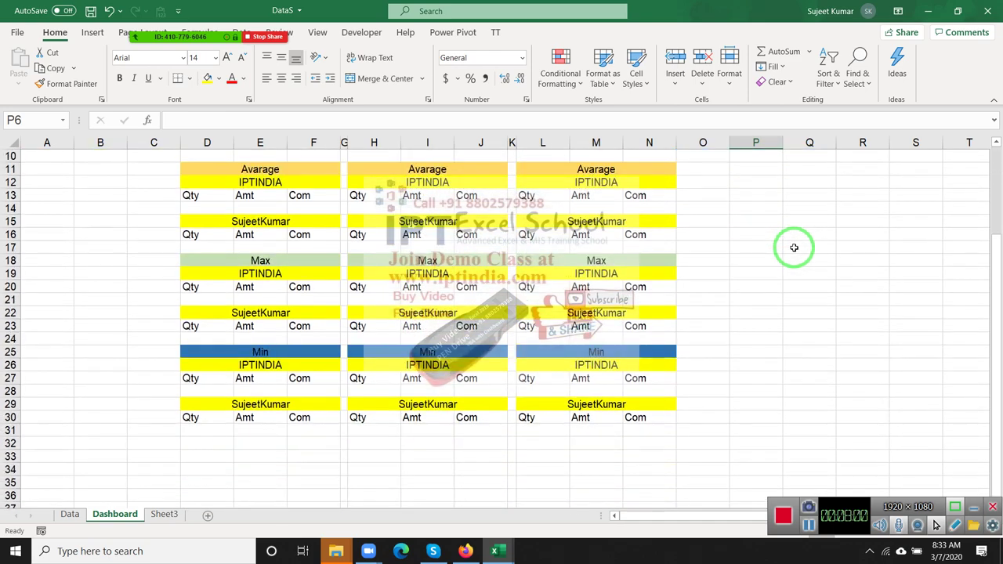
pyautogui.scroll(3, 794, 248)
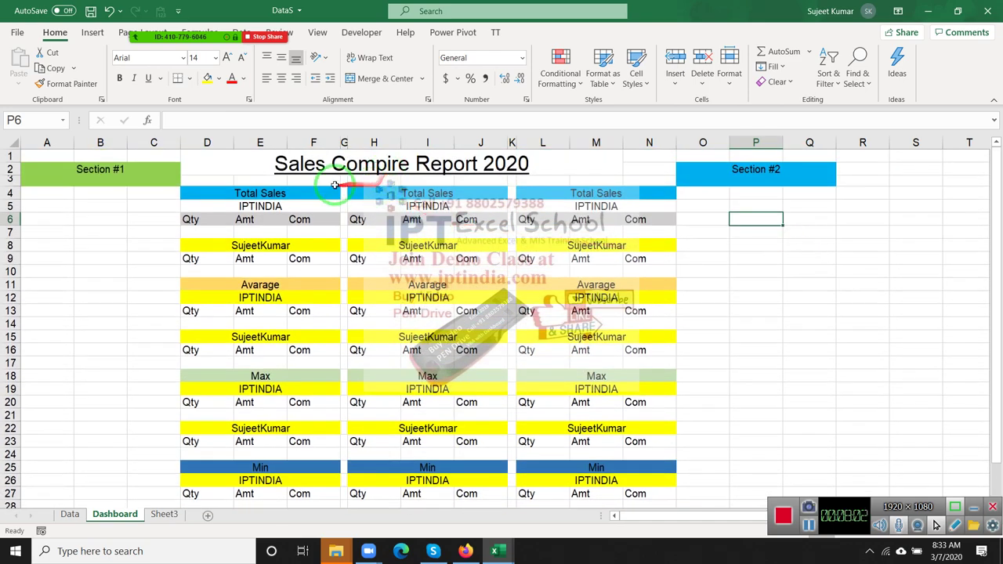
pyautogui.moveTo(219, 181); pyautogui.dragTo(313, 181)
pyautogui.write('#1')
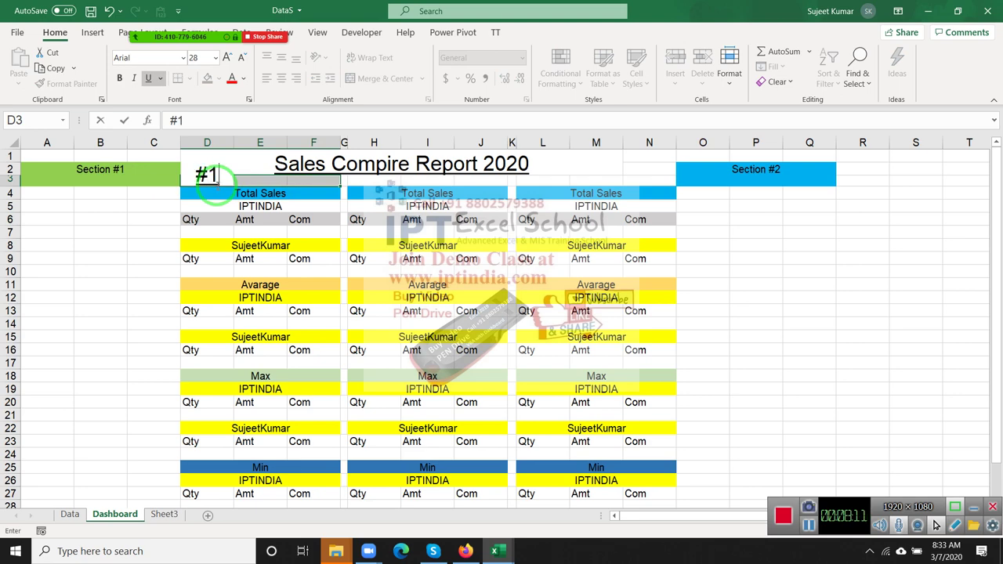
pyautogui.write('1')
# Enter #1 in D3, merge and center it across D3:F3, and copy it
pyautogui.press('Return')
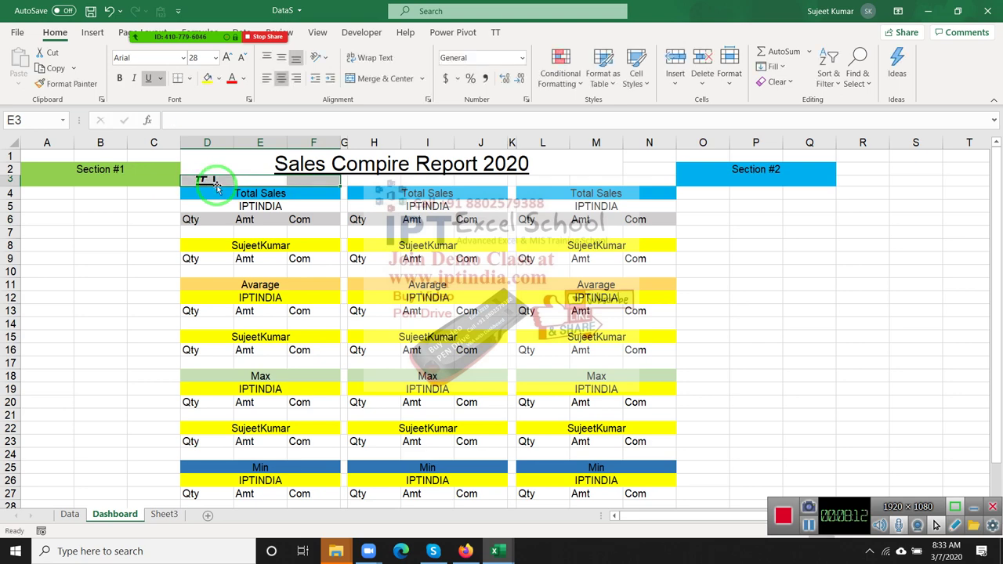
pyautogui.click(378, 78)
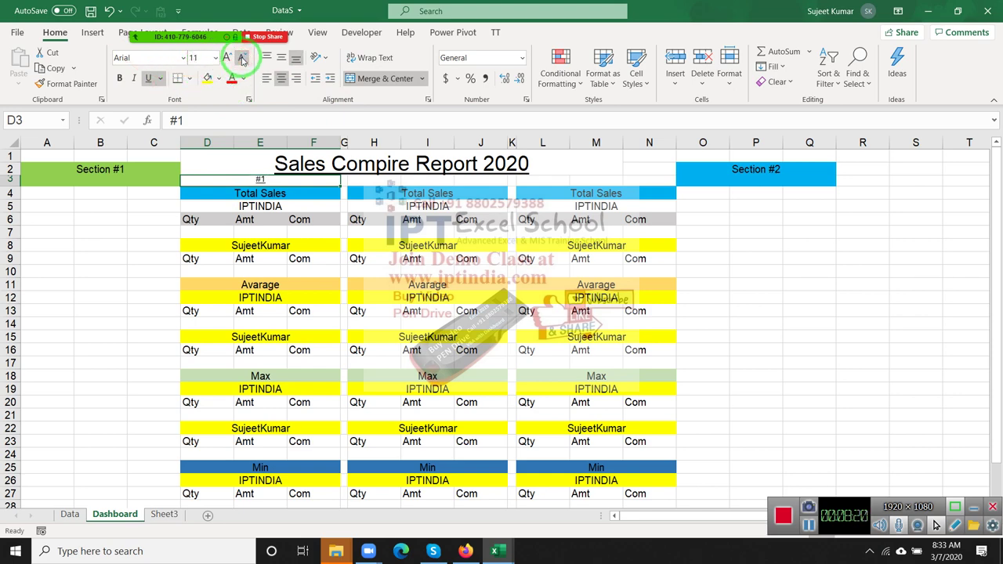
pyautogui.hotkey('ctrl', 'c')
# Paste the merged #1 label into H3 and L3 above the other two blocks
pyautogui.click(370, 181)
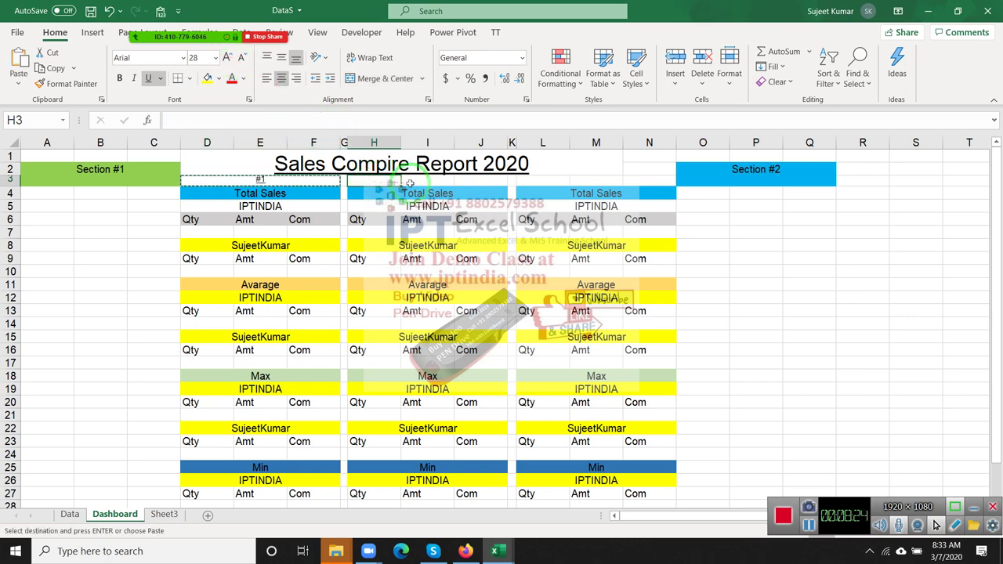
pyautogui.hotkey('ctrl', 'v')
pyautogui.click(547, 186)
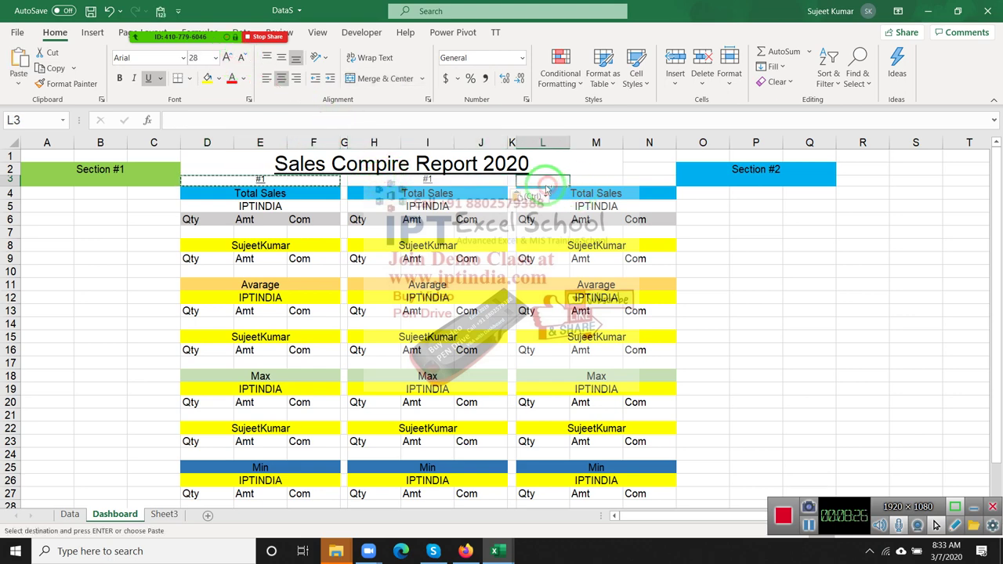
pyautogui.hotkey('ctrl', 'v')
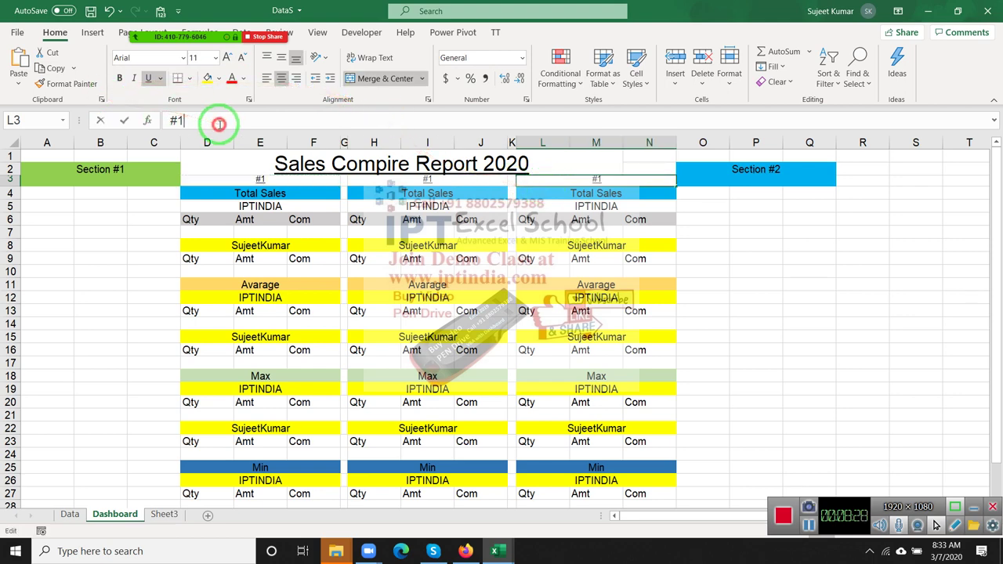
# Relabel L3 as #2 and H3 as Total
pyautogui.click(217, 119)
pyautogui.press('BackSpace')
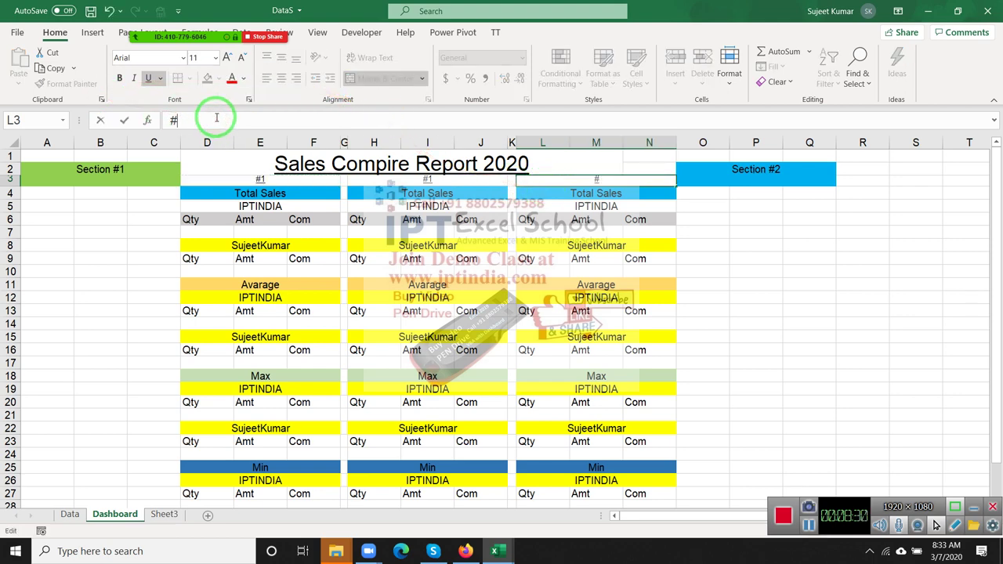
pyautogui.write('2')
pyautogui.click(408, 182)
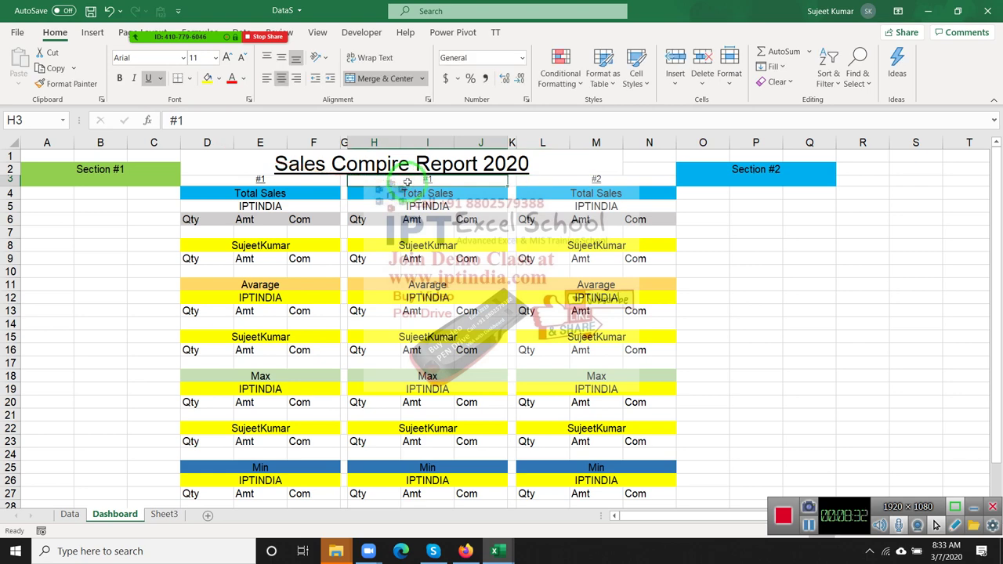
pyautogui.write('Total')
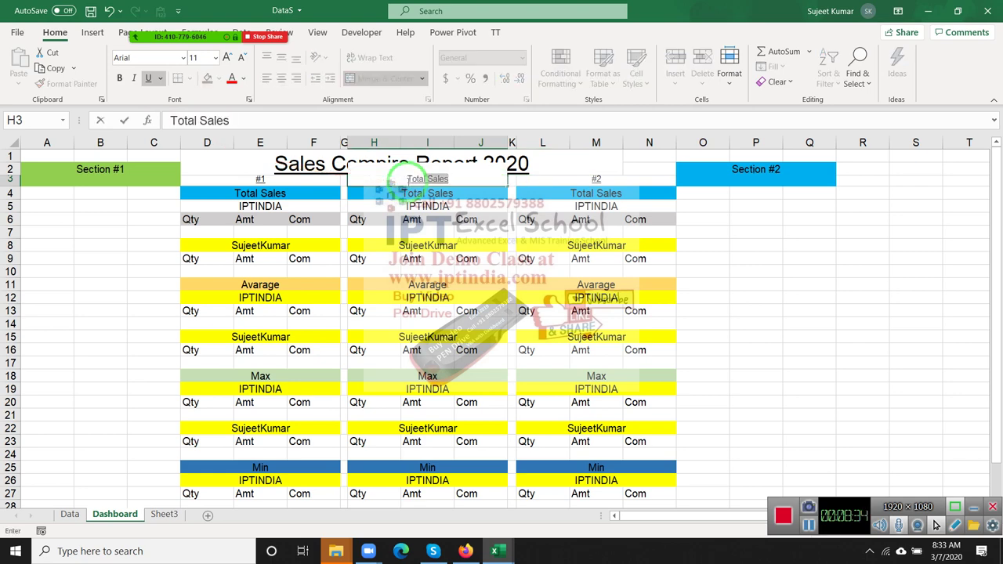
pyautogui.press('Return')
pyautogui.click(408, 182)
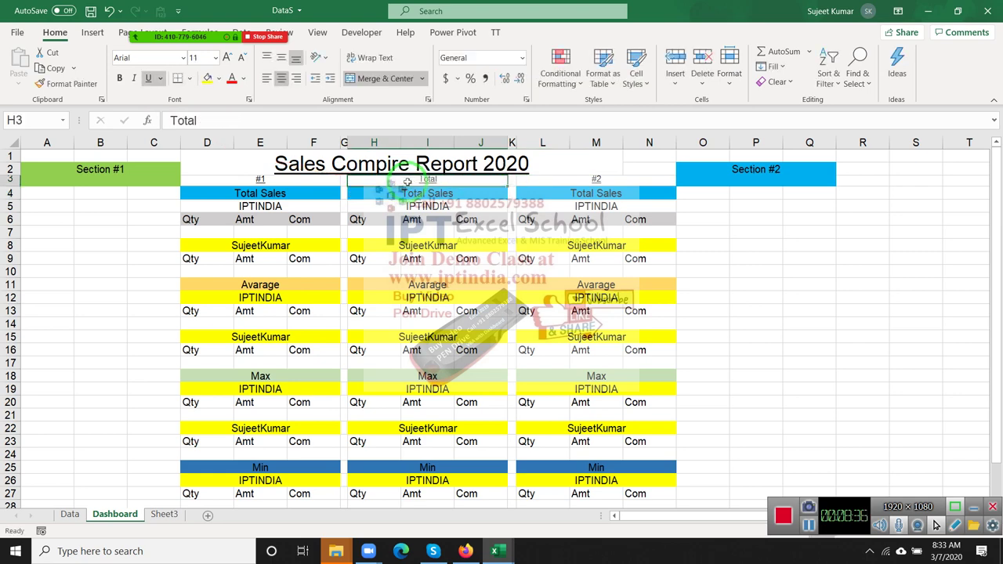
pyautogui.click(303, 180)
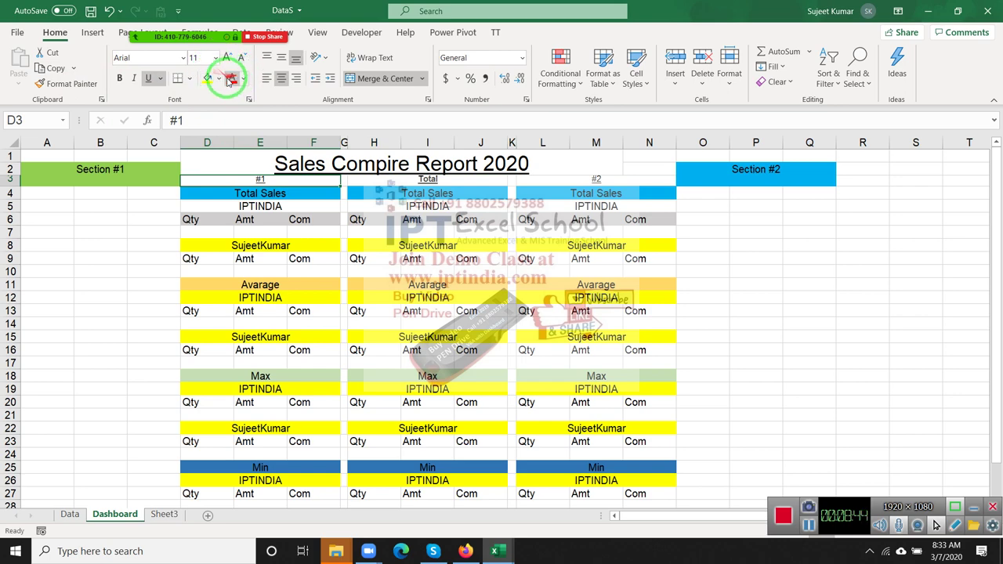
# Give the #1 label in D3 a black fill and white text
pyautogui.click(219, 78)
pyautogui.click(215, 114)
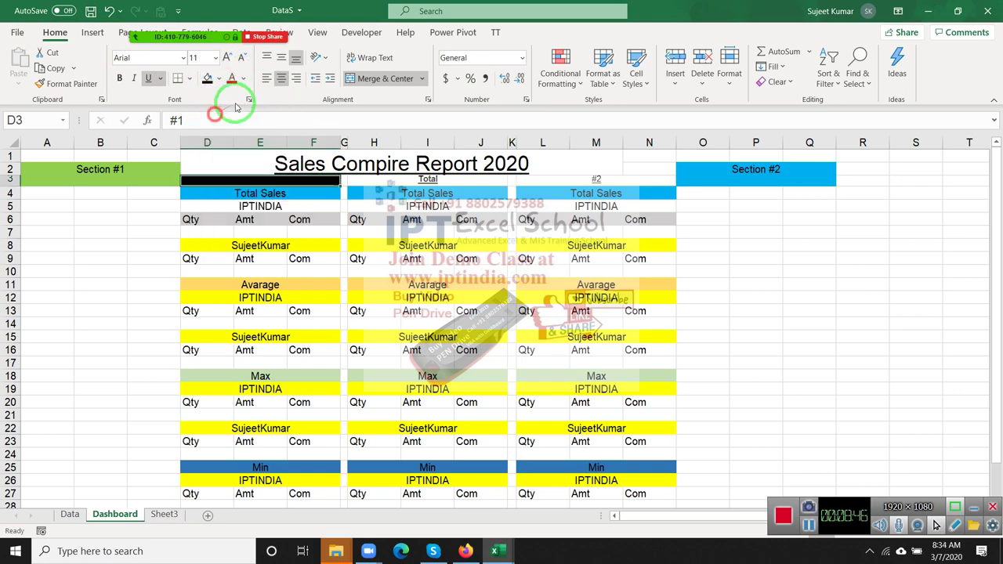
pyautogui.click(245, 79)
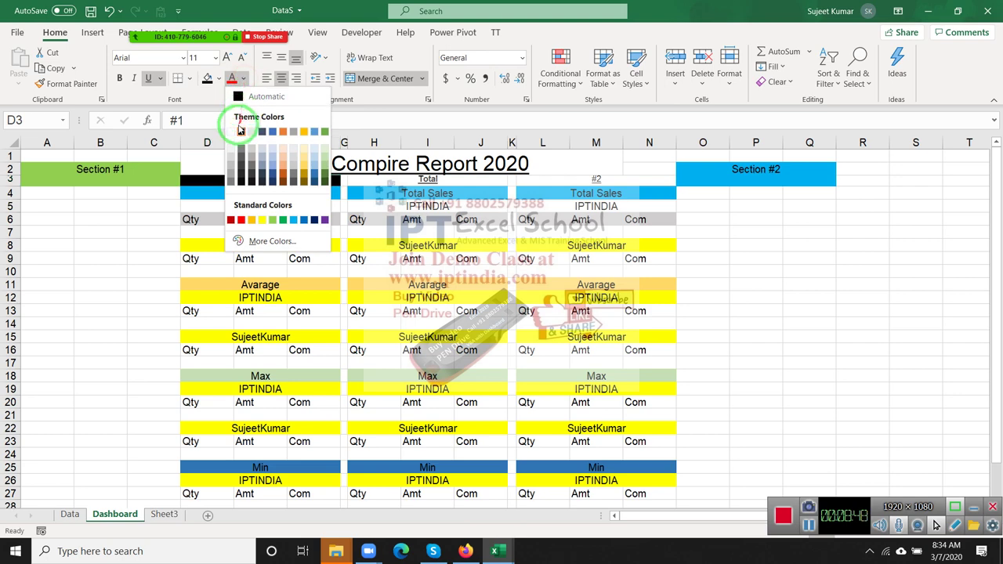
pyautogui.click(230, 132)
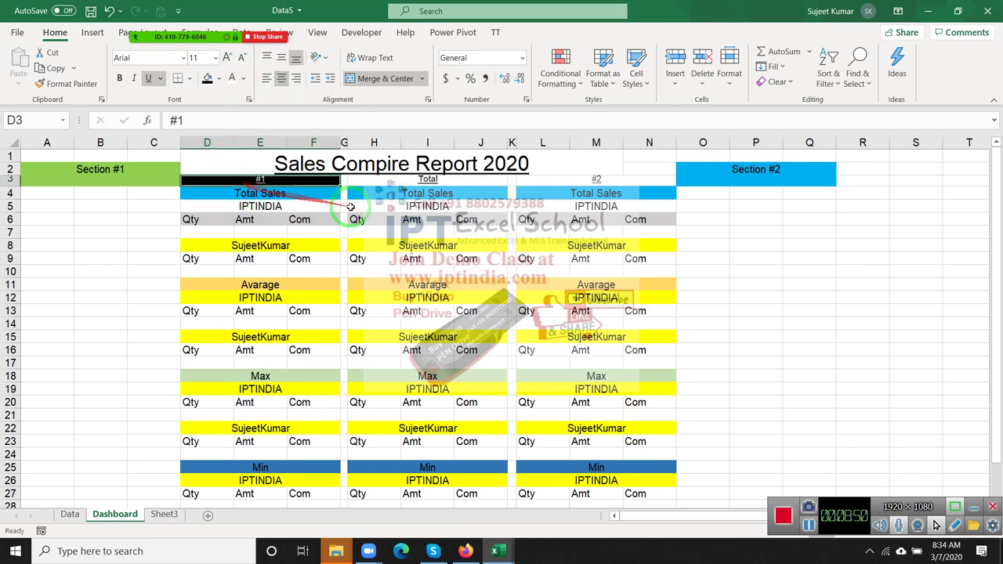
# Copy the black-and-white formatting to the Total and #2 labels with Format Painter
pyautogui.click(69, 84)
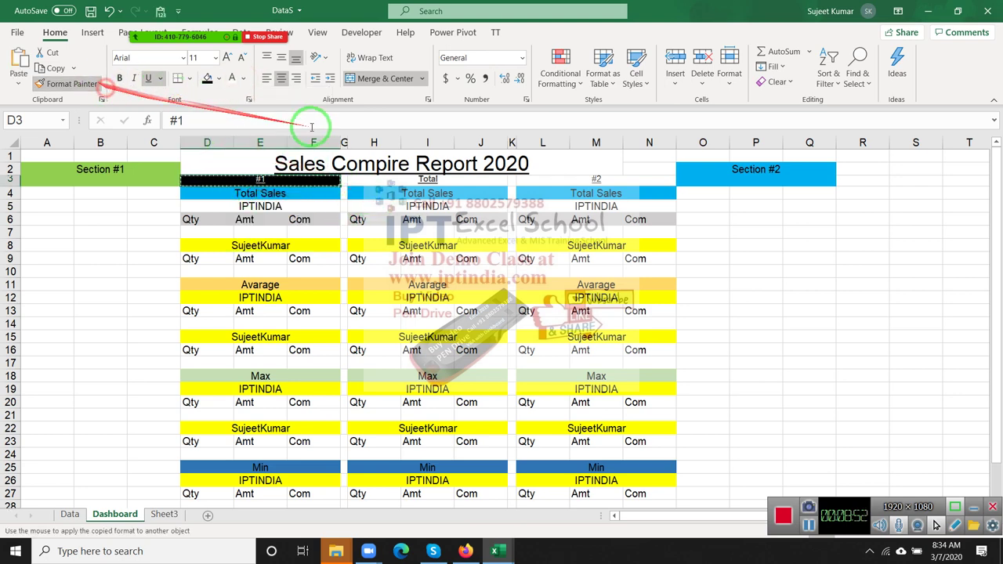
pyautogui.click(388, 183)
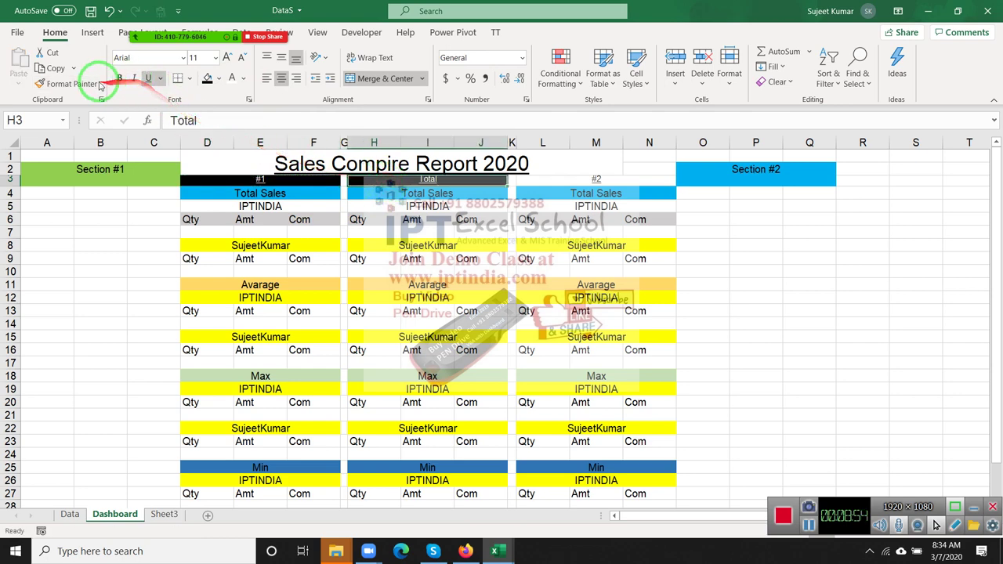
pyautogui.click(69, 83)
pyautogui.click(561, 180)
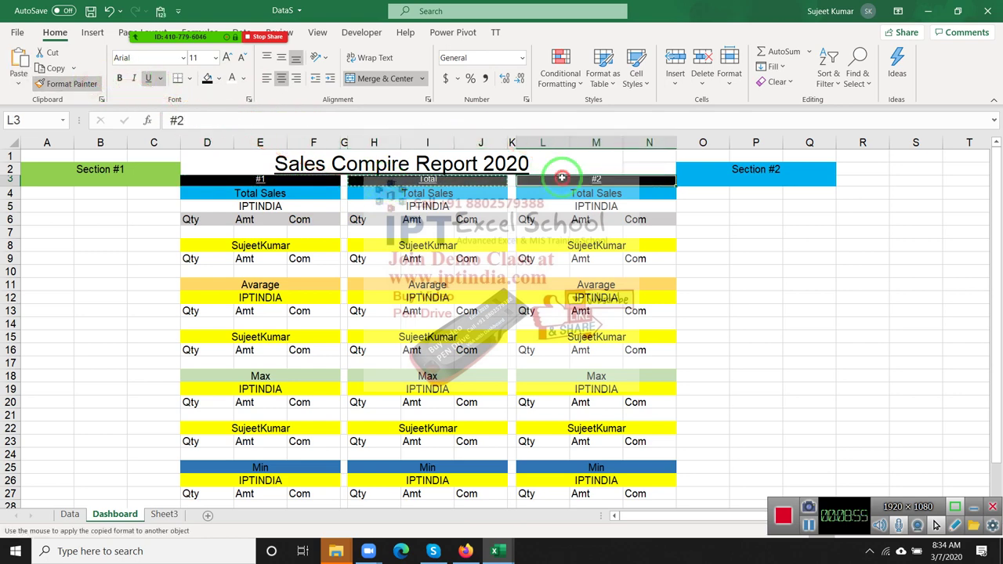
# Make row 3 slightly taller
pyautogui.click(807, 232)
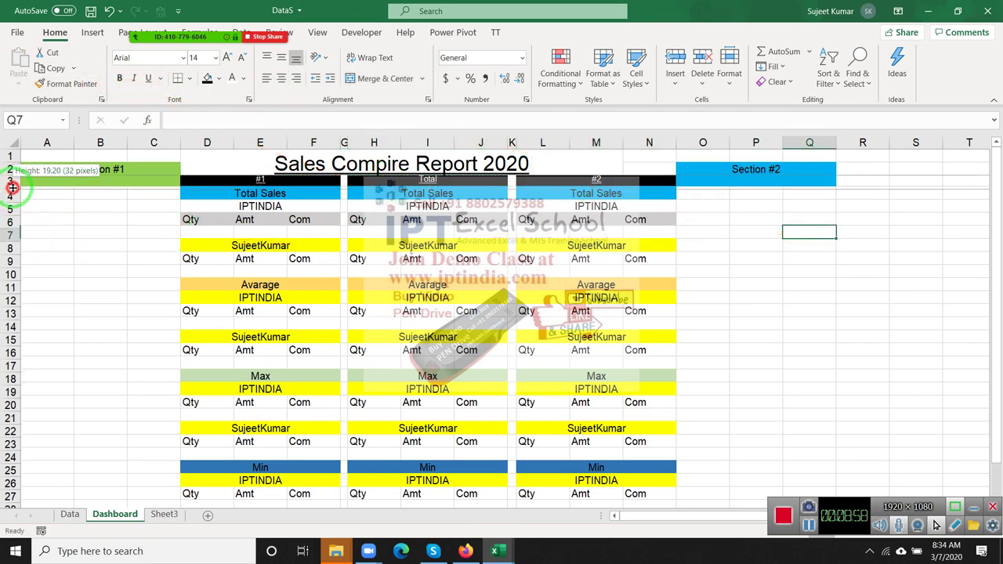
pyautogui.moveTo(11, 187); pyautogui.dragTo(11, 191)
pyautogui.click(748, 276)
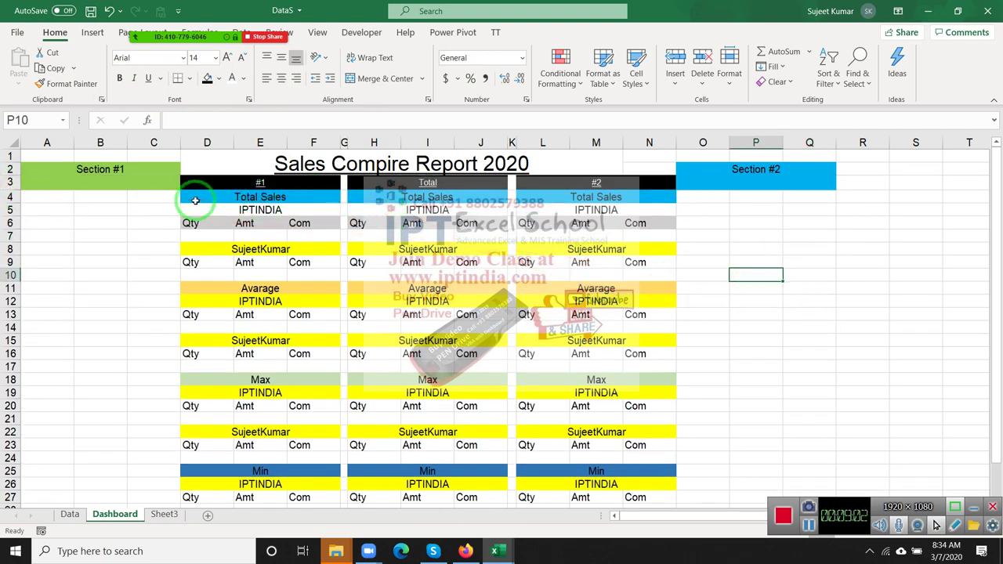
# Insert a column at C and narrow it into a thin spacer before the report
pyautogui.click(167, 138)
pyautogui.hotkey('ctrl', 'shift', '+')
pyautogui.click(207, 222)
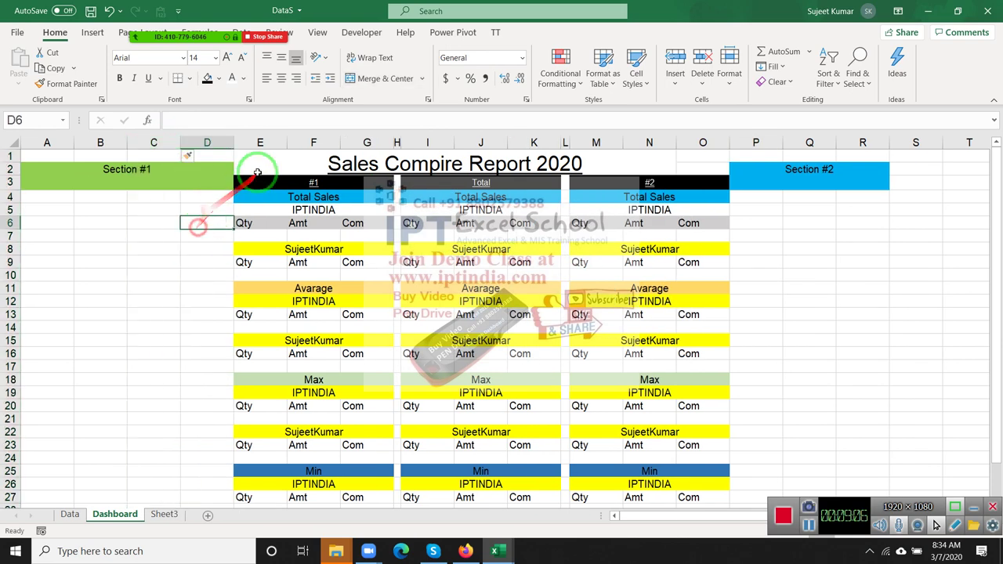
pyautogui.moveTo(233, 142); pyautogui.dragTo(188, 139)
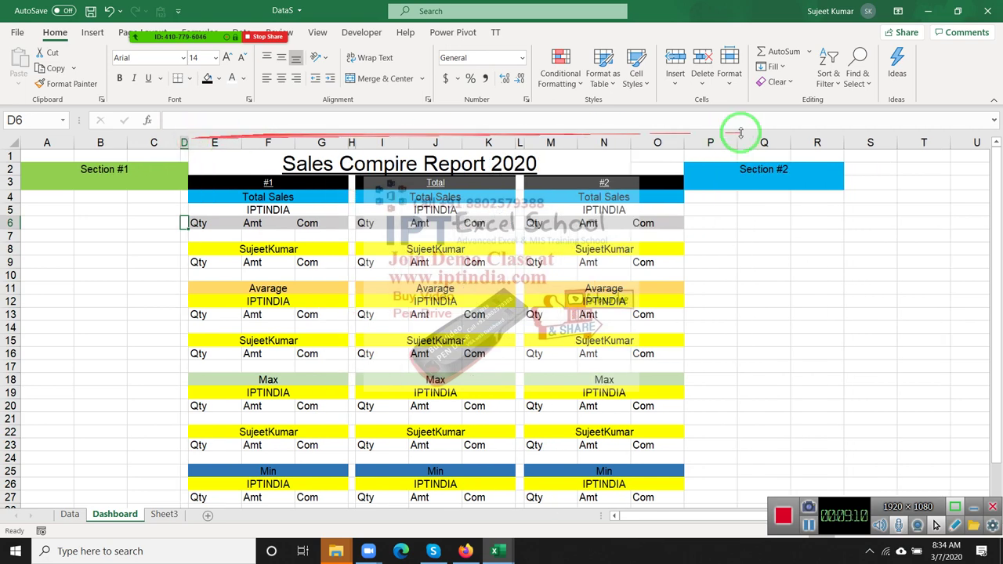
# Insert a column at P before Section #2 and narrow it to 20 pixels
pyautogui.click(709, 141)
pyautogui.hotkey('ctrl', 'shift', '+')
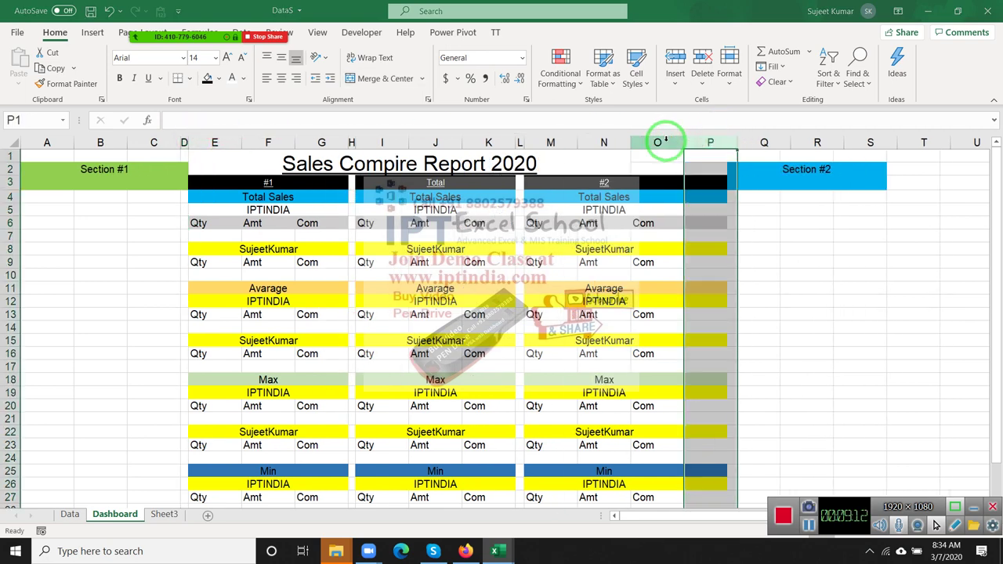
pyautogui.moveTo(902, 223); pyautogui.dragTo(892, 223)
pyautogui.moveTo(736, 142); pyautogui.dragTo(694, 144)
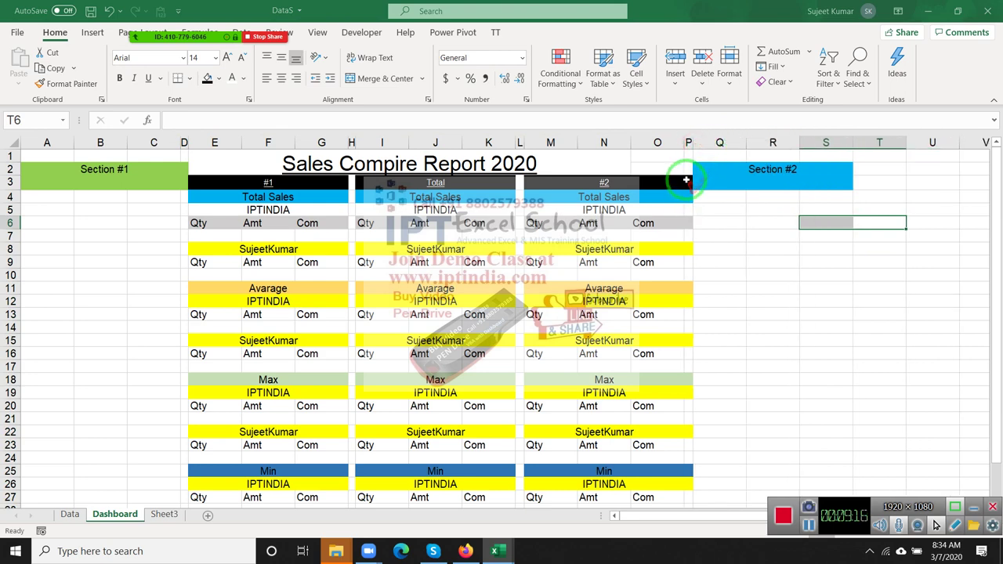
# Fill the spacer column strip D3:D32 black
pyautogui.click(182, 156)
pyautogui.moveTo(47, 156)
pyautogui.mouseDown()
pyautogui.moveTo(153, 183)
pyautogui.moveTo(188, 248)
pyautogui.mouseUp()
pyautogui.click(185, 210)
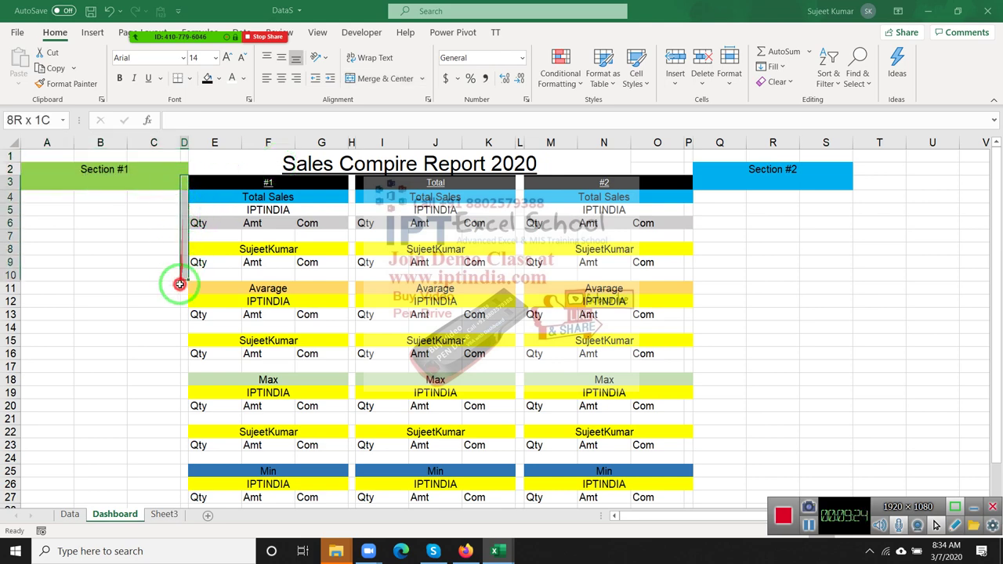
pyautogui.moveTo(182, 186); pyautogui.dragTo(184, 346)
pyautogui.scroll(-1, 184, 346)
pyautogui.scroll(-3, 185, 369)
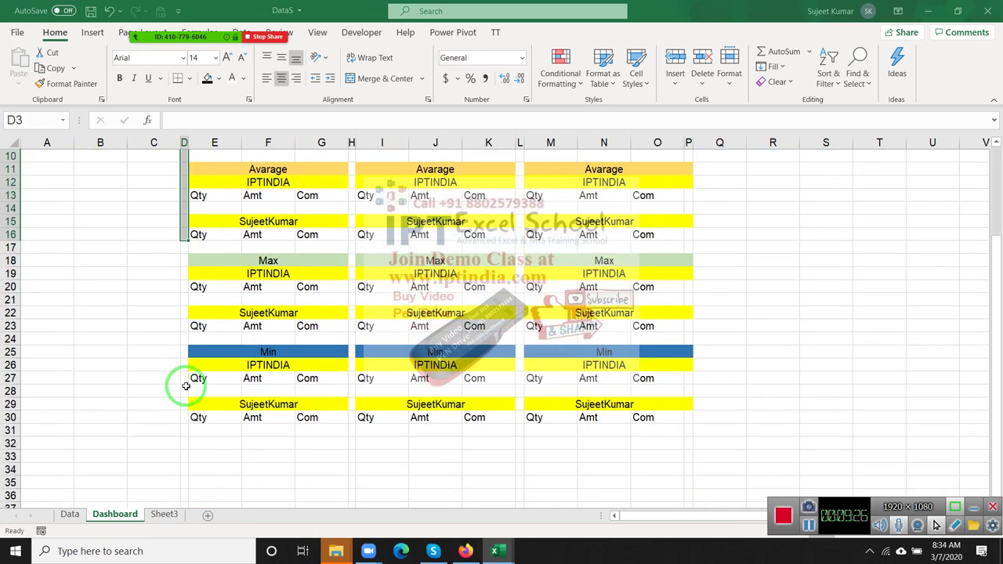
pyautogui.keyDown('shift'); pyautogui.click(183, 441); pyautogui.keyUp('shift')
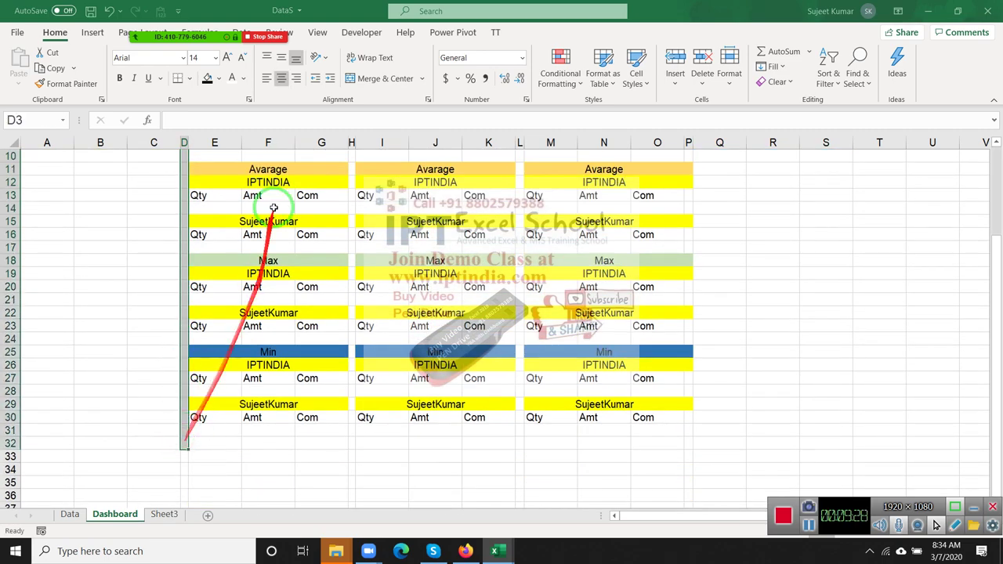
pyautogui.click(209, 82)
# Fill row 32 (E32:P32) black under the report, undoing an accidental move of the bar
pyautogui.scroll(3, 253, 316)
pyautogui.scroll(-3, 258, 324)
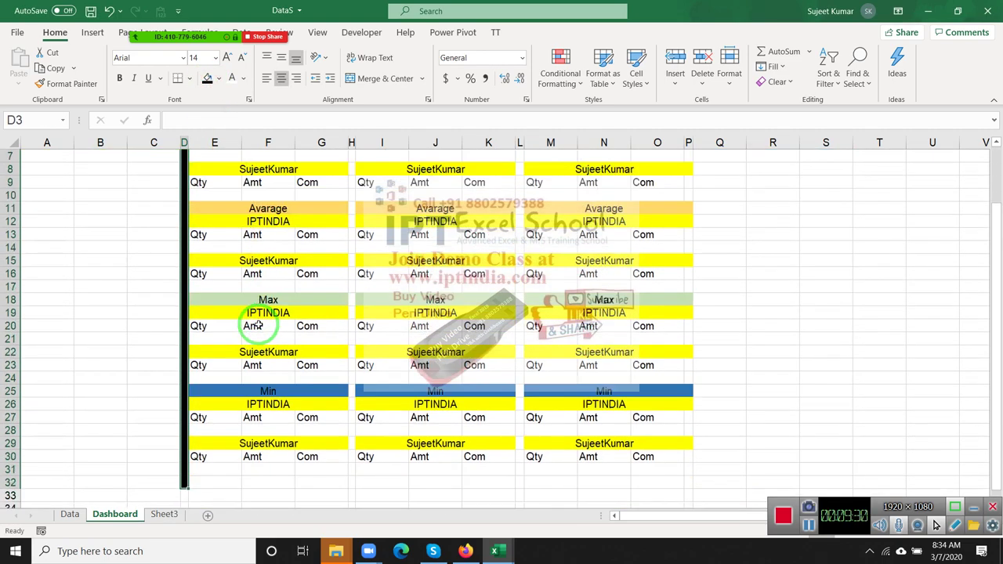
pyautogui.scroll(-1, 246, 421)
pyautogui.click(248, 430)
pyautogui.moveTo(199, 444); pyautogui.dragTo(687, 446)
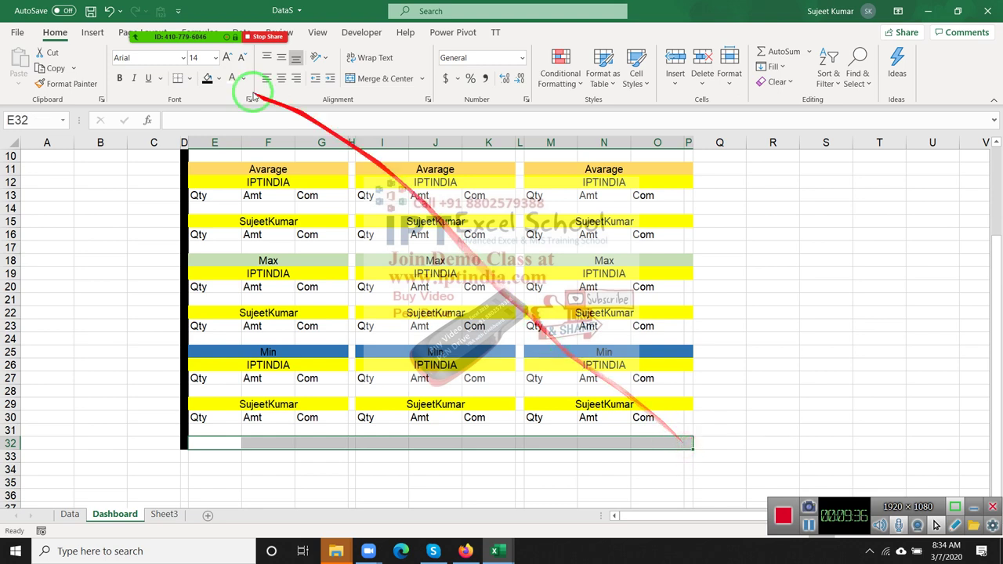
pyautogui.click(206, 77)
pyautogui.moveTo(235, 449); pyautogui.dragTo(231, 459)
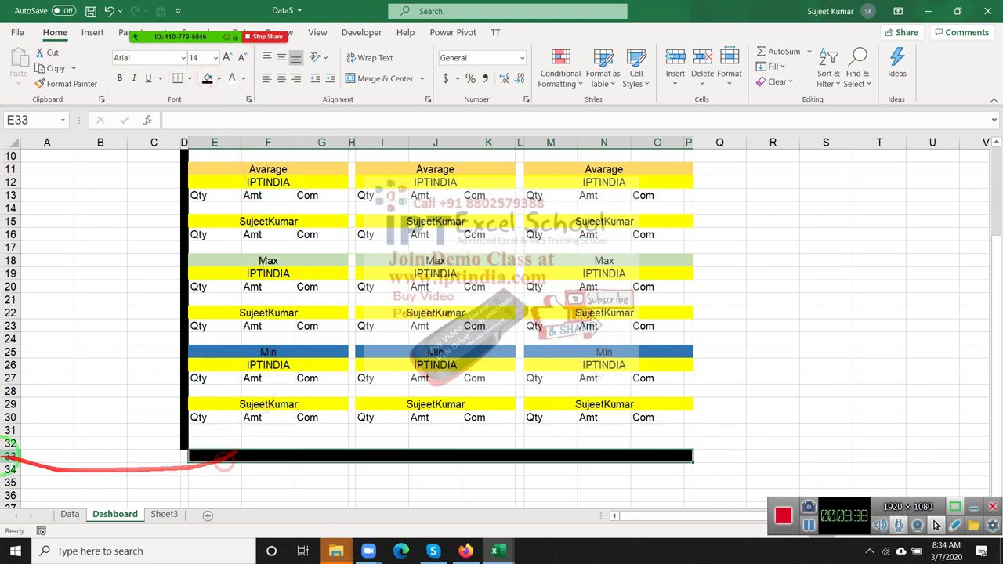
pyautogui.hotkey('ctrl', 'z')
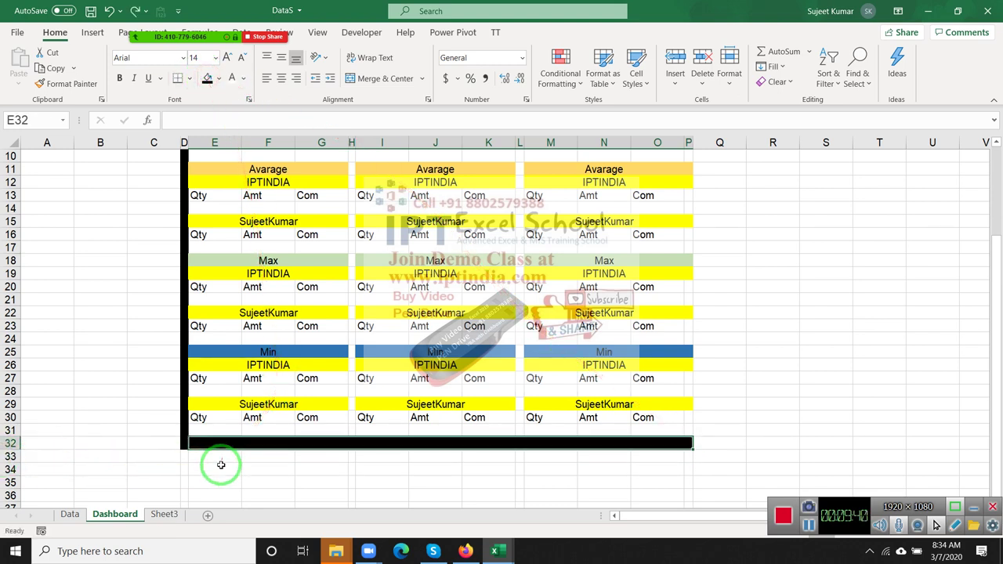
pyautogui.click(208, 469)
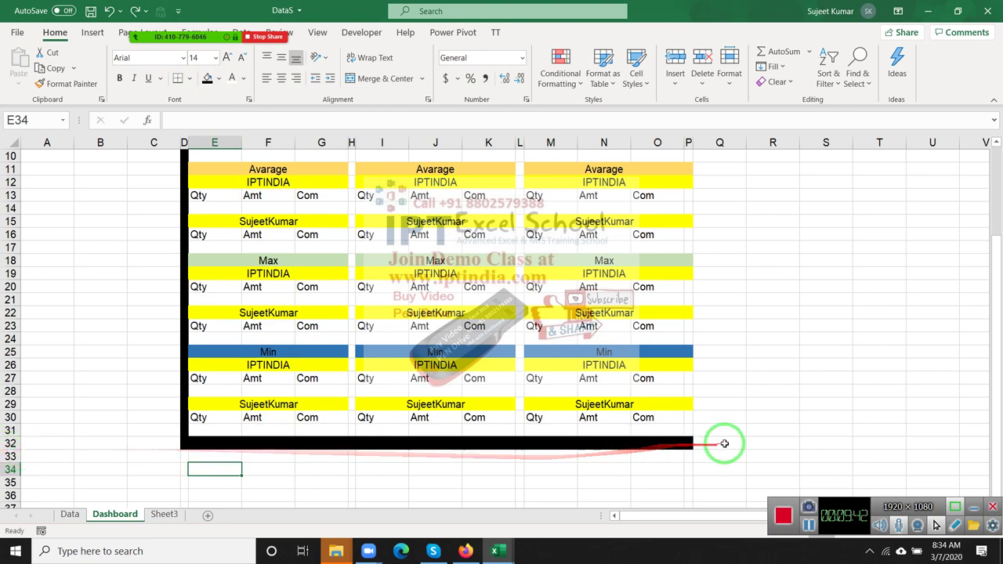
pyautogui.click(690, 443)
pyautogui.scroll(3, 697, 442)
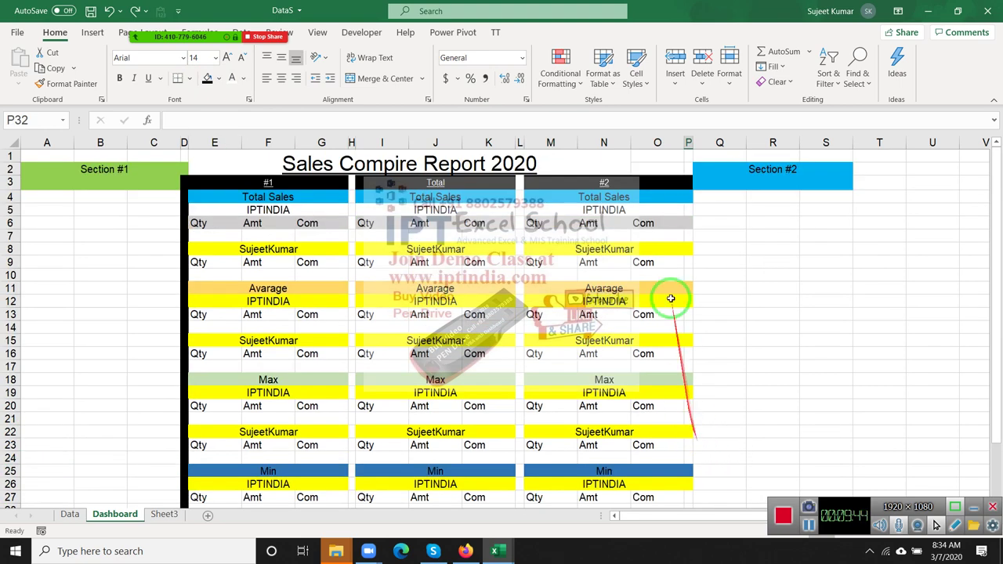
# Fill column P3:P32 black along the report's right edge
pyautogui.keyDown('shift'); pyautogui.click(688, 188); pyautogui.keyUp('shift')
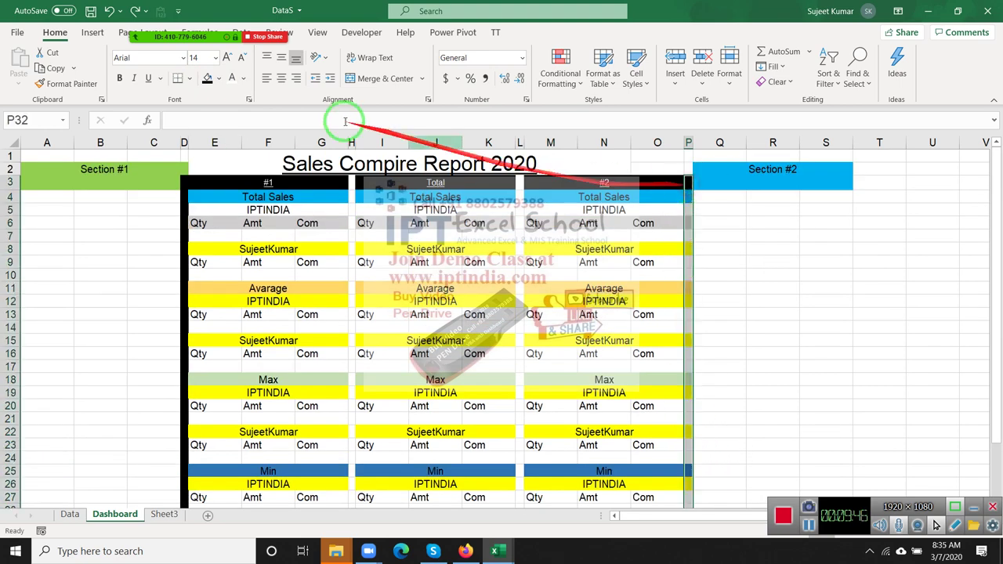
pyautogui.click(207, 79)
pyautogui.scroll(-6, 314, 235)
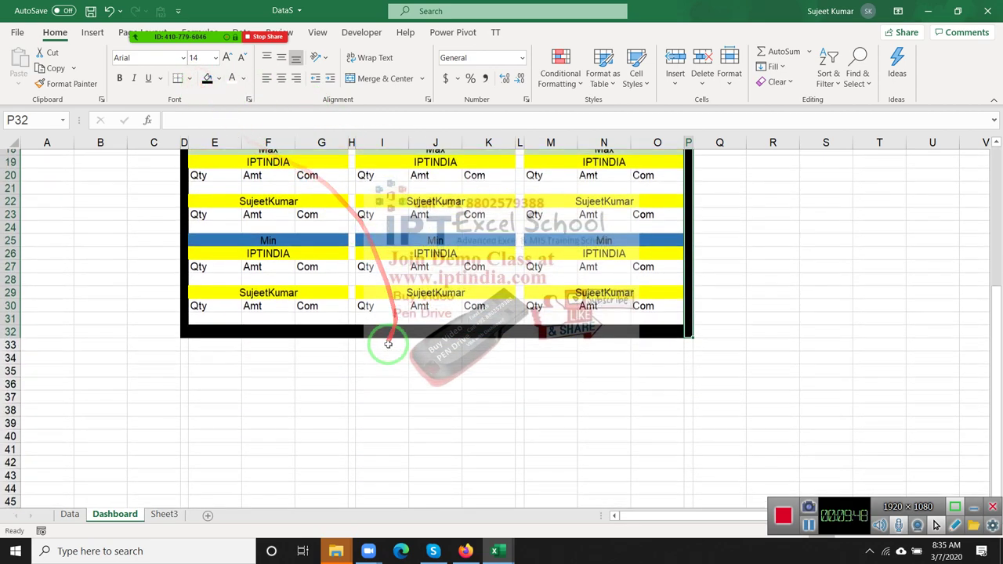
pyautogui.scroll(5, 384, 341)
pyautogui.click(725, 321)
pyautogui.scroll(1, 706, 322)
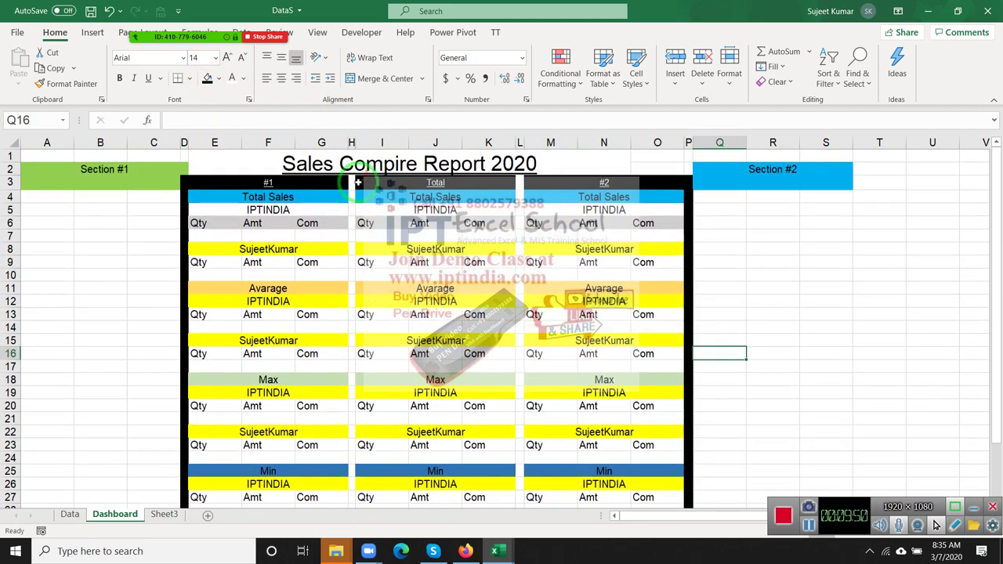
# Fill dividers H3:H31 and L3:L31 black and dark between the three blocks
pyautogui.click(352, 184)
pyautogui.scroll(-4, 366, 236)
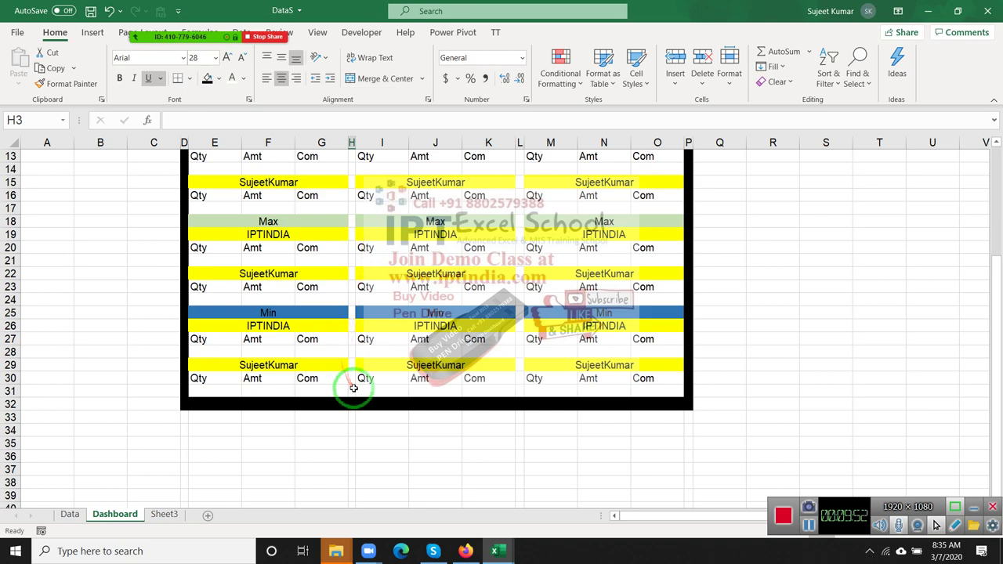
pyautogui.keyDown('shift'); pyautogui.click(350, 391); pyautogui.keyUp('shift')
pyautogui.scroll(4, 351, 391)
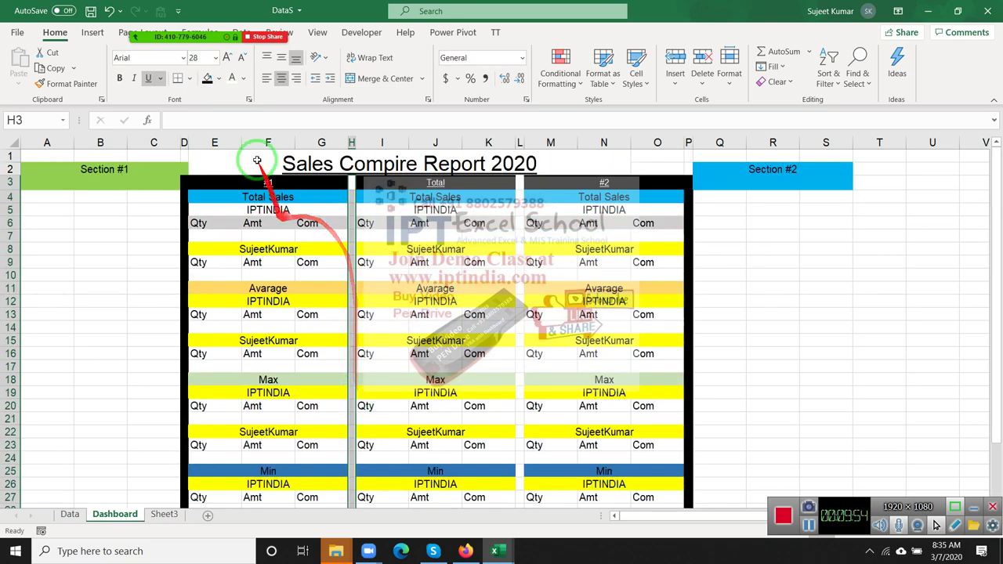
pyautogui.click(208, 80)
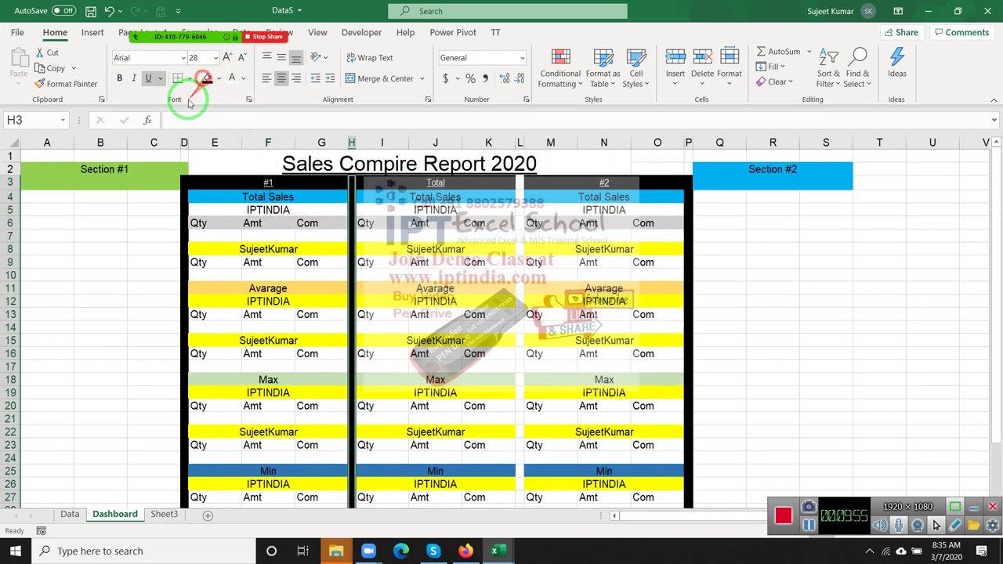
pyautogui.click(519, 185)
pyautogui.scroll(-4, 521, 274)
pyautogui.keyDown('shift'); pyautogui.click(525, 388); pyautogui.keyUp('shift')
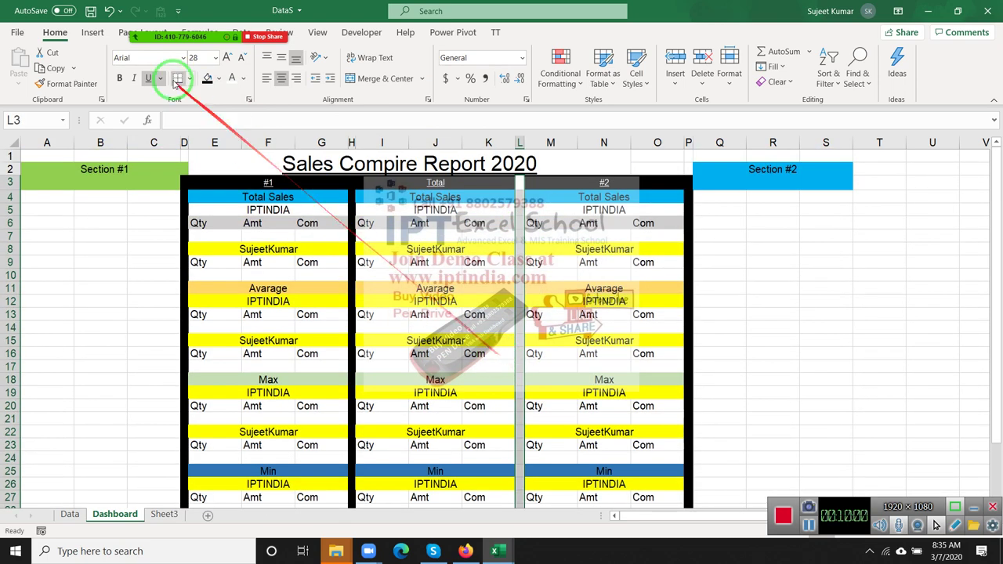
pyautogui.click(207, 79)
pyautogui.click(725, 339)
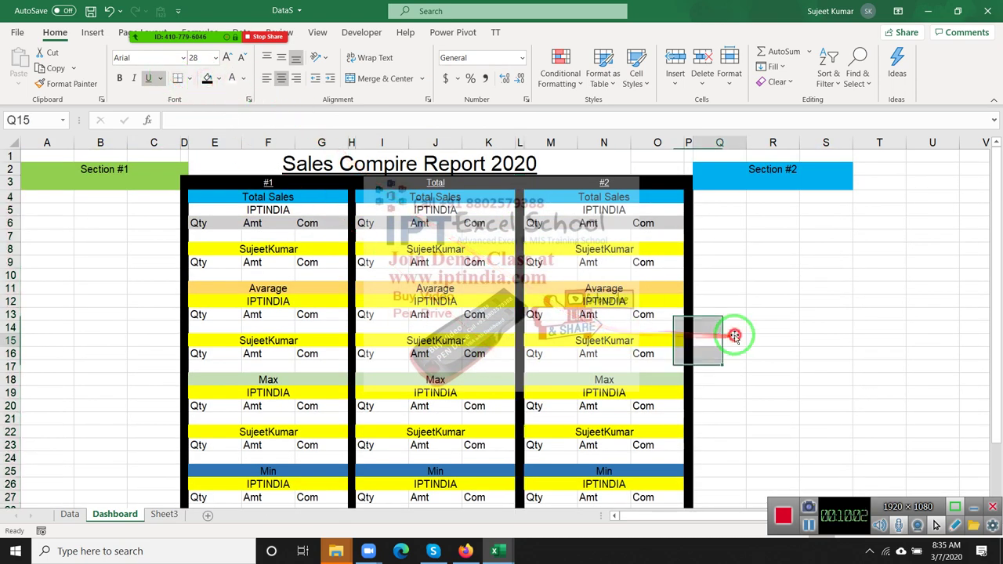
# Review the Total block's IPTINDIA heading and its row-7 Qty, Amt and Com cells
pyautogui.click(136, 221)
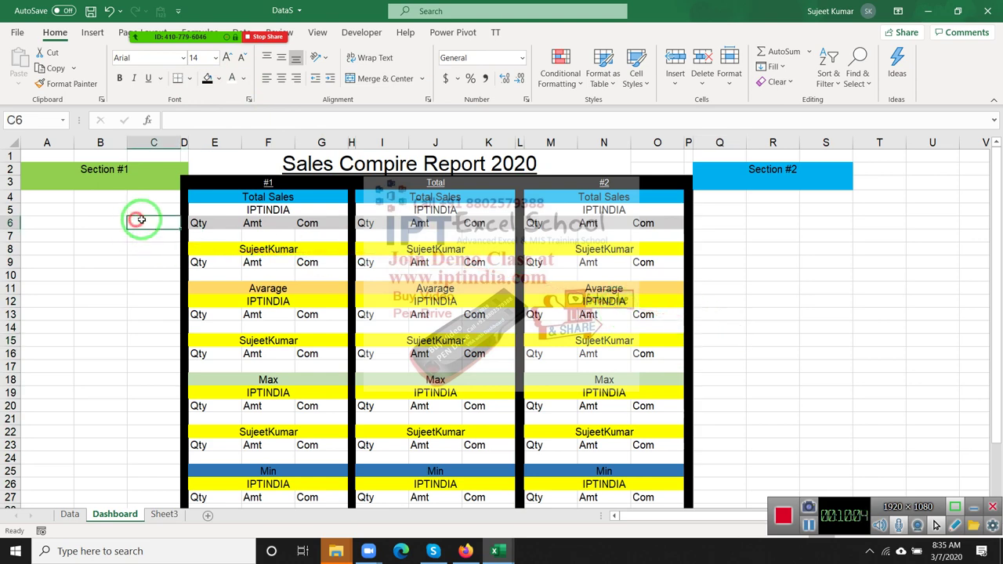
pyautogui.scroll(-2, 710, 279)
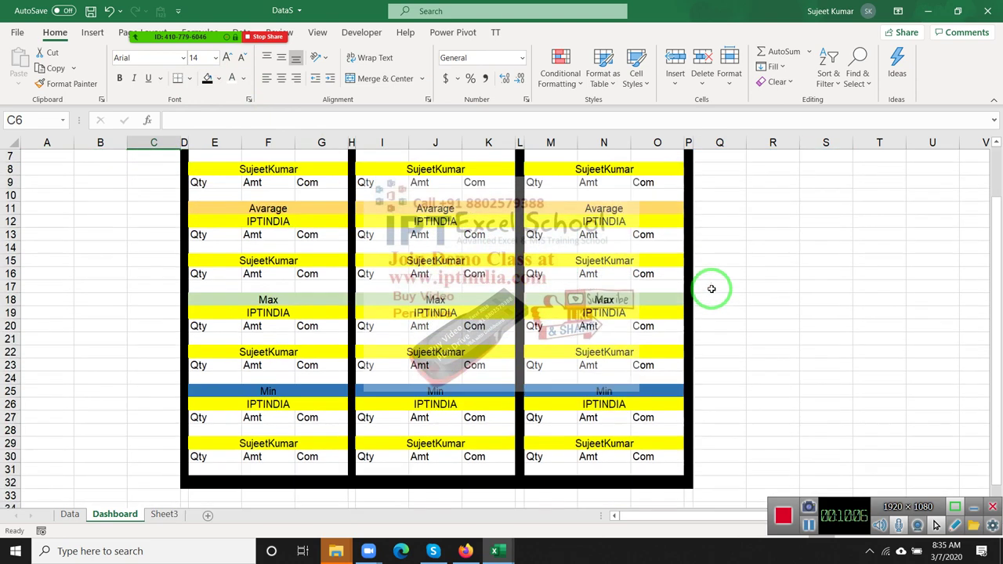
pyautogui.scroll(2, 706, 288)
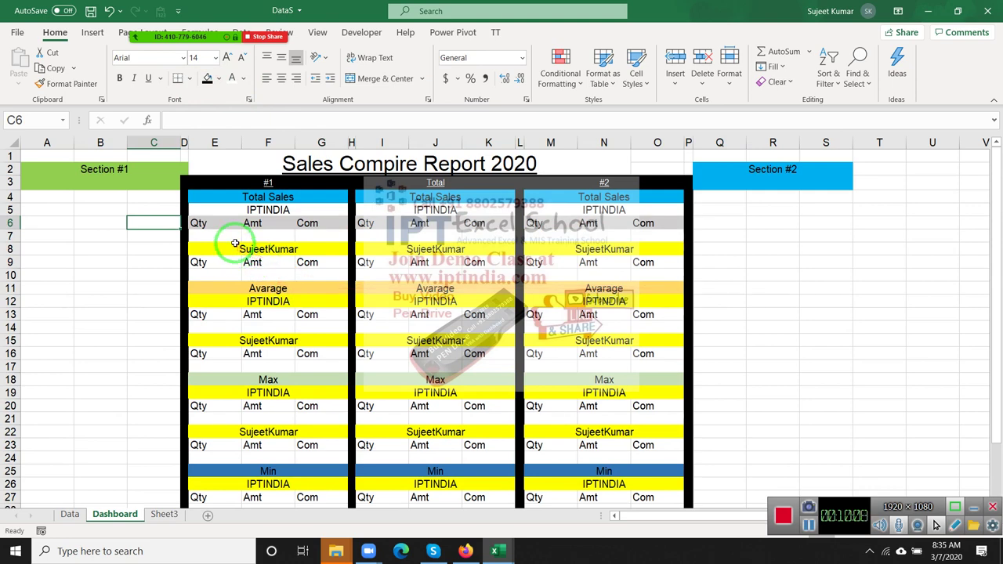
pyautogui.click(414, 212)
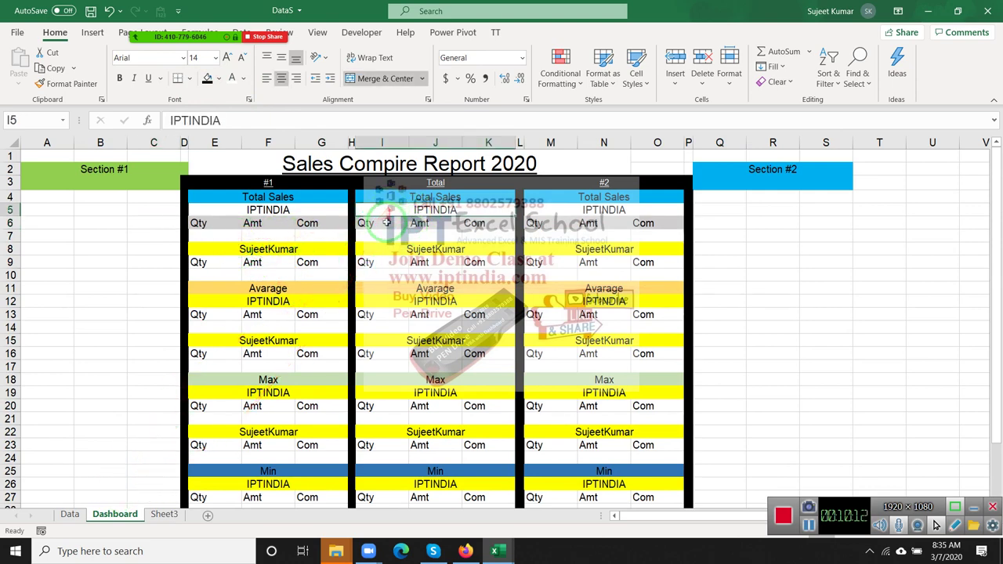
pyautogui.click(387, 236)
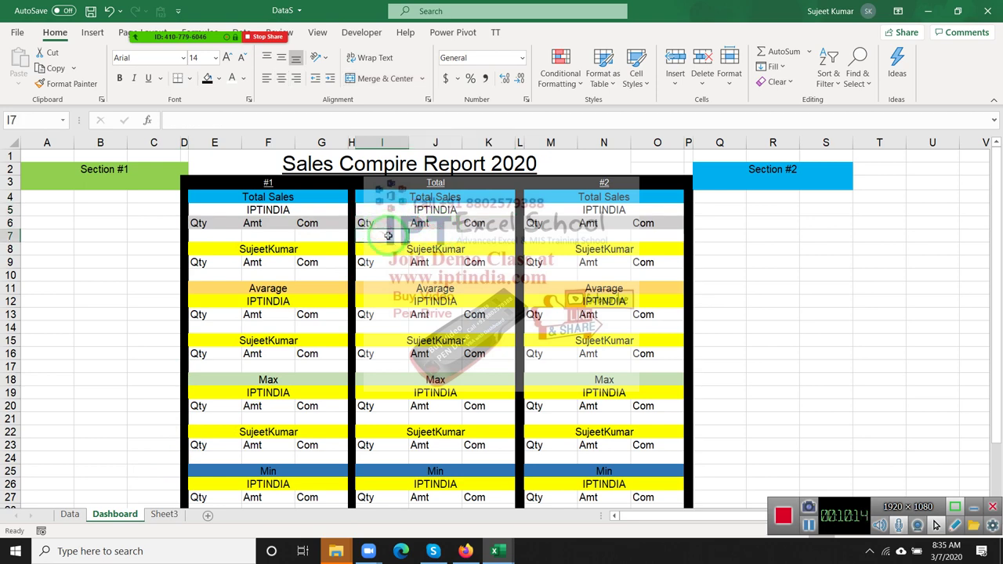
pyautogui.click(439, 236)
pyautogui.click(480, 236)
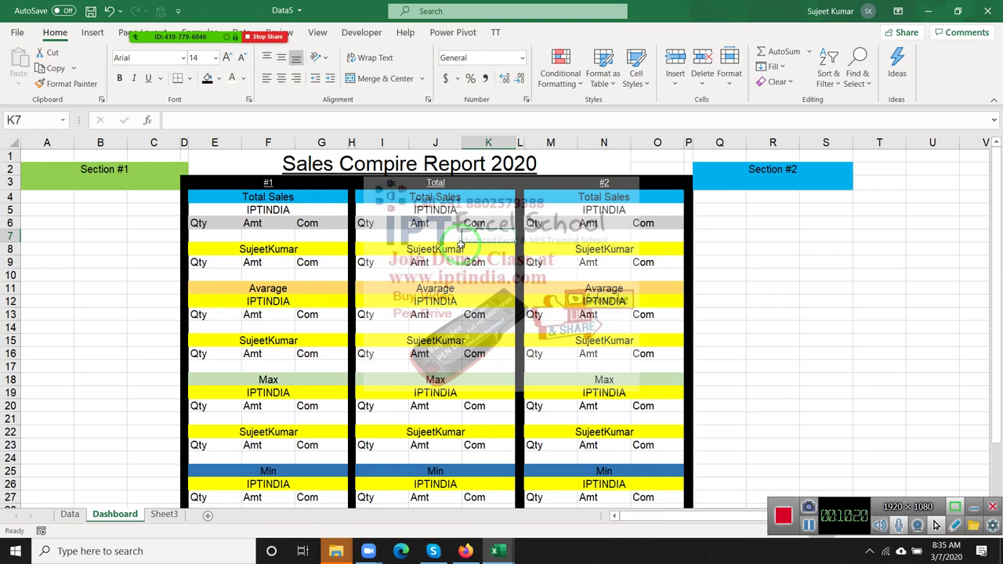
pyautogui.press('Left')
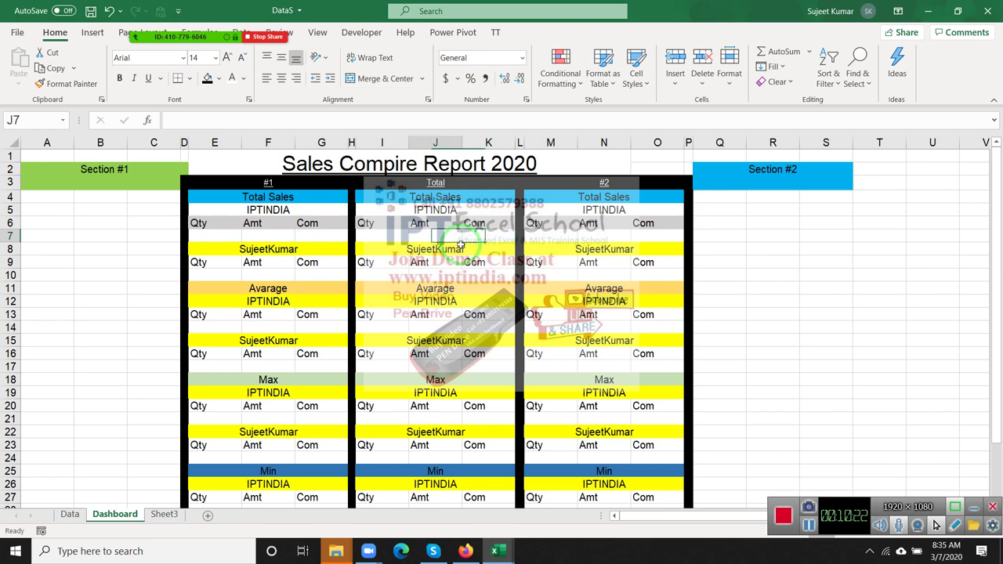
pyautogui.press('Left')
# Enter =SUMIF(Data!J:J,A1,Data!P:P) in I7 using the Data sheet columns
pyautogui.write('=su')
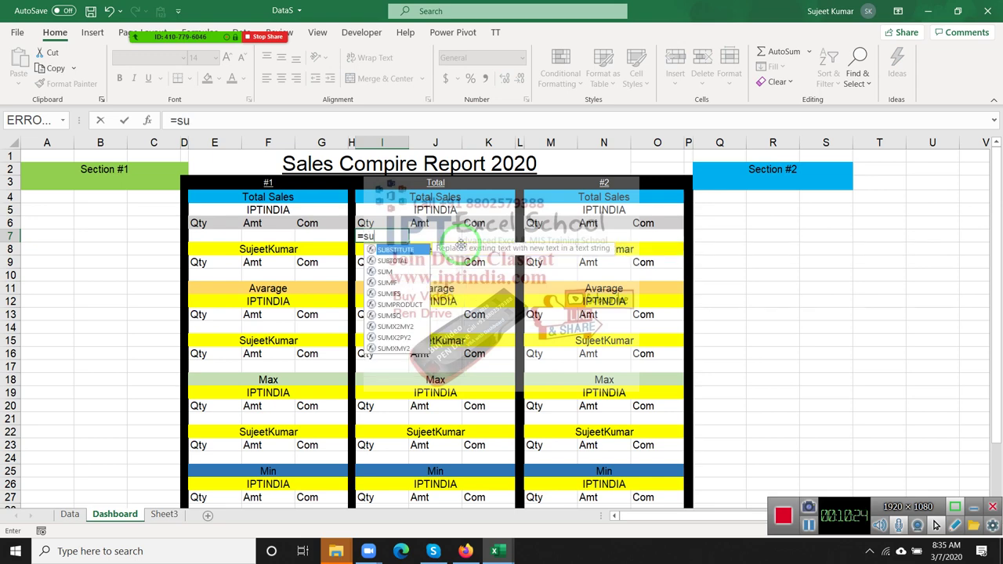
pyautogui.write('m')
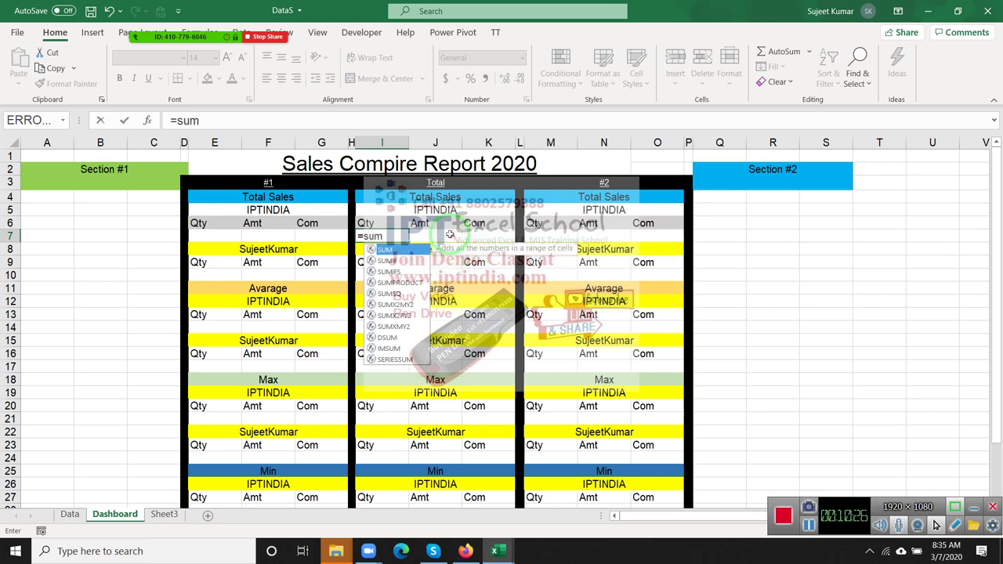
pyautogui.press('Down')
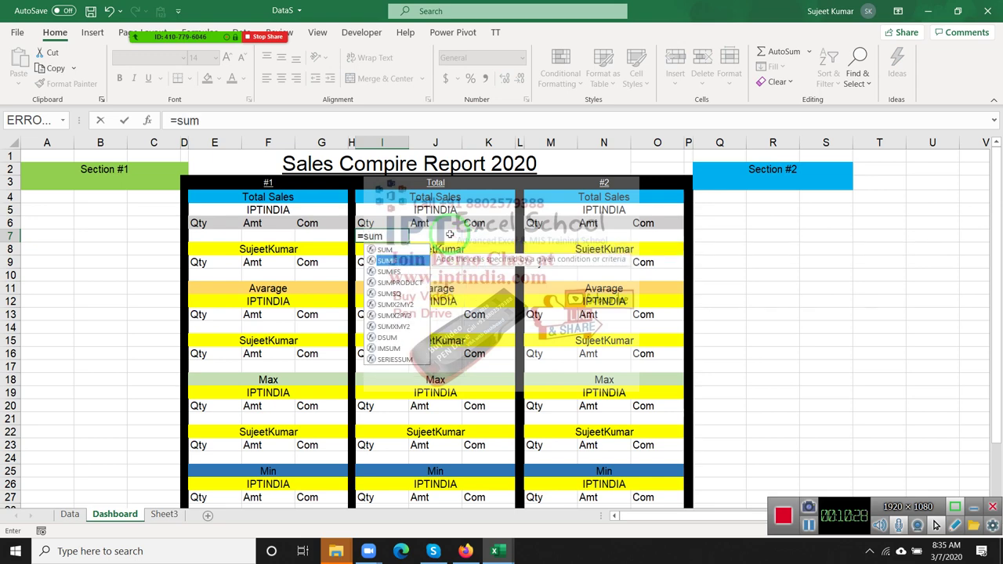
pyautogui.press('Tab')
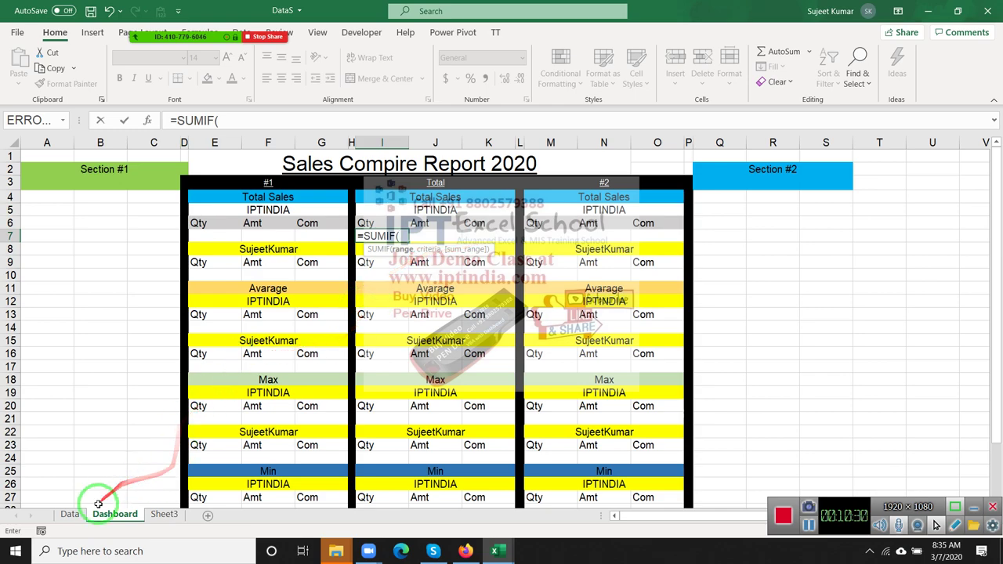
pyautogui.click(80, 510)
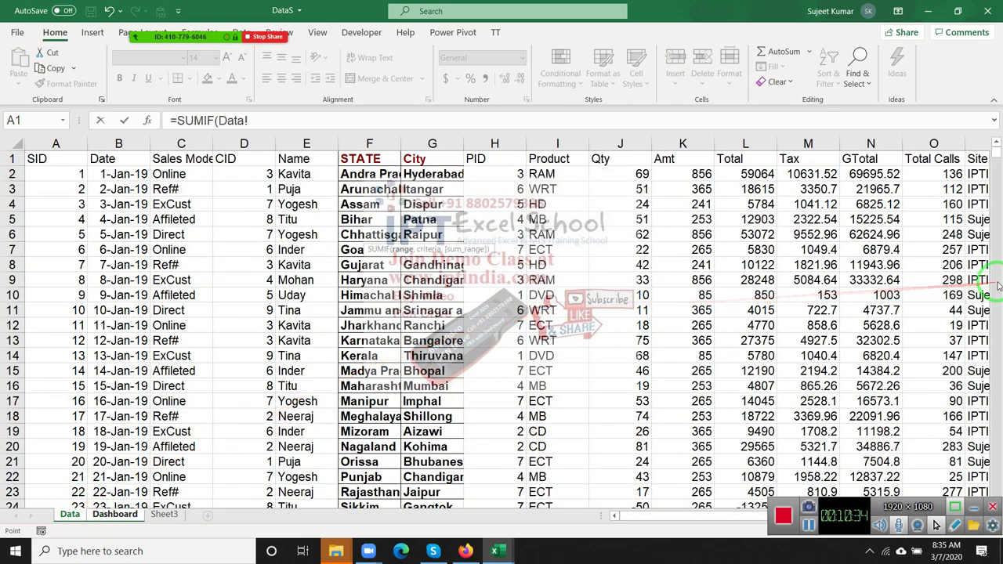
pyautogui.click(612, 143)
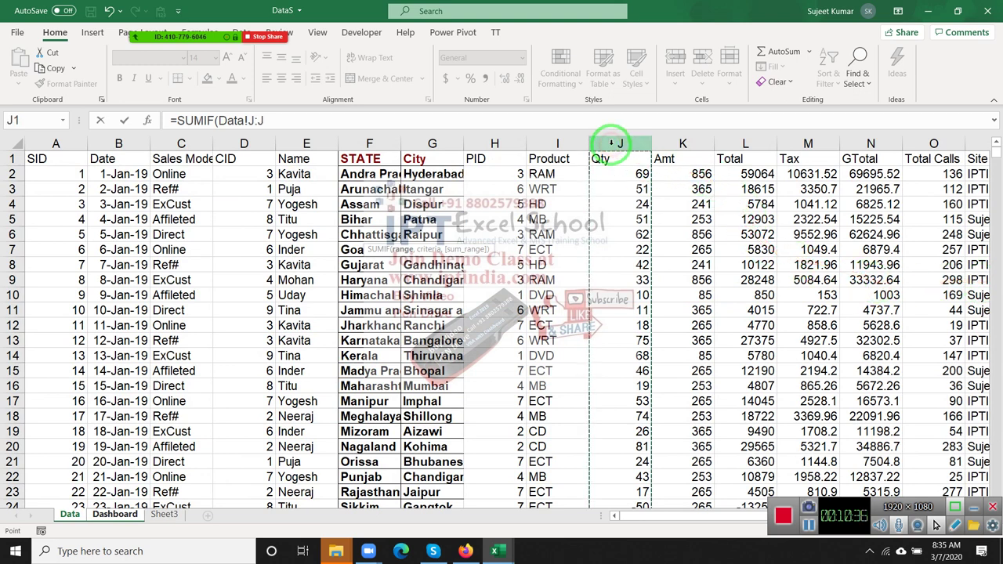
pyautogui.write(',a1,')
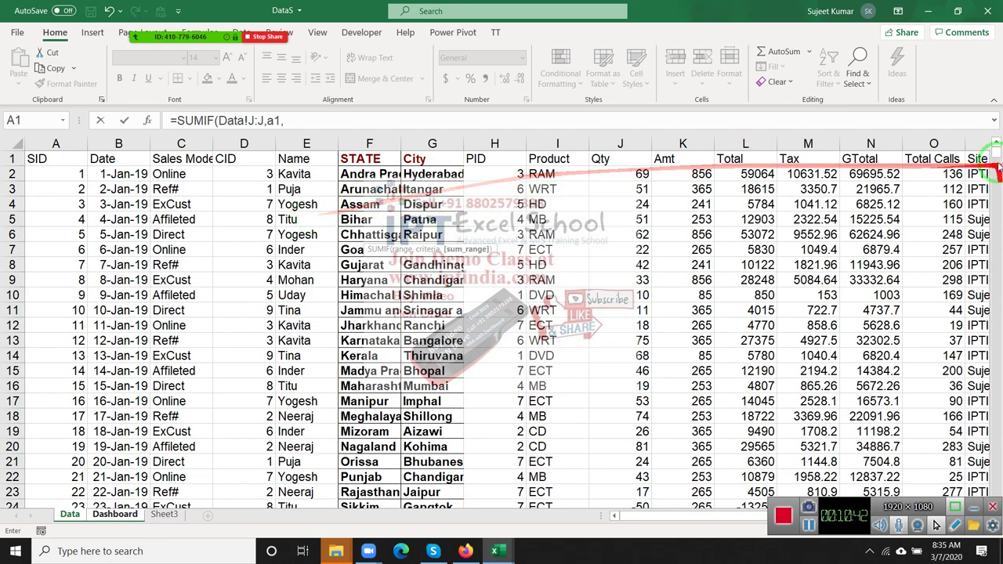
pyautogui.click(970, 145)
pyautogui.press('Return')
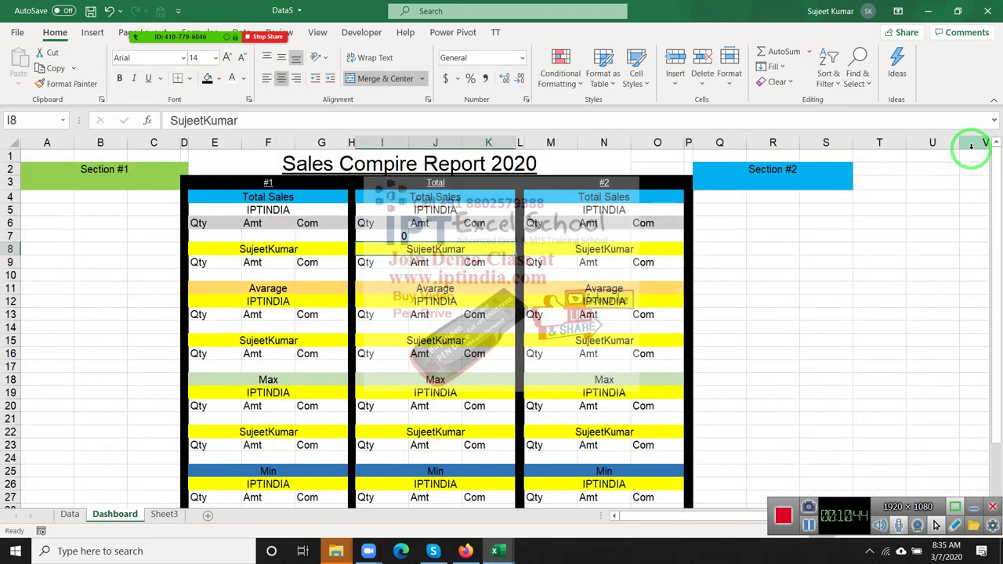
pyautogui.press('Up')
pyautogui.moveTo(802, 197); pyautogui.dragTo(404, 151)
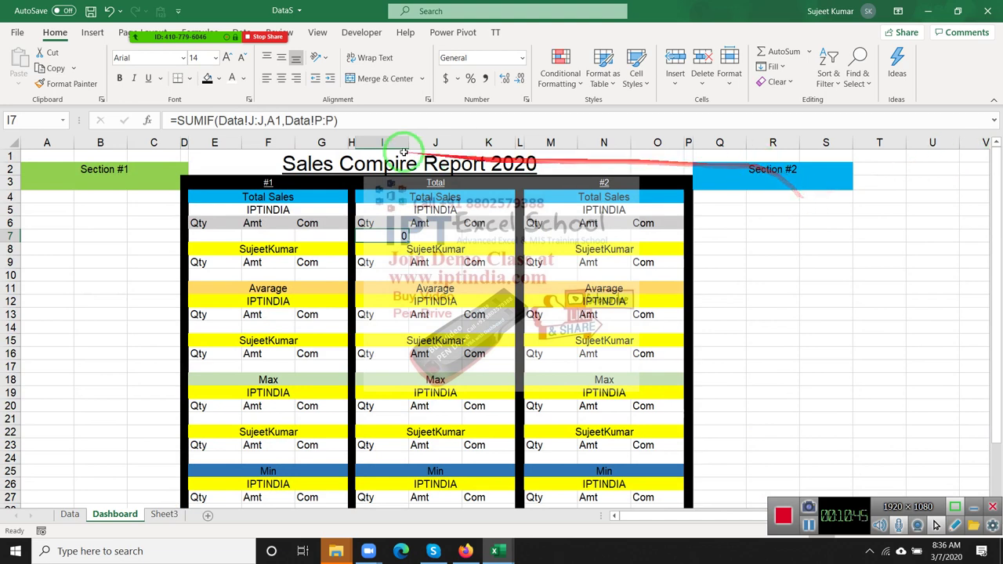
# Change I7's SUMIF criteria from A1 to cell I5
pyautogui.click(273, 120)
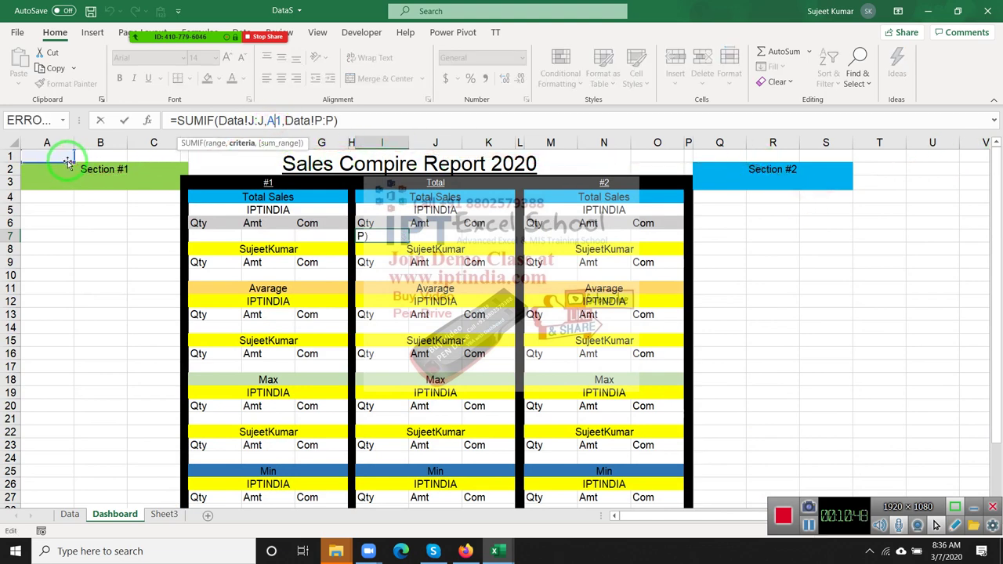
pyautogui.moveTo(67, 162); pyautogui.dragTo(401, 214)
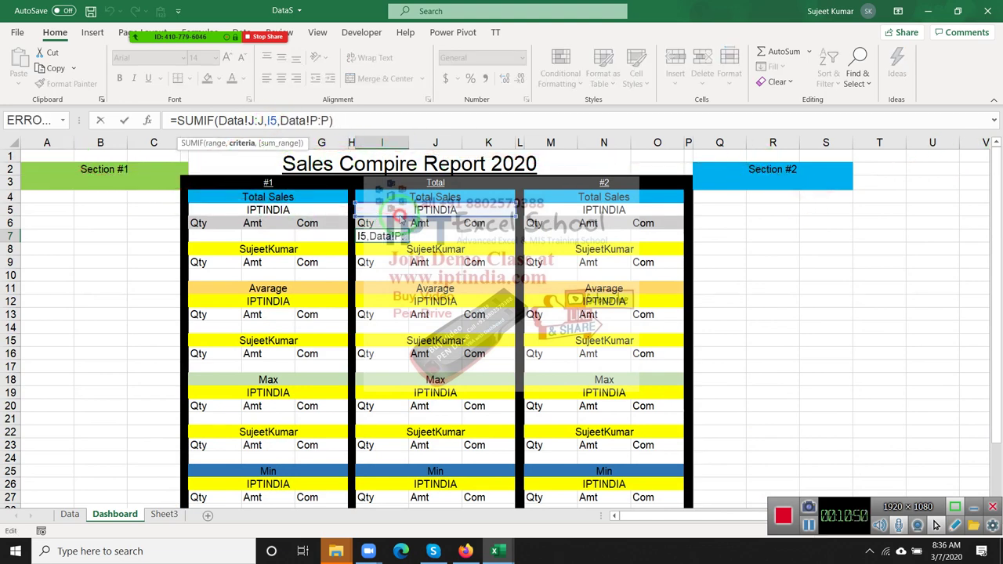
pyautogui.press('Return')
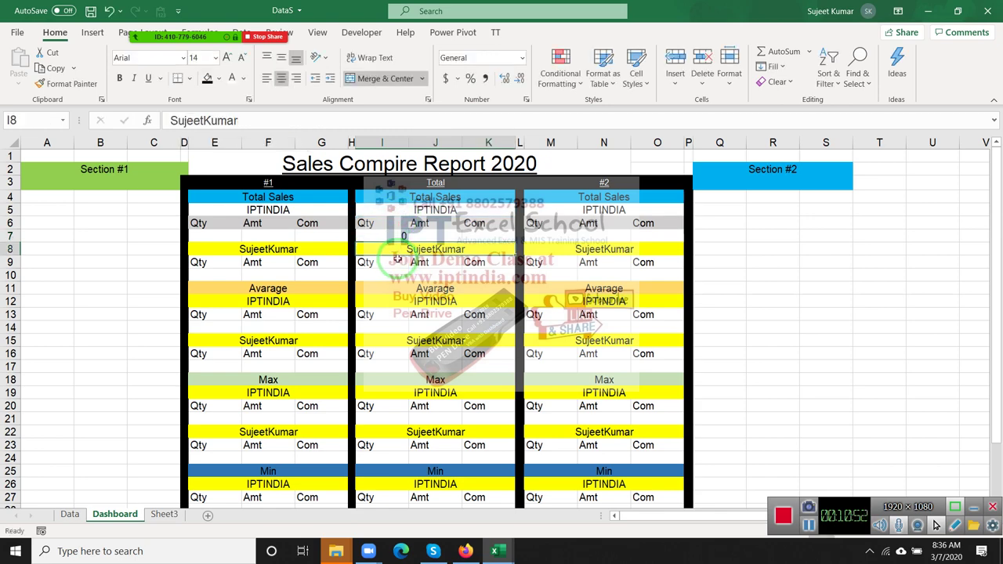
pyautogui.press('Up')
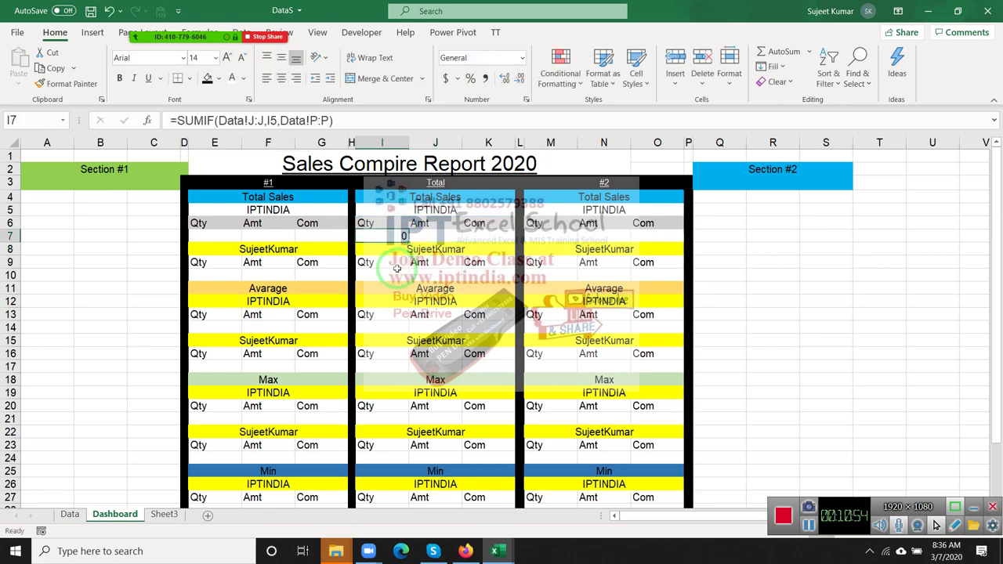
# Make the range Data!$J:$J absolute and recommit the formula, which still returns 0
pyautogui.click(256, 120)
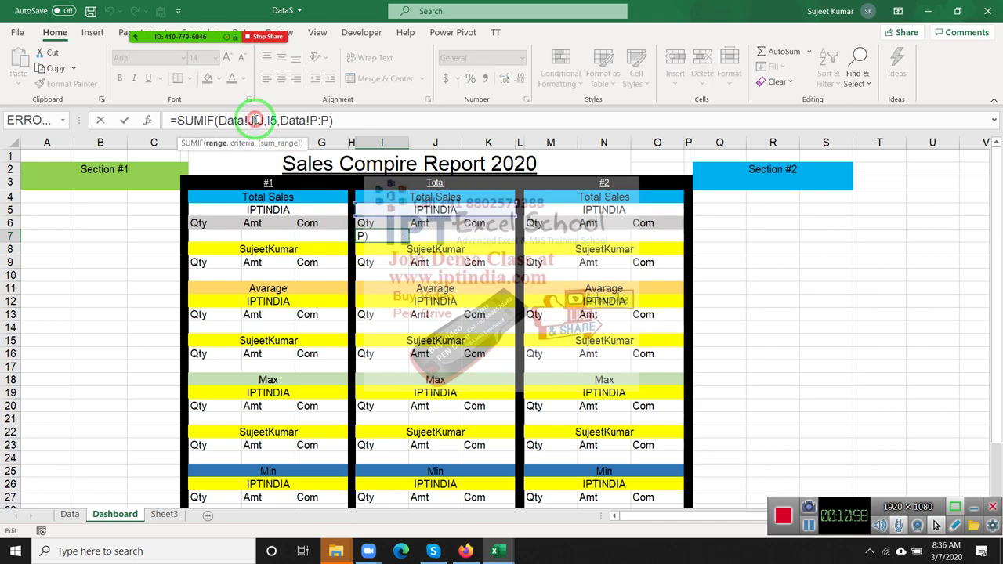
pyautogui.press('F4')
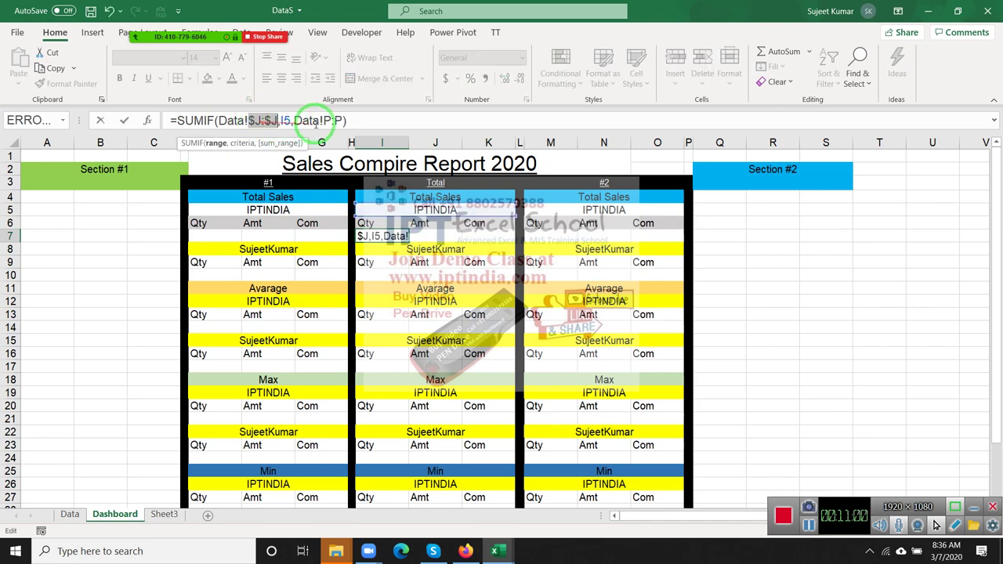
pyautogui.click(331, 119)
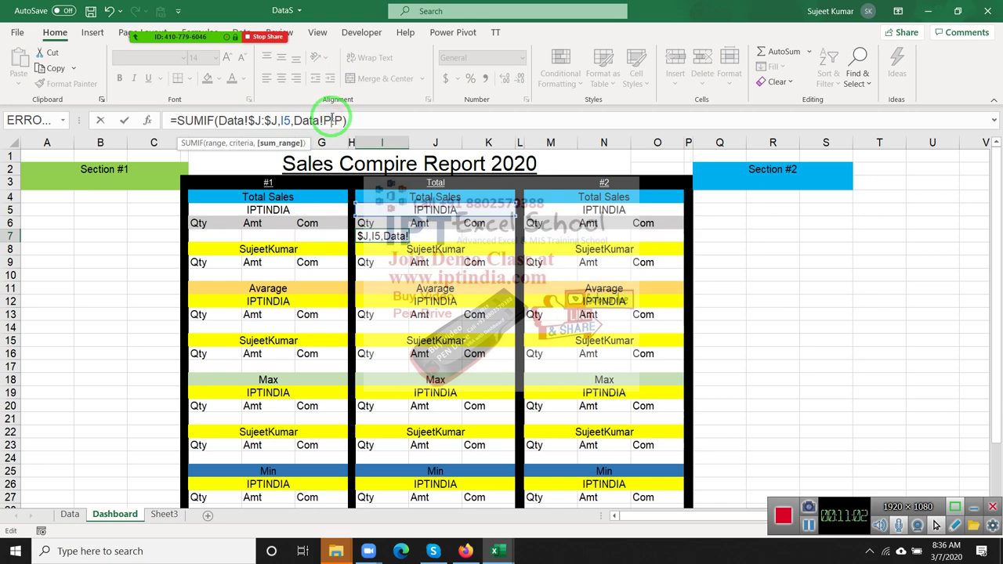
pyautogui.click(294, 143)
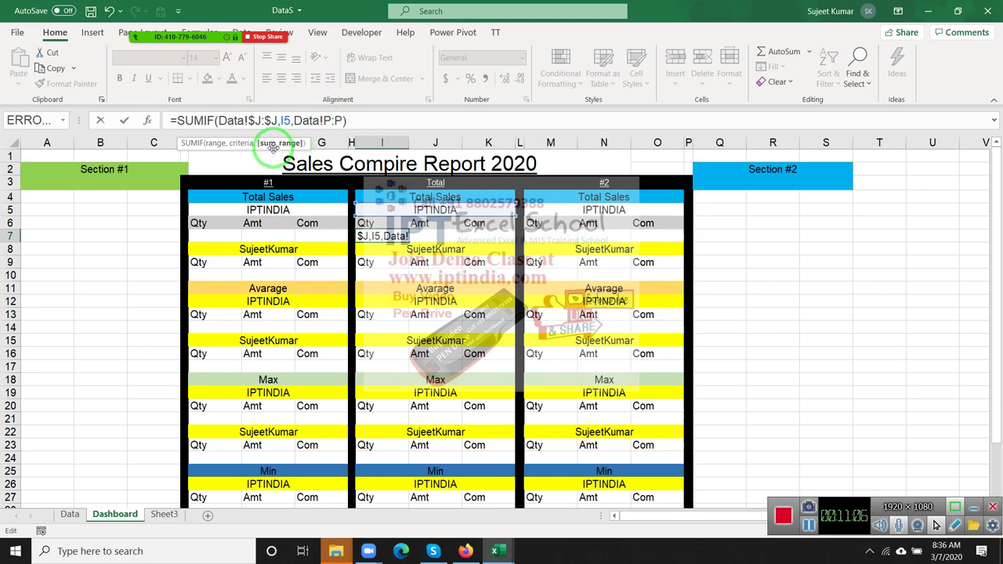
pyautogui.press('Return')
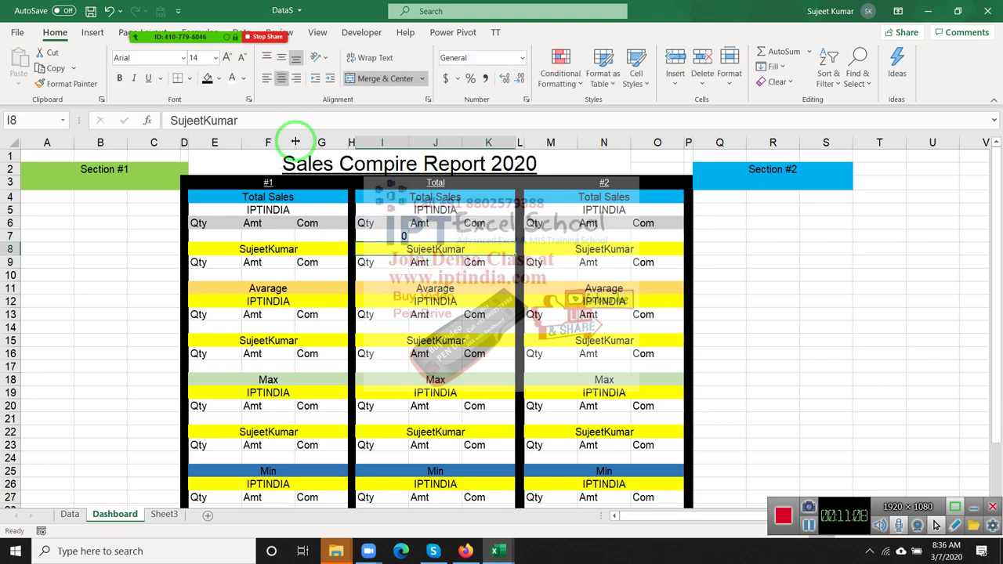
pyautogui.press('Up')
pyautogui.click(286, 121)
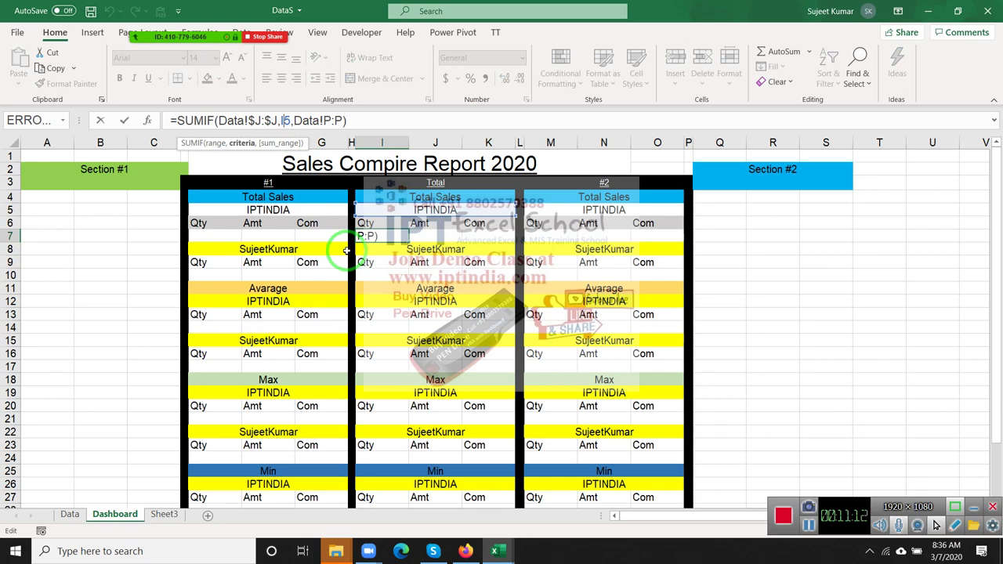
pyautogui.press('Return')
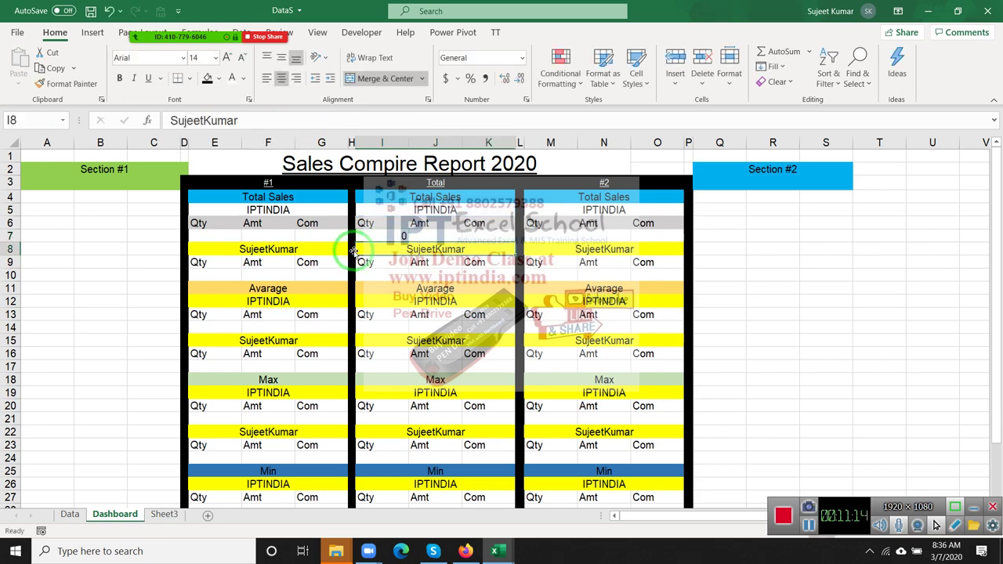
pyautogui.click(390, 235)
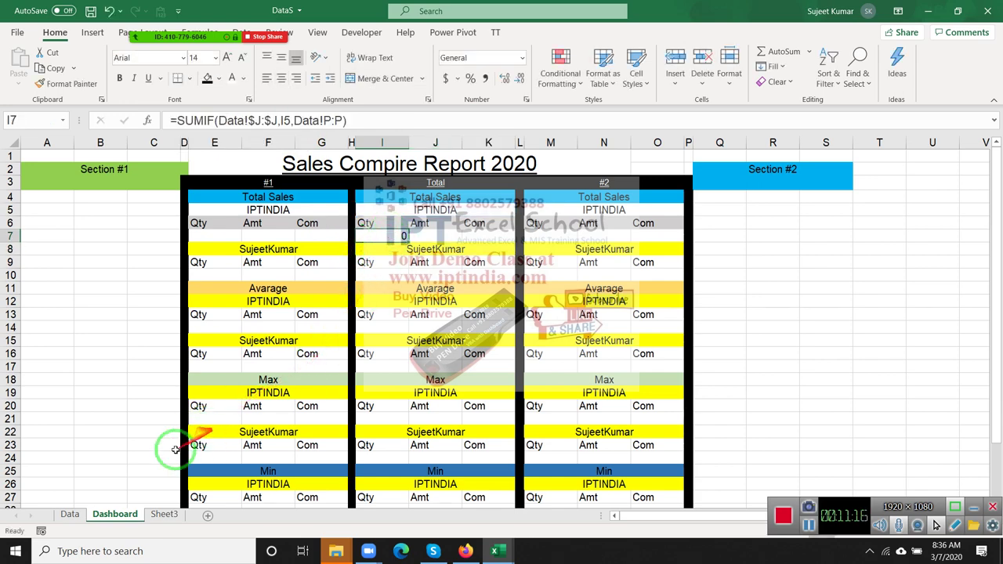
# Copy the IPTINDAI Site spelling from Data cell P2
pyautogui.click(69, 514)
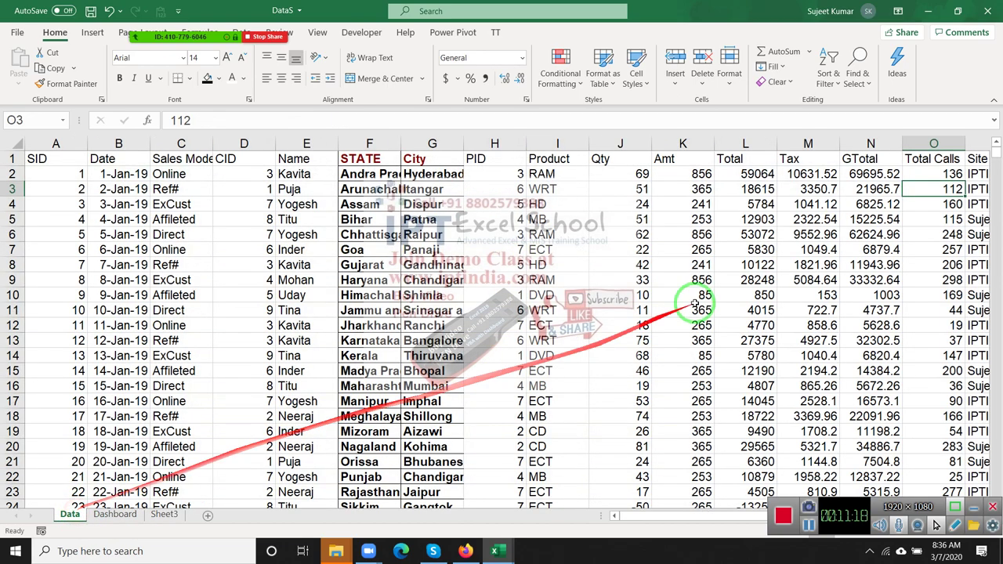
pyautogui.click(969, 243)
pyautogui.click(967, 243)
pyautogui.press('Up')
pyautogui.press('Up')
pyautogui.press('Up')
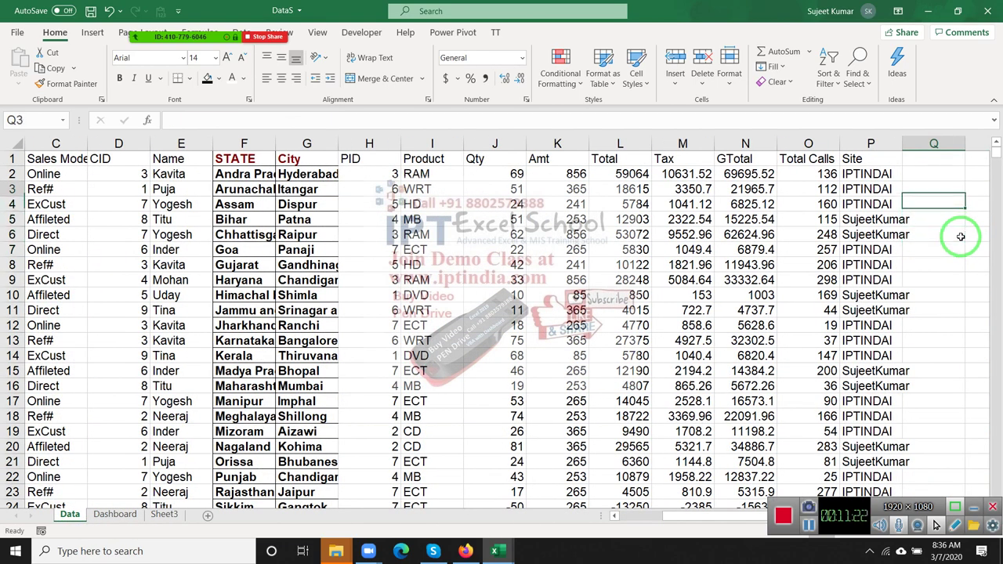
pyautogui.press('Up')
pyautogui.press('Up')
pyautogui.press('Left')
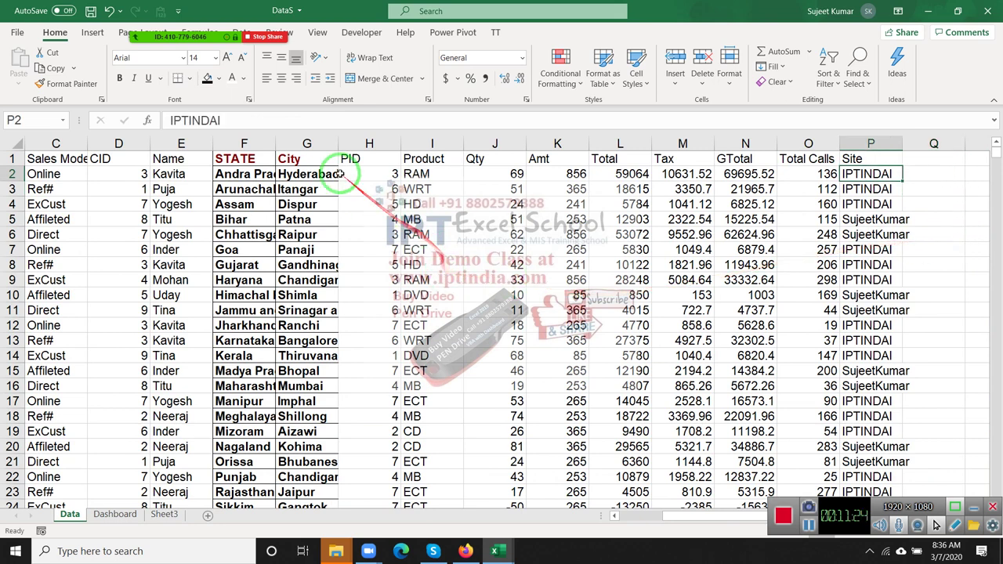
pyautogui.moveTo(235, 120); pyautogui.dragTo(86, 123)
pyautogui.hotkey('ctrl', 'c')
pyautogui.press('Escape')
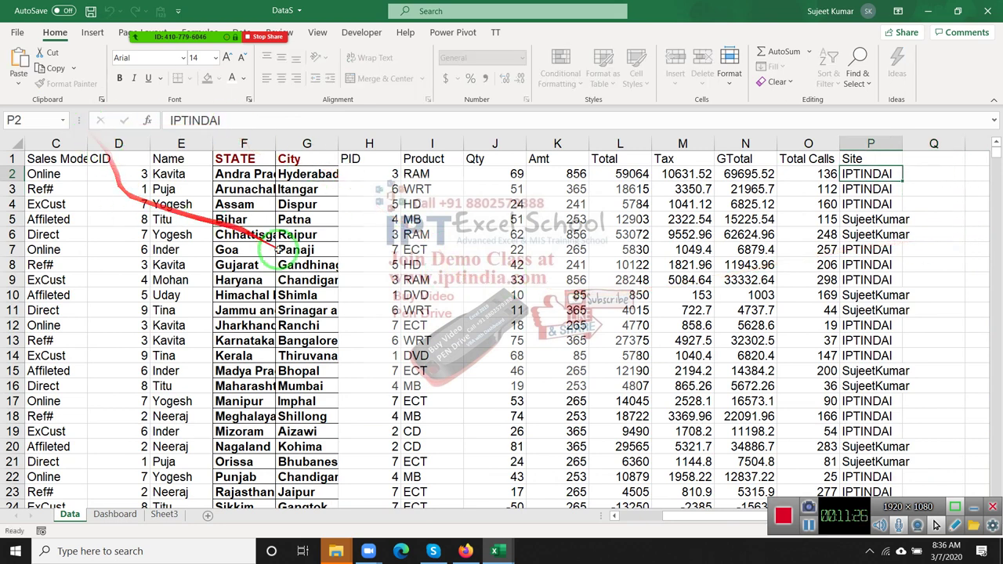
# Replace the Dashboard I5 label with the pasted IPTINDAI spelling
pyautogui.click(114, 514)
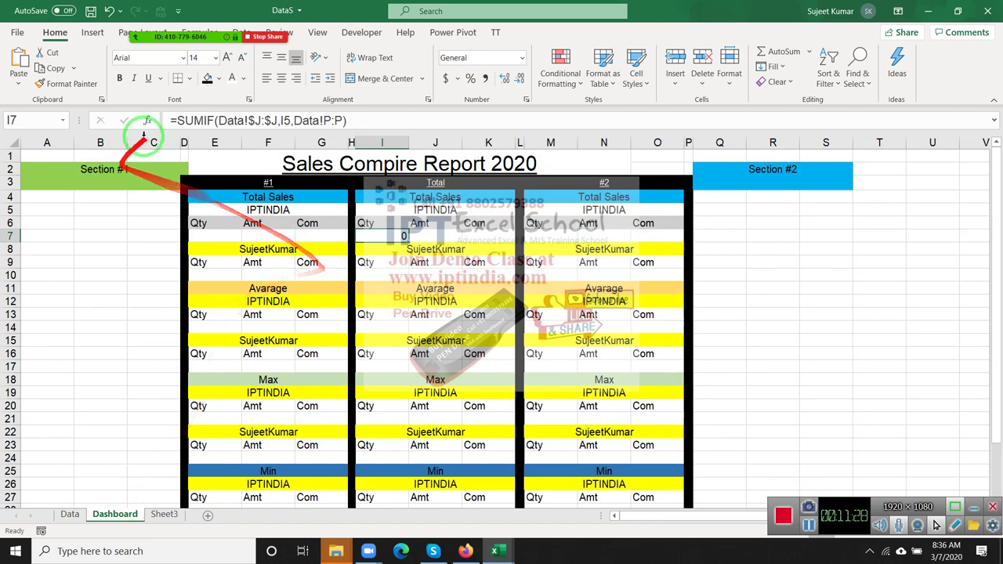
pyautogui.click(429, 204)
pyautogui.doubleClick(431, 205)
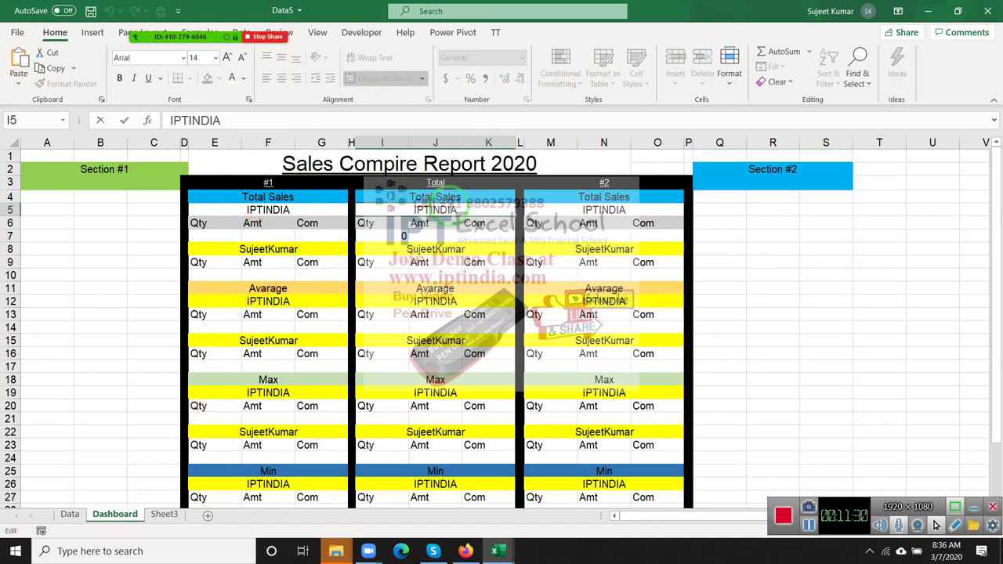
pyautogui.doubleClick(457, 206)
pyautogui.hotkey('ctrl', 'v')
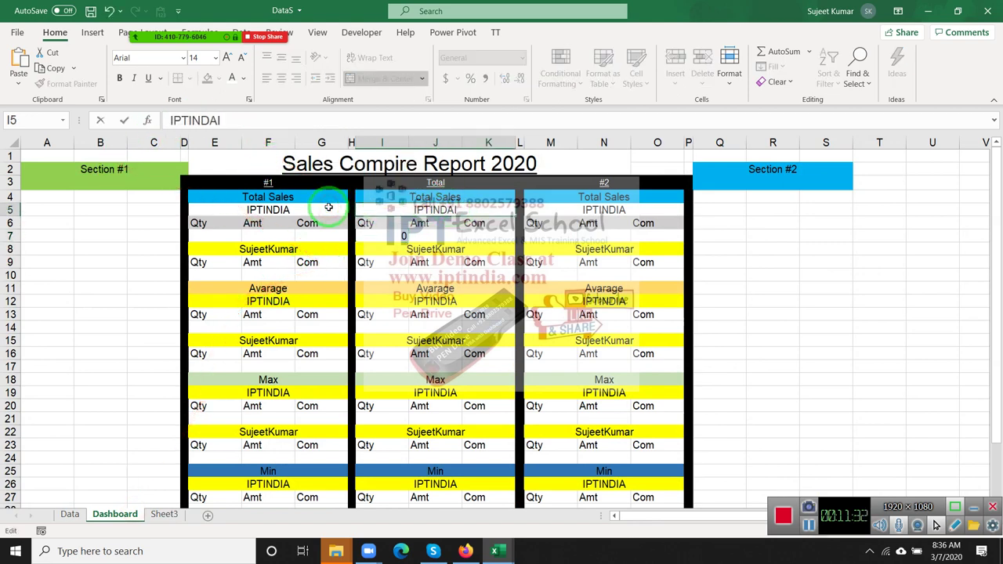
pyautogui.press('Return')
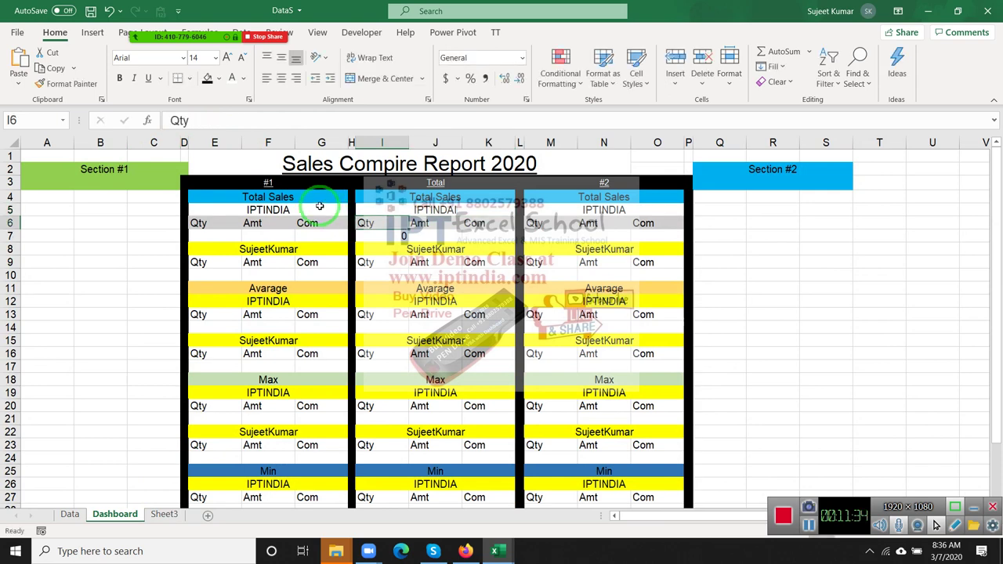
# Recalculate I7, still 0, and begin retyping it as =sumif
pyautogui.press('Down')
pyautogui.press('F2')
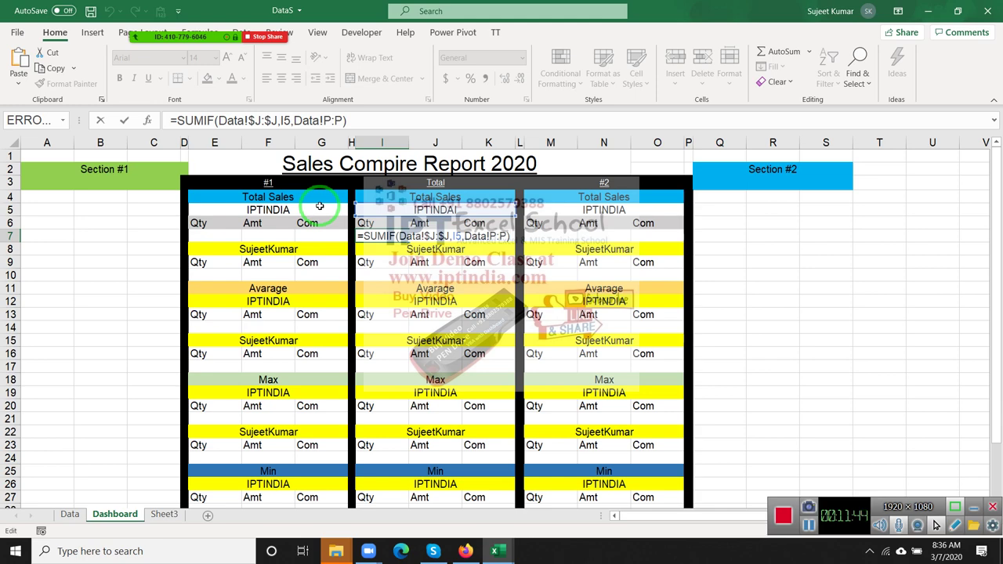
pyautogui.hotkey('ctrl', 'Return')
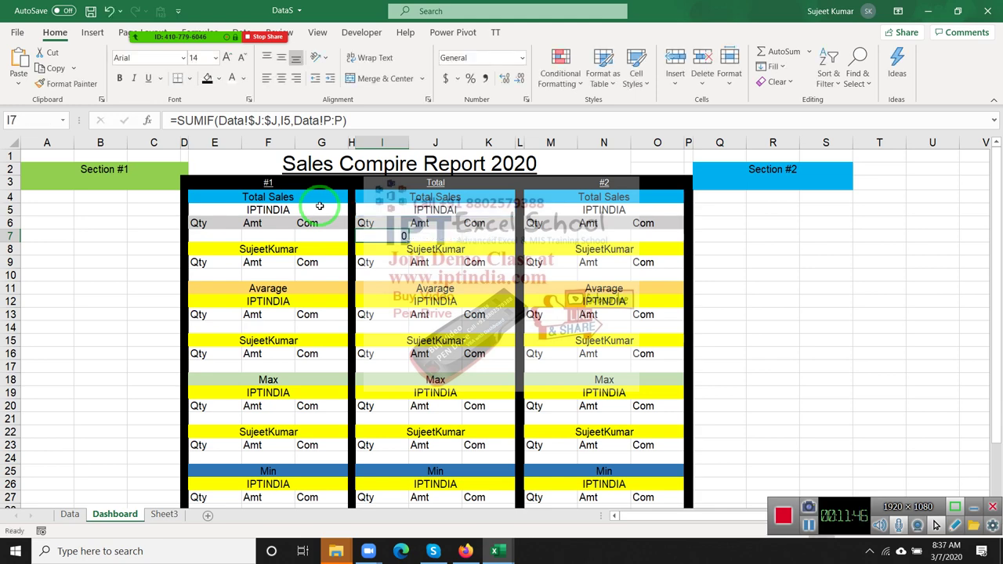
pyautogui.write('=sumif')
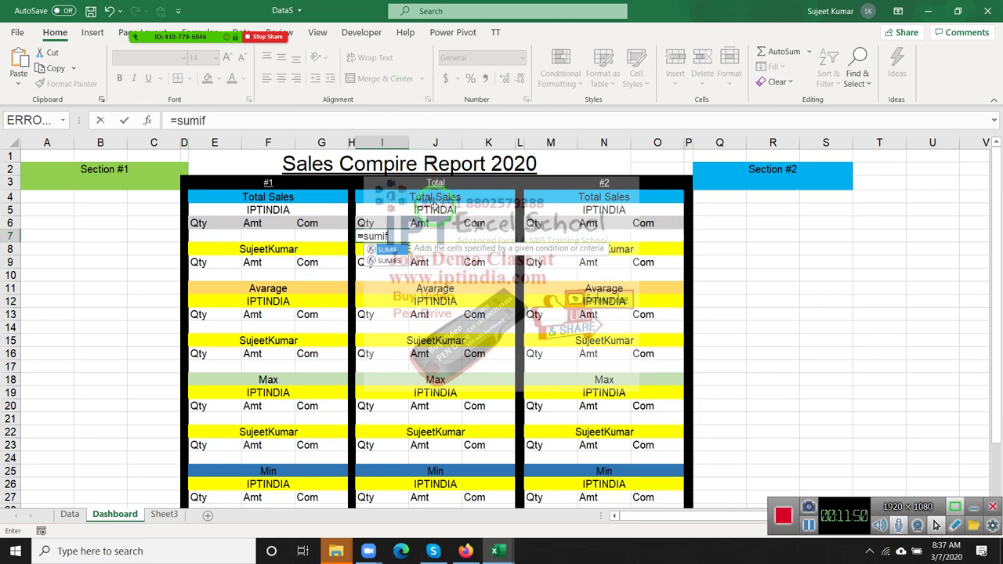
# Build a SUMIF in I7 with Data column P as criteria range and column J as sum range
pyautogui.press('Tab')
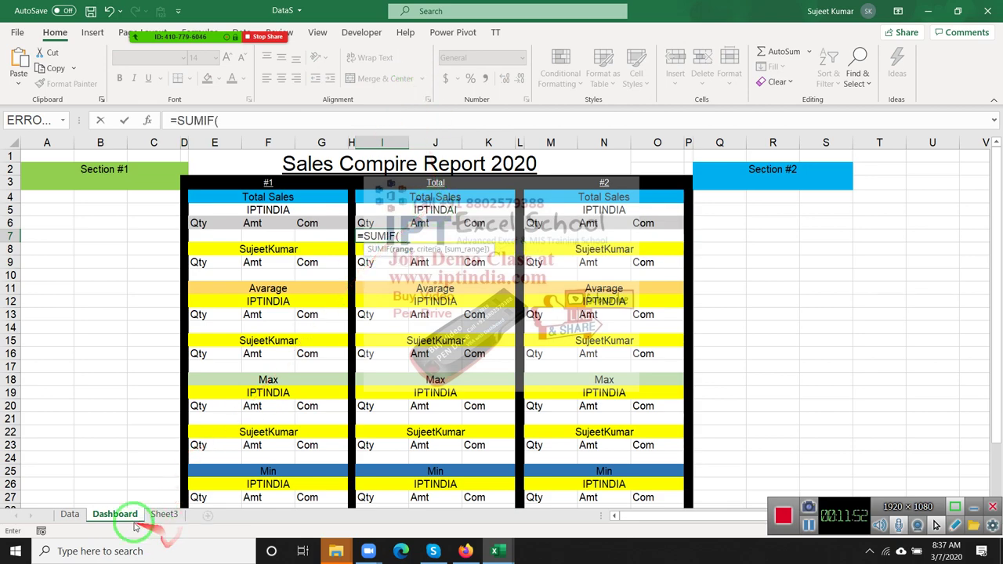
pyautogui.click(70, 514)
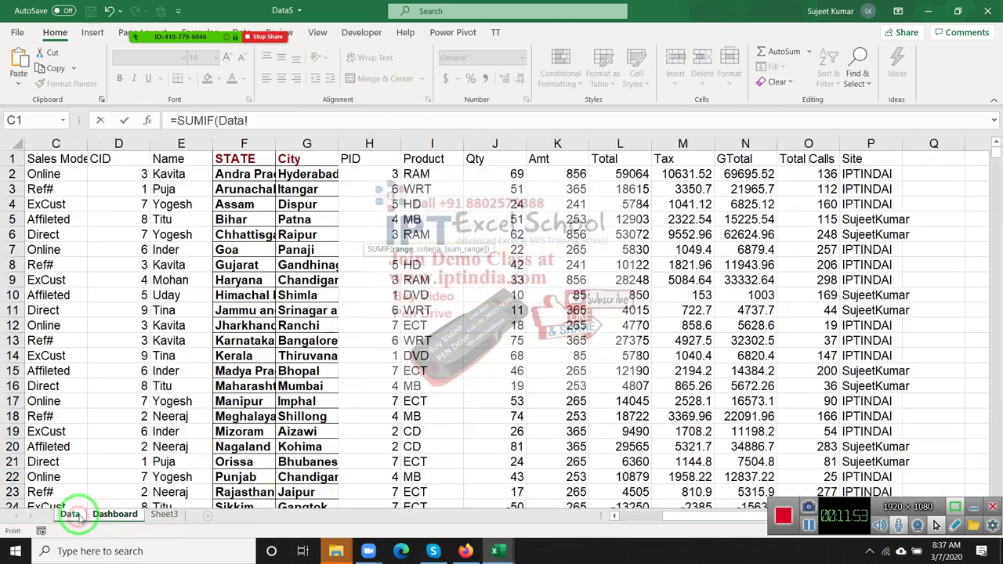
pyautogui.click(871, 143)
pyautogui.write(',j5,')
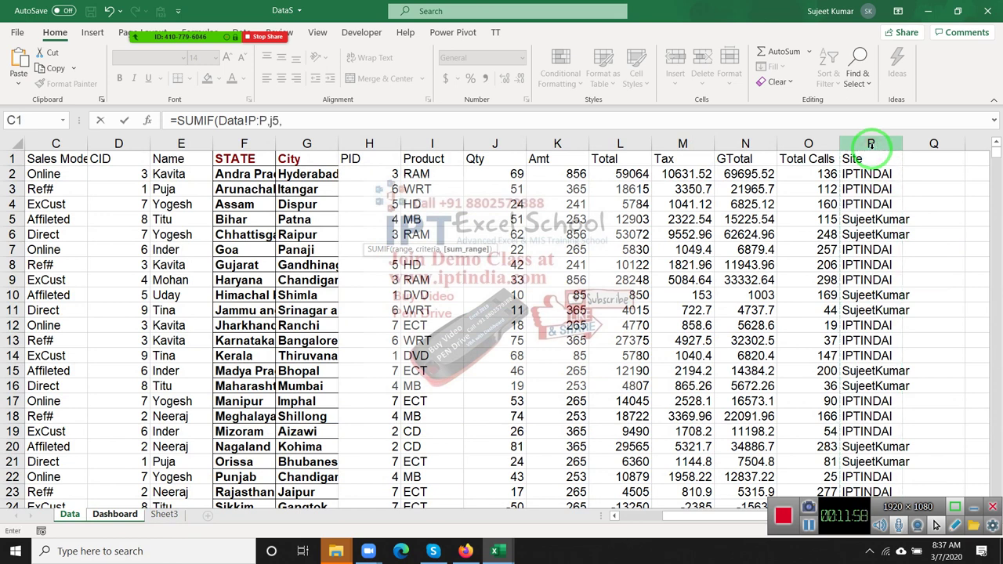
pyautogui.click(497, 144)
pyautogui.press('Return')
pyautogui.press('Up')
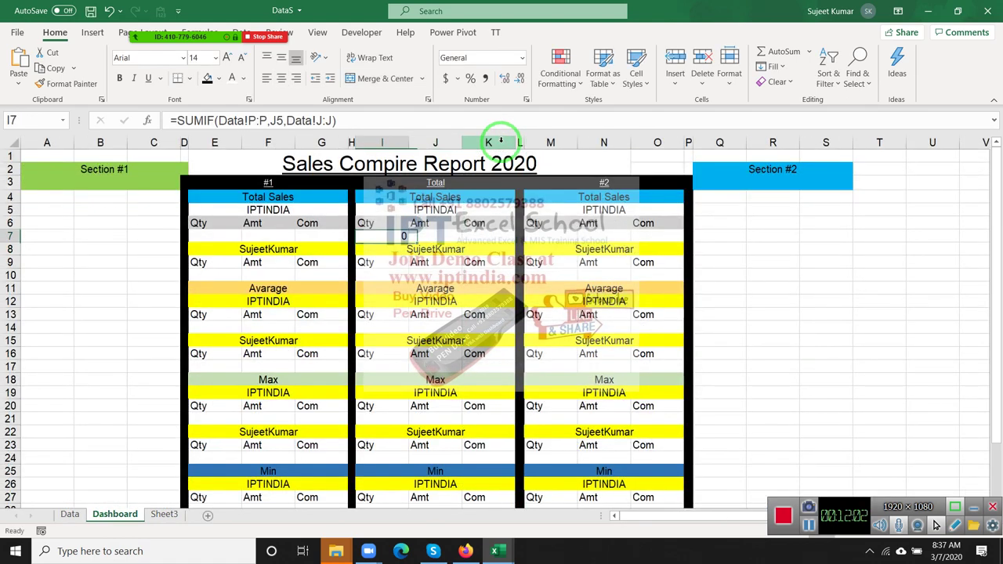
# Point the criteria at I5 so I7 returns 117234, then review the formula
pyautogui.click(339, 120)
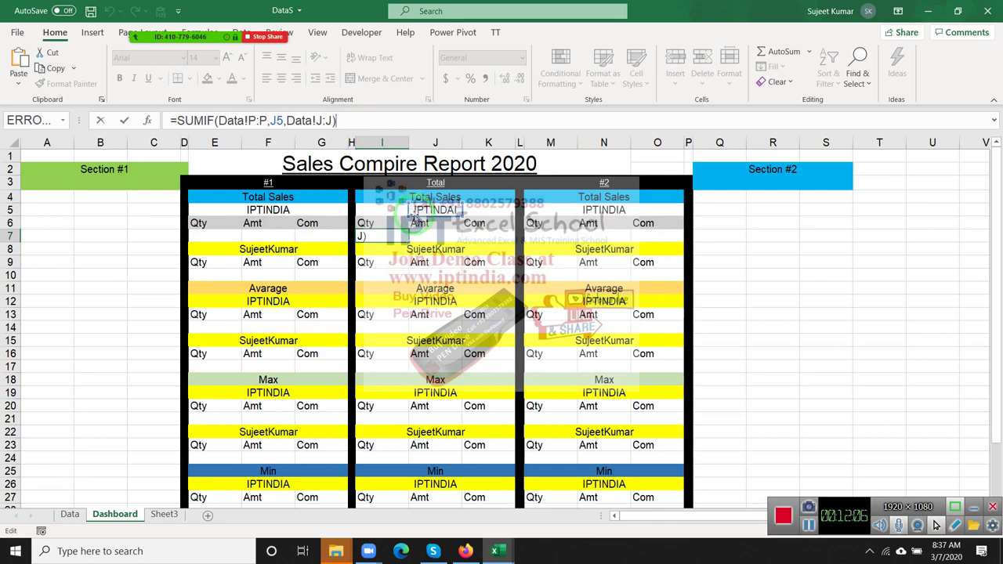
pyautogui.moveTo(411, 213); pyautogui.dragTo(402, 227)
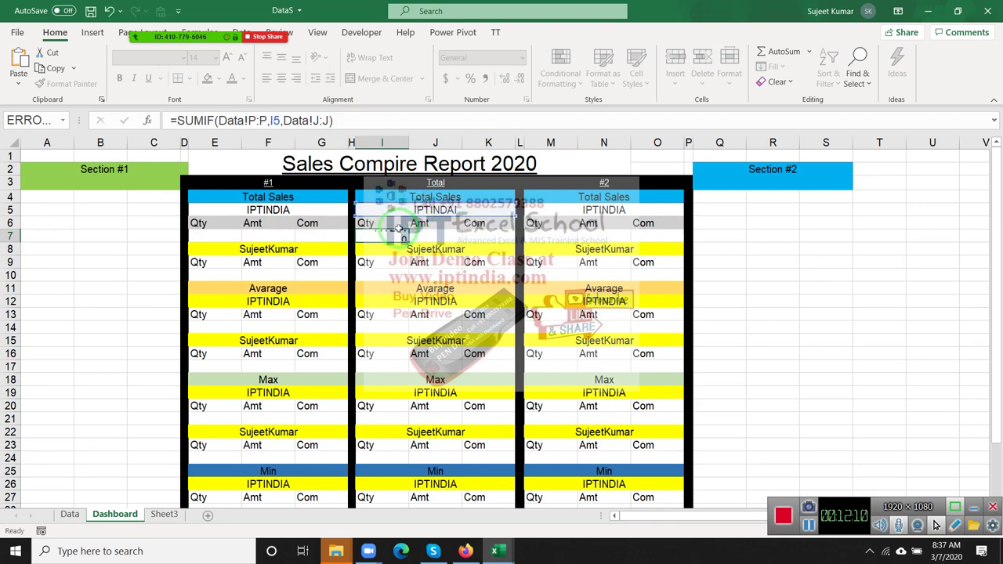
pyautogui.press('Return')
pyautogui.press('Up')
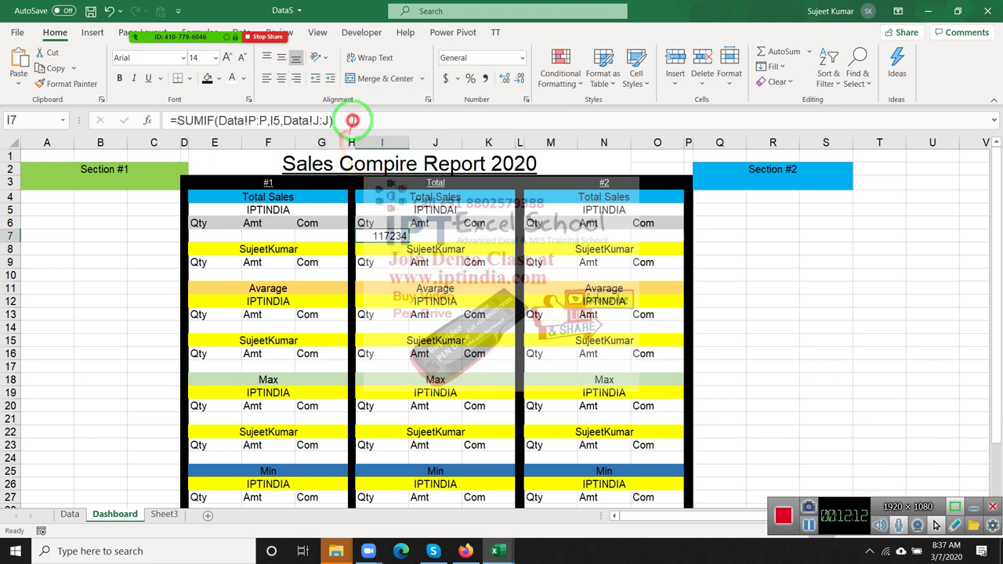
pyautogui.click(353, 120)
pyautogui.press('Escape')
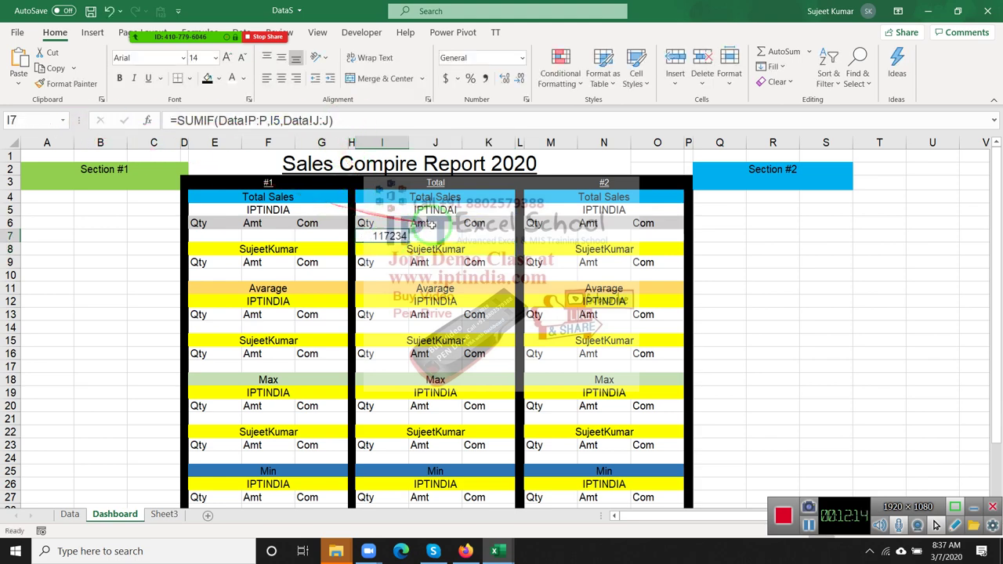
pyautogui.click(439, 236)
# Paste the SUMIF into J7 and change its sum range to Data!N:N, giving 48729903
pyautogui.hotkey('ctrl', 'v')
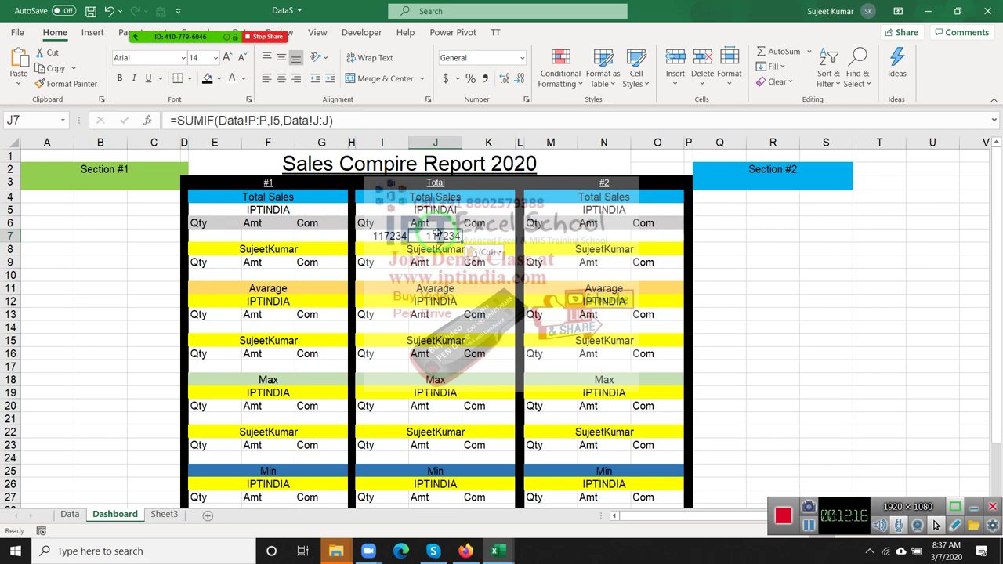
pyautogui.click(63, 516)
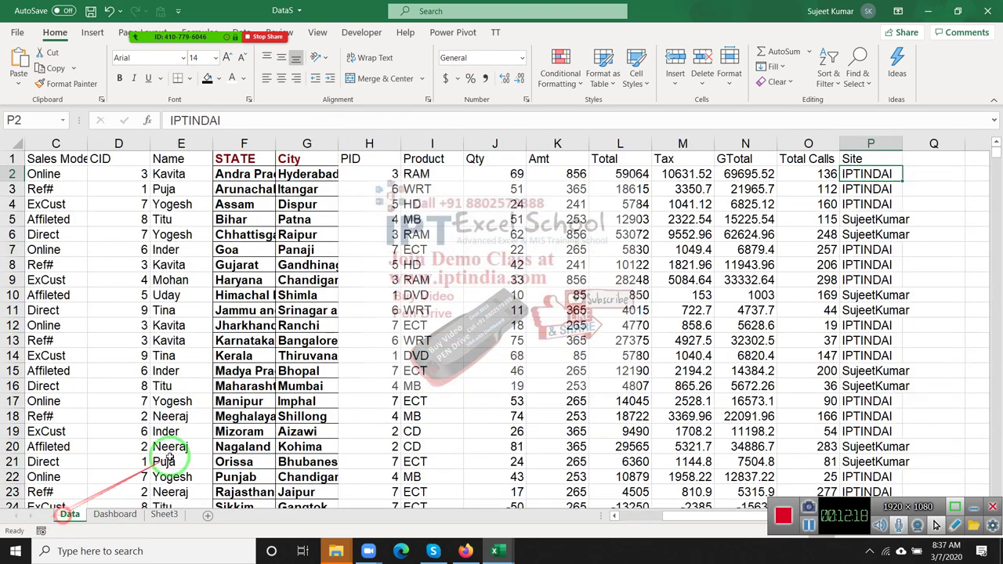
pyautogui.click(745, 145)
pyautogui.click(115, 515)
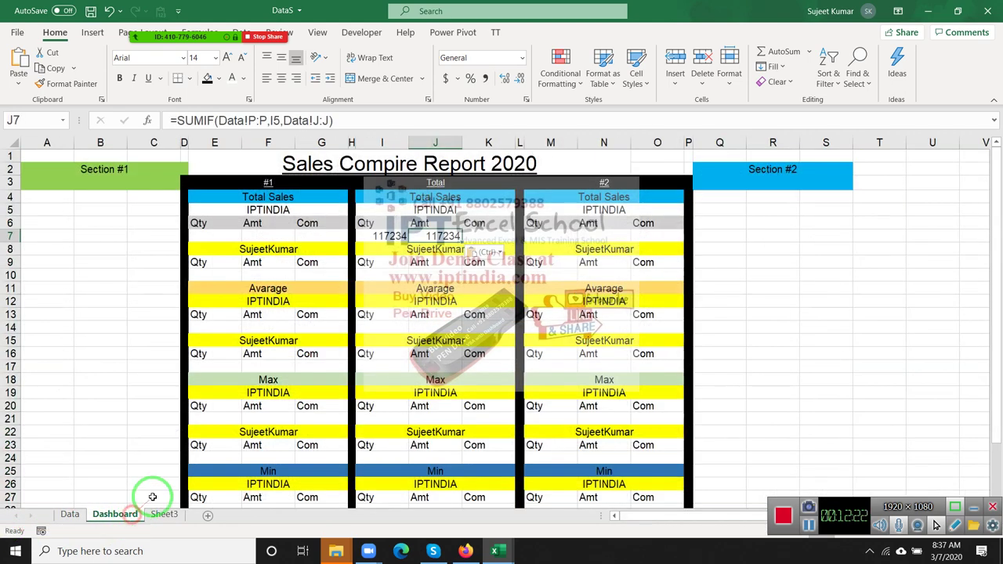
pyautogui.click(312, 120)
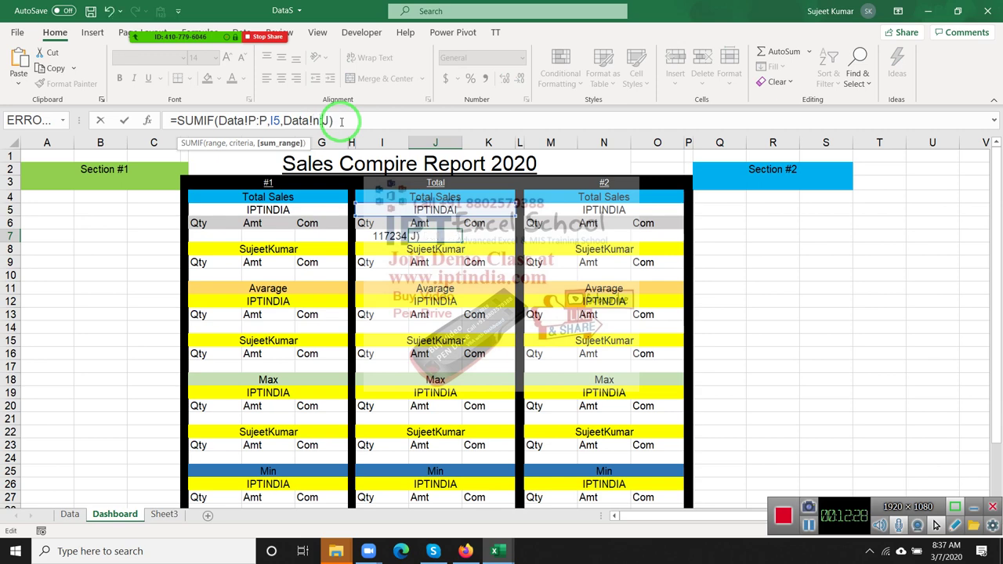
pyautogui.write('n')
pyautogui.press('Return')
pyautogui.press('Up')
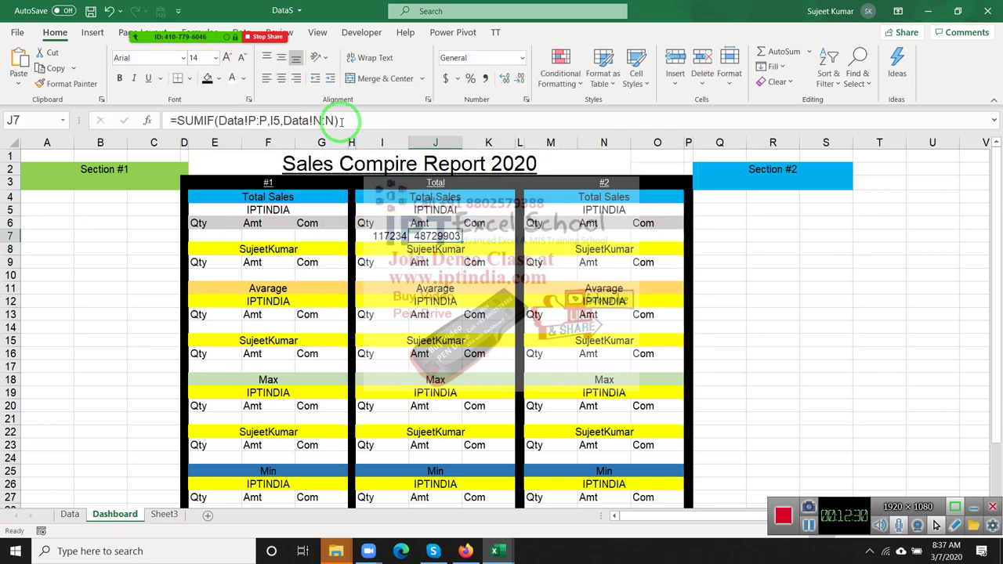
# Paste the SUMIF into K7 and change its sum range to Data!M:M, giving 7433375
pyautogui.press('Right')
pyautogui.hotkey('ctrl', 'v')
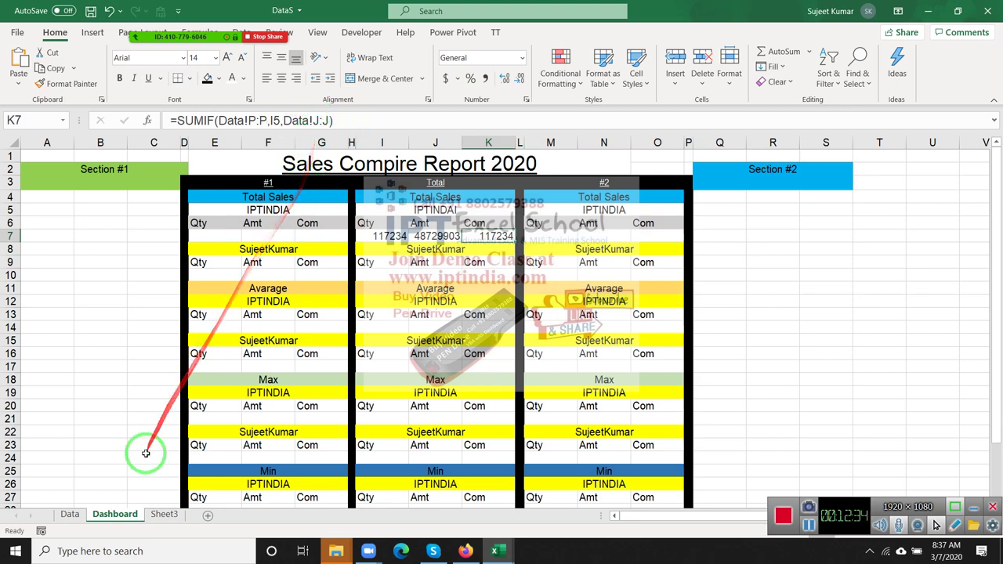
pyautogui.click(70, 514)
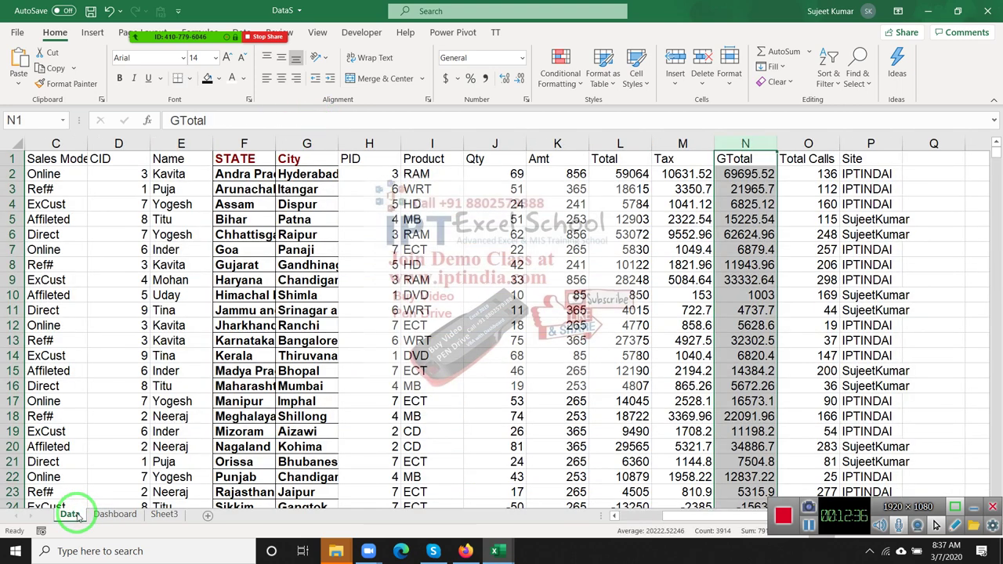
pyautogui.click(130, 518)
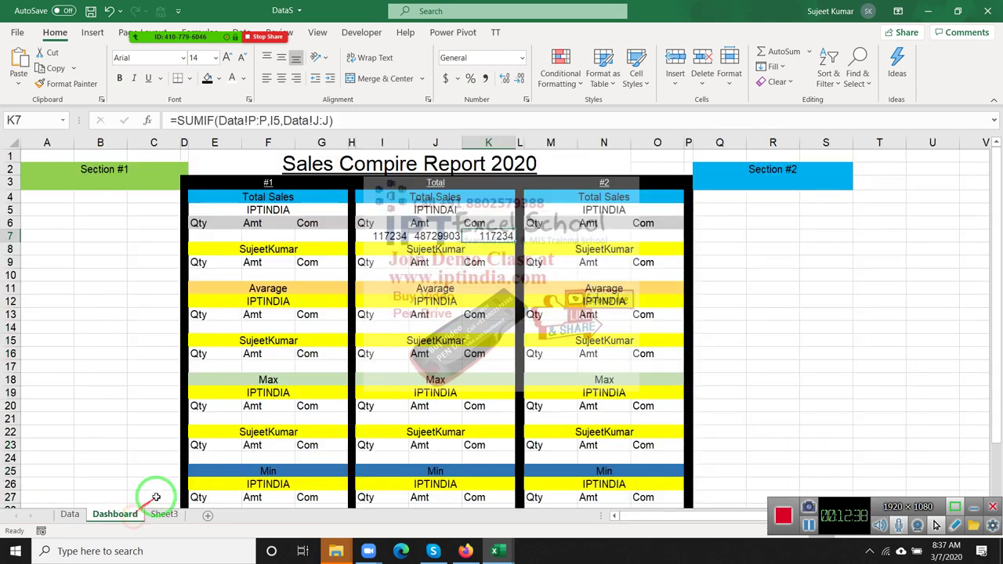
pyautogui.click(313, 120)
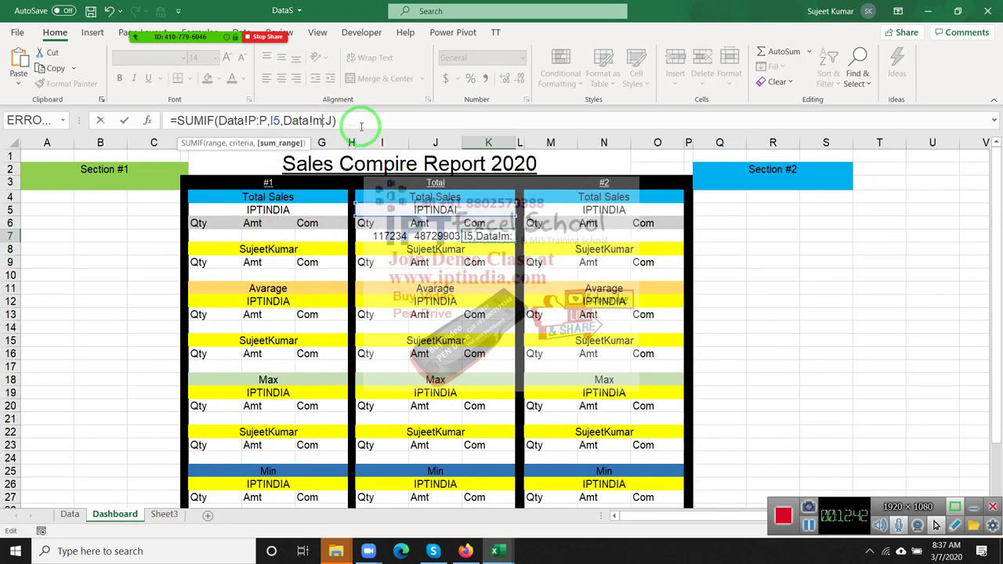
pyautogui.write('m')
pyautogui.press('Return')
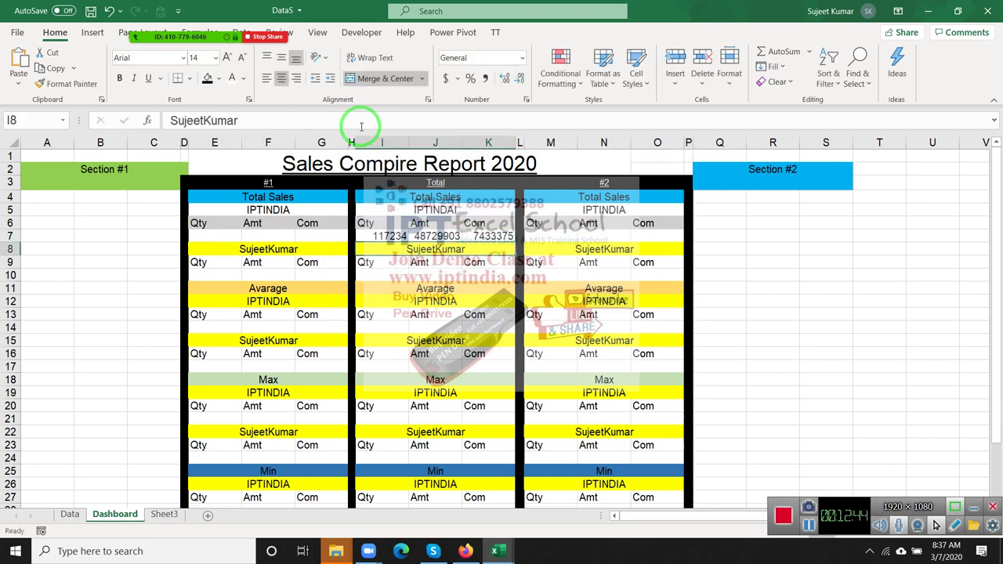
pyautogui.press('Up')
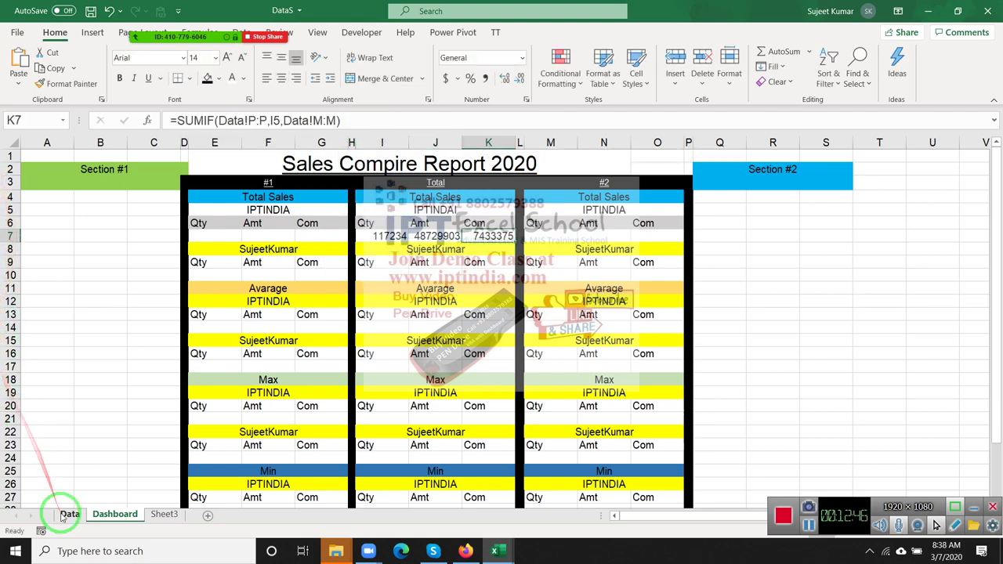
# On the Data sheet, enter =SUM(N:N) in R5 to total GTotal (79130730.38)
pyautogui.click(69, 515)
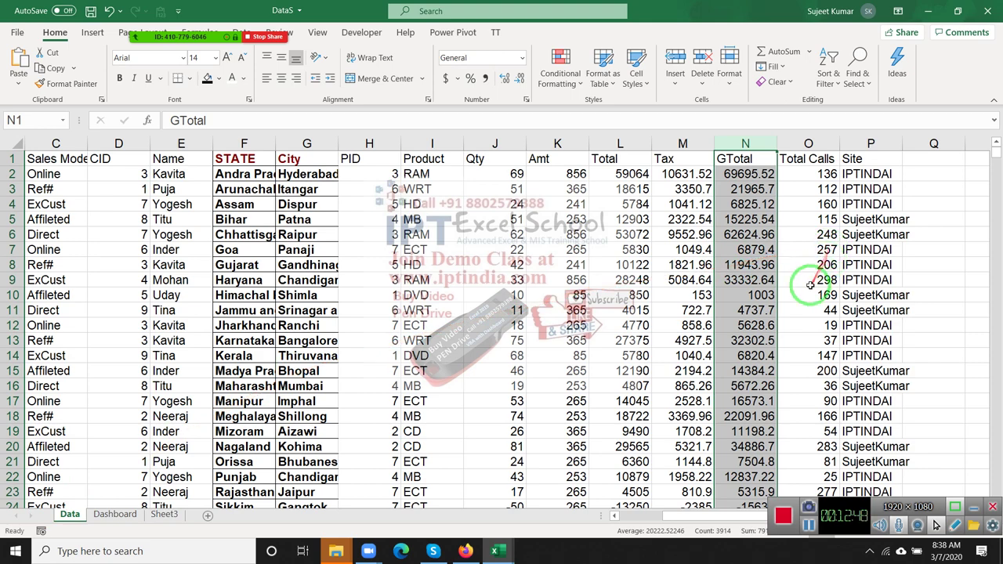
pyautogui.click(915, 275)
pyautogui.press('Right')
pyautogui.press('Right')
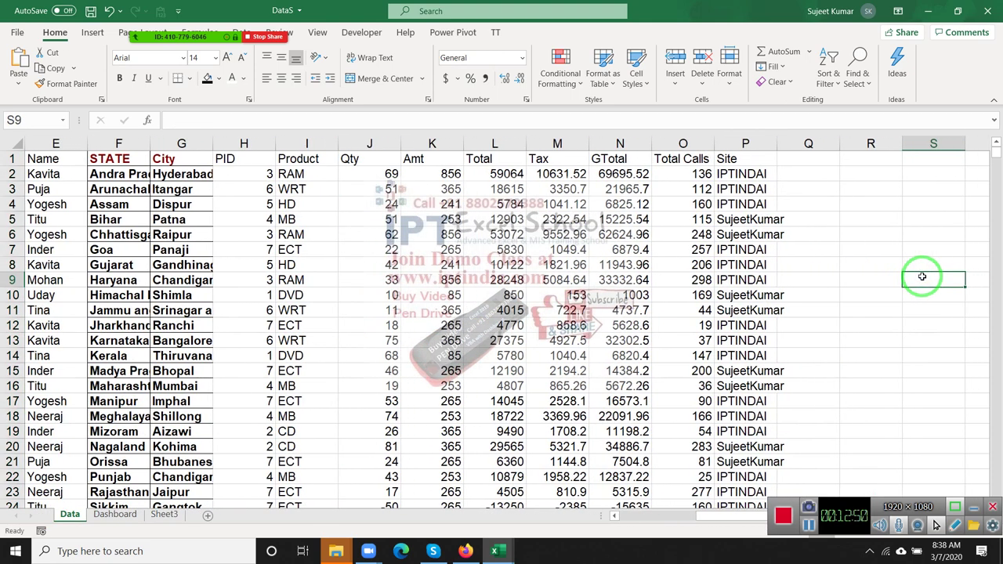
pyautogui.press('Up')
pyautogui.press('Up')
pyautogui.press('Up')
pyautogui.press('Left')
pyautogui.write('=s')
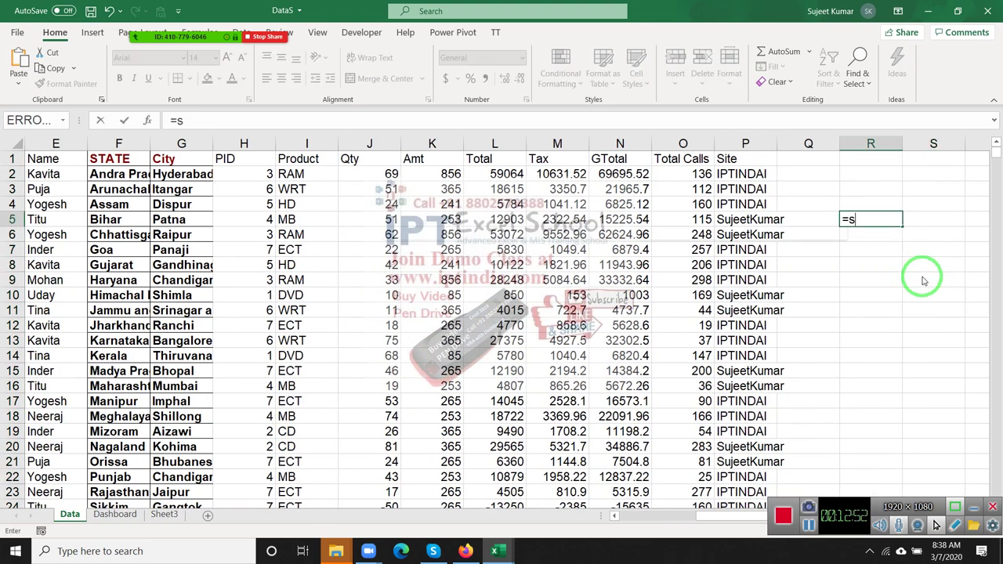
pyautogui.write('um')
pyautogui.press('Tab')
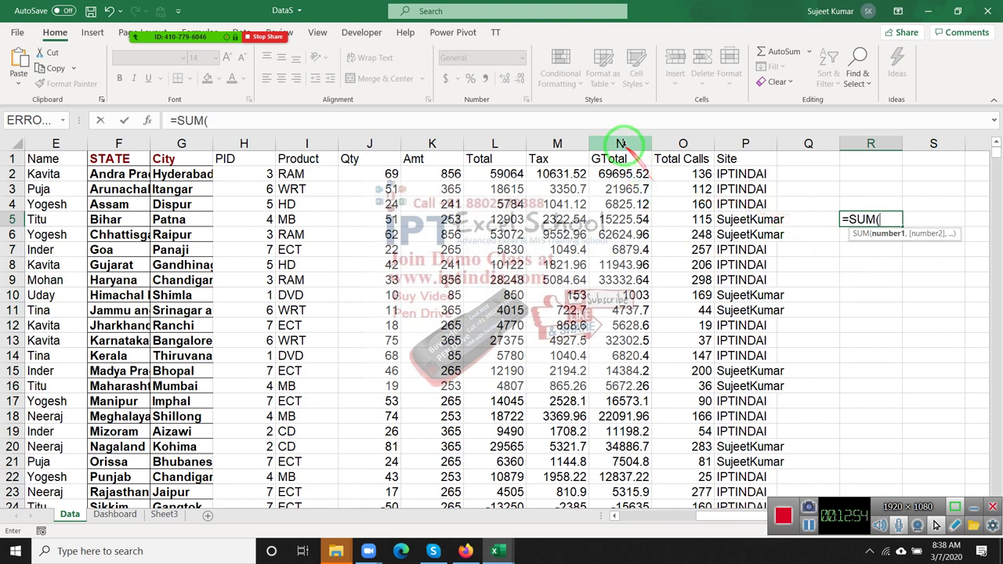
pyautogui.click(620, 143)
pyautogui.press('Return')
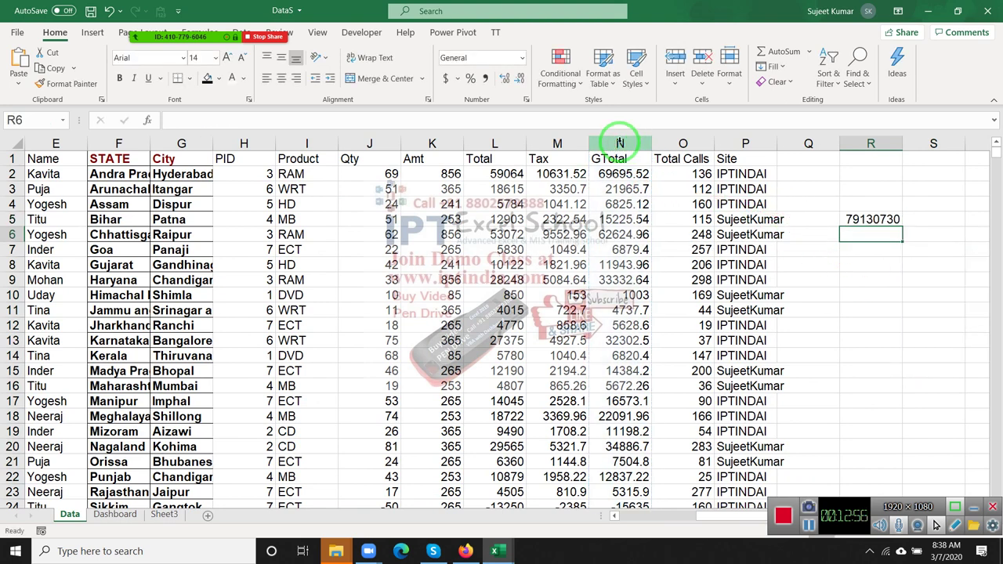
pyautogui.press('Up')
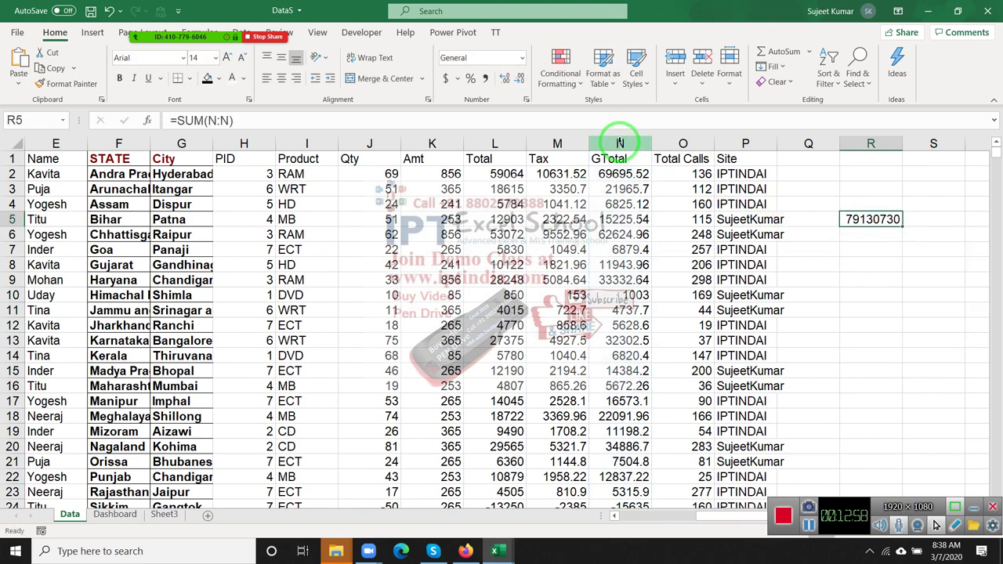
# Copy the second site name from P5 into R3
pyautogui.press('Right')
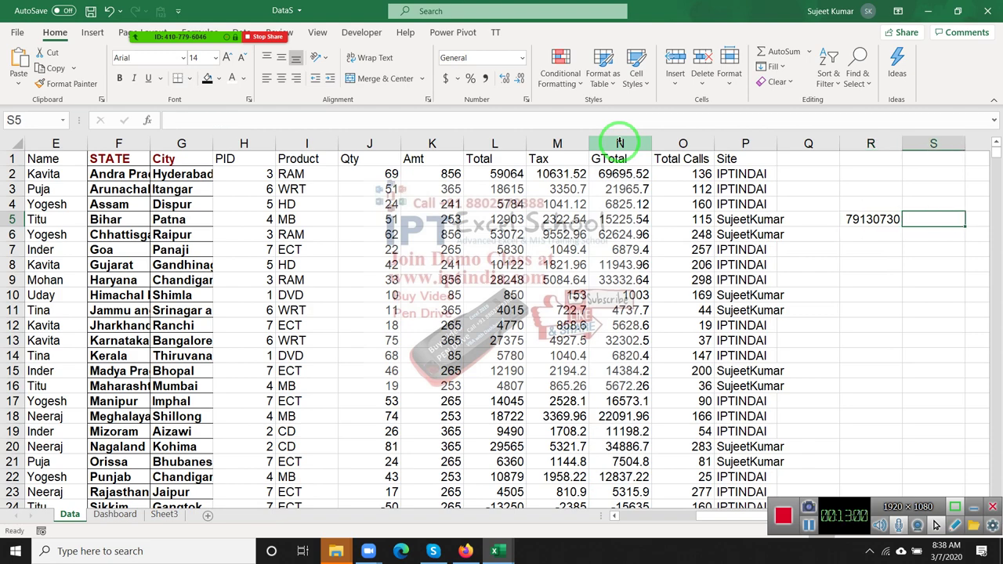
pyautogui.press('Right')
pyautogui.press('Left')
pyautogui.press('Left')
pyautogui.press('Left')
pyautogui.press('Left')
pyautogui.press('Up')
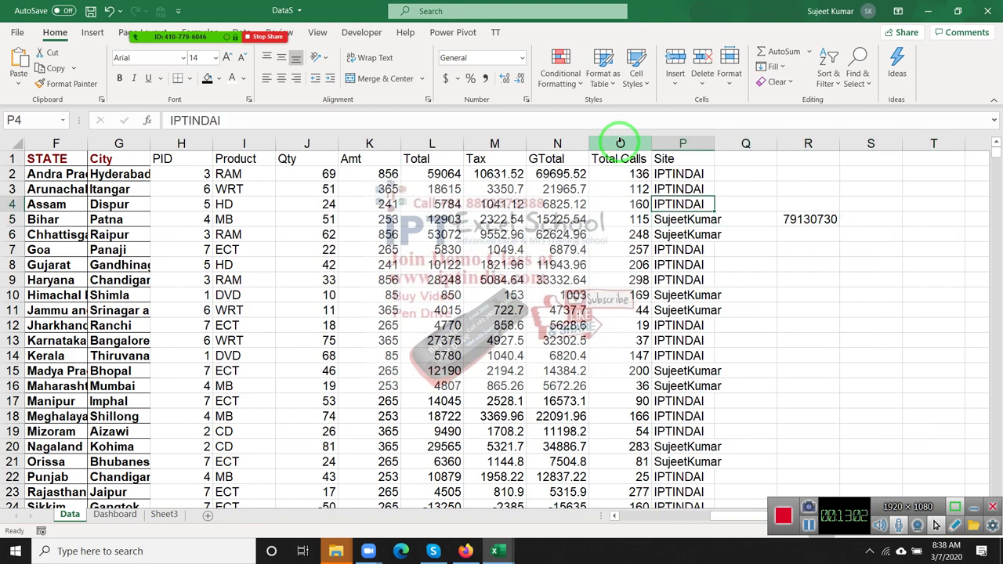
pyautogui.press('Right')
pyautogui.press('Up')
pyautogui.press('Right')
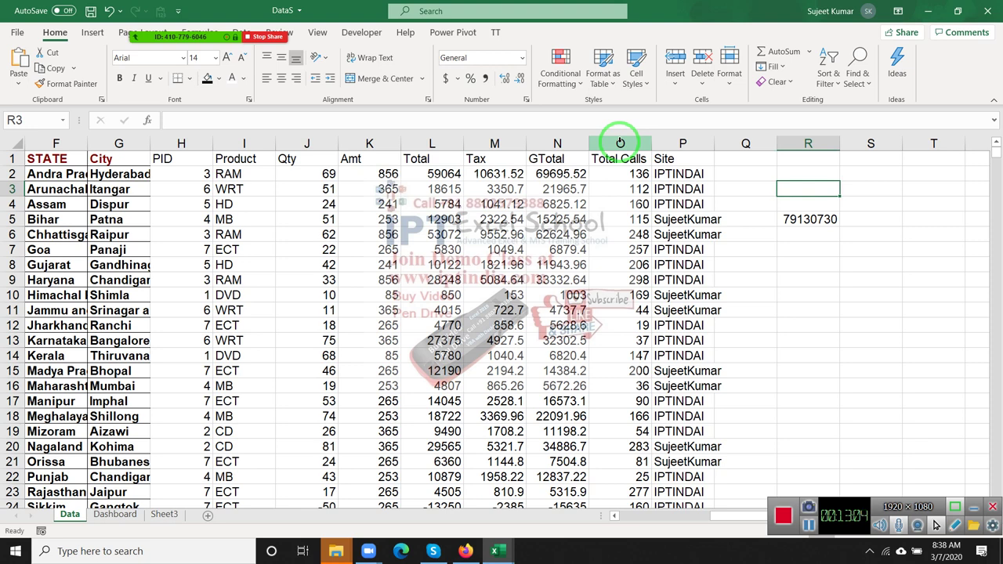
pyautogui.press('Down')
pyautogui.press('Left')
pyautogui.press('Left')
pyautogui.press('Down')
pyautogui.hotkey('ctrl', 'c')
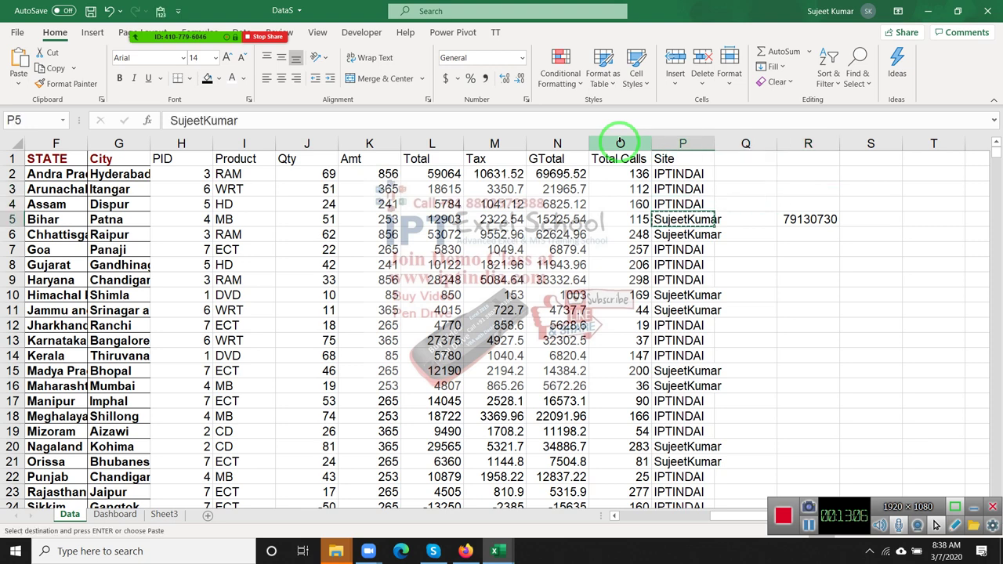
pyautogui.press('Right')
pyautogui.press('Right')
pyautogui.press('Up')
pyautogui.press('Up')
pyautogui.press('Return')
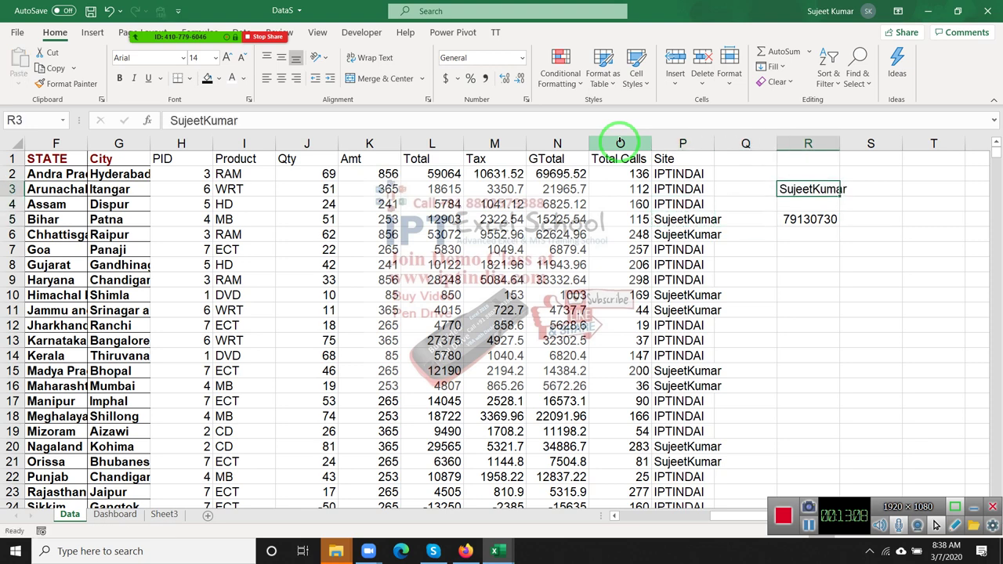
# Autofit column R so the full GTotal sum is visible
pyautogui.press('Down')
pyautogui.press('Down')
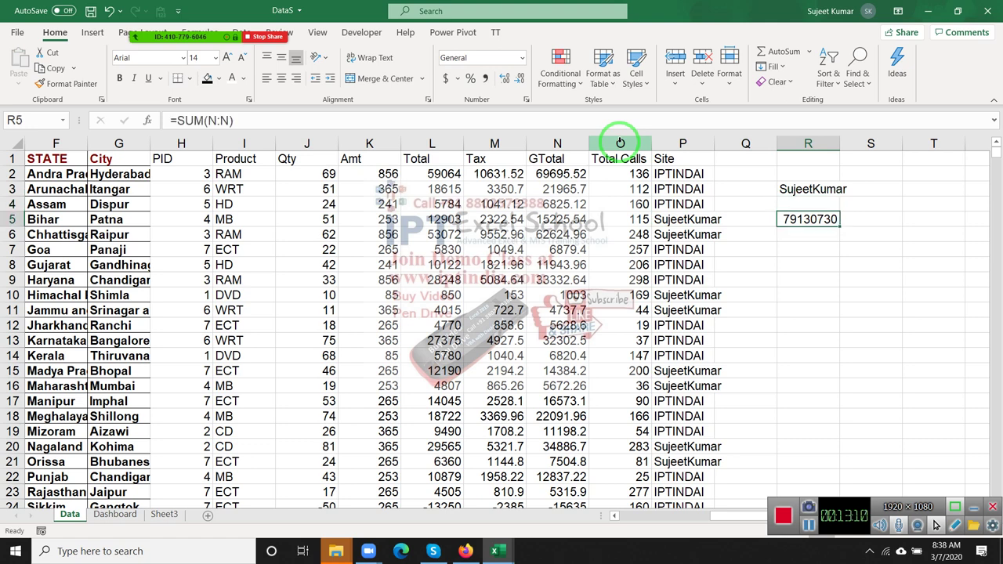
pyautogui.doubleClick(839, 143)
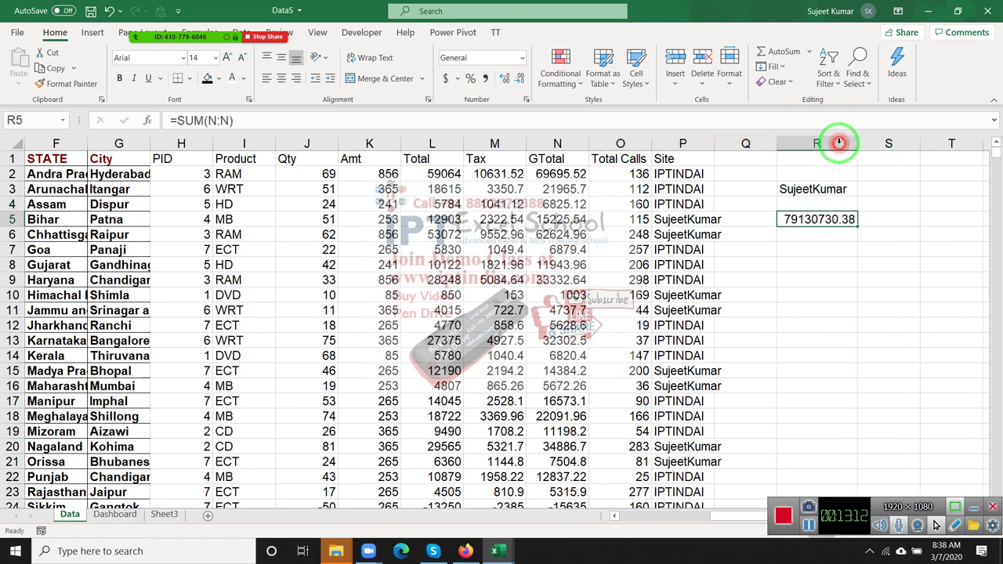
pyautogui.click(866, 189)
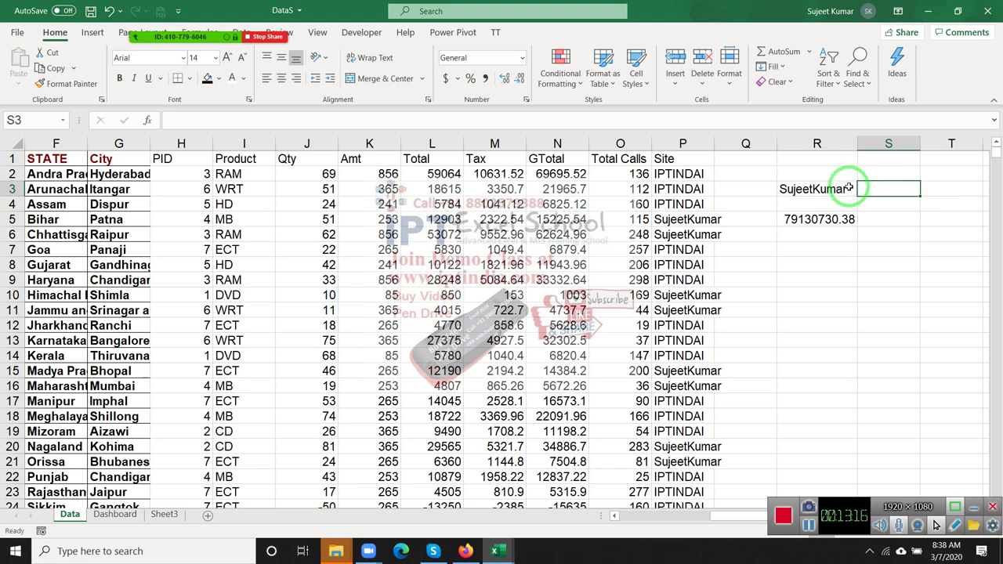
# Enter =SUMIF(P:P,R3,N:N) in S3 to sum GTotal for the R3 site, returning 30400827
pyautogui.write('=sum')
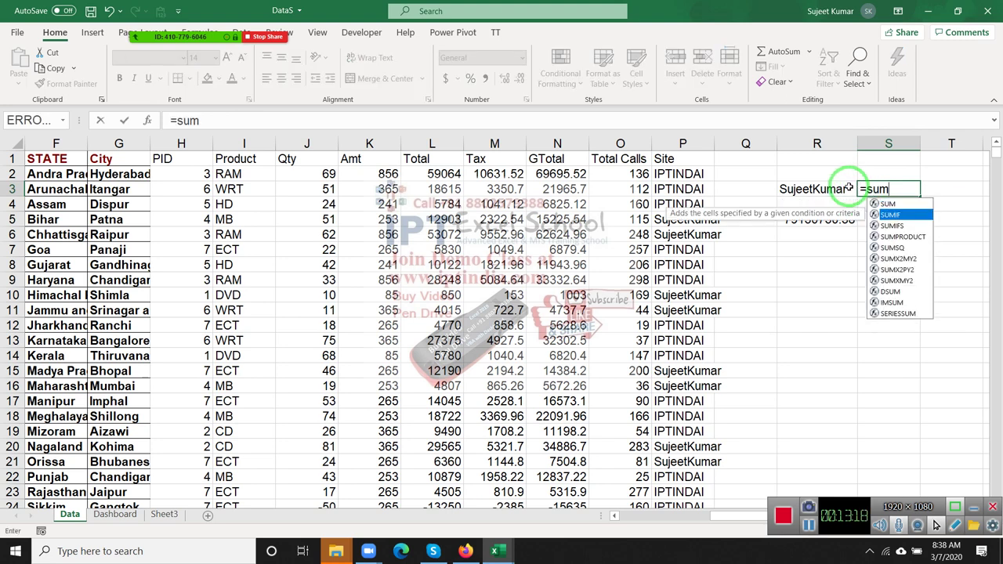
pyautogui.press('Down')
pyautogui.press('Tab')
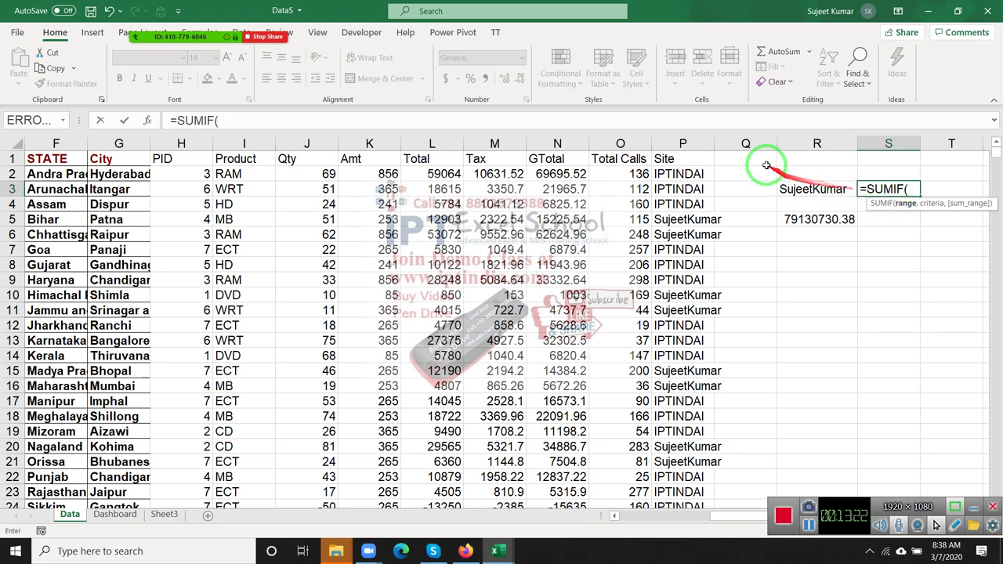
pyautogui.click(697, 144)
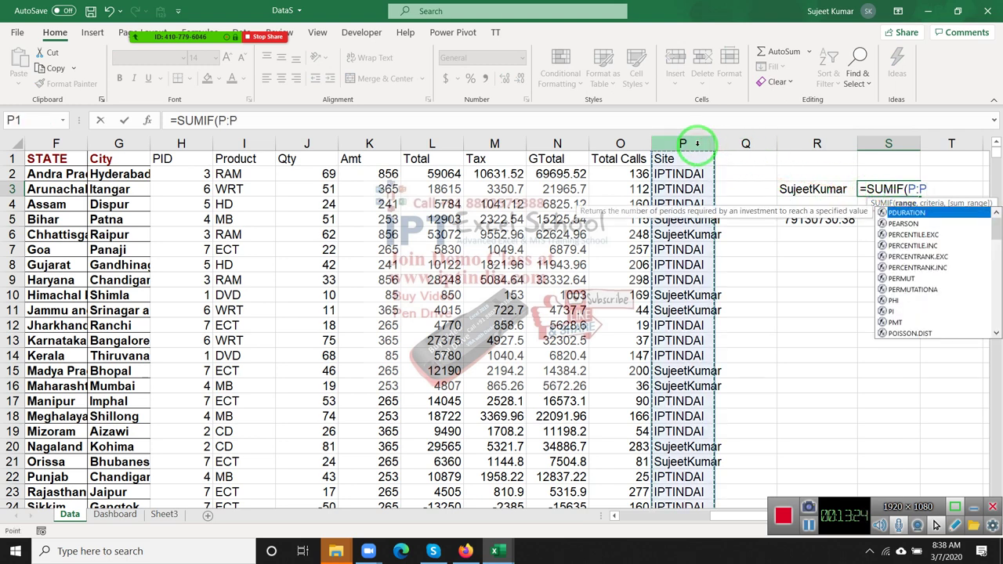
pyautogui.write(',')
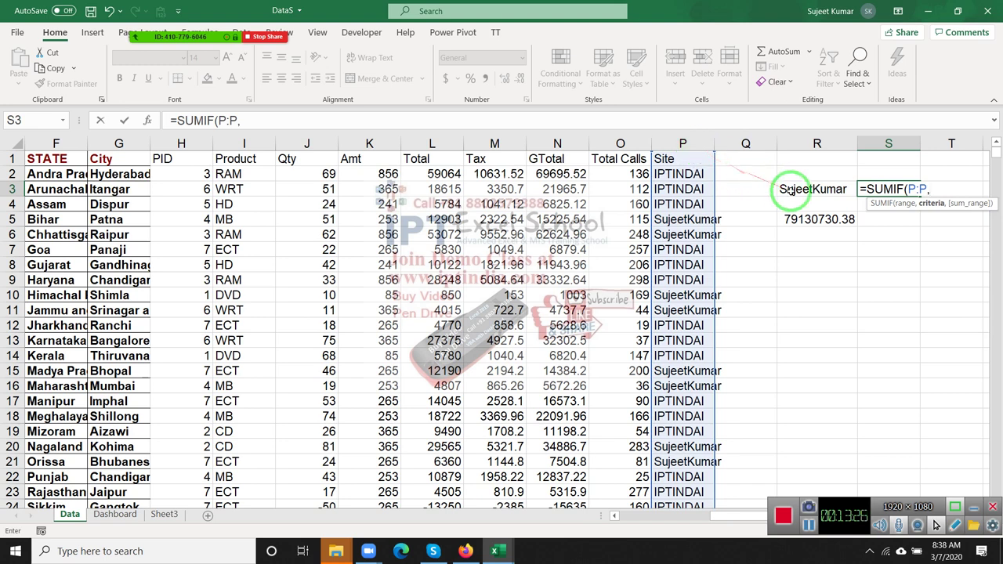
pyautogui.click(793, 196)
pyautogui.write(',')
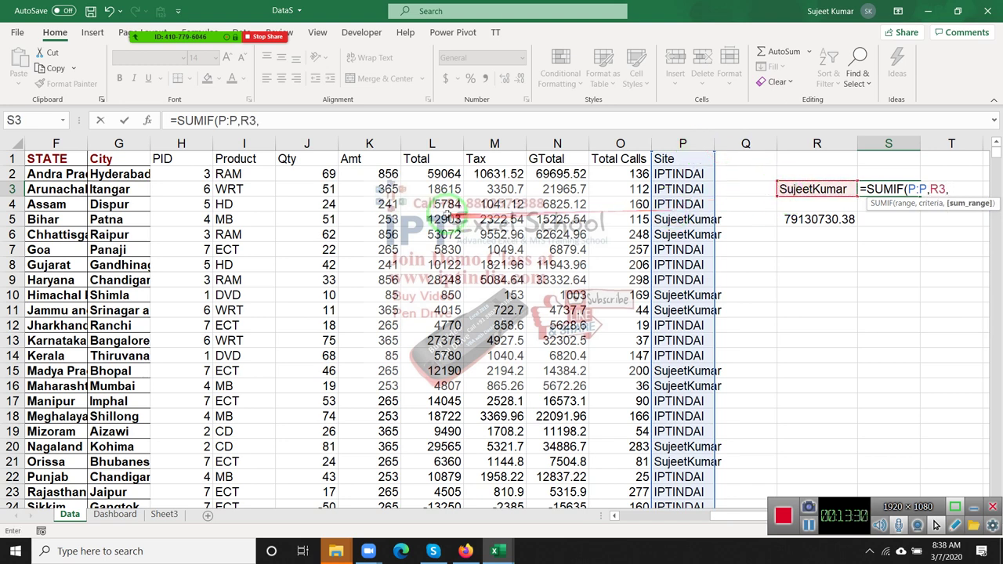
pyautogui.click(555, 144)
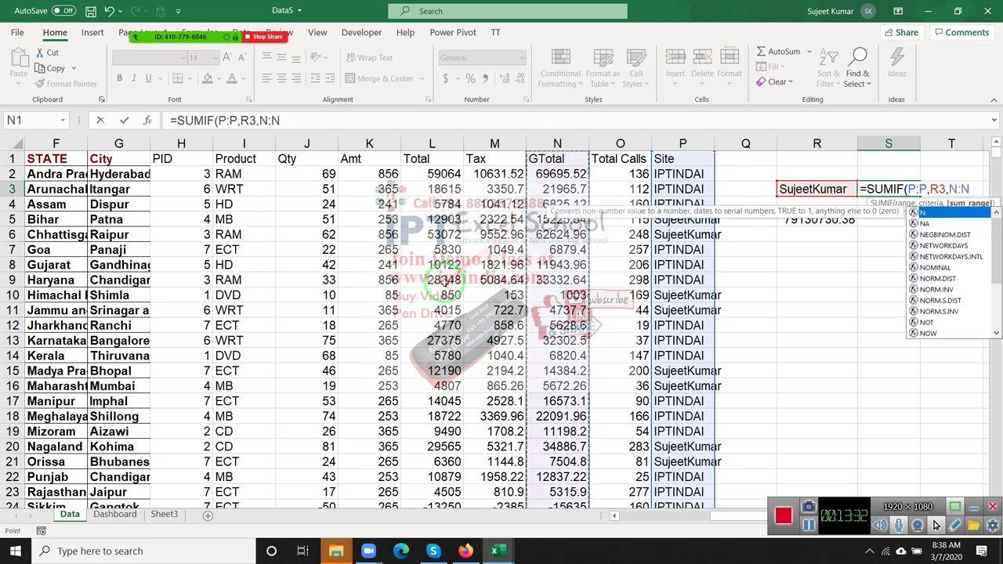
pyautogui.press('Return')
# Re-open and re-confirm the S3 SUMIF formula, checking the criteria name in R3
pyautogui.press('Up')
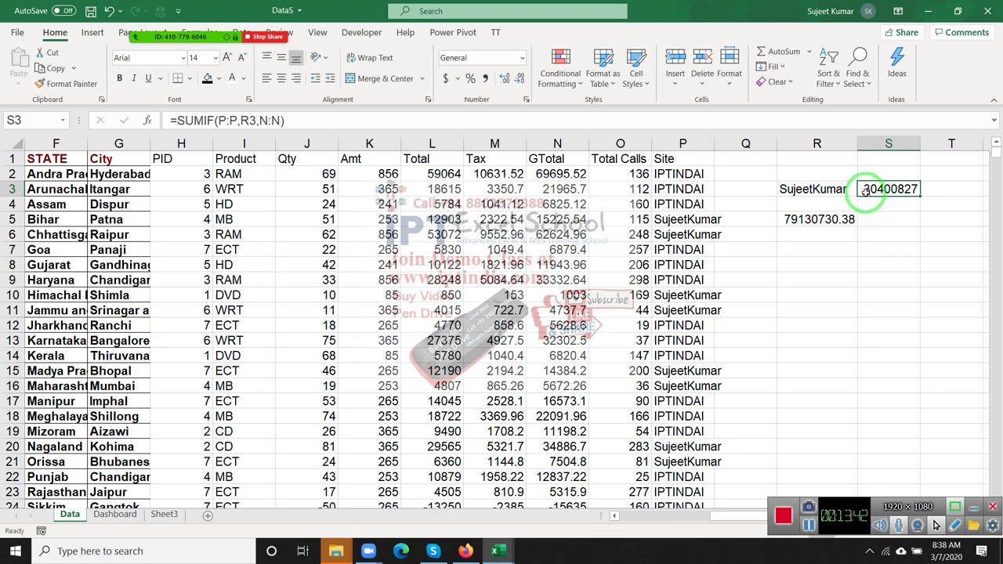
pyautogui.doubleClick(878, 200)
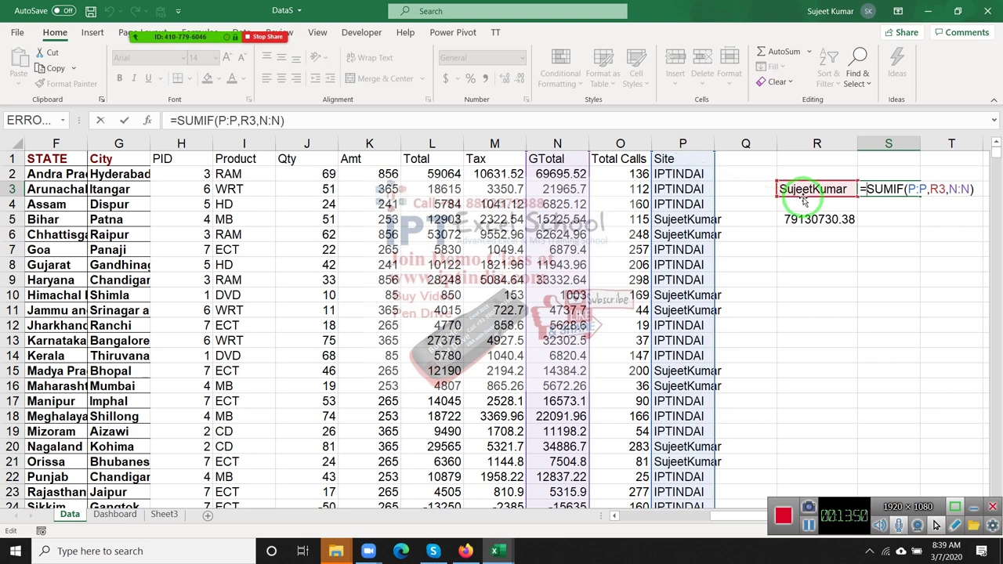
pyautogui.hotkey('ctrl', 'Return')
pyautogui.click(797, 199)
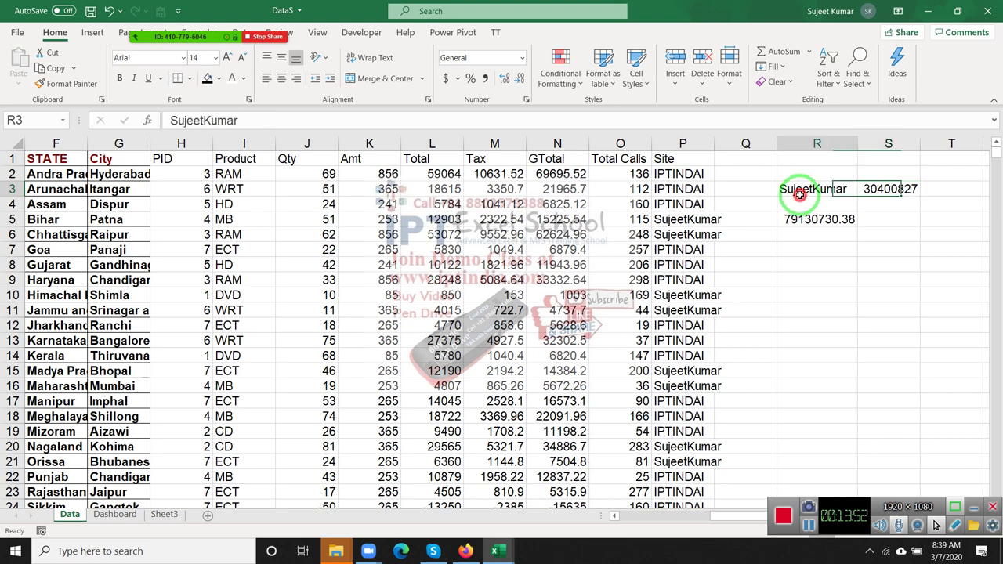
pyautogui.click(686, 161)
pyautogui.hotkey('ctrl', 'shift', ';')
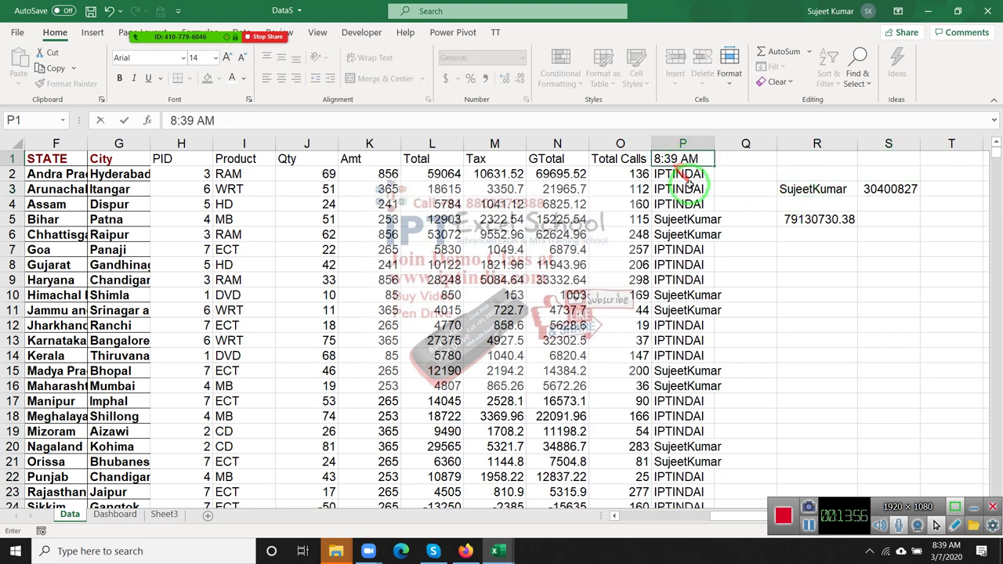
pyautogui.press('Escape')
pyautogui.hotkey('ctrl', 'shift', 'l')
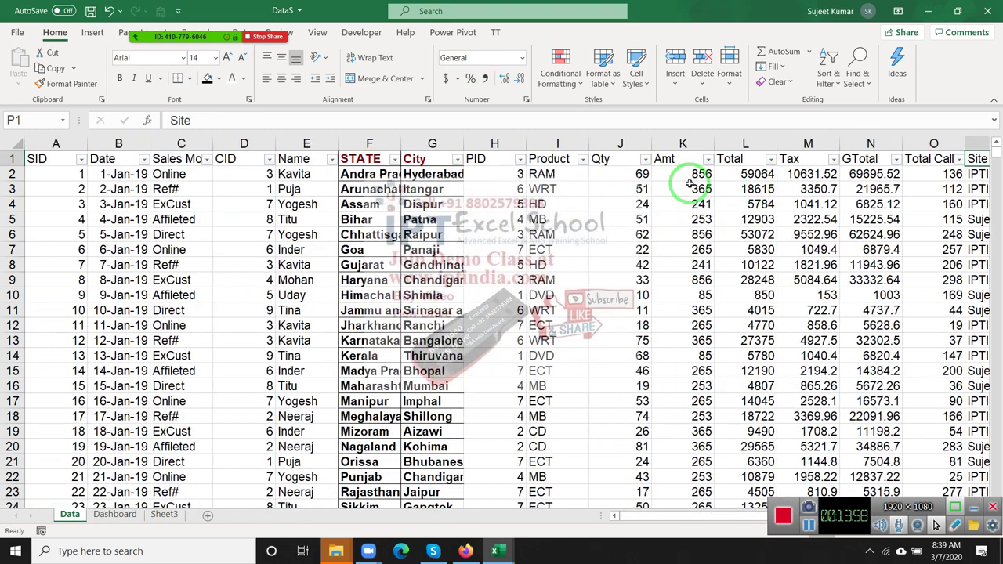
pyautogui.hotkey('ctrl', 'Right')
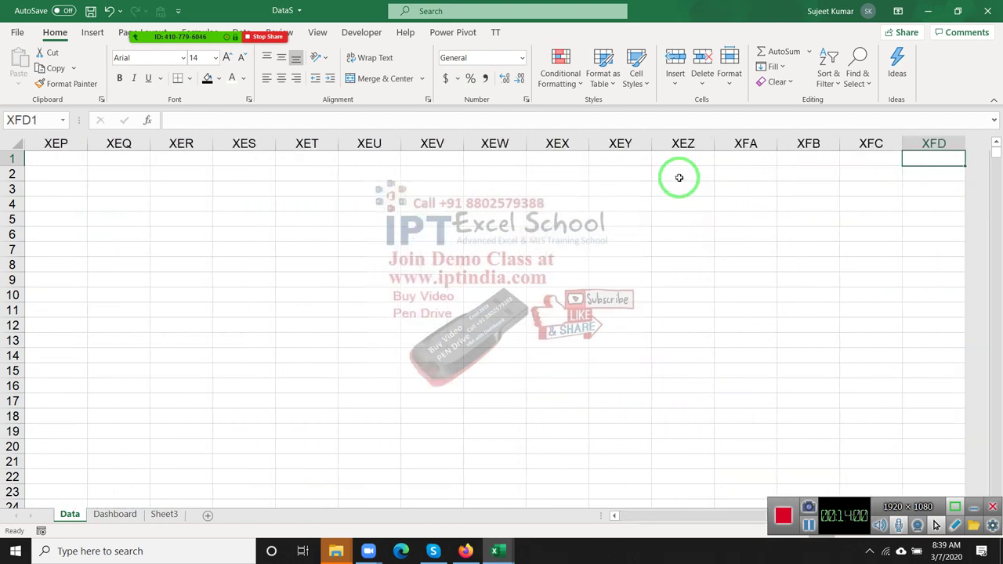
pyautogui.hotkey('ctrl', 'Left')
pyautogui.press('Left')
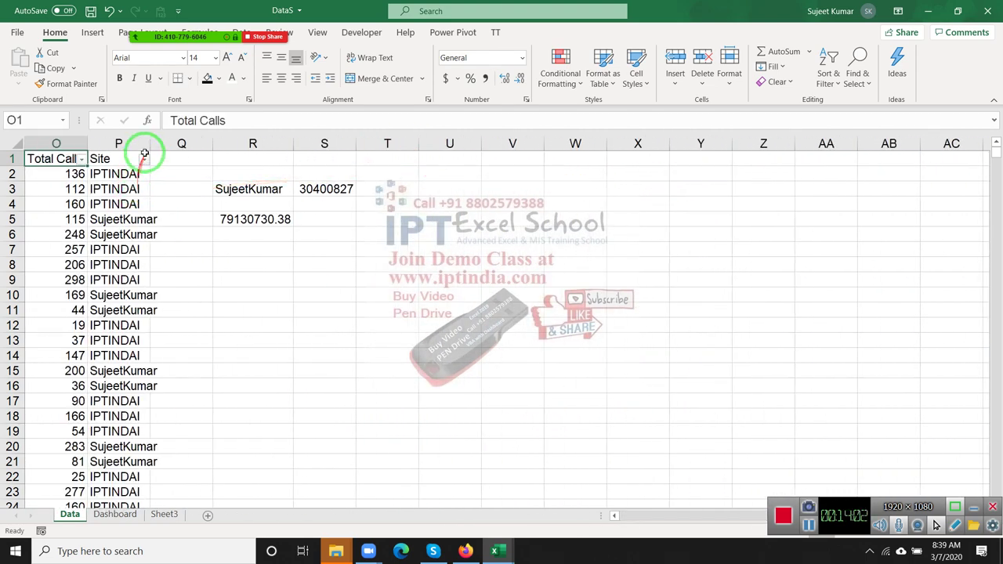
pyautogui.click(143, 159)
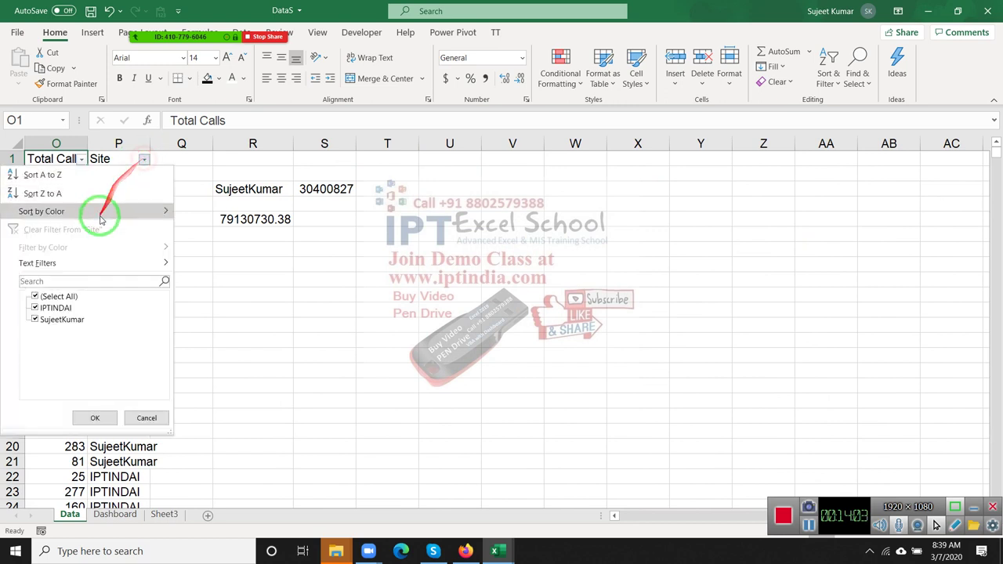
pyautogui.click(34, 296)
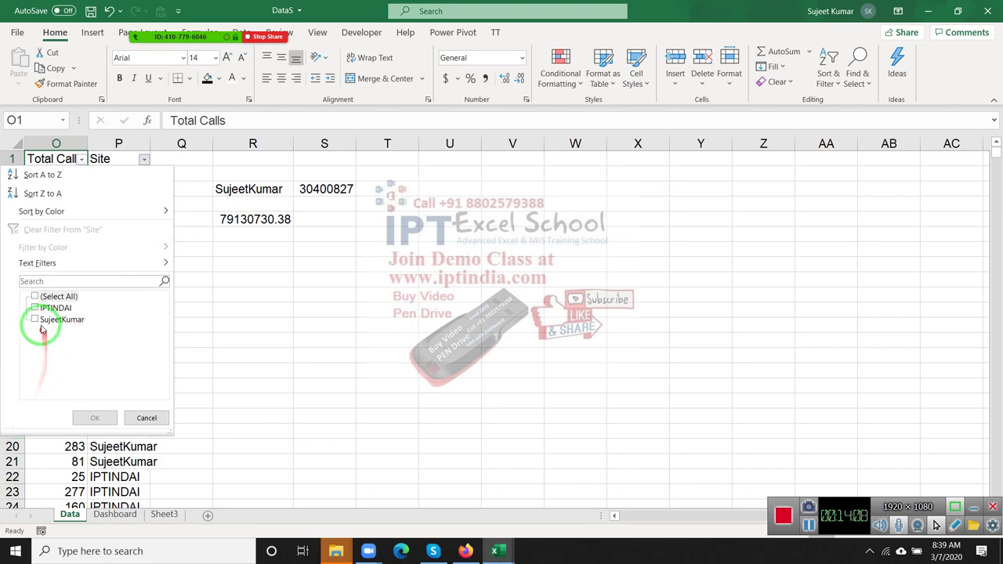
pyautogui.click(34, 319)
pyautogui.click(94, 418)
pyautogui.click(97, 295)
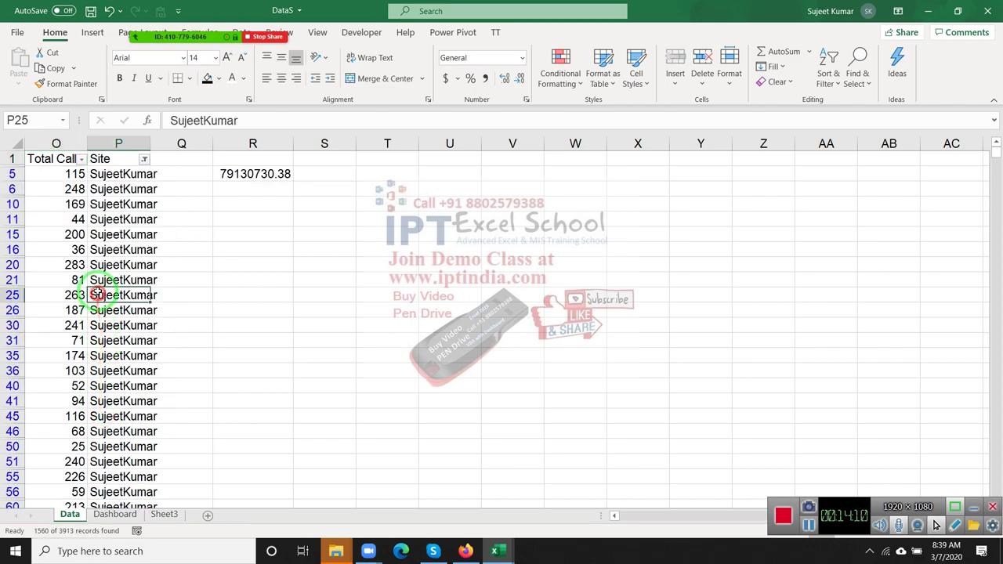
pyautogui.press('Home')
pyautogui.press('Right')
pyautogui.press('Right')
pyautogui.press('Right')
pyautogui.press('Right')
pyautogui.press('Right')
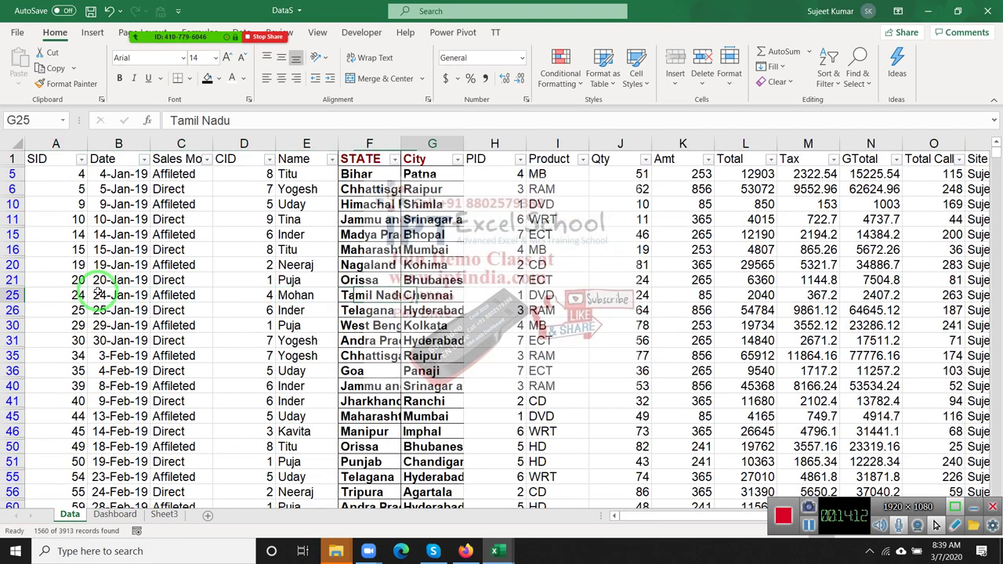
pyautogui.press('Right')
pyautogui.press('Right')
pyautogui.press('Right')
pyautogui.press('Right')
pyautogui.press('Right')
pyautogui.press('Right')
pyautogui.press('Right')
pyautogui.press('Right')
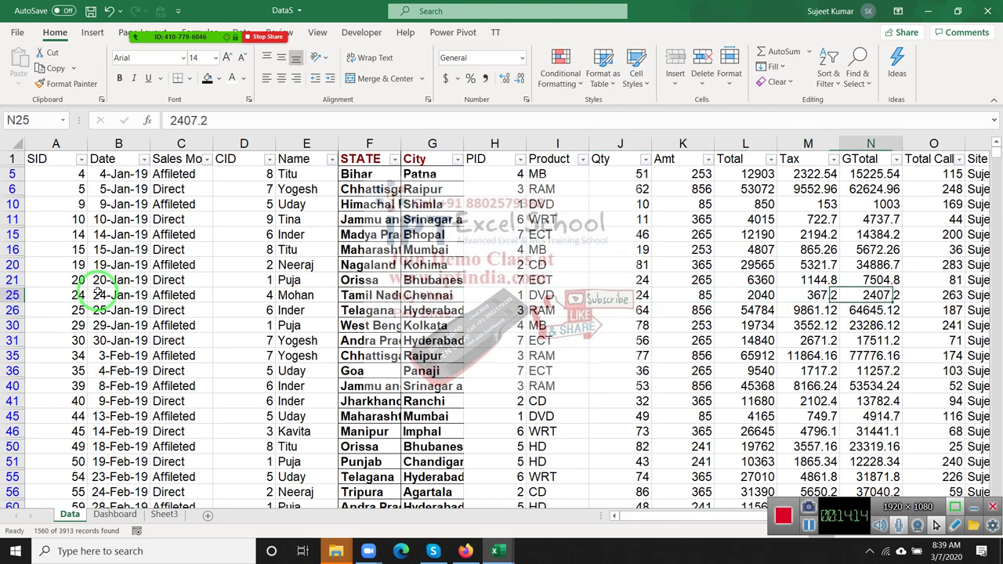
pyautogui.hotkey('ctrl', 'Up')
pyautogui.press('Down')
pyautogui.hotkey('ctrl', 'shift', 'Down')
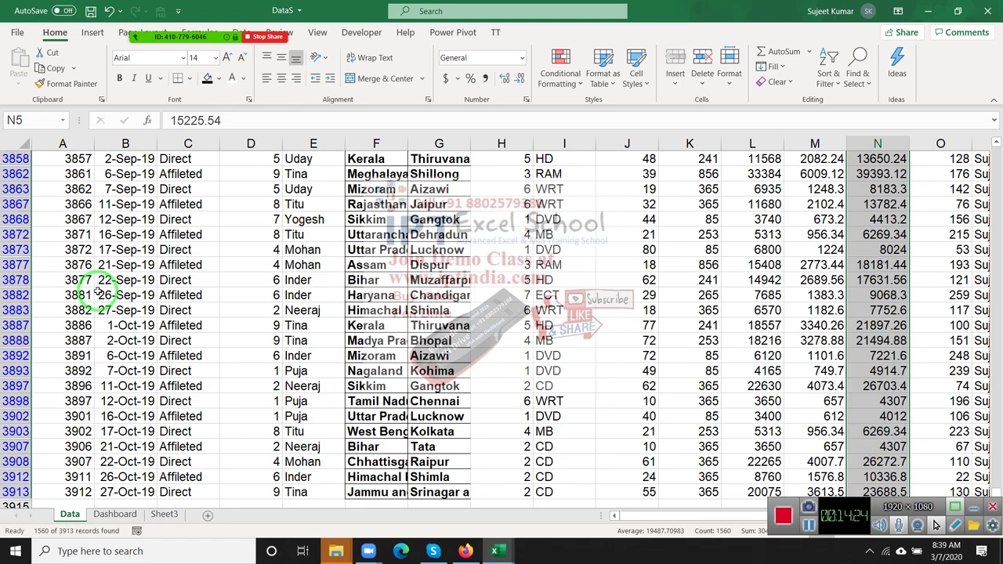
pyautogui.hotkey('ctrl', 'Up')
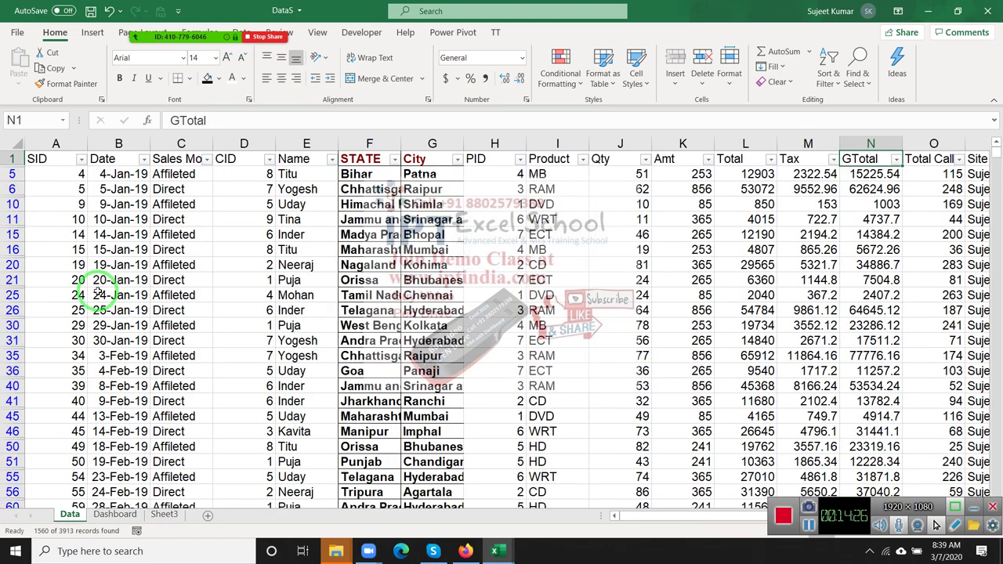
pyautogui.hotkey('ctrl', 'shift', 'l')
pyautogui.hotkey('ctrl', 'Right')
pyautogui.press('Right')
pyautogui.press('Right')
pyautogui.press('Right')
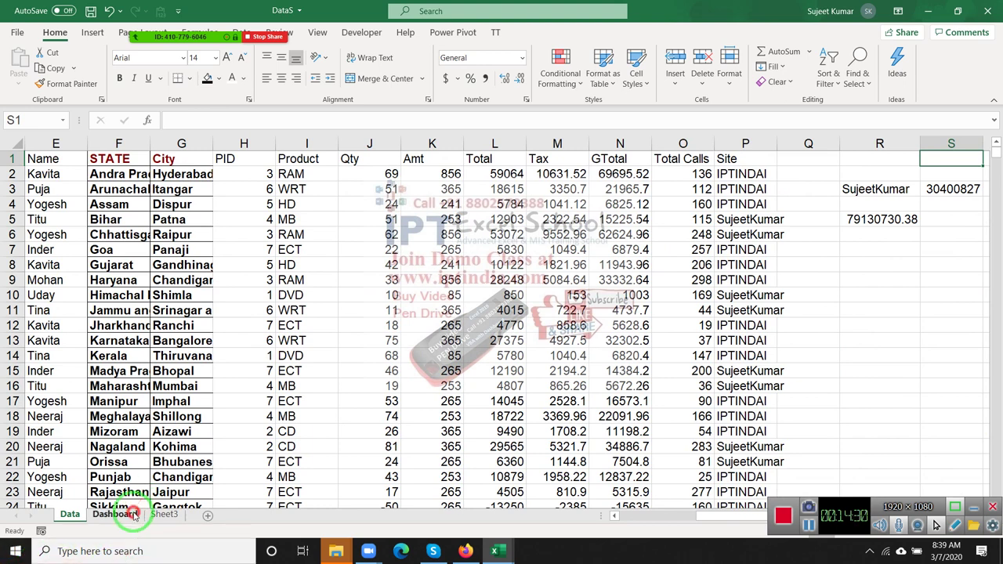
# On the Dashboard, select J7:K7 and begin a custom '#' number format in Format Cells
pyautogui.click(114, 514)
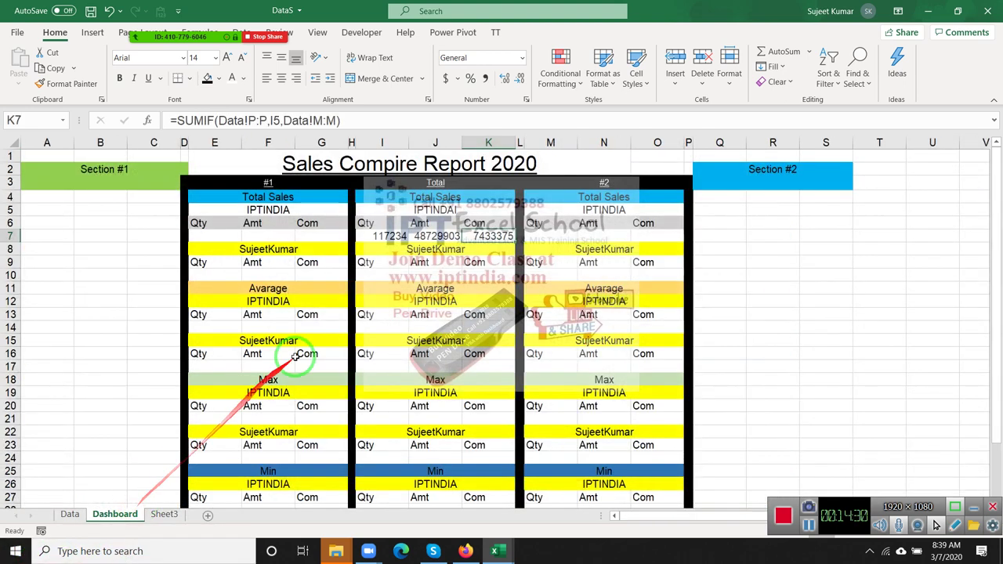
pyautogui.click(457, 233)
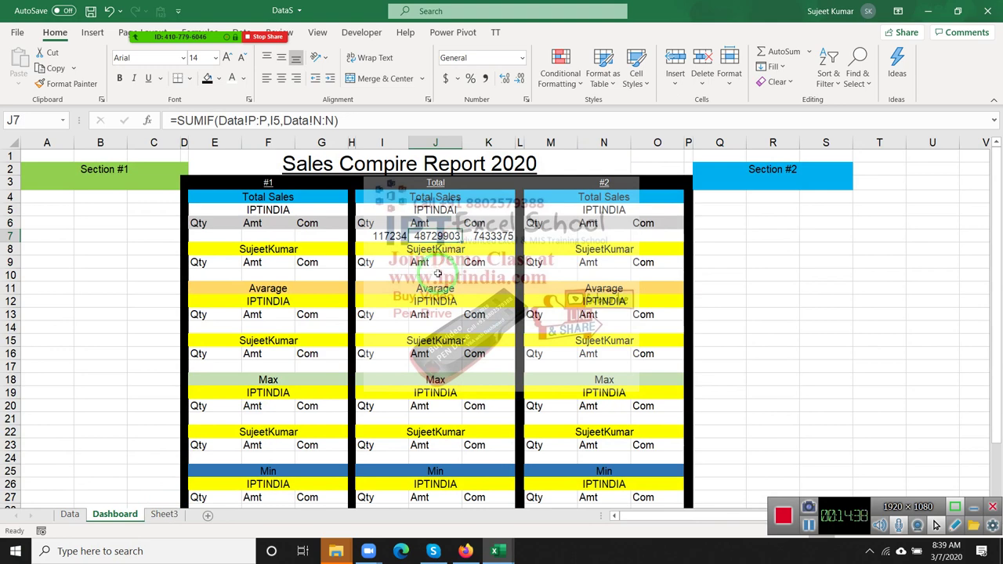
pyautogui.click(444, 236)
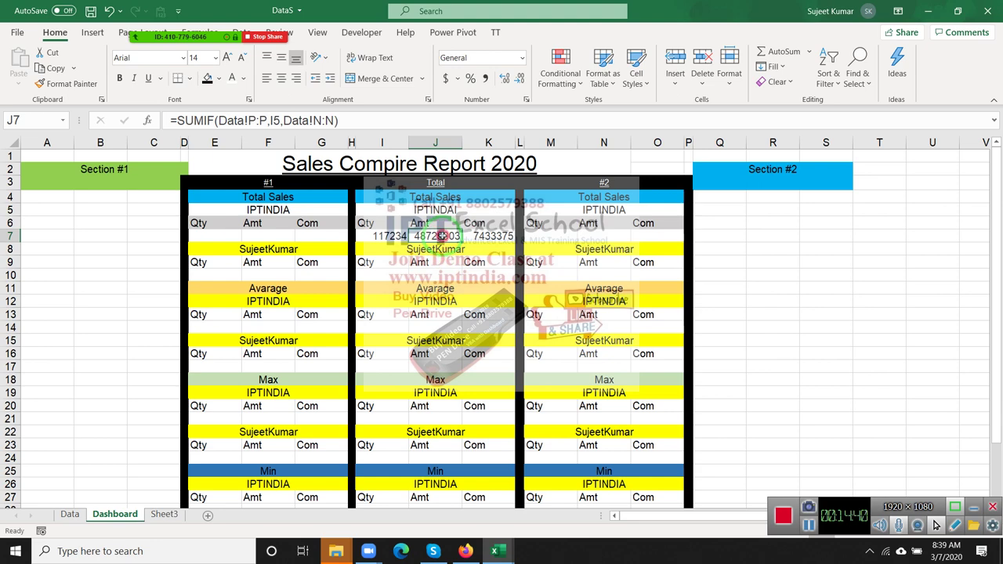
pyautogui.moveTo(443, 236); pyautogui.dragTo(465, 237)
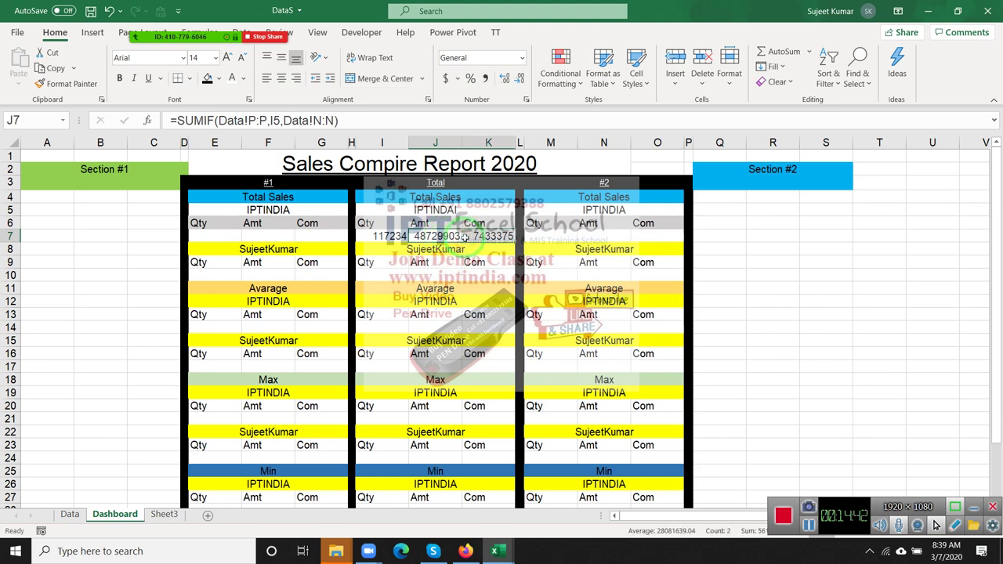
pyautogui.rightClick(465, 236)
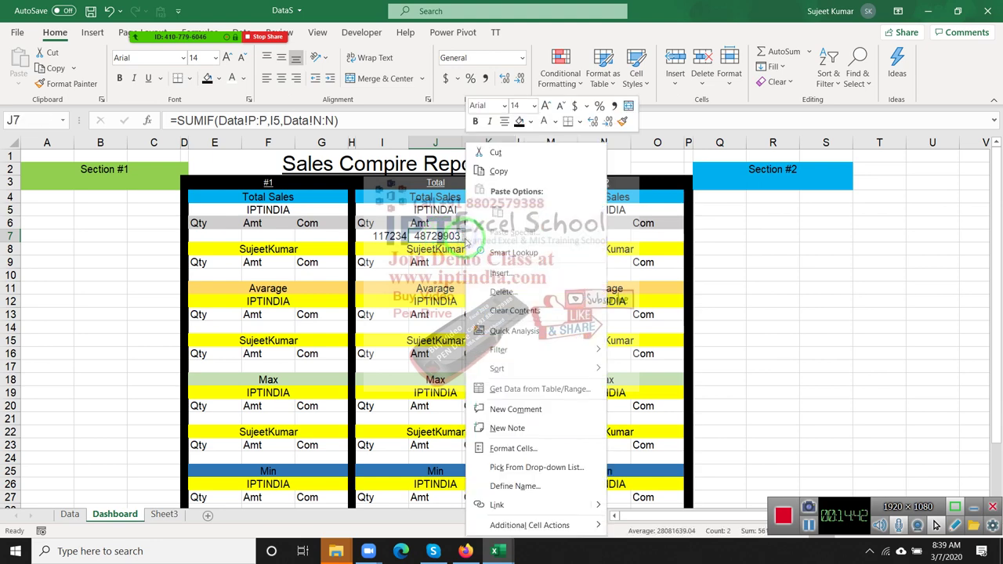
pyautogui.click(530, 455)
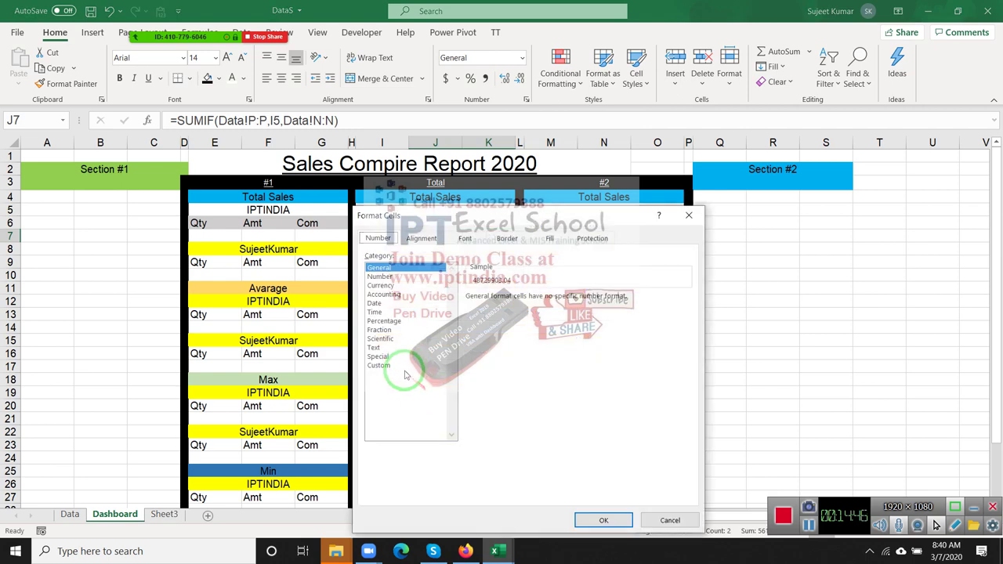
pyautogui.click(378, 365)
pyautogui.click(492, 308)
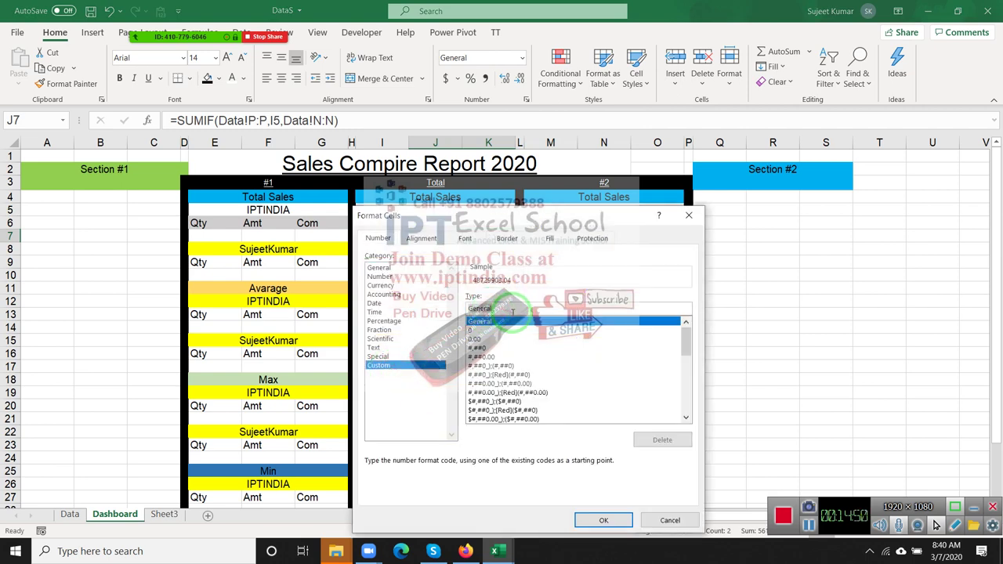
pyautogui.write('#')
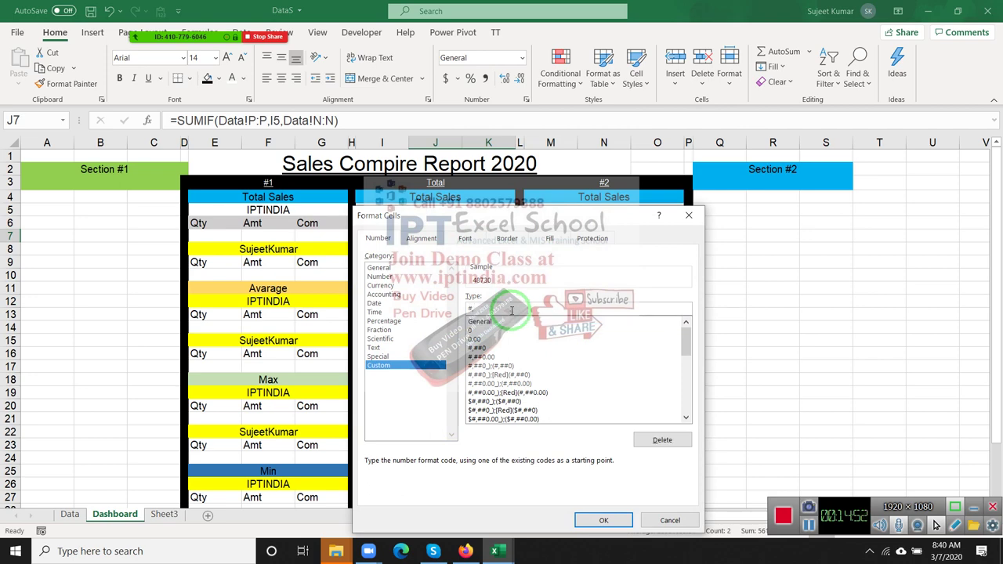
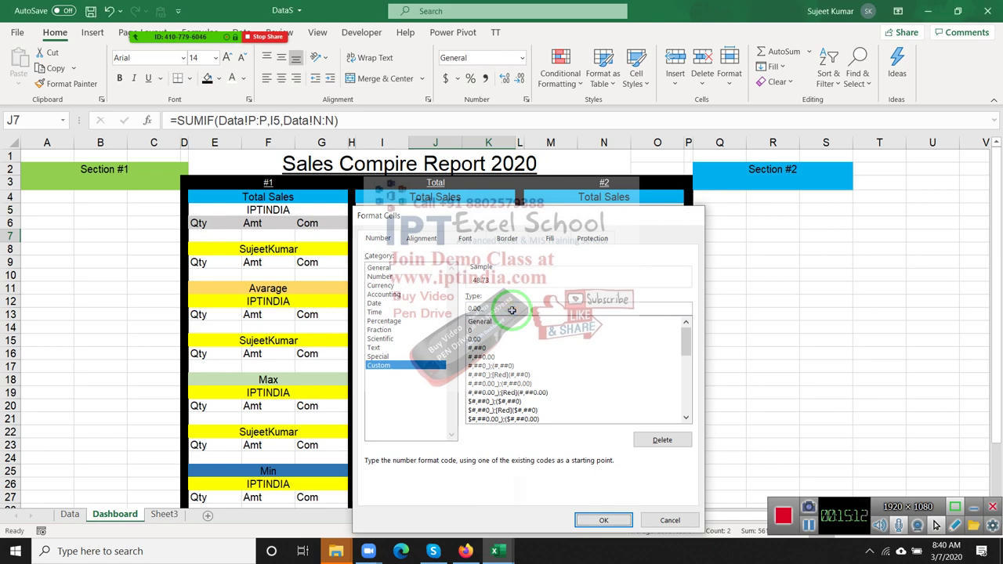
# Apply the custom number format and select the row-7 Qty, Amt and Com results I7:K7
pyautogui.press('Return')
pyautogui.press('Down')
pyautogui.press('Up')
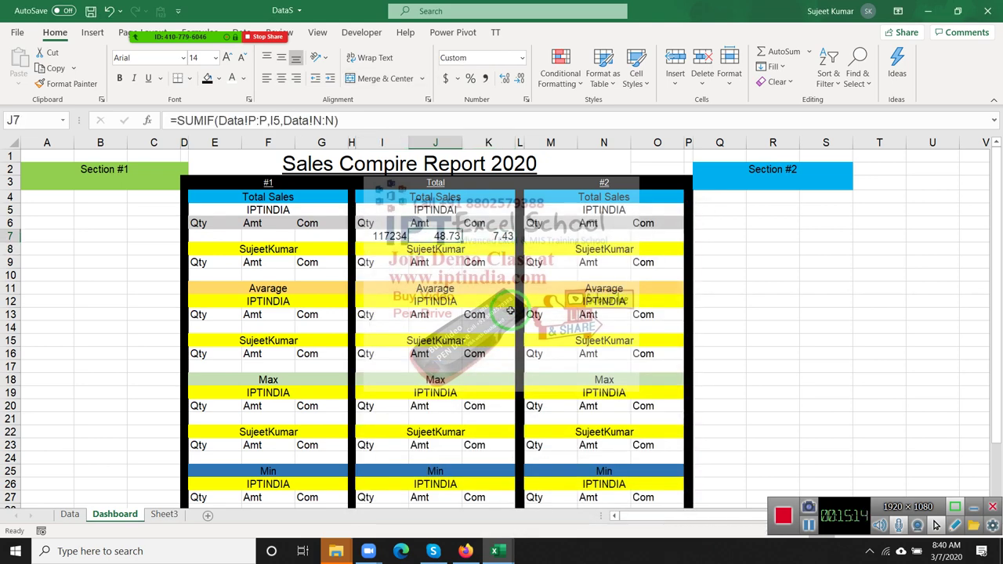
pyautogui.press('Right')
pyautogui.press('Left')
pyautogui.hotkey('shift', 'Right')
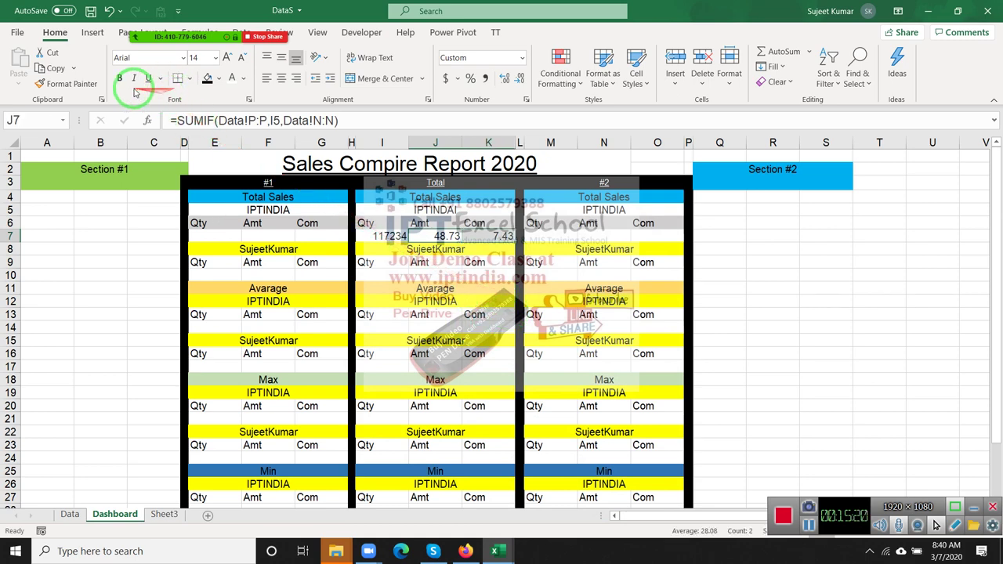
pyautogui.moveTo(140, 89); pyautogui.dragTo(283, 184)
pyautogui.click(390, 235)
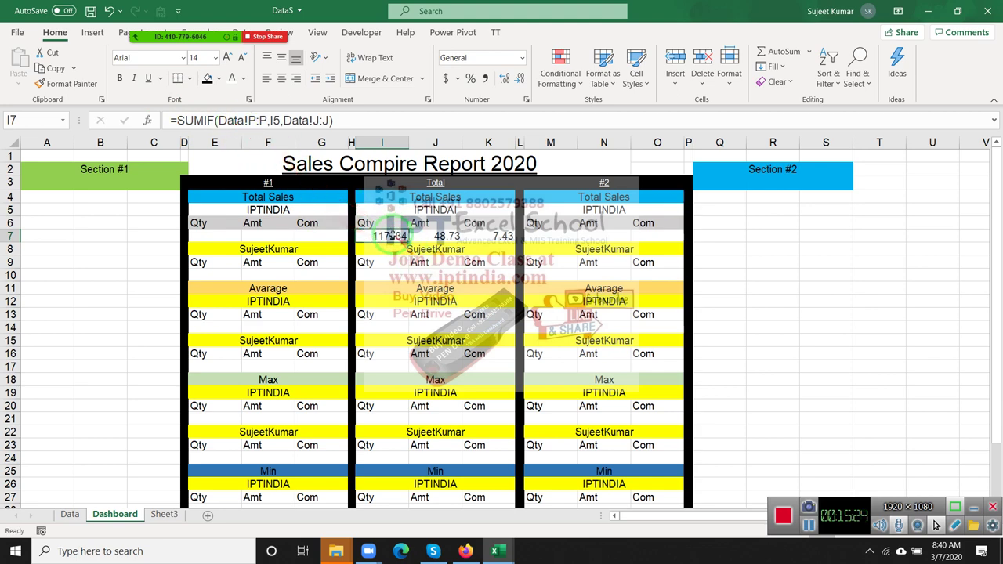
pyautogui.moveTo(386, 235); pyautogui.dragTo(470, 233)
# Copy the I7:K7 SUMIF formulas into rows 10 and 14
pyautogui.hotkey('ctrl', 'c')
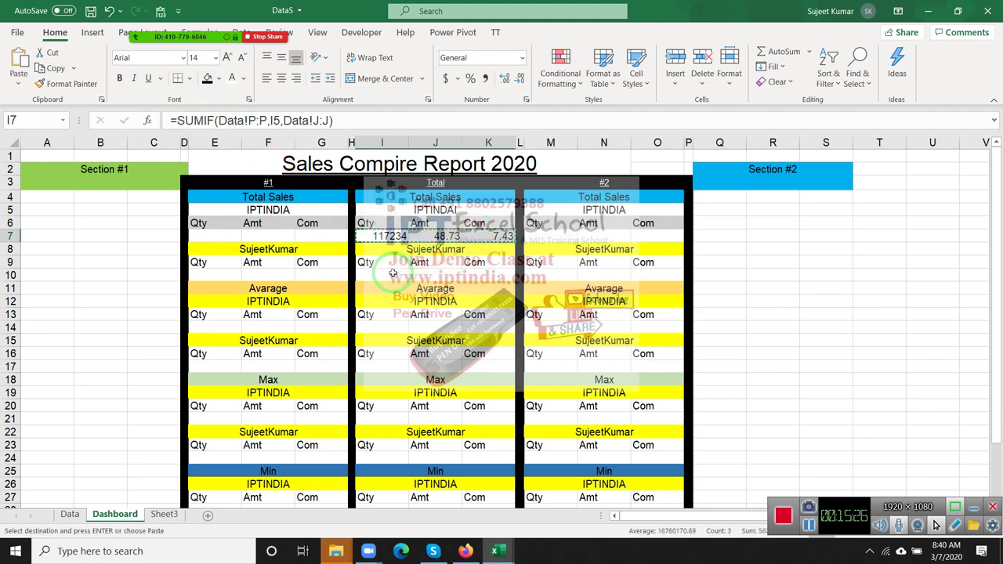
pyautogui.click(394, 272)
pyautogui.hotkey('ctrl', 'v')
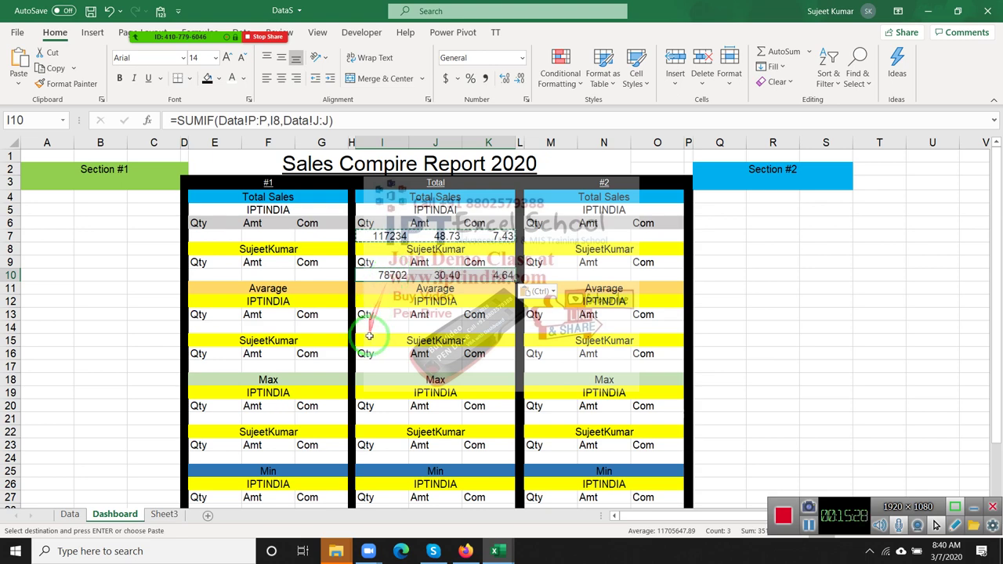
pyautogui.click(374, 325)
pyautogui.hotkey('ctrl', 'v')
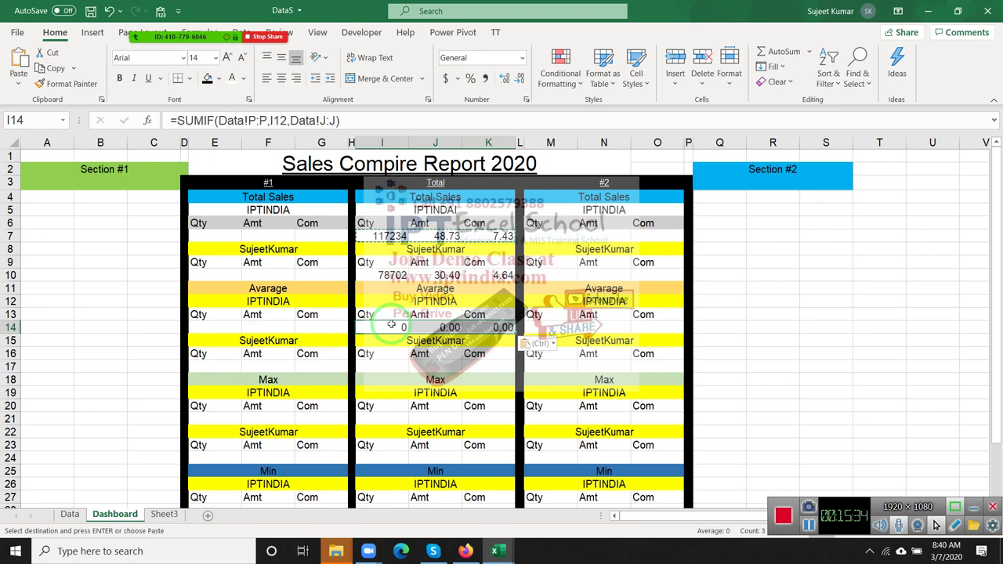
pyautogui.press('Escape')
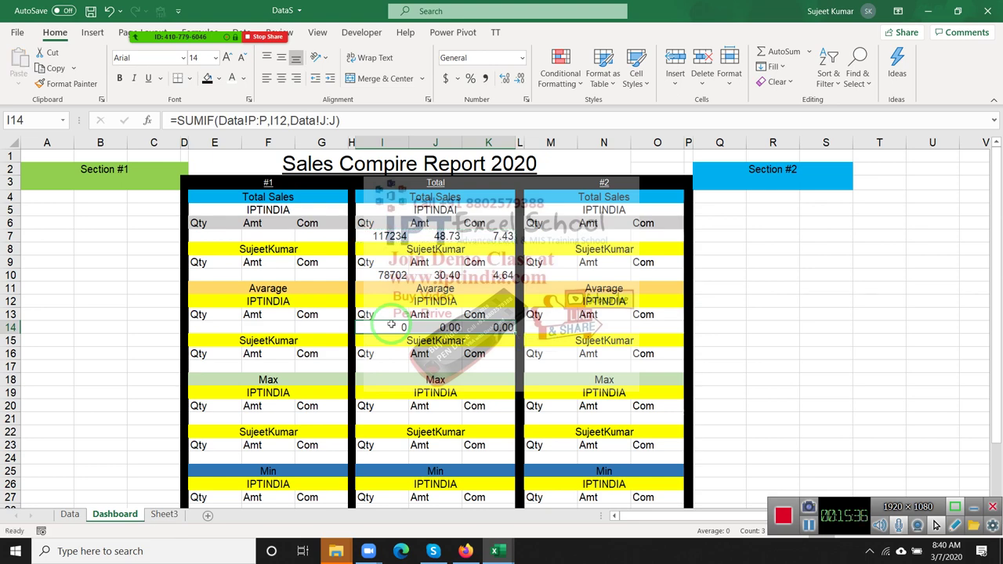
# Check the pasted formulas in rows 10 and 14, then select I10:K10
pyautogui.press('Up')
pyautogui.press('Up')
pyautogui.press('Up')
pyautogui.press('Up')
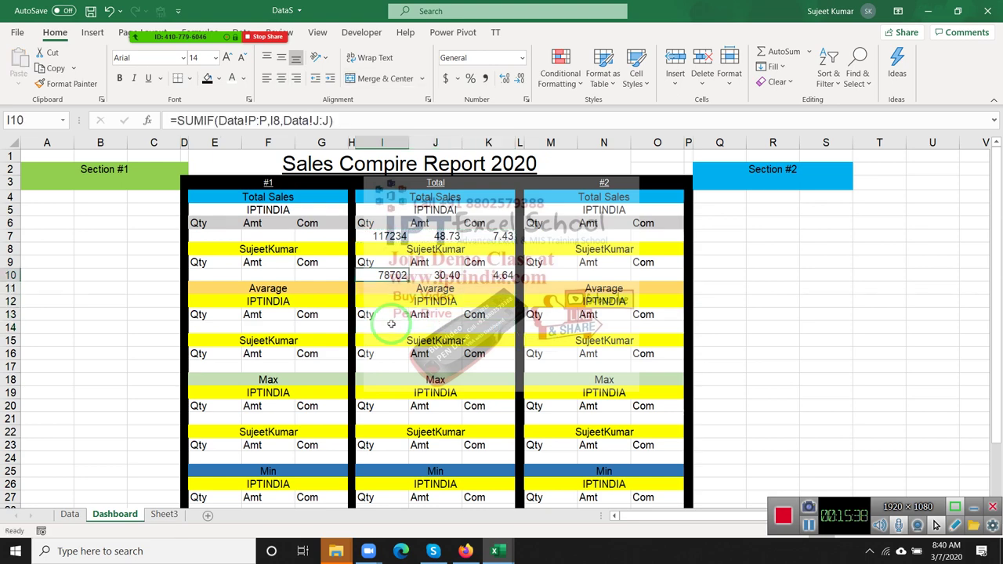
pyautogui.press('Right')
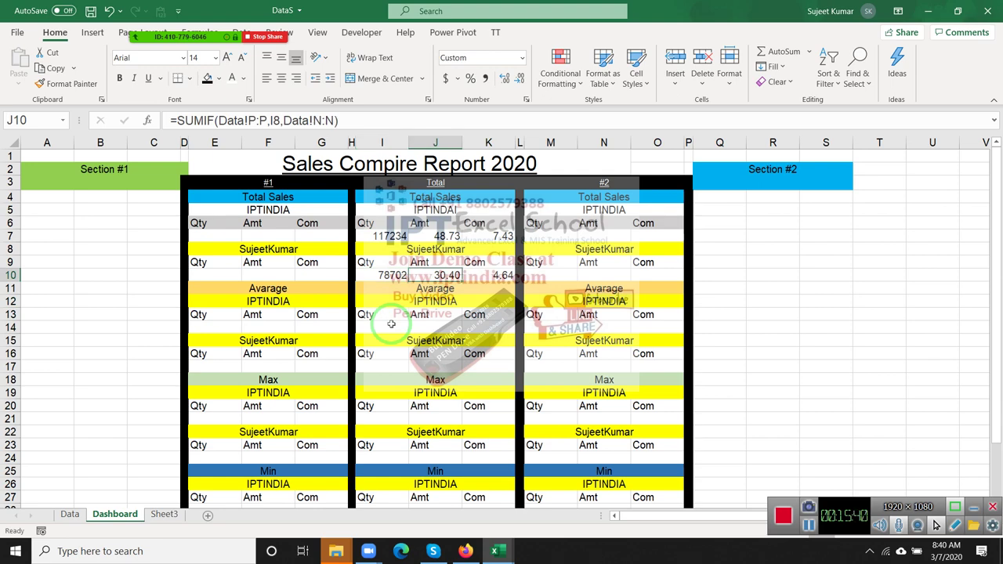
pyautogui.press('Down')
pyautogui.press('Down')
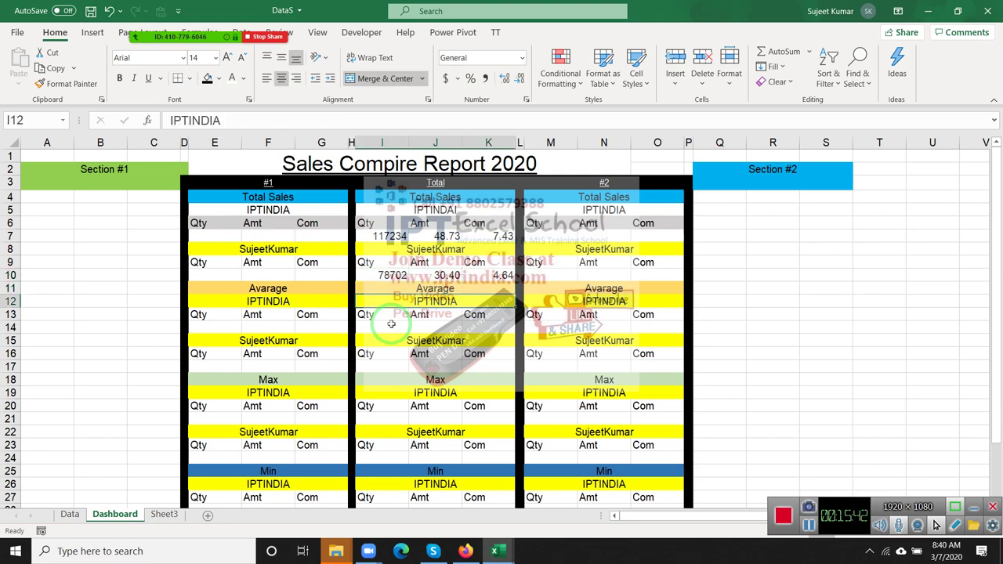
pyautogui.press('Down')
pyautogui.press('Down')
pyautogui.press('Left')
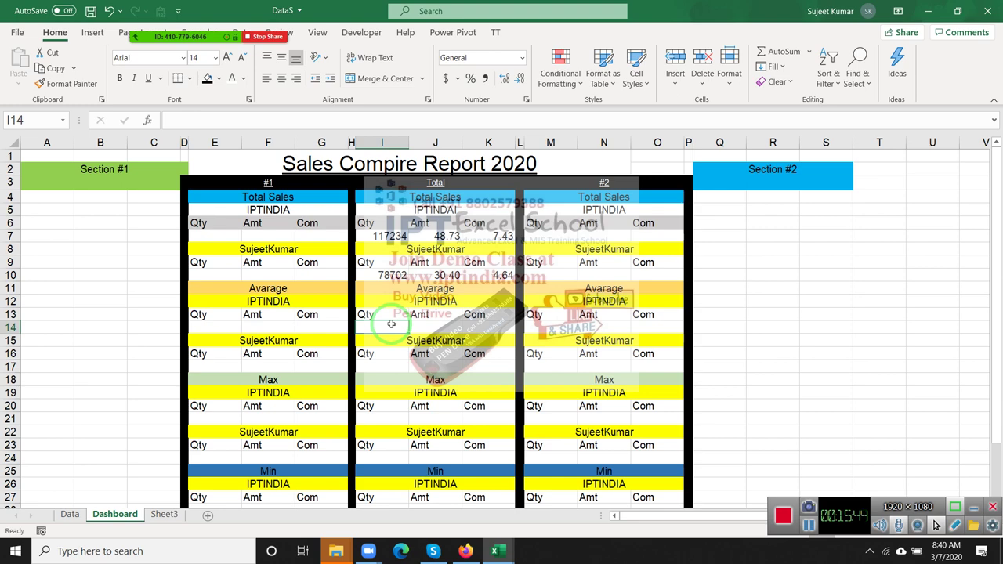
pyautogui.write('=')
pyautogui.press('Escape')
pyautogui.press('Up')
pyautogui.press('Up')
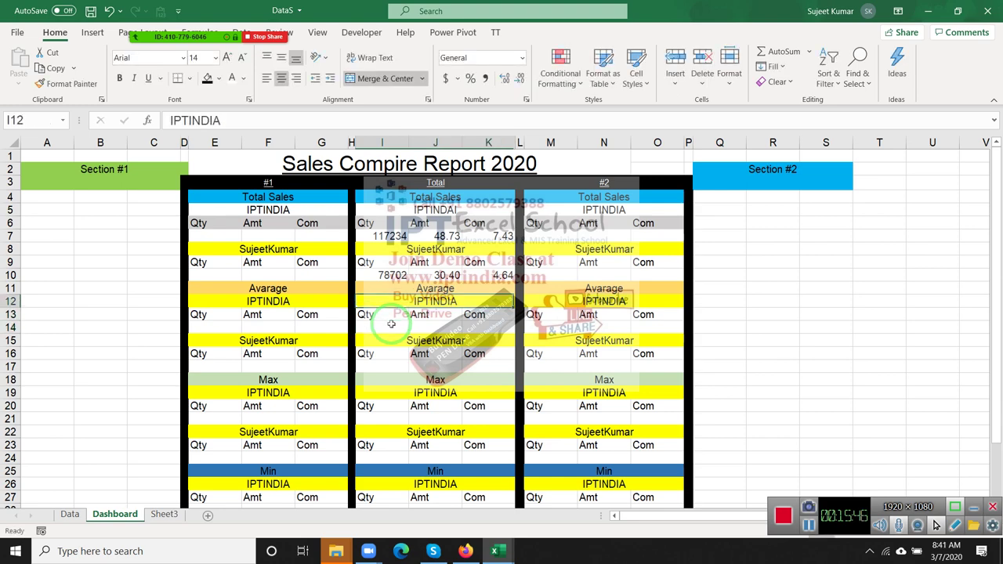
pyautogui.press('Up')
pyautogui.press('Up')
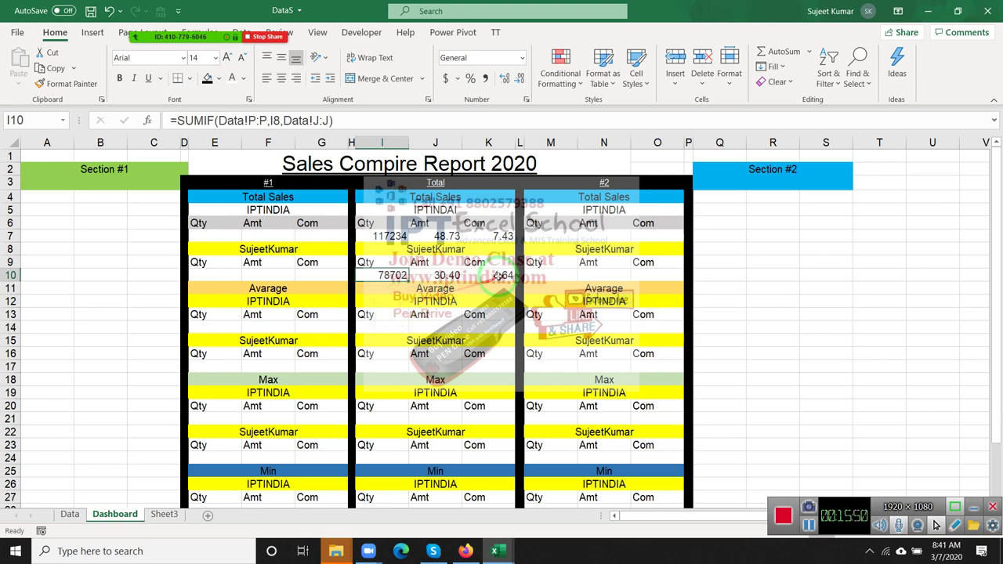
pyautogui.hotkey('shift', 'Right')
pyautogui.hotkey('shift', 'Right')
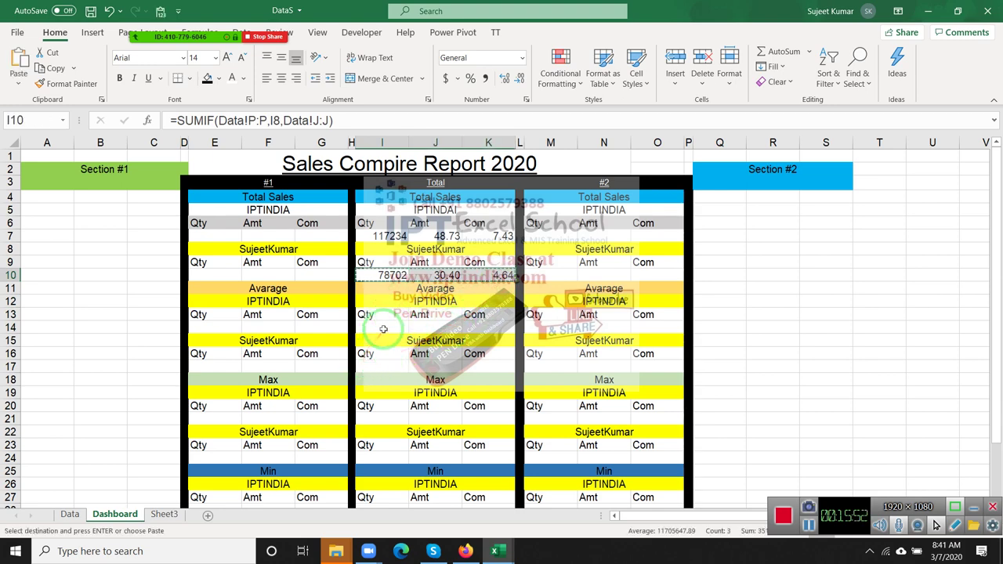
# Paste the row-10 Qty formula into I14 and re-commit it there
pyautogui.hotkey('ctrl', 'c')
pyautogui.click(382, 329)
pyautogui.hotkey('ctrl', 'v')
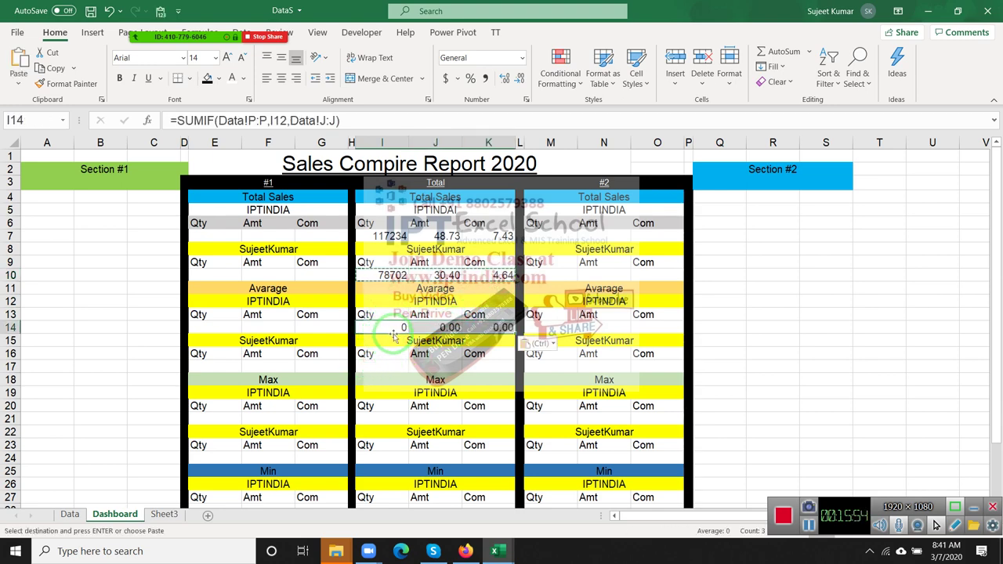
pyautogui.doubleClick(388, 330)
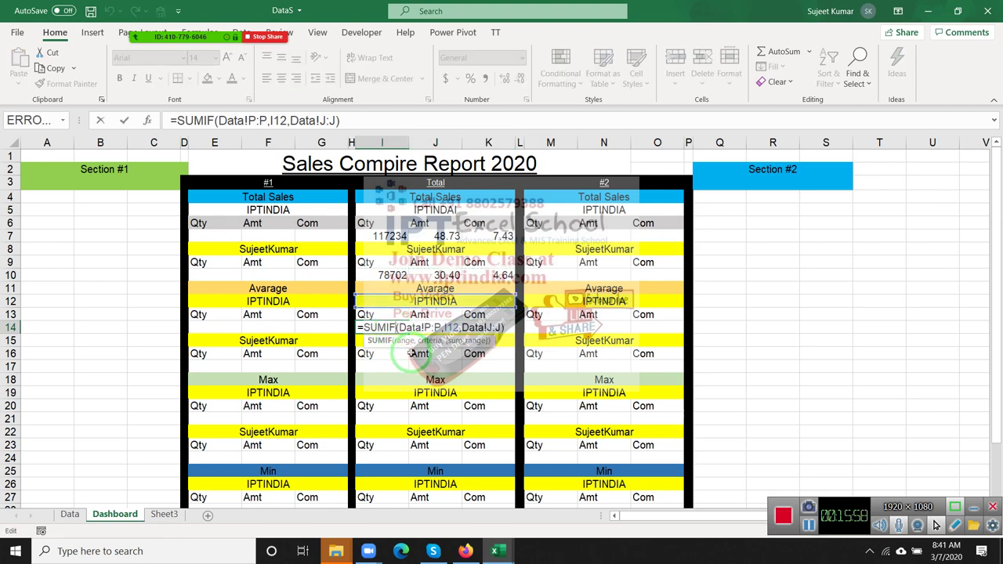
pyautogui.hotkey('ctrl', 'Return')
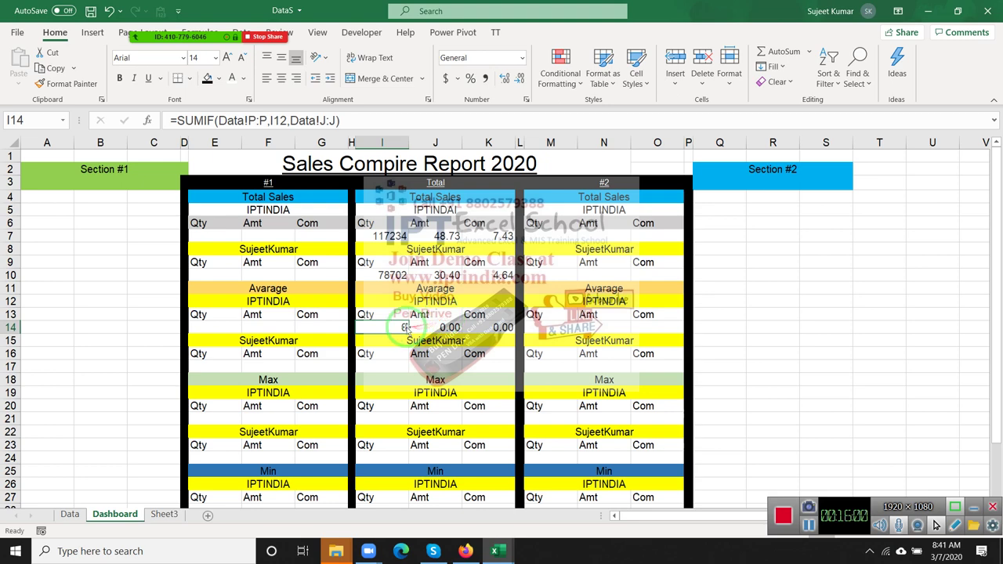
pyautogui.doubleClick(405, 327)
pyautogui.hotkey('ctrl', 'Return')
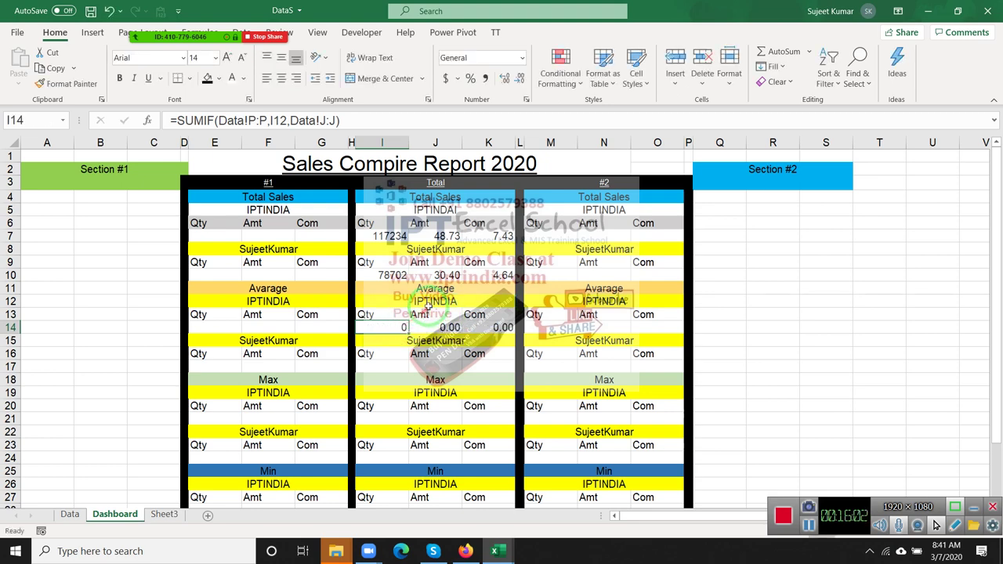
# Compare the I5 label, respell the I12 label as IPTINDAI, then go to Sheet3
pyautogui.click(431, 210)
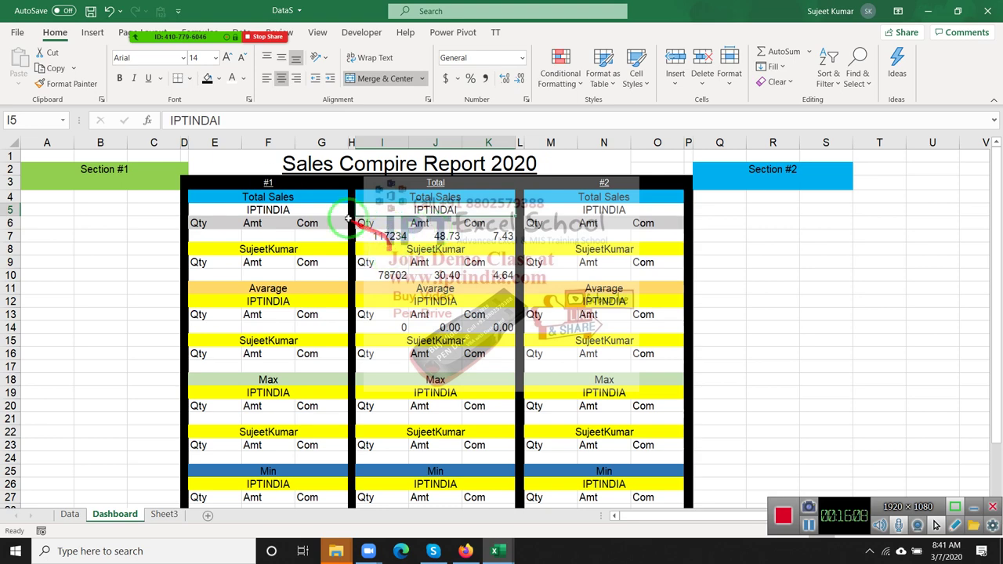
pyautogui.doubleClick(206, 120)
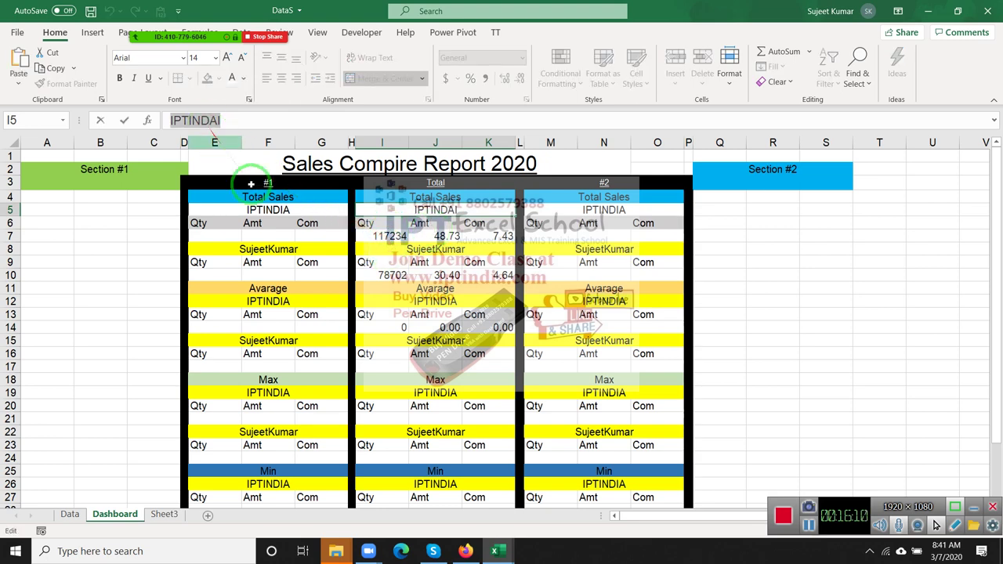
pyautogui.press('Escape')
pyautogui.click(398, 298)
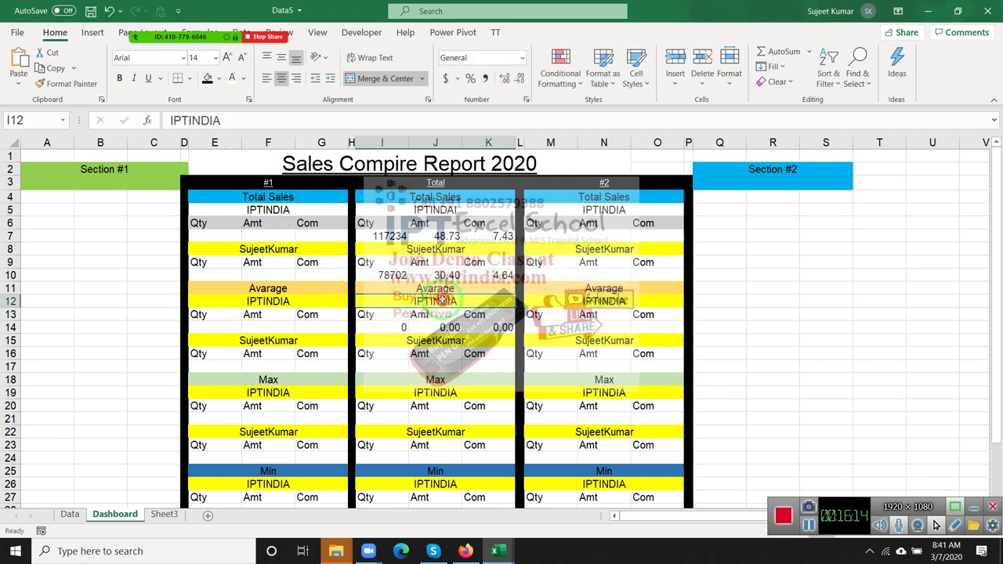
pyautogui.doubleClick(444, 298)
pyautogui.press('BackSpace')
pyautogui.press('BackSpace')
pyautogui.write('AI')
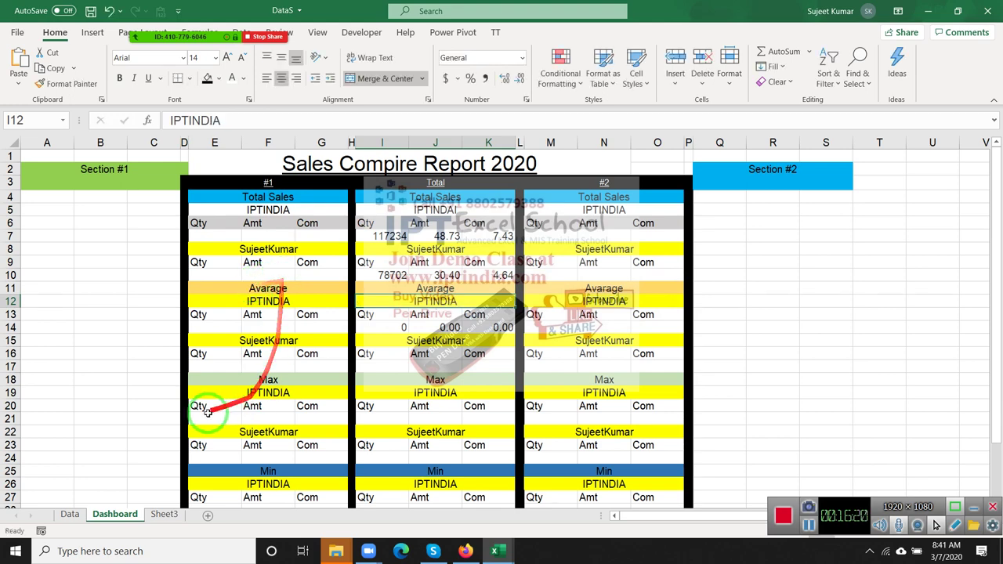
pyautogui.click(163, 514)
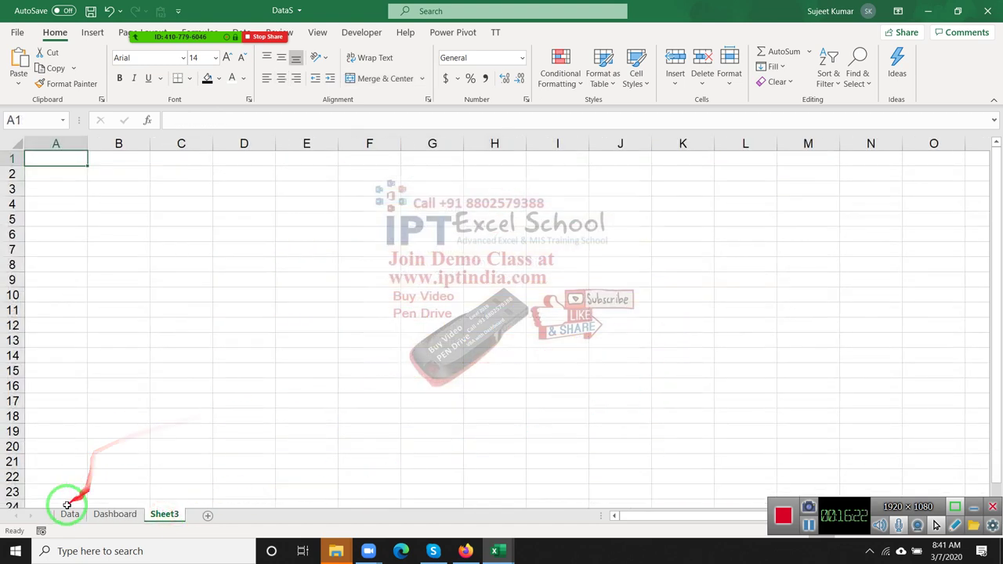
# Replace every IPTINDAI in Data column P with IPTINDIA (2353 replacements), then return to Dashboard
pyautogui.click(70, 514)
pyautogui.click(750, 190)
pyautogui.click(750, 174)
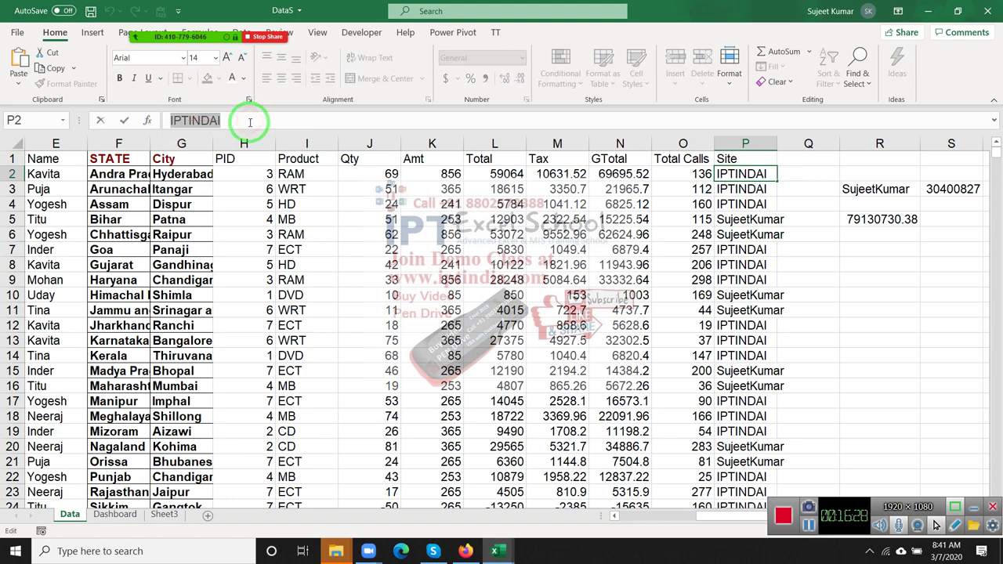
pyautogui.click(760, 138)
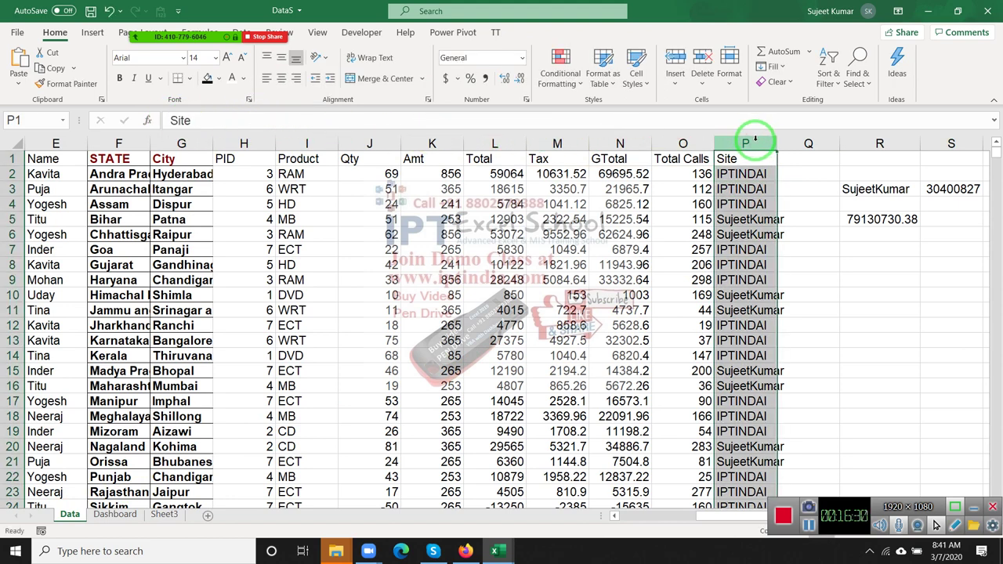
pyautogui.hotkey('ctrl', 'f')
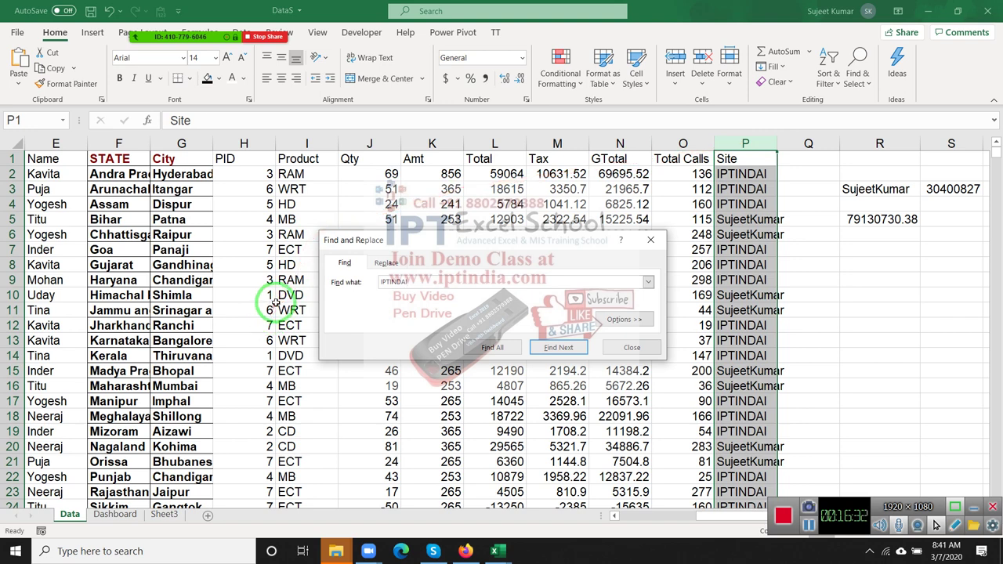
pyautogui.click(385, 263)
pyautogui.click(392, 284)
pyautogui.write('IPTINDIA')
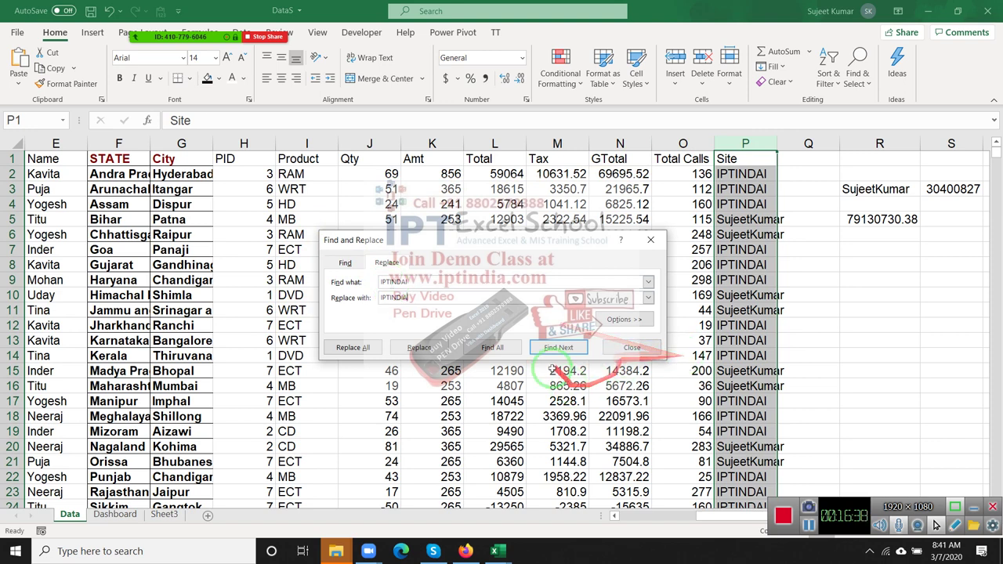
pyautogui.click(354, 347)
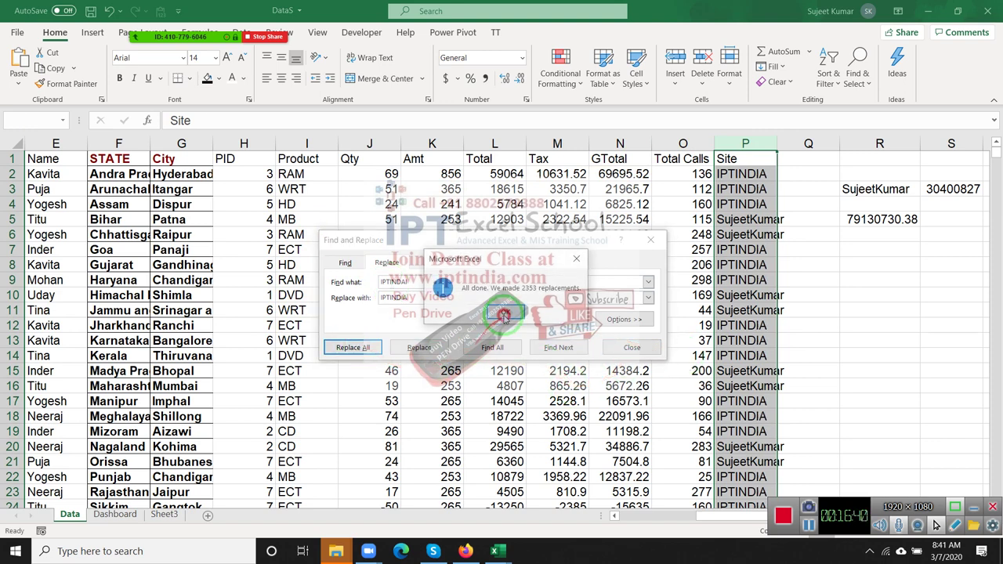
pyautogui.click(506, 311)
pyautogui.click(632, 347)
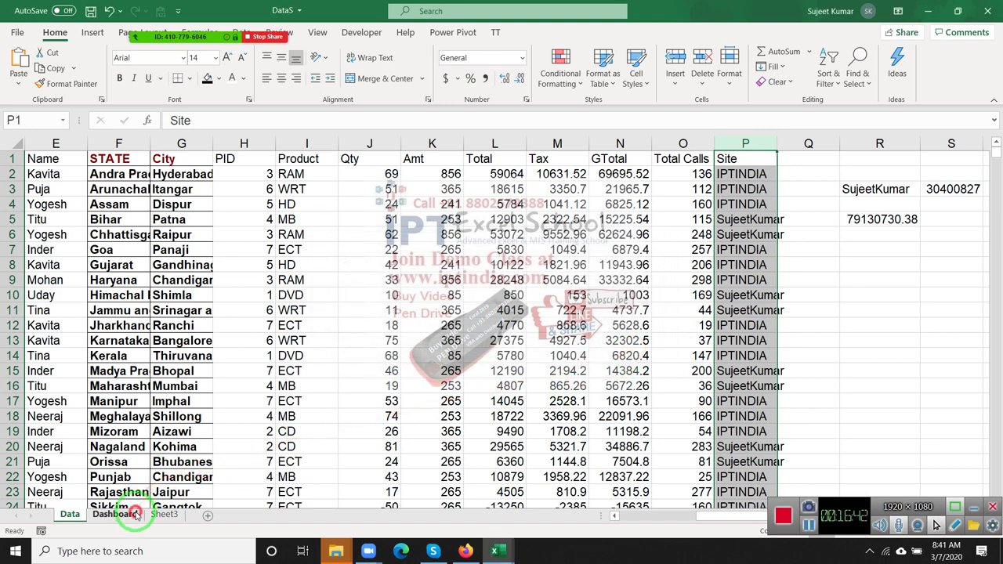
pyautogui.click(114, 514)
# Correct the I5 Total label from IPTINDAI to IPTINDIA
pyautogui.click(400, 328)
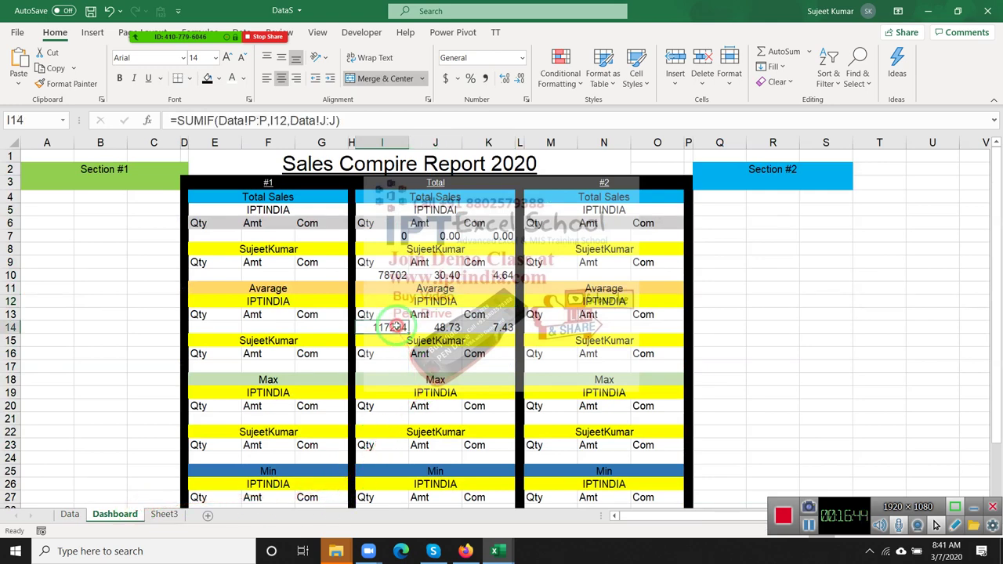
pyautogui.doubleClick(458, 303)
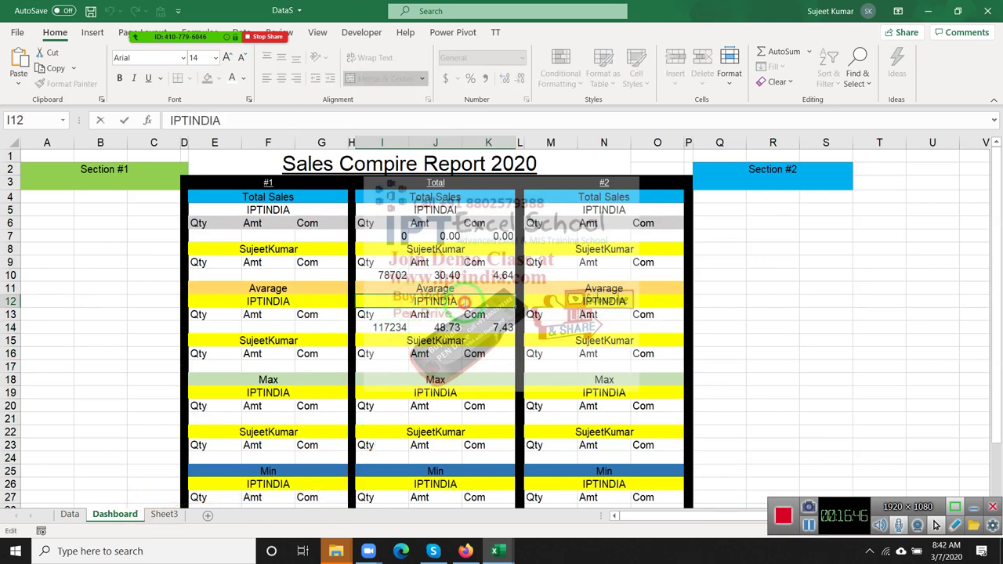
pyautogui.press('Escape')
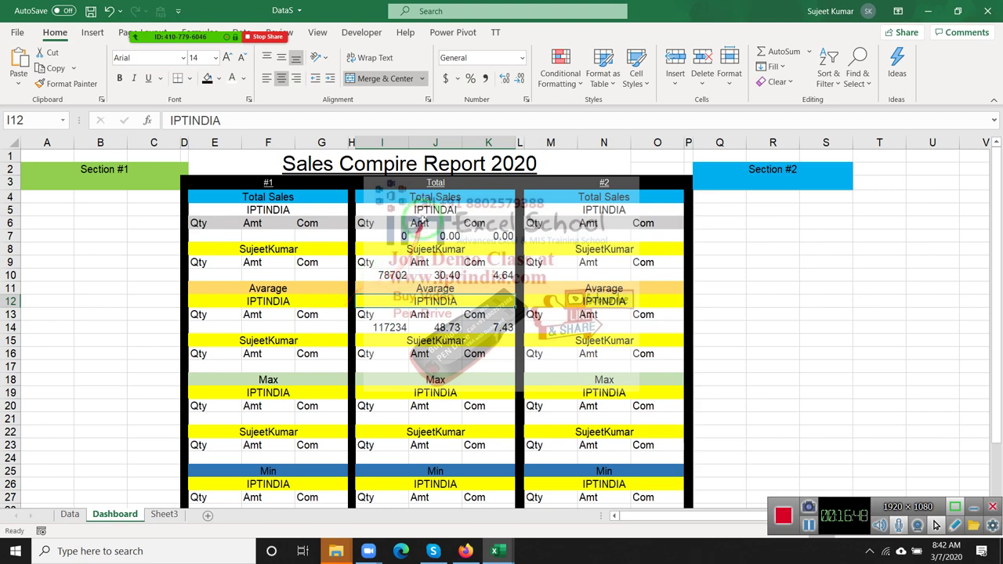
pyautogui.doubleClick(423, 210)
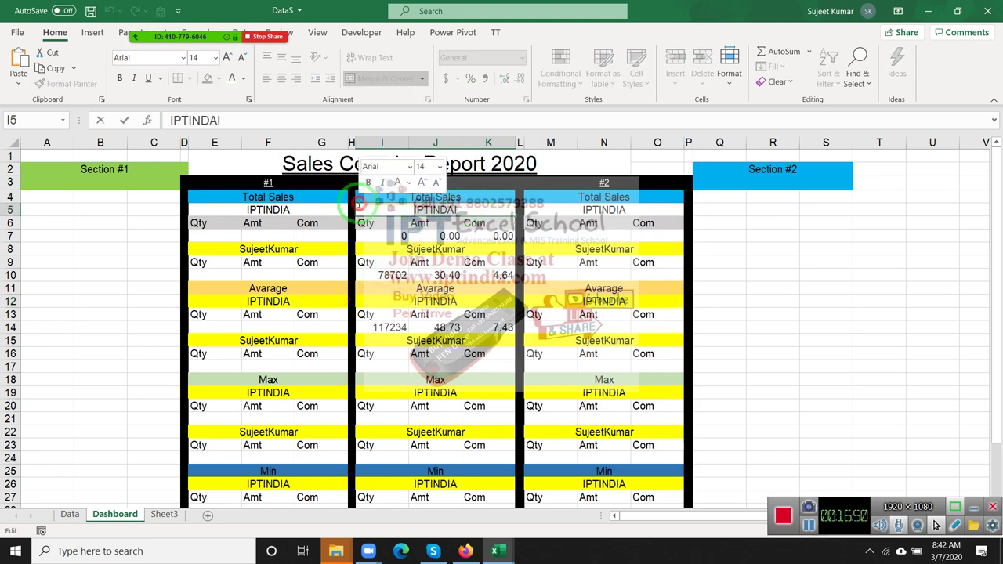
pyautogui.press('BackSpace')
pyautogui.press('BackSpace')
pyautogui.write('IA')
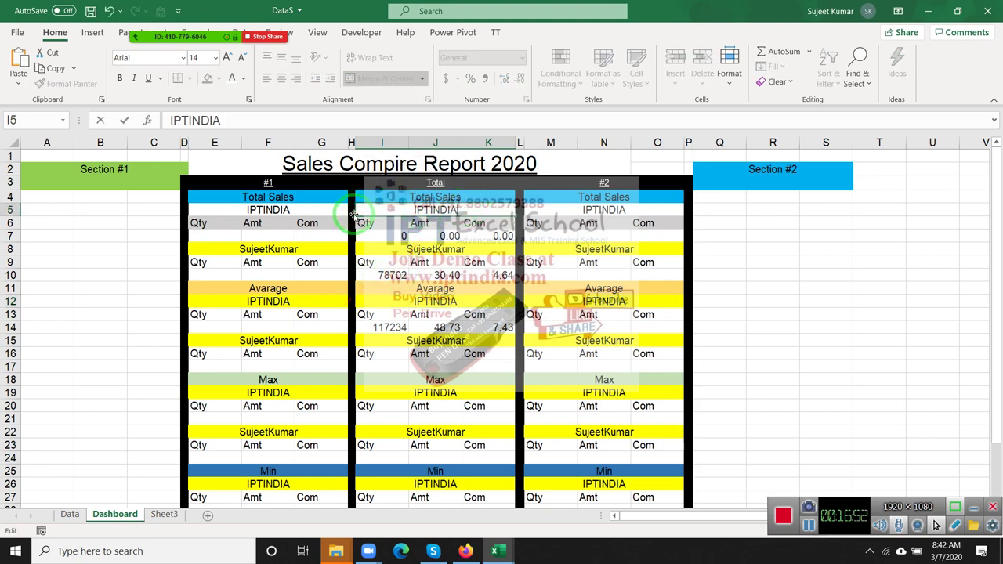
pyautogui.press('Return')
# Change the I14 Qty formula from SUMIF to AVERAGEIF
pyautogui.click(424, 279)
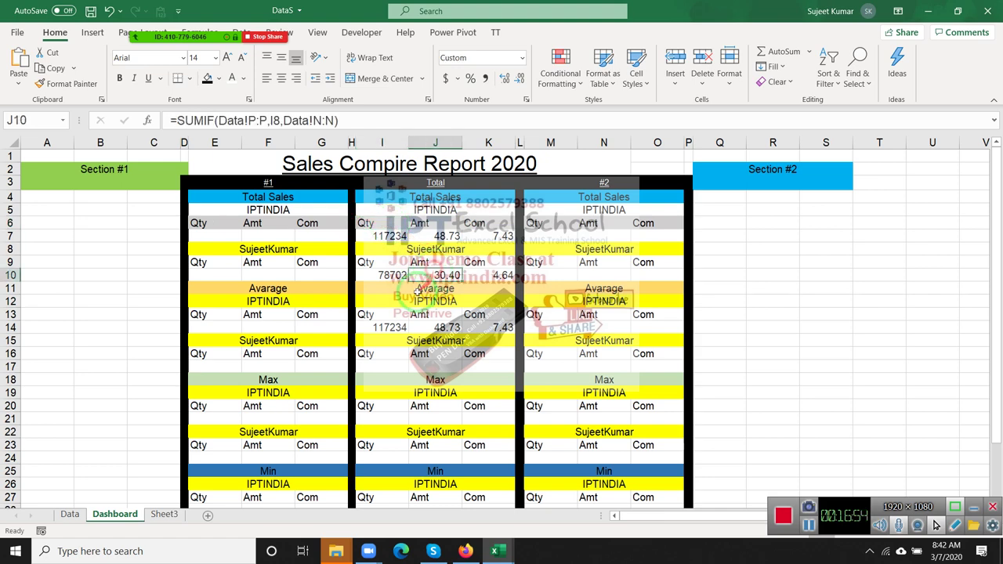
pyautogui.click(390, 328)
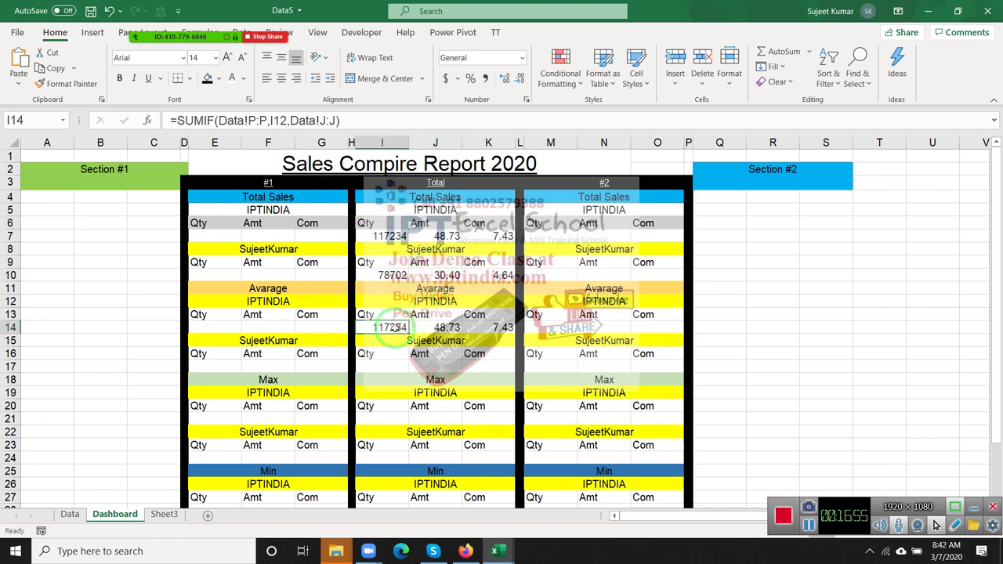
pyautogui.click(195, 117)
pyautogui.write('a')
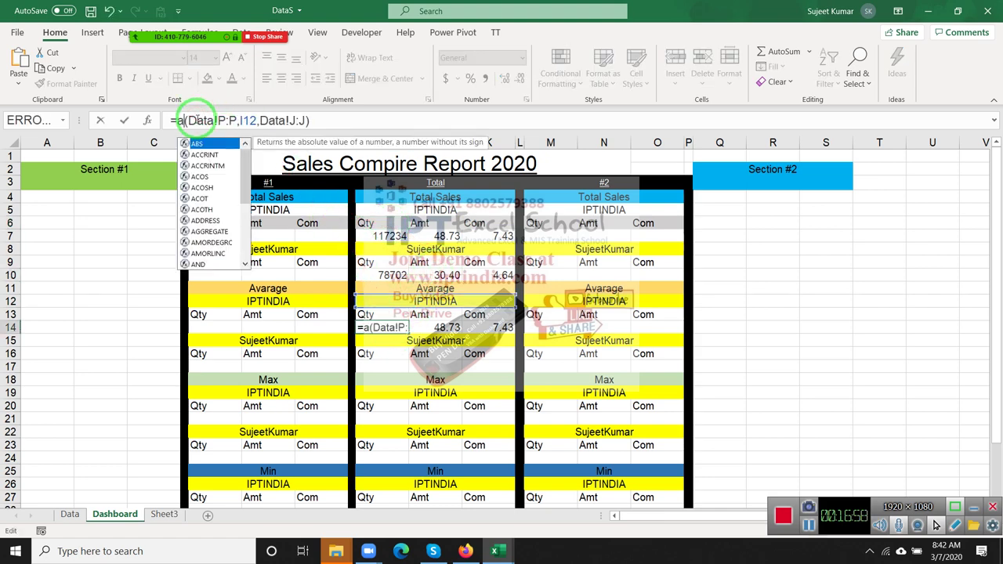
pyautogui.write('v')
pyautogui.press('Down')
pyautogui.press('Down')
pyautogui.press('Down')
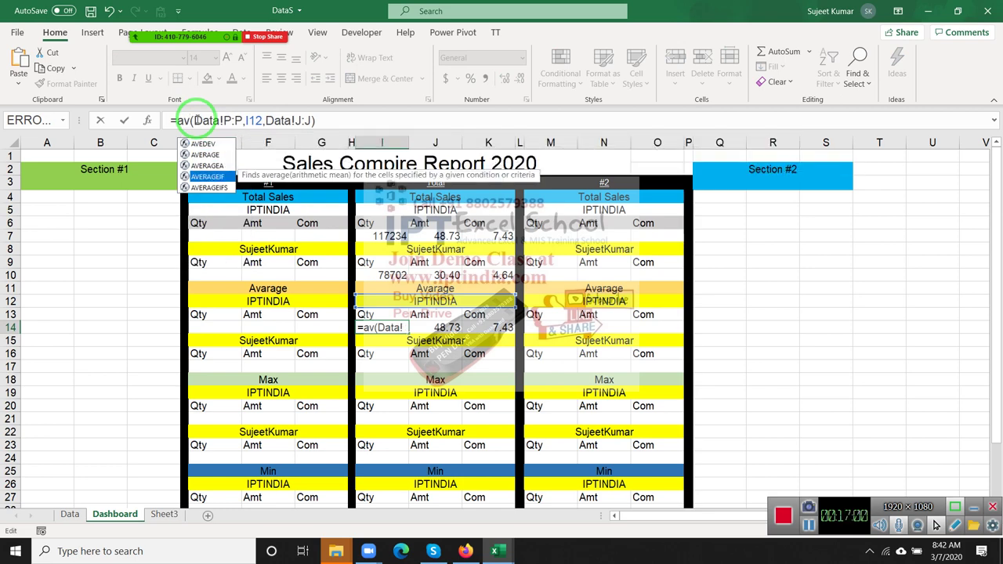
pyautogui.press('Tab')
pyautogui.press('Return')
pyautogui.press('Up')
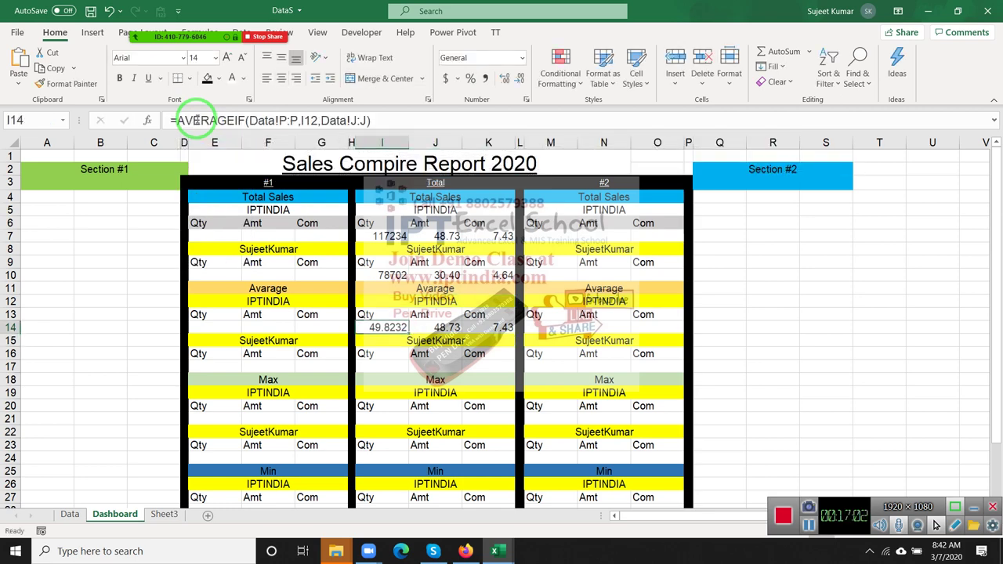
pyautogui.press('Right')
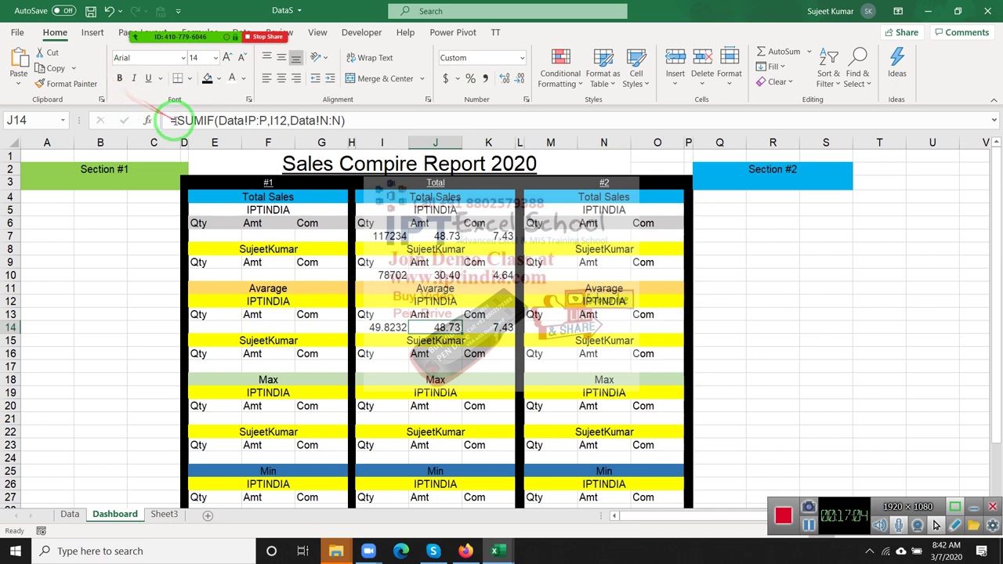
# Switch J14 to AVERAGEIF and give it General format, showing 20709.69
pyautogui.click(182, 120)
pyautogui.click(194, 120)
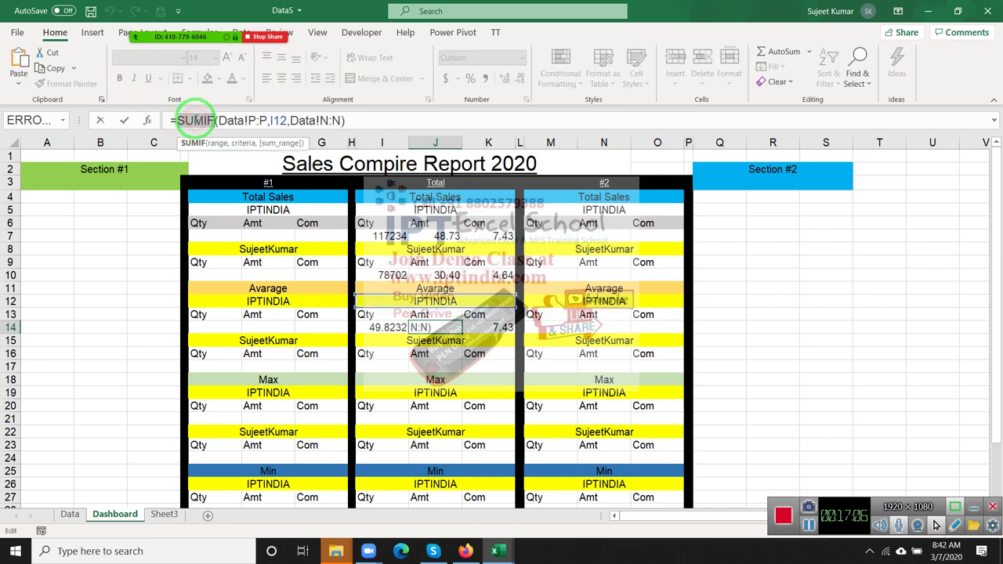
pyautogui.write('av')
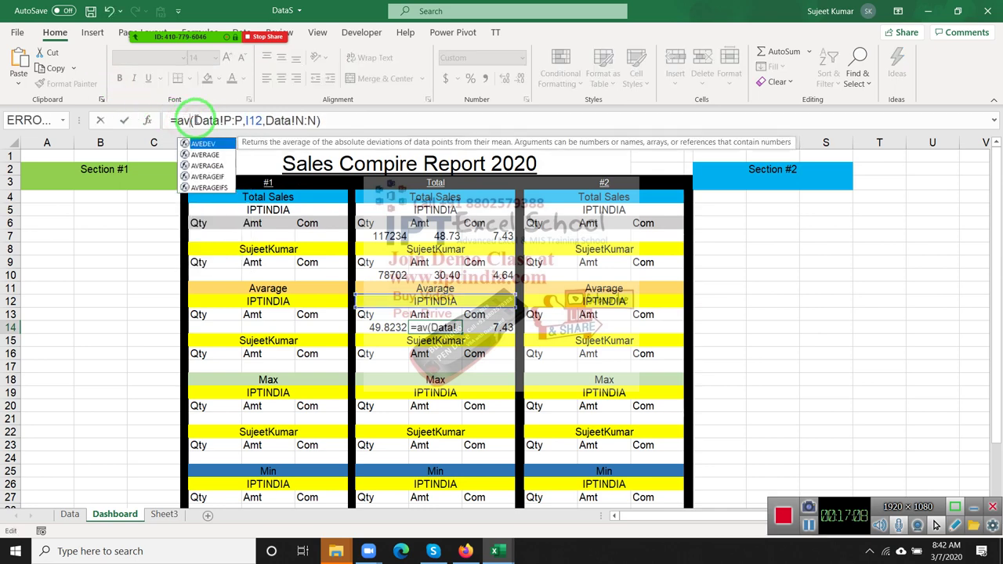
pyautogui.press('Down')
pyautogui.press('Down')
pyautogui.press('Down')
pyautogui.press('Tab')
pyautogui.press('Return')
pyautogui.press('Up')
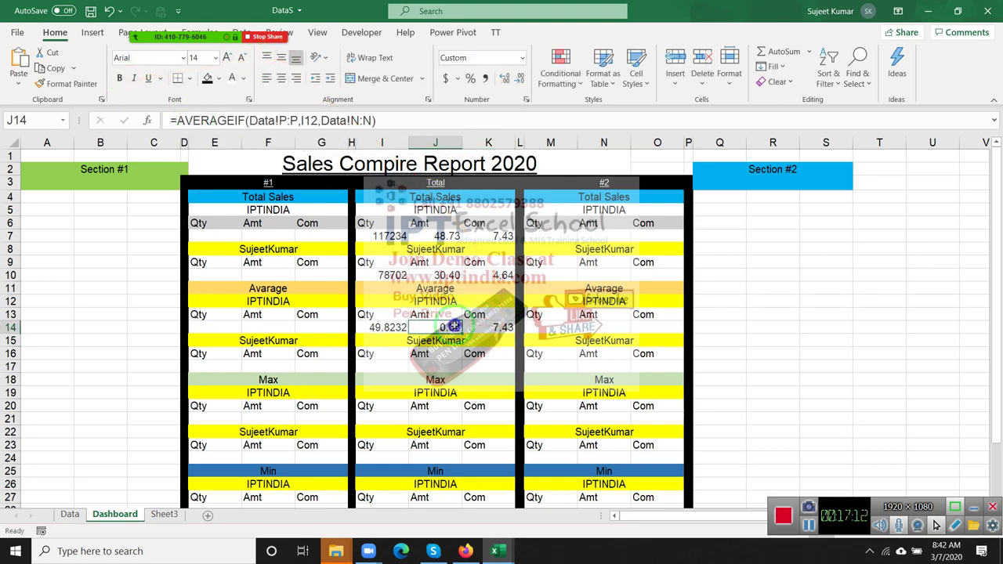
pyautogui.rightClick(456, 327)
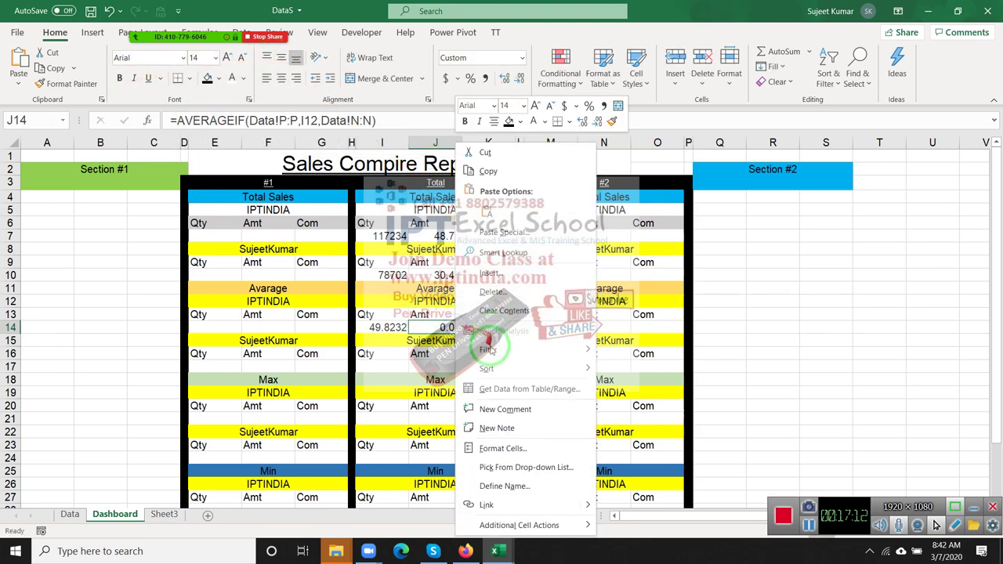
pyautogui.click(493, 456)
pyautogui.click(340, 267)
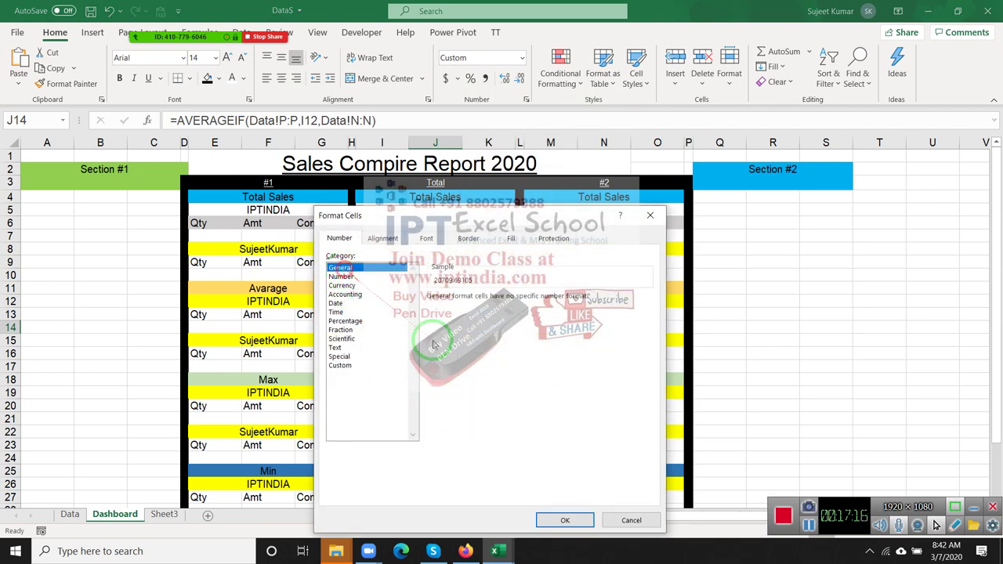
pyautogui.click(570, 521)
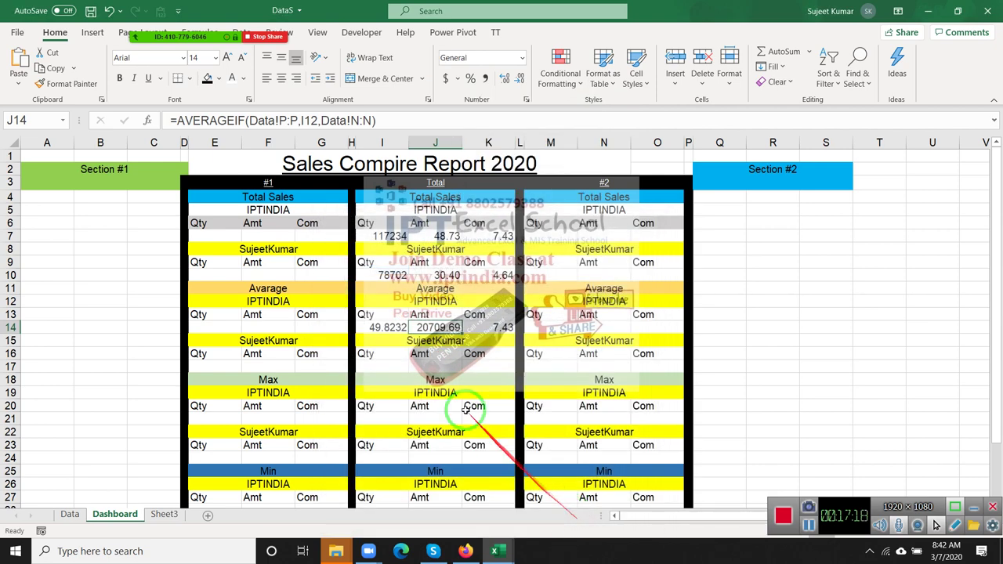
# Switch K14 to AVERAGEIF and General format, showing 3159.105
pyautogui.click(492, 333)
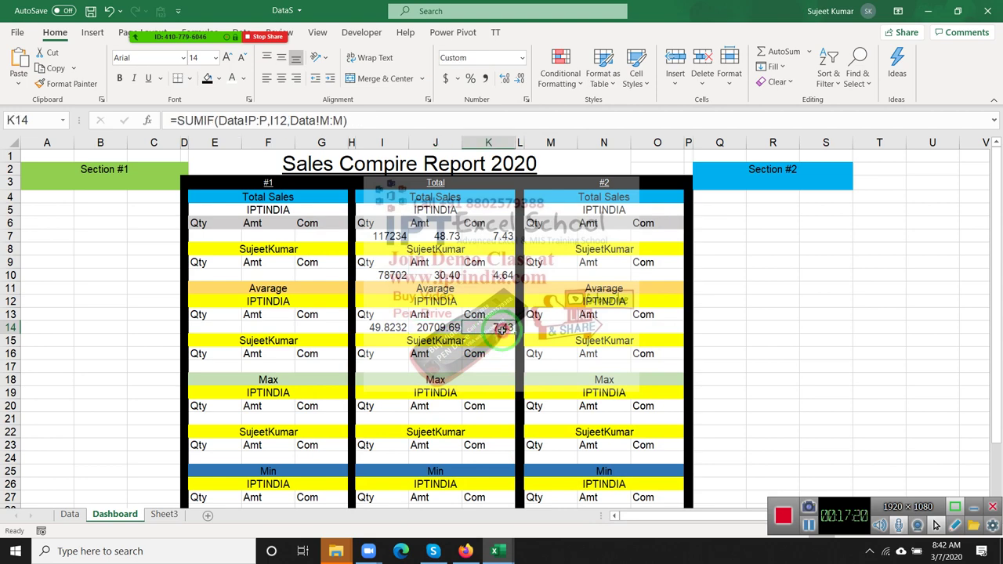
pyautogui.click(189, 120)
pyautogui.doubleClick(189, 119)
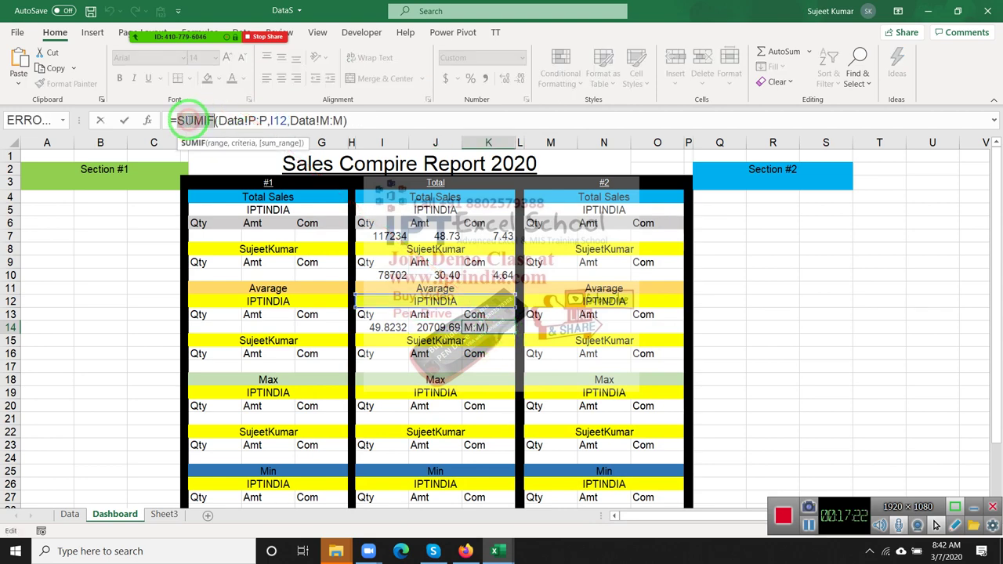
pyautogui.write('av')
pyautogui.press('Down')
pyautogui.press('Down')
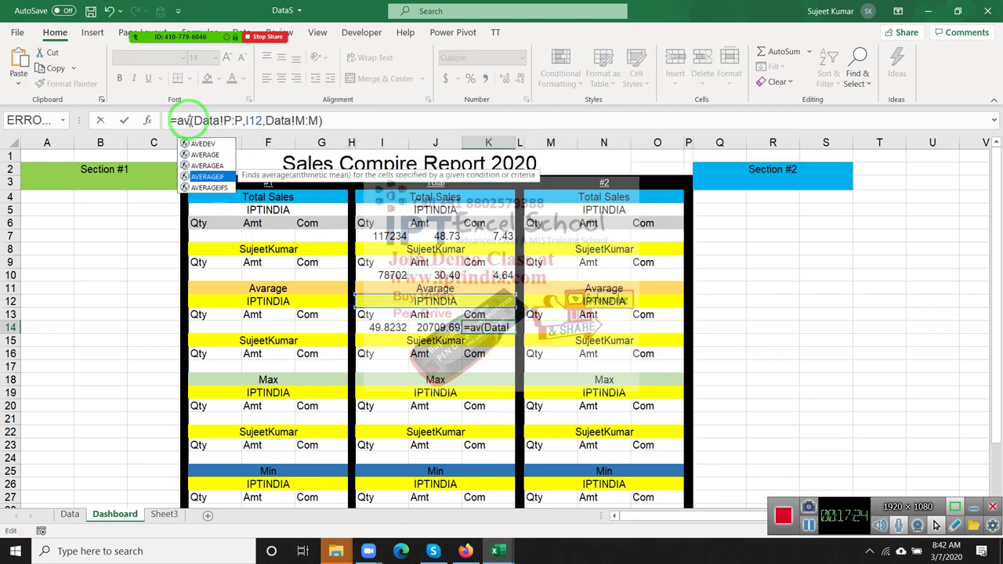
pyautogui.press('Tab')
pyautogui.press('Return')
pyautogui.press('Up')
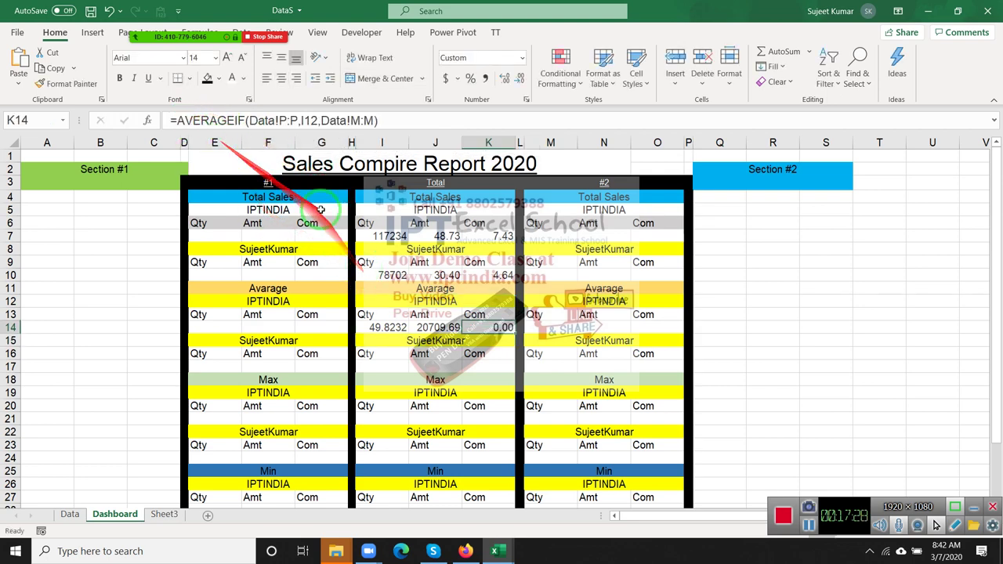
pyautogui.rightClick(492, 326)
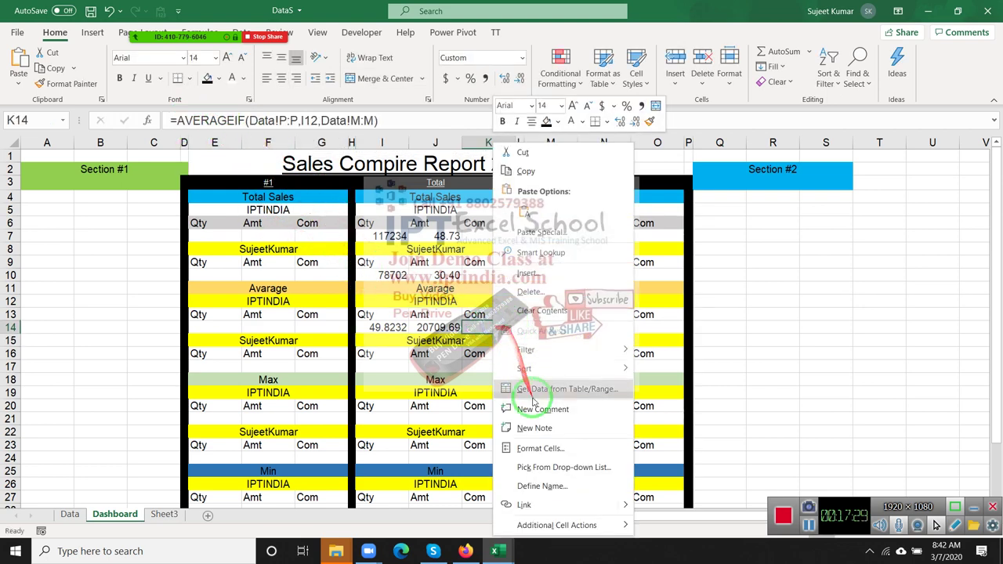
pyautogui.click(535, 448)
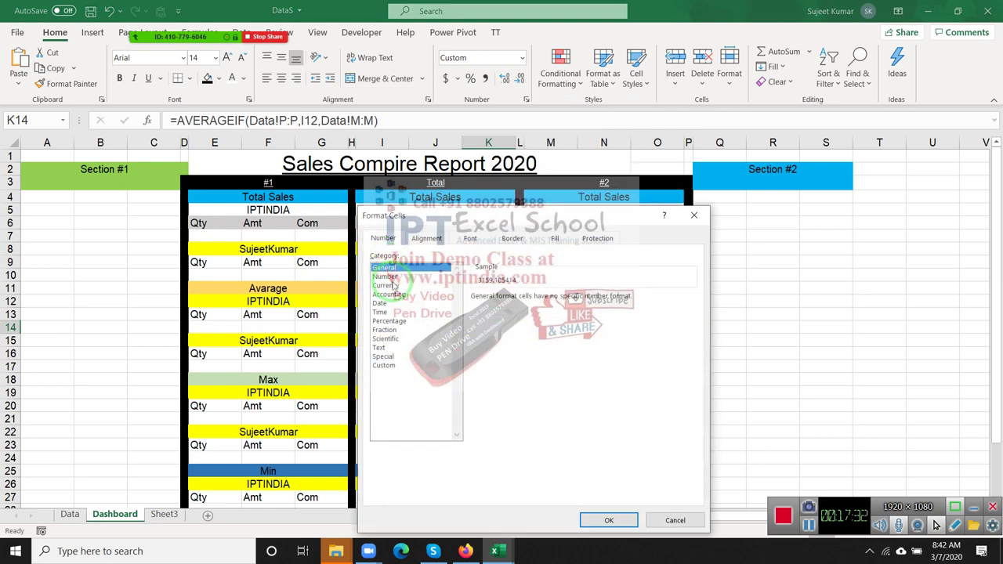
pyautogui.click(612, 520)
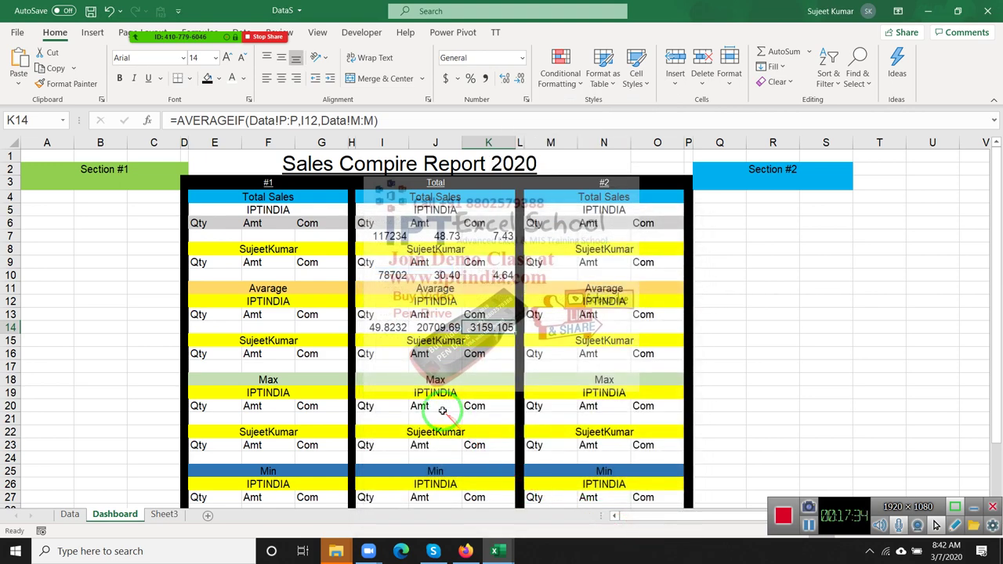
pyautogui.click(389, 328)
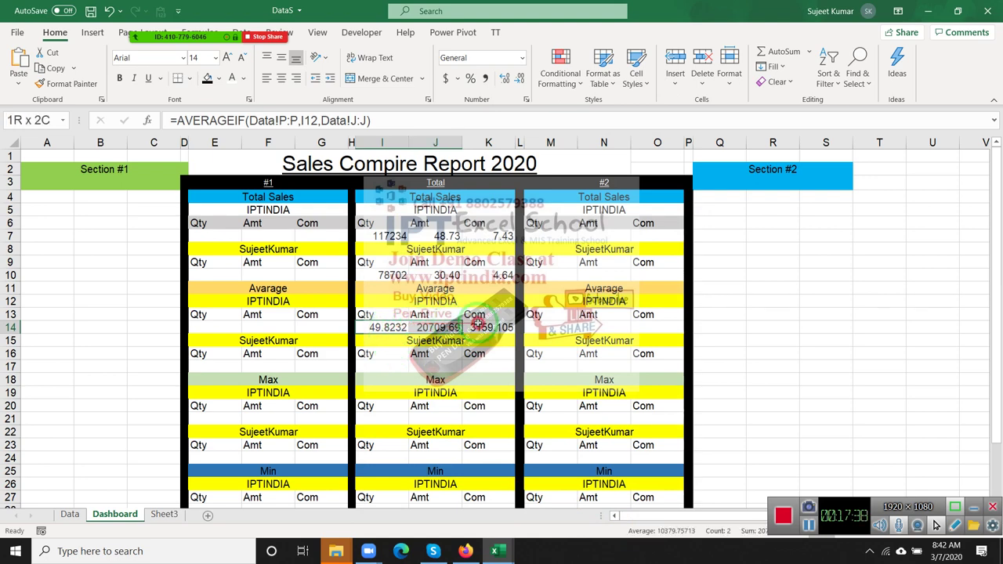
pyautogui.moveTo(401, 327); pyautogui.dragTo(490, 328)
pyautogui.hotkey('ctrl', 'c')
pyautogui.click(383, 364)
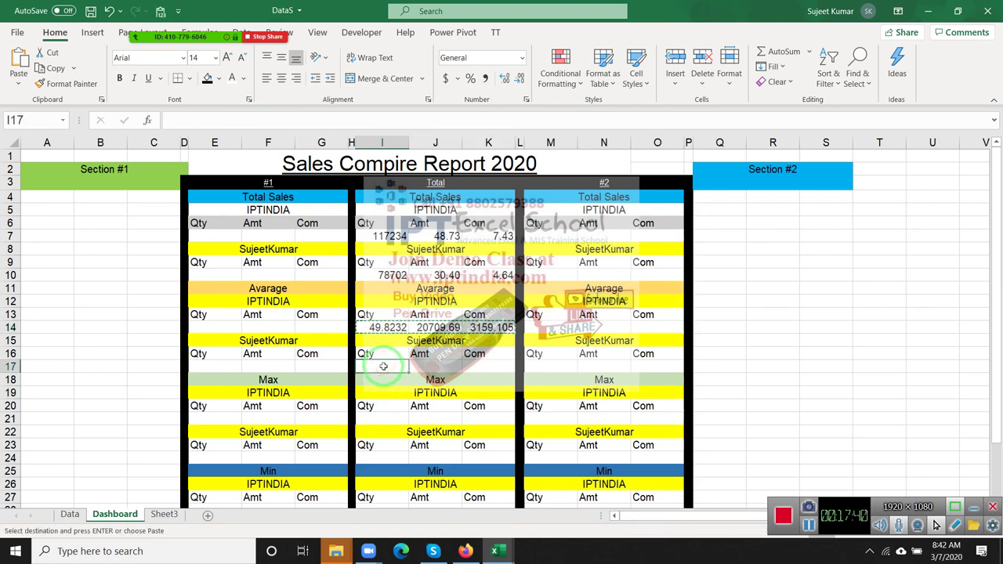
pyautogui.hotkey('ctrl', 'v')
pyautogui.press('Escape')
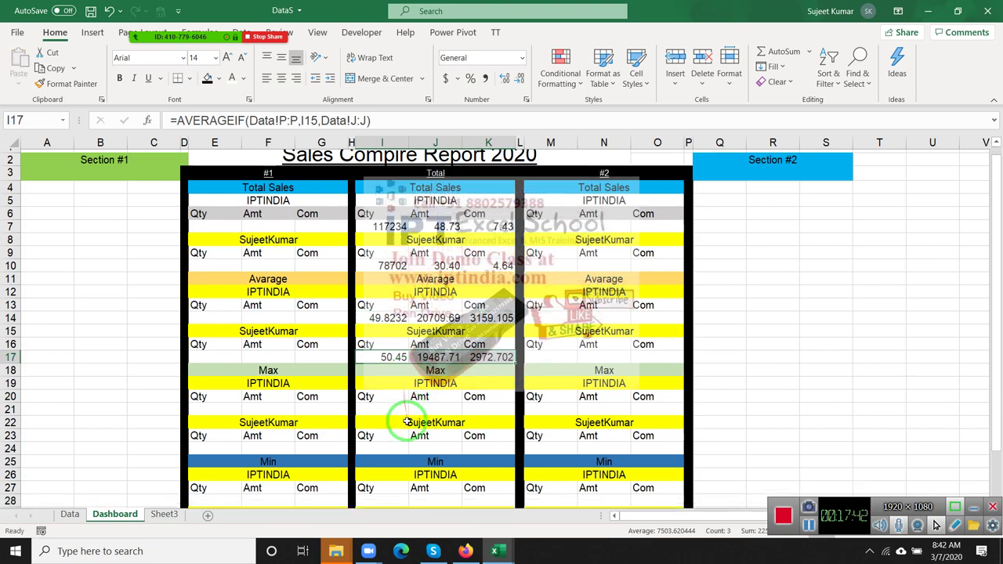
# Copy the I17:K17 averages into I21 in the Max block
pyautogui.scroll(-1, 403, 386)
pyautogui.click(400, 368)
pyautogui.click(400, 377)
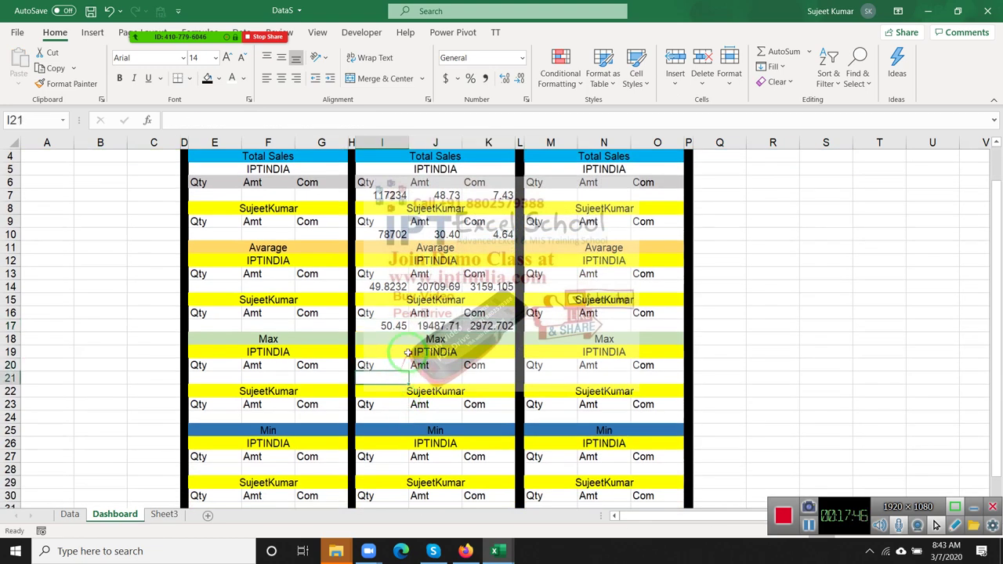
pyautogui.moveTo(399, 330); pyautogui.dragTo(486, 327)
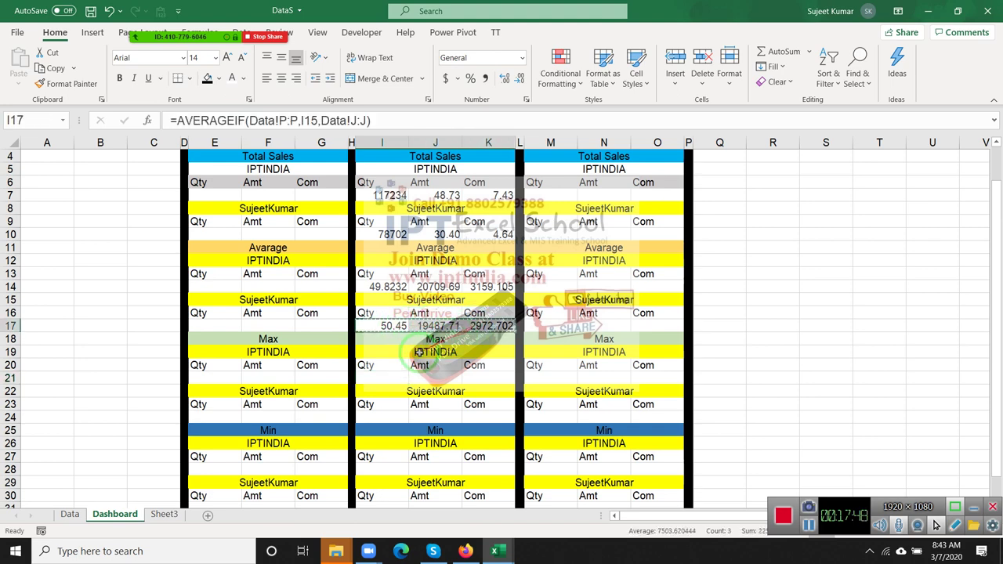
pyautogui.hotkey('ctrl', 'c')
pyautogui.click(395, 377)
pyautogui.press('Return')
# Try renaming I21's AVERAGEIF to MAXIFS in place, then cancel the edit
pyautogui.doubleClick(392, 378)
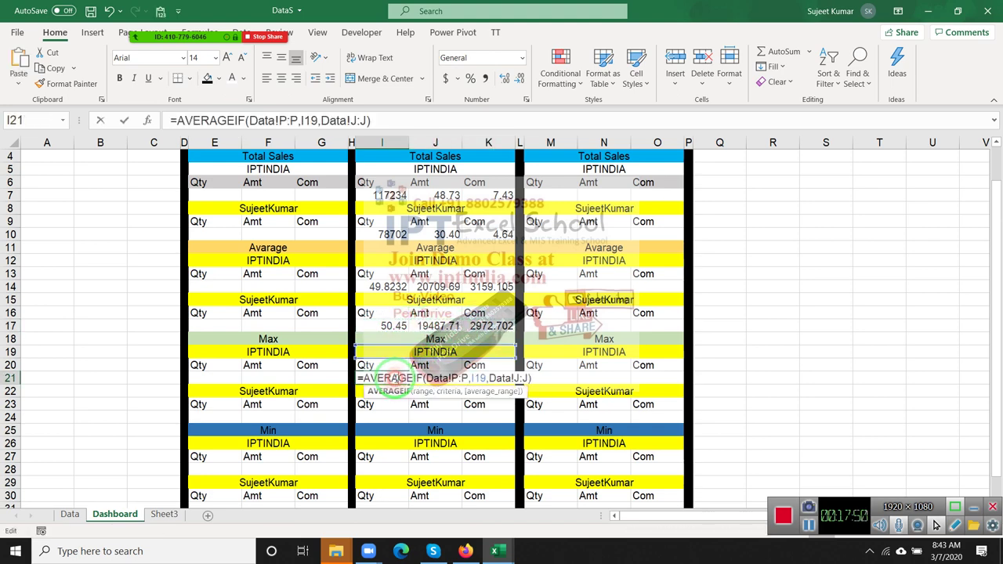
pyautogui.doubleClick(392, 378)
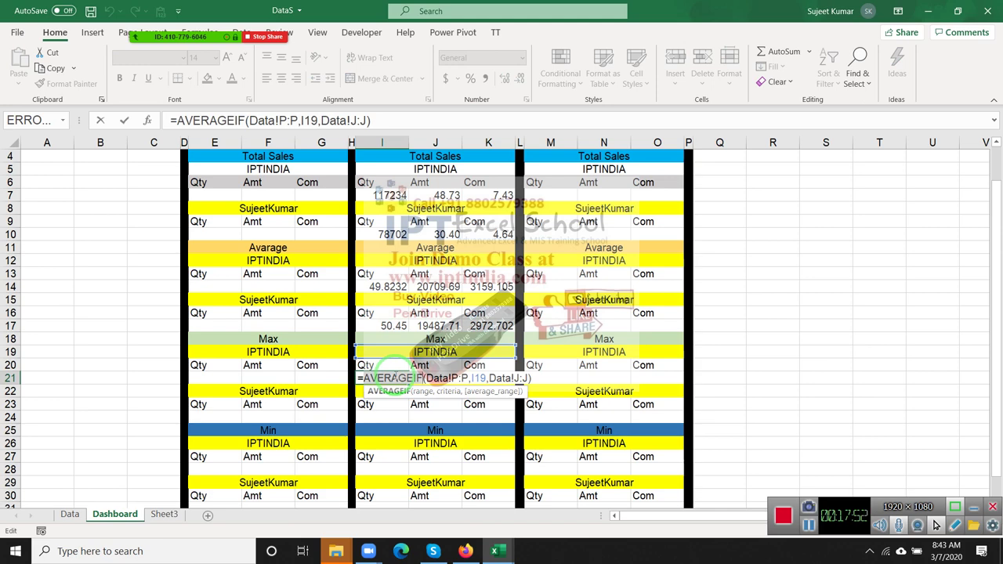
pyautogui.write('if')
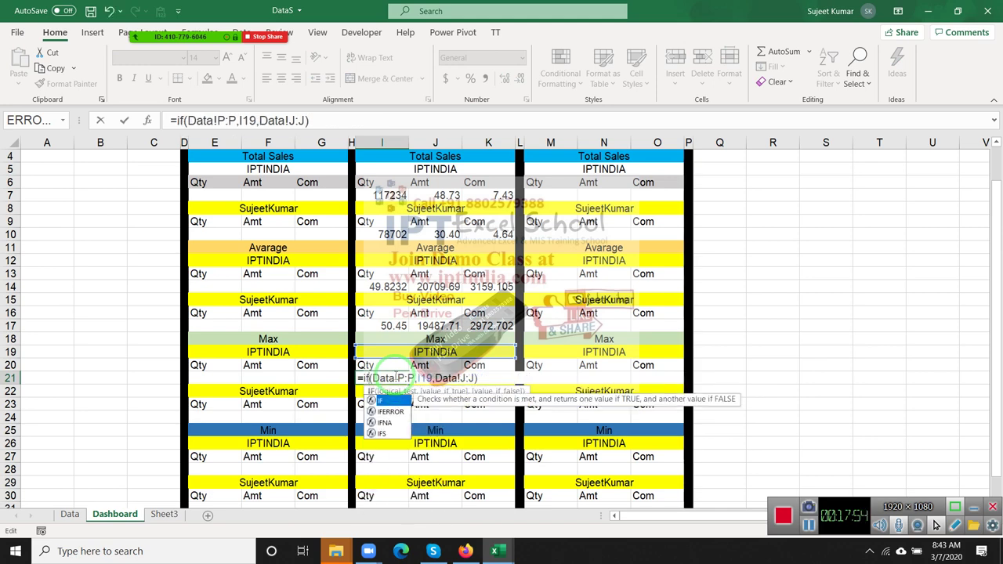
pyautogui.press('BackSpace')
pyautogui.press('BackSpace')
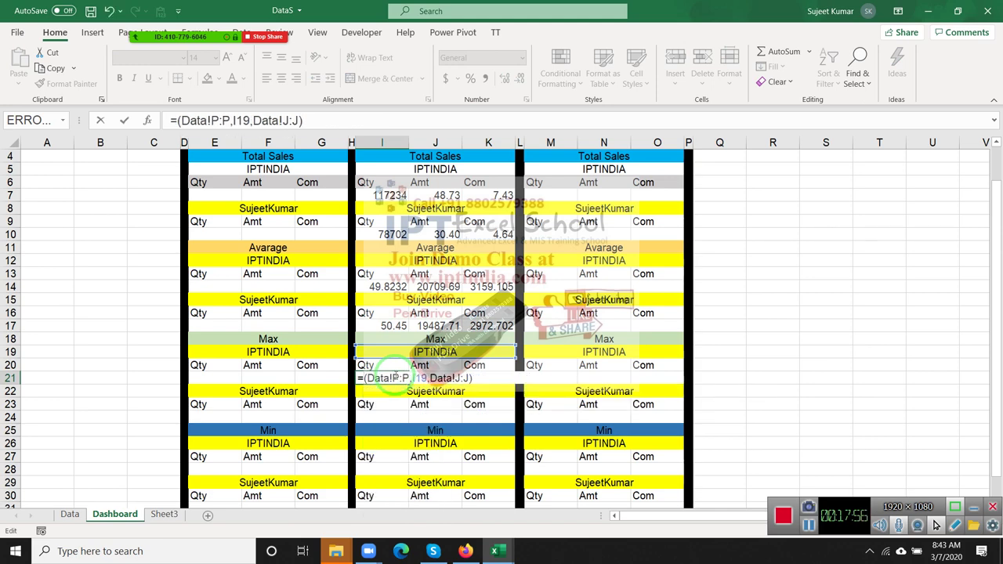
pyautogui.write('max')
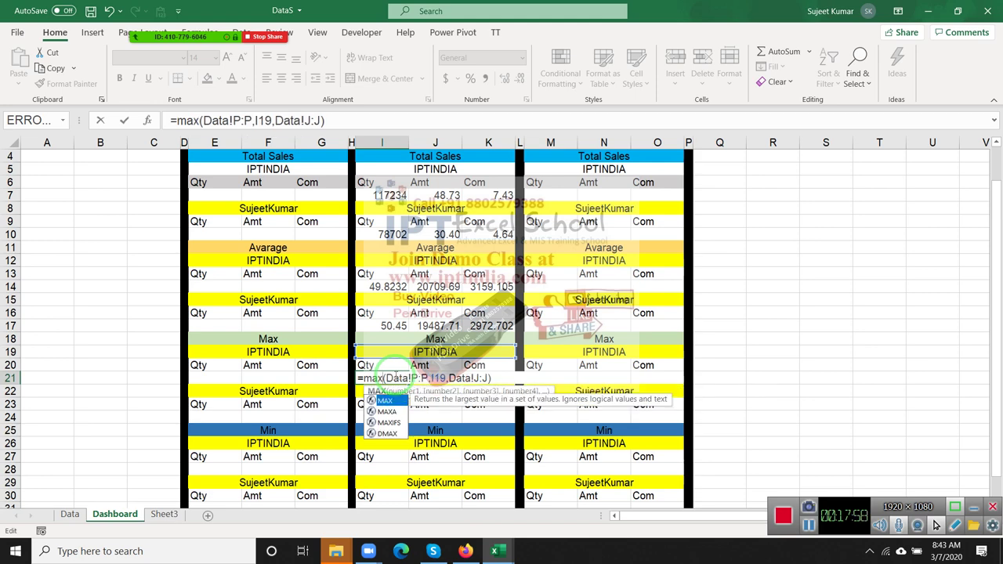
pyautogui.press('Down')
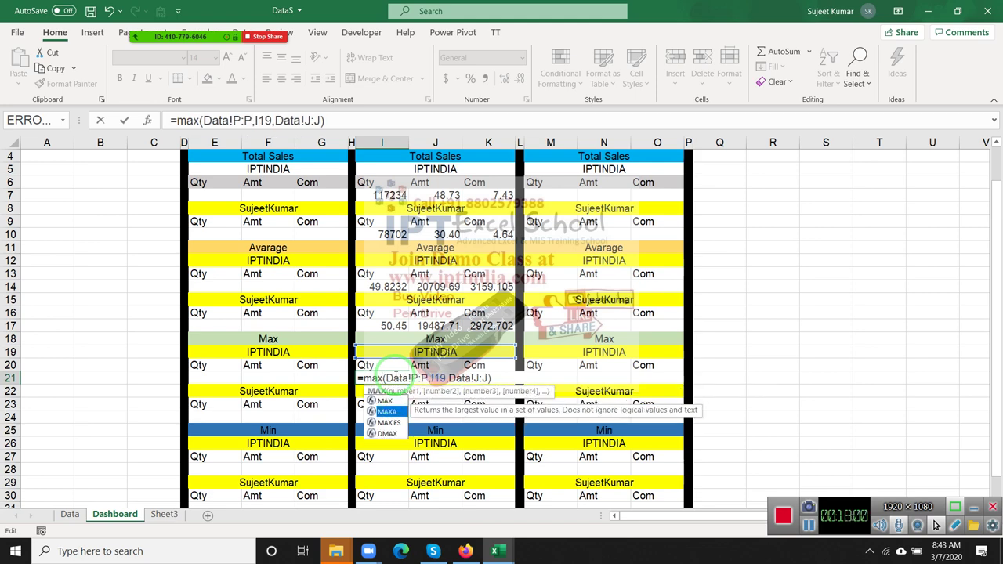
pyautogui.press('Down')
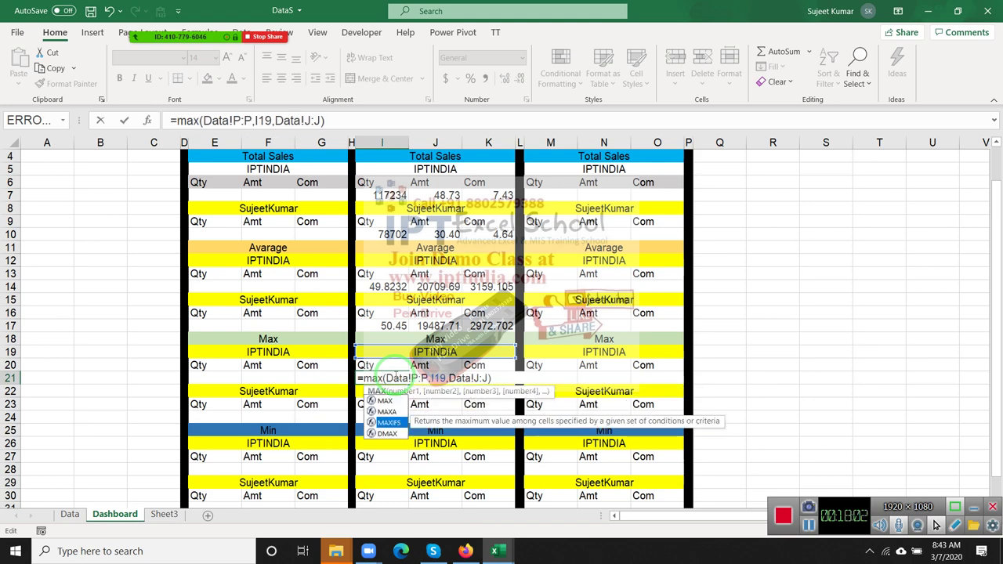
pyautogui.press('Tab')
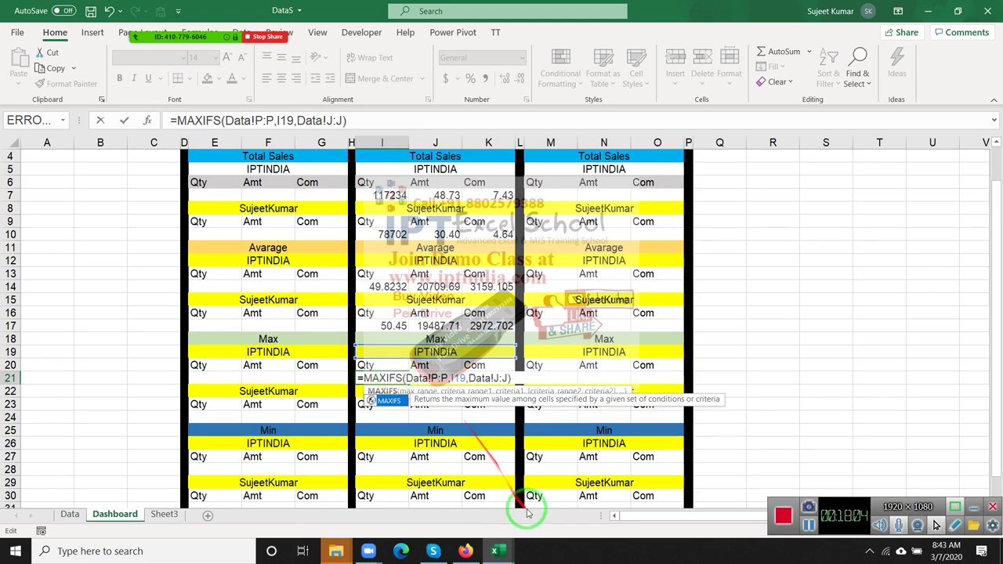
pyautogui.press('Escape')
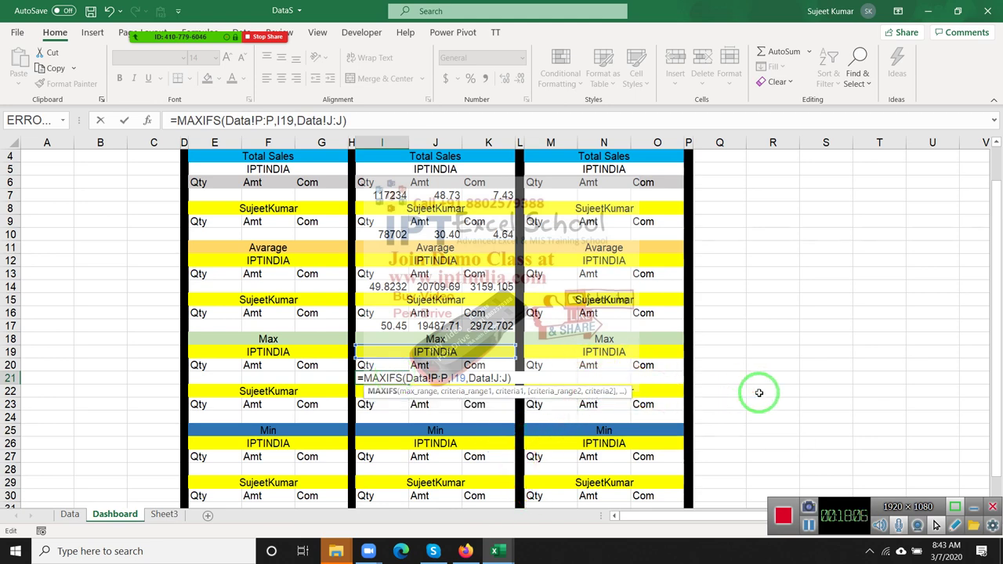
pyautogui.press('Escape')
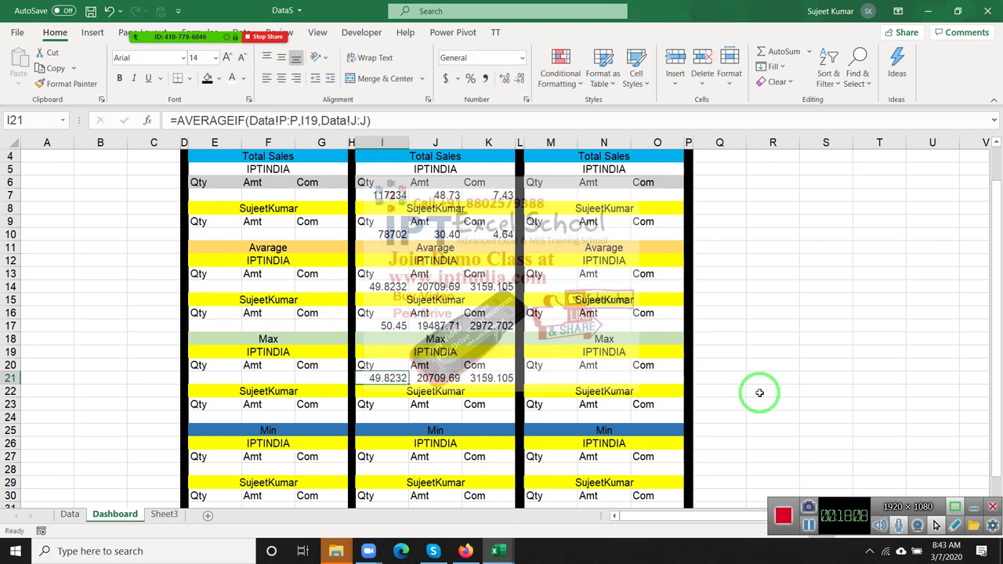
# Clear I21 and start a new =MAXIFS formula there
pyautogui.press('Delete')
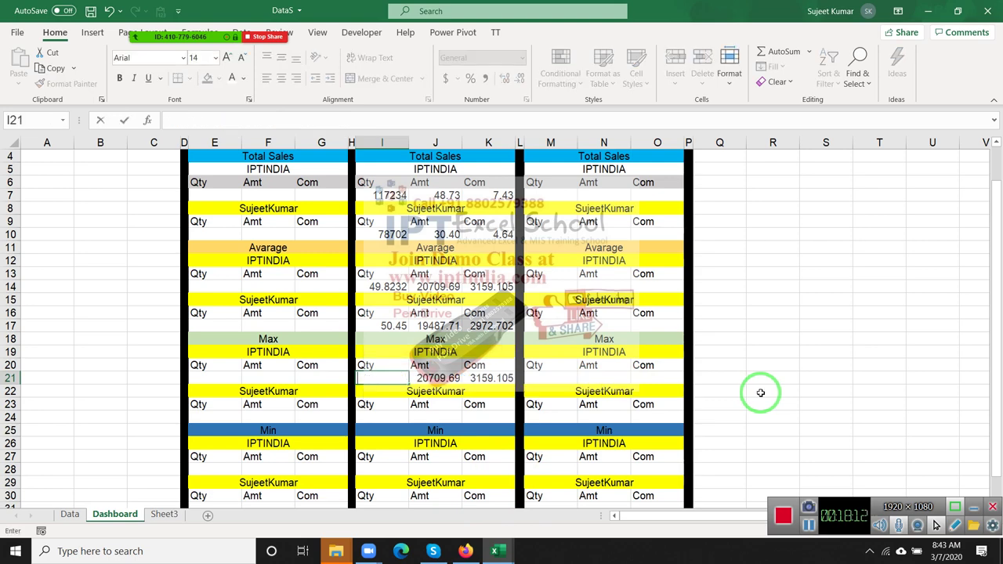
pyautogui.write('=m')
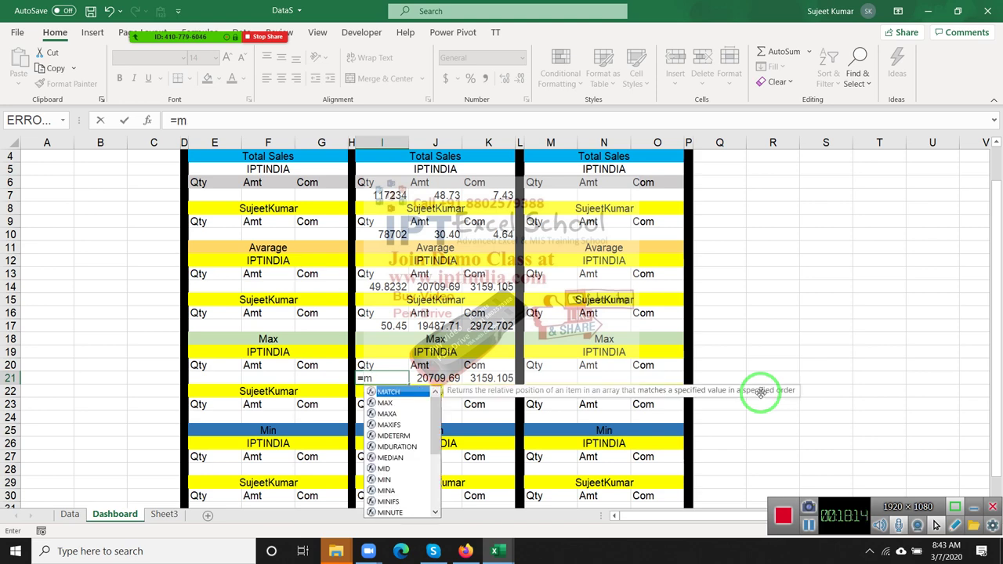
pyautogui.write('ax')
pyautogui.press('Down')
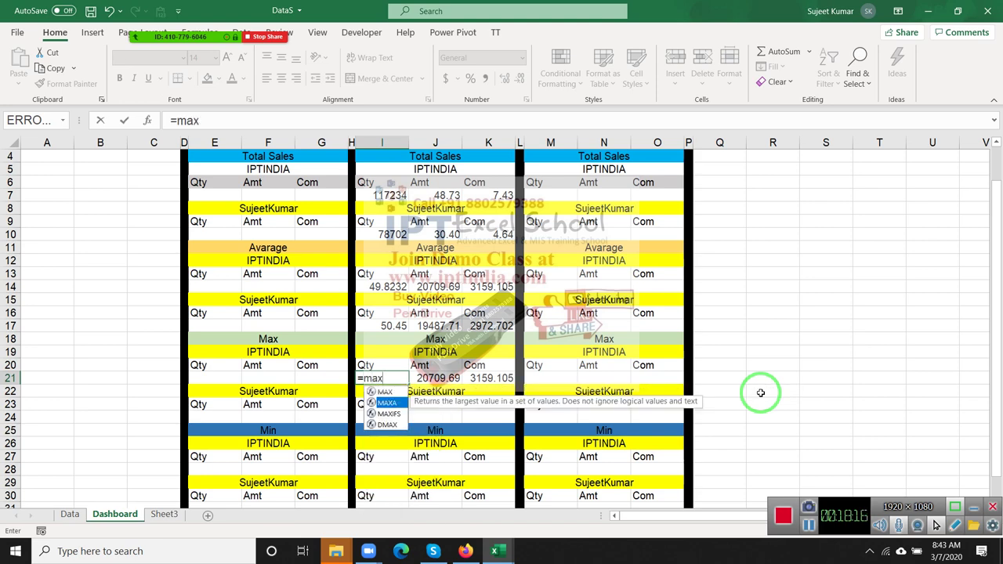
pyautogui.press('Down')
pyautogui.press('Tab')
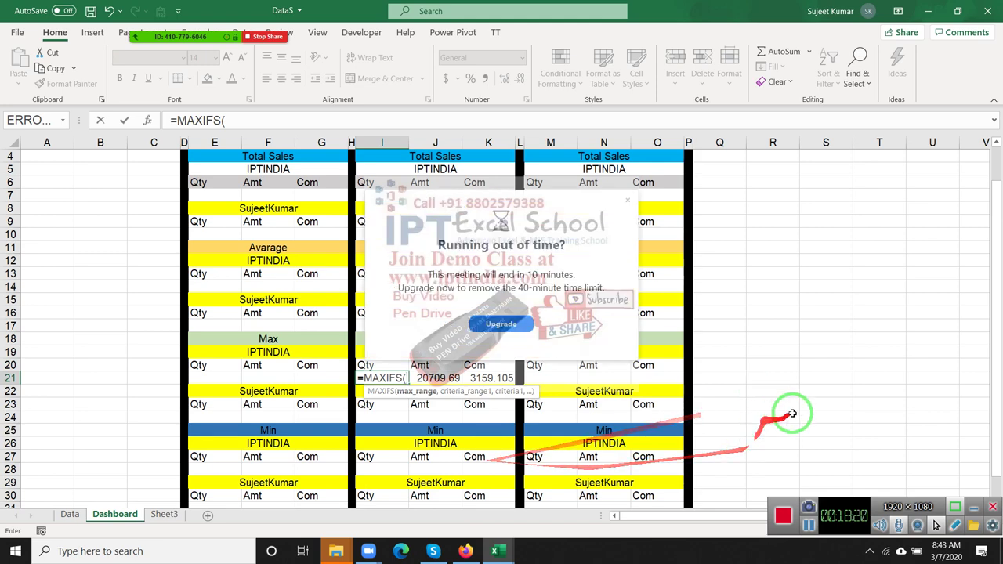
pyautogui.click(628, 202)
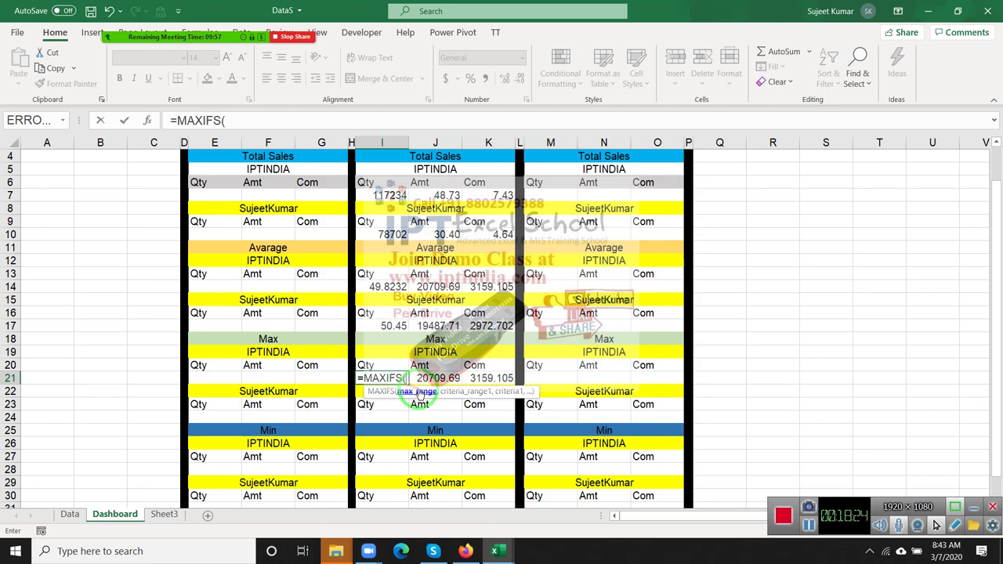
# Complete I21 as =MAXIFS(Data!J:J,Data!P:P,J1), which returns 0
pyautogui.click(70, 517)
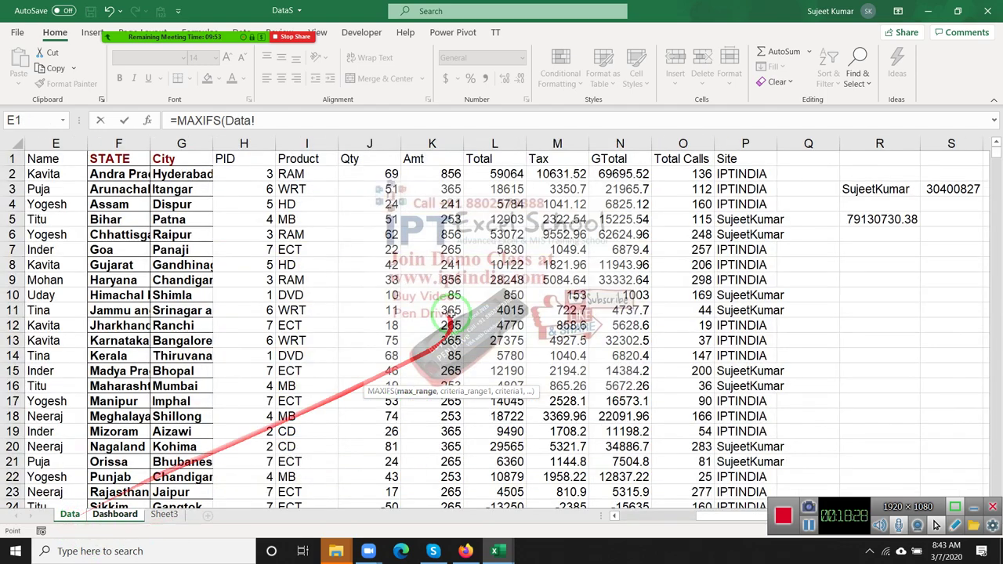
pyautogui.click(368, 143)
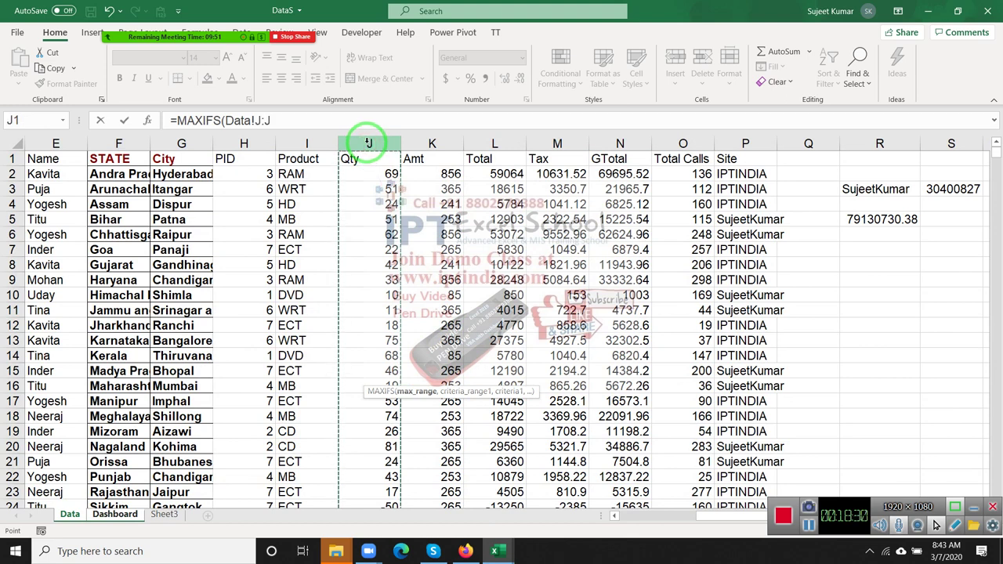
pyautogui.write(',')
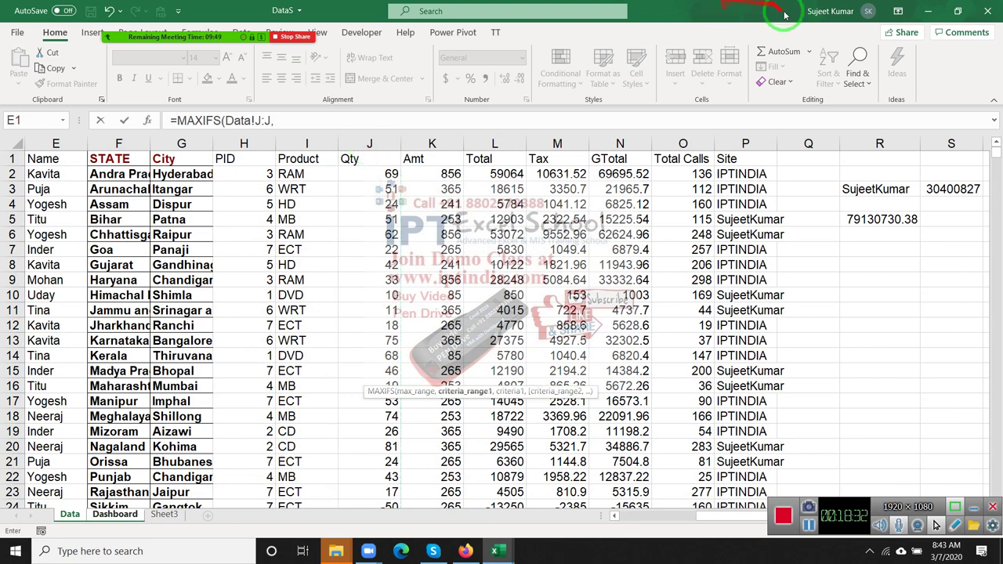
pyautogui.click(745, 143)
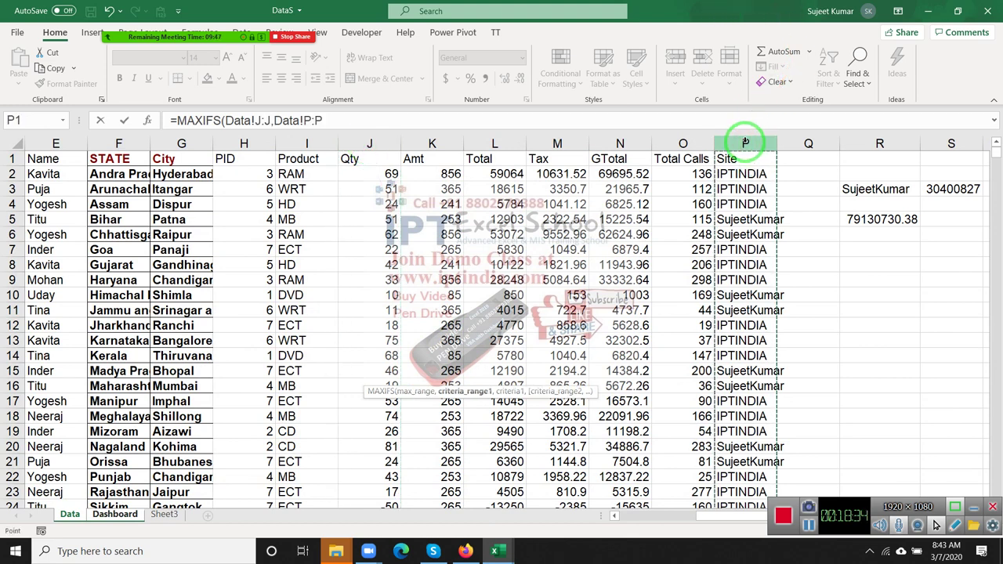
pyautogui.write(',j1')
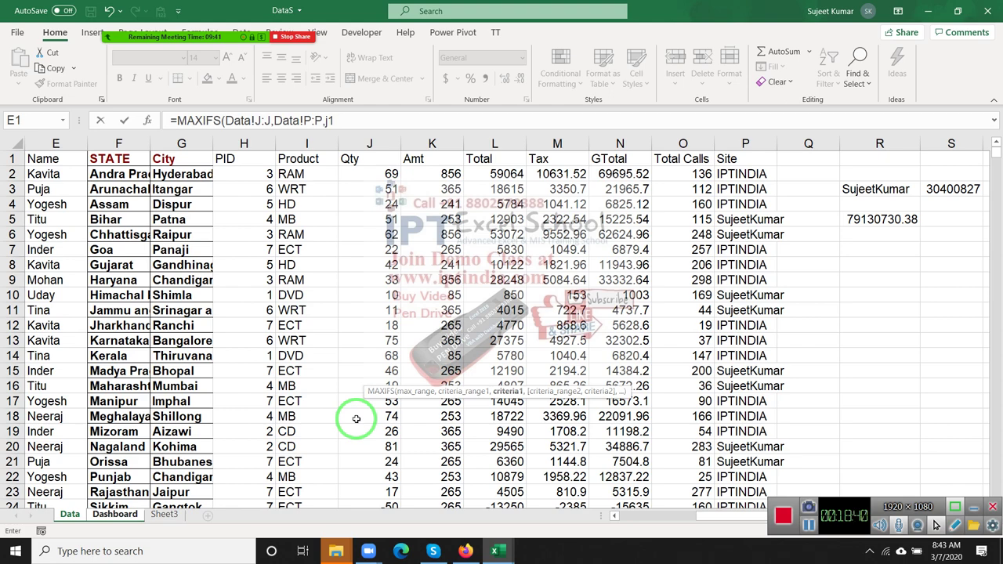
pyautogui.press('Return')
# Change the I21 MAXIFS criterion from J1 to I21 and dismiss the circular reference warning
pyautogui.press('Up')
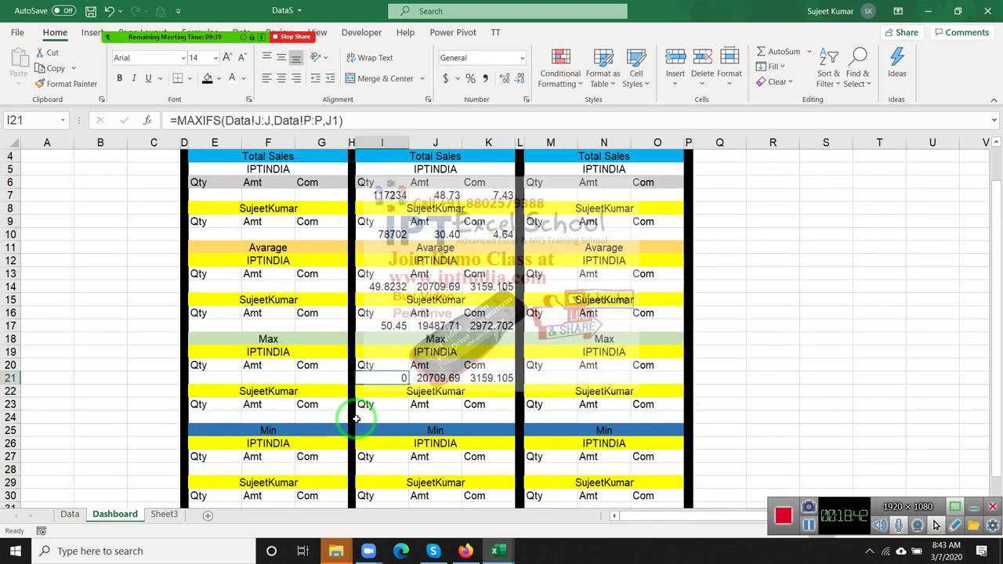
pyautogui.click(261, 122)
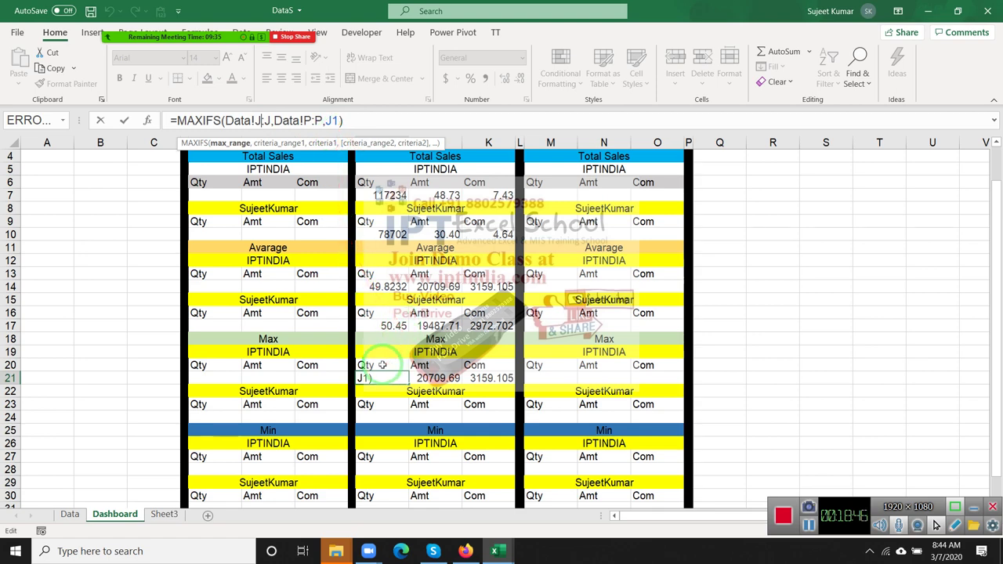
pyautogui.hotkey('ctrl', 'Return')
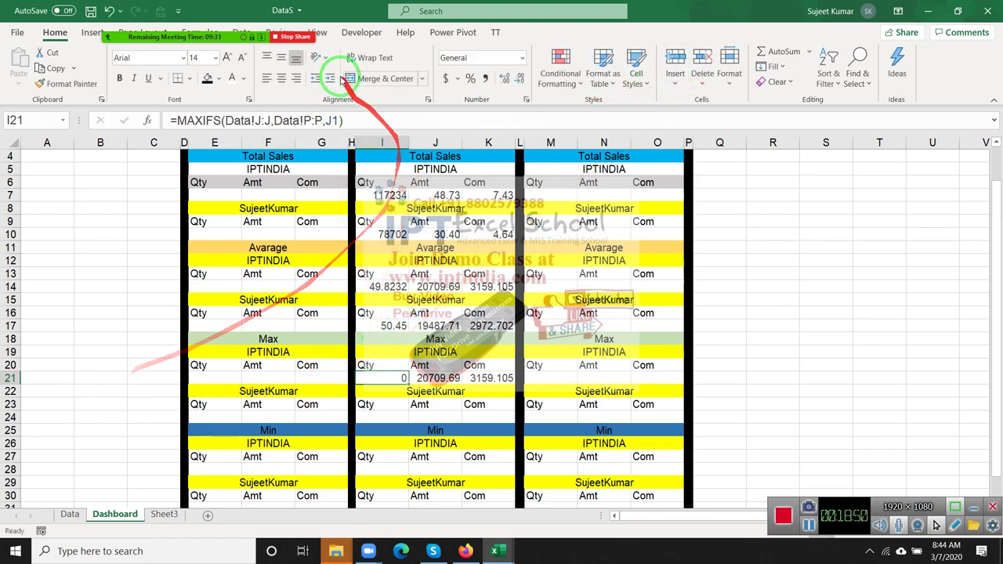
pyautogui.doubleClick(330, 121)
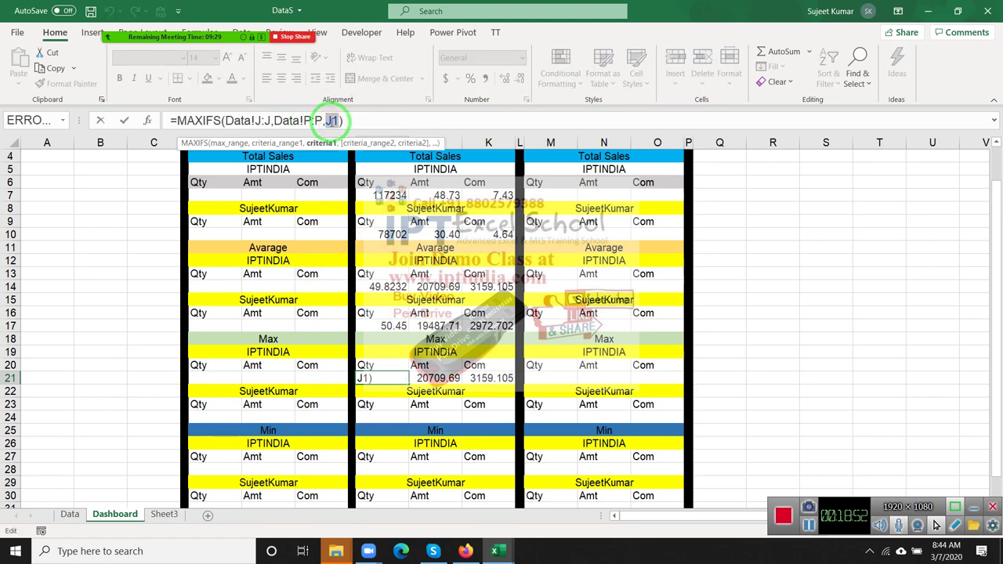
pyautogui.write('i21')
pyautogui.hotkey('ctrl', 'Return')
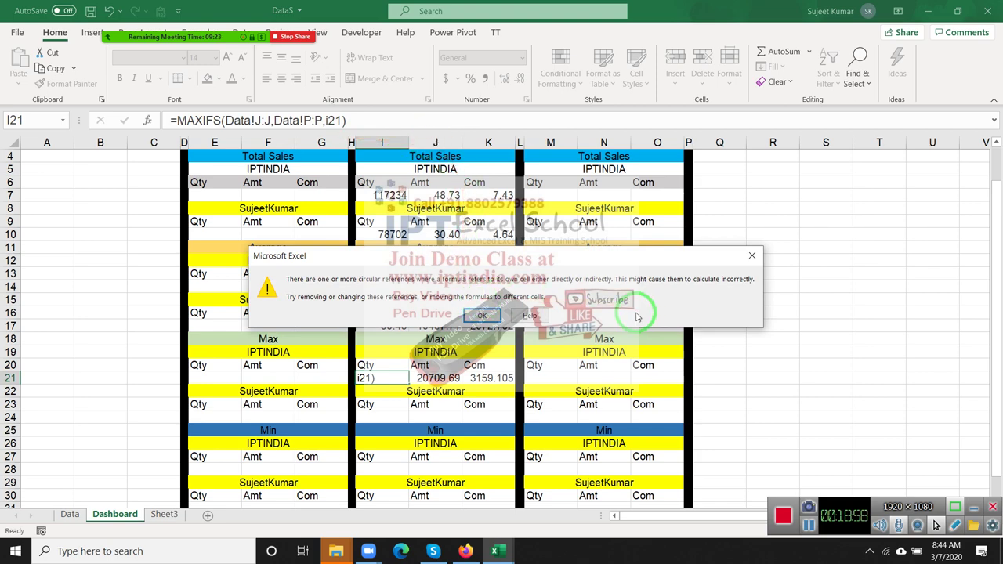
pyautogui.click(482, 315)
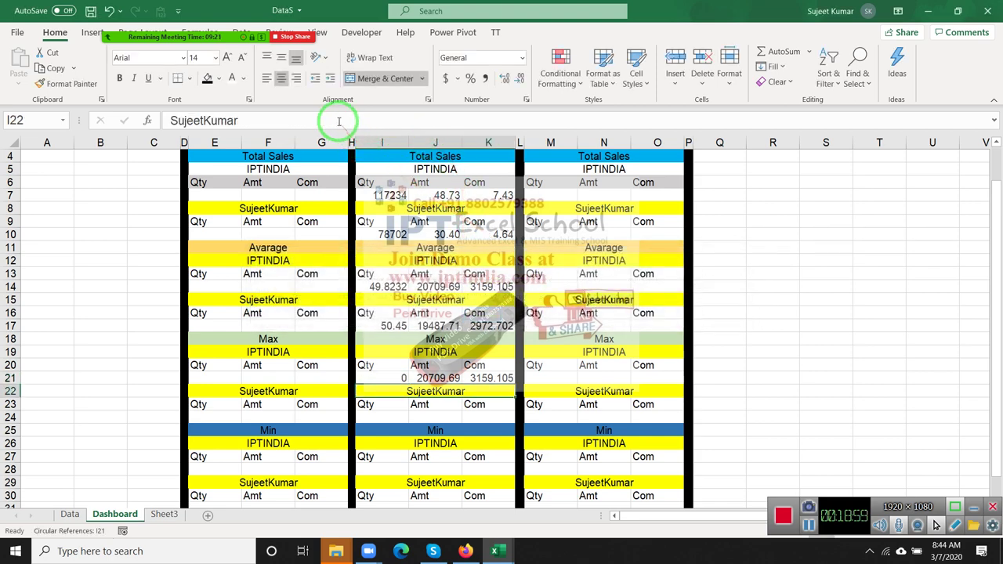
pyautogui.click(403, 377)
pyautogui.click(336, 120)
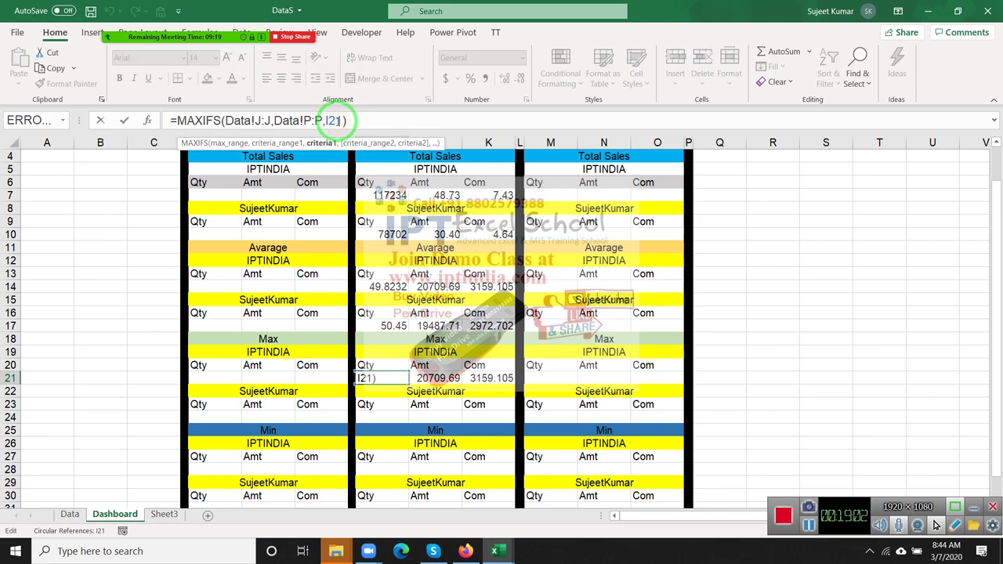
pyautogui.press('Return')
# Correct the I21 criterion to I19 so Max IPTINDIA Qty returns 90
pyautogui.press('Up')
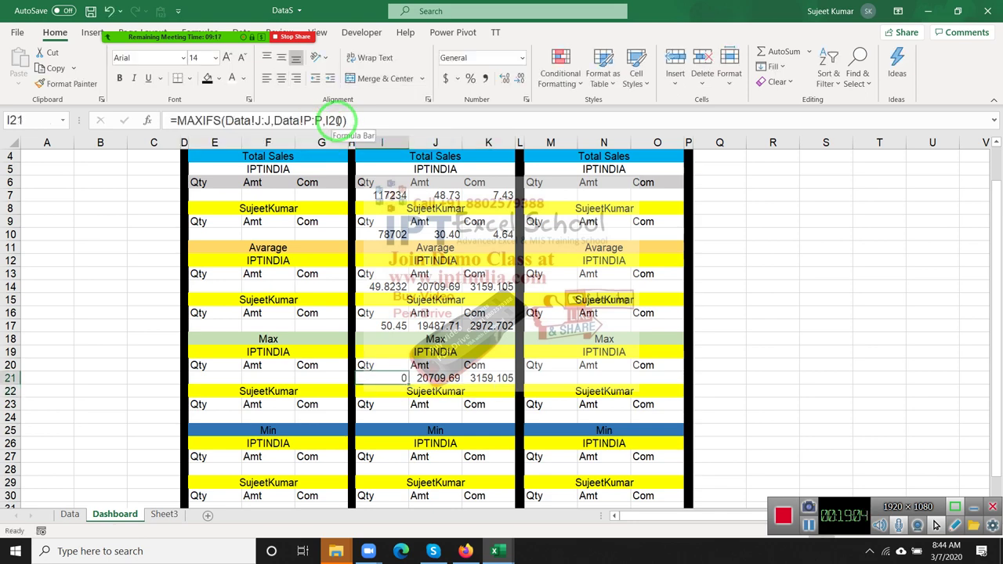
pyautogui.click(336, 120)
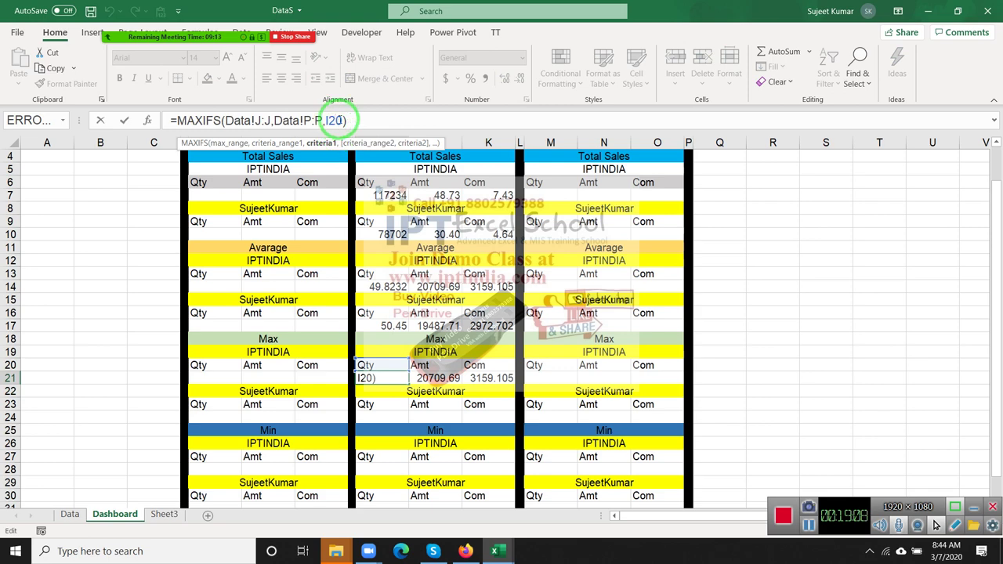
pyautogui.press('BackSpace')
pyautogui.write('19')
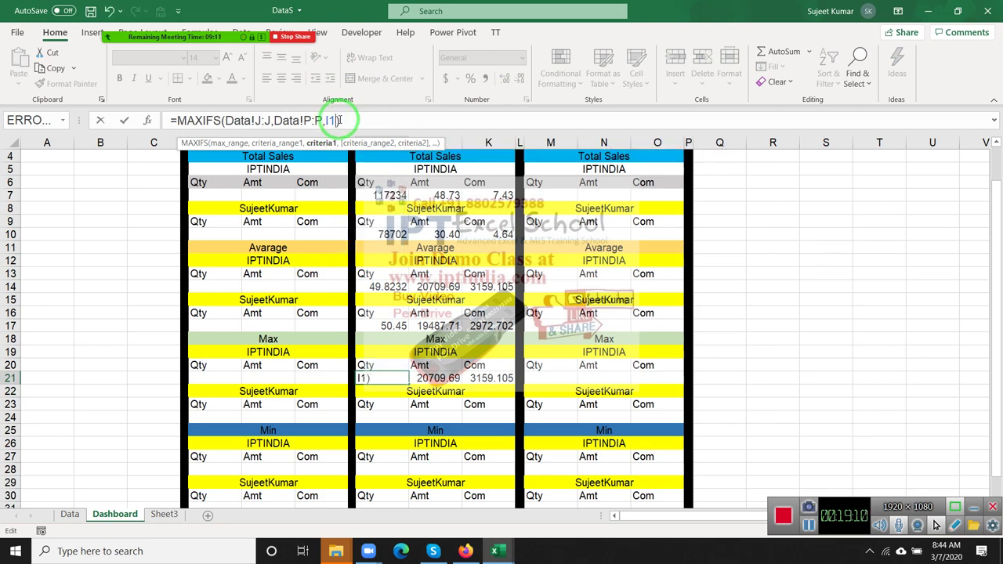
pyautogui.press('Return')
pyautogui.press('Up')
# Copy =MAXIFS(Data!J:J,Data!P:P,I19) into J21, then compare Book4 with DataS
pyautogui.click(319, 119)
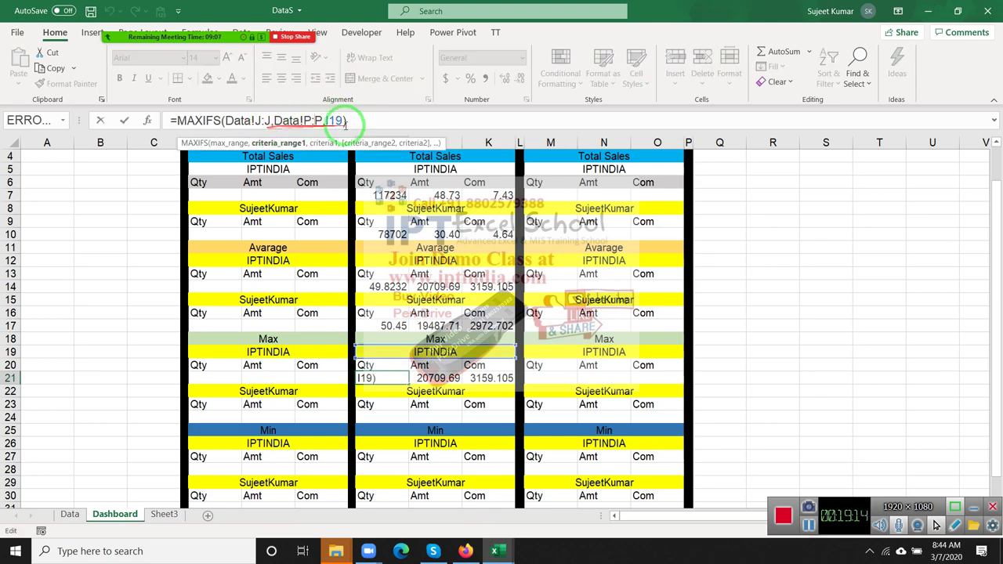
pyautogui.moveTo(346, 120); pyautogui.dragTo(127, 118)
pyautogui.hotkey('ctrl', 'c')
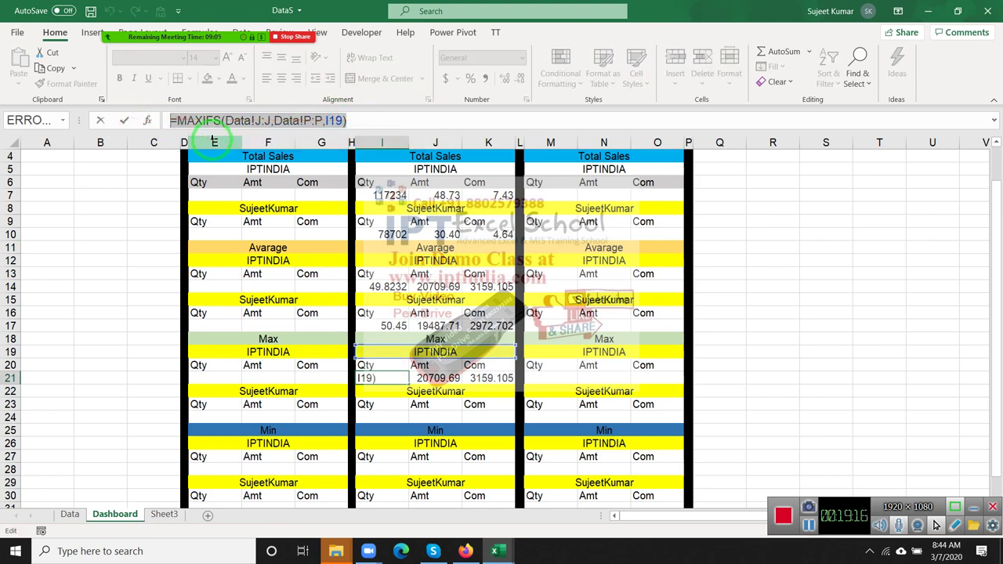
pyautogui.press('Escape')
pyautogui.click(435, 378)
pyautogui.press('Delete')
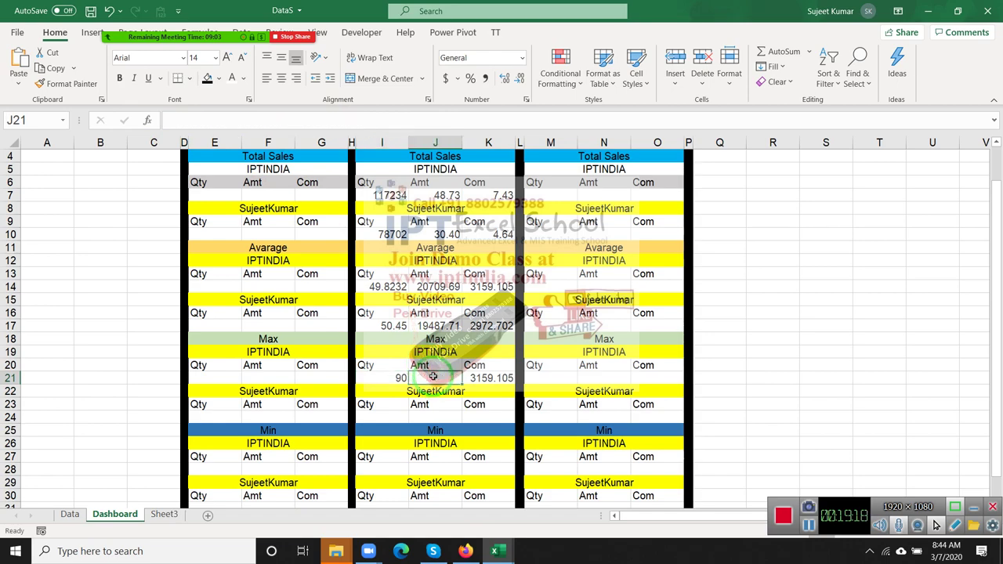
pyautogui.hotkey('ctrl', 'v')
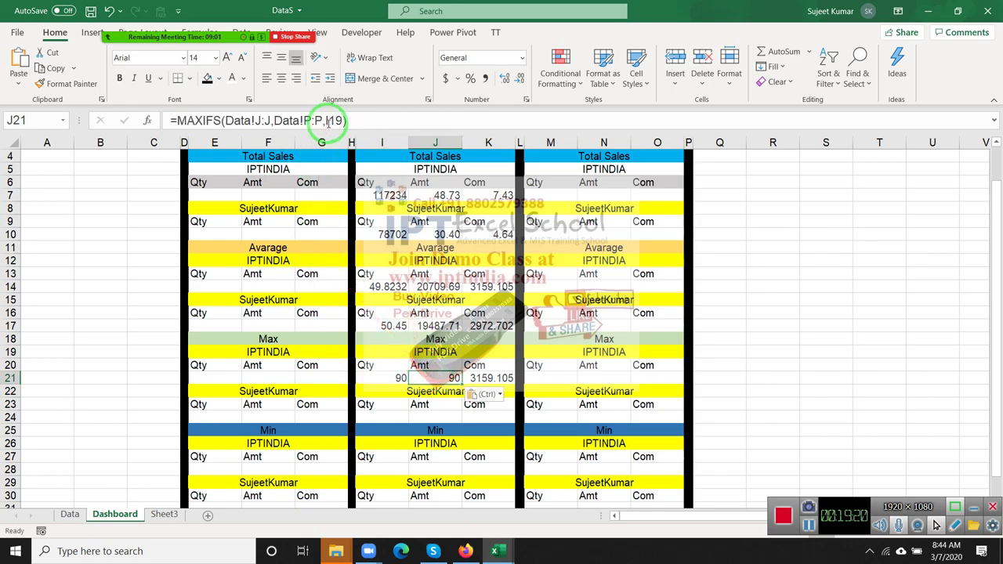
pyautogui.hotkey('alt', 'Tab')
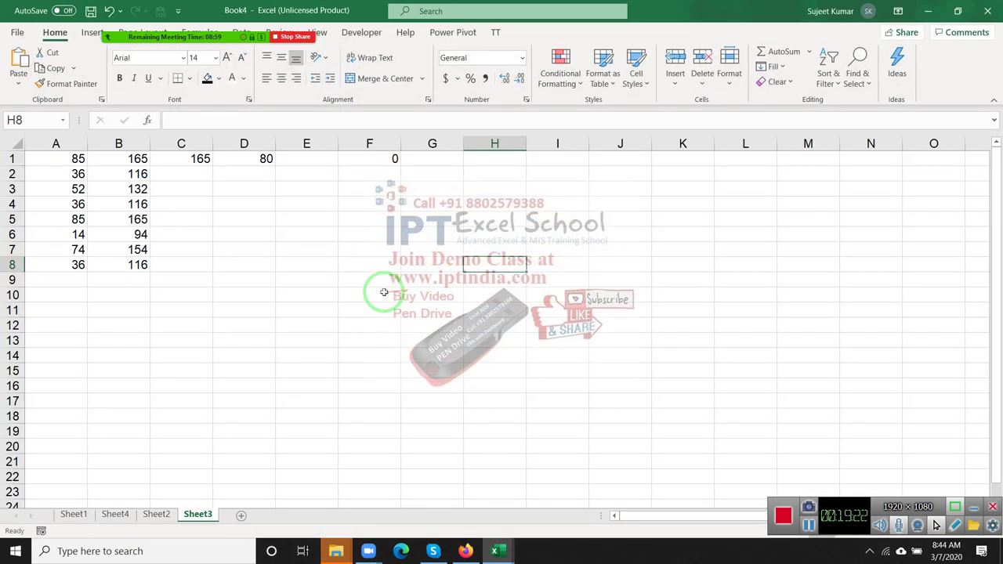
pyautogui.hotkey('alt', 'Tab')
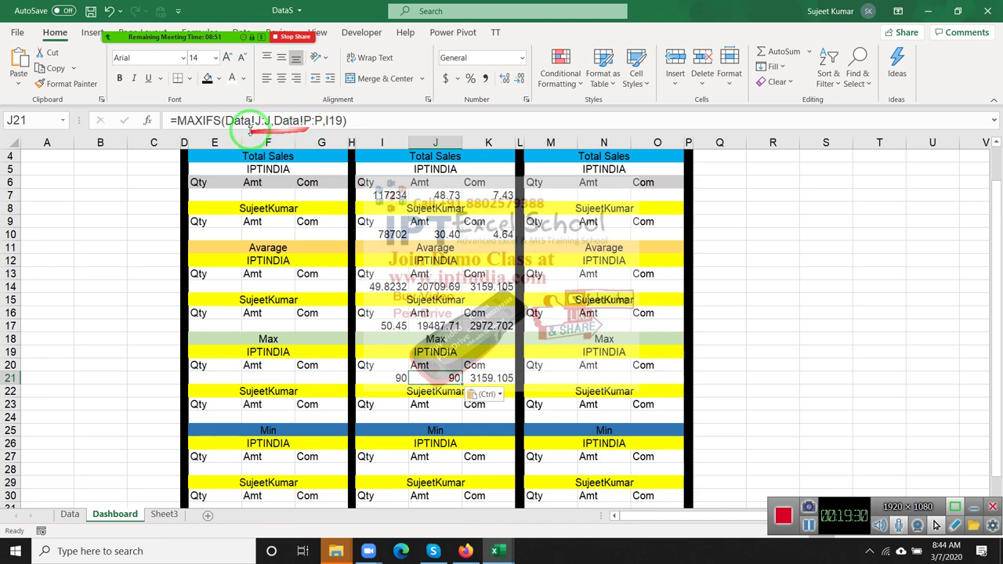
pyautogui.hotkey('alt', 'Tab')
pyautogui.hotkey('alt', 'Tab')
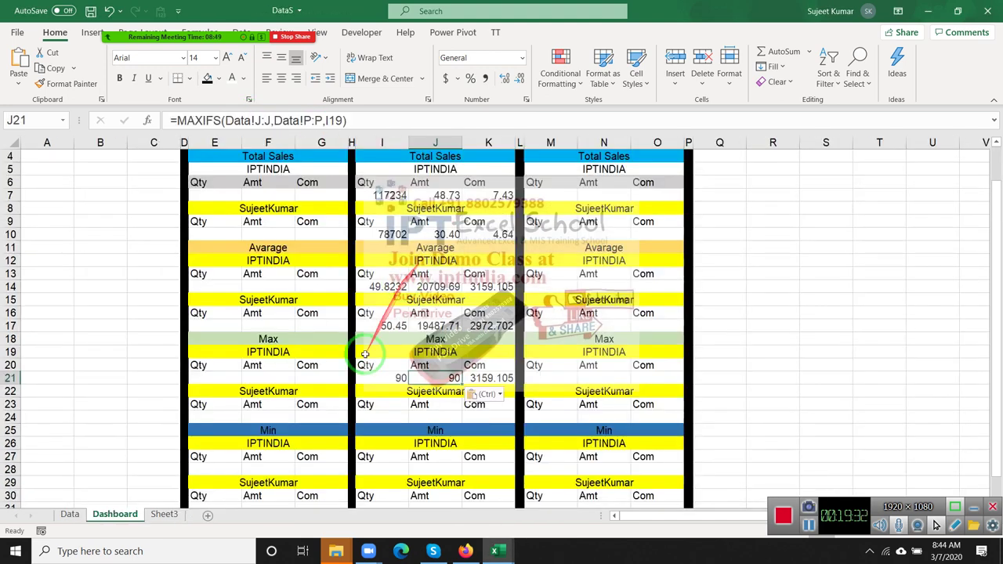
pyautogui.click(69, 514)
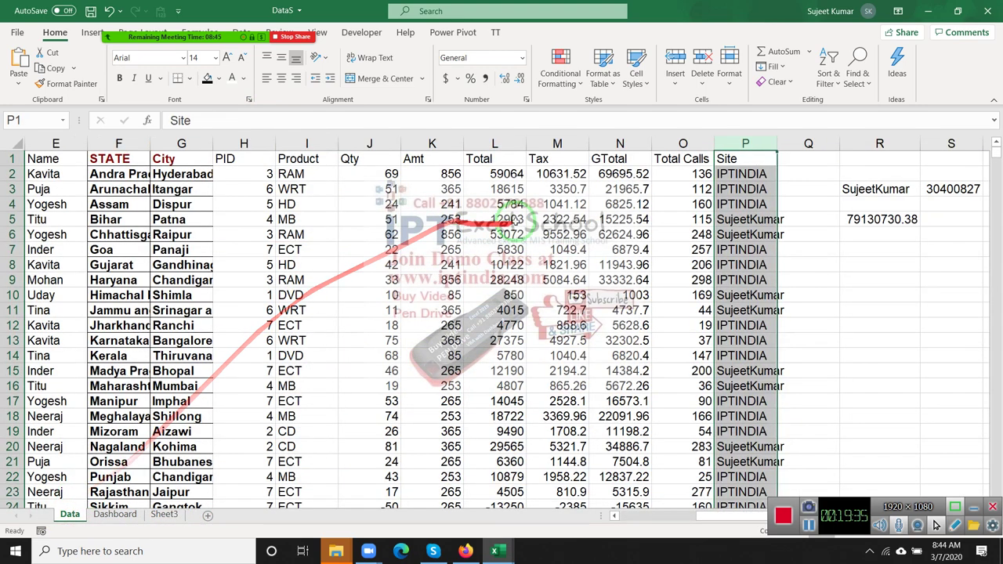
pyautogui.click(620, 144)
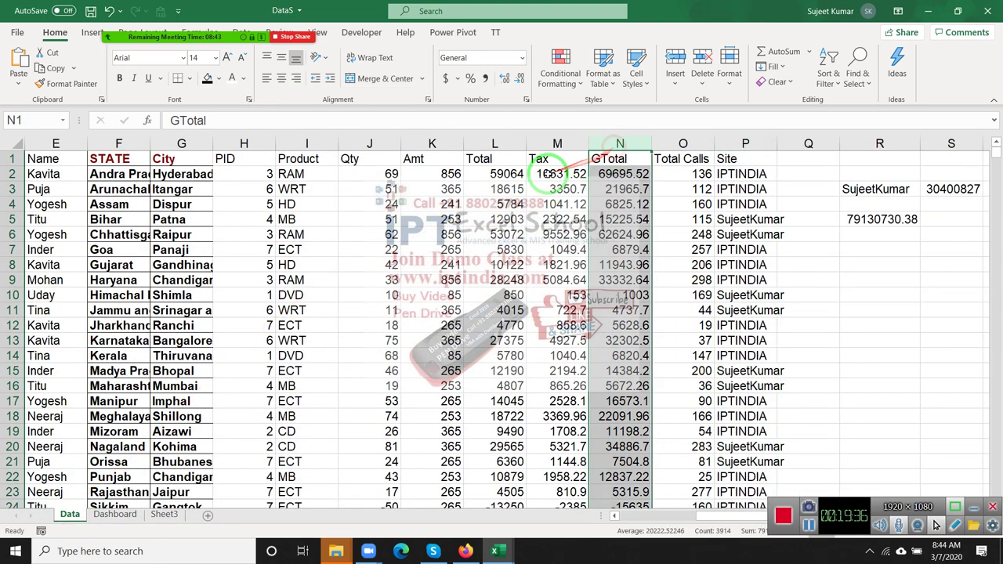
pyautogui.hotkey('alt', 'Tab')
pyautogui.hotkey('alt', 'Tab')
pyautogui.click(464, 214)
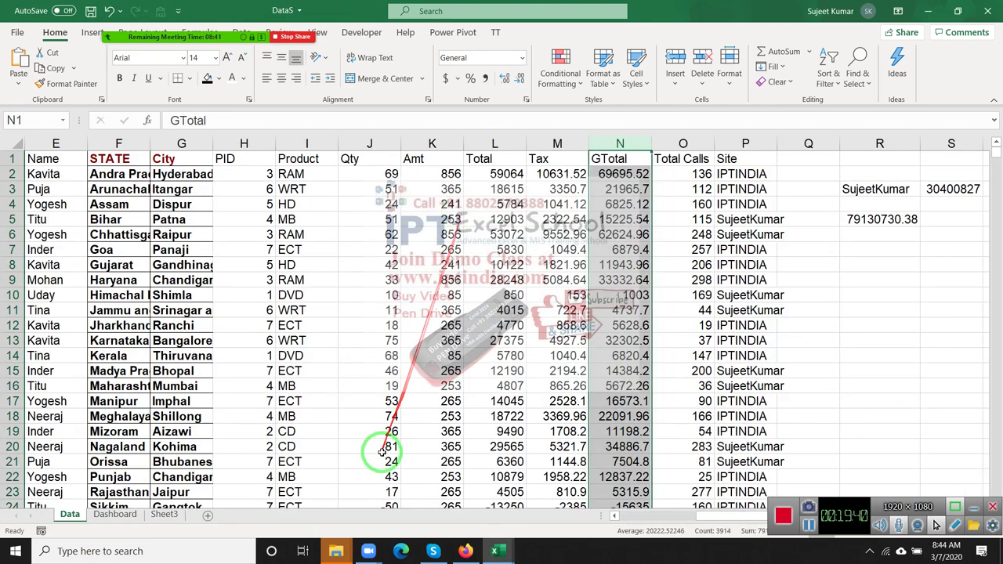
pyautogui.click(116, 515)
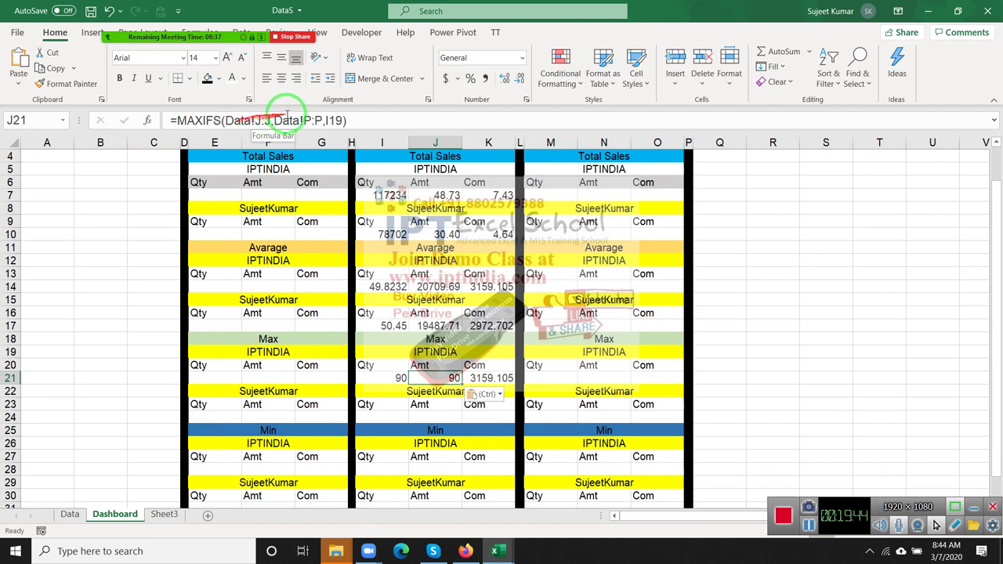
# Point the J21 MAXIFS max range at Data!N:N
pyautogui.click(254, 120)
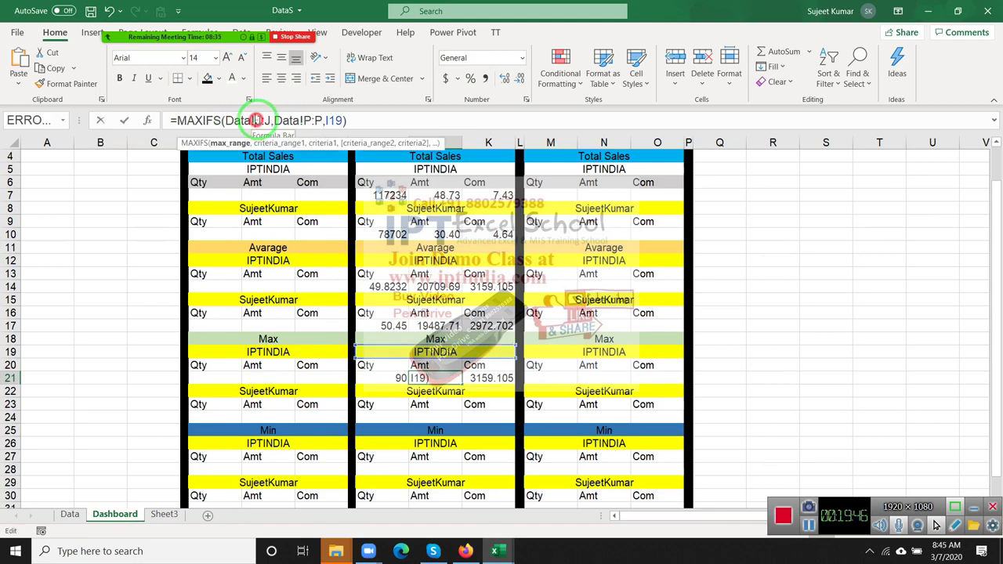
pyautogui.press('BackSpace')
pyautogui.write('n')
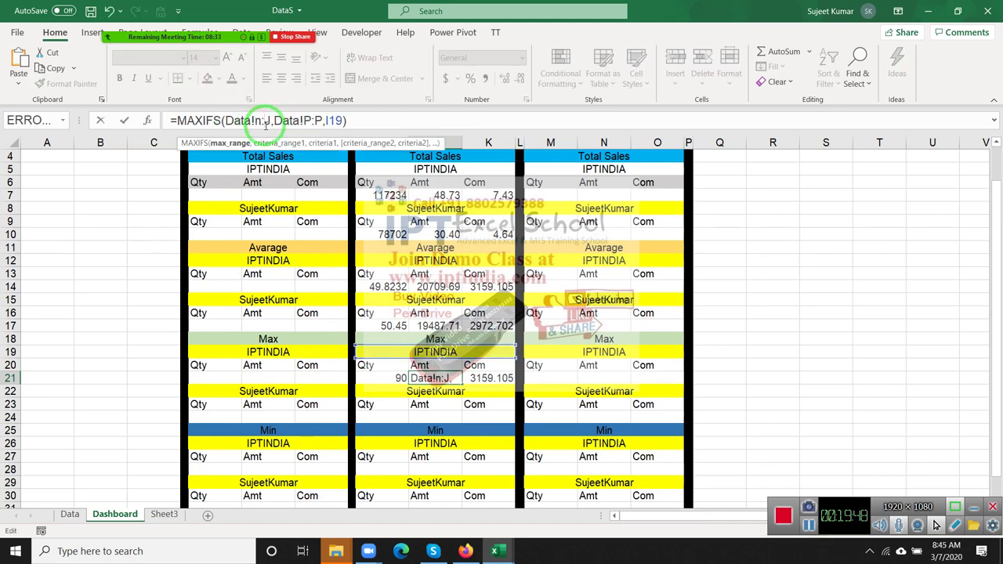
pyautogui.press('Return')
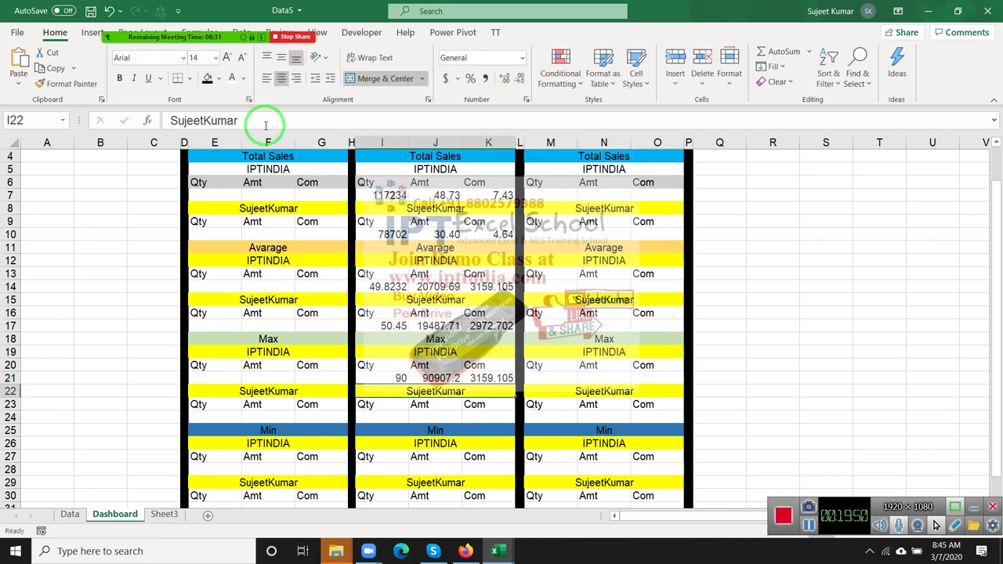
# Paste the MAXIFS formula into K21 and change its max range to Data!M:M
pyautogui.press('Up')
pyautogui.press('Right')
pyautogui.hotkey('ctrl', 'v')
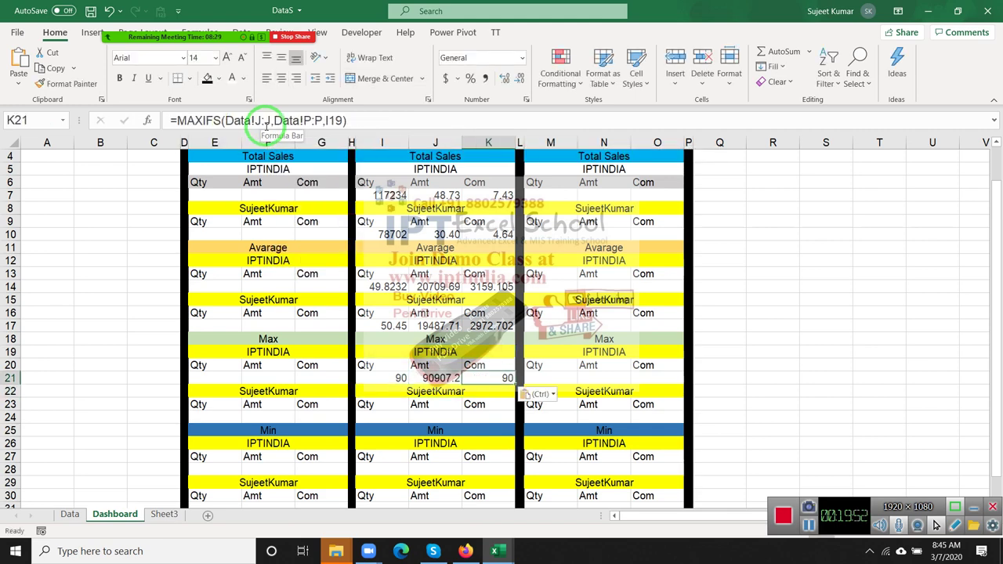
pyautogui.click(490, 326)
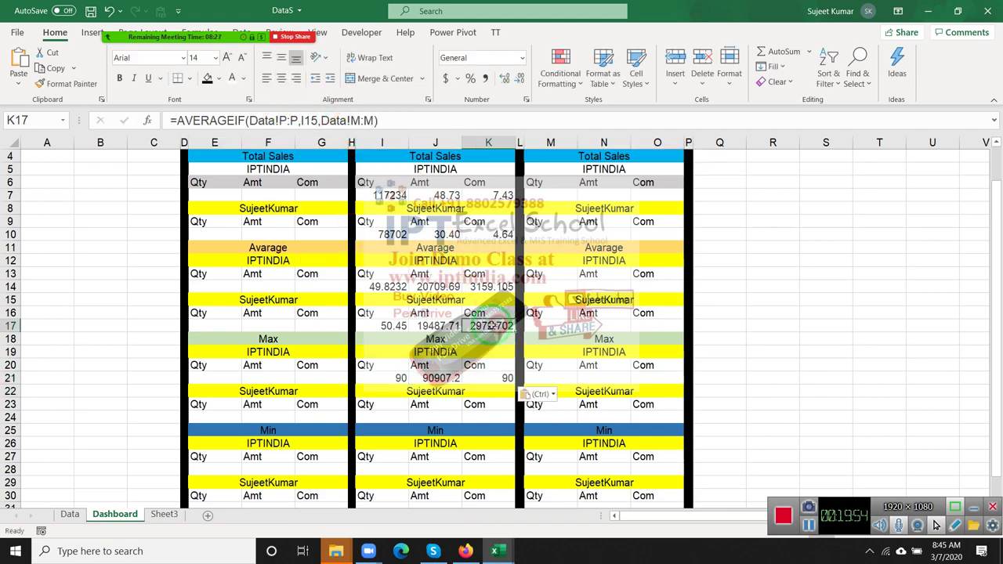
pyautogui.click(485, 391)
pyautogui.click(485, 378)
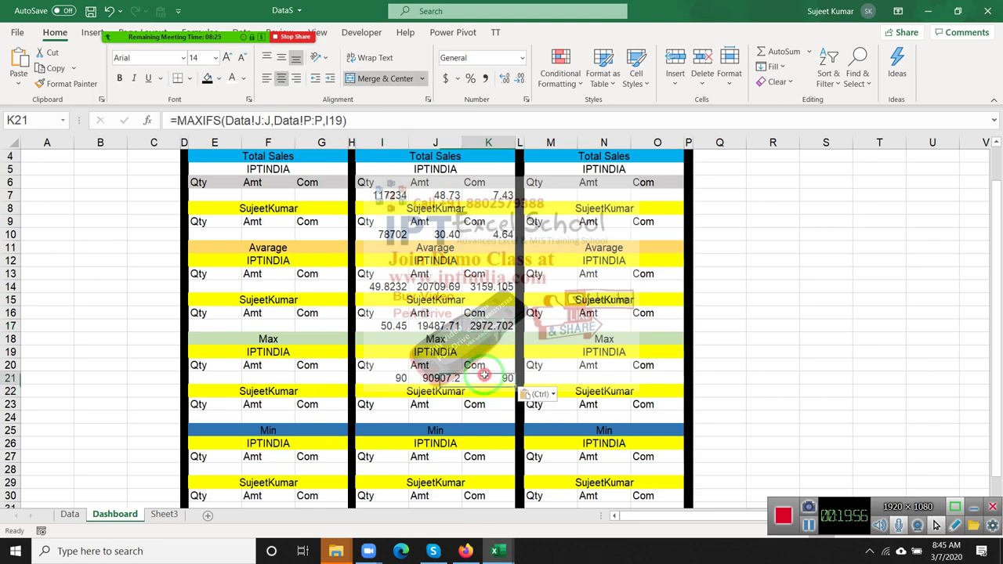
pyautogui.click(306, 120)
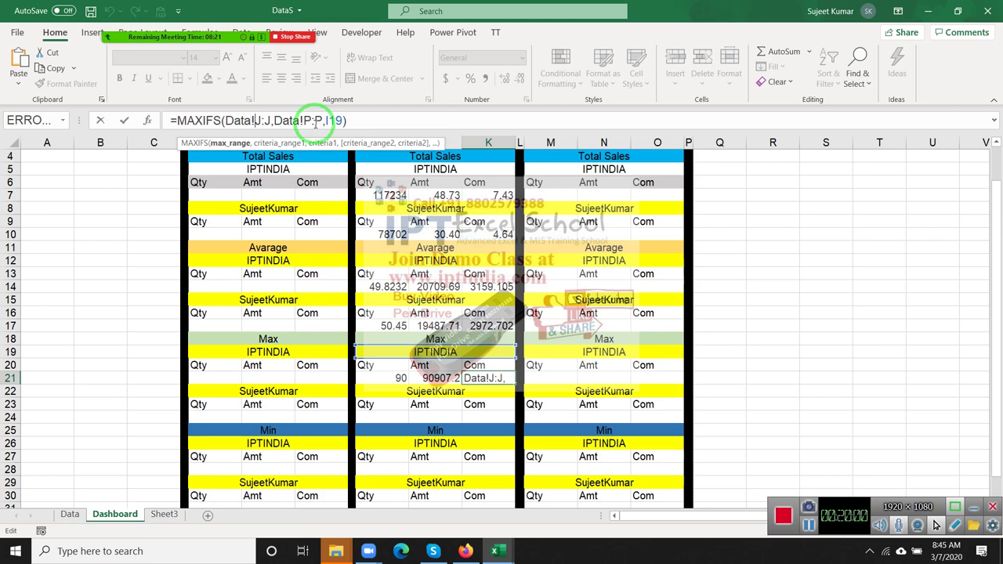
pyautogui.press('BackSpace')
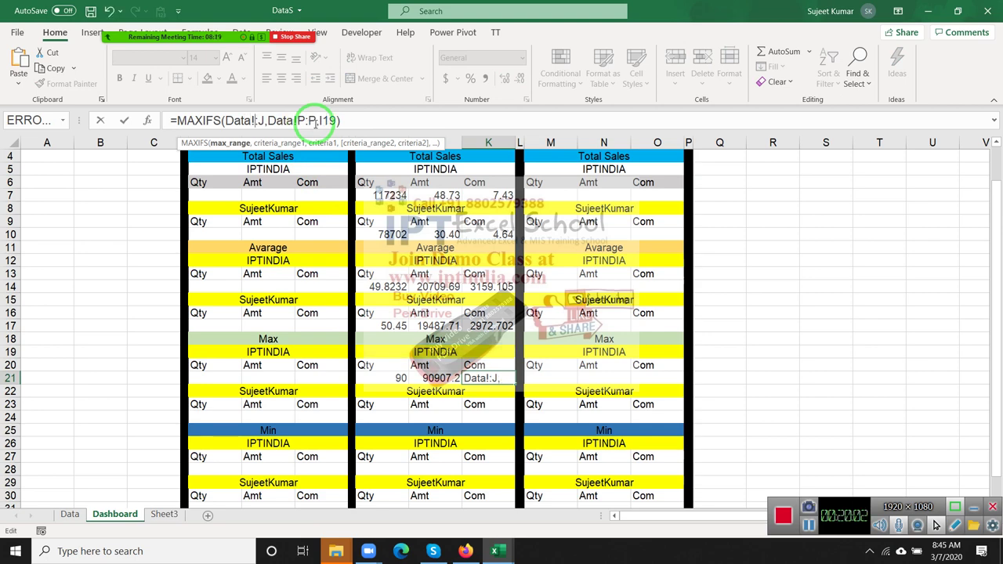
pyautogui.write('m')
pyautogui.press('Delete')
pyautogui.write('m')
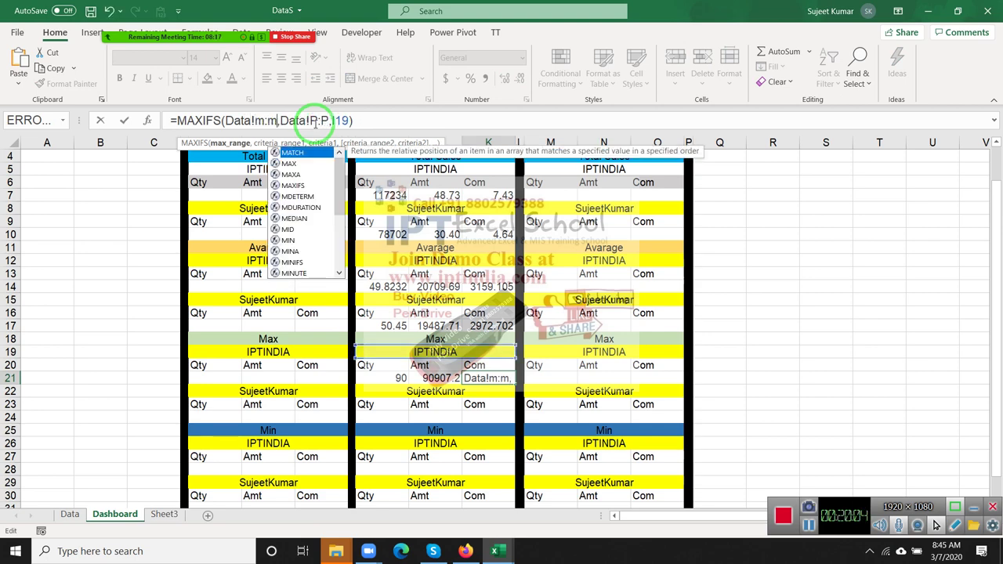
pyautogui.press('Return')
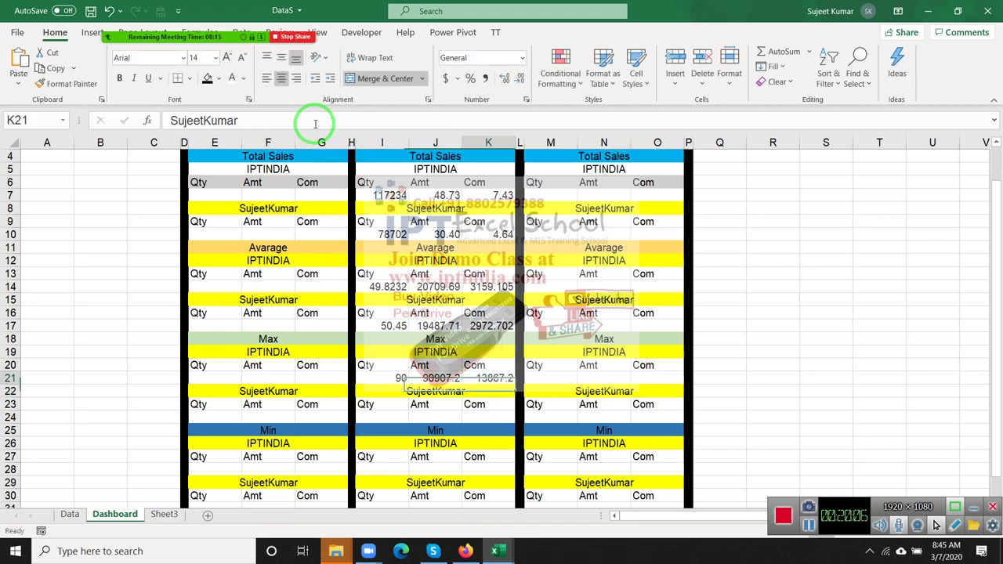
# Copy I21:K21 into the second site's Max row 24 and the Min row 28
pyautogui.press('Up')
pyautogui.press('Left')
pyautogui.press('Left')
pyautogui.hotkey('shift', 'Right')
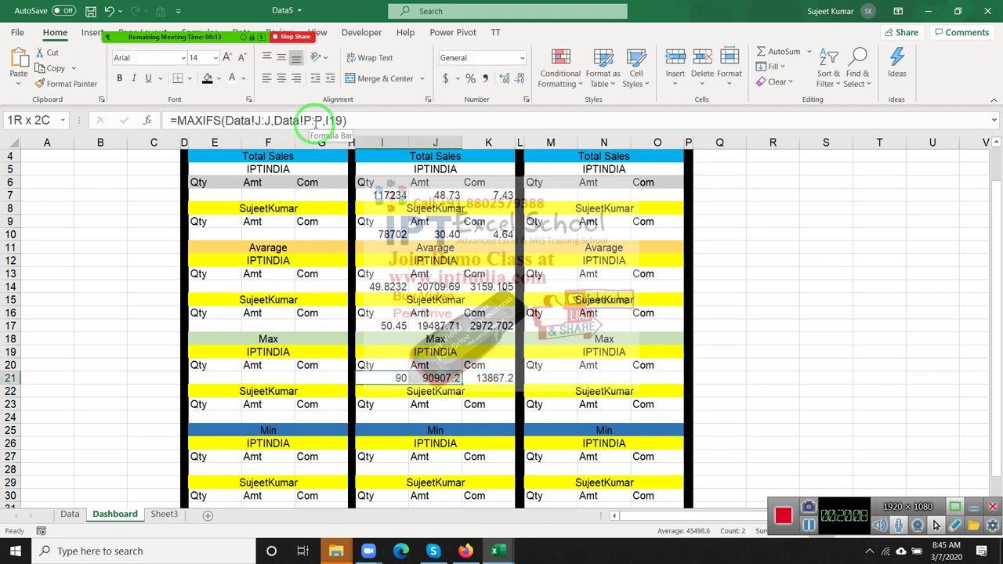
pyautogui.hotkey('shift', 'Right')
pyautogui.hotkey('ctrl', 'c')
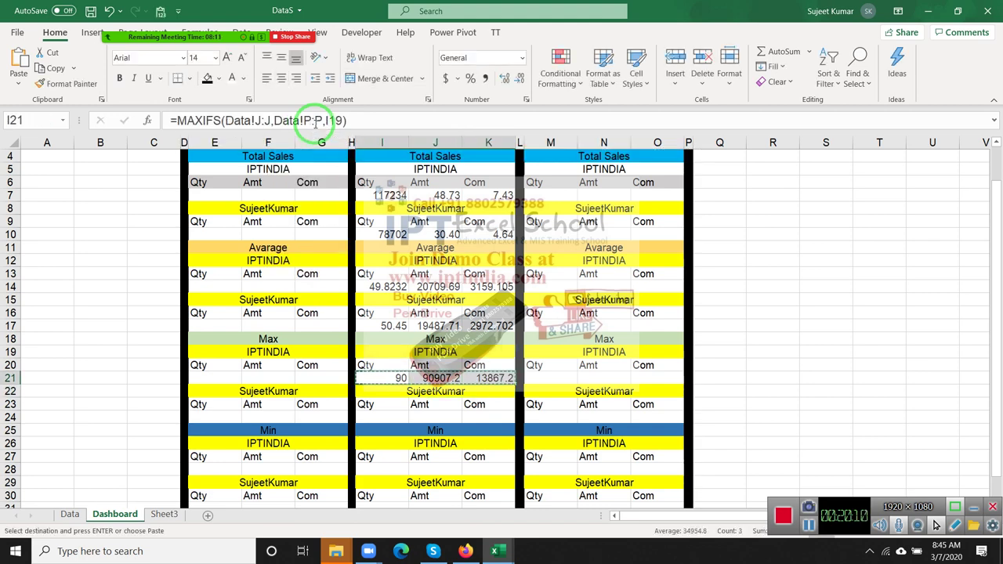
pyautogui.press('Down')
pyautogui.press('Down')
pyautogui.press('Down')
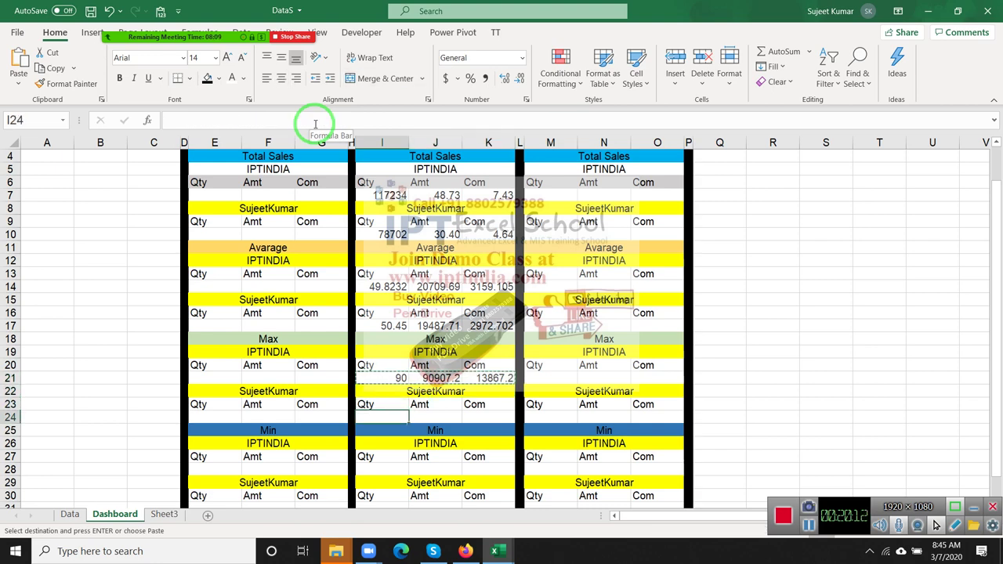
pyautogui.hotkey('ctrl', 'v')
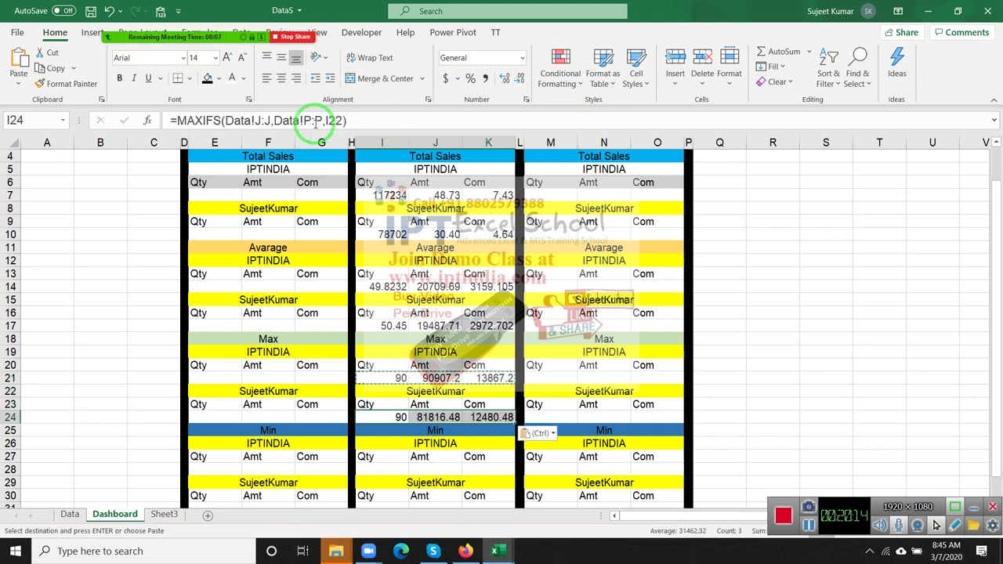
pyautogui.press('Down')
pyautogui.press('Down')
pyautogui.press('Down')
pyautogui.press('Down')
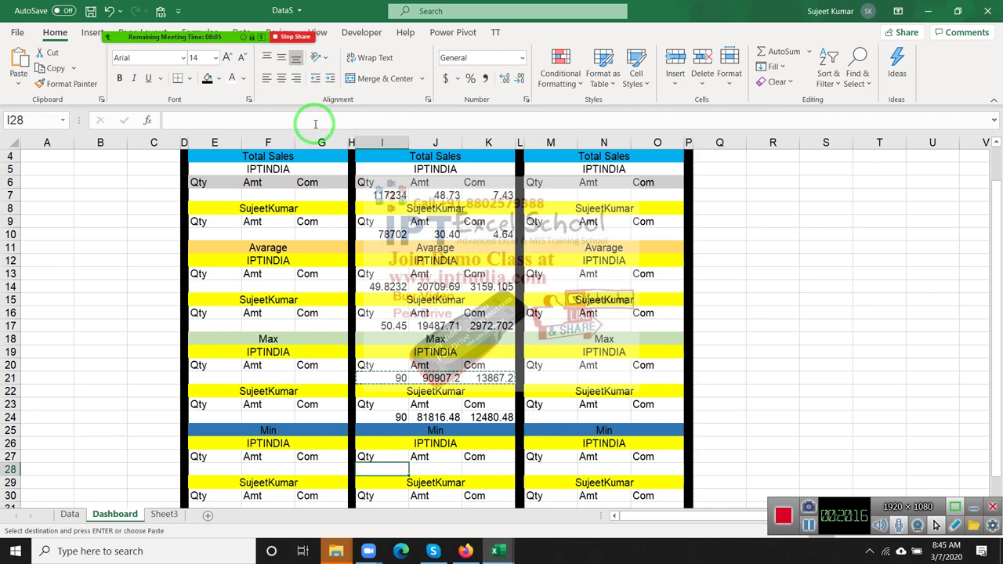
pyautogui.hotkey('ctrl', 'v')
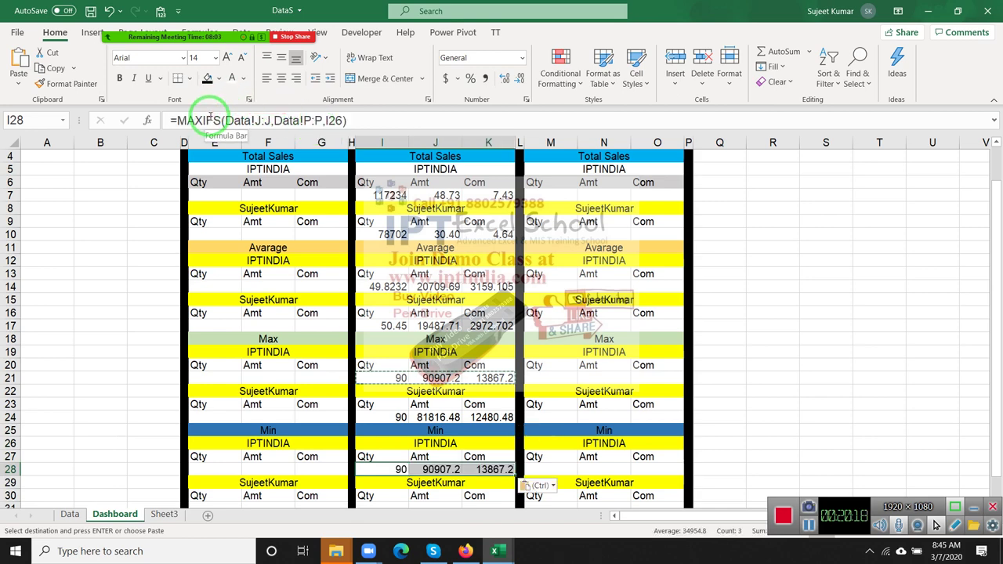
# Switch the I28 formula from MAXIFS to MINIFS, giving -54
pyautogui.click(206, 119)
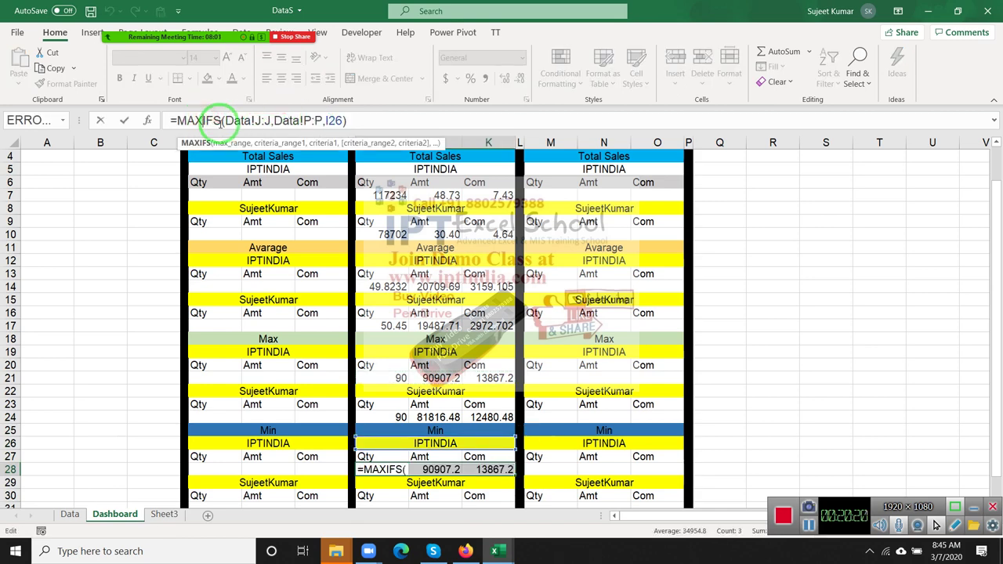
pyautogui.press('BackSpace')
pyautogui.press('BackSpace')
pyautogui.press('BackSpace')
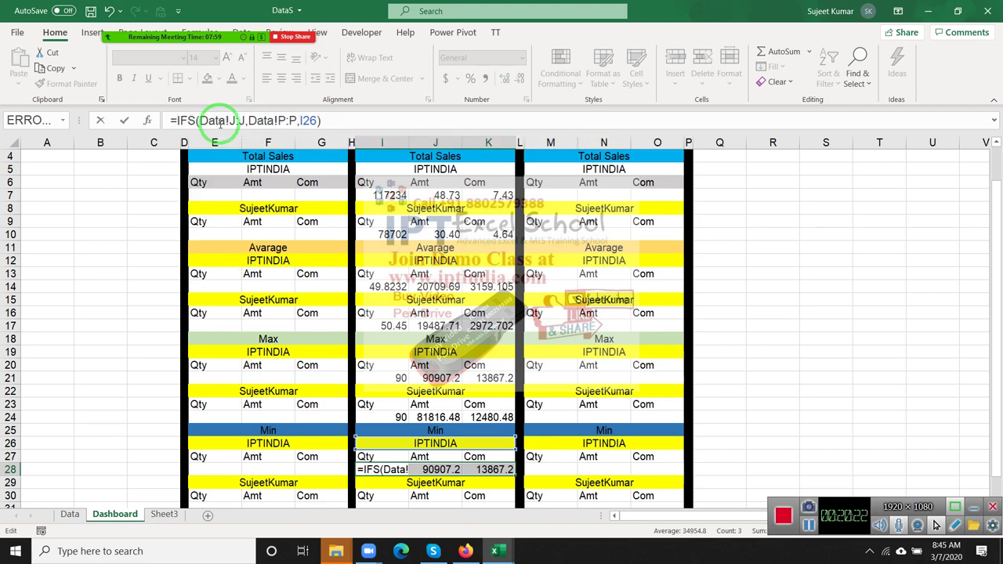
pyautogui.write('min')
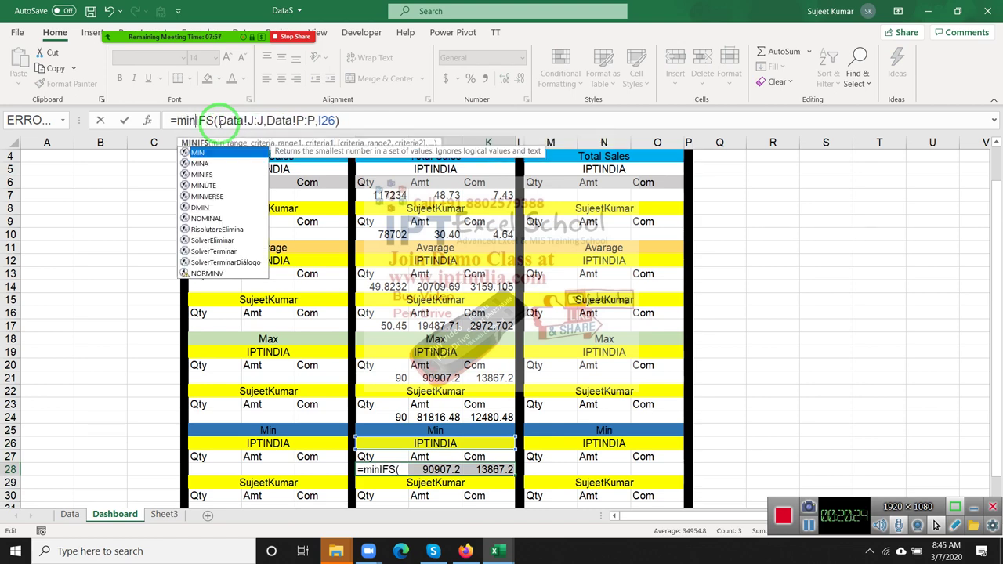
pyautogui.press('Down')
pyautogui.press('Down')
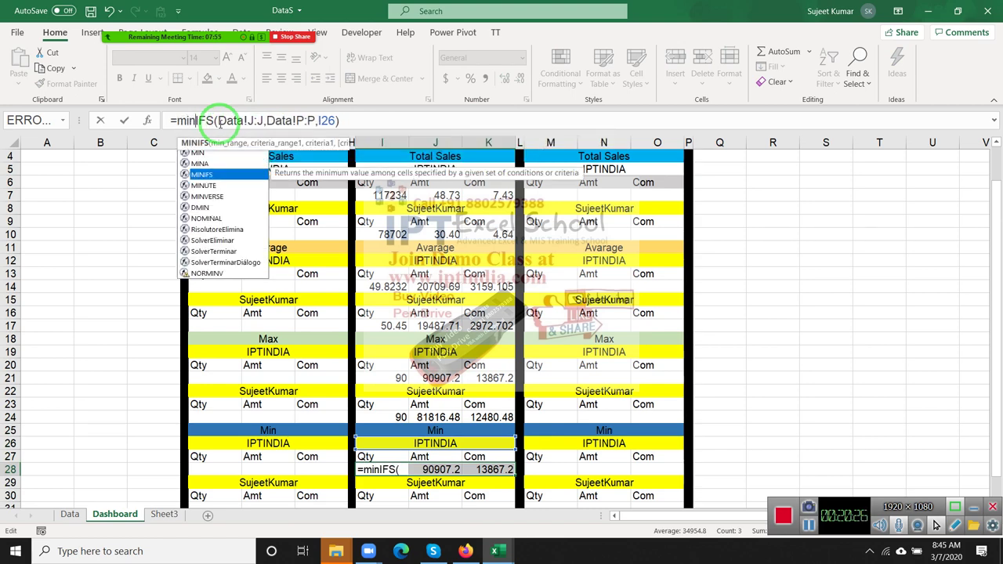
pyautogui.press('Tab')
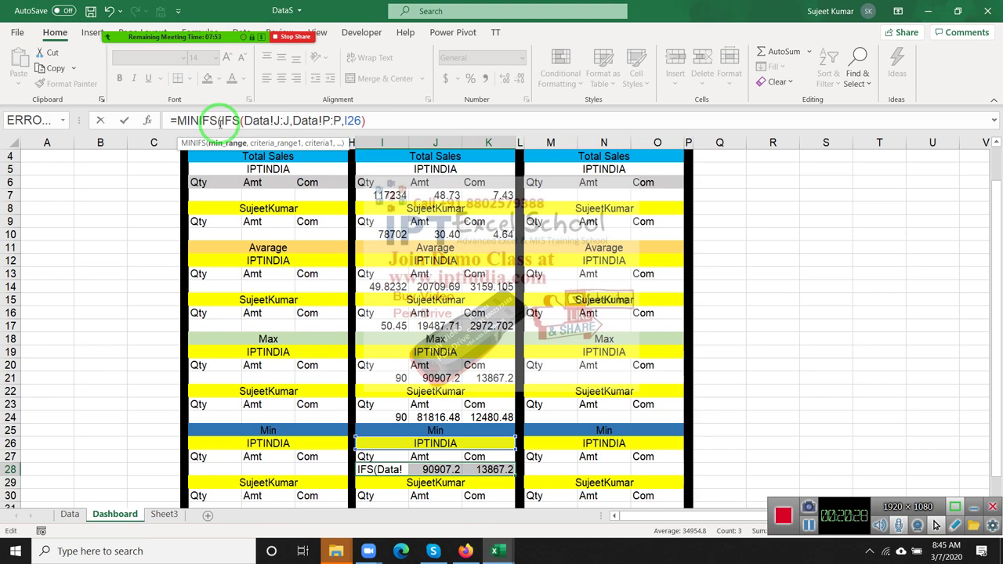
pyautogui.press('Delete')
pyautogui.press('Delete')
pyautogui.press('Delete')
pyautogui.press('Delete')
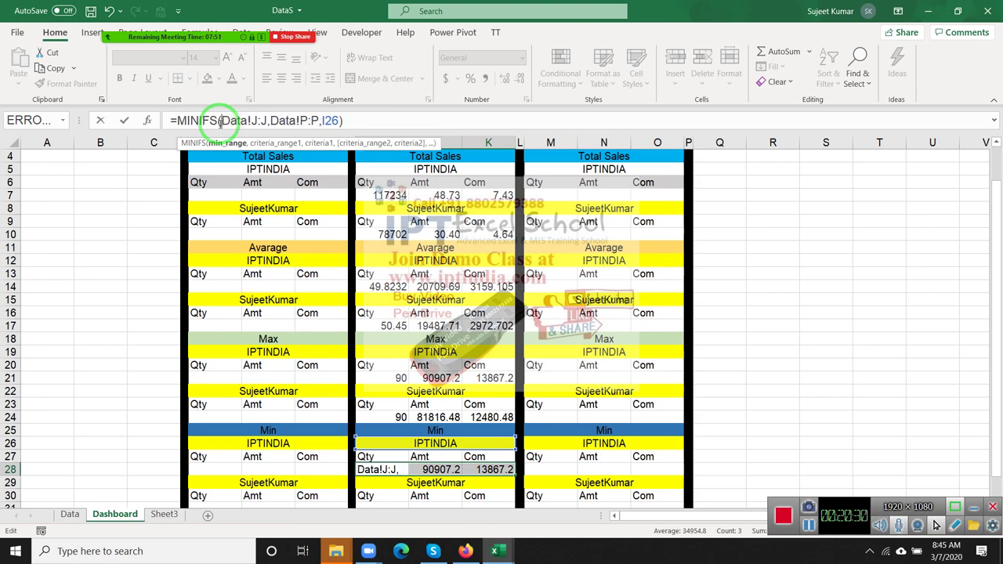
pyautogui.press('Return')
pyautogui.press('Up')
pyautogui.press('Down')
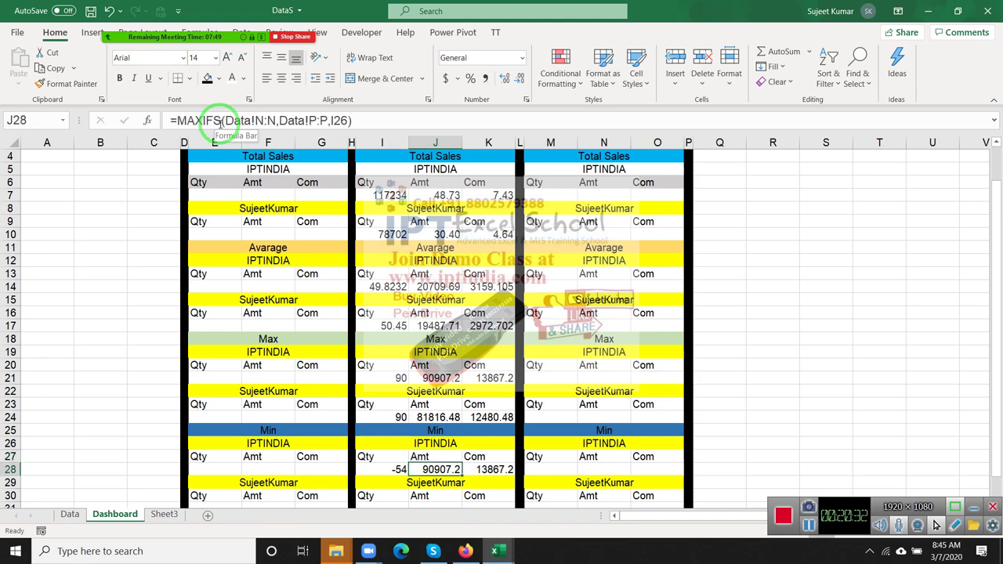
# Change J28 and K28 to MINIFS, returning -16121.16 and -2459.16
pyautogui.click(186, 118)
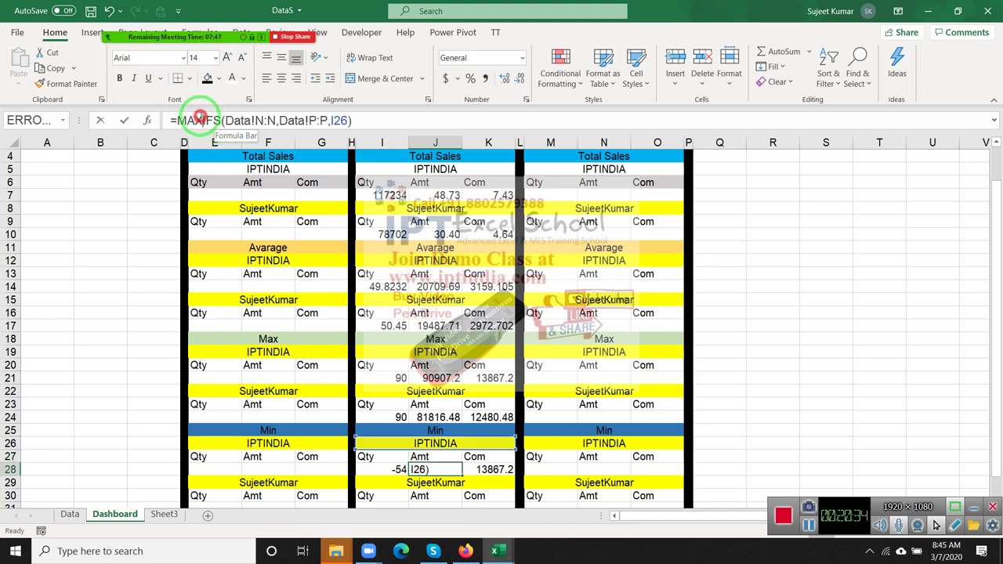
pyautogui.moveTo(174, 120); pyautogui.dragTo(196, 120)
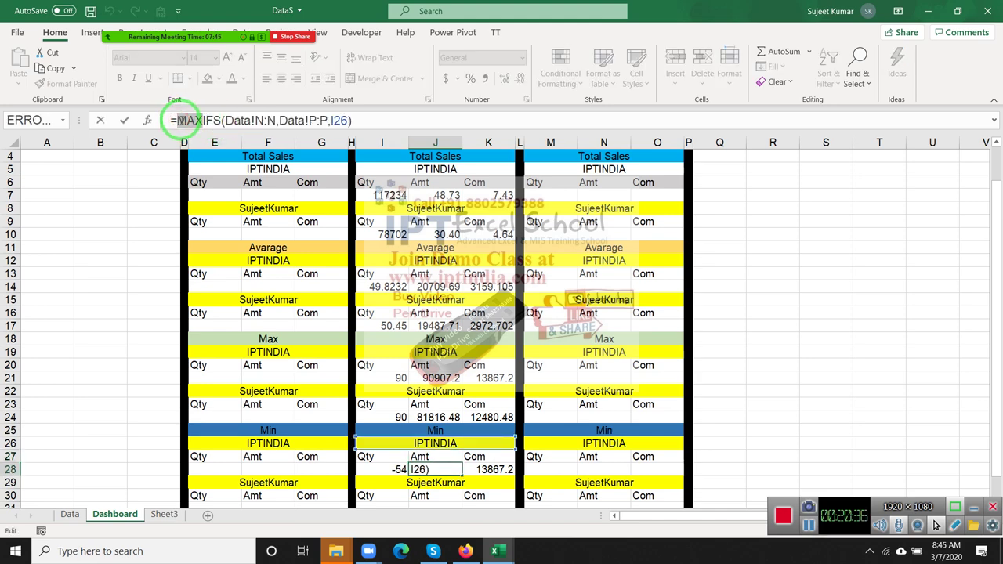
pyautogui.write('min')
pyautogui.press('Return')
pyautogui.press('Up')
pyautogui.press('Right')
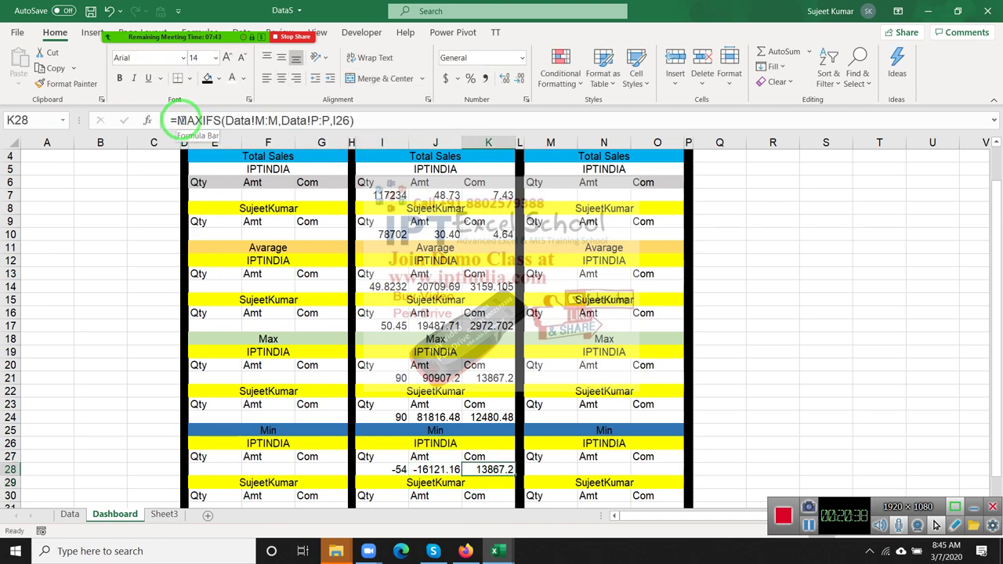
pyautogui.click(182, 120)
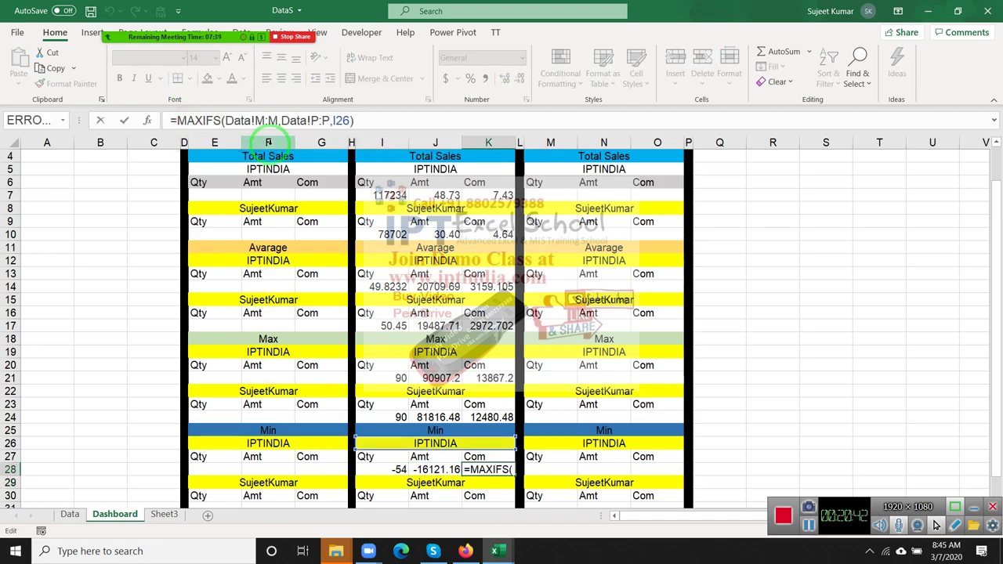
pyautogui.press('Delete')
pyautogui.press('Delete')
pyautogui.press('Delete')
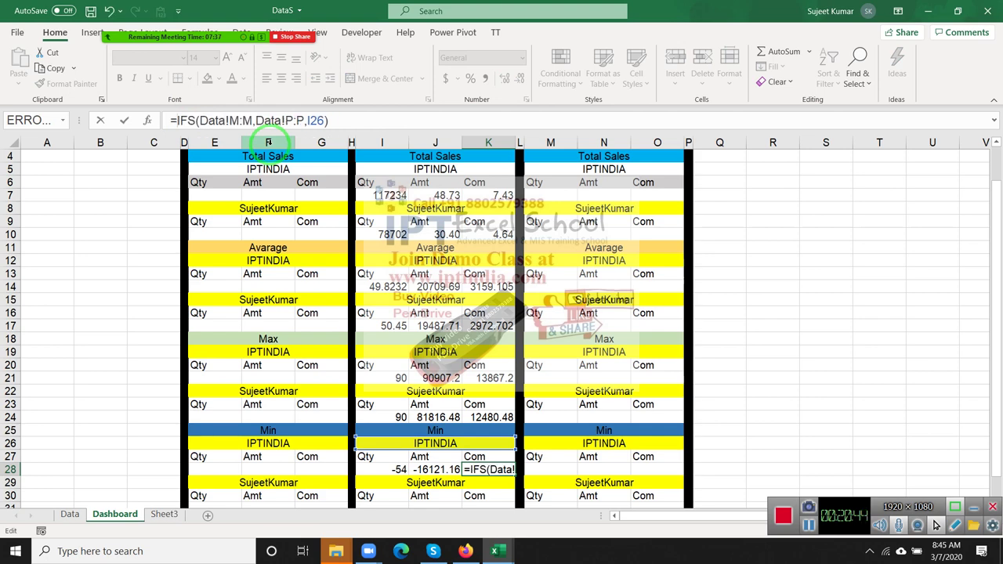
pyautogui.write('min')
pyautogui.press('Return')
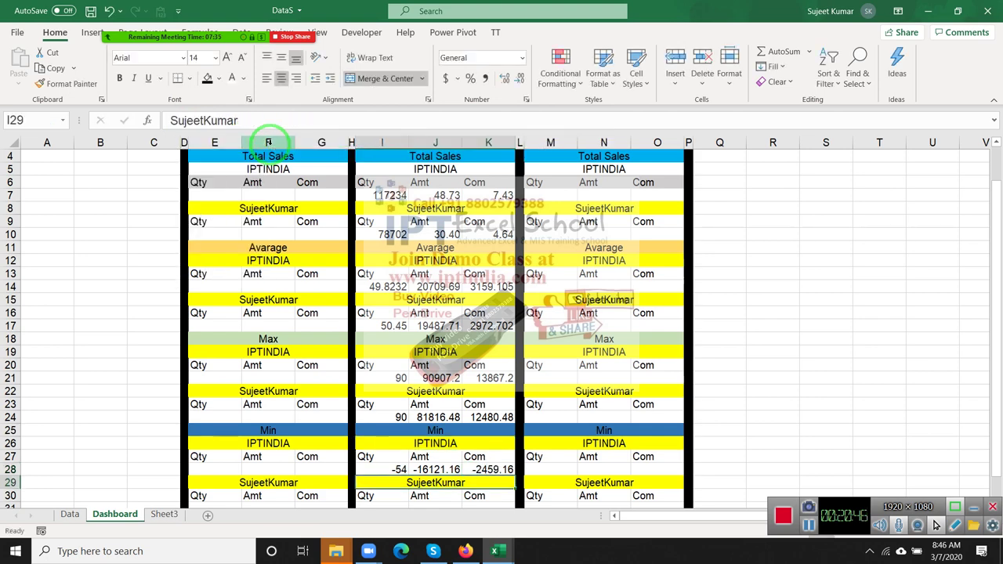
pyautogui.press('Up')
# Copy the three Min formulas in I28:K28
pyautogui.press('Left')
pyautogui.press('Left')
pyautogui.hotkey('shift', 'Right')
pyautogui.hotkey('shift', 'Right')
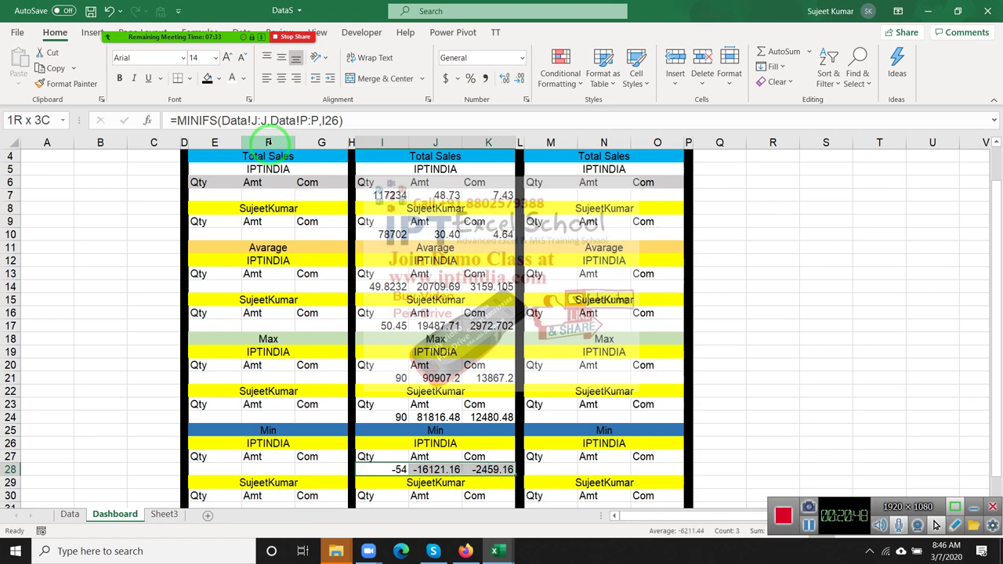
pyautogui.hotkey('ctrl', 'c')
pyautogui.scroll(-1, 268, 142)
# Paste the MINIFS formulas into I31:K31 for the second site, returning 10, 1003 and 153
pyautogui.scroll(-2, 282, 157)
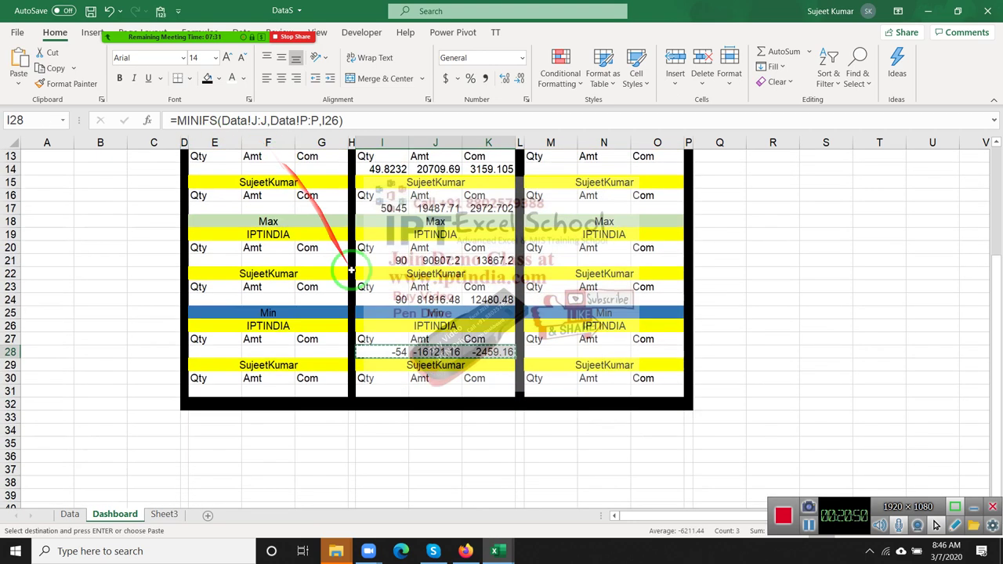
pyautogui.click(387, 389)
pyautogui.hotkey('ctrl', 'v')
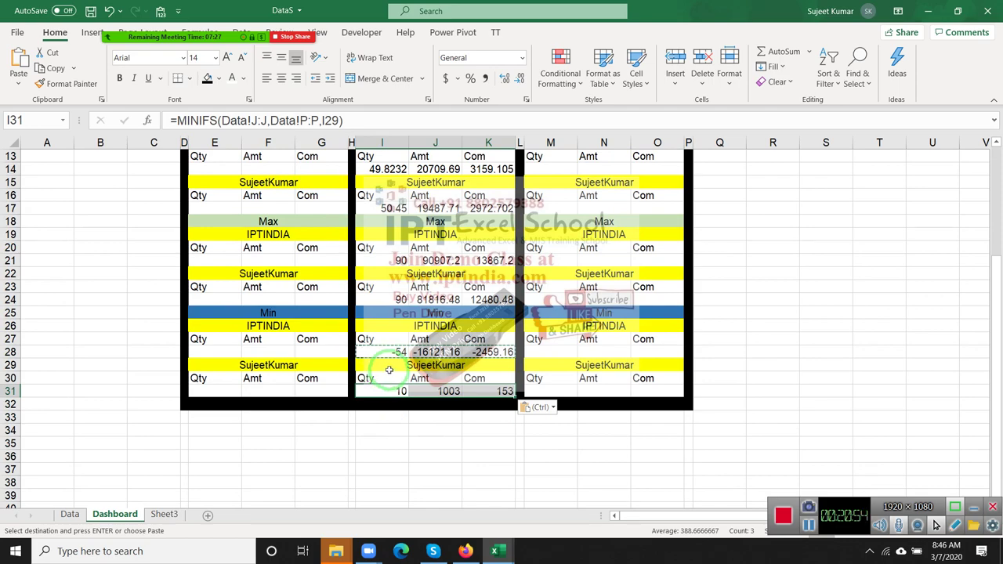
pyautogui.press('Escape')
pyautogui.scroll(4, 361, 337)
pyautogui.scroll(-3, 356, 335)
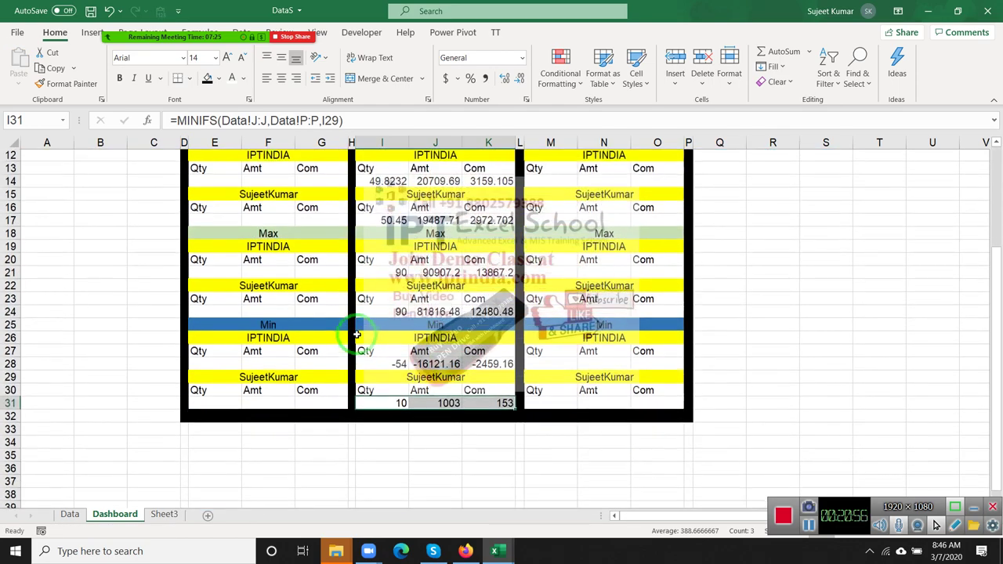
pyautogui.scroll(4, 357, 335)
pyautogui.click(233, 212)
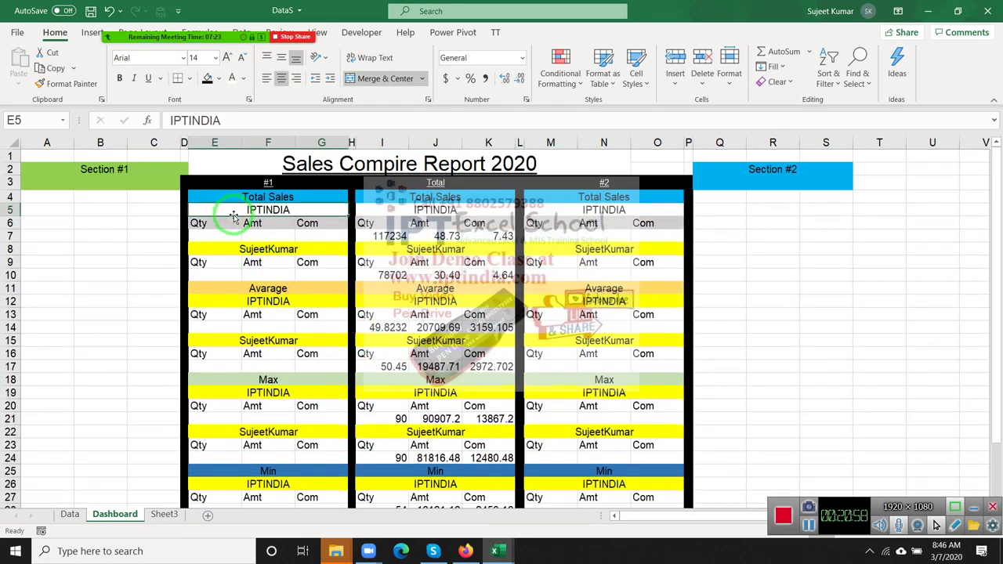
# Copy the Data table from E1, Name through Site, and paste it into Sheet3 at A1
pyautogui.click(70, 514)
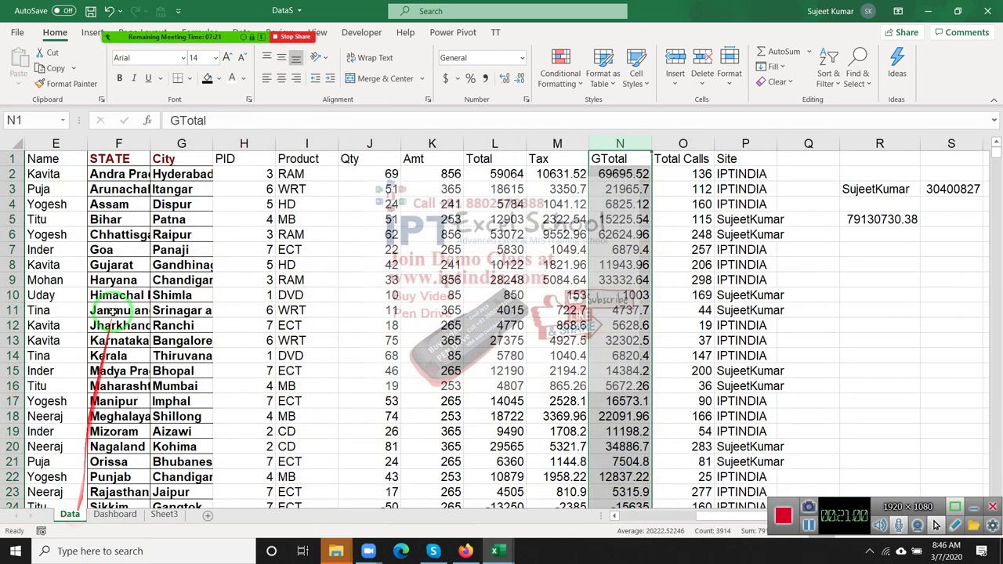
pyautogui.click(122, 249)
pyautogui.hotkey('ctrl', 'Up')
pyautogui.press('Left')
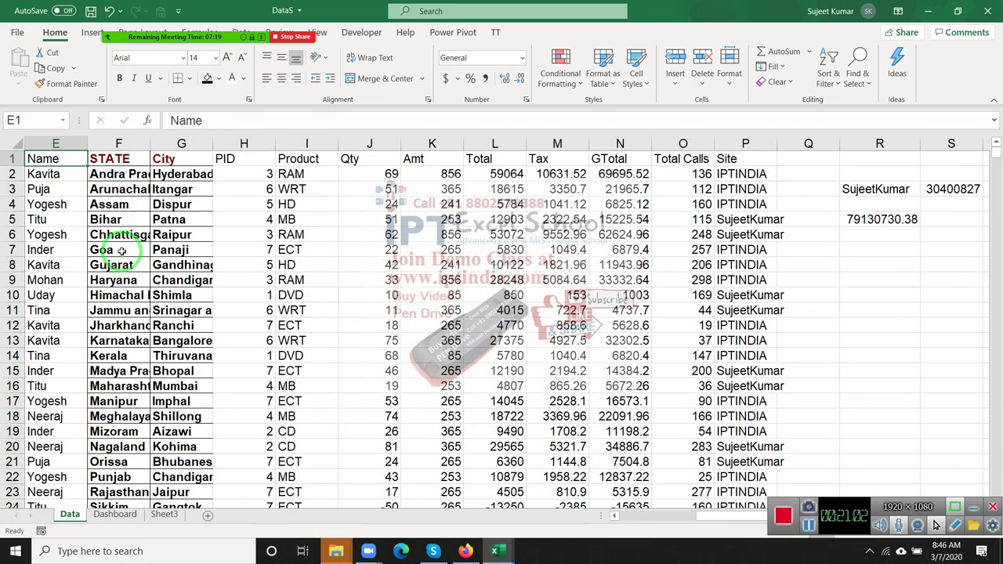
pyautogui.hotkey('ctrl', 'shift', 'Right')
pyautogui.hotkey('ctrl', 'shift', 'Down')
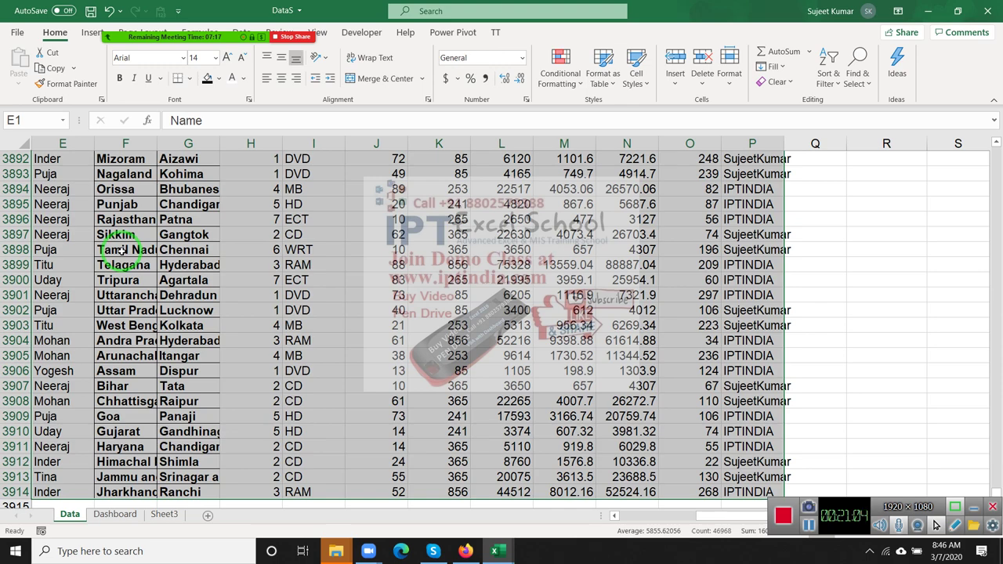
pyautogui.hotkey('ctrl', 'c')
pyautogui.click(165, 515)
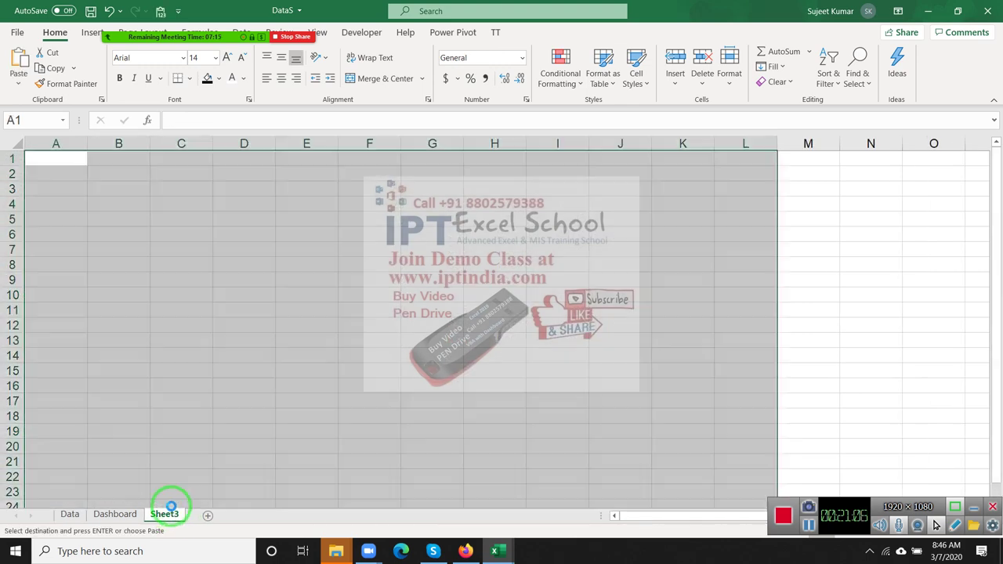
pyautogui.press('Return')
pyautogui.click(223, 369)
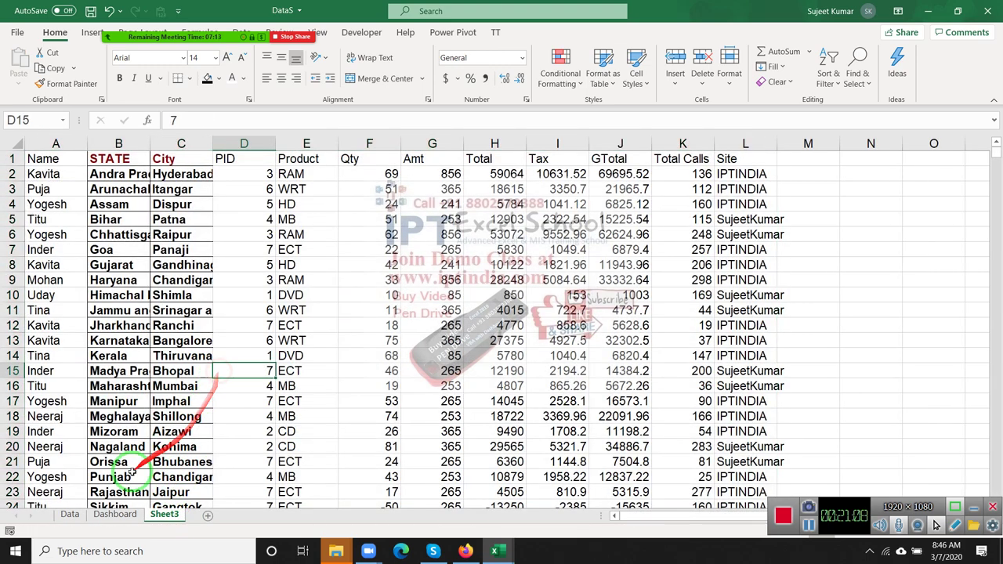
# Insert seven blank rows above the Name header on the Data sheet
pyautogui.click(69, 515)
pyautogui.click(82, 237)
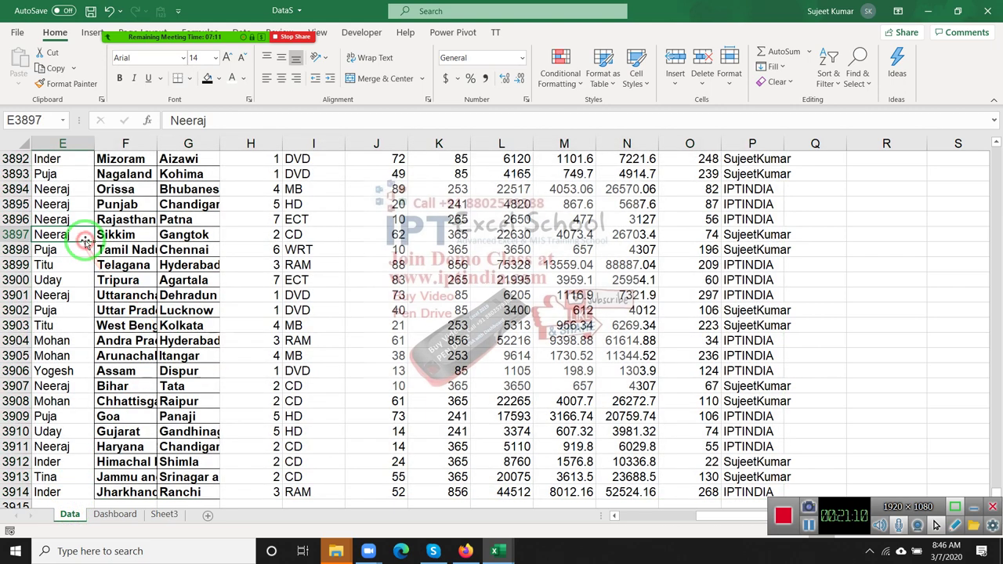
pyautogui.hotkey('ctrl', 'Up')
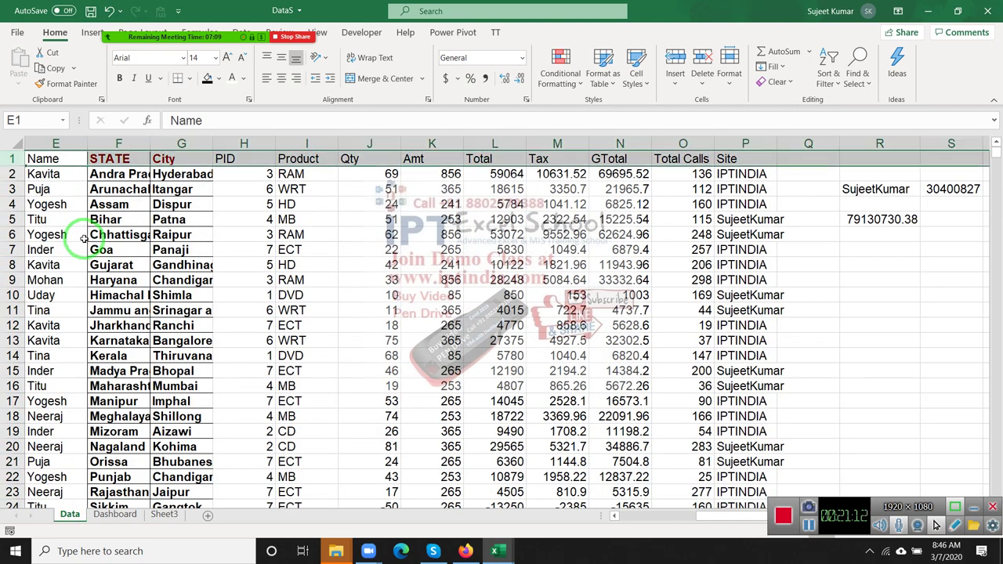
pyautogui.hotkey('shift', 'space')
pyautogui.hotkey('ctrl', 'shift', '+')
pyautogui.hotkey('ctrl', 'shift', '+')
pyautogui.hotkey('ctrl', 'shift', '+')
pyautogui.hotkey('ctrl', 'shift', '+')
pyautogui.hotkey('ctrl', 'shift', '+')
pyautogui.hotkey('ctrl', 'shift', '+')
pyautogui.hotkey('ctrl', 'shift', '+')
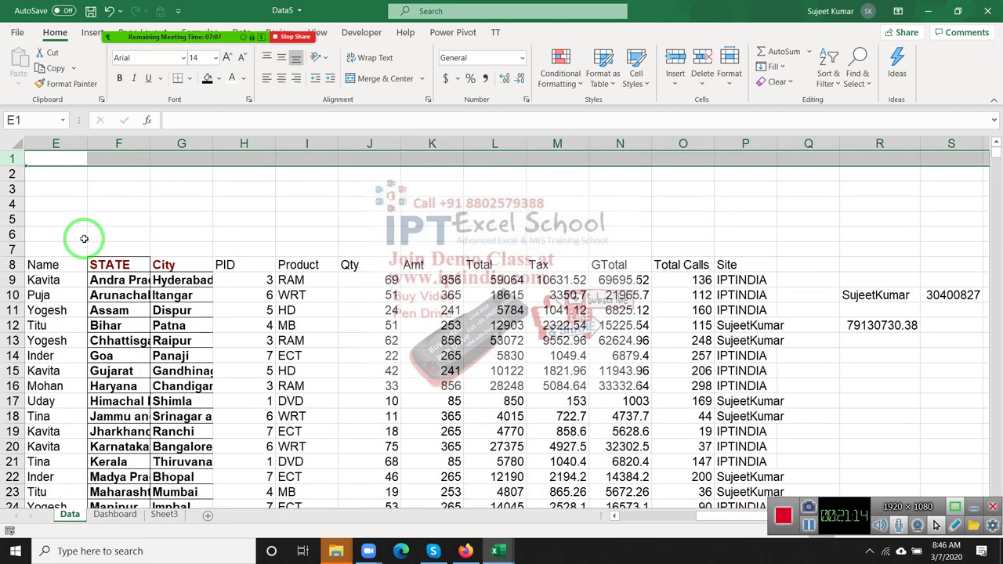
pyautogui.click(141, 175)
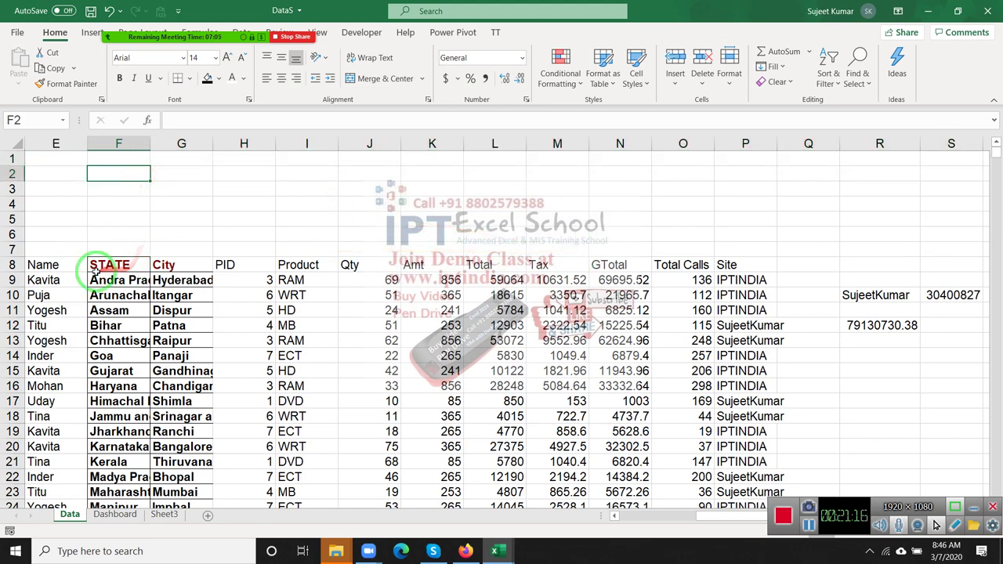
# Convert E8:P3921 into a table with headers, creating Table1
pyautogui.click(64, 271)
pyautogui.hotkey('ctrl', 'shift', 'Right')
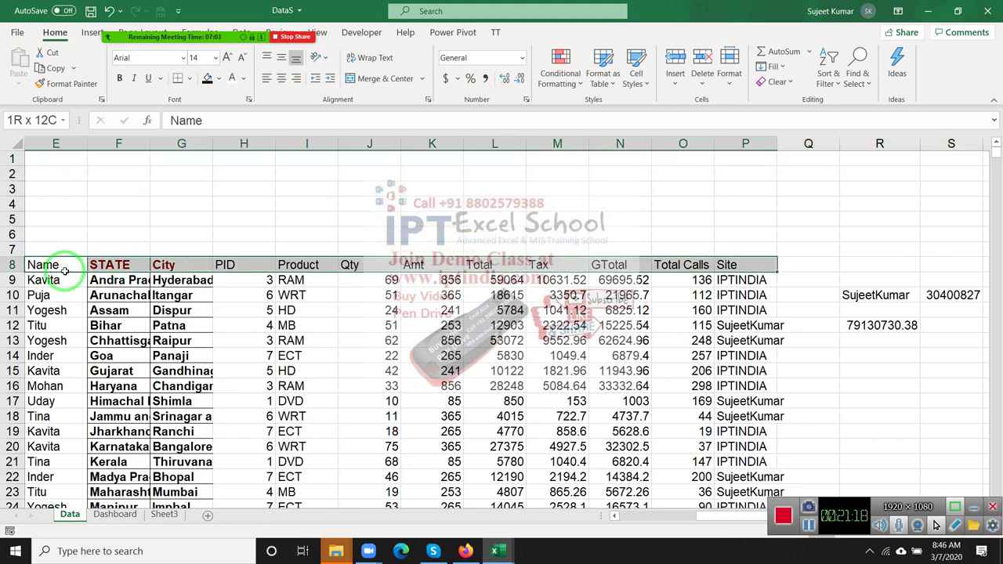
pyautogui.hotkey('ctrl', 'shift', 'Down')
pyautogui.click(90, 33)
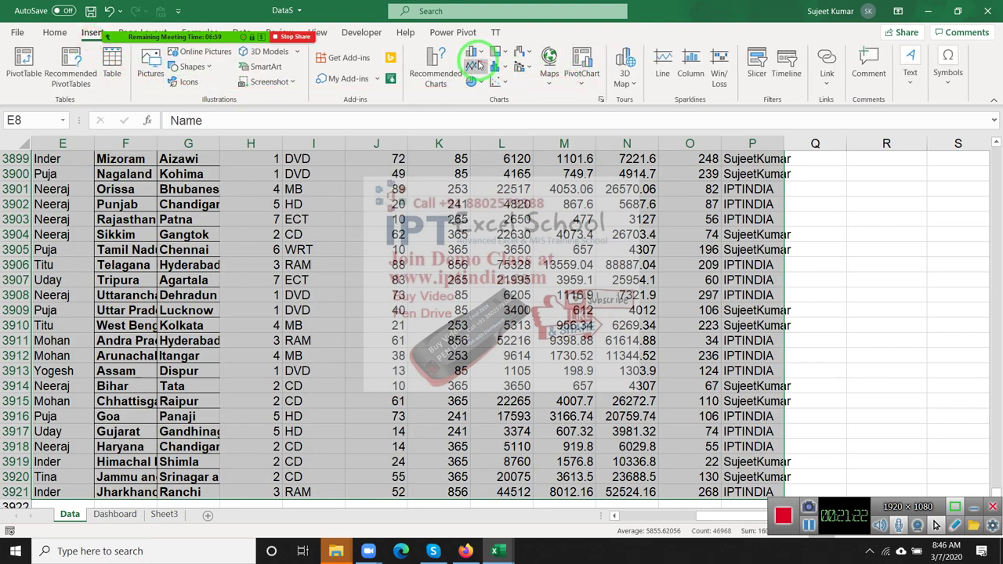
pyautogui.click(112, 64)
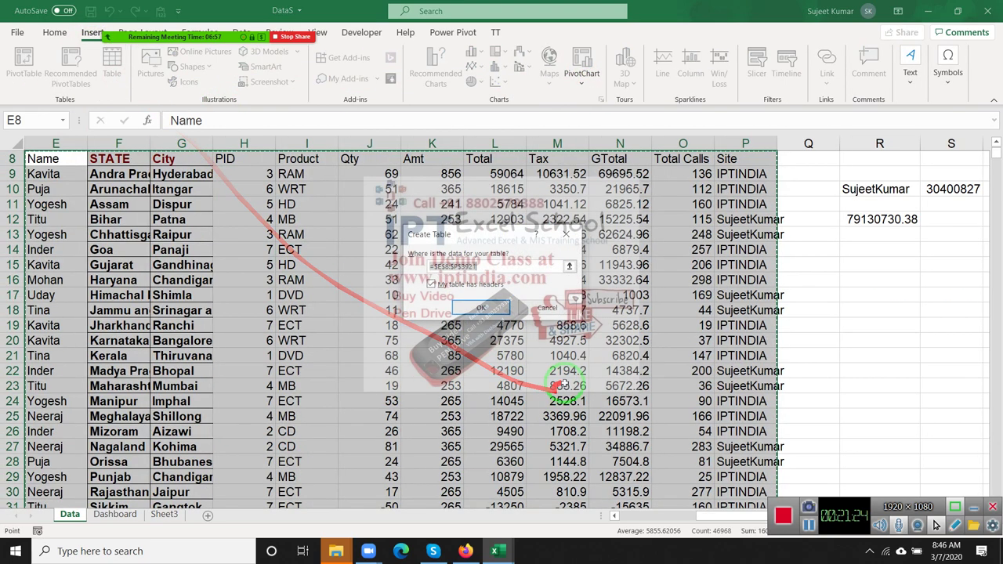
pyautogui.click(481, 307)
pyautogui.click(389, 278)
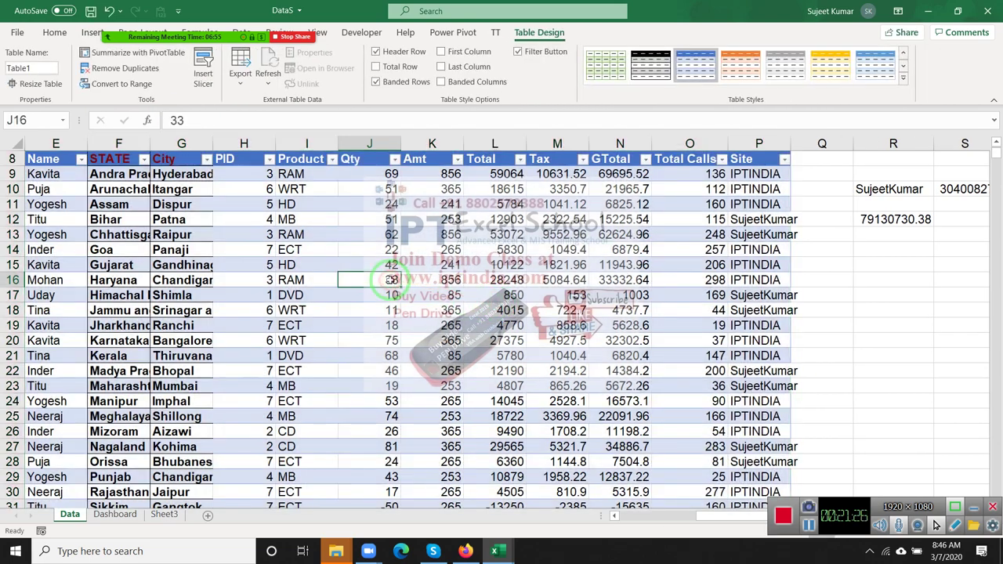
pyautogui.scroll(3, 390, 280)
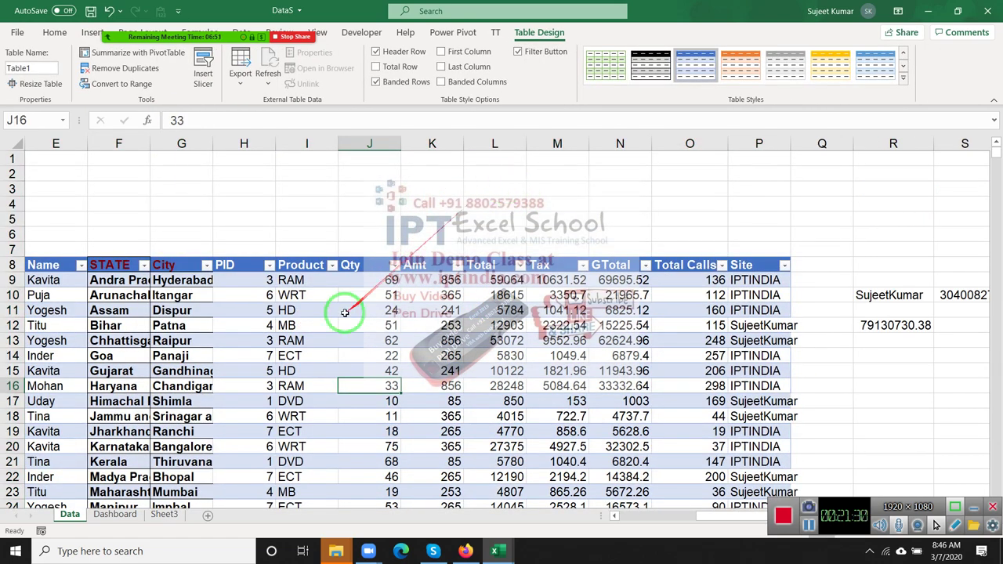
# Enter IPTINDIA in cell E1 above the Data table
pyautogui.click(118, 514)
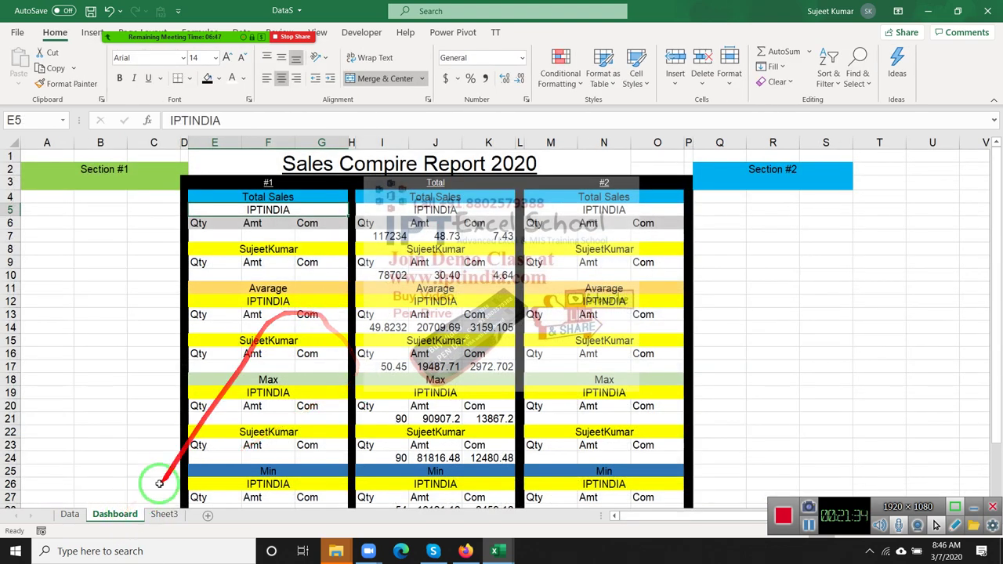
pyautogui.click(70, 514)
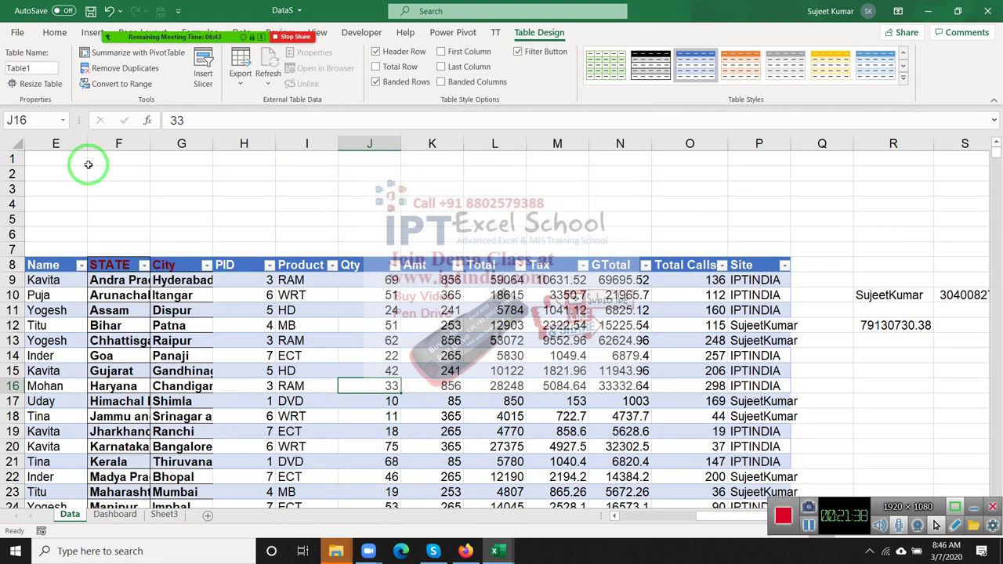
pyautogui.moveTo(108, 166); pyautogui.dragTo(124, 169)
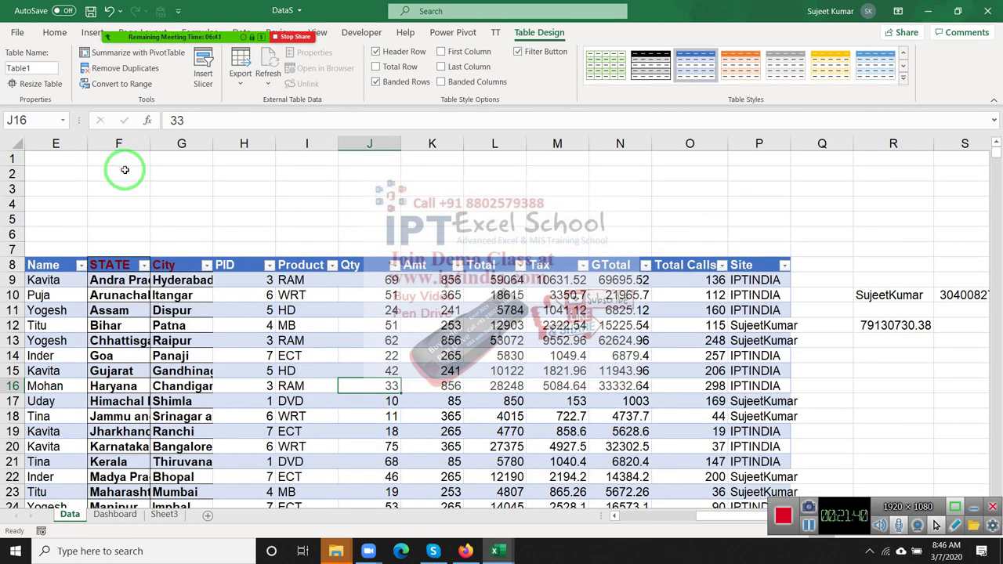
pyautogui.moveTo(98, 501); pyautogui.dragTo(101, 202)
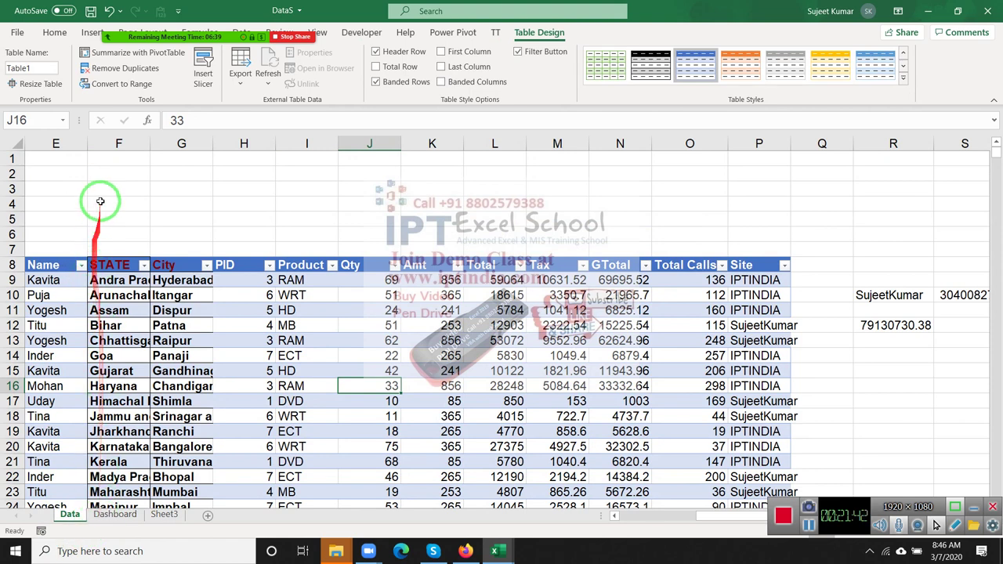
pyautogui.click(79, 162)
pyautogui.write('IPTINDIA')
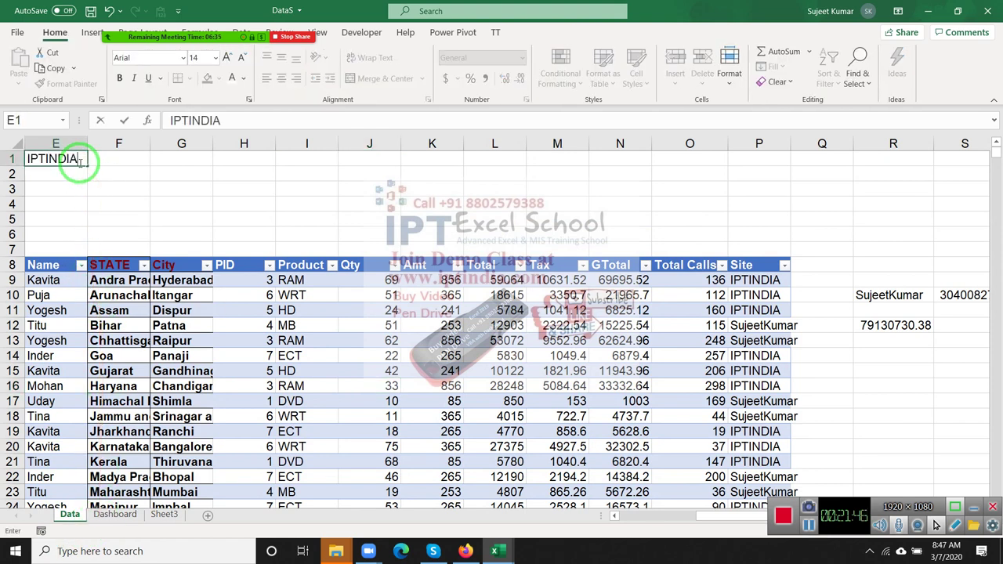
pyautogui.press('Return')
pyautogui.press('Down')
pyautogui.press('Down')
pyautogui.press('Down')
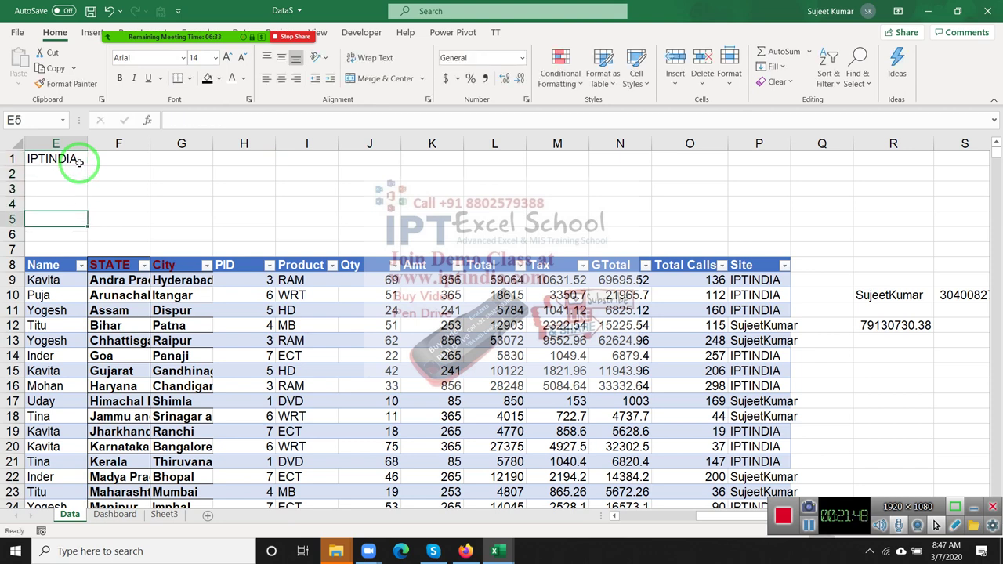
# Enter the second site's name in H1 and widen column H to fit it
pyautogui.click(267, 159)
pyautogui.write('SujeetKumar')
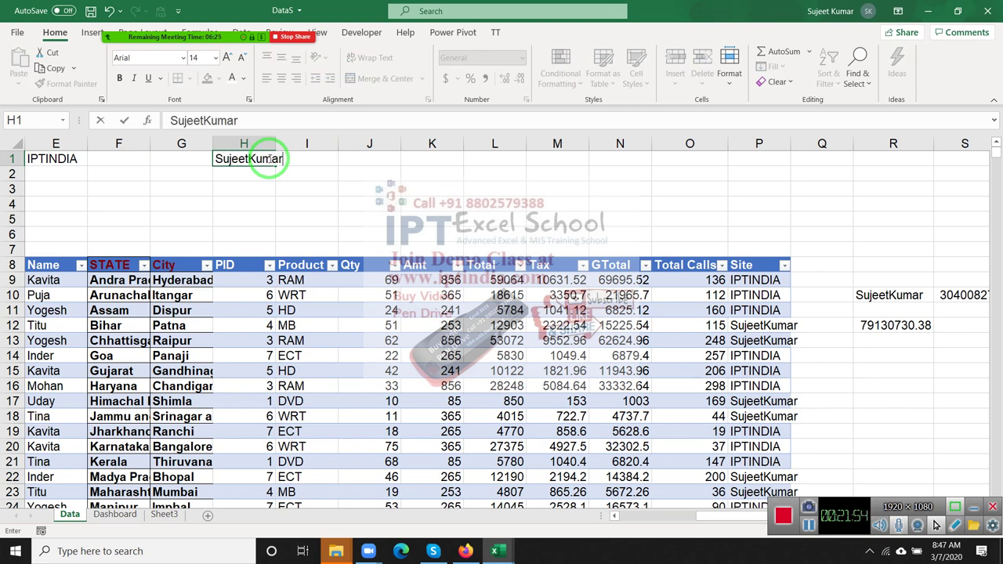
pyautogui.press('Return')
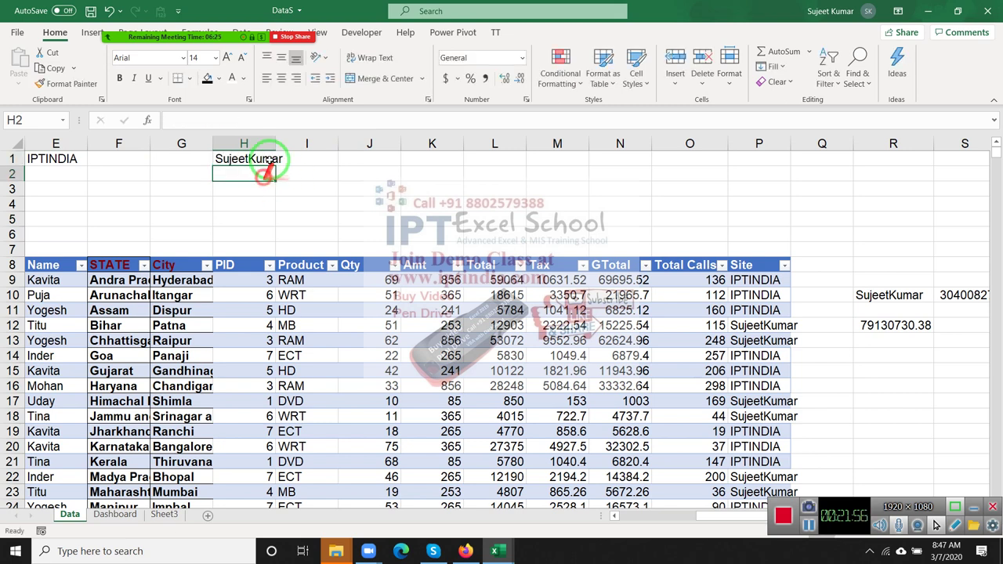
pyautogui.moveTo(281, 138); pyautogui.dragTo(292, 139)
pyautogui.click(104, 172)
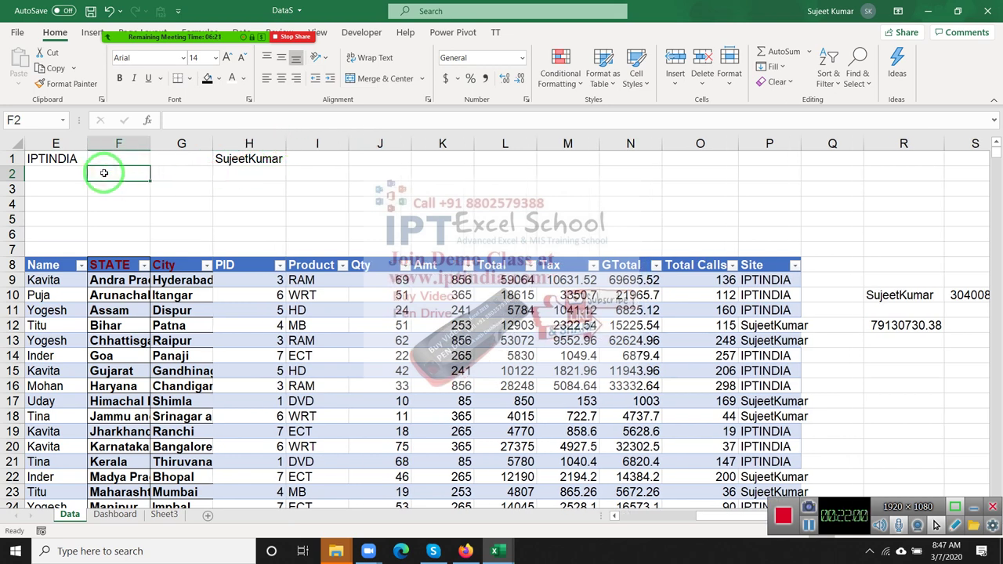
# Move the misplaced Qty entry from F2 into E2 as the first row label
pyautogui.write('Qty')
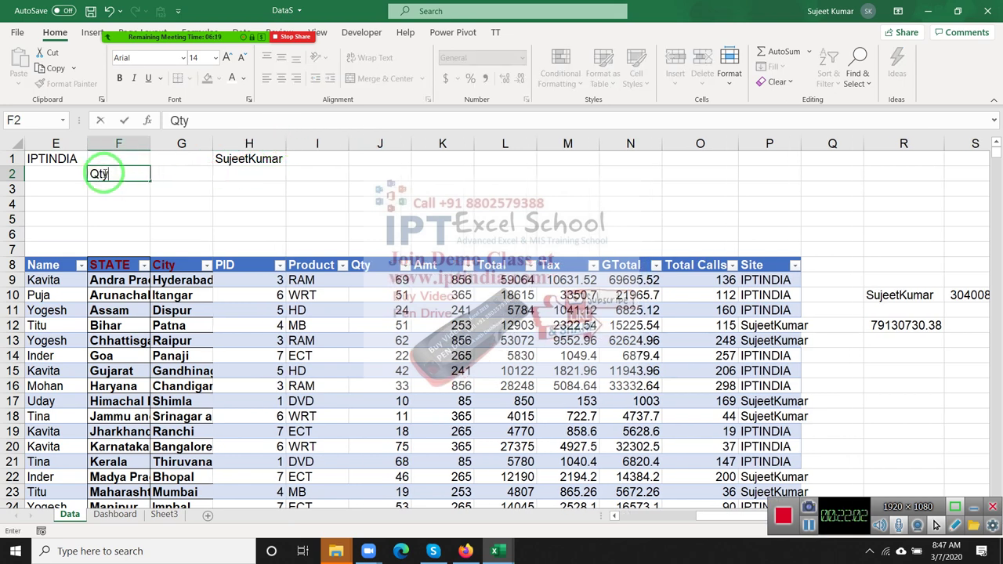
pyautogui.press('Return')
pyautogui.press('Down')
pyautogui.press('Up')
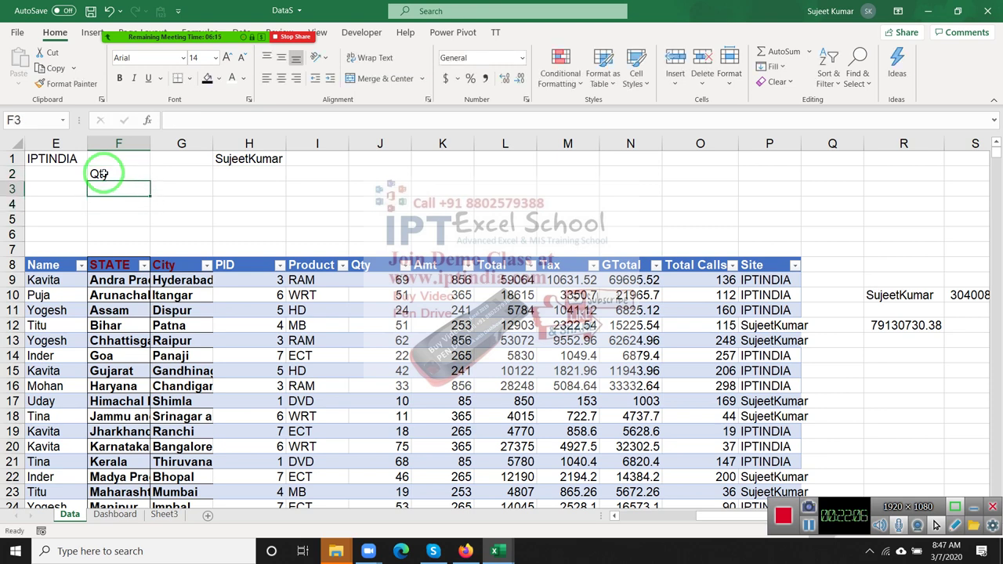
pyautogui.click(103, 173)
pyautogui.press('Delete')
pyautogui.press('Left')
pyautogui.write('Q')
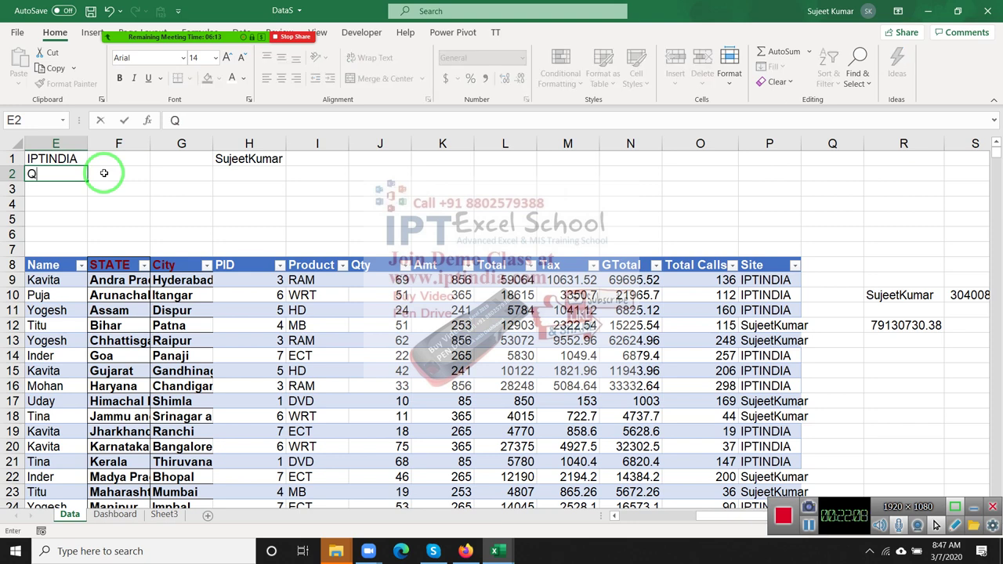
pyautogui.press('Return')
# Move the second site name from H1 to J1
pyautogui.click(104, 173)
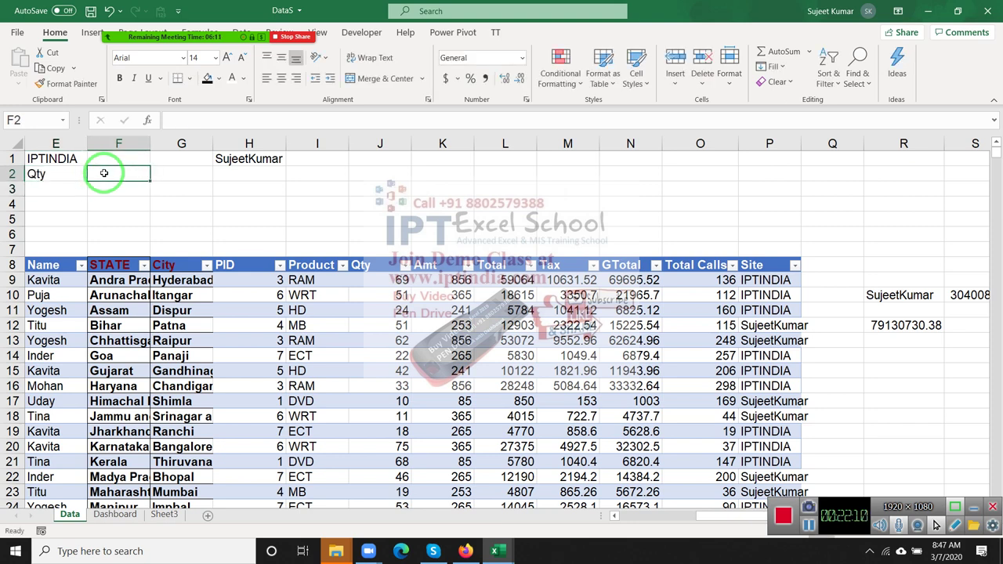
pyautogui.press('Right')
pyautogui.press('Up')
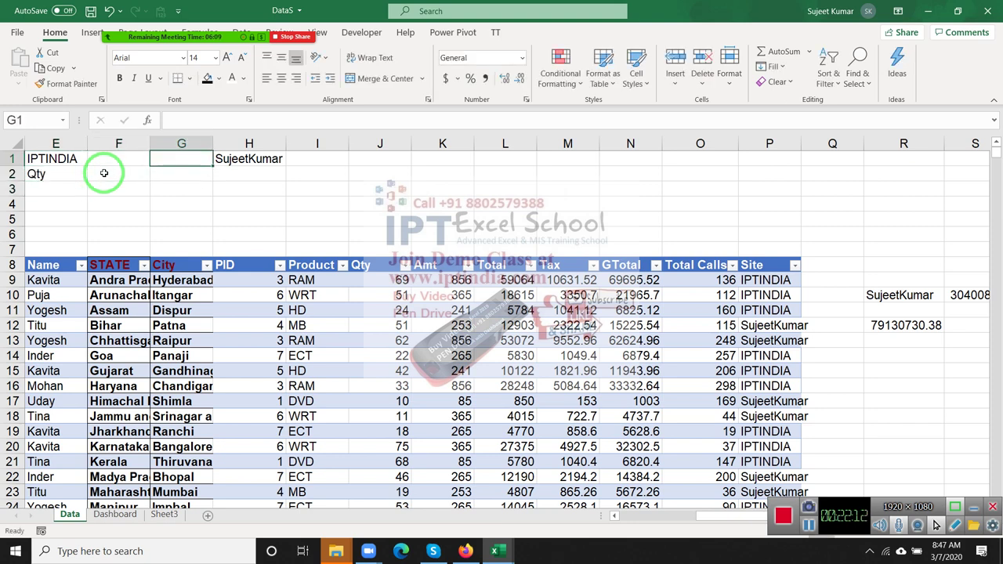
pyautogui.press('Right')
pyautogui.hotkey('ctrl', 'x')
pyautogui.press('Right')
pyautogui.press('Right')
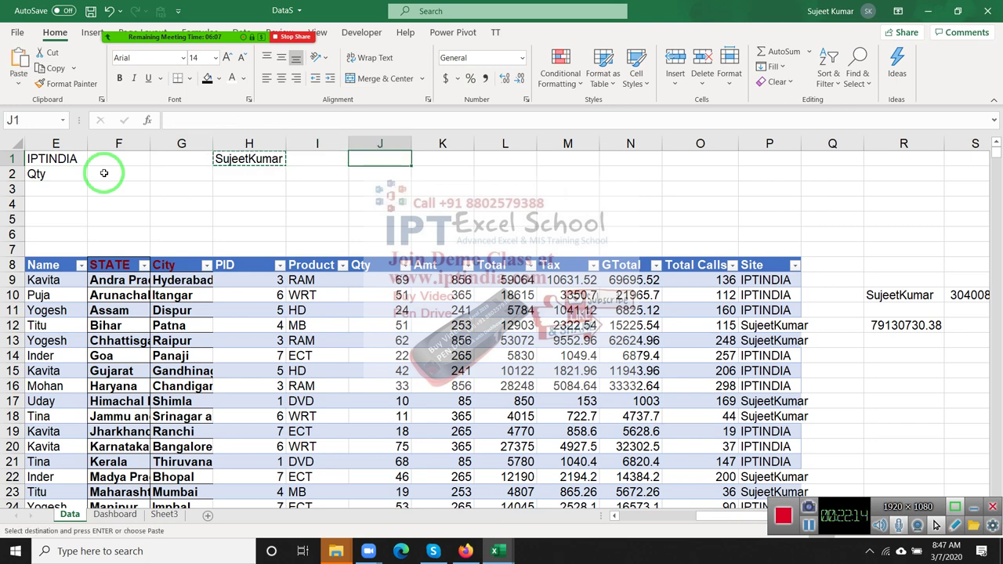
pyautogui.hotkey('ctrl', 'v')
# Enter the headers Sum, Avg, Max and Min in F1:I1
pyautogui.press('Left')
pyautogui.press('Left')
pyautogui.press('Left')
pyautogui.press('Left')
pyautogui.press('Left')
pyautogui.press('Down')
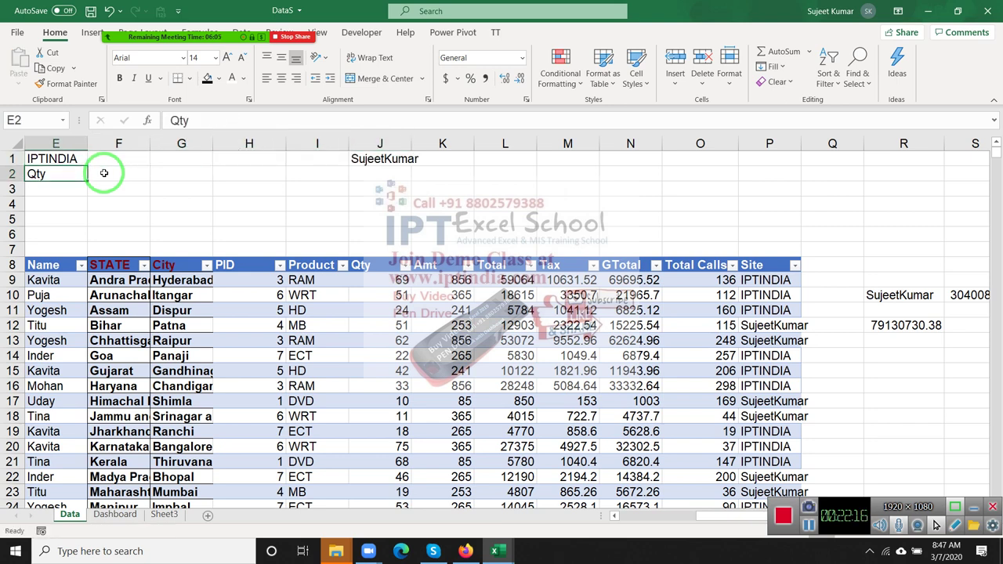
pyautogui.press('Right')
pyautogui.press('Up')
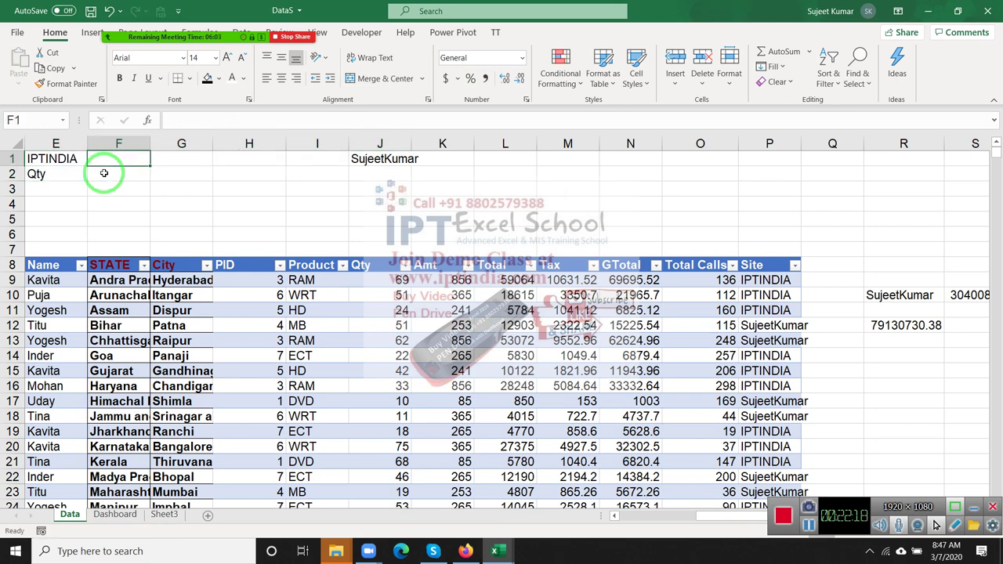
pyautogui.write('Sum')
pyautogui.press('Tab')
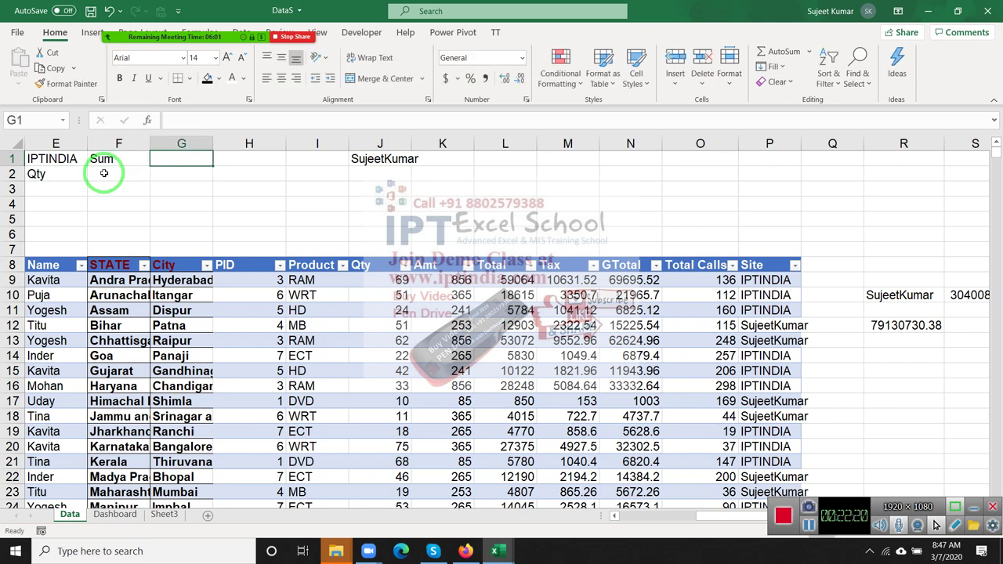
pyautogui.write('Avg')
pyautogui.press('Tab')
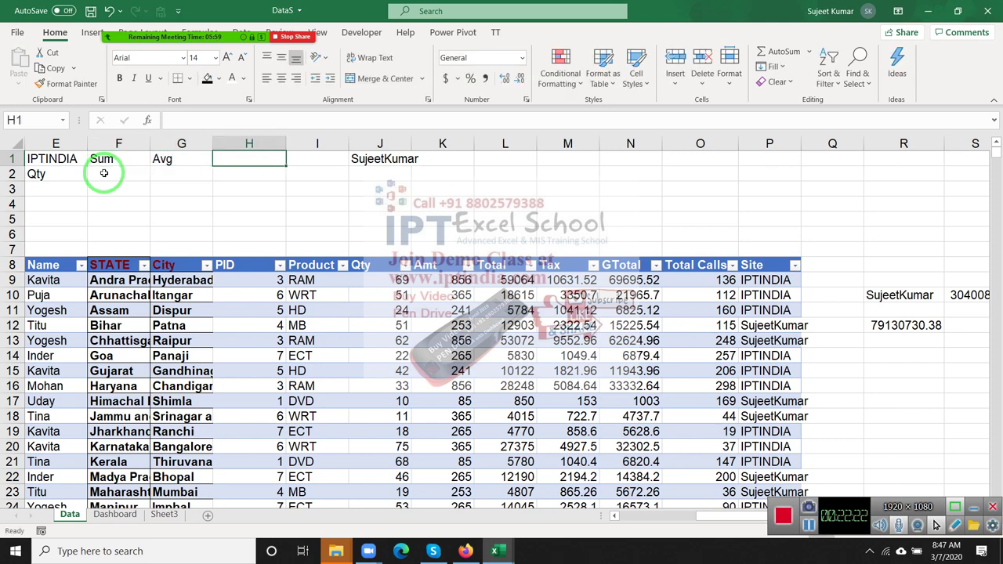
pyautogui.write('MAx')
pyautogui.press('Tab')
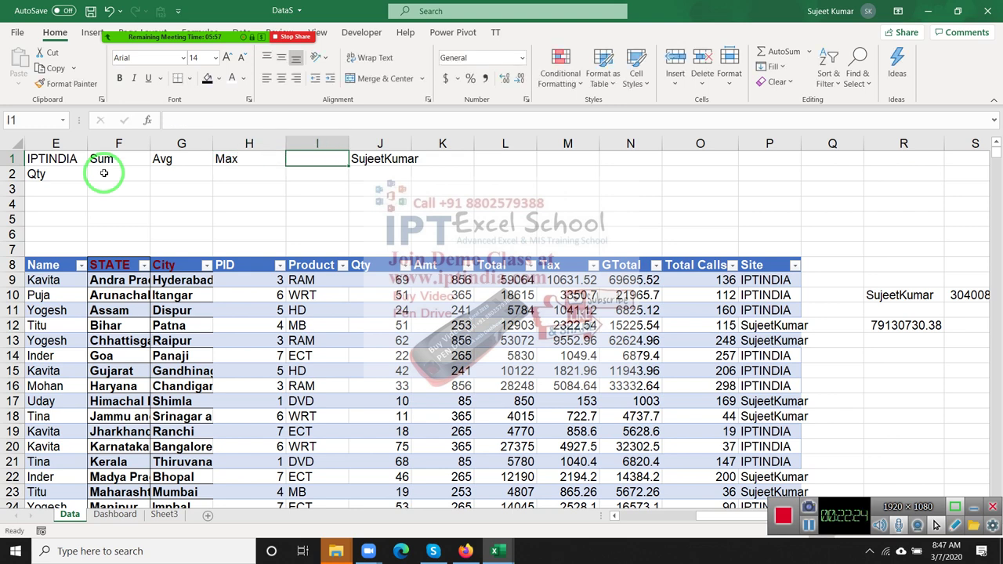
pyautogui.write('Min')
pyautogui.press('Return')
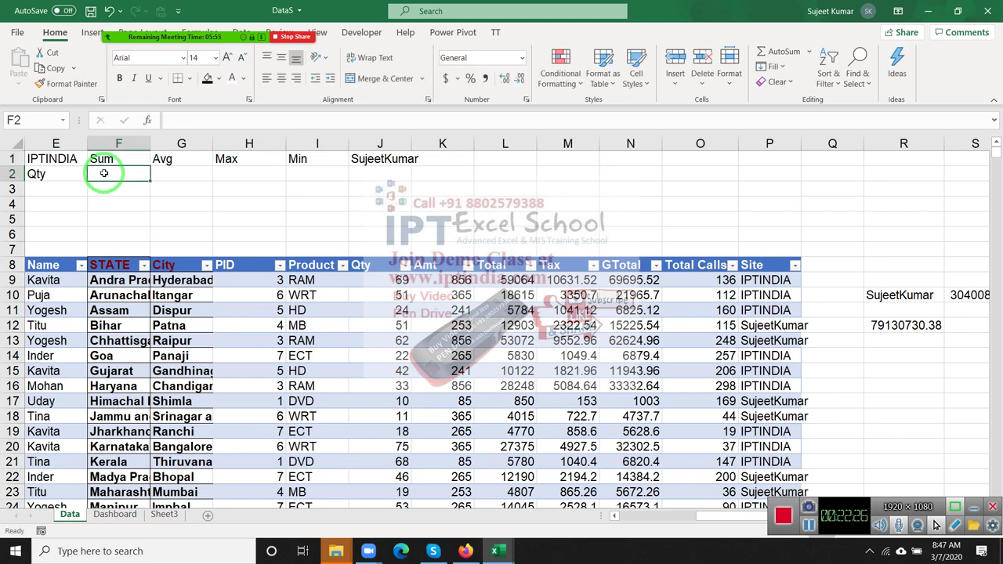
# Add the row labels Amt in E3 and Com in E4
pyautogui.press('Down')
pyautogui.press('Left')
pyautogui.write('A')
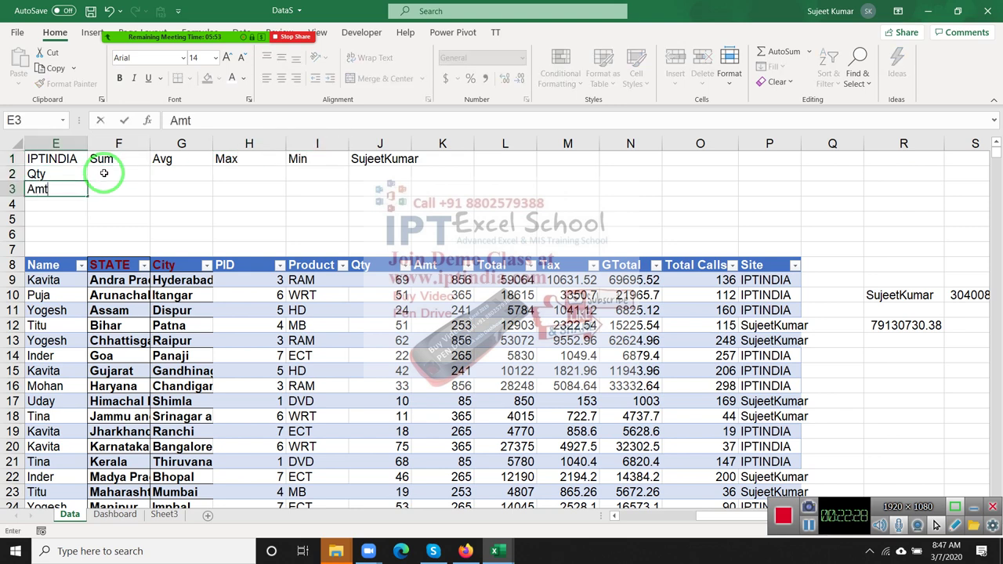
pyautogui.press('Return')
pyautogui.write('Com')
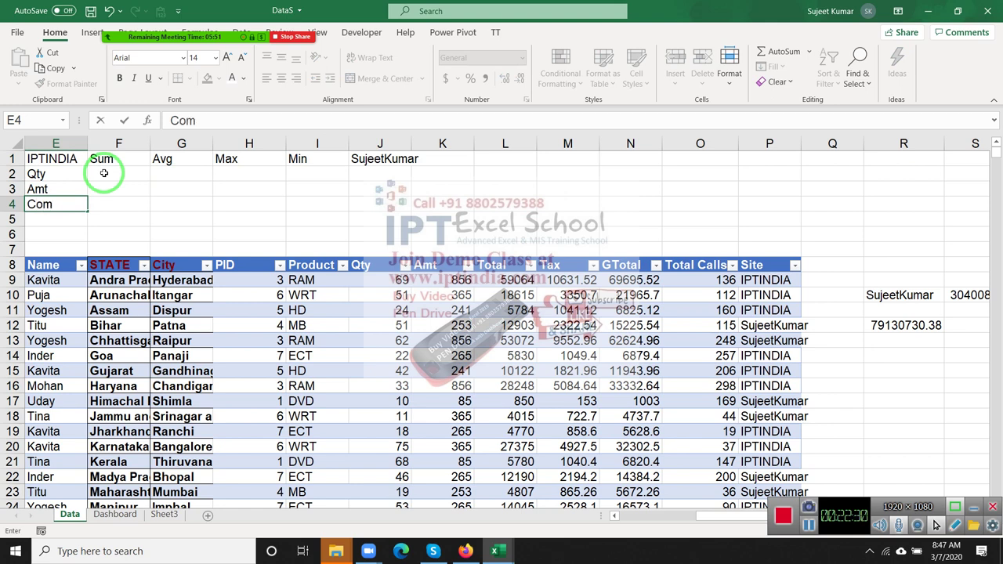
pyautogui.press('Return')
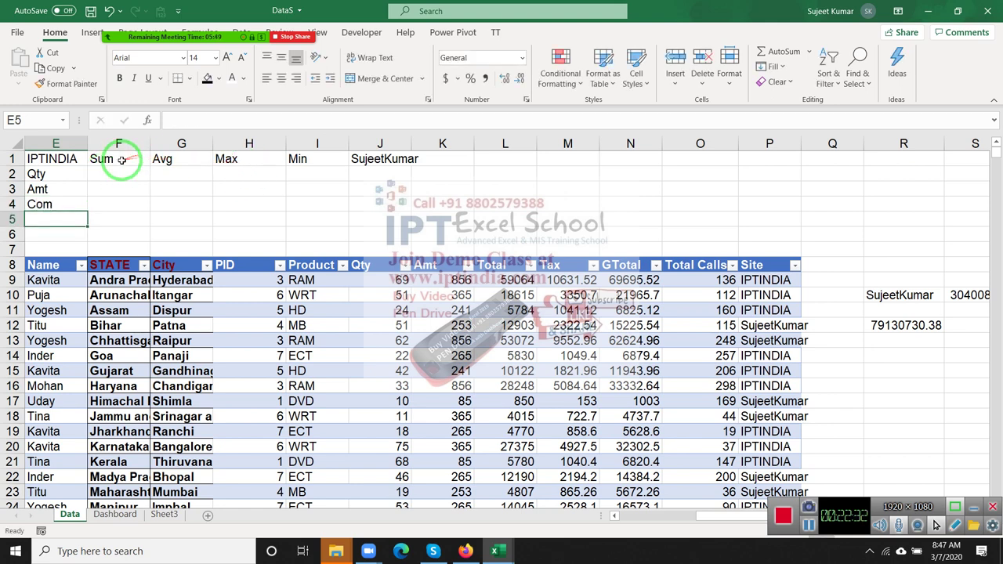
# Copy the Sum/Avg/Max/Min headers to K1:N1 and autofit column J
pyautogui.moveTo(117, 158); pyautogui.dragTo(299, 158)
pyautogui.hotkey('ctrl', 'c')
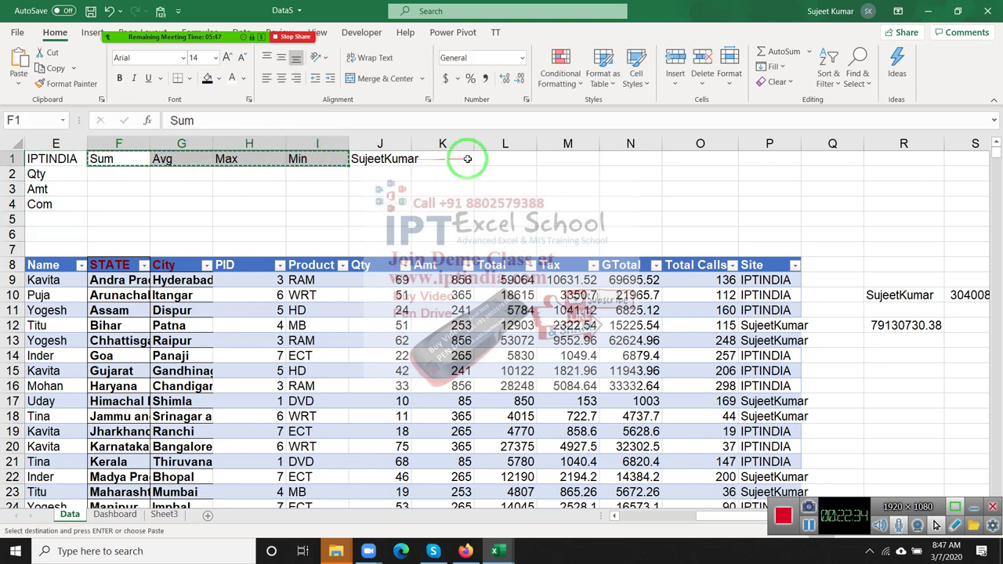
pyautogui.doubleClick(416, 142)
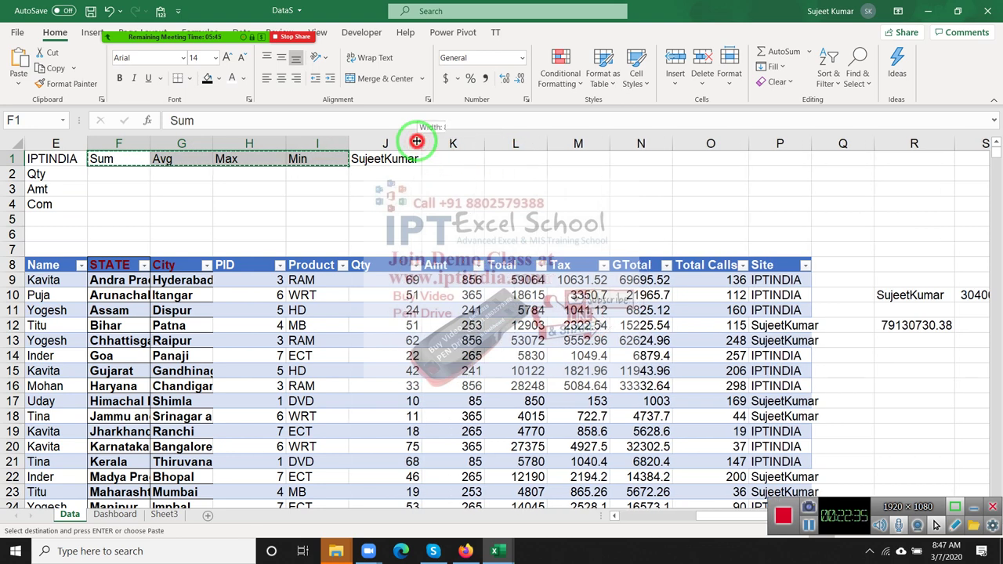
pyautogui.click(454, 159)
pyautogui.hotkey('ctrl', 'v')
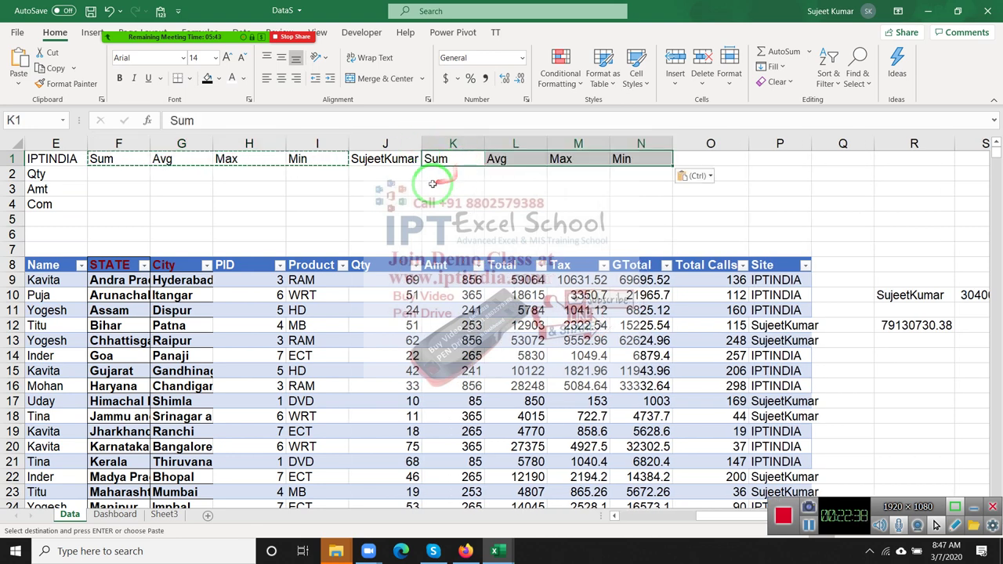
pyautogui.press('Escape')
# Copy the Qty, Amt, Com labels from E2:E4 to J2:J4
pyautogui.click(385, 160)
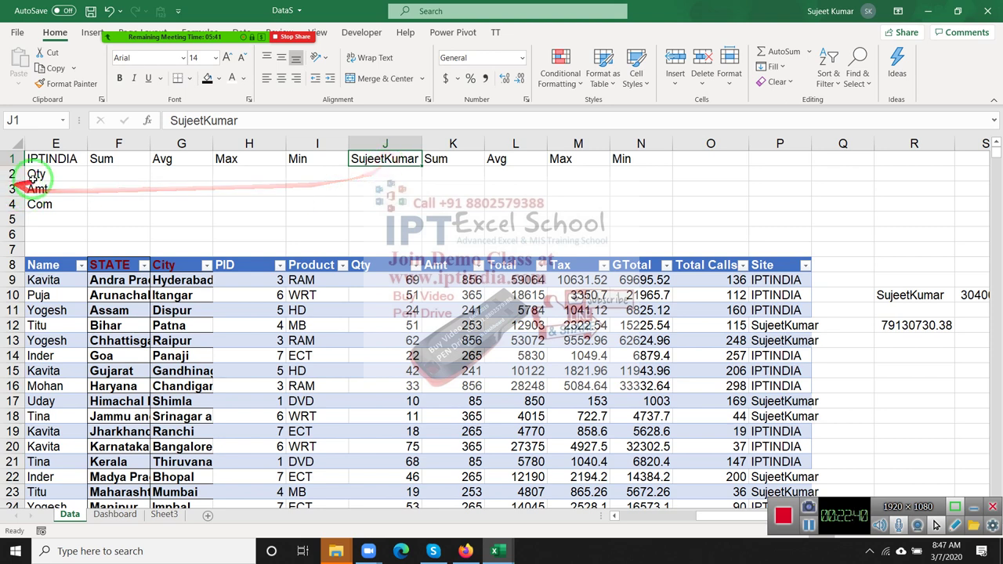
pyautogui.moveTo(35, 176); pyautogui.dragTo(41, 202)
pyautogui.hotkey('ctrl', 'c')
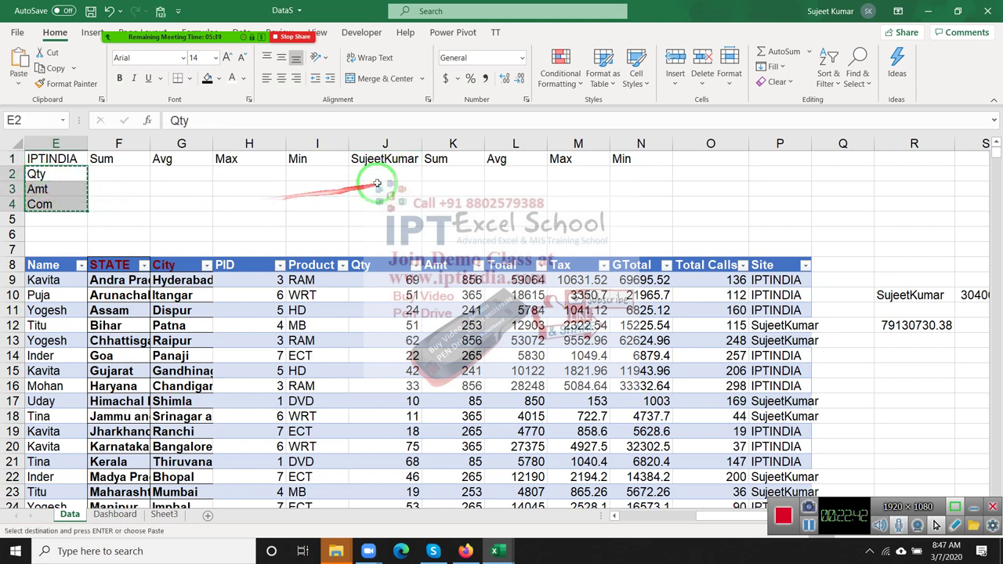
pyautogui.click(373, 177)
pyautogui.hotkey('ctrl', 'v')
pyautogui.press('Escape')
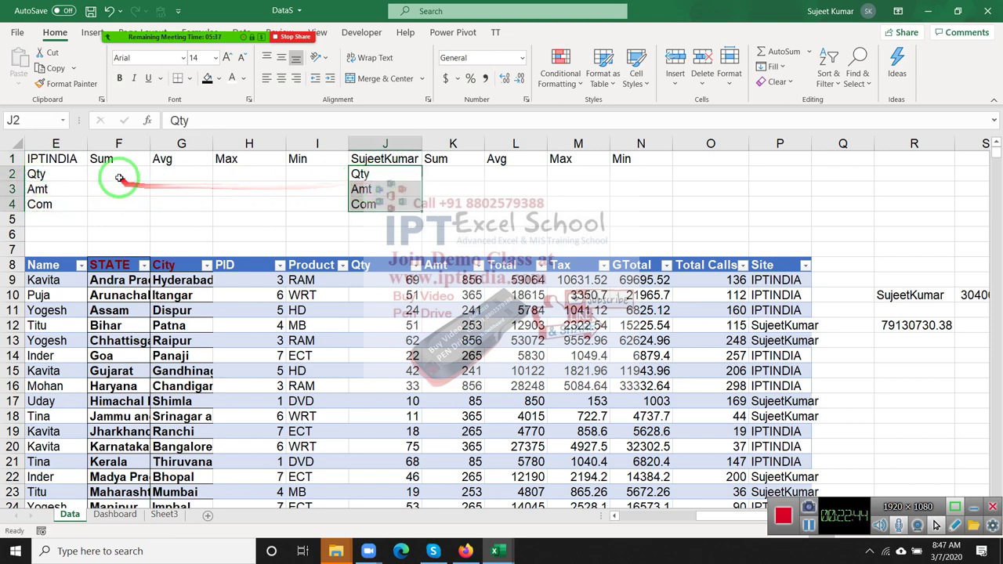
pyautogui.click(123, 175)
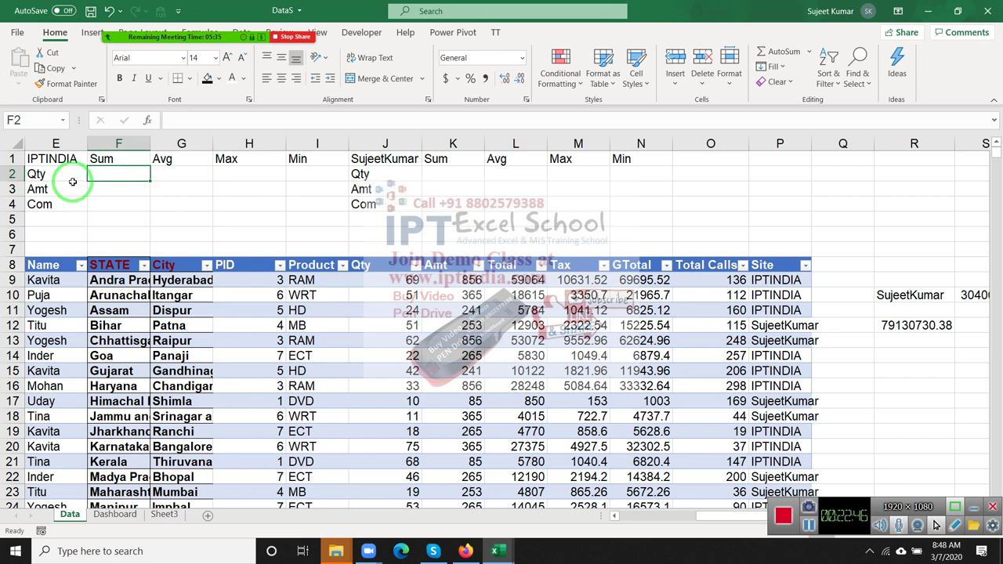
pyautogui.write('=')
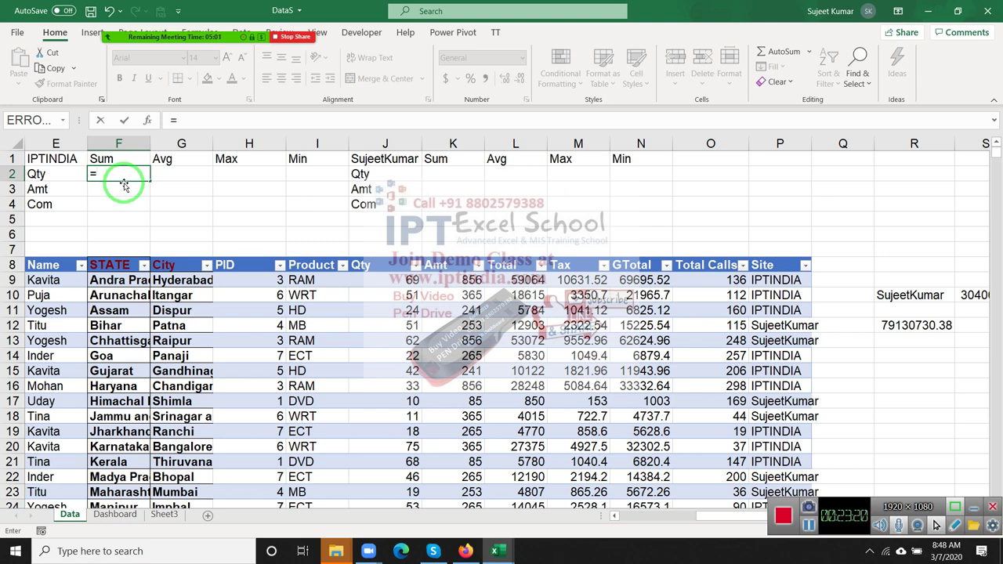
pyautogui.click(116, 519)
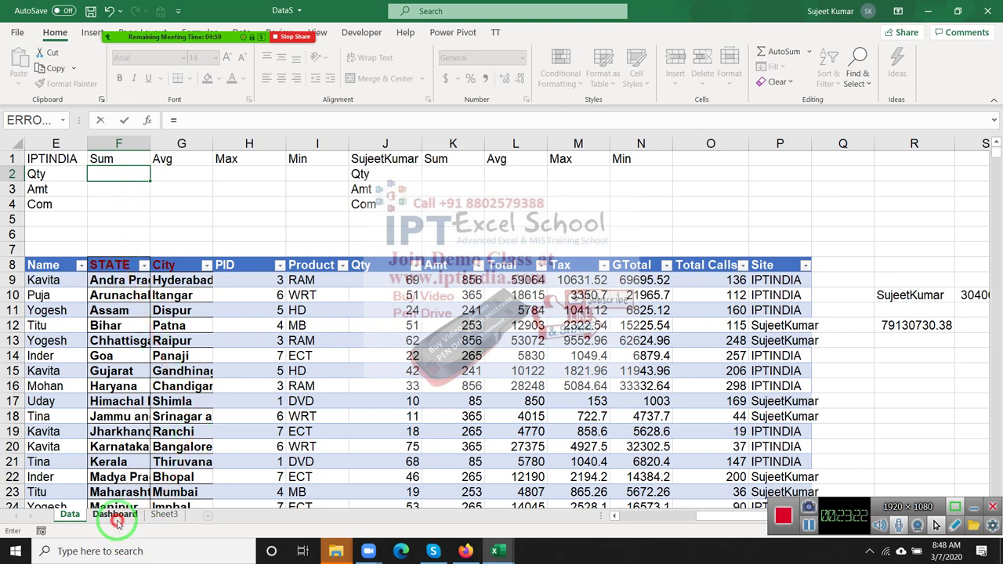
pyautogui.click(272, 263)
pyautogui.click(259, 212)
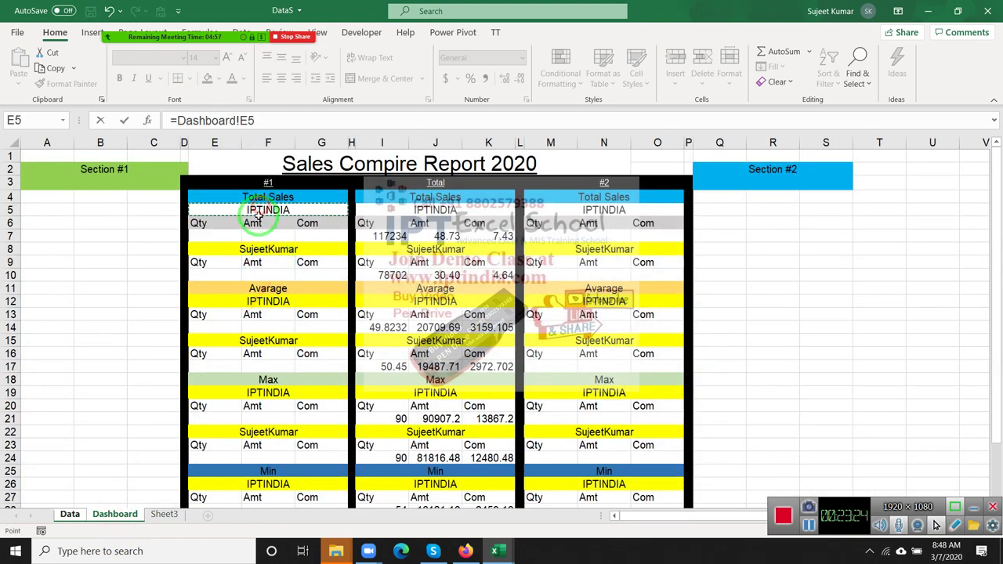
pyautogui.press('Escape')
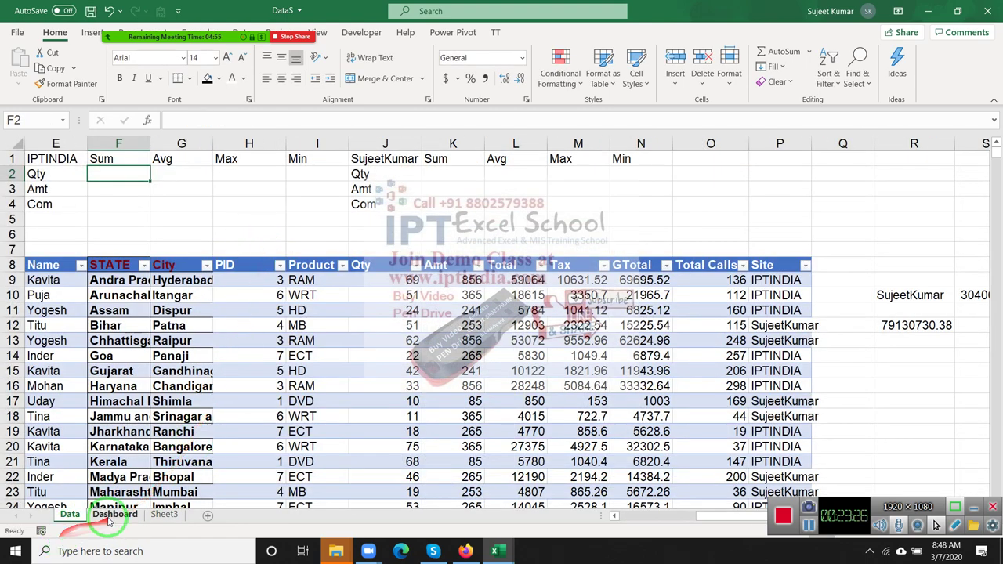
pyautogui.click(110, 518)
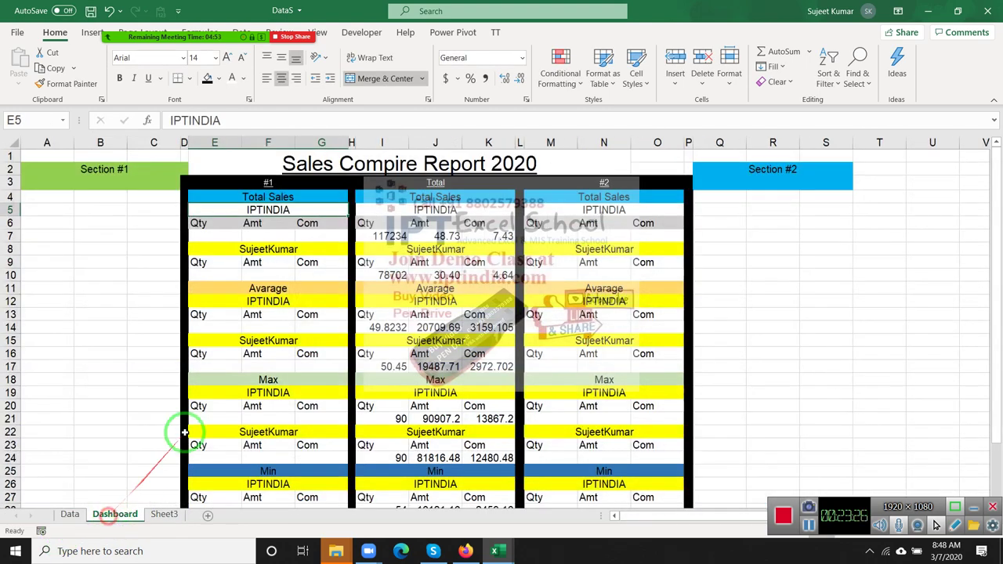
pyautogui.click(246, 301)
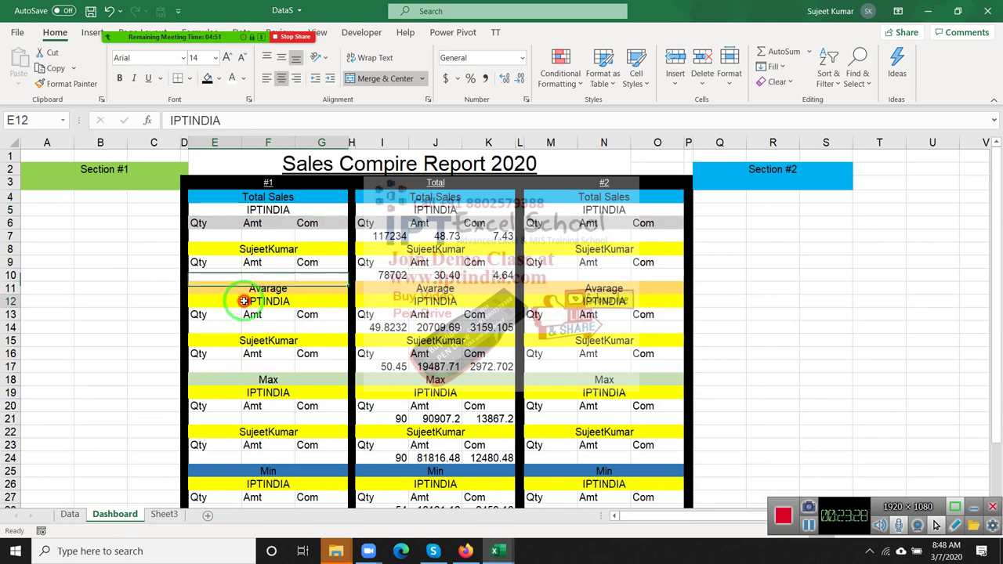
pyautogui.click(252, 210)
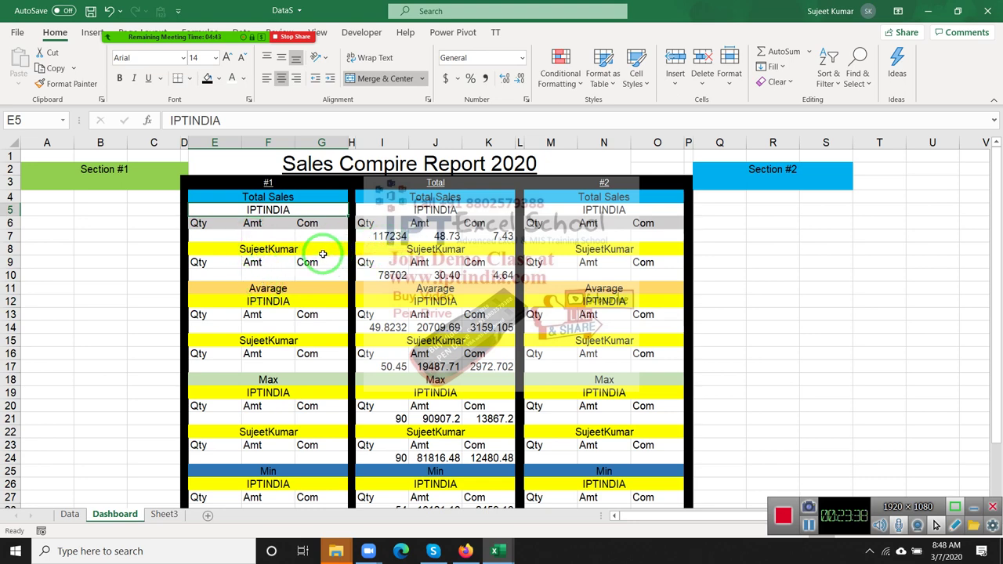
pyautogui.click(322, 252)
pyautogui.click(221, 273)
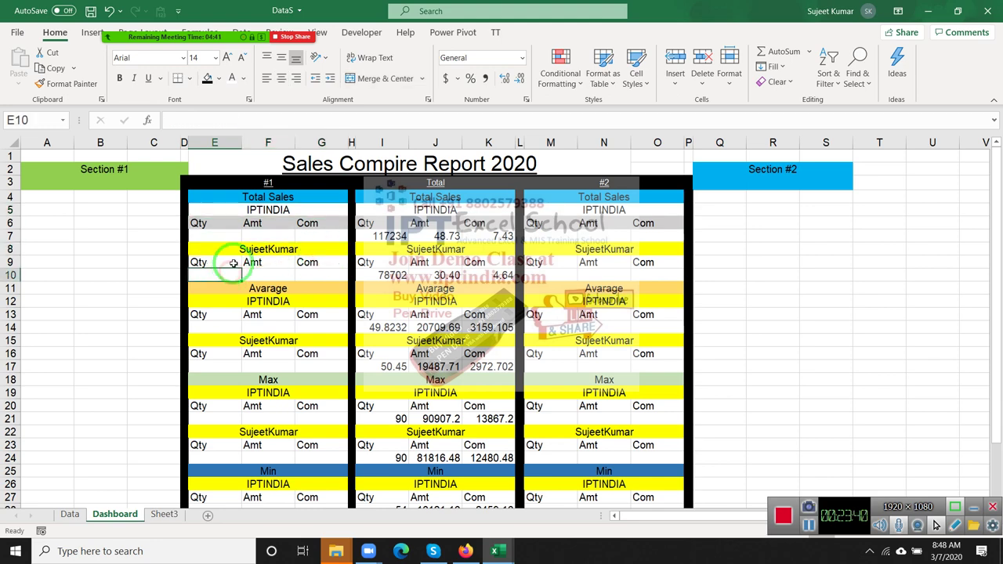
pyautogui.click(242, 251)
pyautogui.click(253, 224)
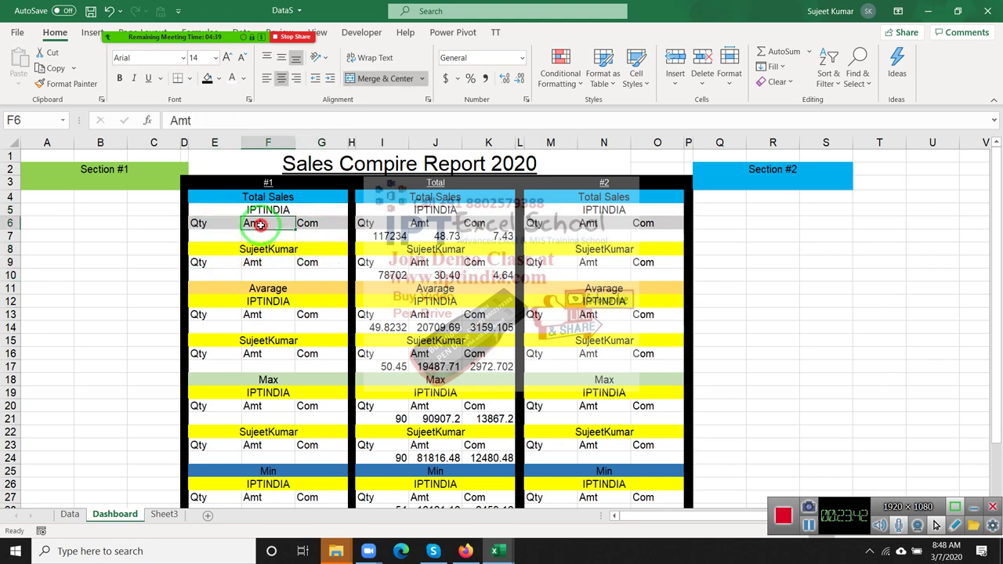
pyautogui.click(232, 272)
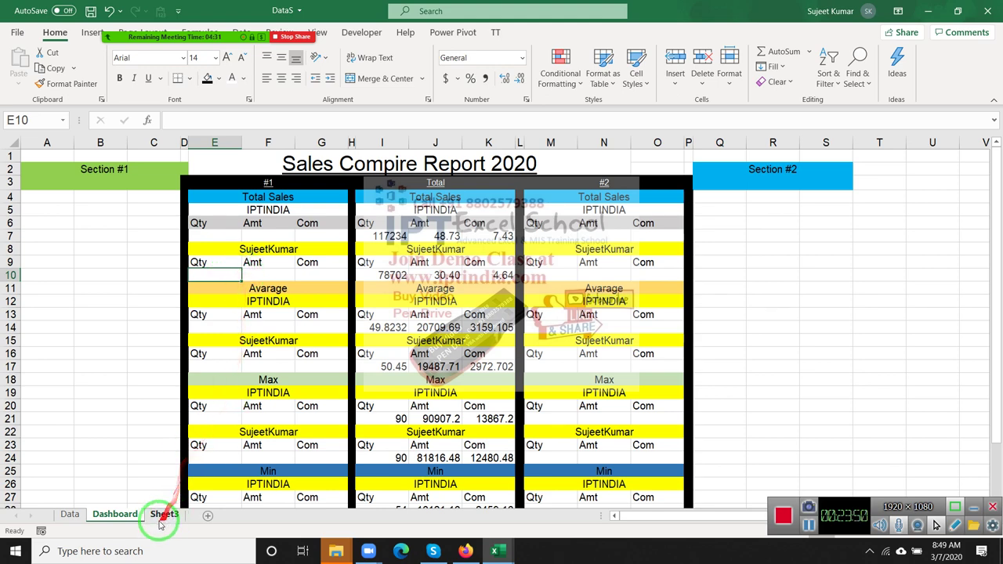
pyautogui.click(71, 514)
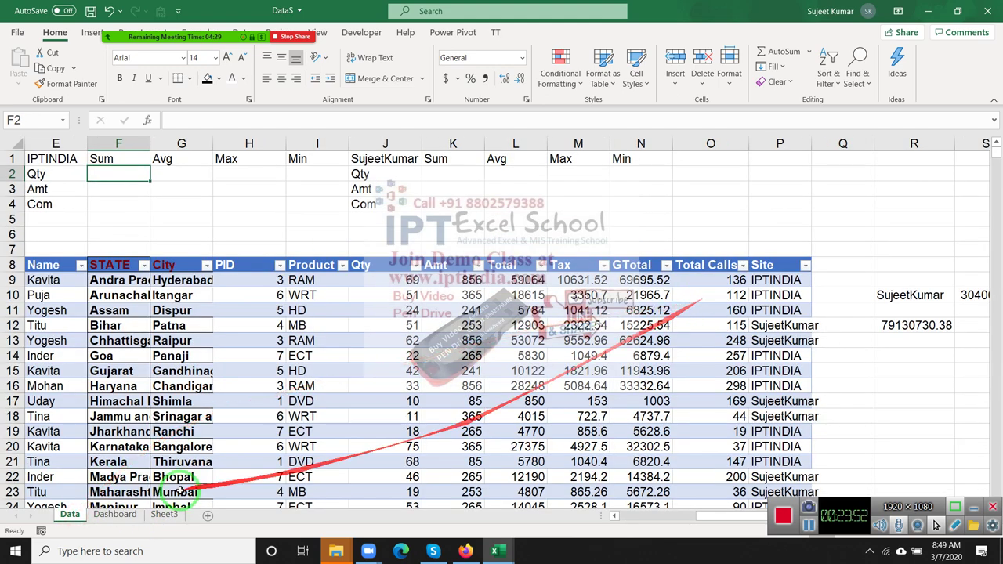
pyautogui.click(116, 515)
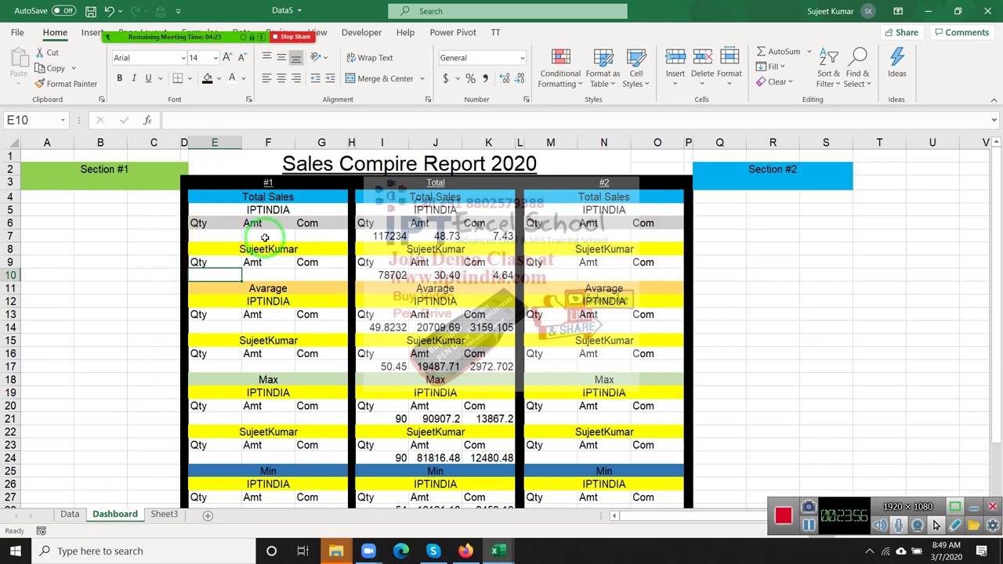
pyautogui.click(443, 248)
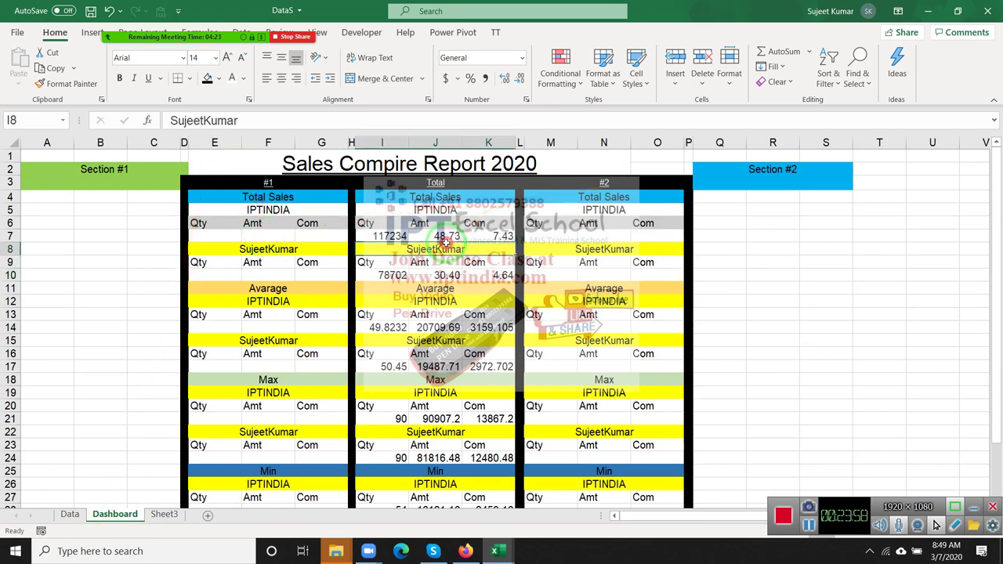
pyautogui.click(267, 262)
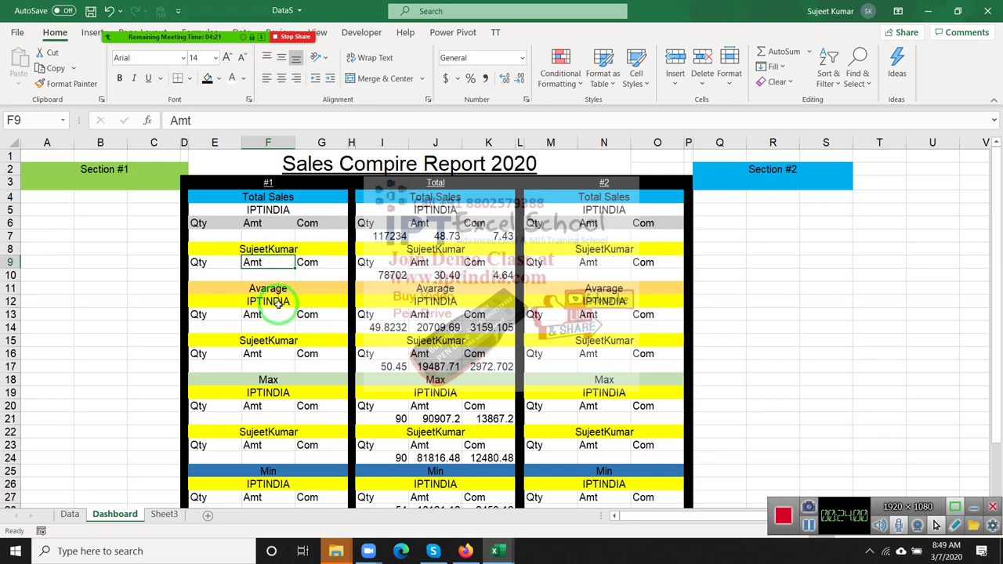
pyautogui.scroll(-2, 278, 306)
pyautogui.scroll(2, 278, 305)
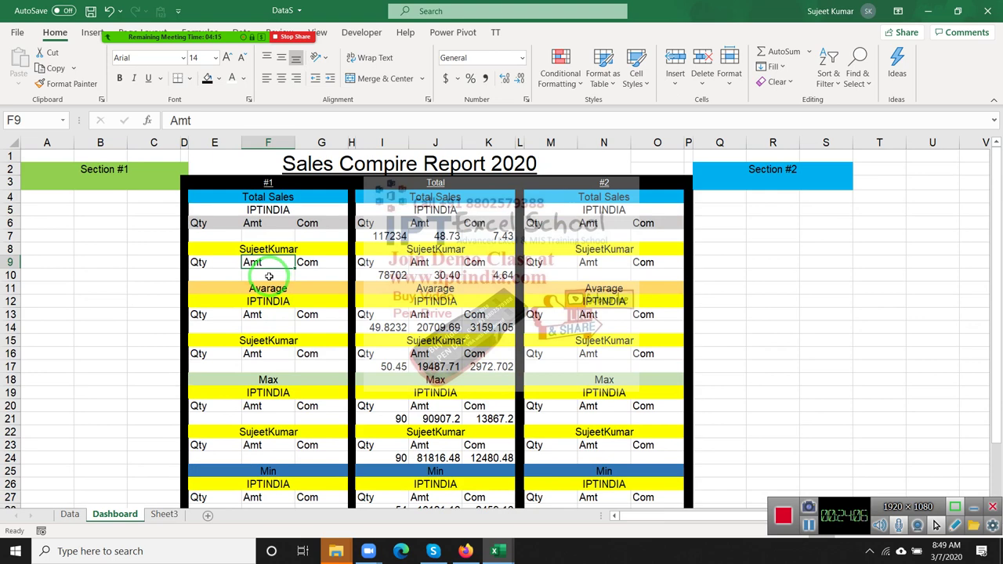
pyautogui.click(226, 235)
pyautogui.click(234, 258)
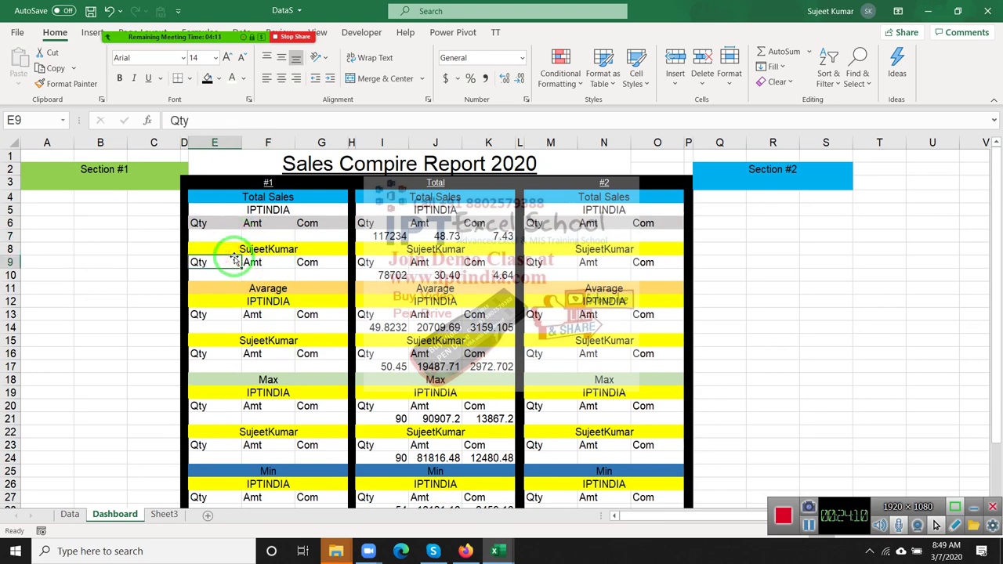
pyautogui.click(237, 249)
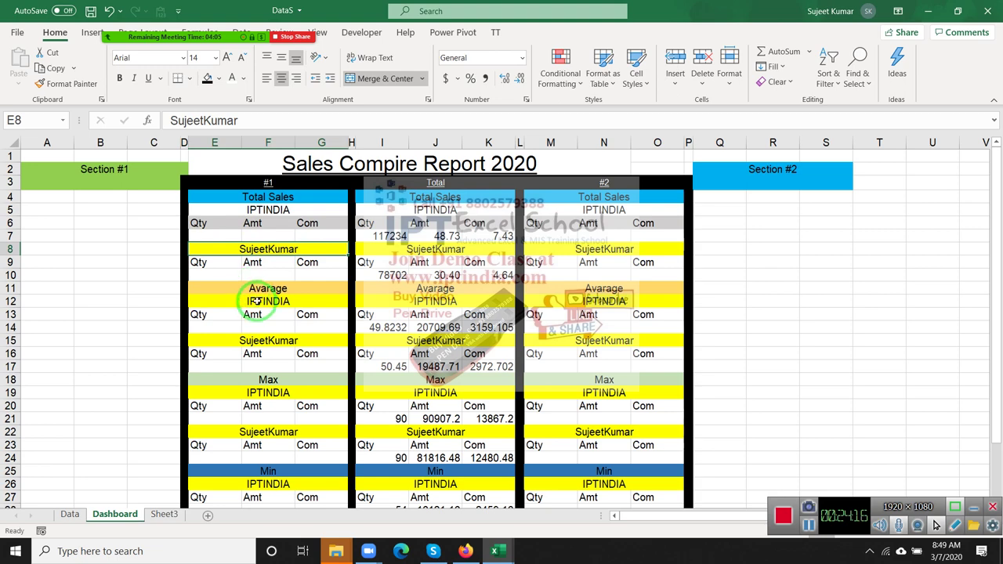
pyautogui.click(252, 302)
pyautogui.click(249, 251)
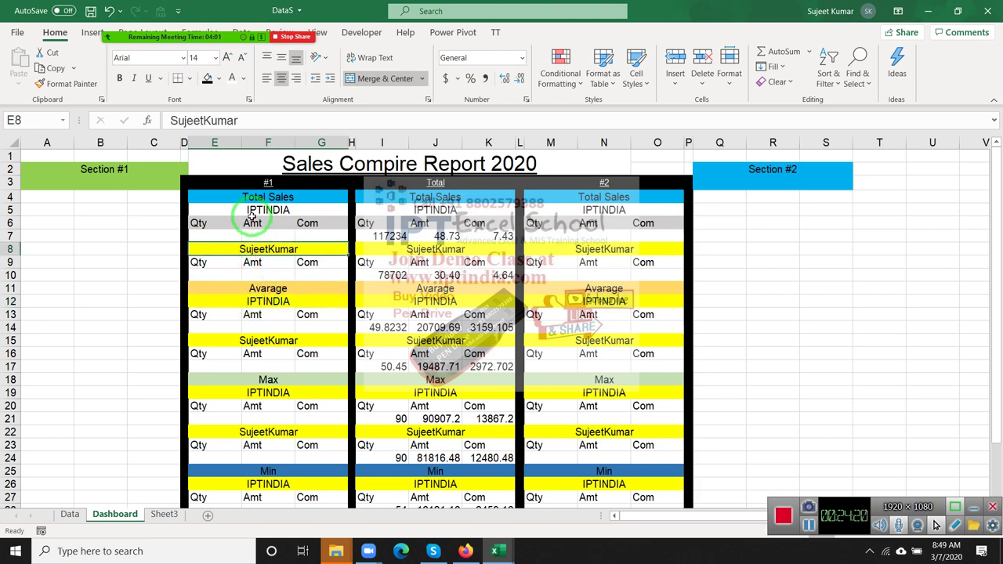
pyautogui.click(252, 223)
pyautogui.click(256, 210)
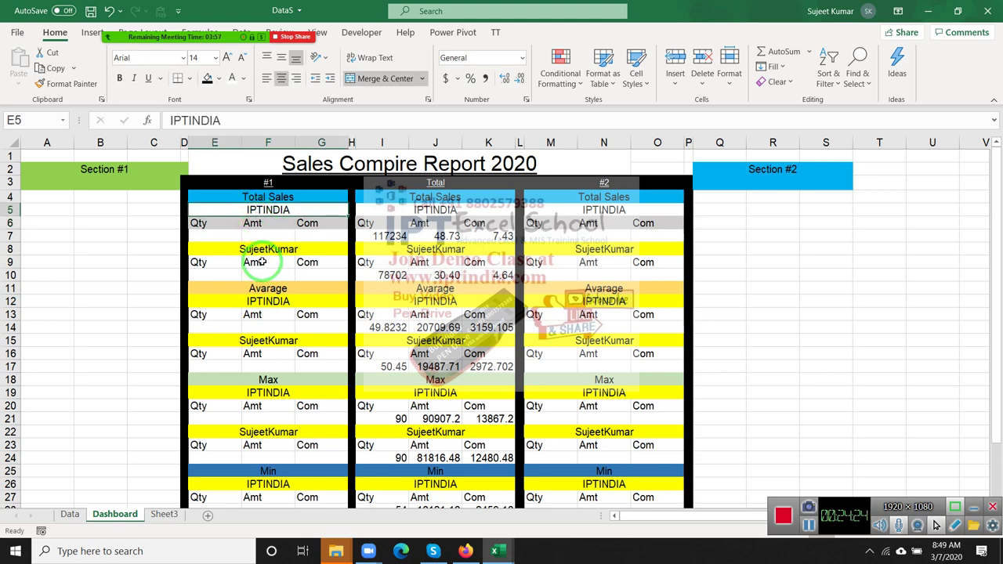
# Clear the site subheadings from E5, E8, E12 and E15
pyautogui.press('Delete')
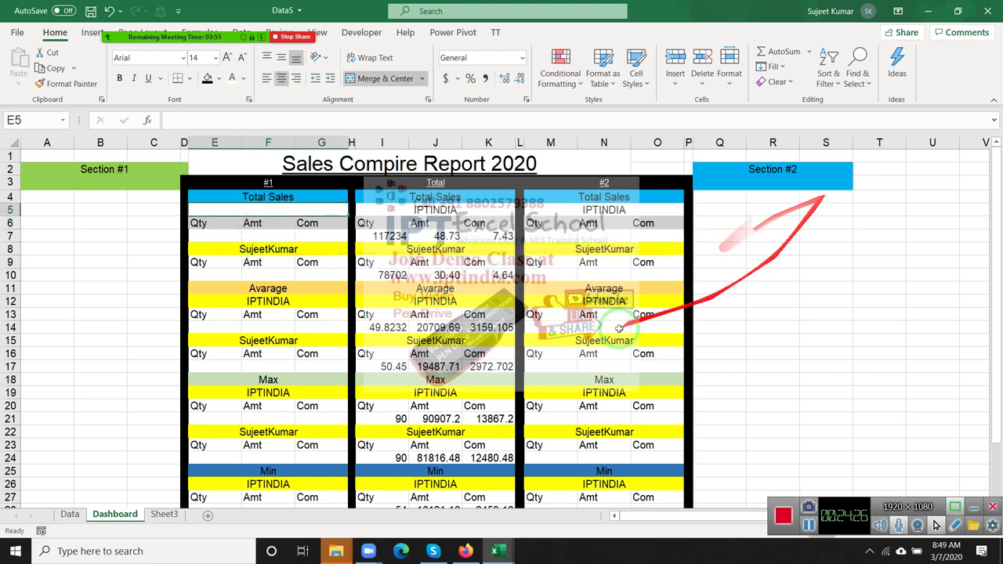
pyautogui.click(259, 249)
pyautogui.press('Delete')
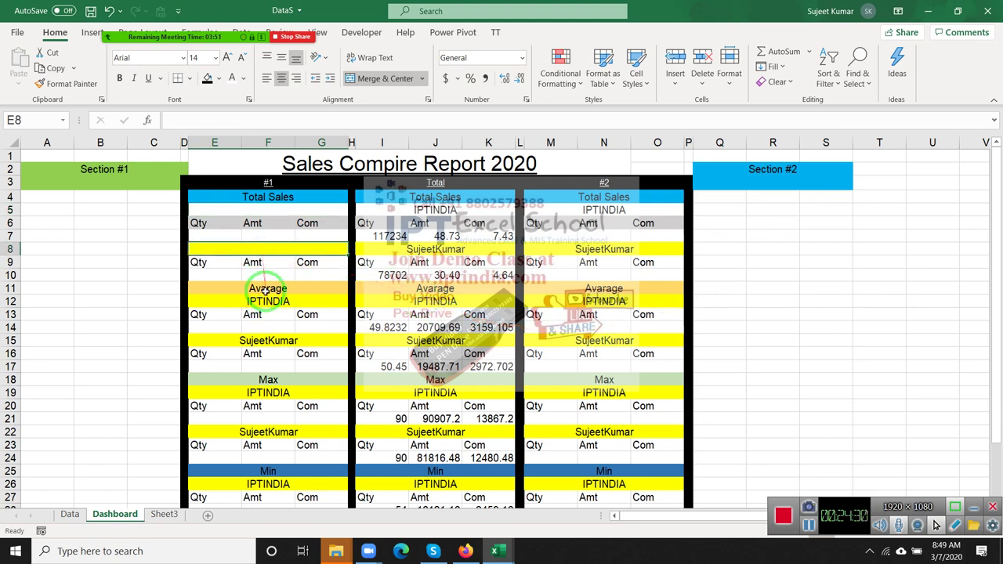
pyautogui.click(266, 299)
pyautogui.press('Delete')
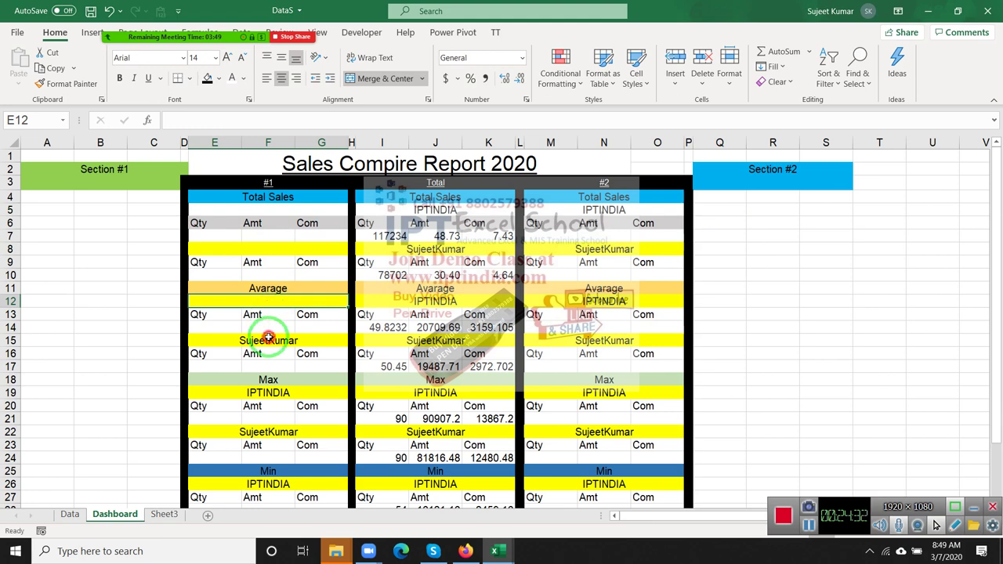
pyautogui.click(266, 340)
pyautogui.press('Delete')
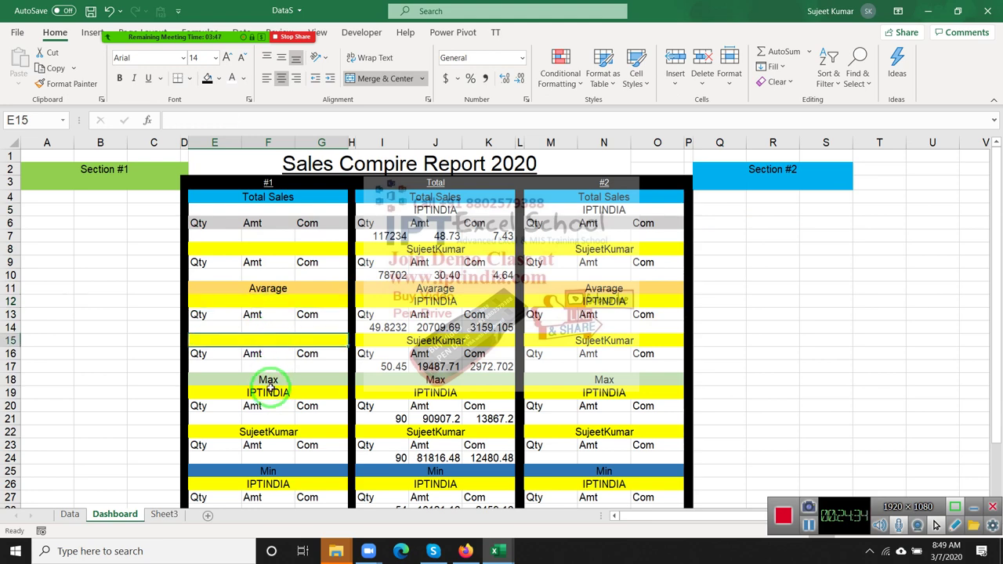
# Clear the remaining site subheadings from E19, E22, E26 and E29
pyautogui.click(271, 392)
pyautogui.press('Delete')
pyautogui.click(278, 431)
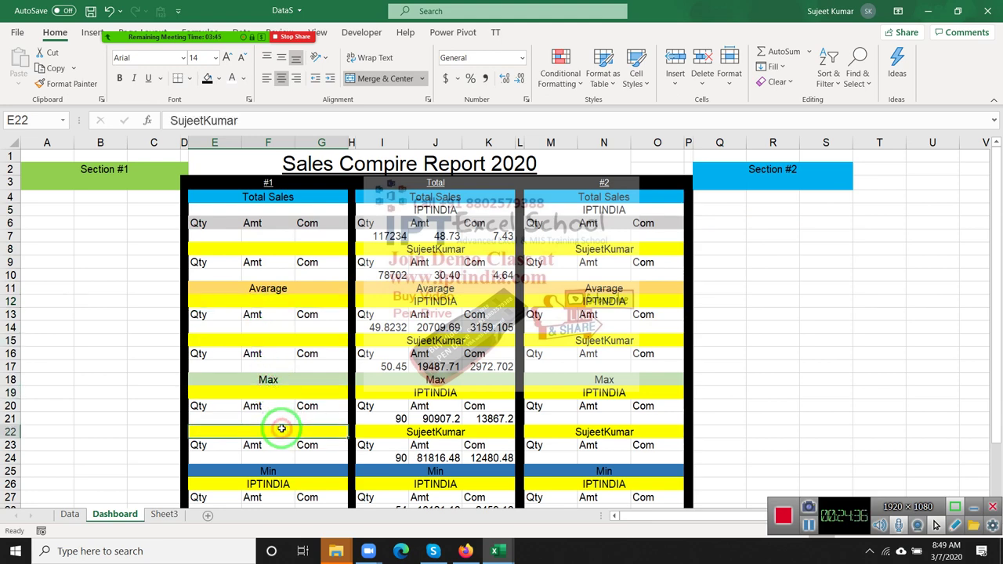
pyautogui.press('Delete')
pyautogui.scroll(-1, 280, 427)
pyautogui.click(274, 445)
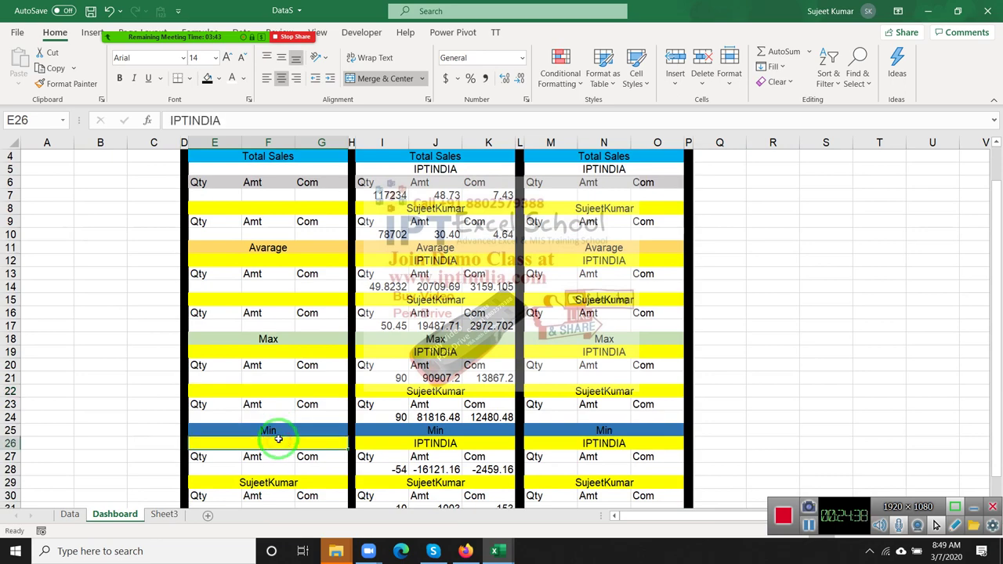
pyautogui.press('Delete')
pyautogui.scroll(-2, 276, 471)
pyautogui.click(270, 405)
pyautogui.press('Delete')
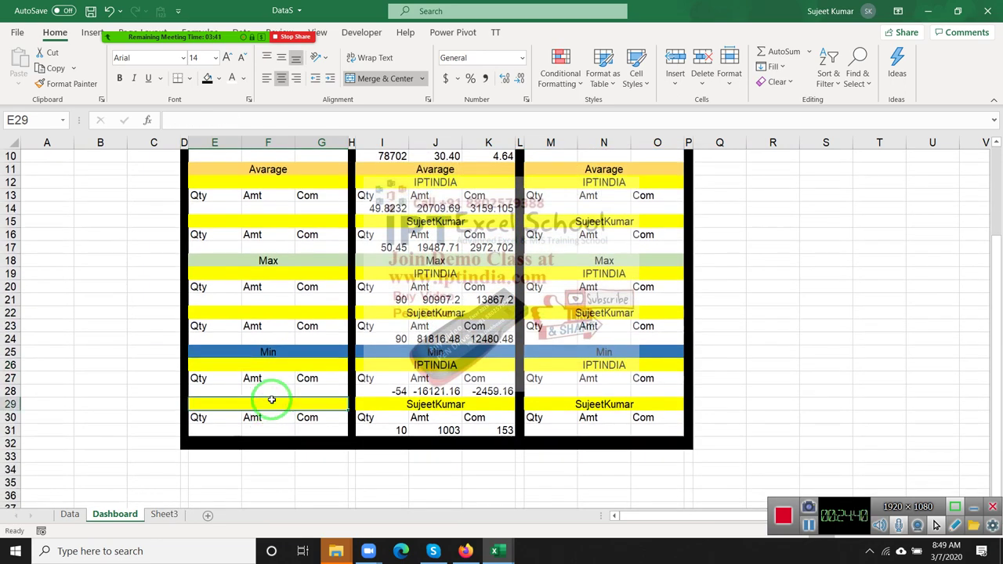
pyautogui.scroll(3, 270, 401)
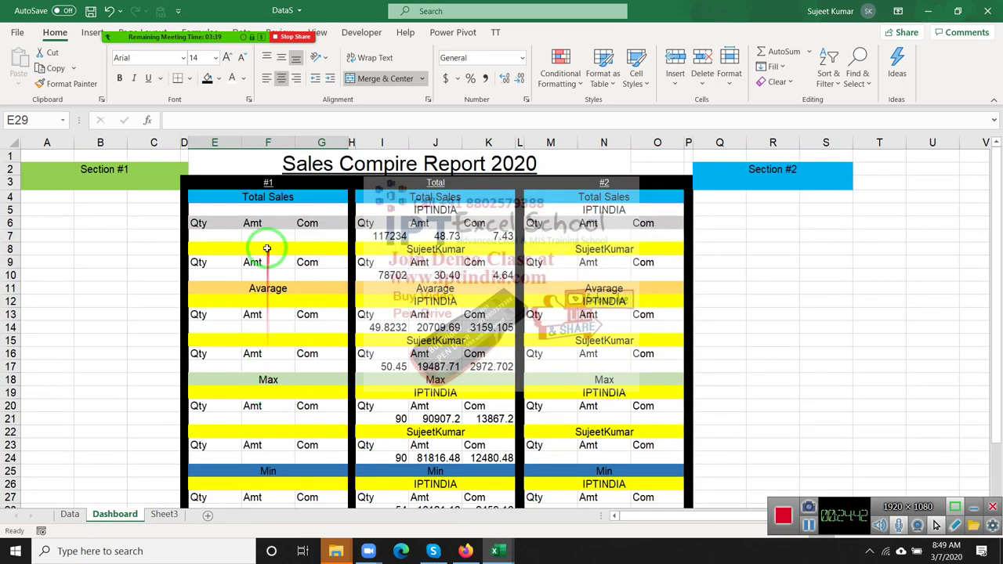
pyautogui.click(264, 199)
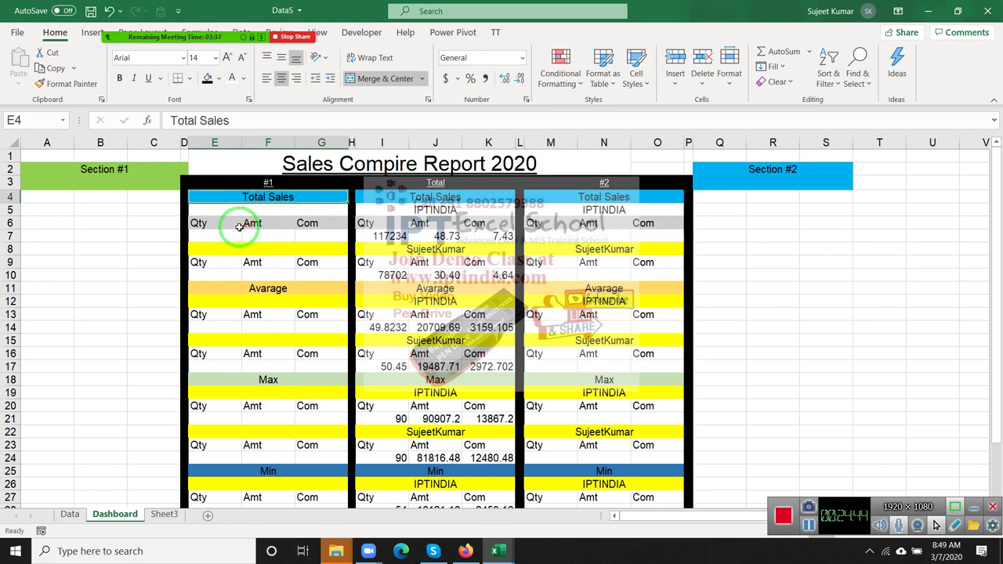
pyautogui.moveTo(225, 225); pyautogui.dragTo(307, 219)
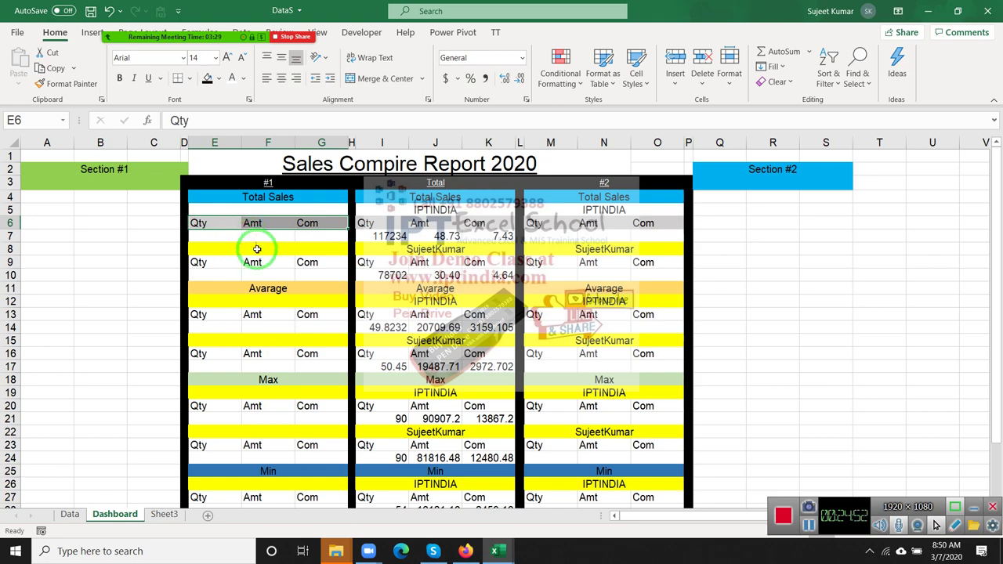
pyautogui.click(249, 249)
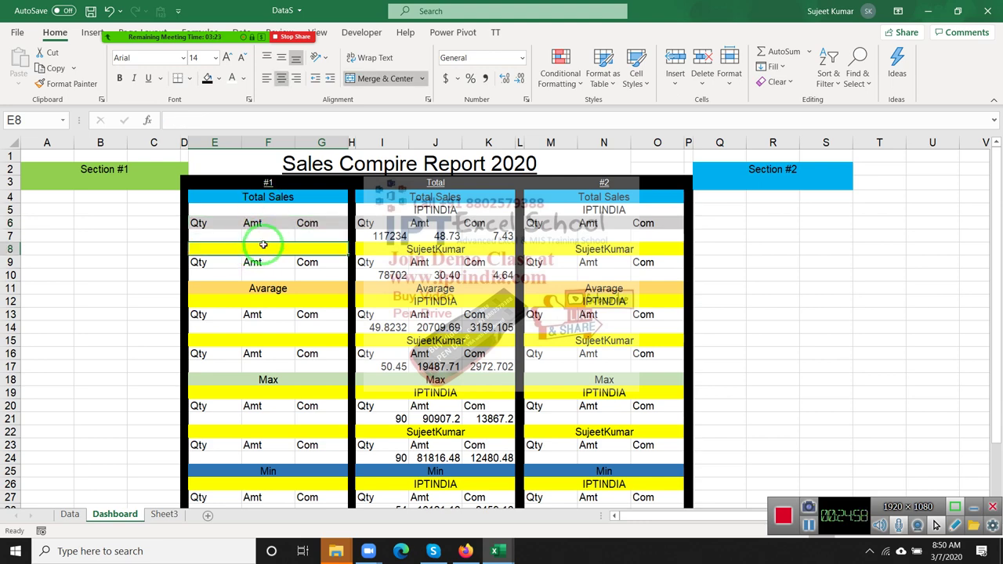
# Enter 'Sales Per Calls' in E8 and copy it into E15
pyautogui.write('Sales Per Calls')
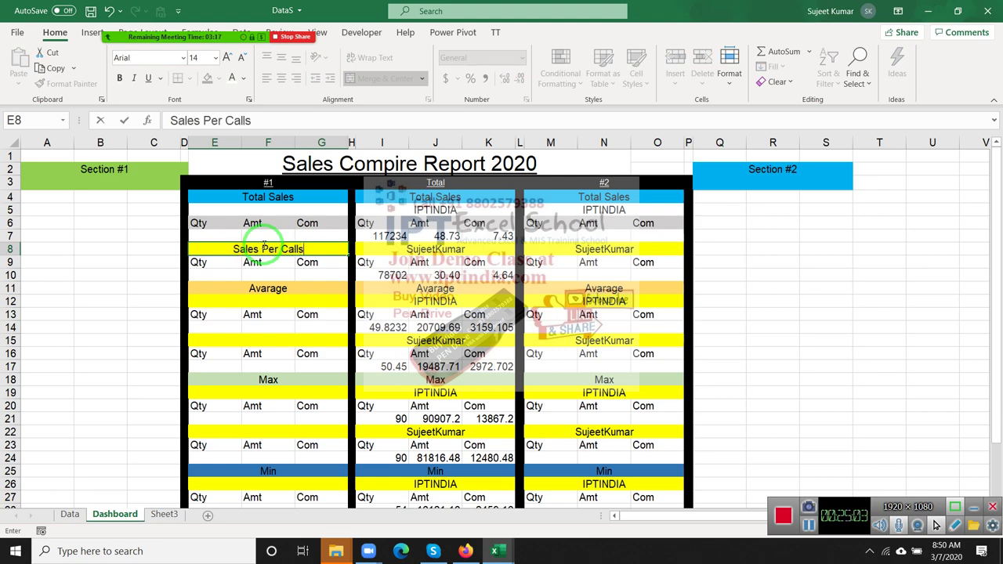
pyautogui.press('Return')
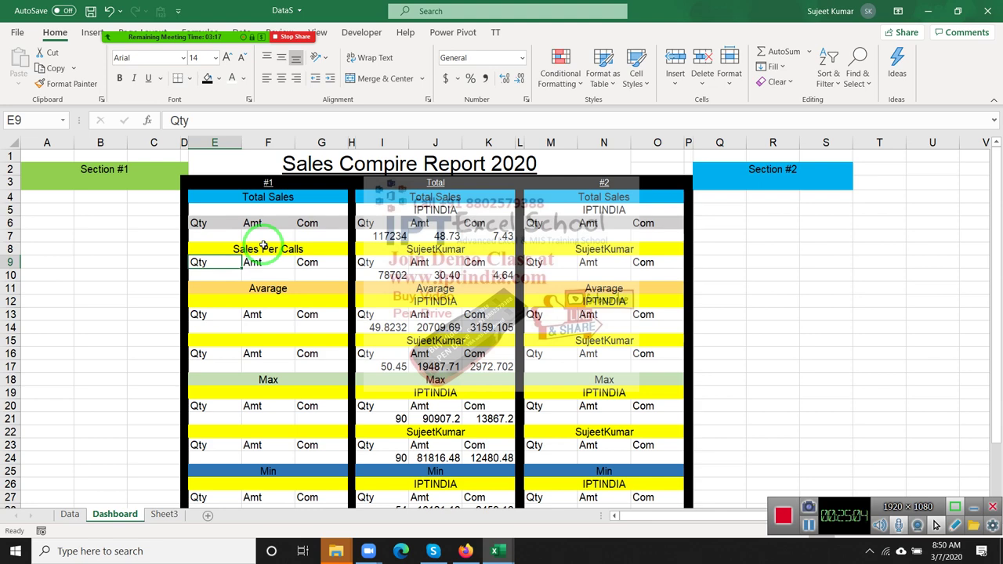
pyautogui.click(265, 246)
pyautogui.hotkey('ctrl', 'c')
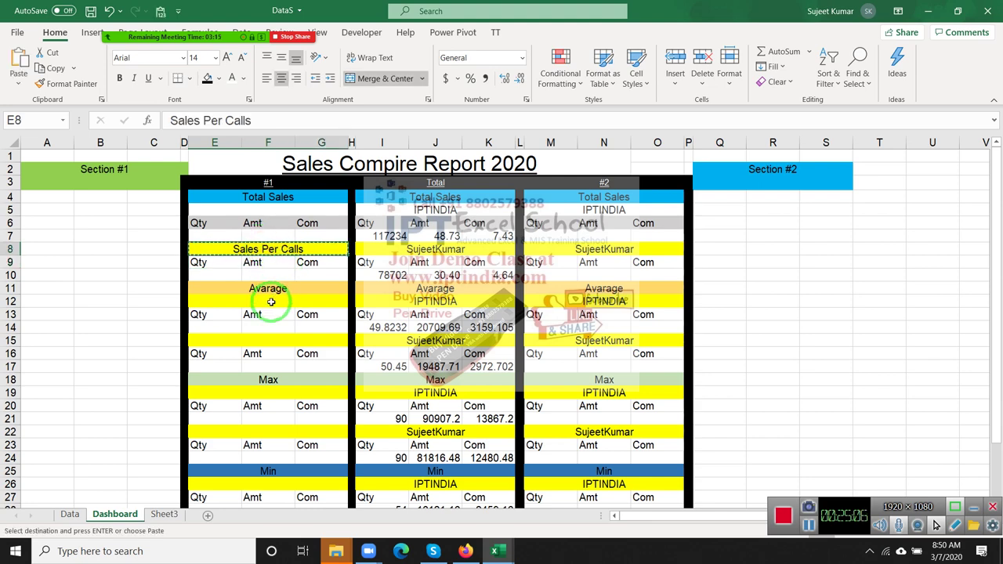
pyautogui.click(270, 301)
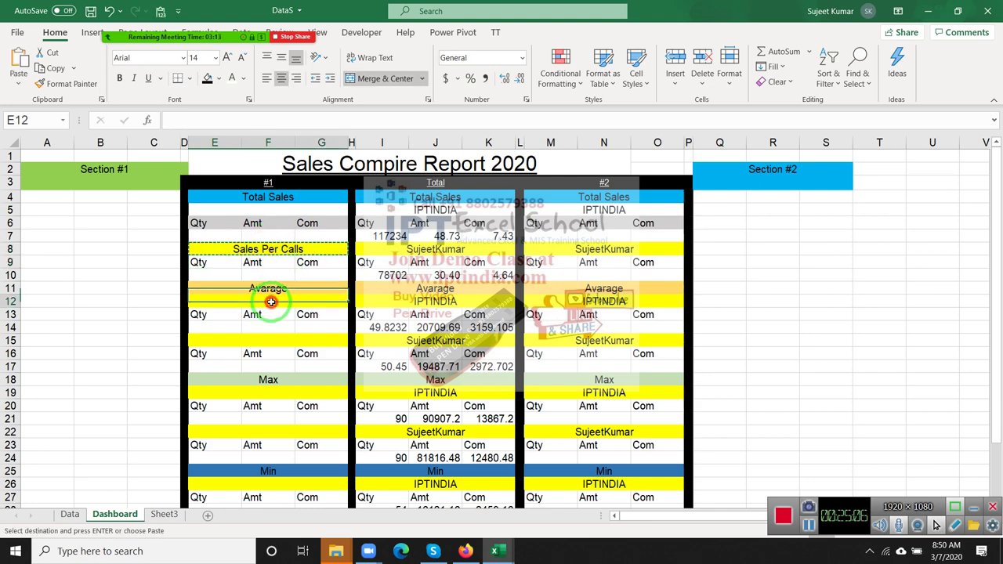
pyautogui.click(273, 342)
pyautogui.hotkey('ctrl', 'v')
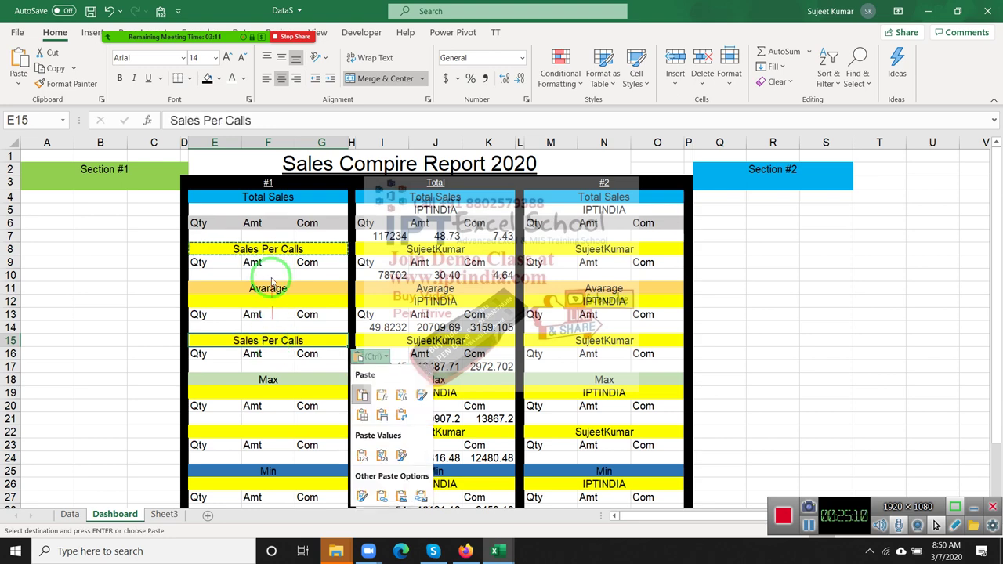
# Fill E5 with the Total label copied from above
pyautogui.click(278, 211)
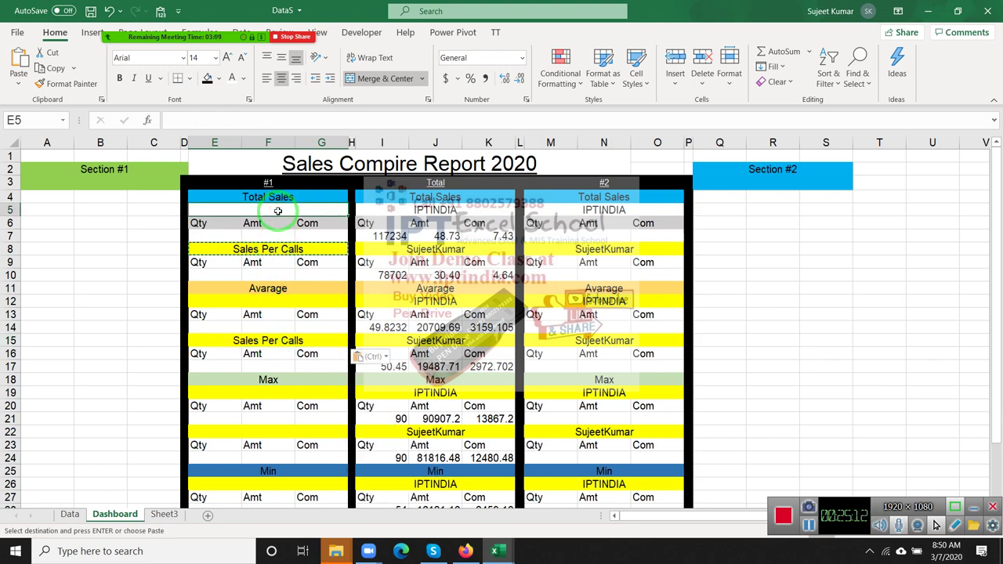
pyautogui.hotkey('ctrl', "'")
pyautogui.write('Total')
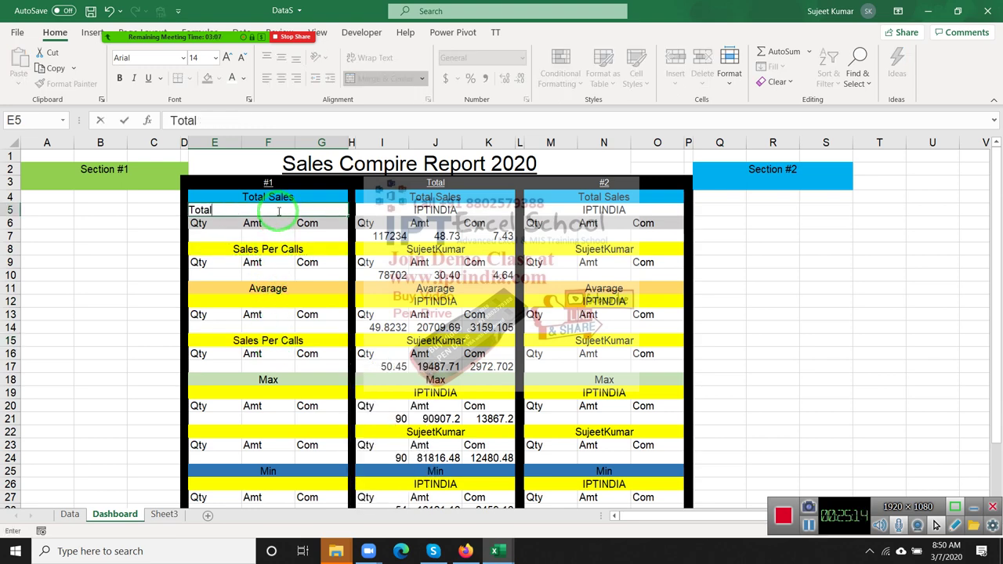
pyautogui.press('Return')
pyautogui.click(280, 249)
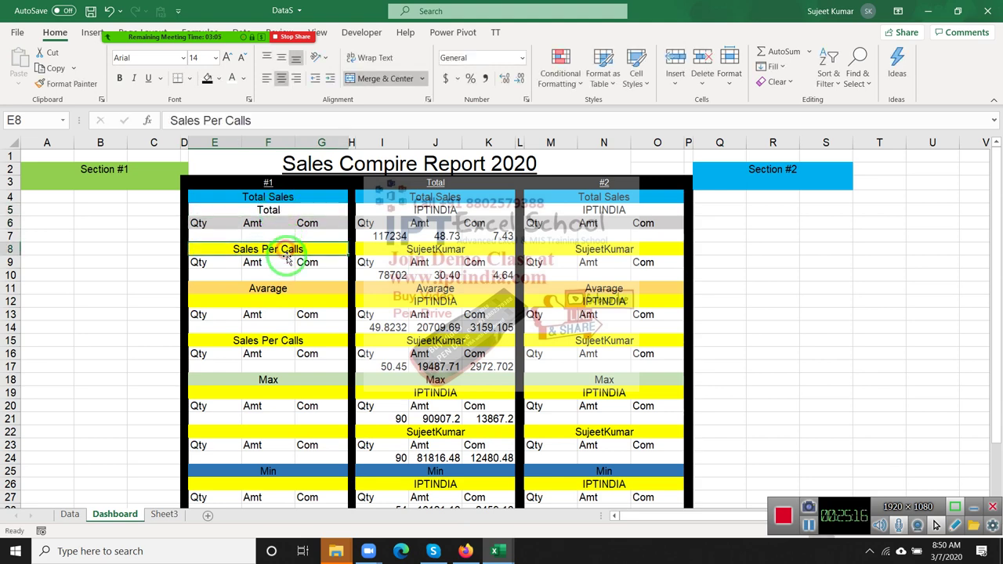
pyautogui.click(278, 342)
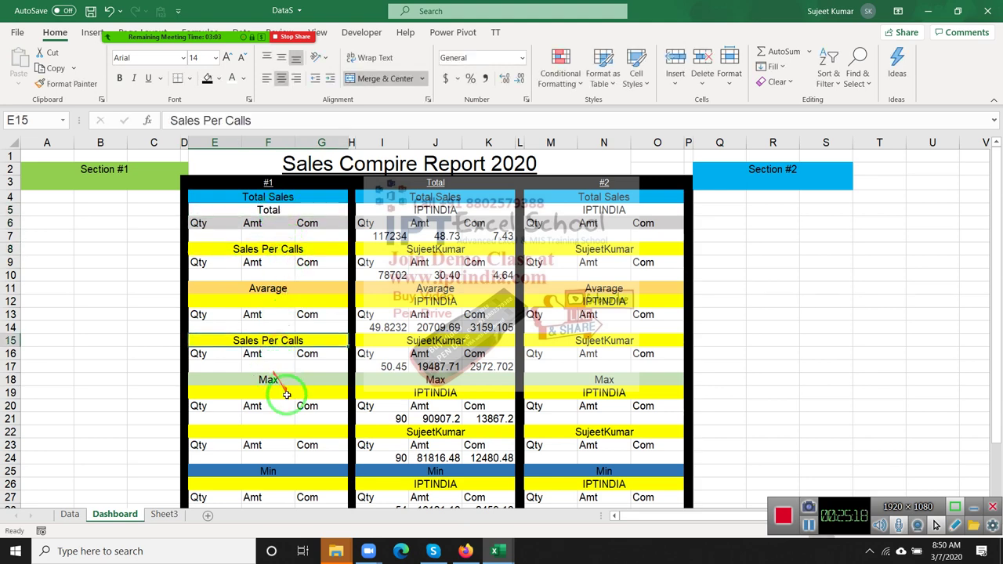
pyautogui.click(283, 392)
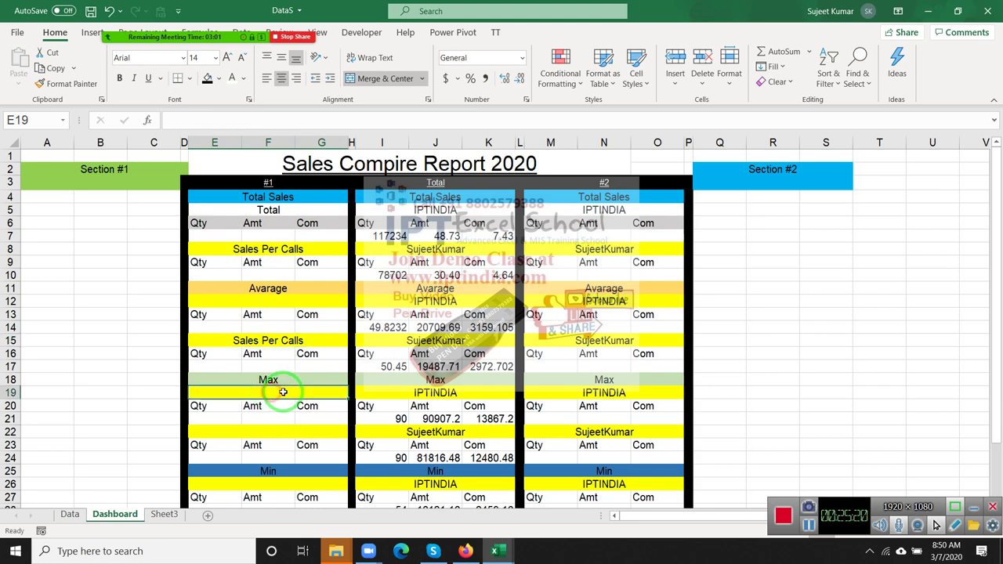
pyautogui.click(268, 428)
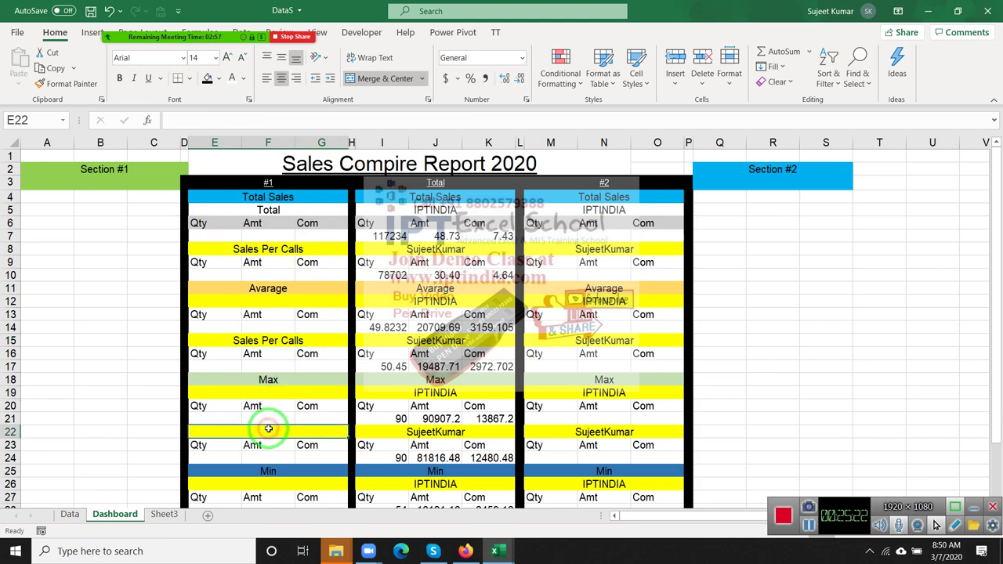
# Paste the 'Sales Per Calls' heading into the blank rows 22 and 29
pyautogui.click(273, 342)
pyautogui.hotkey('ctrl', 'c')
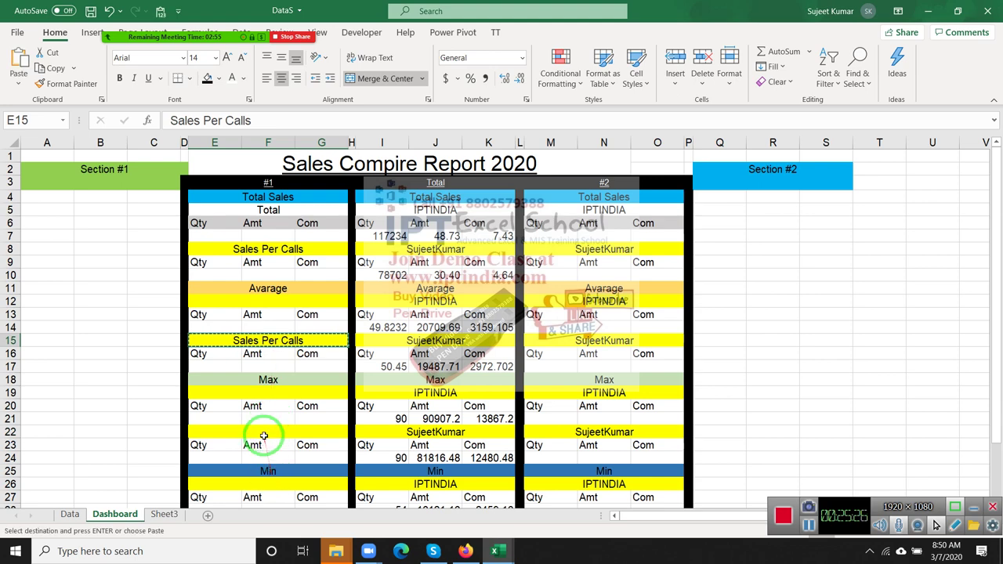
pyautogui.click(264, 433)
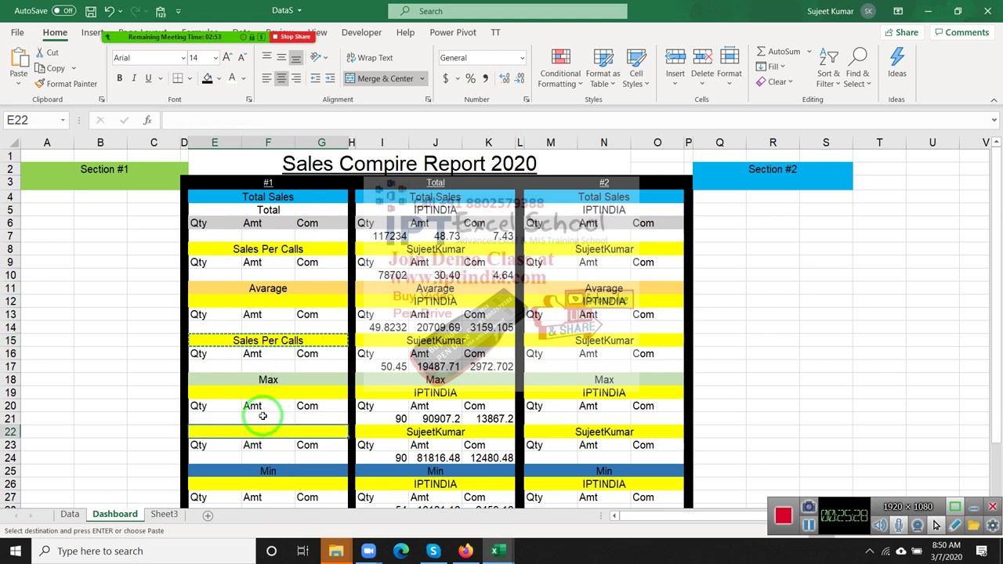
pyautogui.hotkey('ctrl', 'v')
pyautogui.scroll(-2, 267, 415)
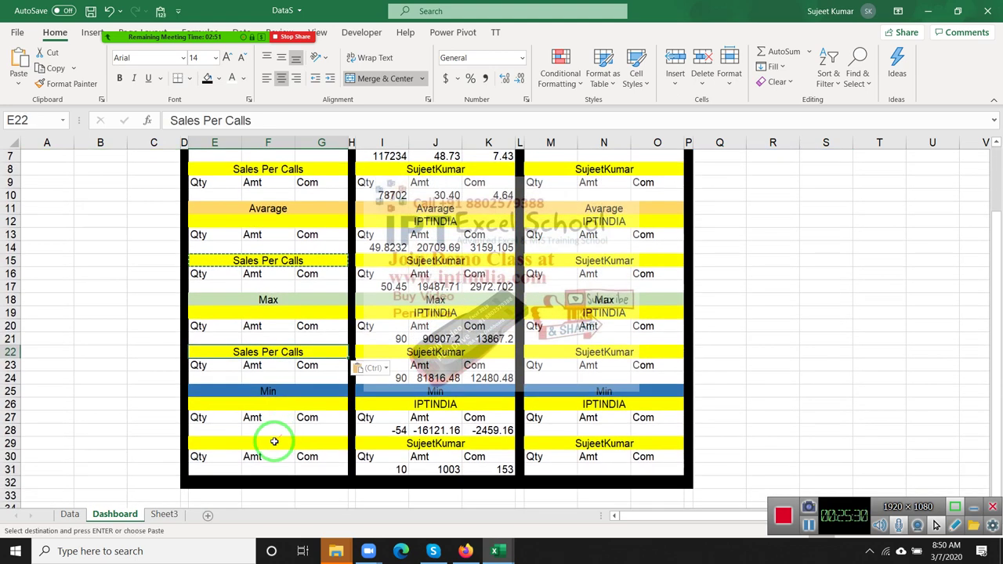
pyautogui.click(264, 441)
pyautogui.hotkey('ctrl', 'v')
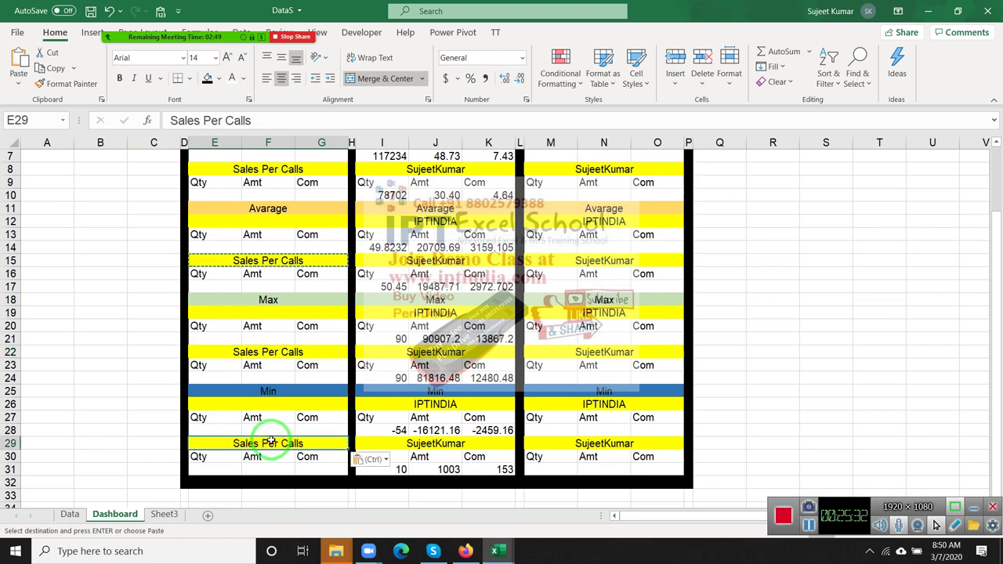
pyautogui.press('Escape')
pyautogui.scroll(2, 297, 430)
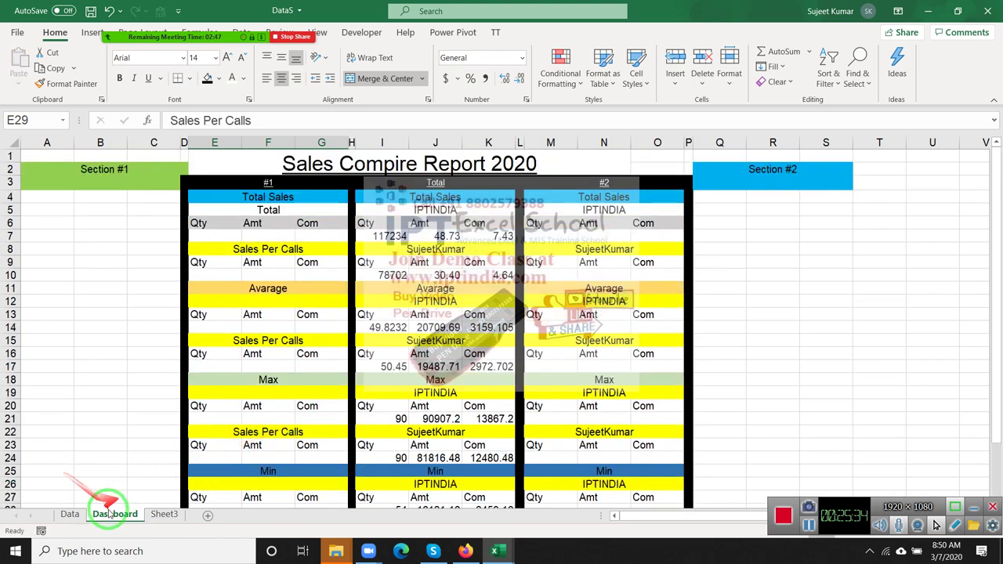
# On the Data sheet, retitle J1 'Sales Per Call' and widen column J to fit
pyautogui.click(163, 515)
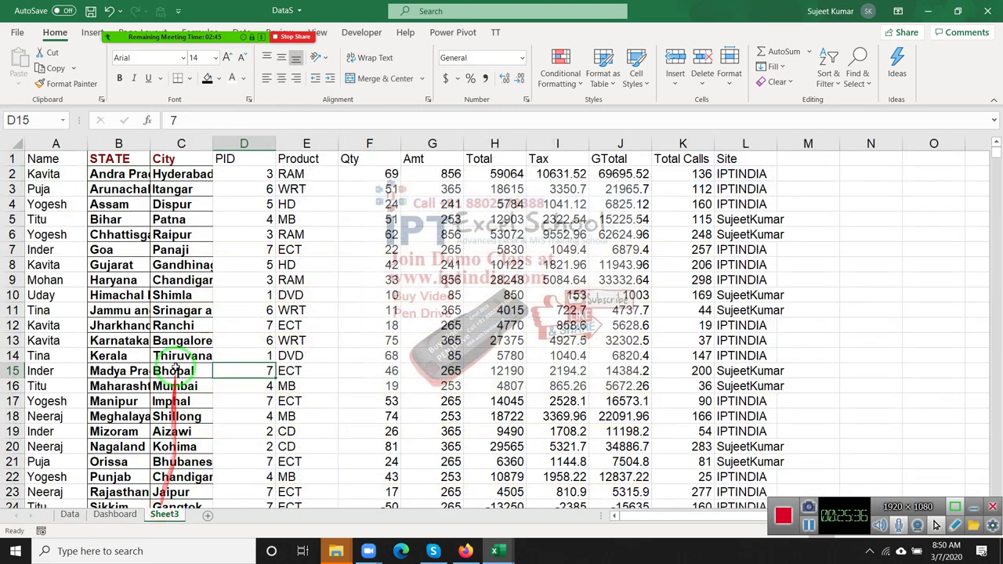
pyautogui.click(70, 515)
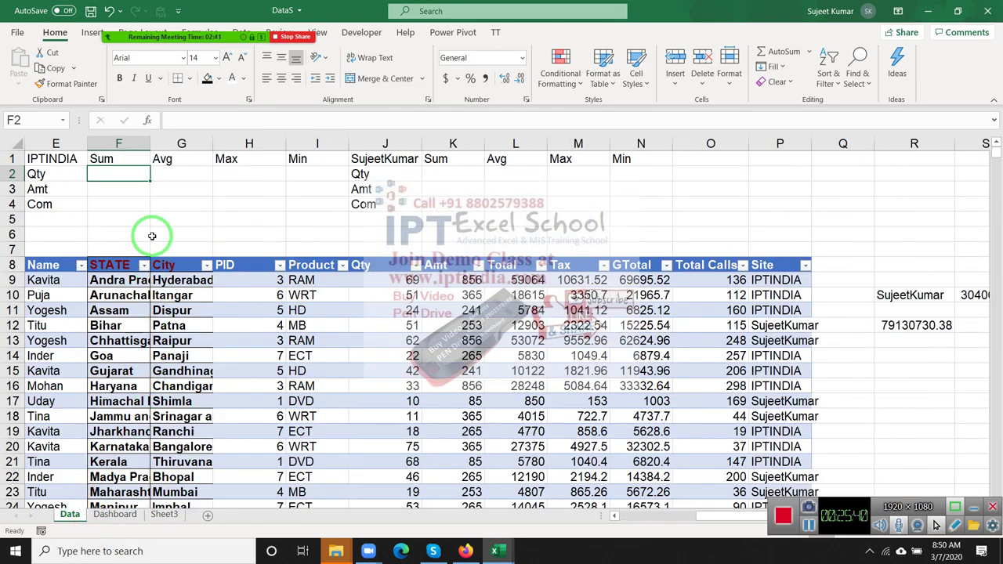
pyautogui.moveTo(377, 159); pyautogui.dragTo(612, 191)
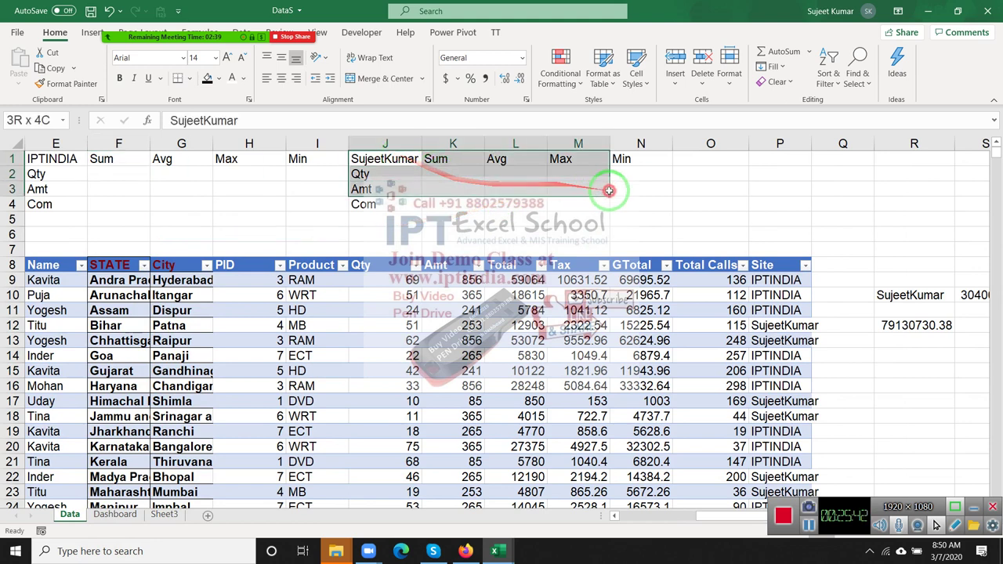
pyautogui.click(367, 174)
pyautogui.click(376, 157)
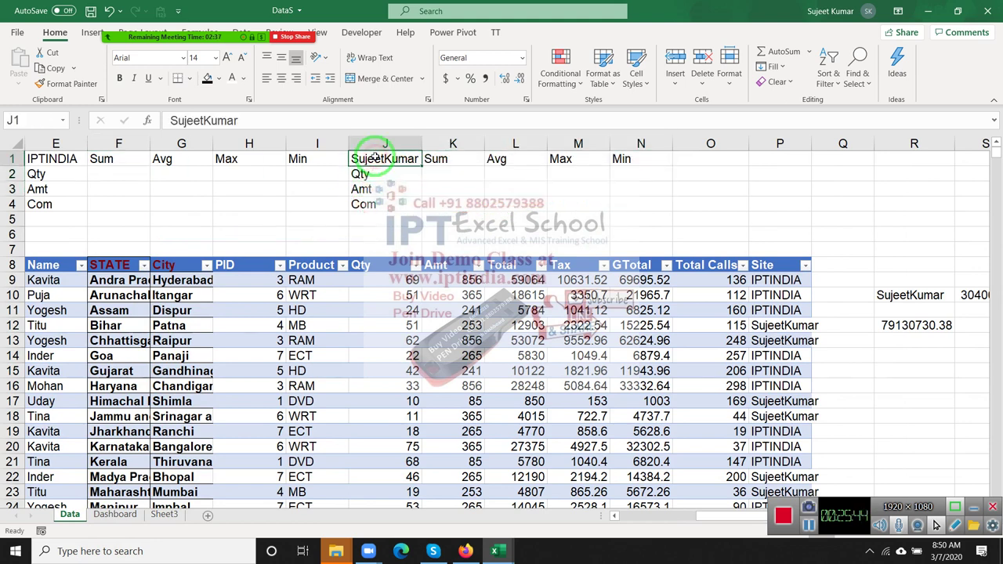
pyautogui.write('Sales Per Cal')
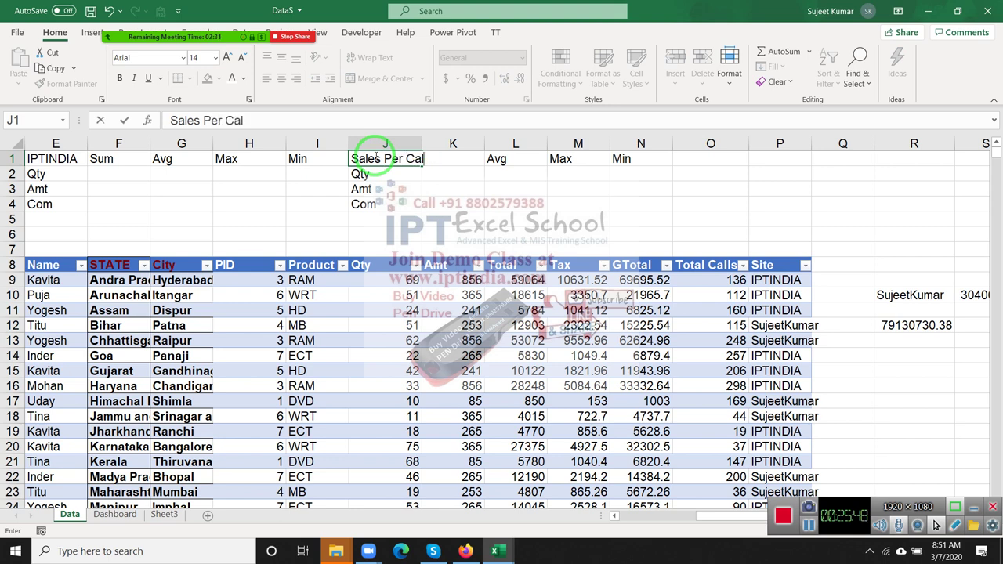
pyautogui.press('Return')
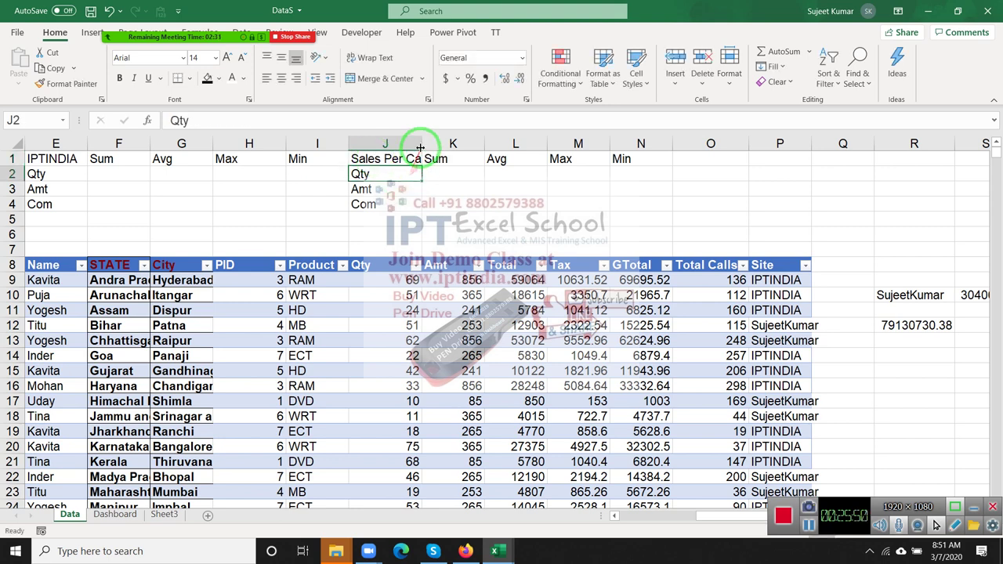
pyautogui.moveTo(421, 143); pyautogui.dragTo(429, 143)
# Start a SUBTOTAL formula in F2 using function 9 - SUM
pyautogui.click(133, 171)
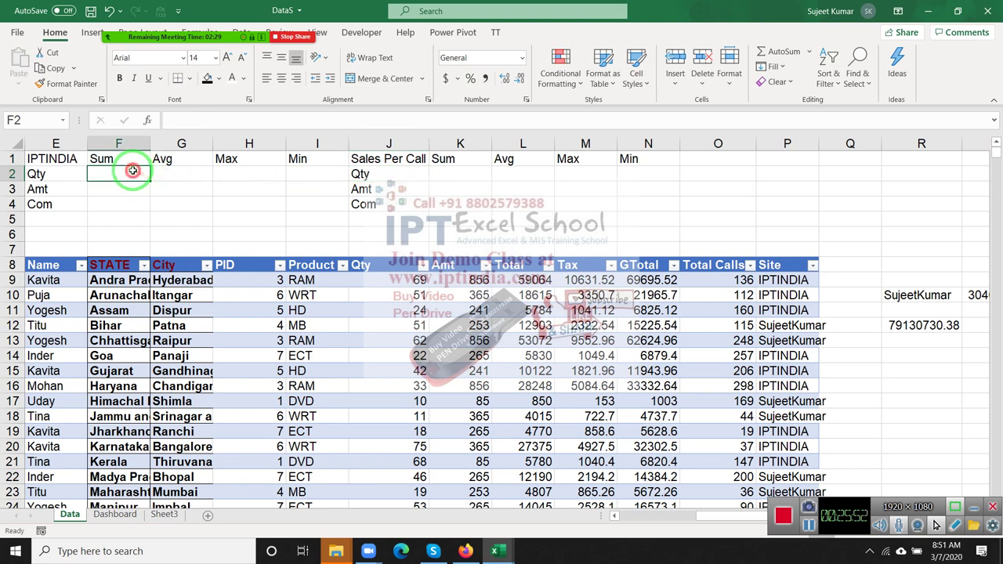
pyautogui.write('=s')
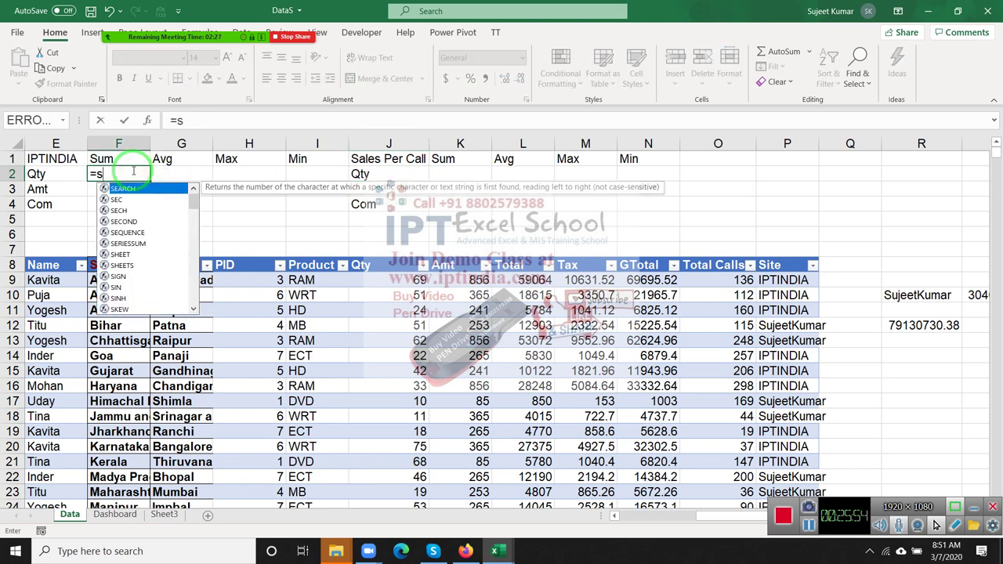
pyautogui.write('um')
pyautogui.press('BackSpace')
pyautogui.press('BackSpace')
pyautogui.press('BackSpace')
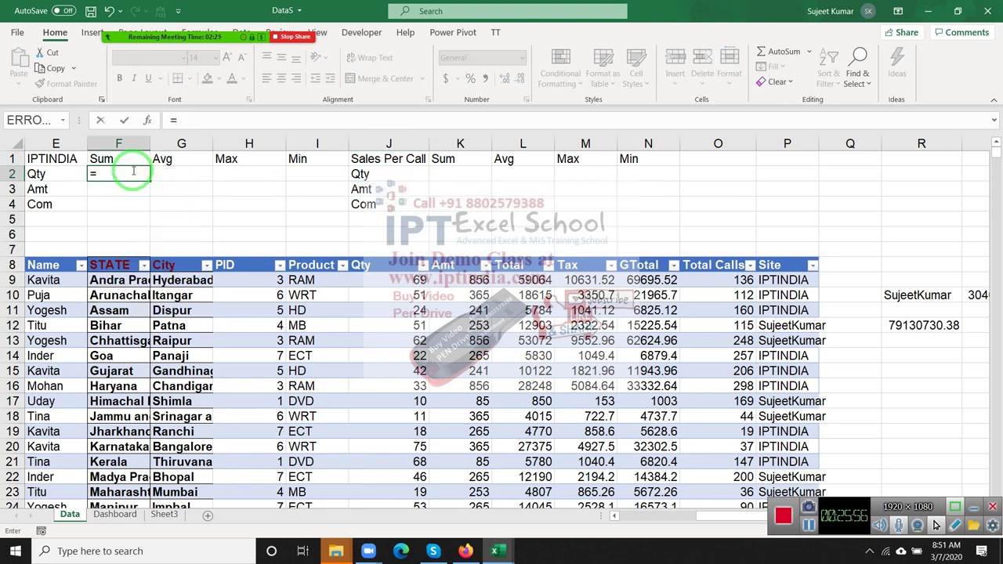
pyautogui.write('s')
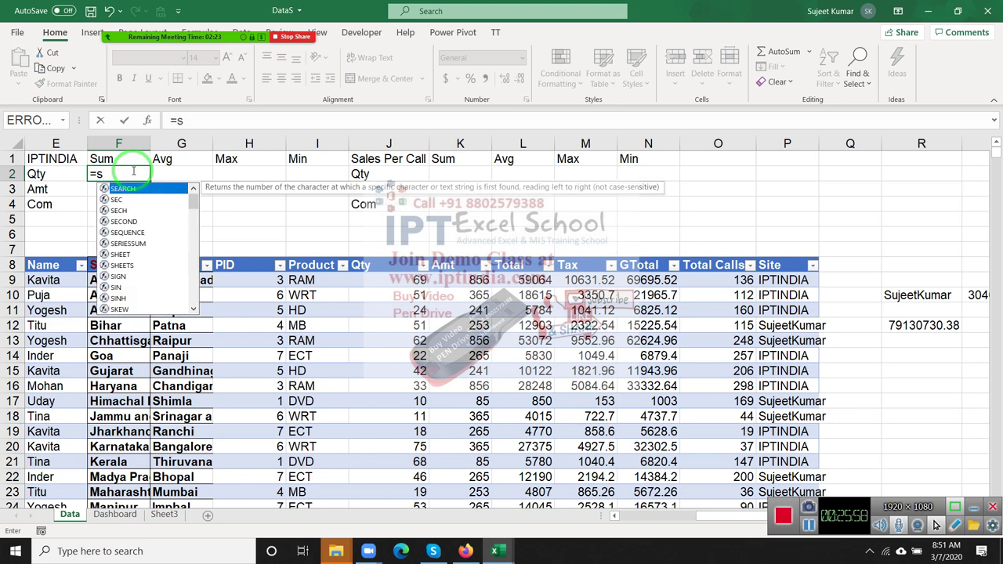
pyautogui.write('ub')
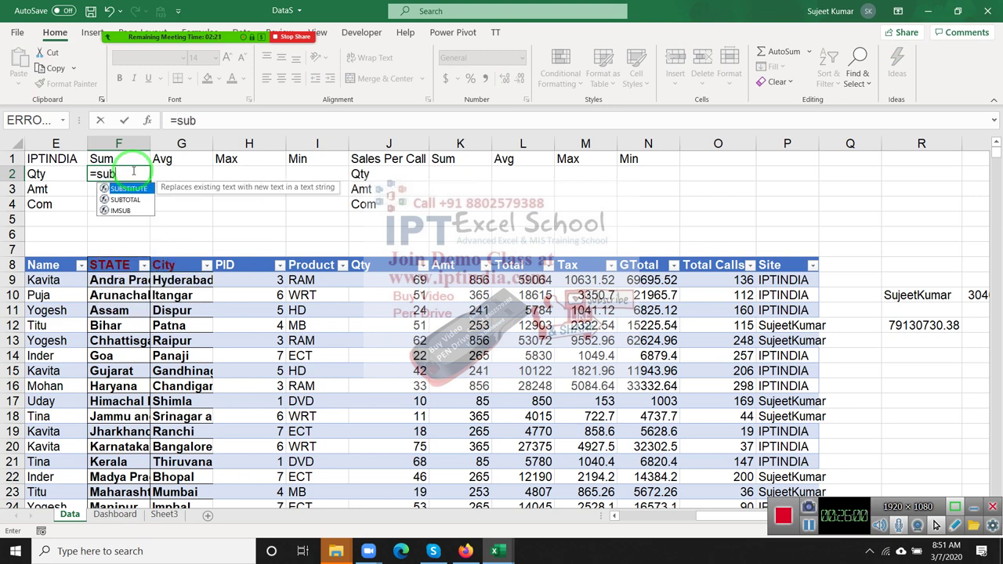
pyautogui.press('Down')
pyautogui.press('Tab')
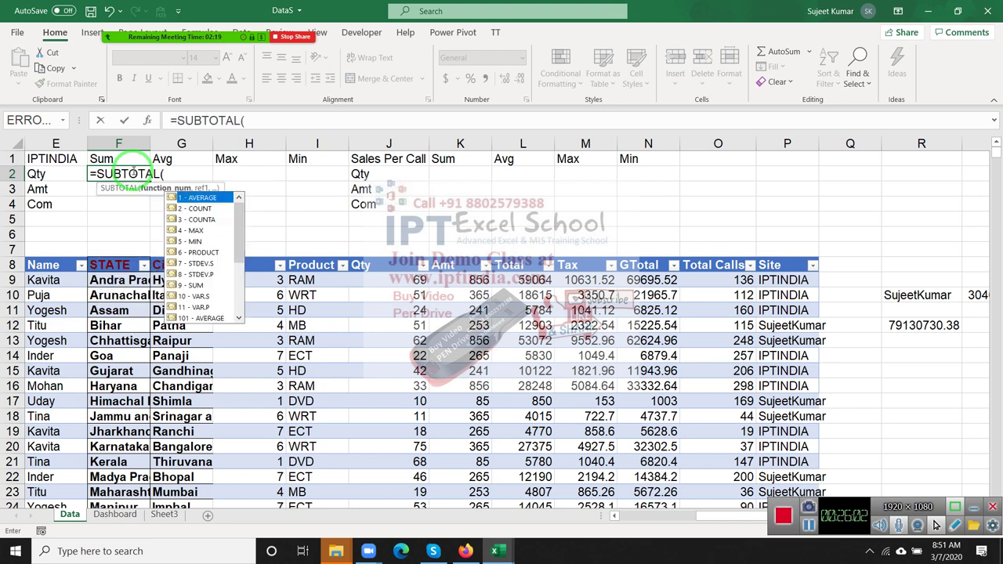
pyautogui.press('Down')
pyautogui.press('Down')
pyautogui.press('Down')
pyautogui.press('Down')
pyautogui.press('Down')
pyautogui.press('Down')
pyautogui.press('Down')
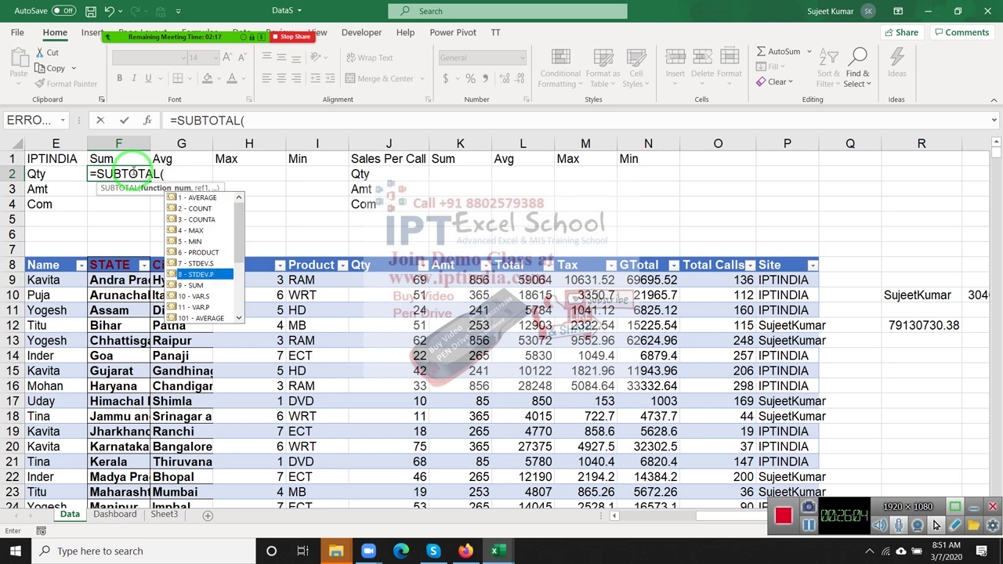
pyautogui.press('Down')
pyautogui.press('Tab')
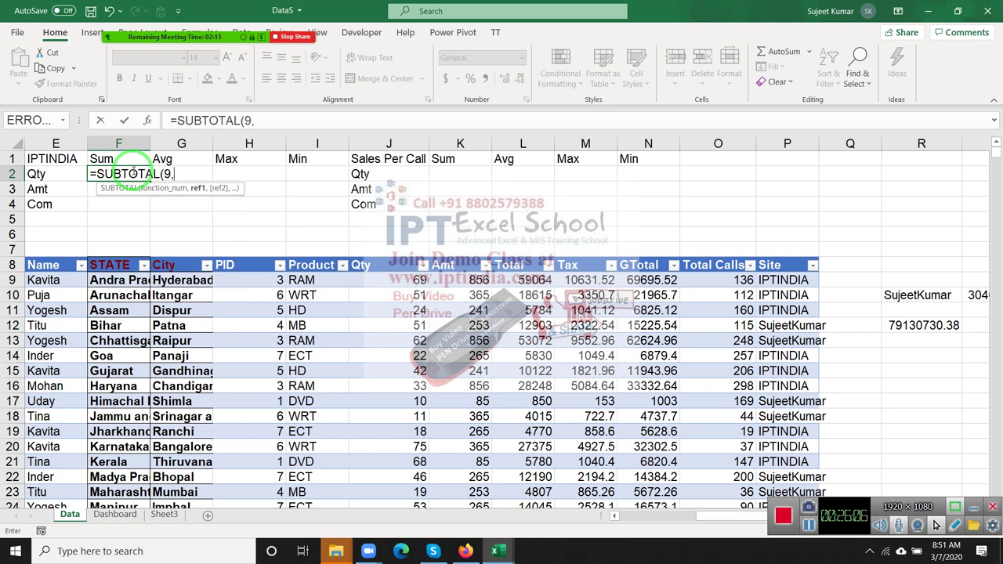
# Reference the whole Table1 Qty column so F2 returns 195936
pyautogui.click(395, 270)
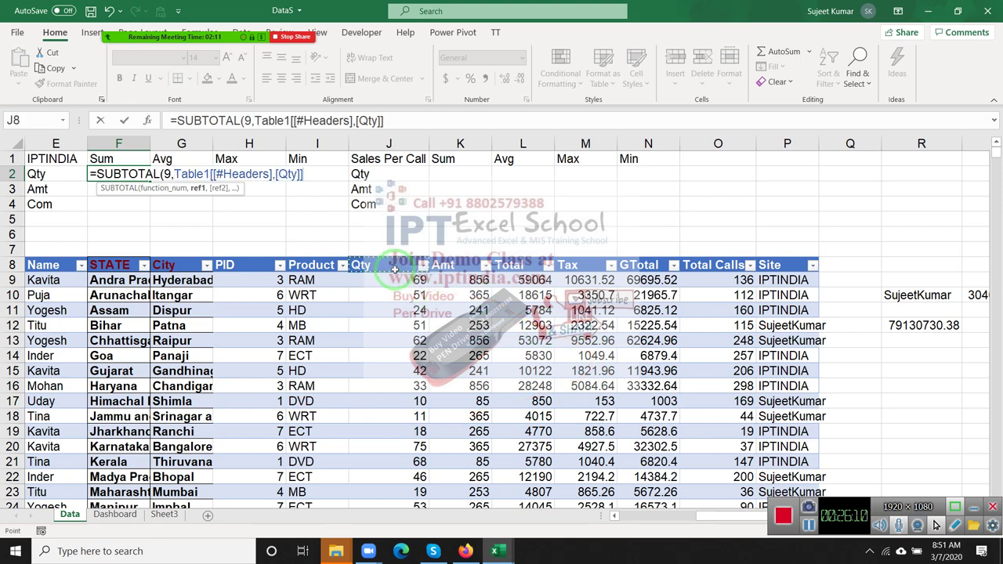
pyautogui.hotkey('ctrl', 'shift', 'Down')
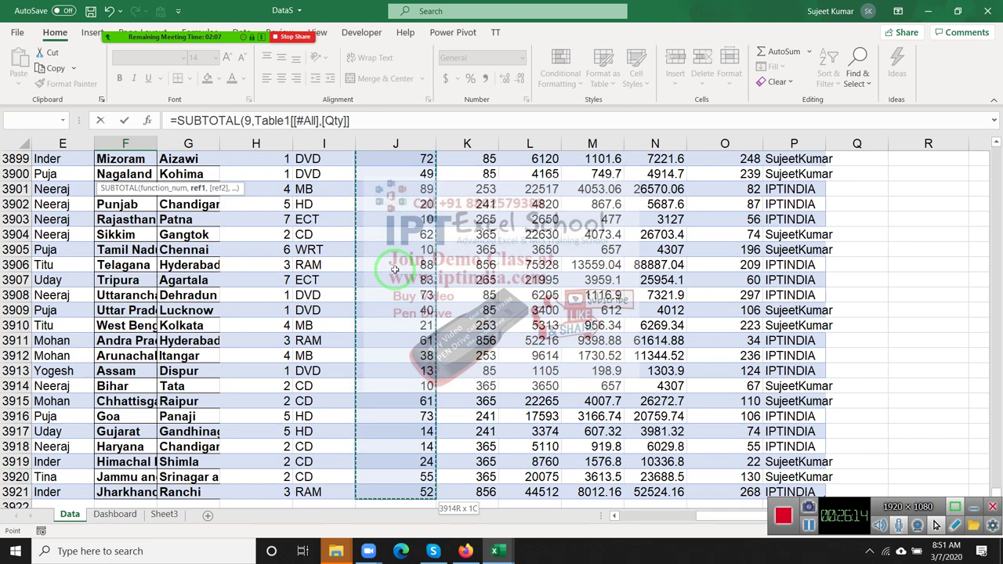
pyautogui.press('Return')
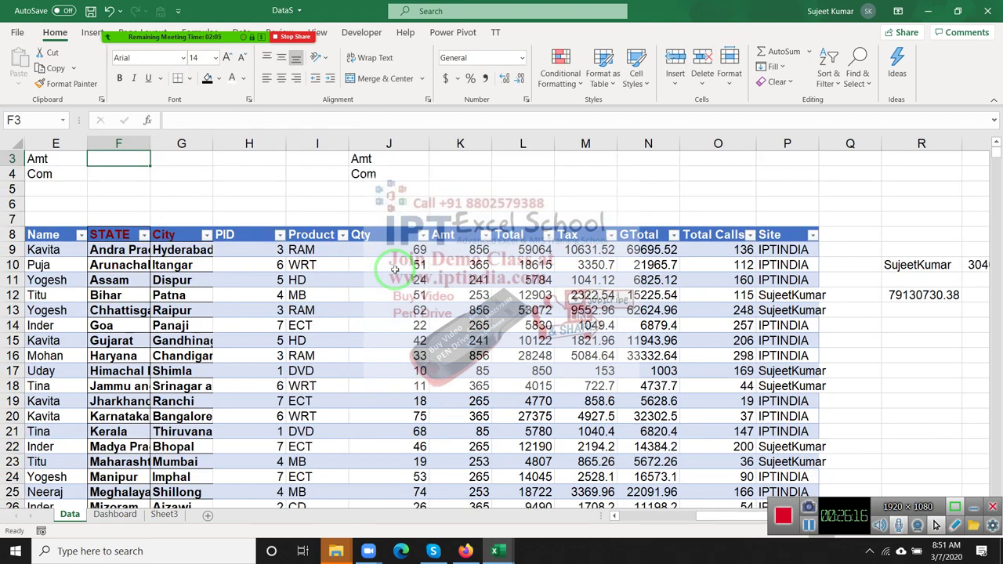
pyautogui.press('Up')
pyautogui.press('Up')
pyautogui.press('Down')
pyautogui.press('Down')
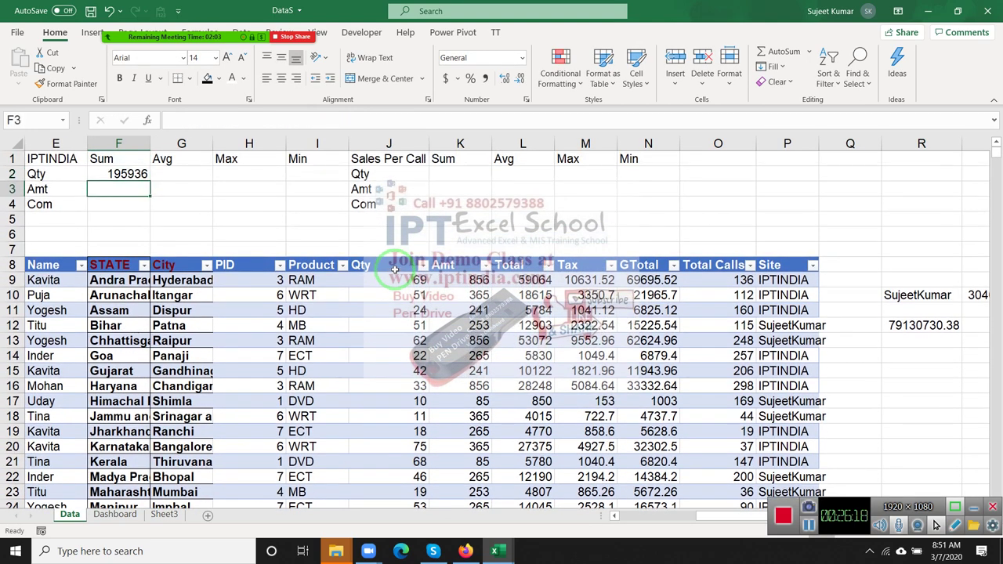
pyautogui.press('Up')
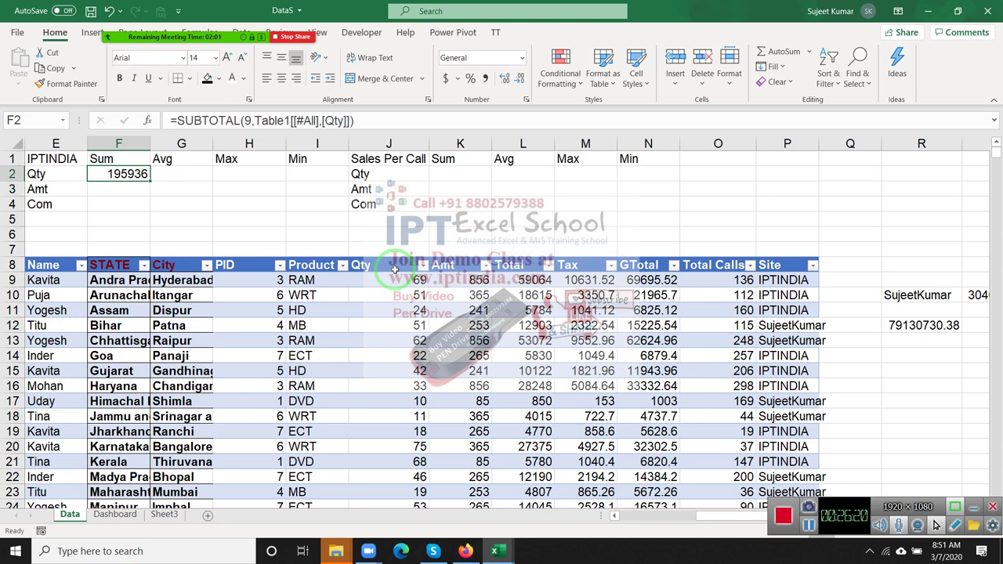
pyautogui.press('Down')
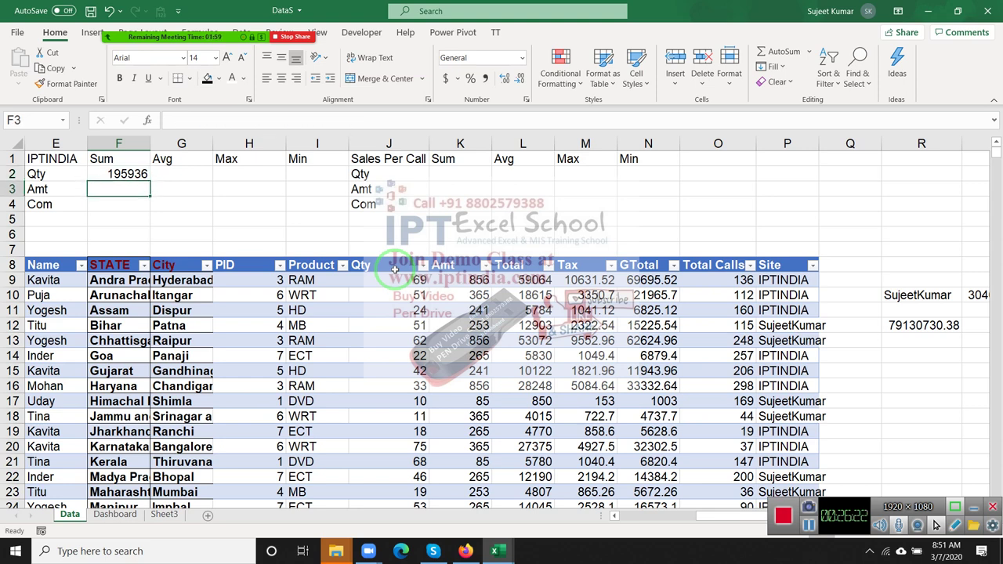
# Enter =SUM(Table1[[#All],[GTotal]]) in F3, returning 79130730
pyautogui.write('=sum')
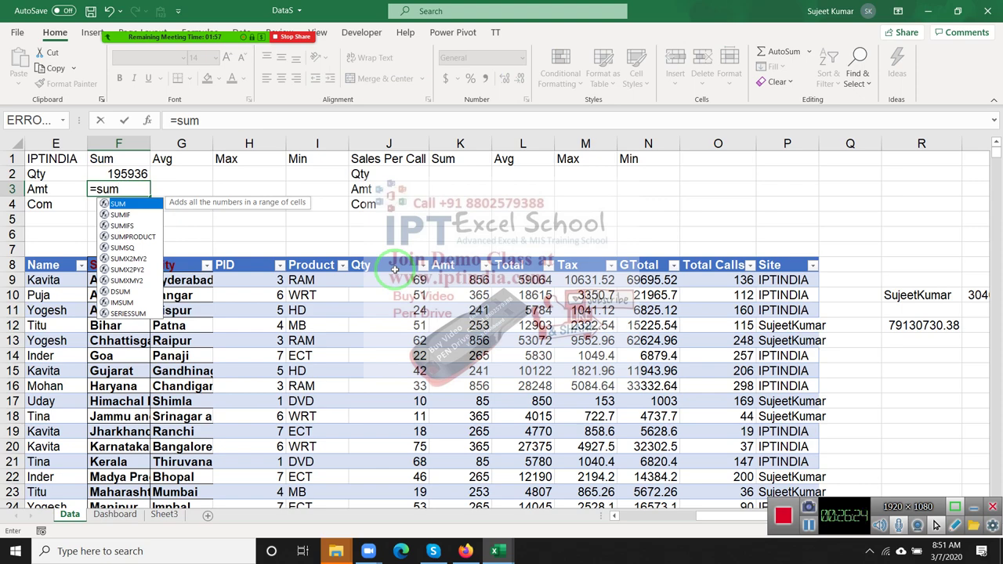
pyautogui.press('Tab')
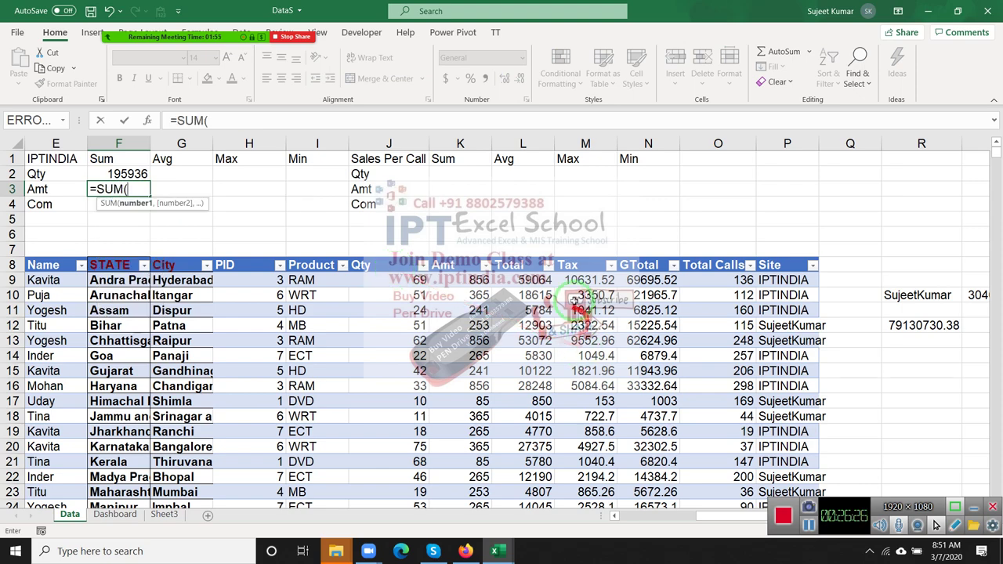
pyautogui.click(641, 269)
pyautogui.hotkey('ctrl', 'shift', 'Down')
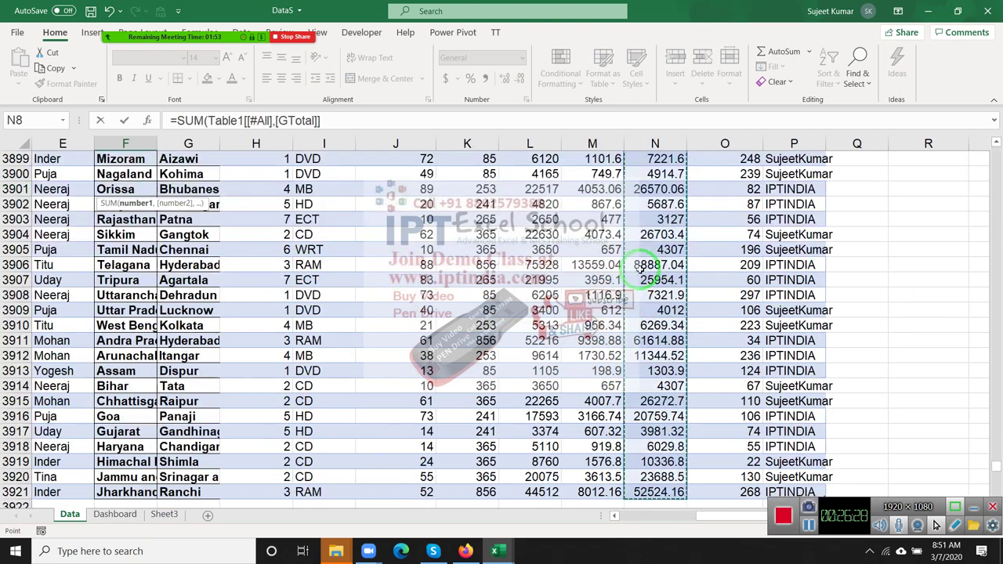
pyautogui.hotkey('ctrl', 'Return')
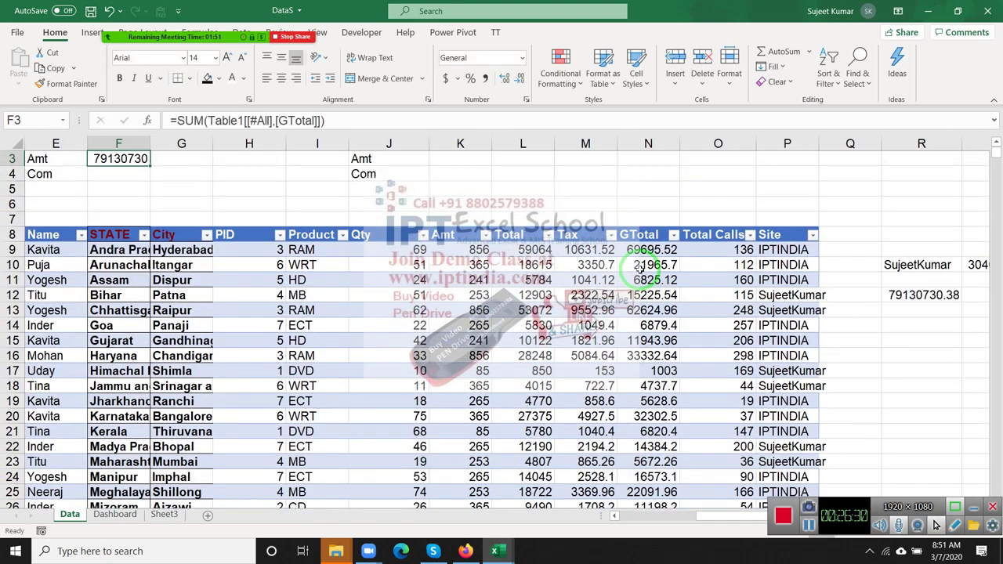
# Try a SUM formula in the Com cell F4, then abandon it
pyautogui.press('Down')
pyautogui.write('=su')
pyautogui.press('Tab')
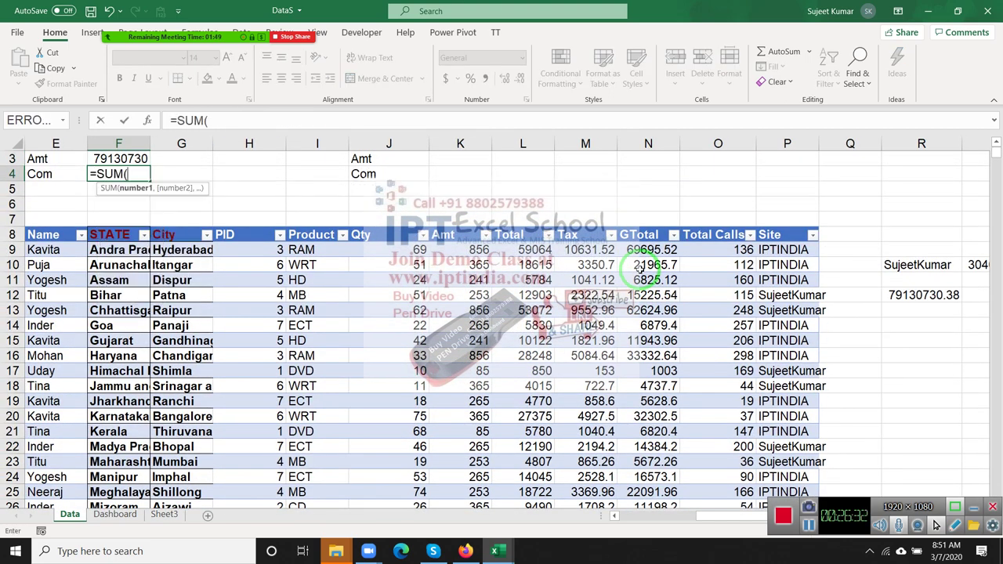
pyautogui.press('Escape')
pyautogui.write('=su')
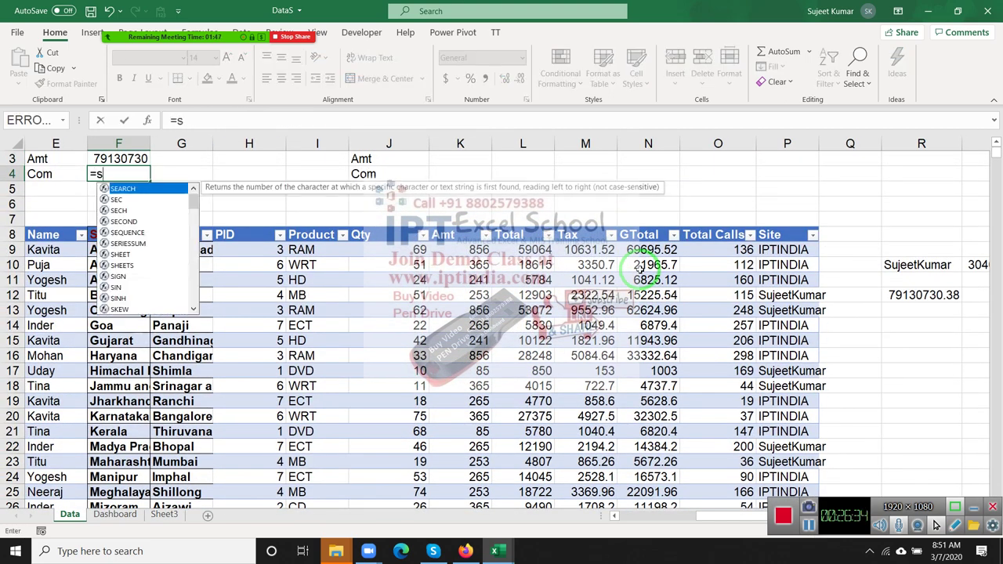
pyautogui.press('Up')
pyautogui.press('Down')
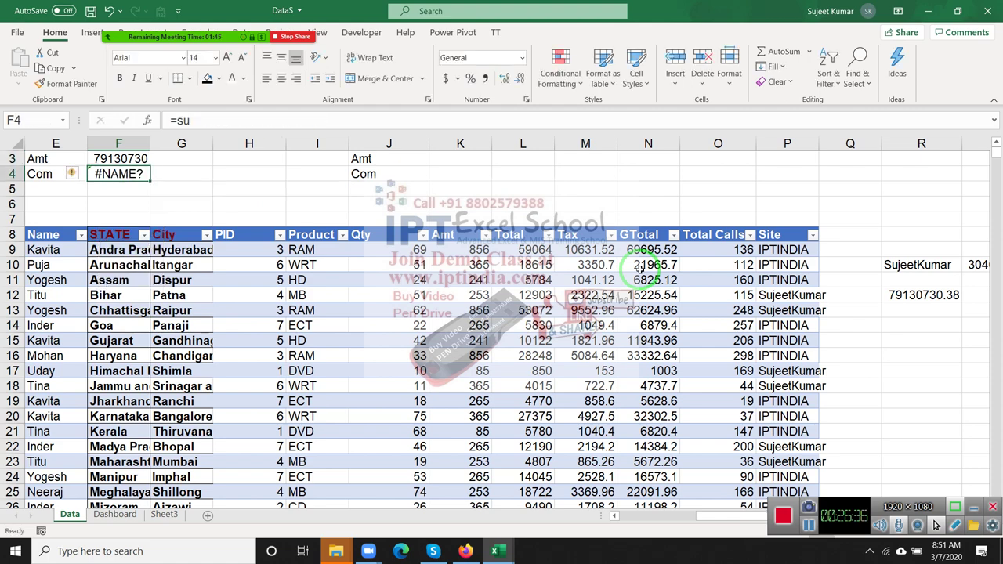
pyautogui.press('Up')
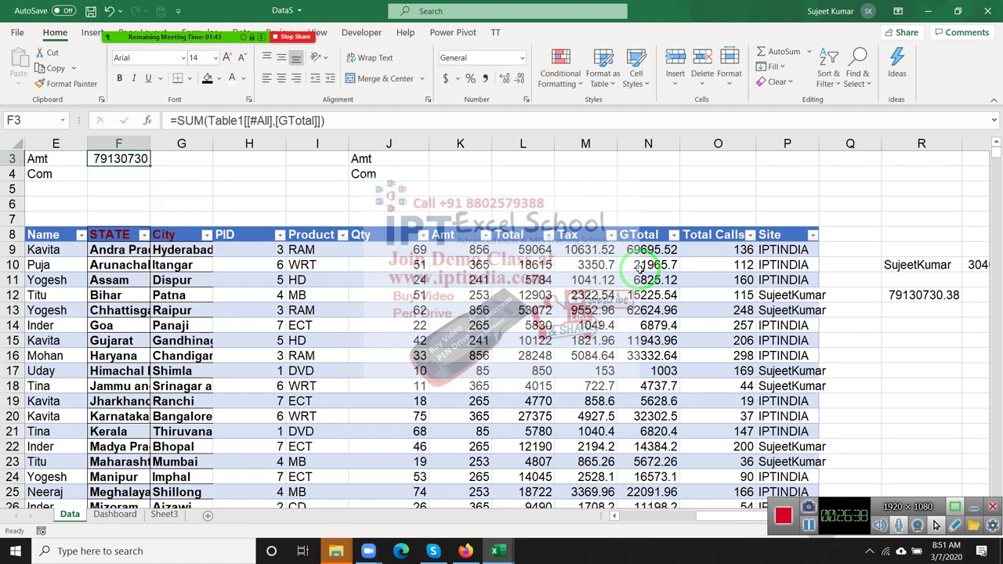
pyautogui.press('Up')
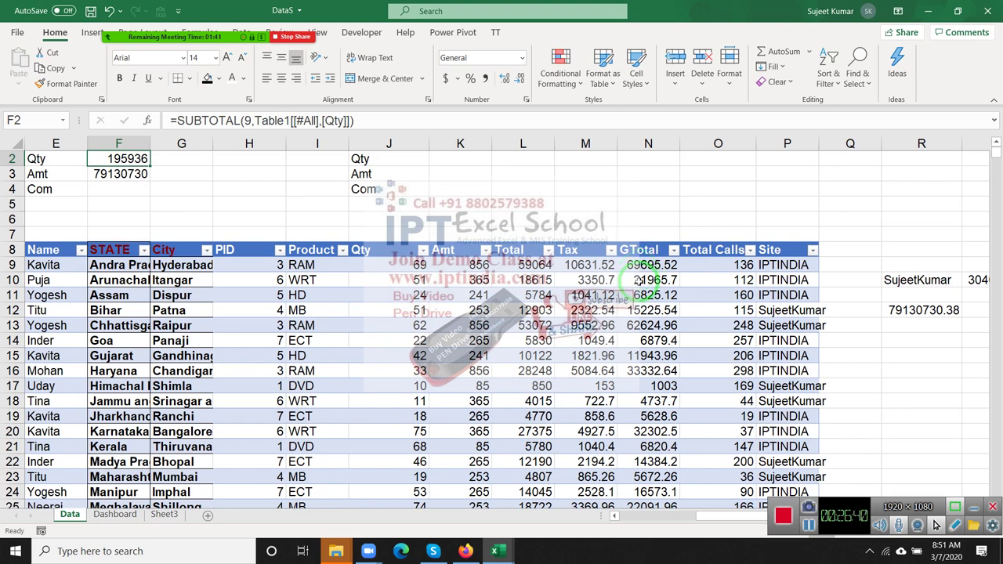
# Clear F3 and fill the Qty SUBTOTAL formula down through F2:F4
pyautogui.click(132, 174)
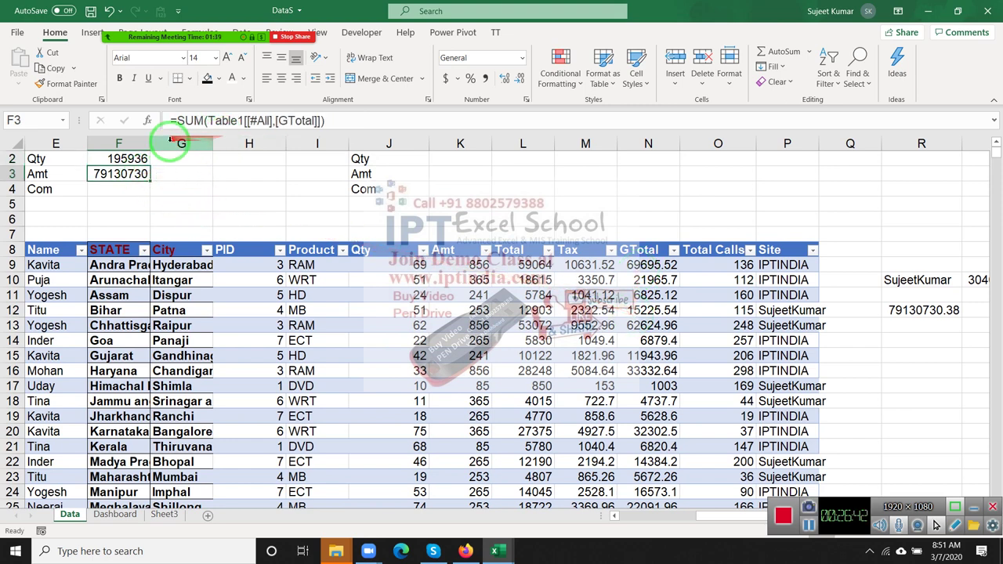
pyautogui.press('Delete')
pyautogui.press('Up')
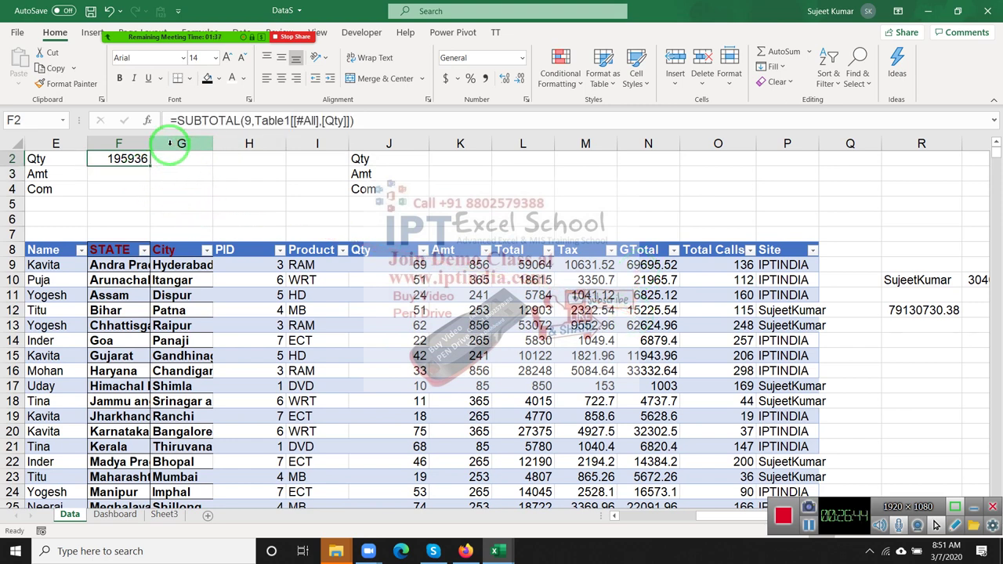
pyautogui.press('Up')
pyautogui.press('Down')
pyautogui.hotkey('shift', 'Down')
pyautogui.hotkey('shift', 'Down')
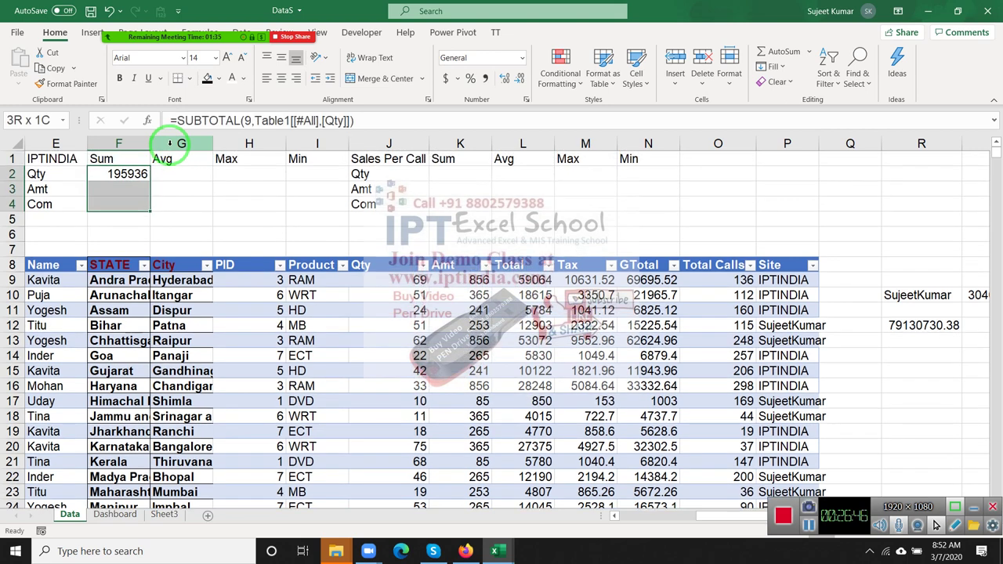
# Edit F3's formula, deleting the Qty reference to leave =SUBTOTAL(9,)
pyautogui.click(227, 204)
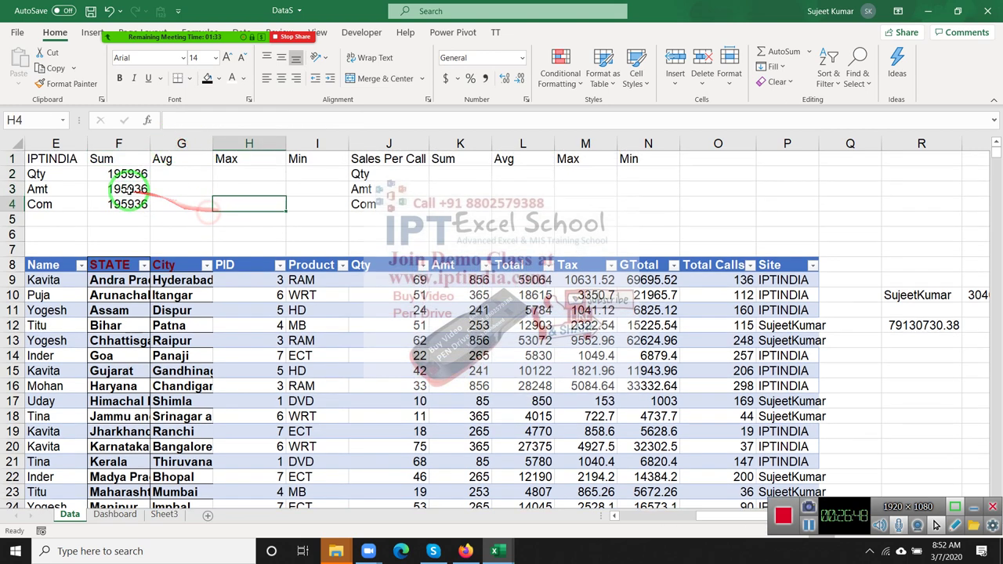
pyautogui.doubleClick(118, 189)
pyautogui.moveTo(137, 210); pyautogui.dragTo(353, 278)
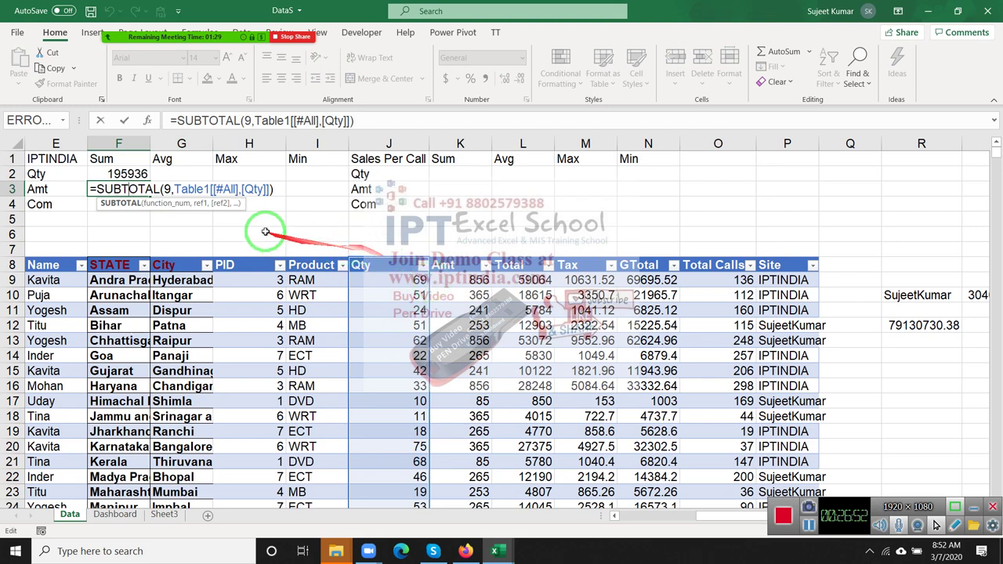
pyautogui.moveTo(174, 189); pyautogui.dragTo(269, 189)
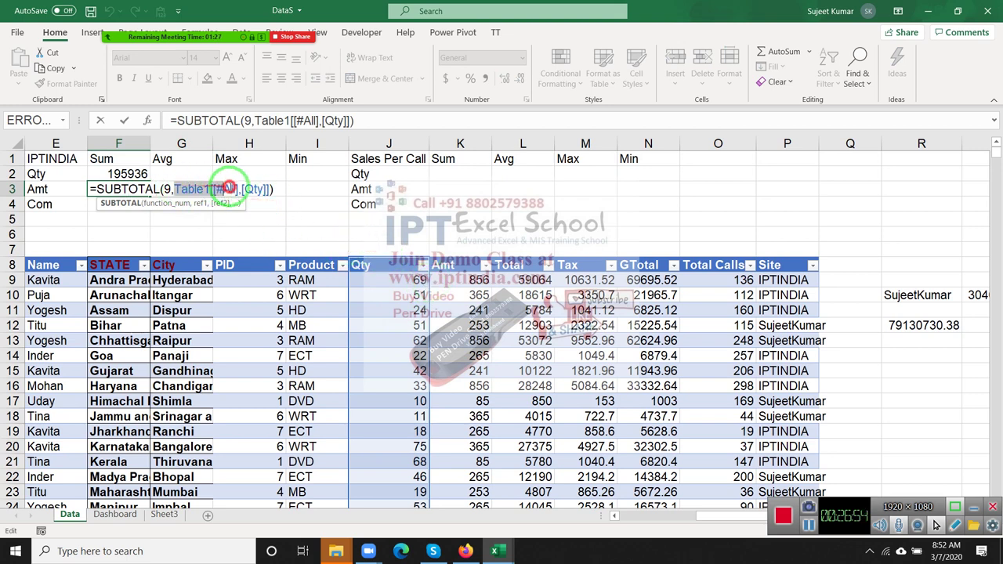
pyautogui.press('BackSpace')
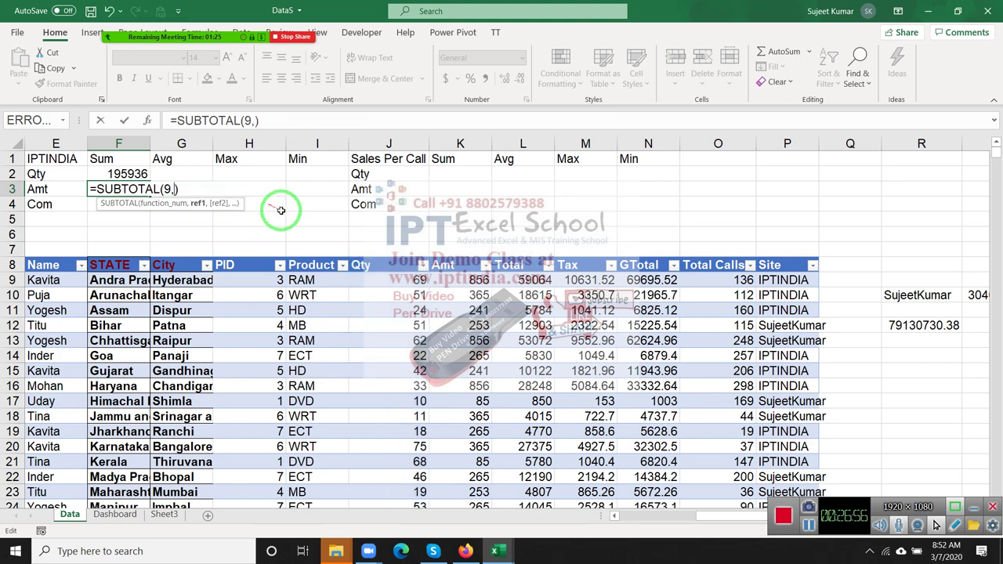
# Point the Amt SUBTOTAL formula at the full GTotal column so F3 returns 79130730
pyautogui.click(641, 267)
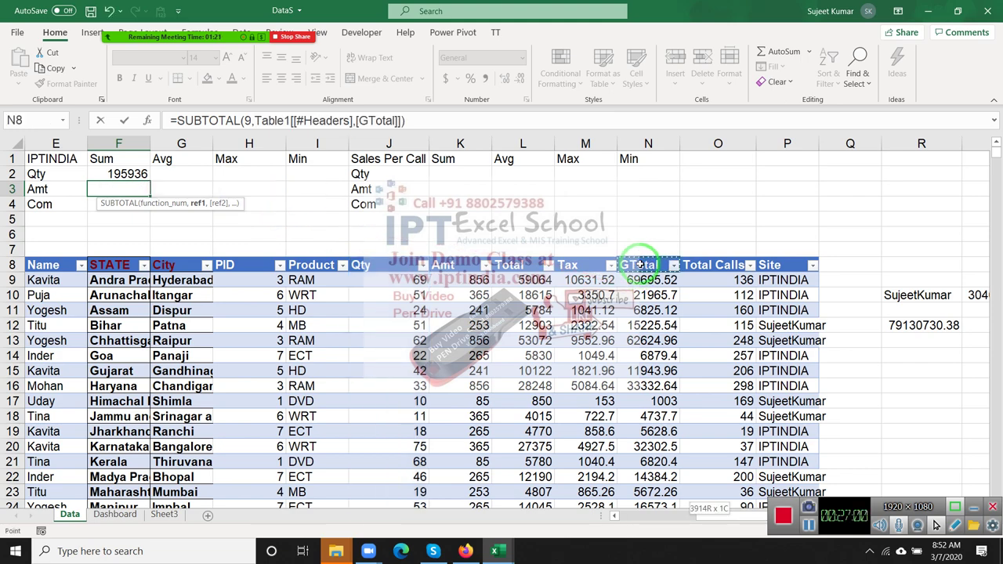
pyautogui.hotkey('ctrl', 'shift', 'Down')
pyautogui.press('Return')
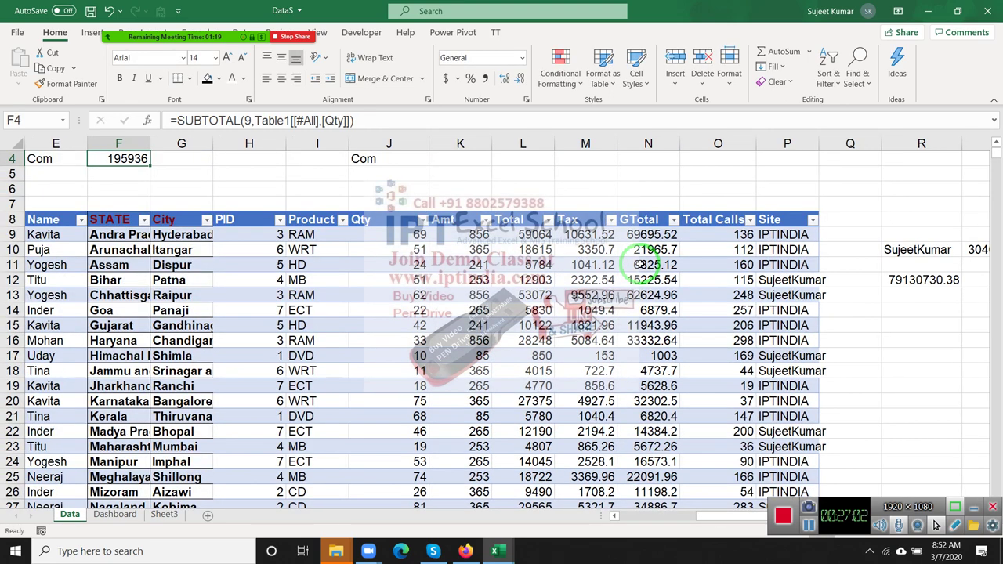
# Try replacing Qty with a [com] reference in F4's formula; Excel rejects it as invalid
pyautogui.press('Down')
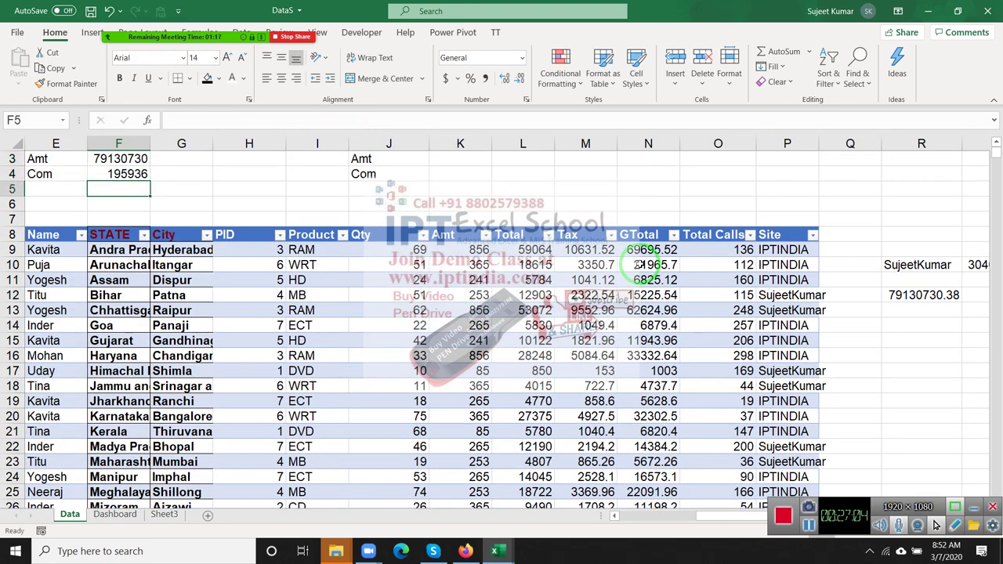
pyautogui.press('Up')
pyautogui.press('Up')
pyautogui.press('Up')
pyautogui.press('Up')
pyautogui.press('Down')
pyautogui.press('Down')
pyautogui.press('Down')
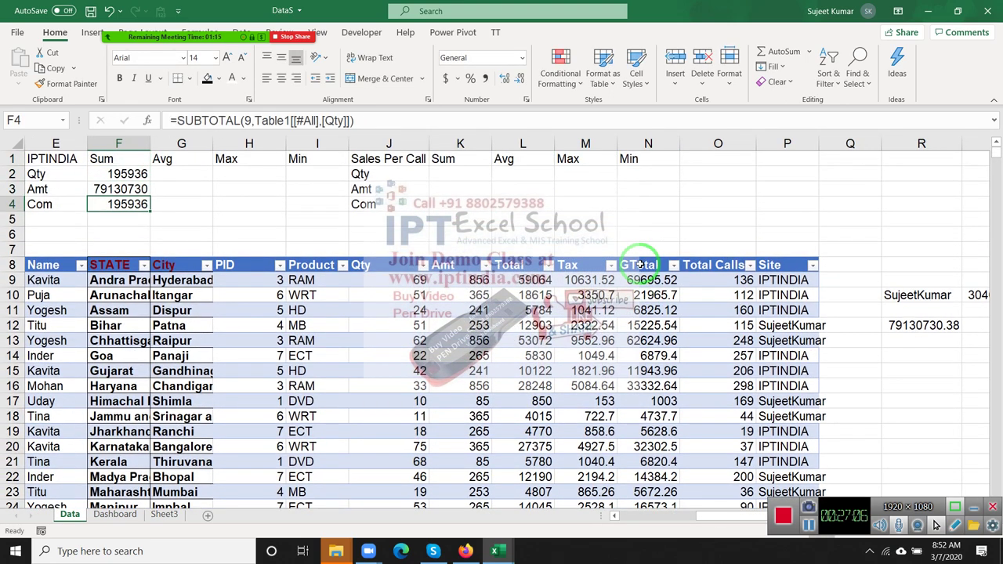
pyautogui.click(331, 121)
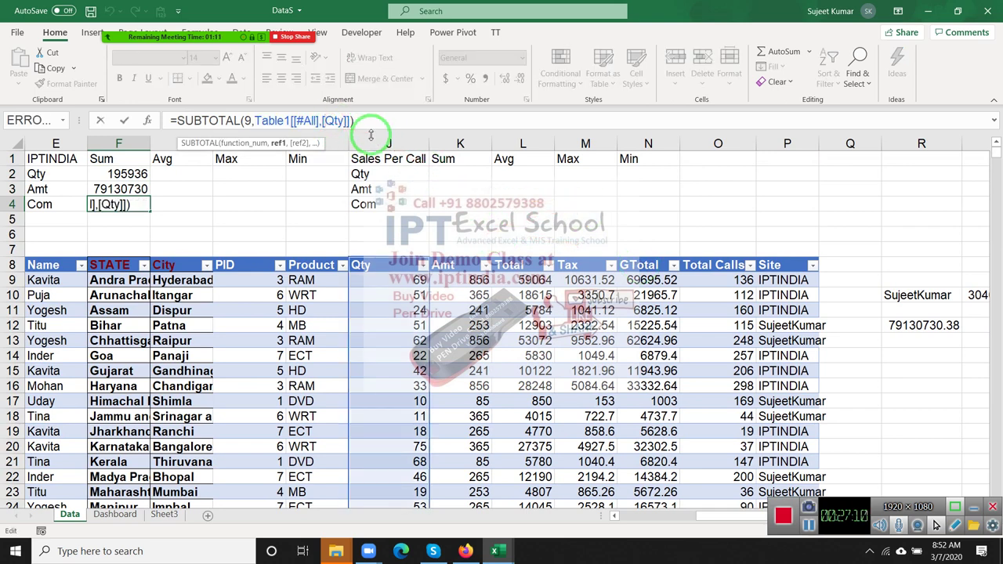
pyautogui.press('BackSpace')
pyautogui.press('BackSpace')
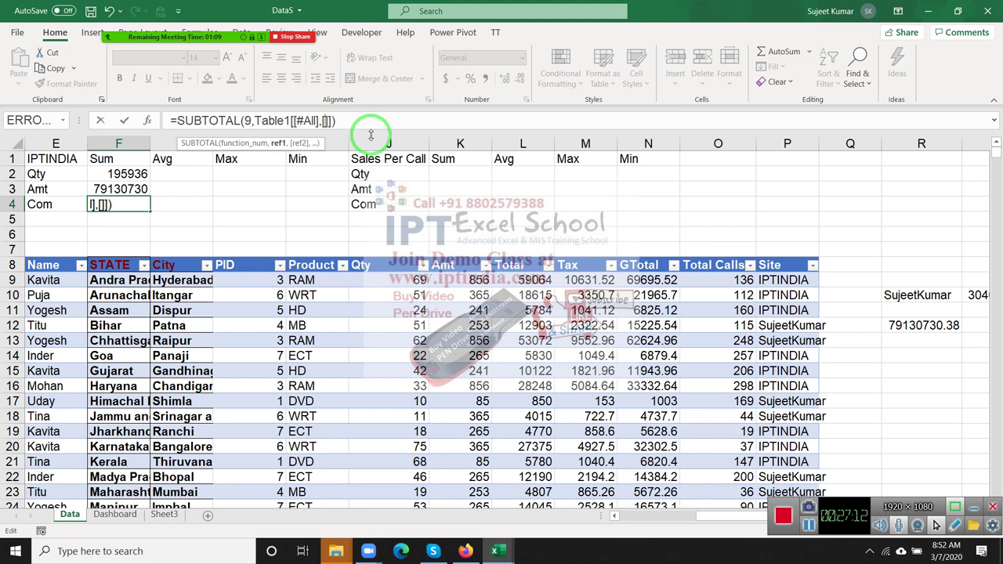
pyautogui.write('com')
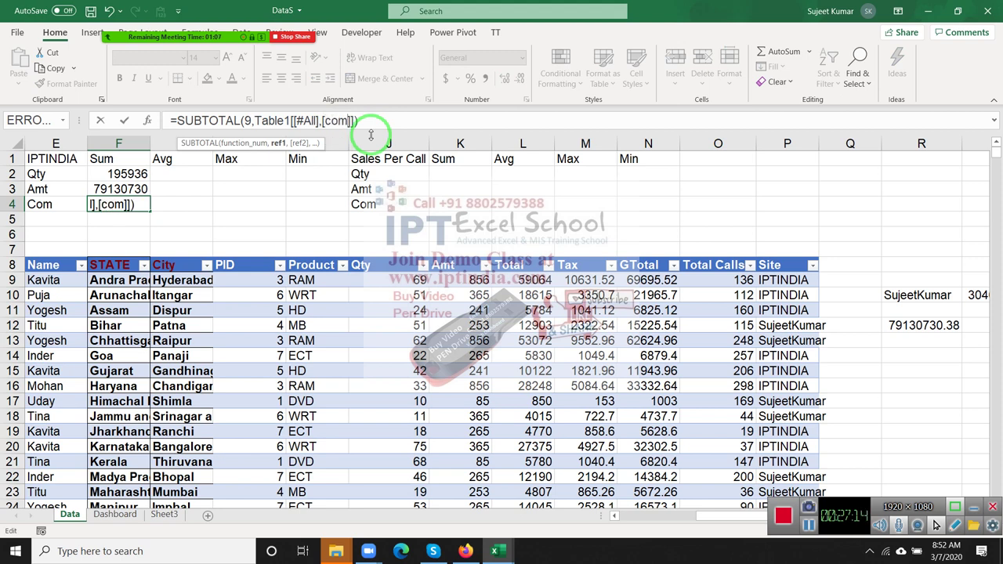
pyautogui.press('Return')
pyautogui.press('Escape')
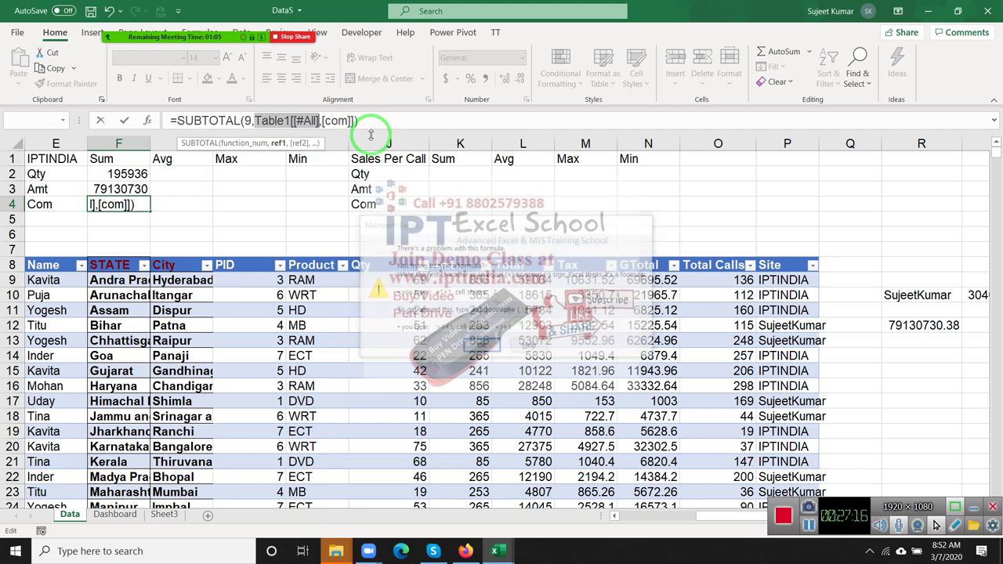
pyautogui.press('Escape')
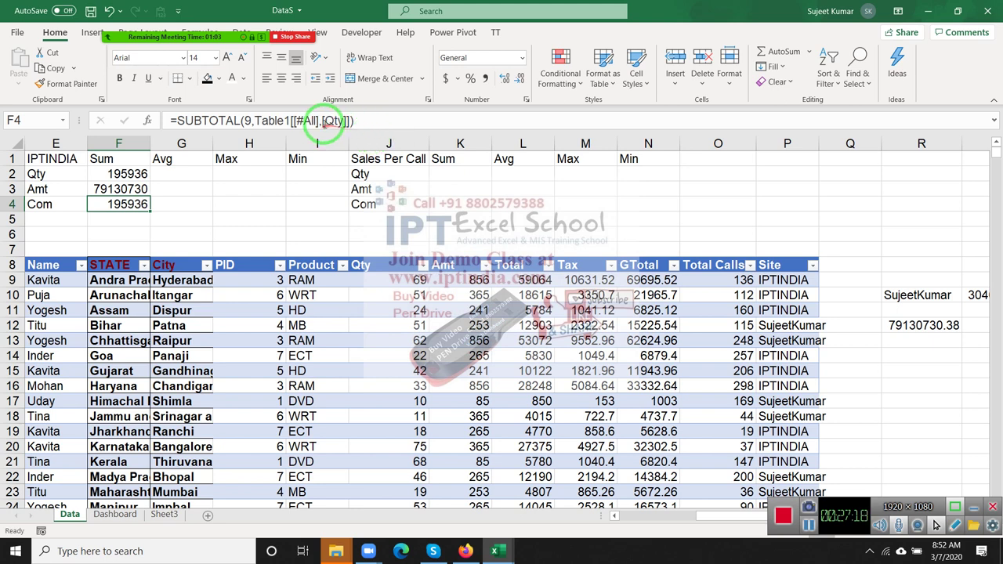
pyautogui.click(349, 126)
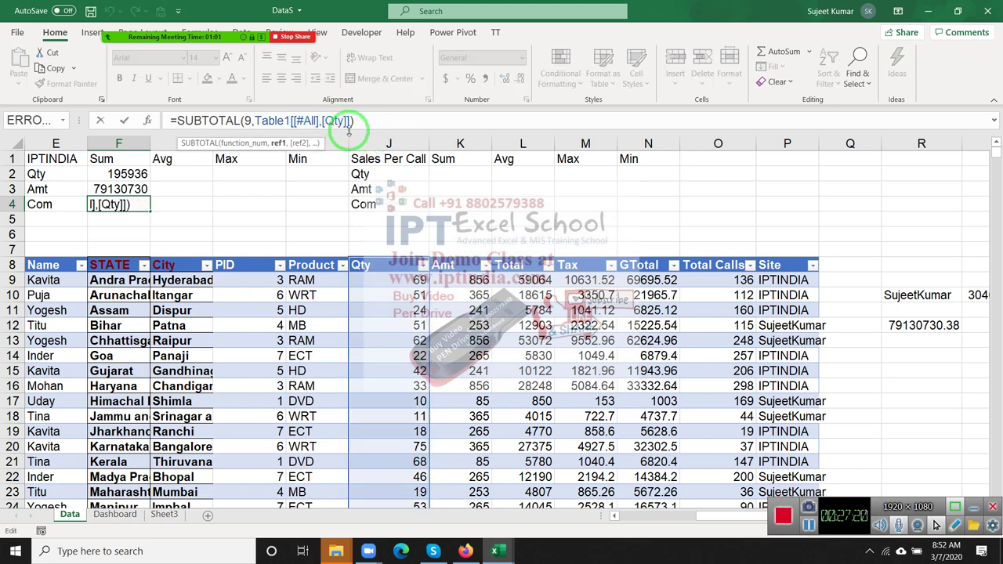
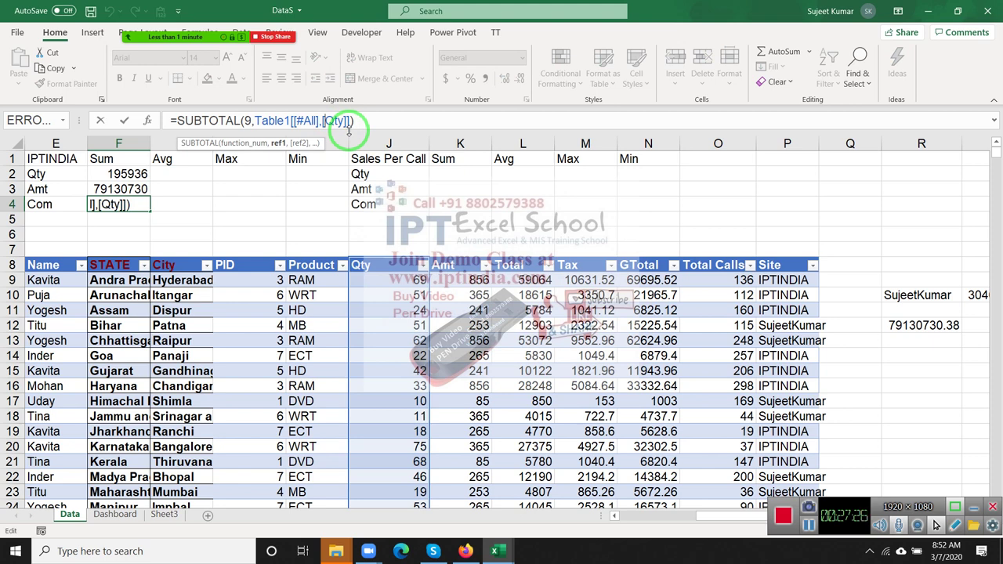
# Commit the F4 subtotal formula and relabel the Com heading in E4 as Tax
pyautogui.hotkey('ctrl', 'Return')
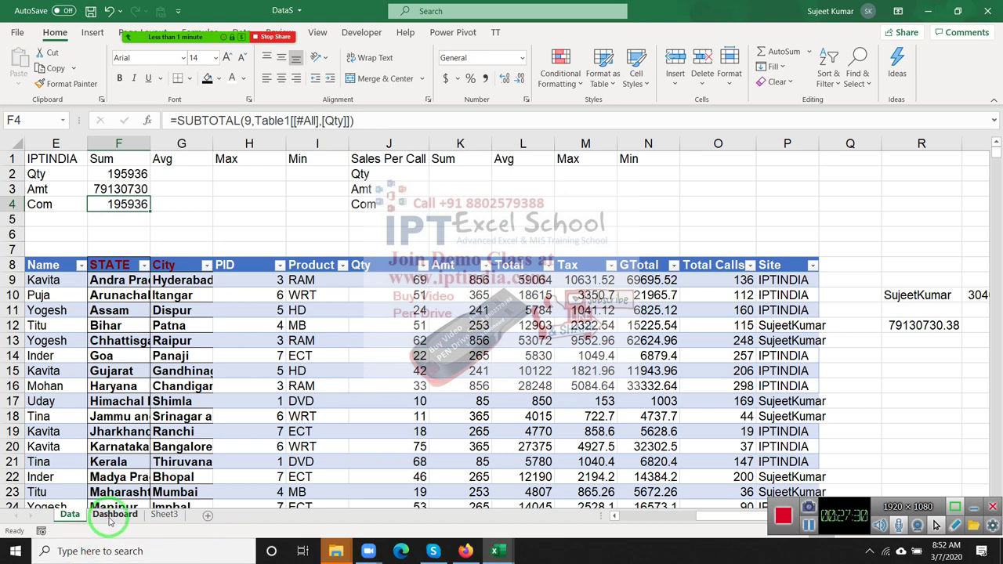
pyautogui.click(51, 206)
pyautogui.write('Tax')
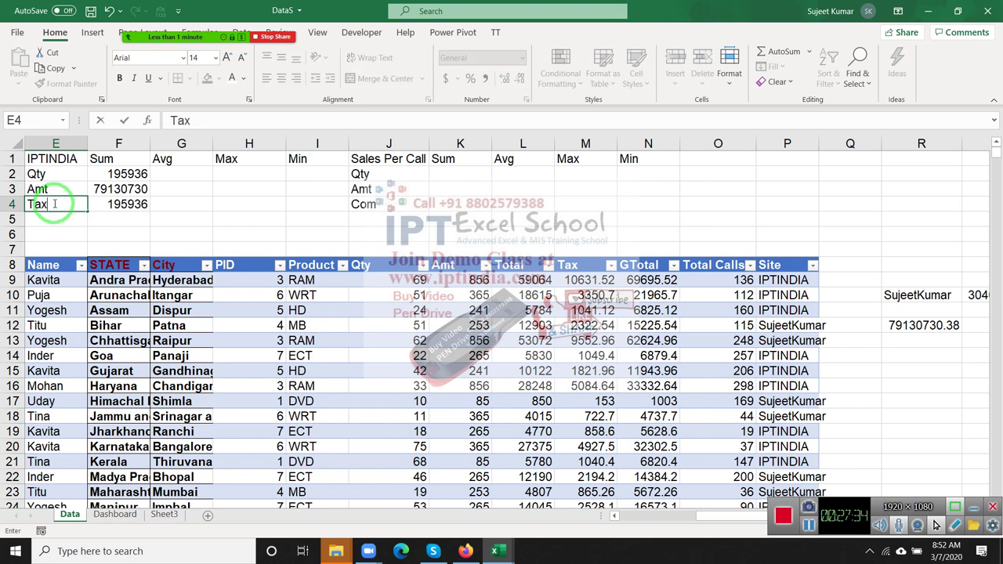
pyautogui.press('Return')
# Replace every 'com' on the Dashboard sheet with 'TAX', then return to the Data sheet
pyautogui.click(114, 514)
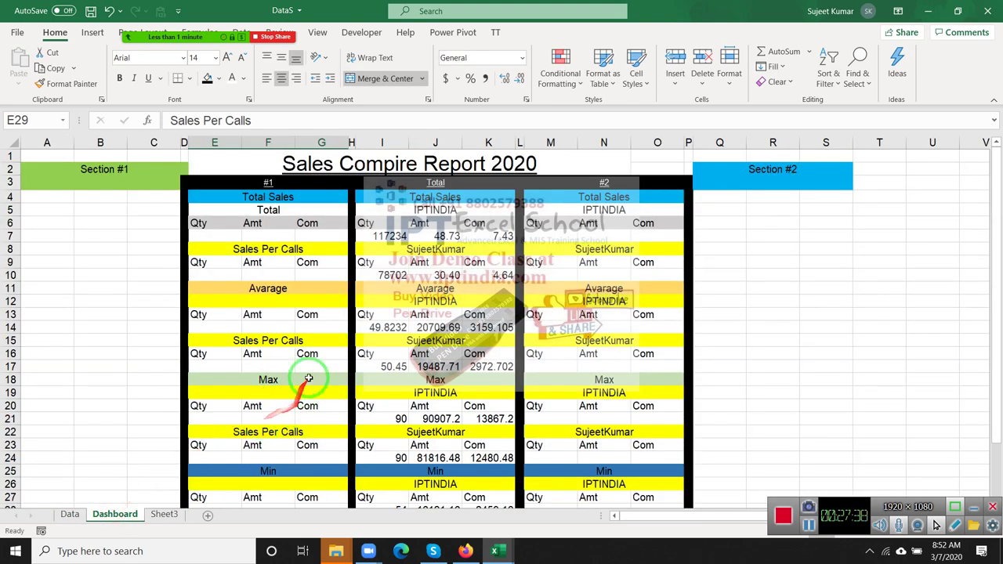
pyautogui.click(316, 225)
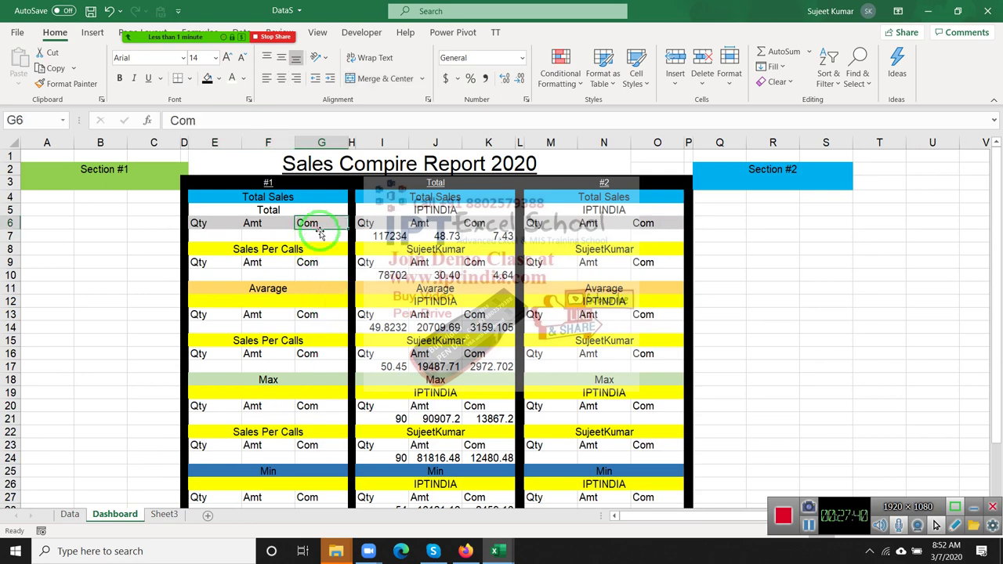
pyautogui.hotkey('ctrl', 'f')
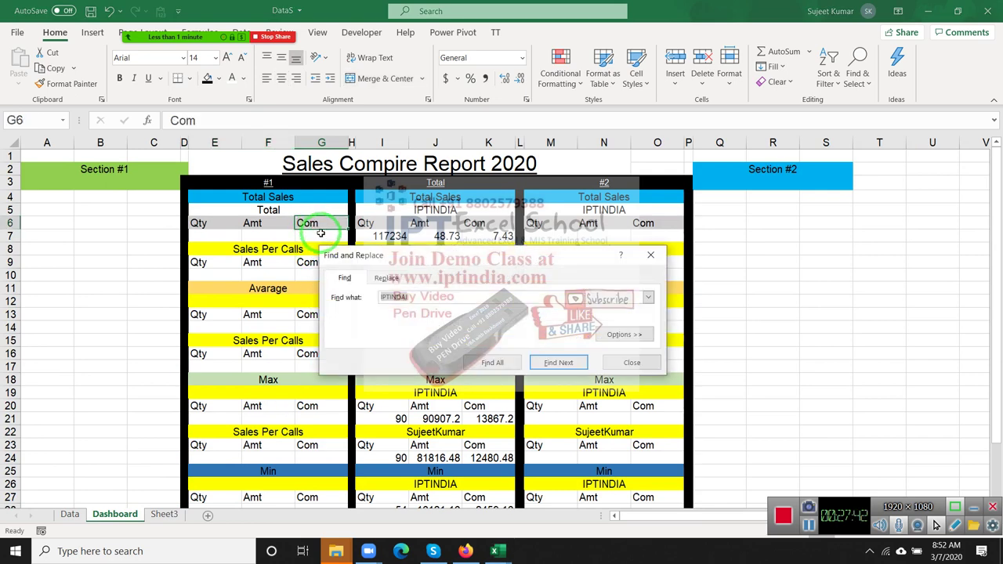
pyautogui.click(386, 278)
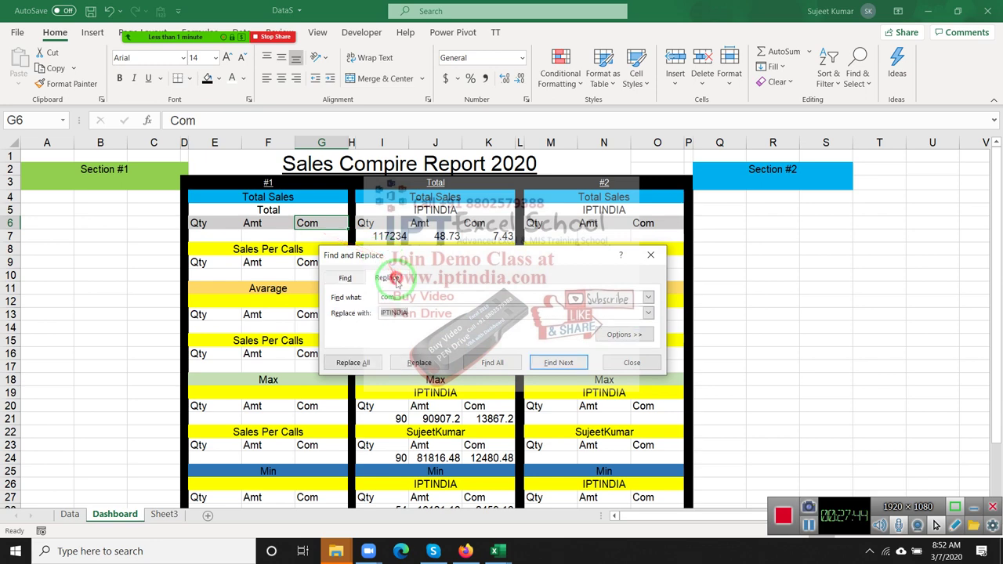
pyautogui.click(402, 314)
pyautogui.write('TAX')
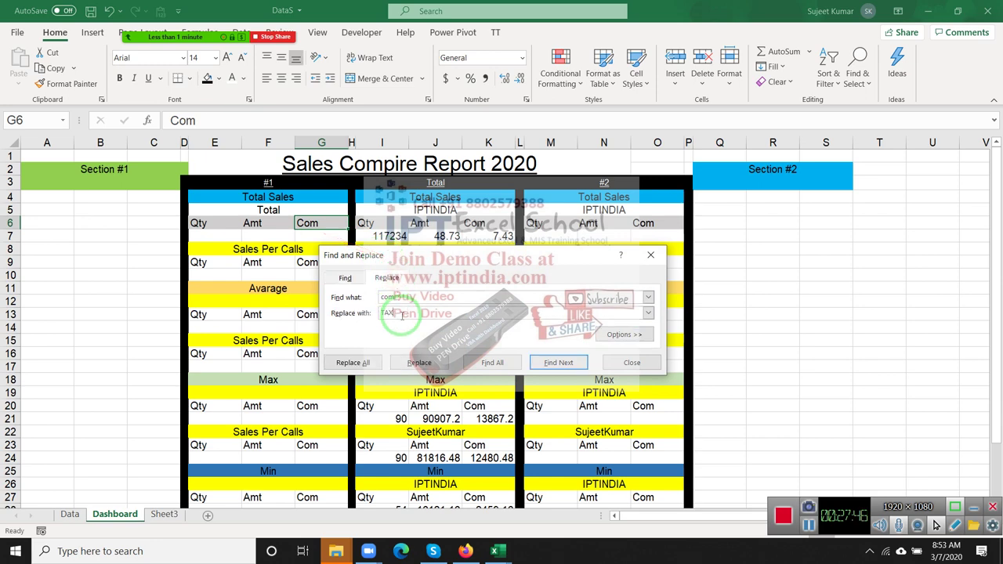
pyautogui.click(353, 363)
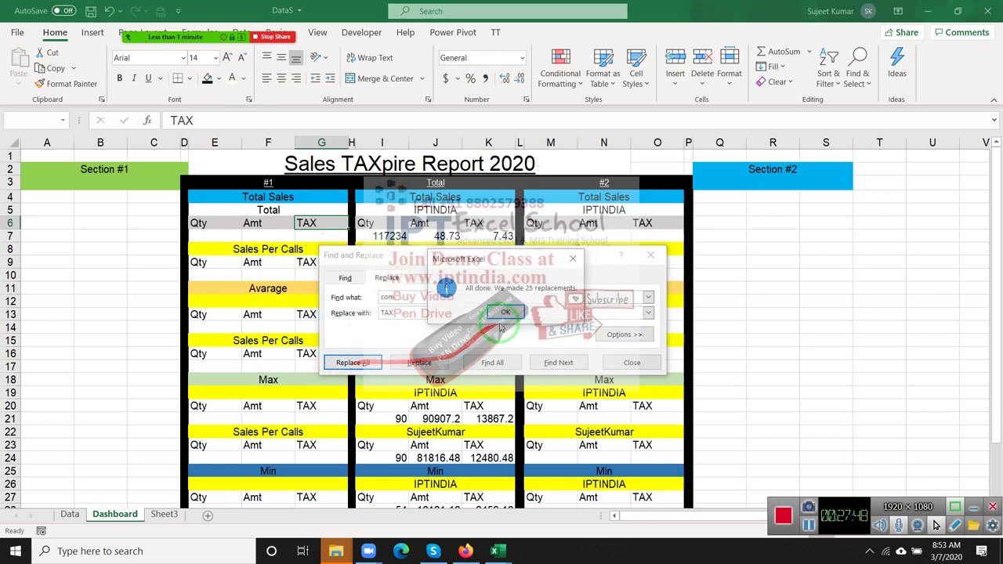
pyautogui.click(632, 362)
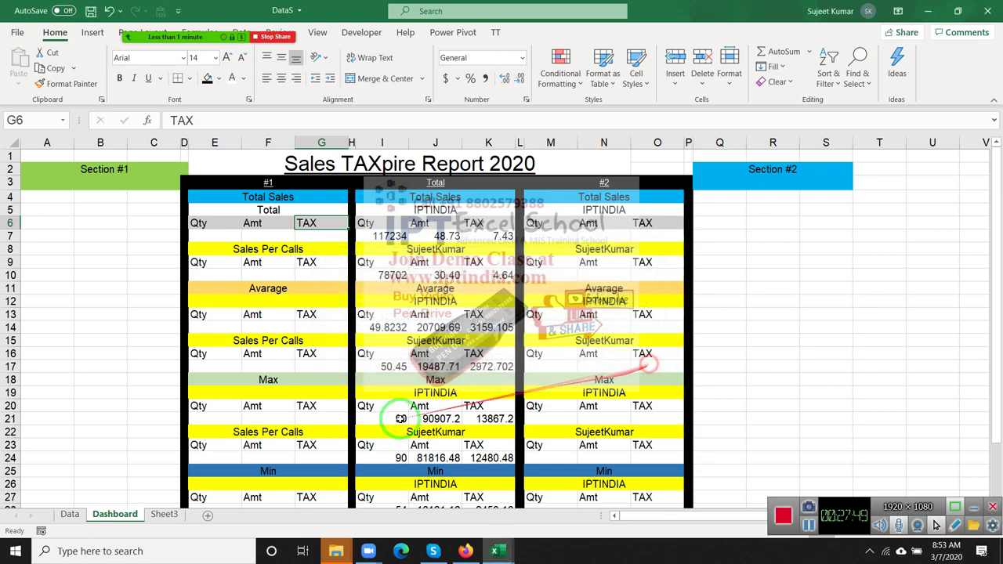
pyautogui.click(124, 379)
pyautogui.click(70, 514)
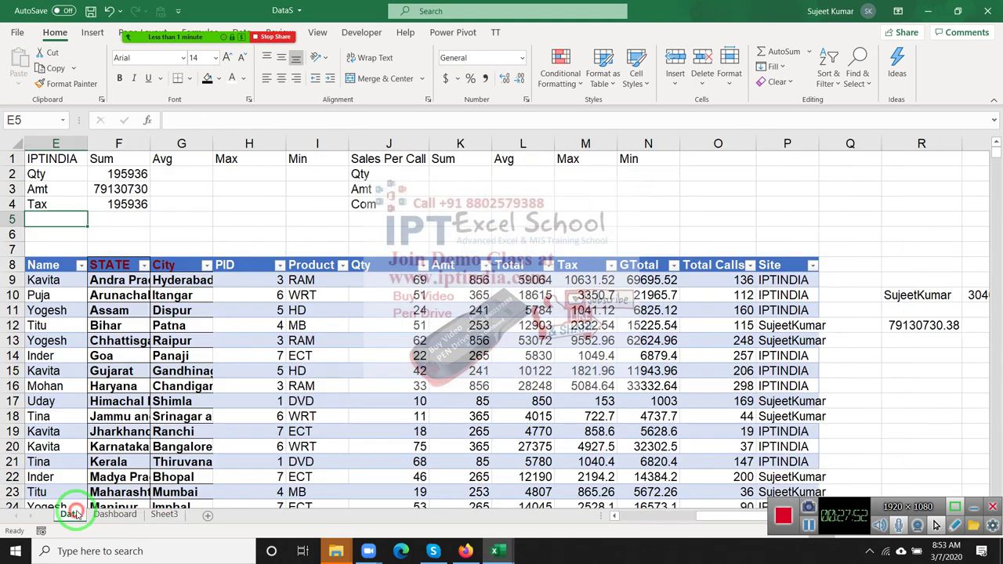
# Point the F4 subtotal formula at the Tax column instead of Qty
pyautogui.click(124, 205)
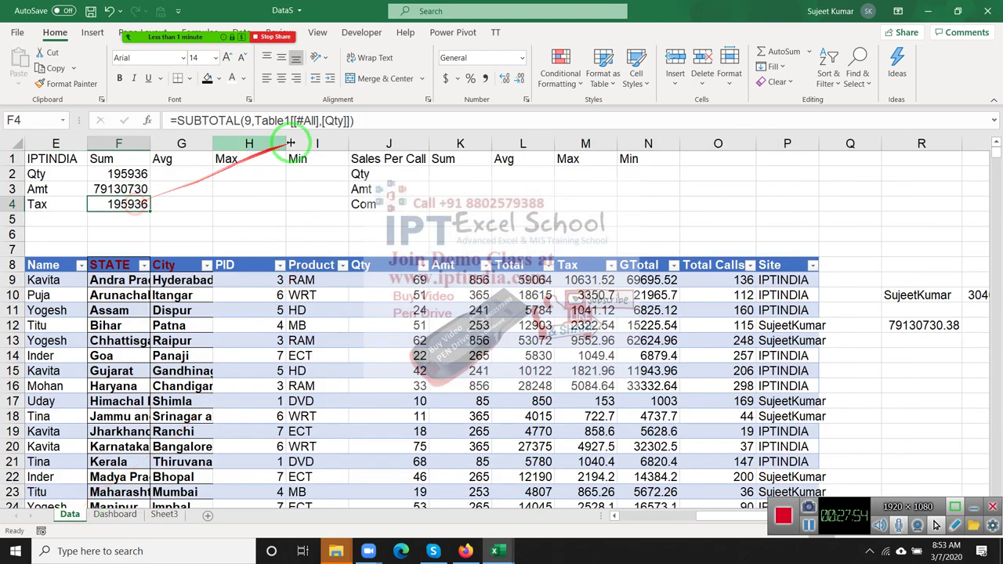
pyautogui.click(336, 121)
pyautogui.press('Delete')
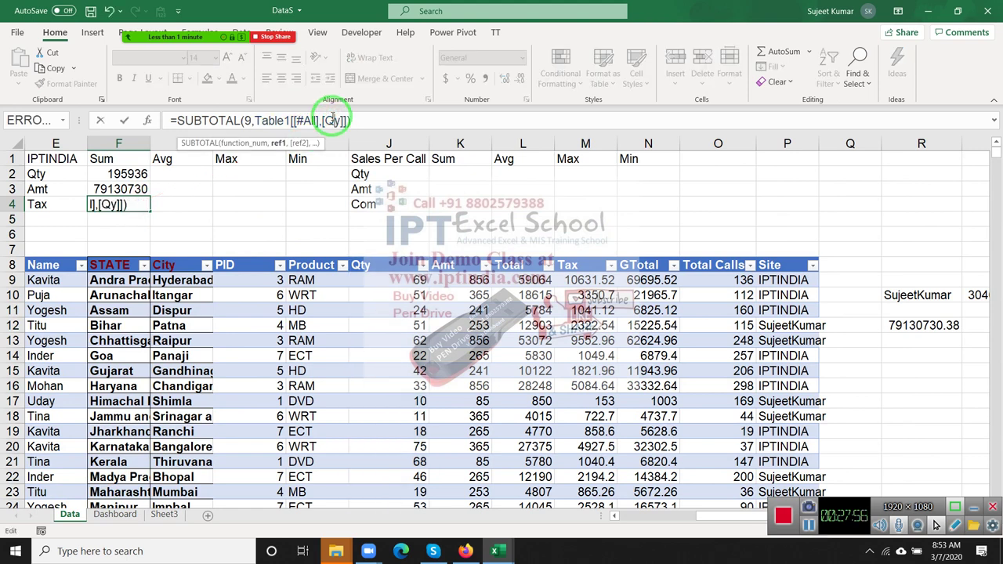
pyautogui.press('BackSpace')
pyautogui.write('ta')
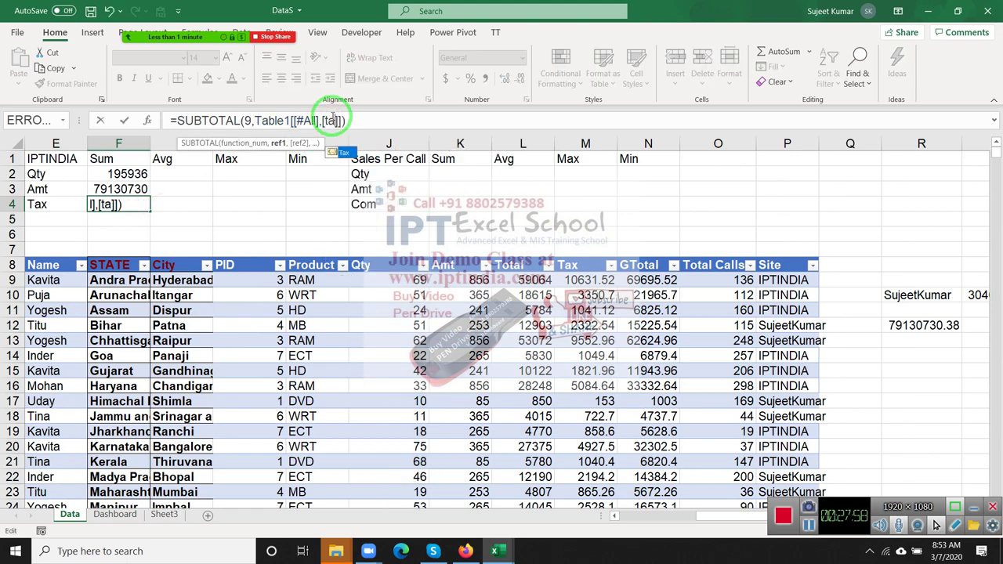
pyautogui.press('Tab')
pyautogui.press('Return')
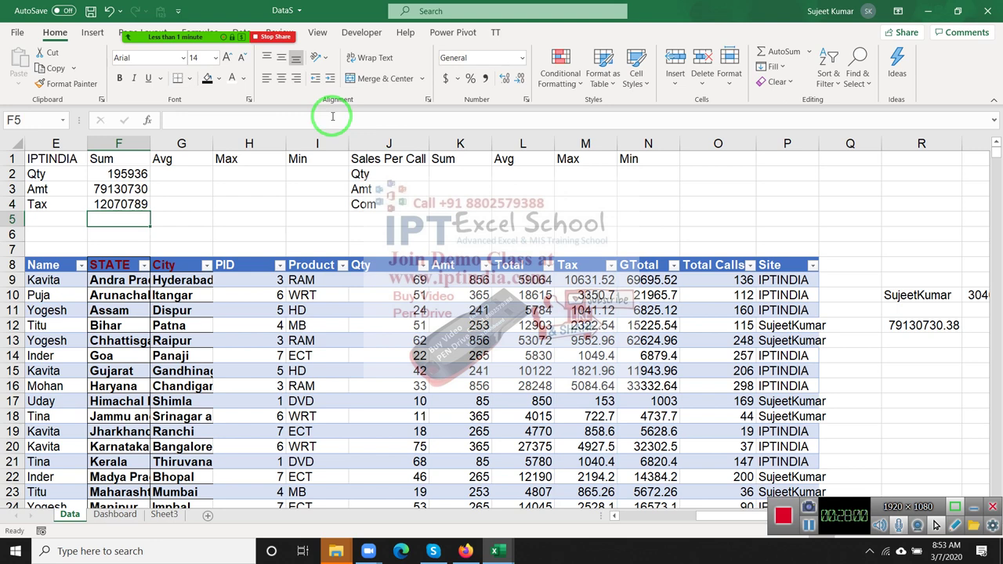
# Copy the F2:F4 sum formulas into the Avg, Max and Min columns G, H and I
pyautogui.press('Up')
pyautogui.press('Up')
pyautogui.press('Up')
pyautogui.press('Right')
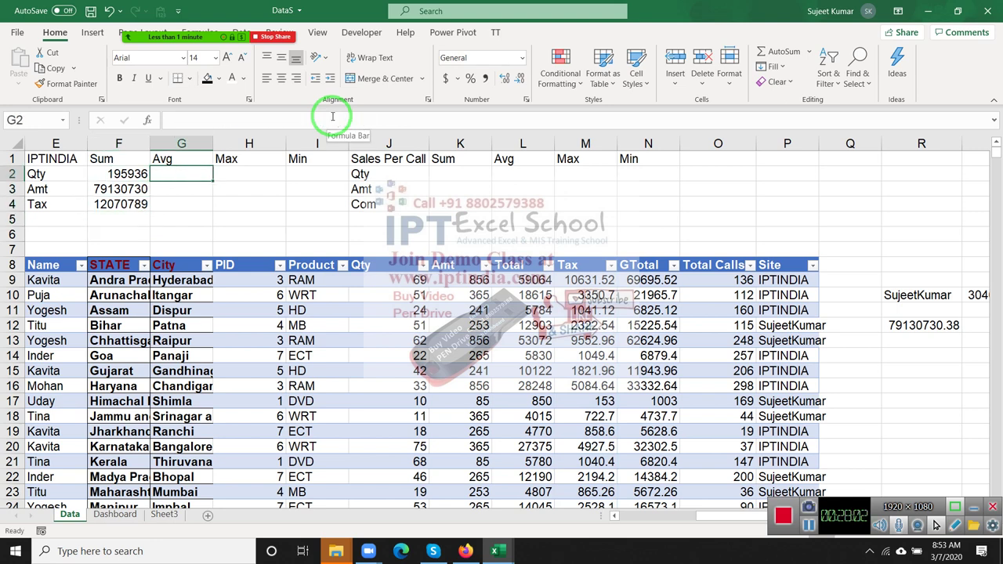
pyautogui.press('Left')
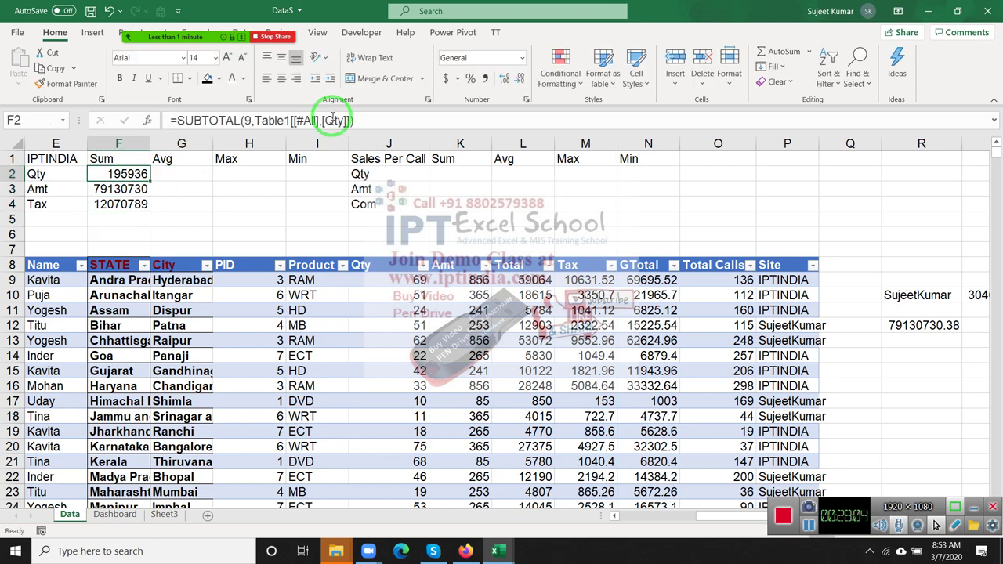
pyautogui.hotkey('shift', 'Down')
pyautogui.hotkey('shift', 'Down')
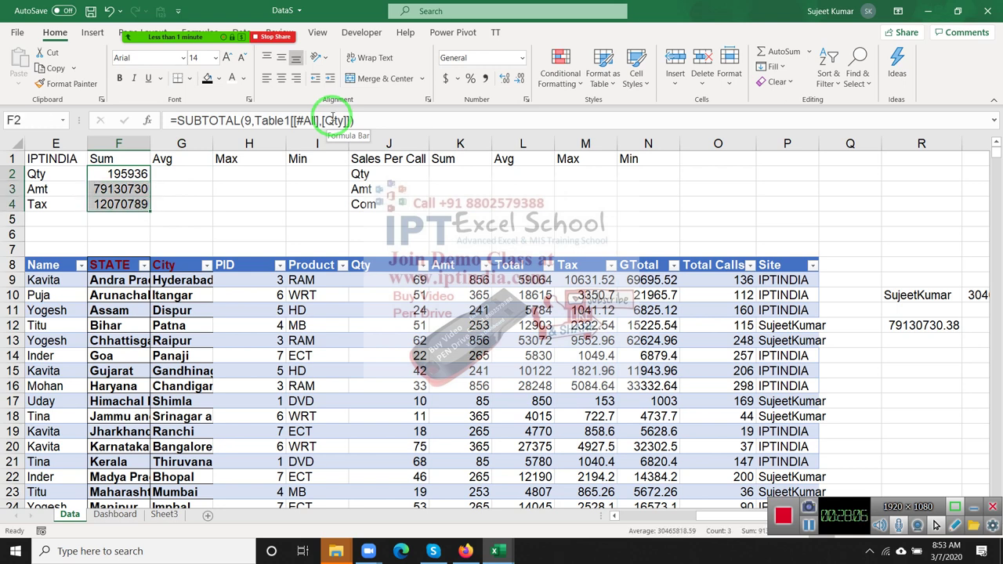
pyautogui.hotkey('ctrl', 'c')
pyautogui.press('Right')
pyautogui.hotkey('ctrl', 'v')
pyautogui.press('Right')
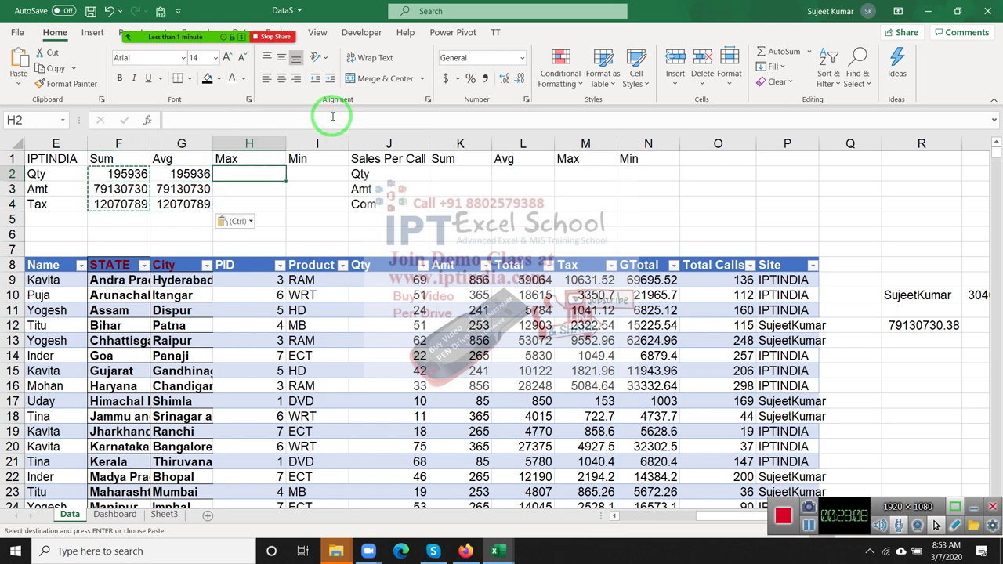
pyautogui.hotkey('ctrl', 'v')
pyautogui.press('Right')
pyautogui.hotkey('ctrl', 'v')
pyautogui.press('Escape')
# Change G2's SUBTOTAL function number from 9 to 1 to get an average
pyautogui.press('Left')
pyautogui.press('Left')
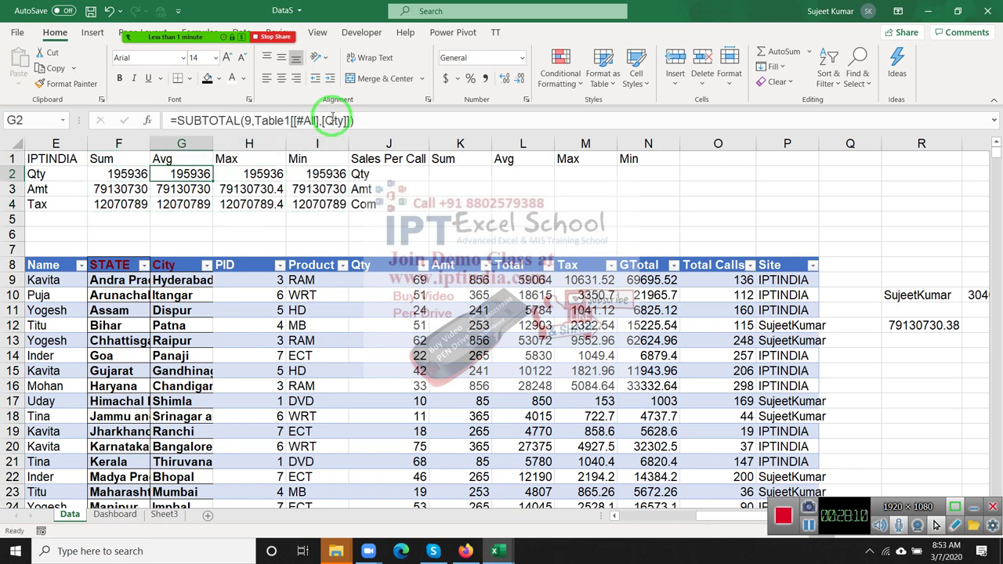
pyautogui.click(332, 119)
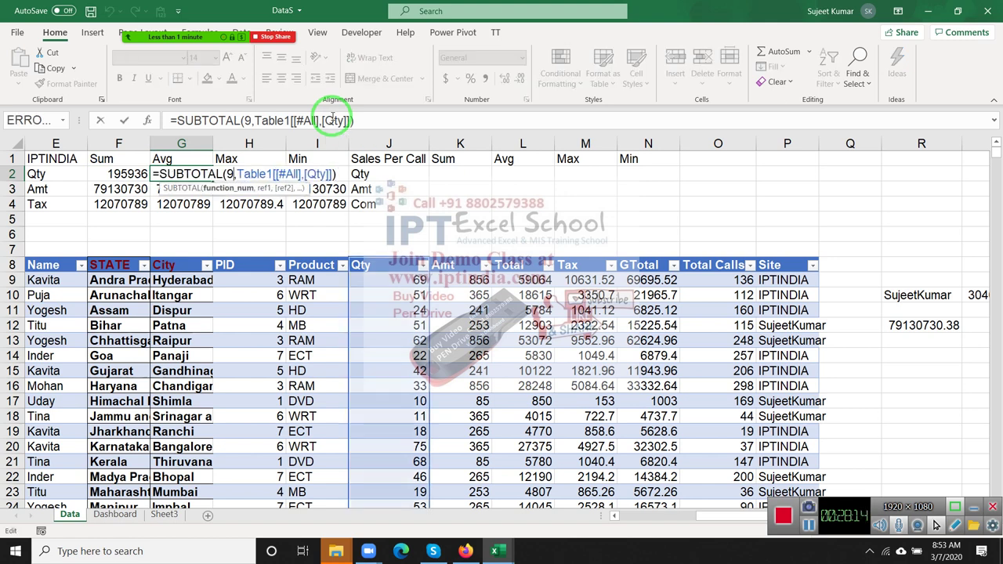
pyautogui.press('BackSpace')
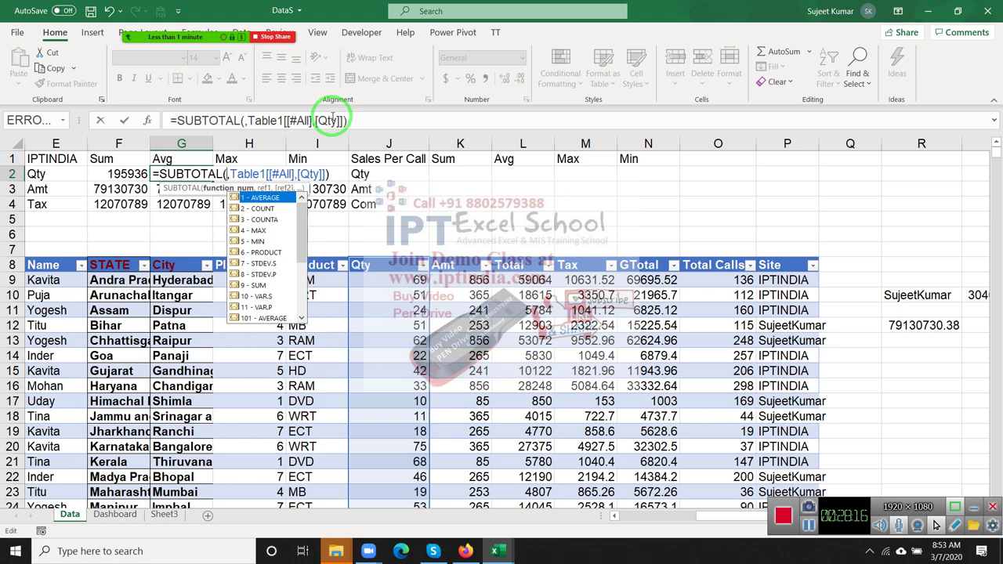
pyautogui.write('1')
pyautogui.press('Return')
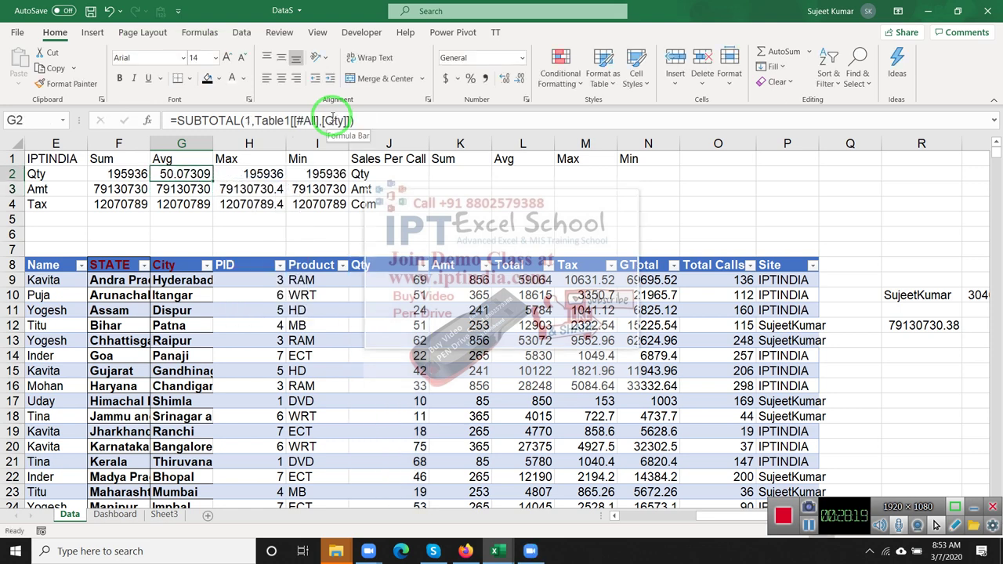
# Replace 9 with 1 across G2:G4 so the whole Avg column averages
pyautogui.hotkey('shift', 'Down')
pyautogui.hotkey('shift', 'Down')
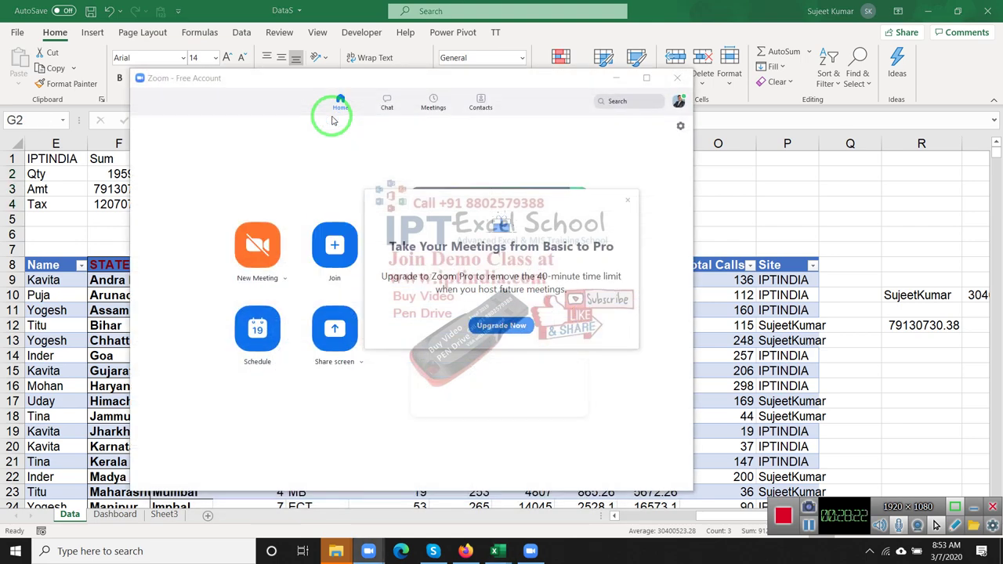
pyautogui.click(627, 201)
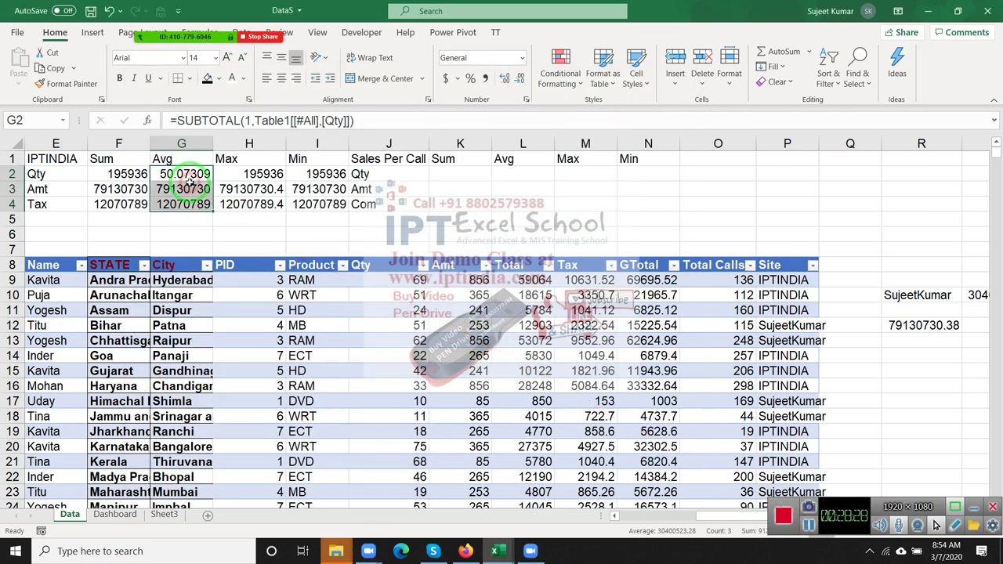
pyautogui.hotkey('ctrl', 'h')
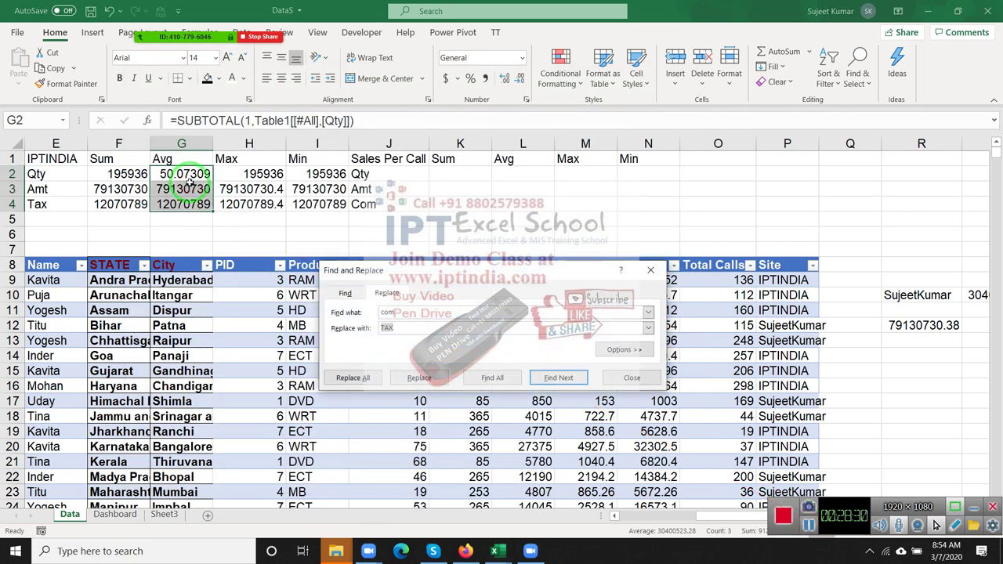
pyautogui.click(334, 312)
pyautogui.write('9')
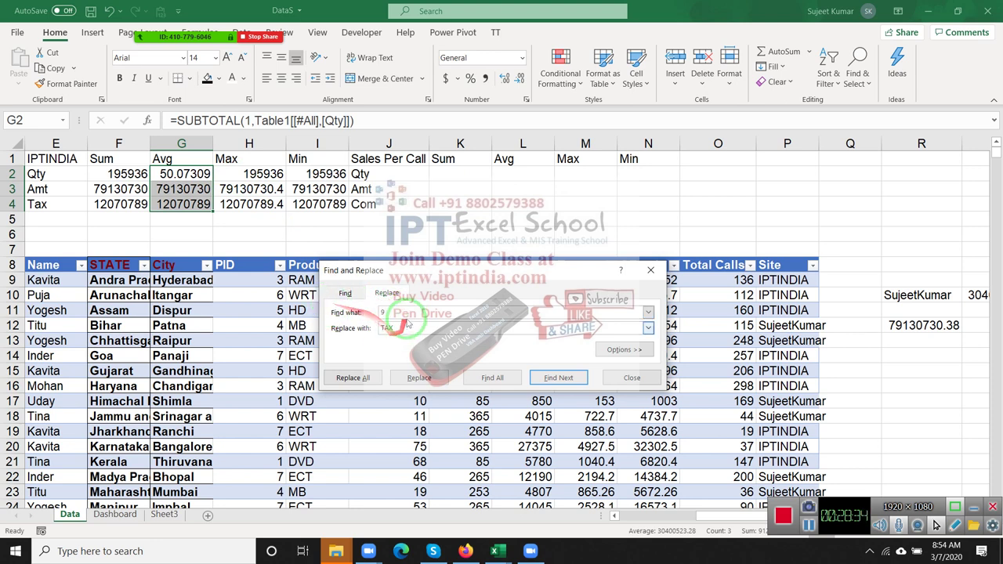
pyautogui.press('Tab')
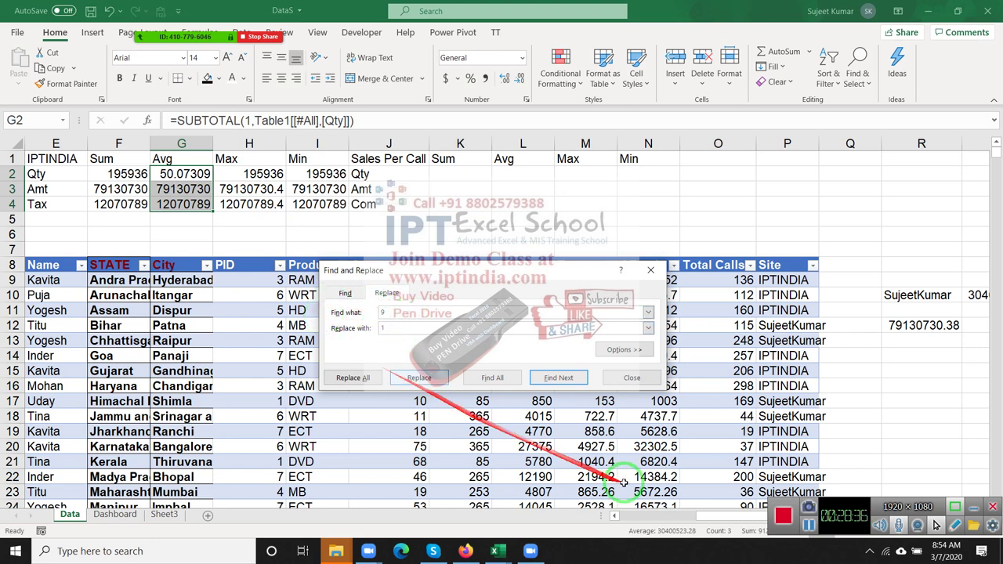
pyautogui.click(353, 379)
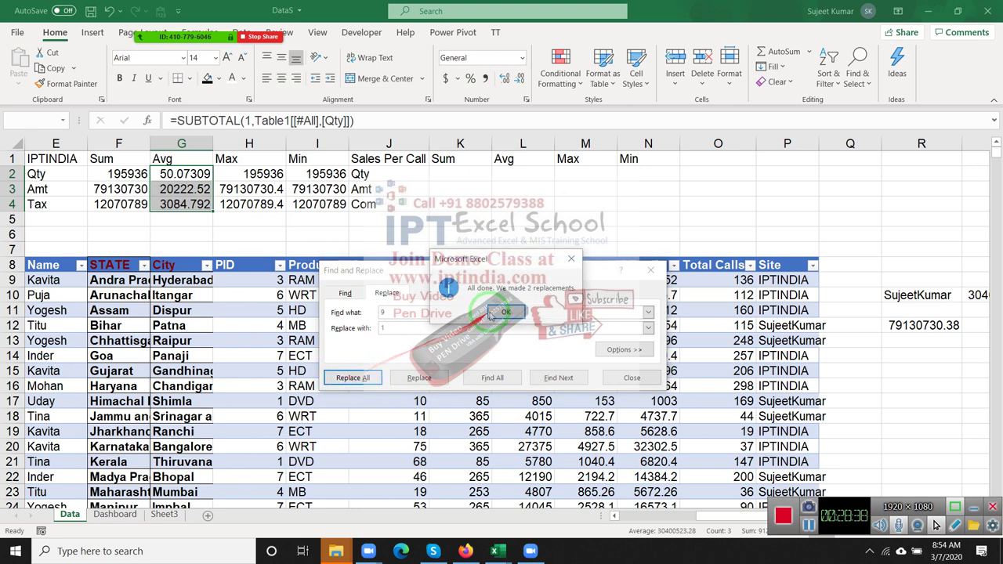
pyautogui.press('Return')
pyautogui.press('Escape')
# Set the Max column H2:H4 to SUBTOTAL function 4 (maximum)
pyautogui.click(265, 173)
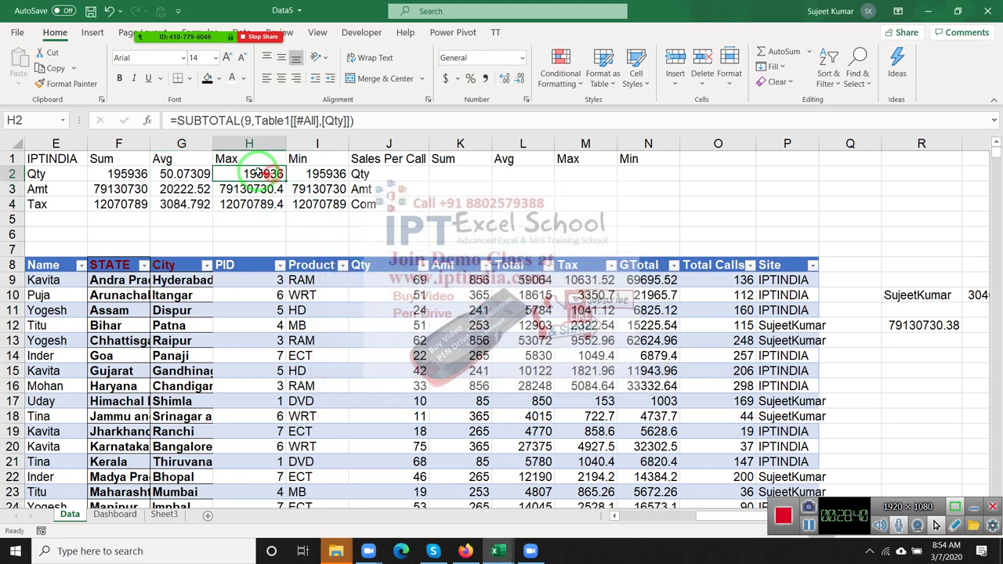
pyautogui.doubleClick(269, 174)
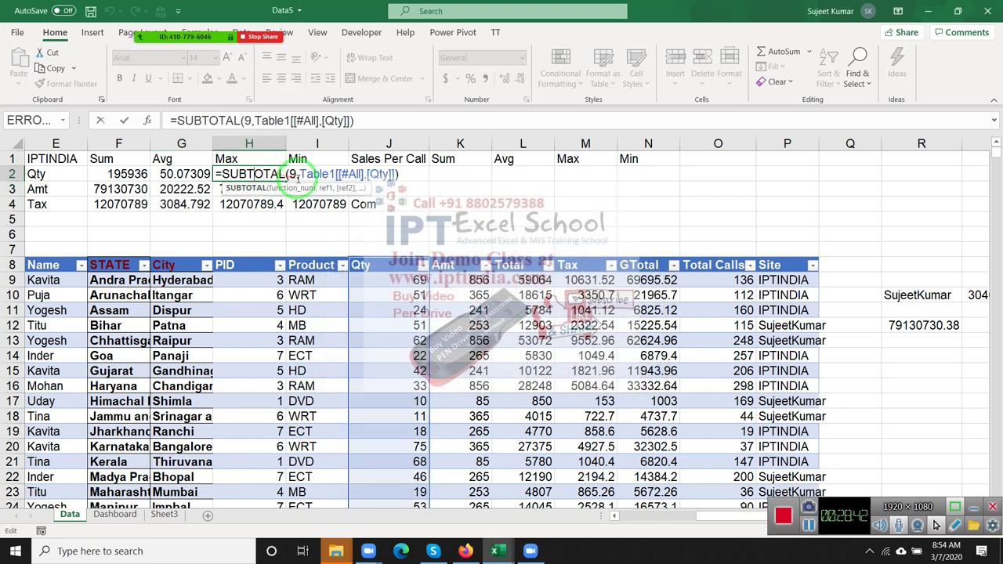
pyautogui.click(296, 174)
pyautogui.press('BackSpace')
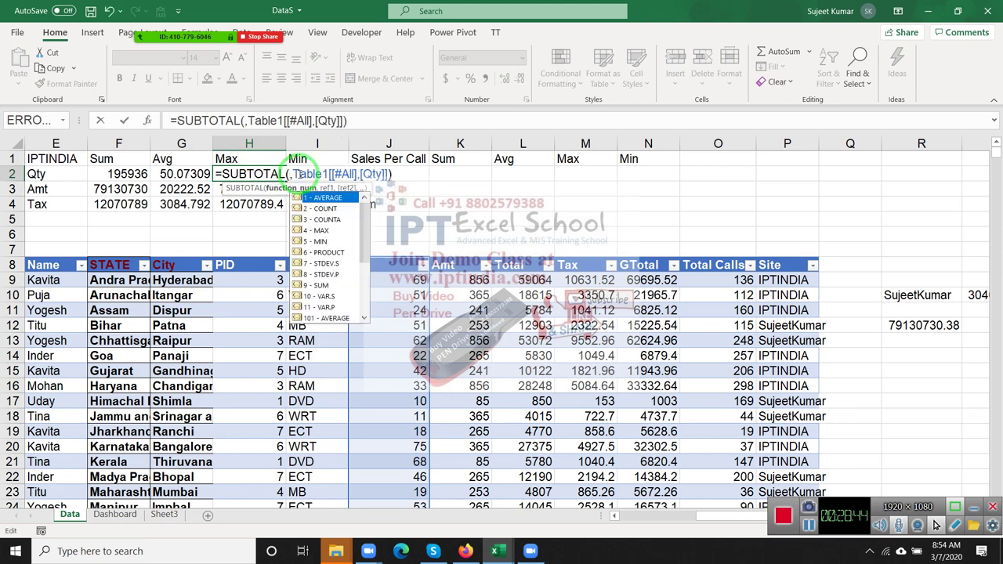
pyautogui.press('Down')
pyautogui.press('Down')
pyautogui.press('Down')
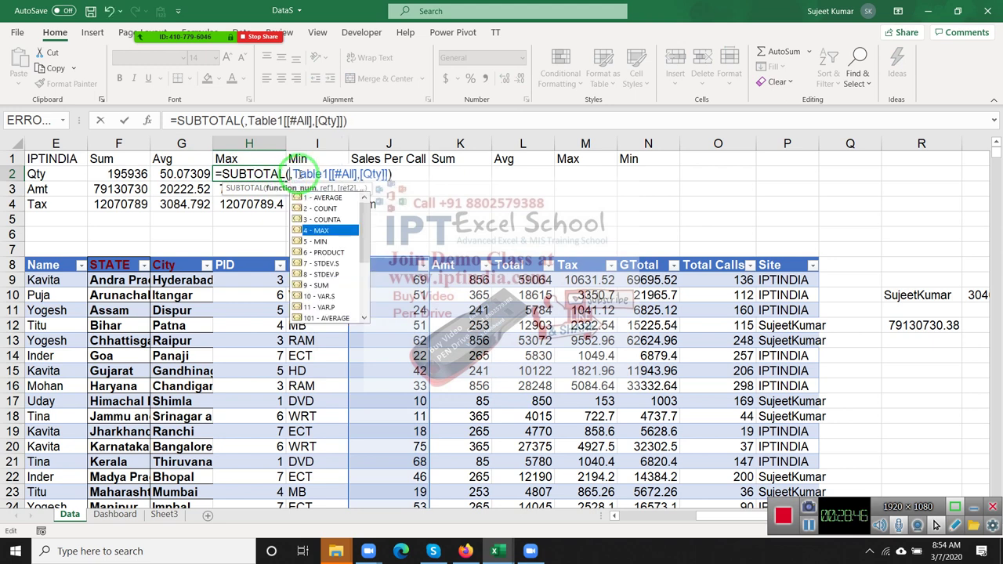
pyautogui.press('Tab')
pyautogui.press('Return')
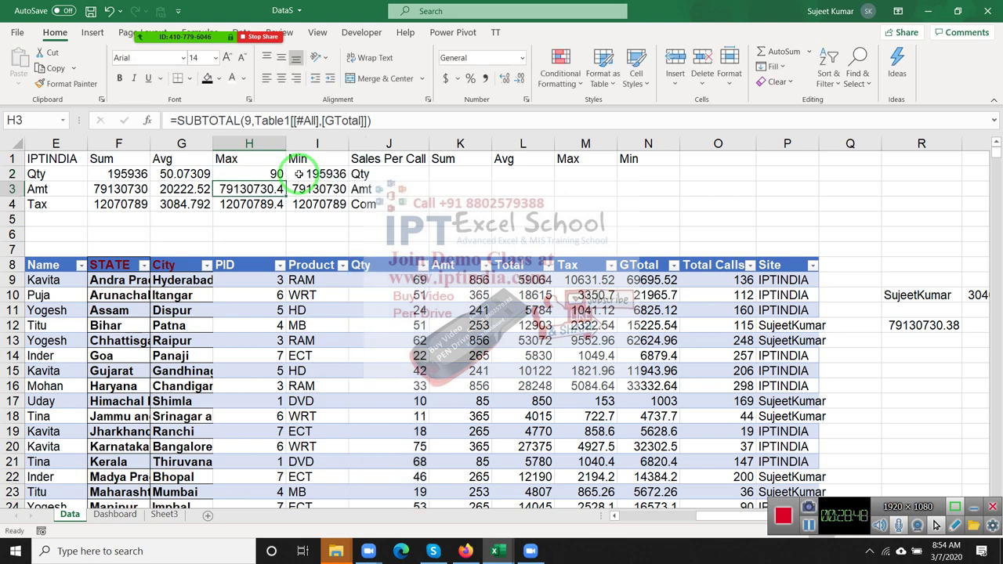
pyautogui.click(249, 120)
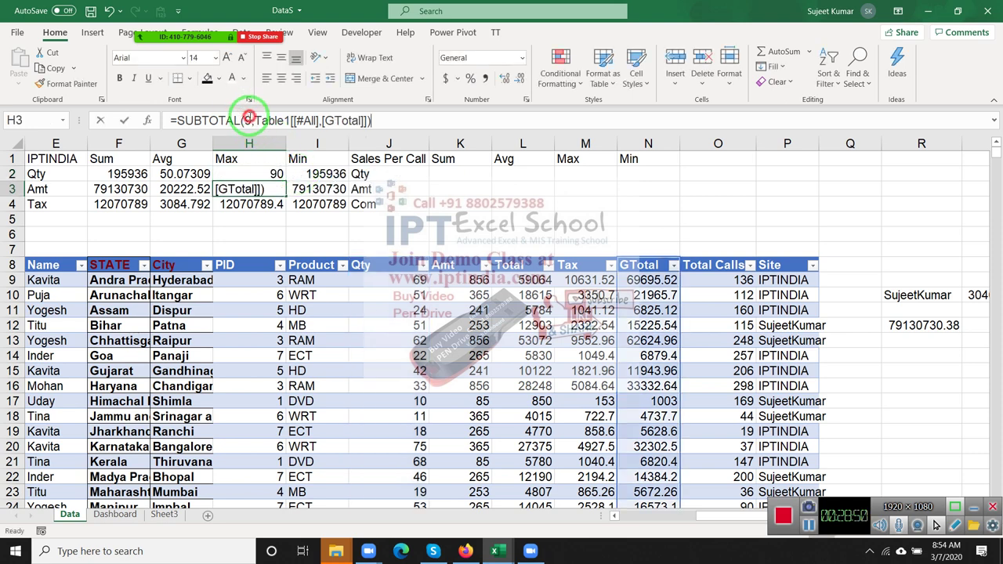
pyautogui.press('BackSpace')
pyautogui.write('4')
pyautogui.press('Return')
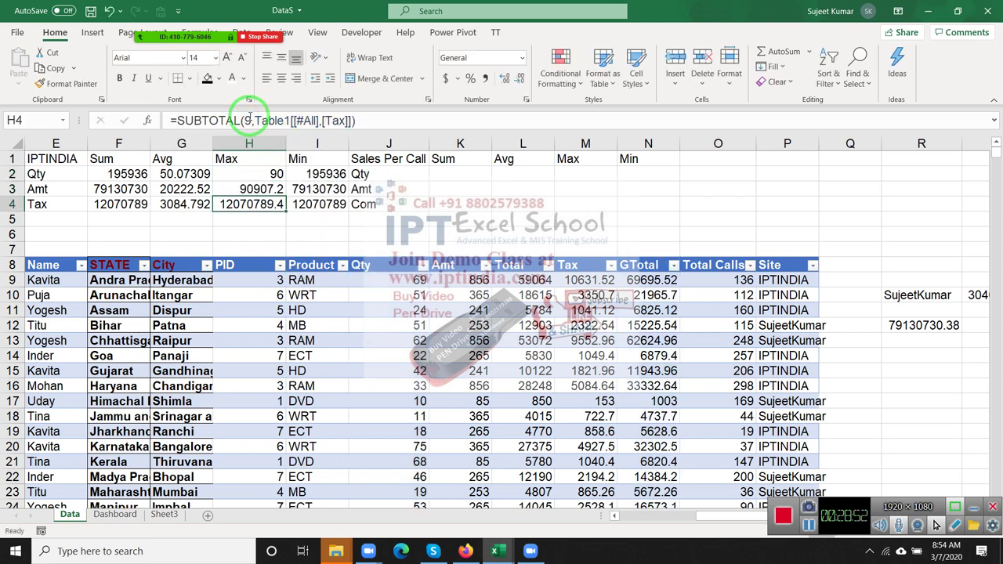
pyautogui.click(250, 120)
pyautogui.press('BackSpace')
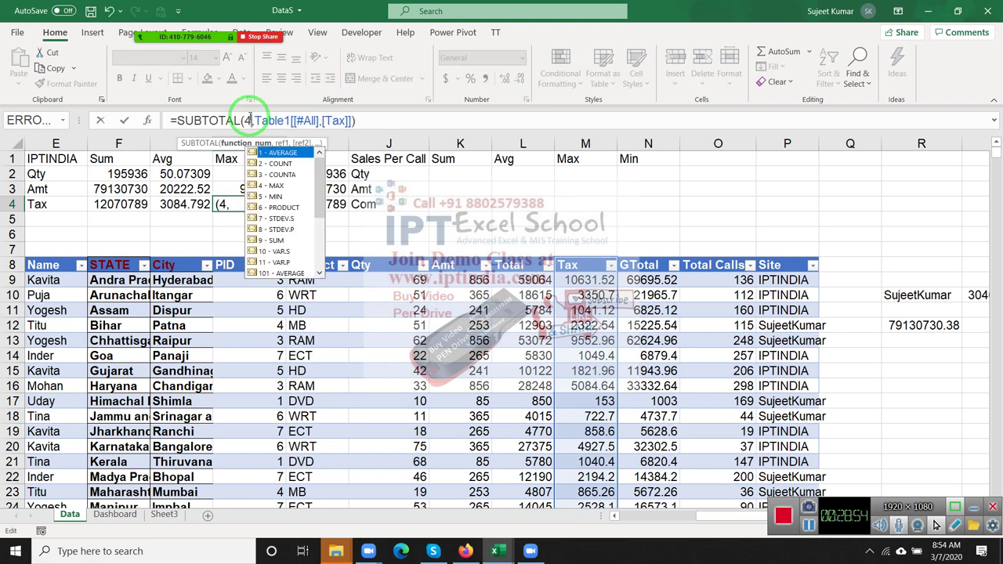
pyautogui.write('4')
pyautogui.press('Return')
pyautogui.press('Up')
pyautogui.press('Up')
pyautogui.press('Up')
# Set the Min column I2:I4 to SUBTOTAL function 5 (minimum)
pyautogui.press('Right')
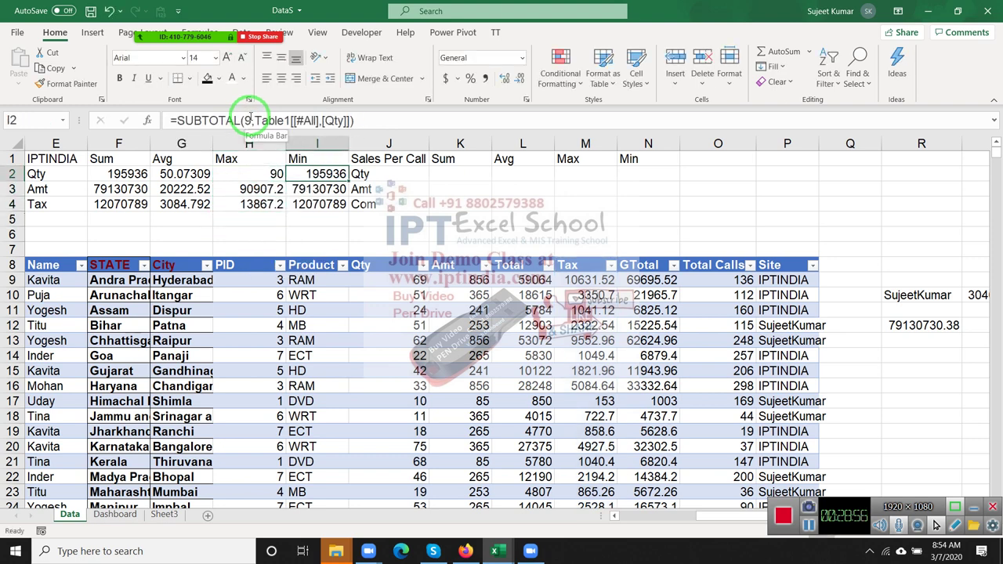
pyautogui.click(252, 117)
pyautogui.press('BackSpace')
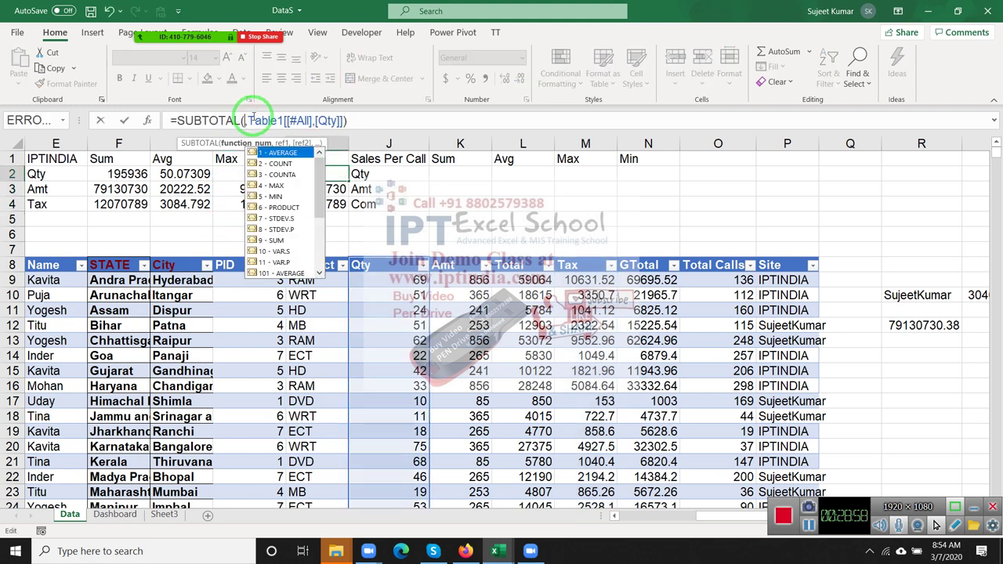
pyautogui.press('Down')
pyautogui.press('Down')
pyautogui.press('Down')
pyautogui.press('Down')
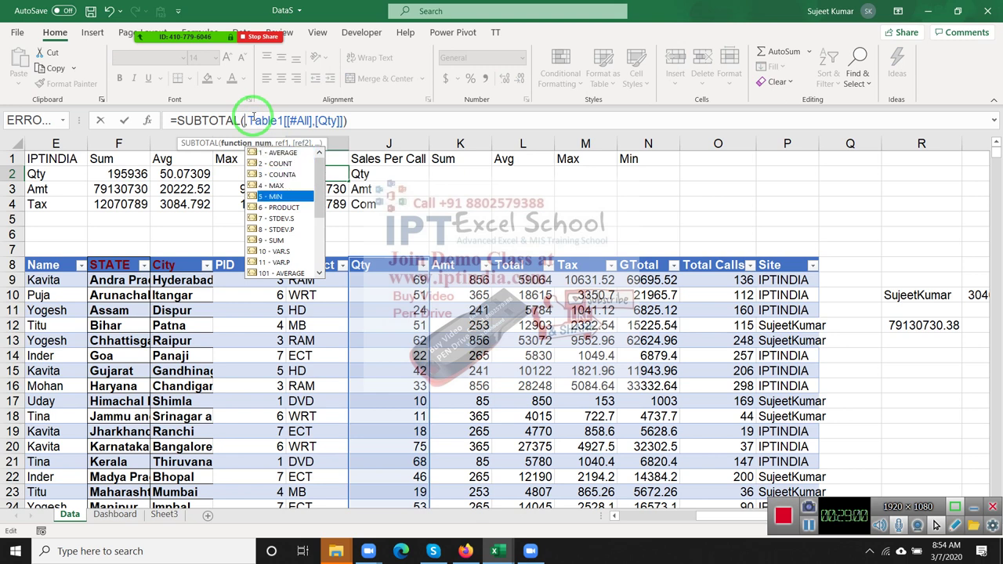
pyautogui.press('Tab')
pyautogui.press('Return')
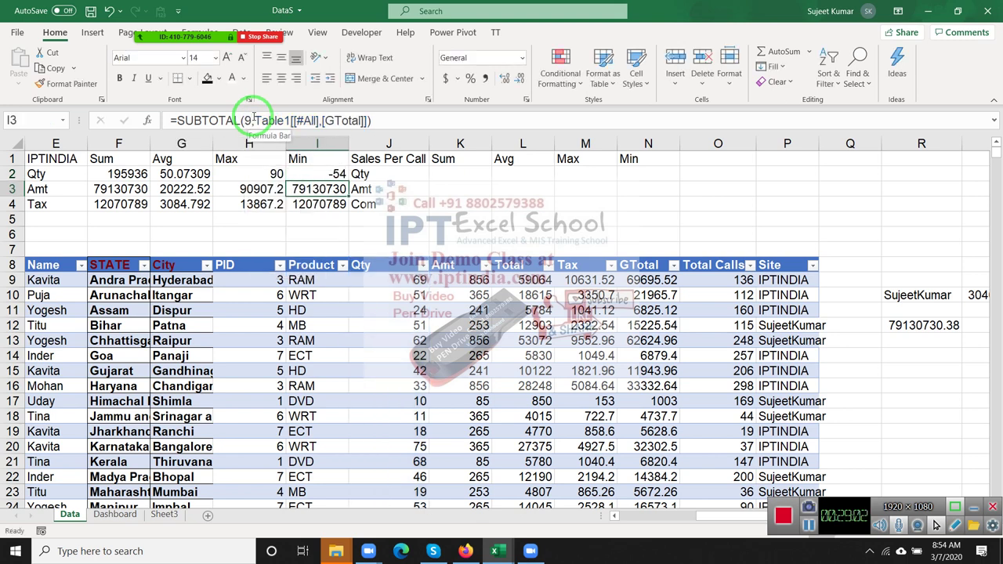
pyautogui.click(252, 117)
pyautogui.press('BackSpace')
pyautogui.write('5')
pyautogui.press('Return')
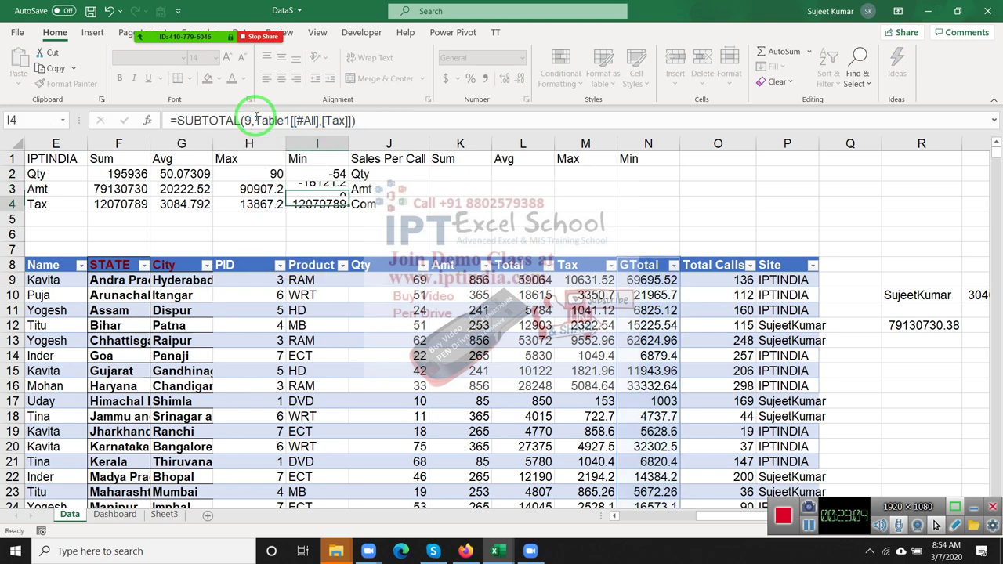
pyautogui.click(256, 117)
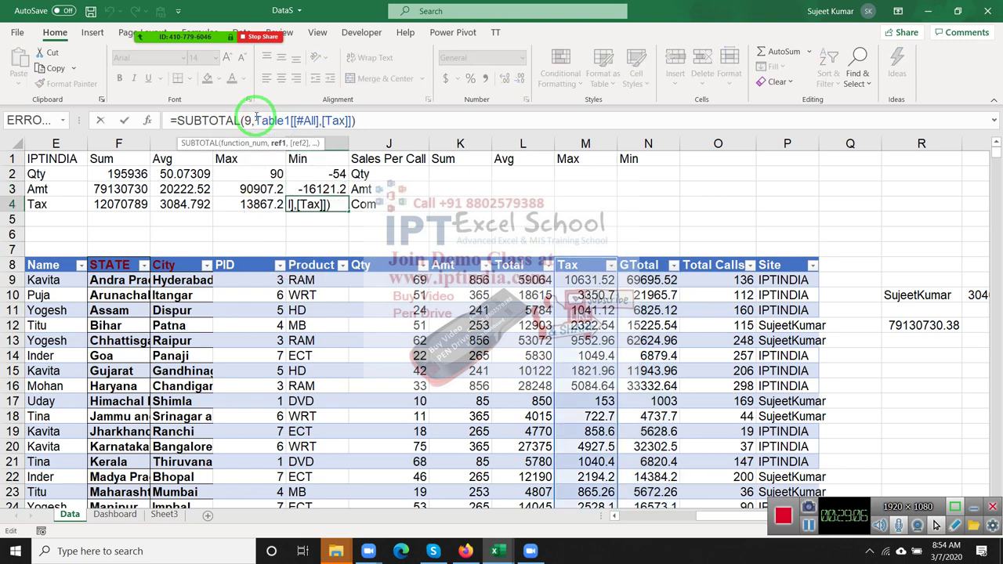
pyautogui.press('BackSpace')
pyautogui.write('5')
pyautogui.press('Return')
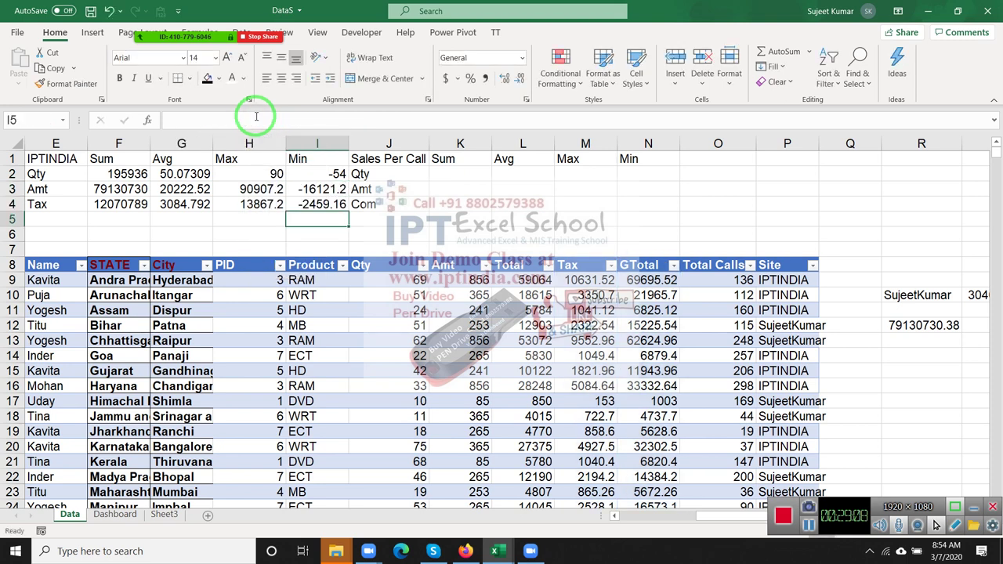
# Check the Min formulas and select the summary block F2:I4
pyautogui.click(333, 204)
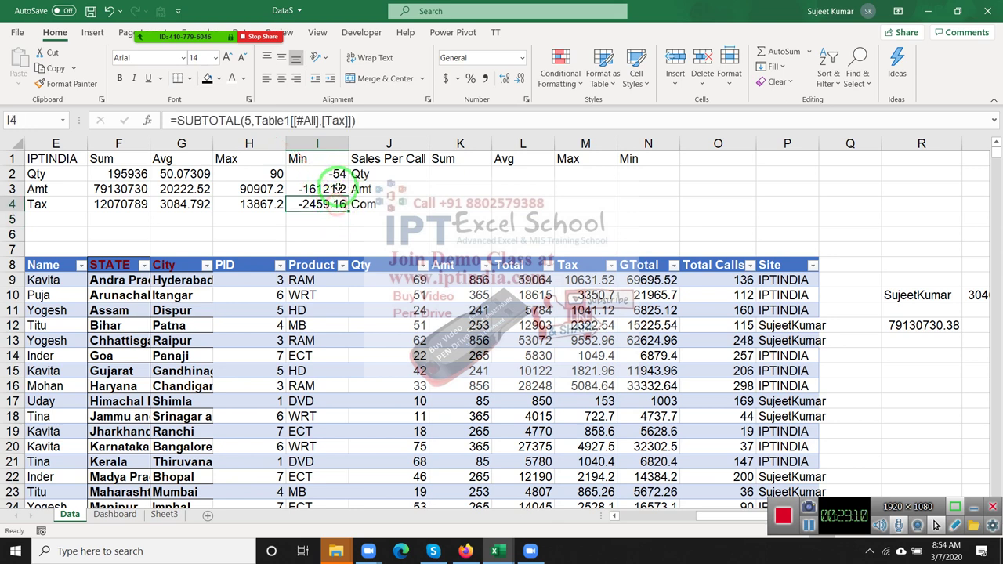
pyautogui.click(336, 174)
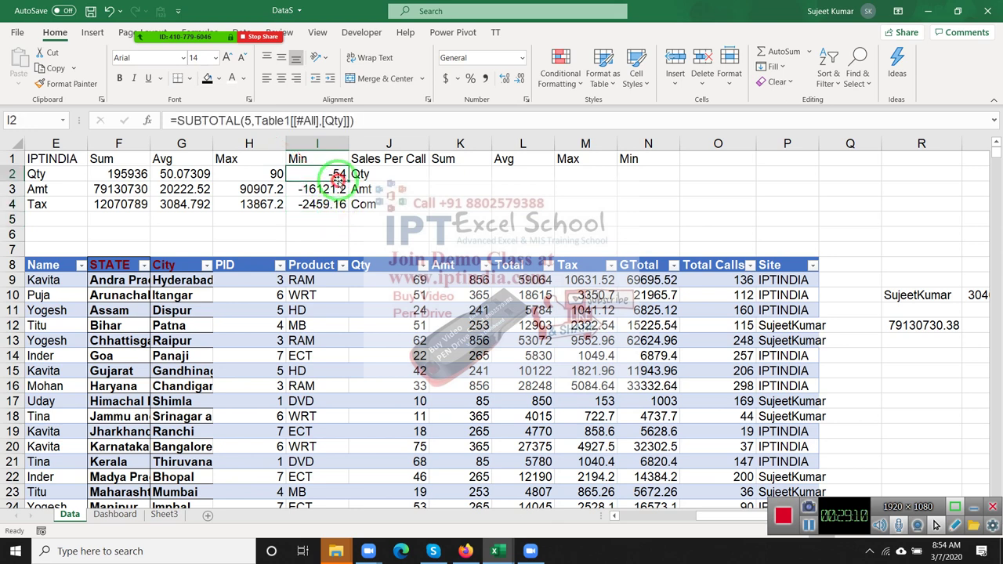
pyautogui.click(143, 173)
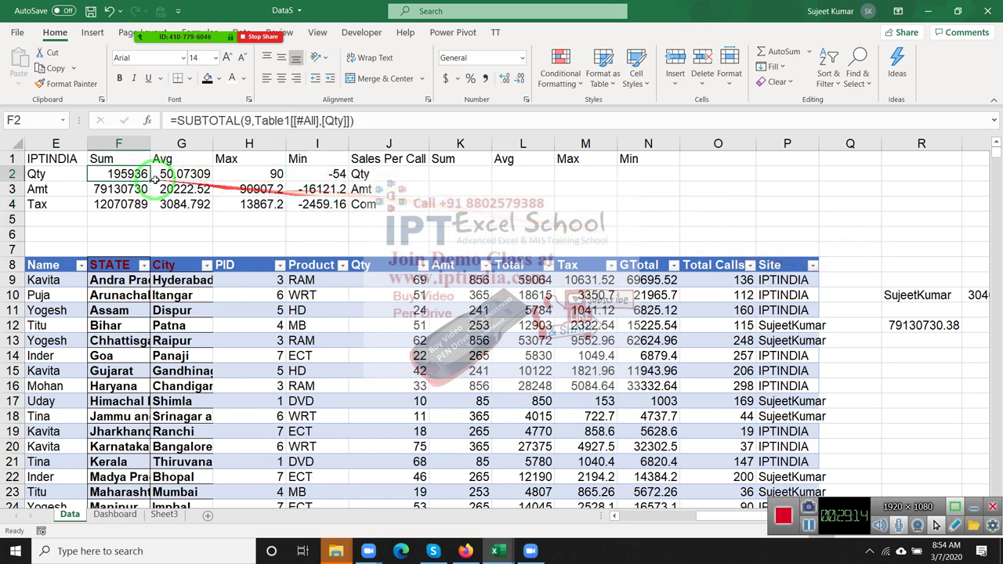
pyautogui.moveTo(130, 173); pyautogui.dragTo(305, 203)
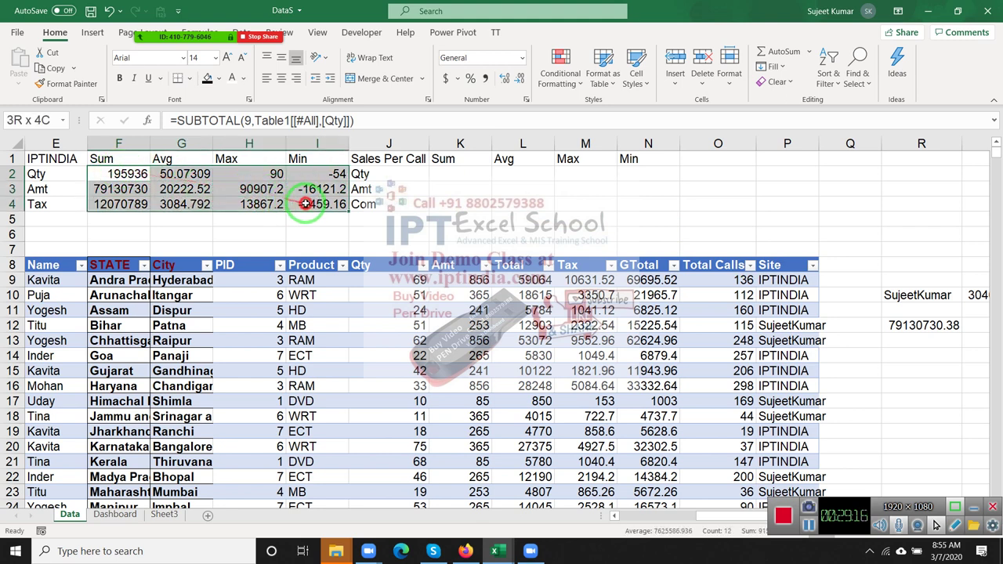
# Copy the F2:I4 summary block and paste it at K2
pyautogui.hotkey('ctrl', 'c')
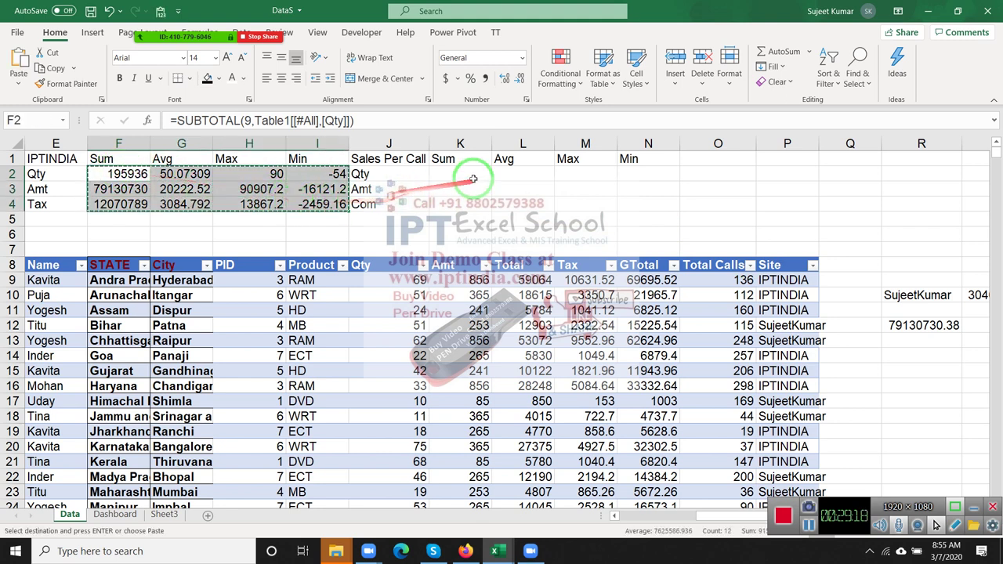
pyautogui.click(470, 174)
pyautogui.hotkey('ctrl', 'v')
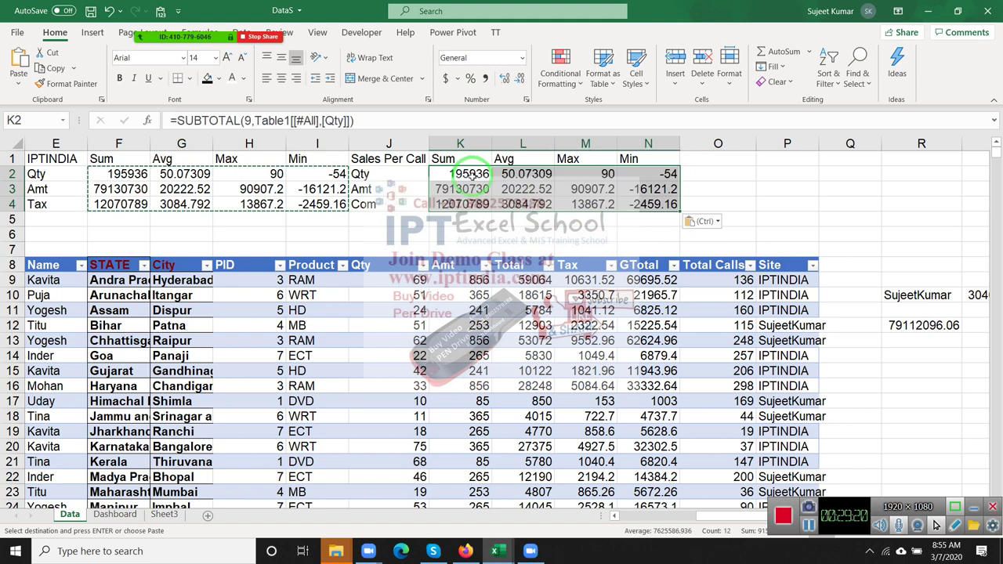
# Extend K2's formula to divide by a SUBTOTAL(9, …) of the Total Calls column
pyautogui.press('F2')
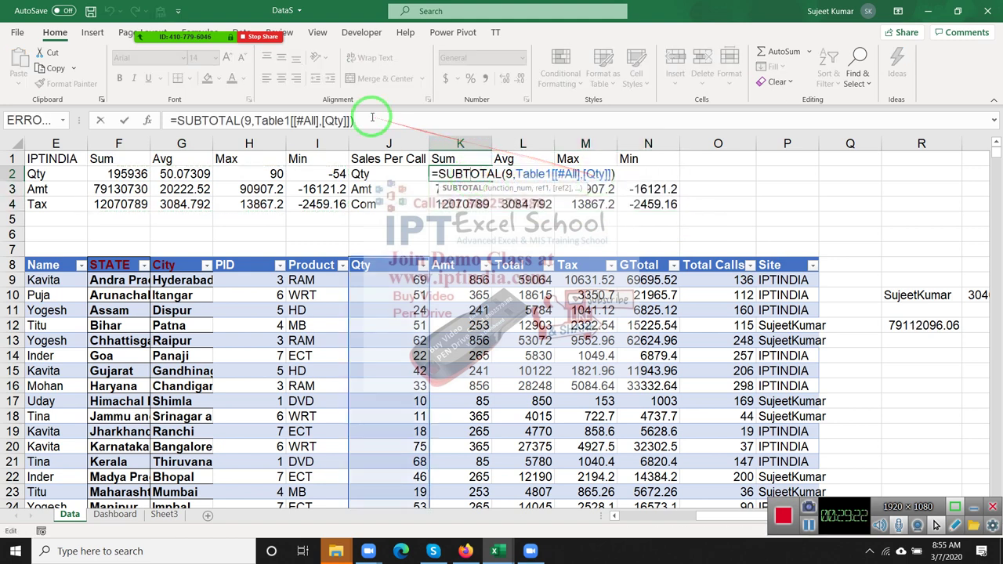
pyautogui.click(373, 118)
pyautogui.write('/sumt')
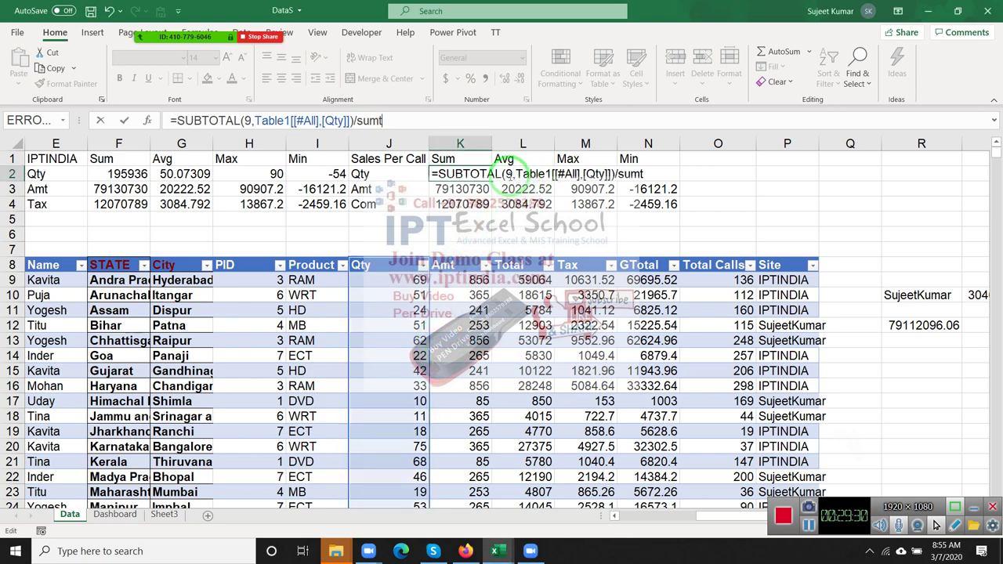
pyautogui.press('BackSpace')
pyautogui.press('BackSpace')
pyautogui.write('b')
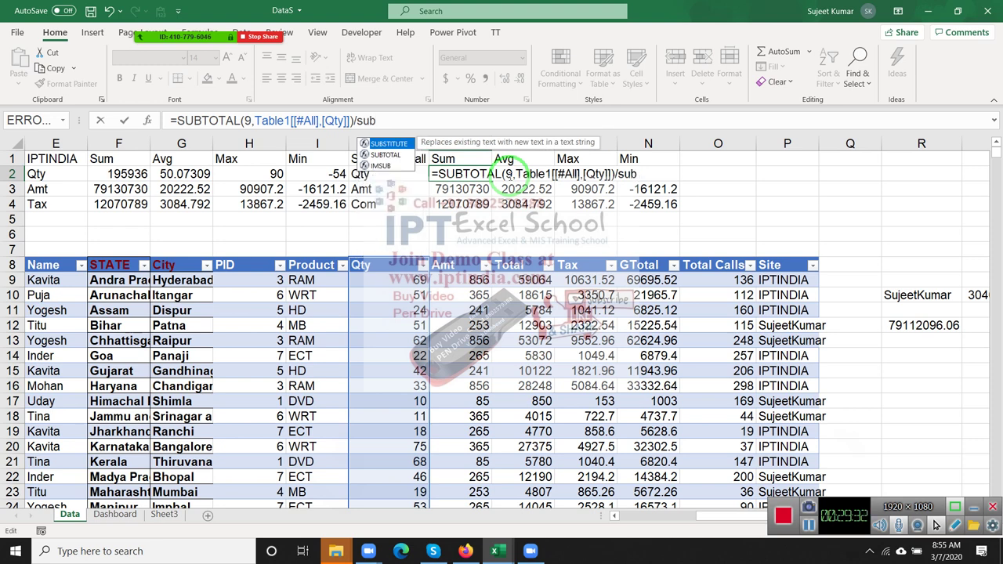
pyautogui.press('Down')
pyautogui.press('Tab')
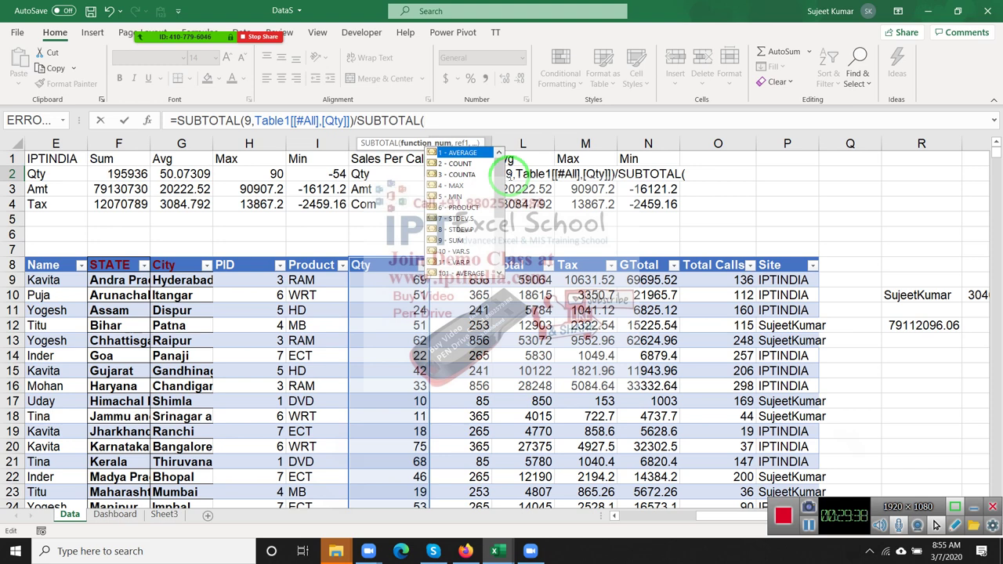
pyautogui.press('Down')
pyautogui.press('Down')
pyautogui.press('Down')
pyautogui.press('Down')
pyautogui.press('Down')
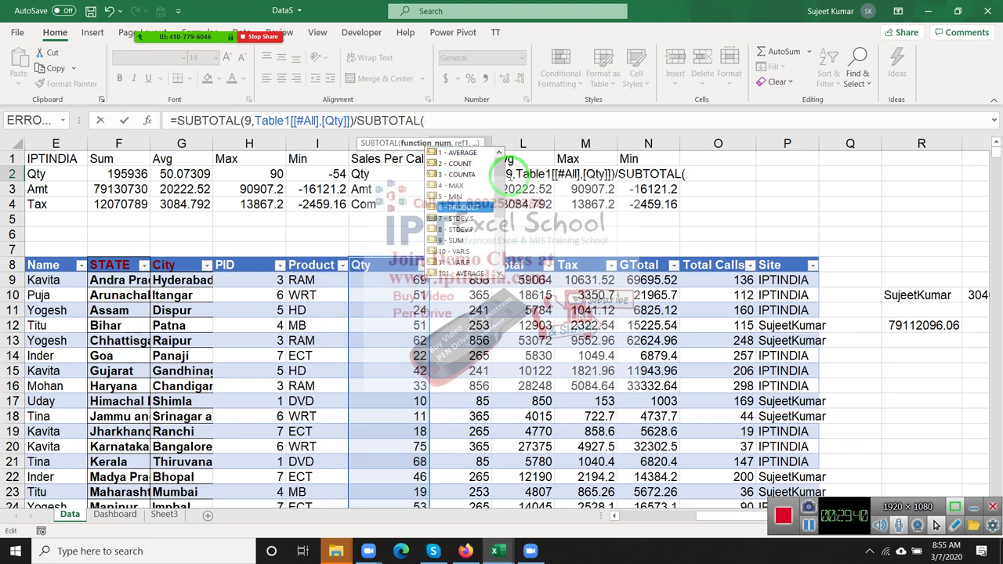
pyautogui.press('Down')
pyautogui.press('Down')
pyautogui.press('Down')
pyautogui.press('Tab')
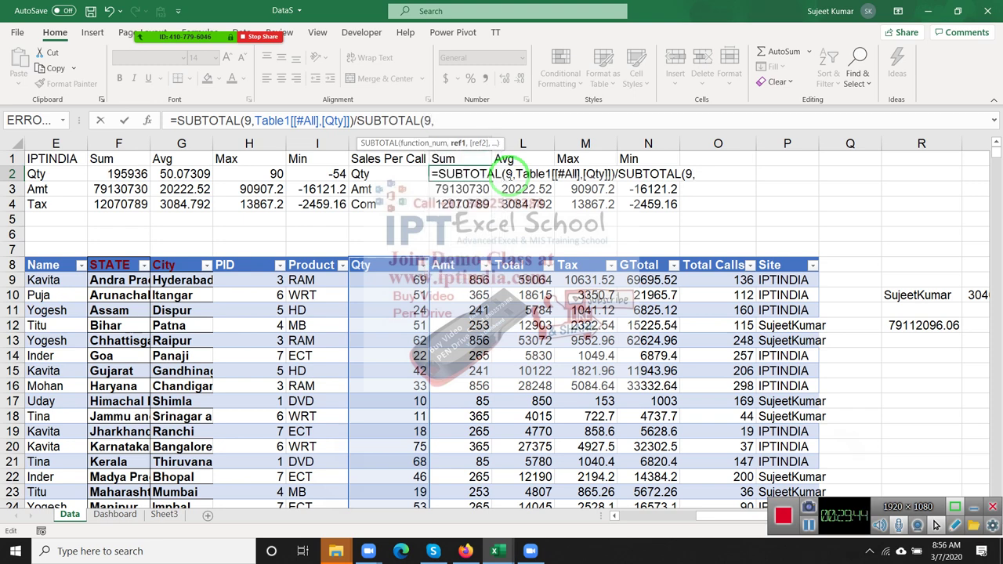
pyautogui.click(724, 276)
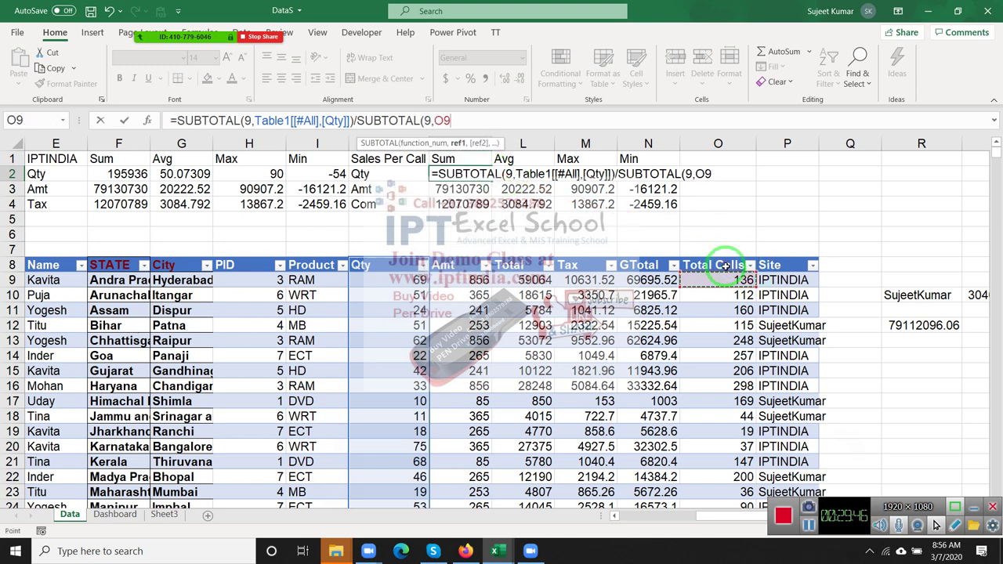
pyautogui.click(726, 267)
pyautogui.hotkey('ctrl', 'shift', 'Down')
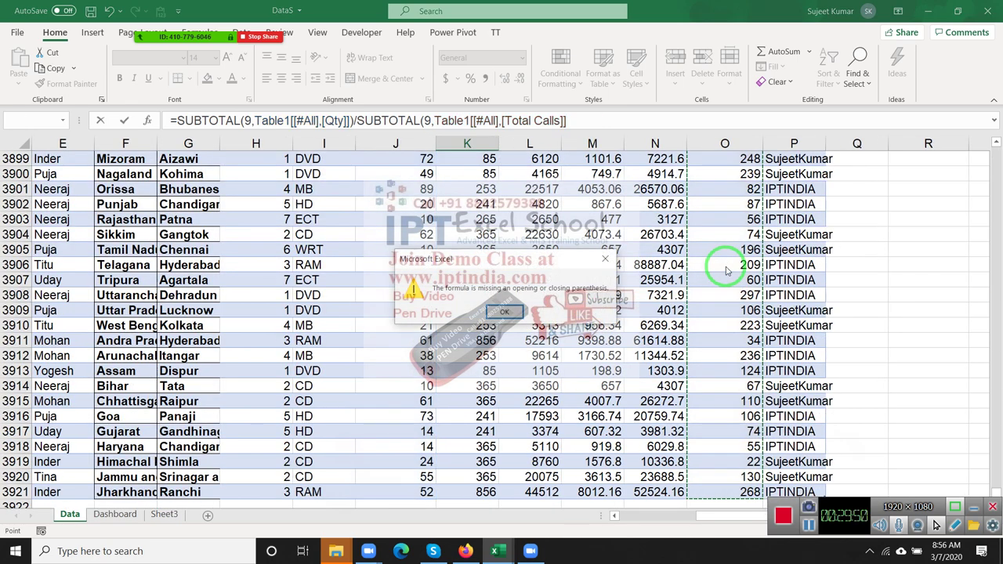
# Fix K2's divisor to SUBTOTAL(9,Table1[[#All],[Total Calls]]) and close the parenthesis
pyautogui.press('F2')
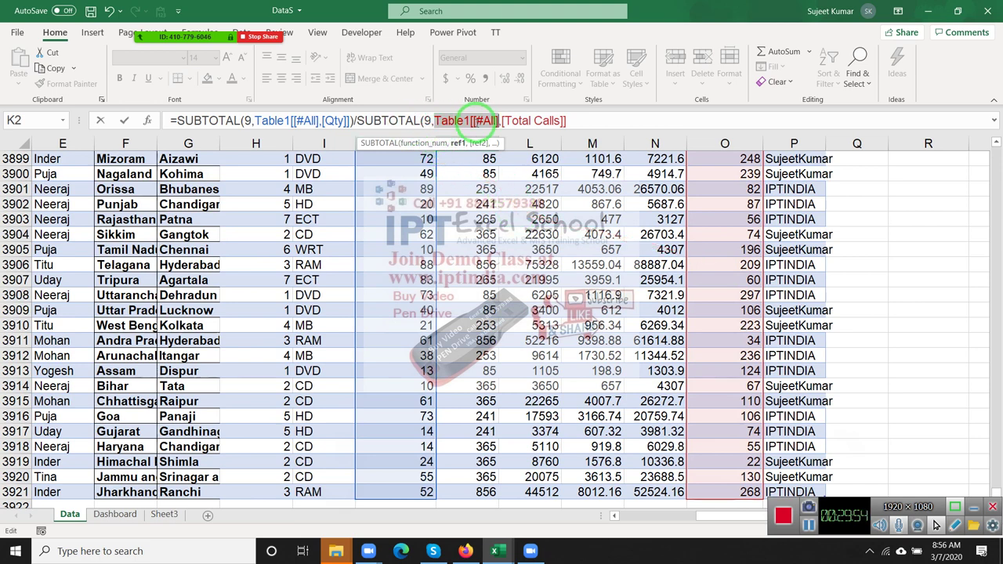
pyautogui.click(502, 123)
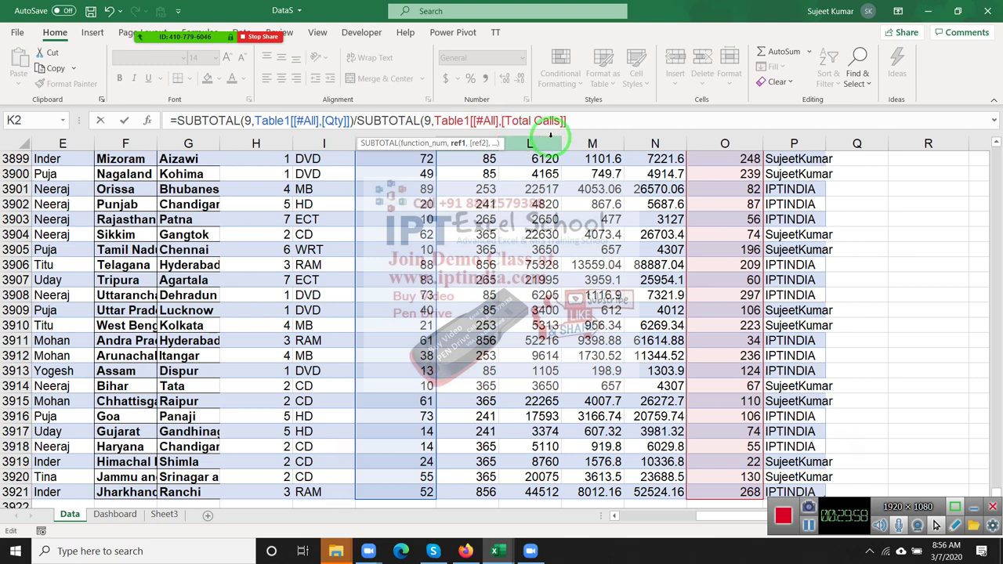
pyautogui.press('BackSpace')
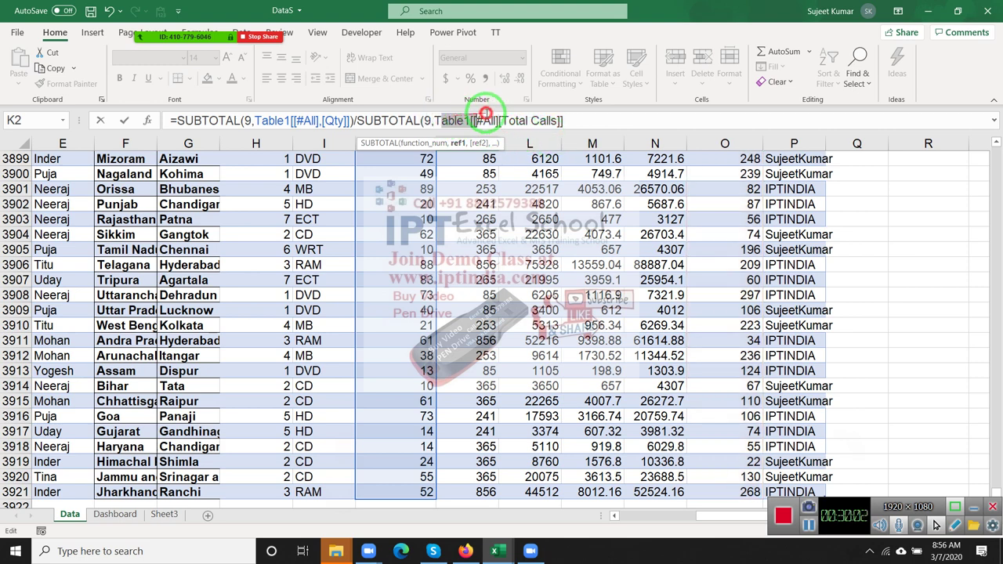
pyautogui.moveTo(440, 117); pyautogui.dragTo(560, 116)
pyautogui.press('BackSpace')
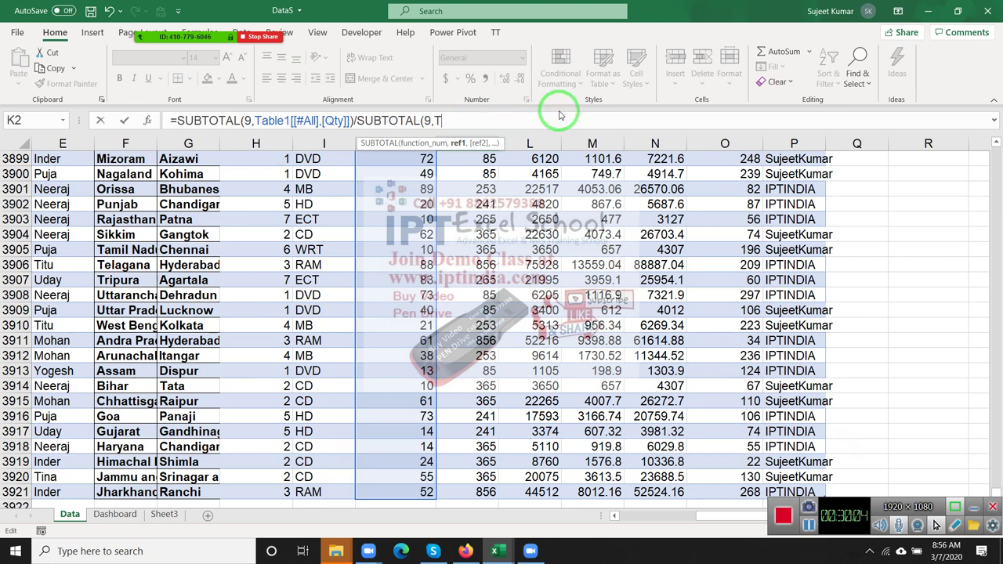
pyautogui.press('BackSpace')
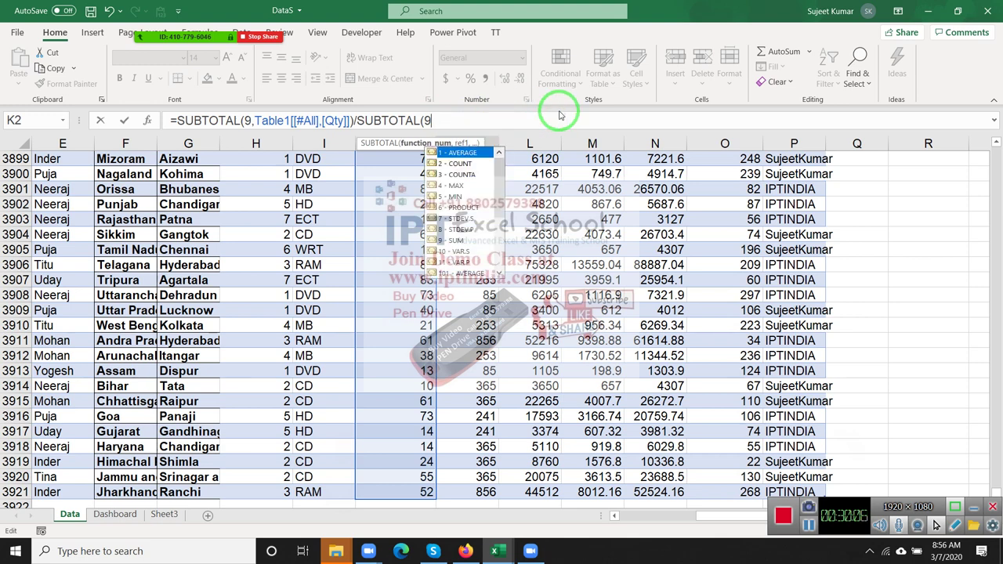
pyautogui.write(',')
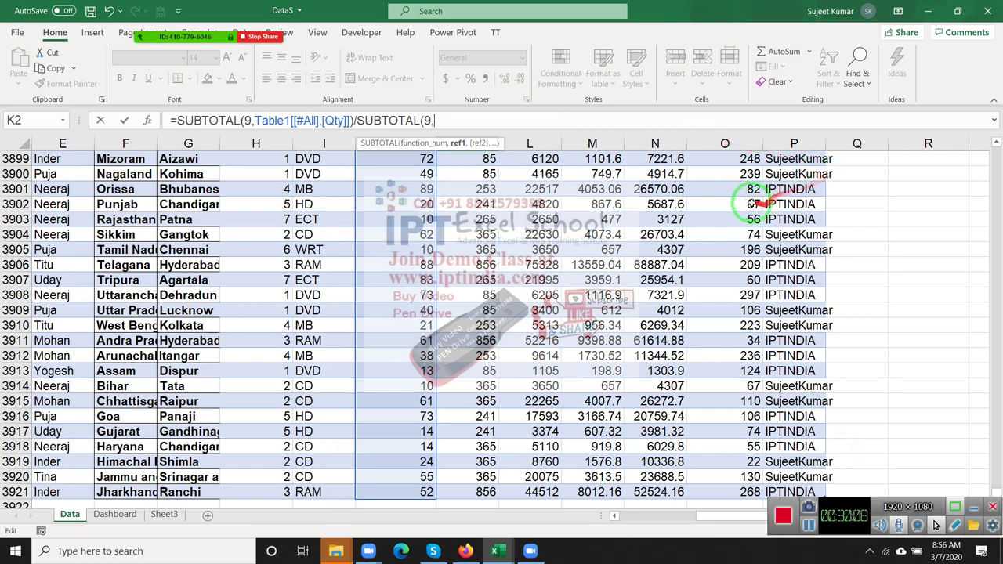
pyautogui.click(745, 201)
pyautogui.hotkey('ctrl', 'Up')
pyautogui.press('Up')
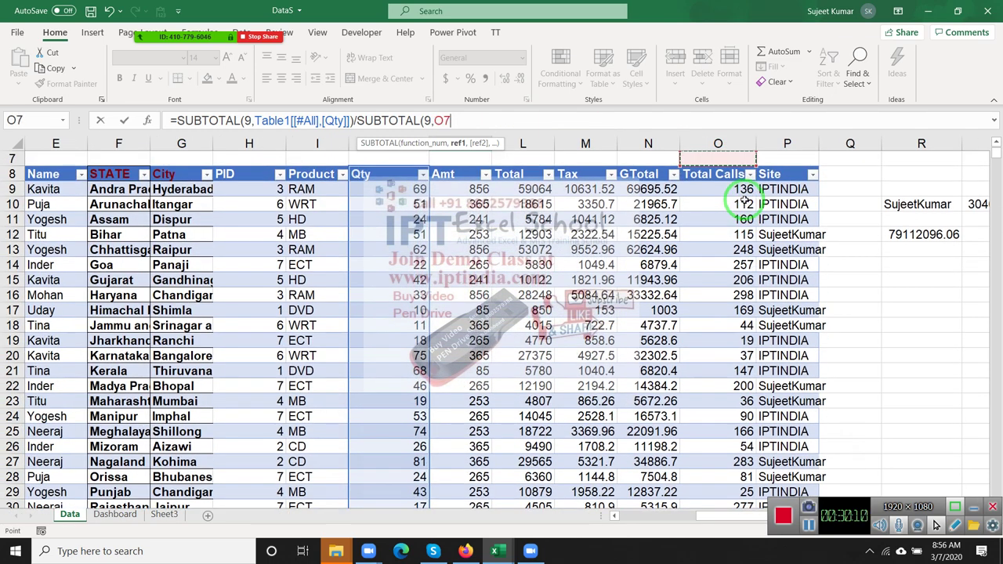
pyautogui.press('Down')
pyautogui.press('Down')
pyautogui.press('Up')
pyautogui.hotkey('ctrl', 'shift', 'Down')
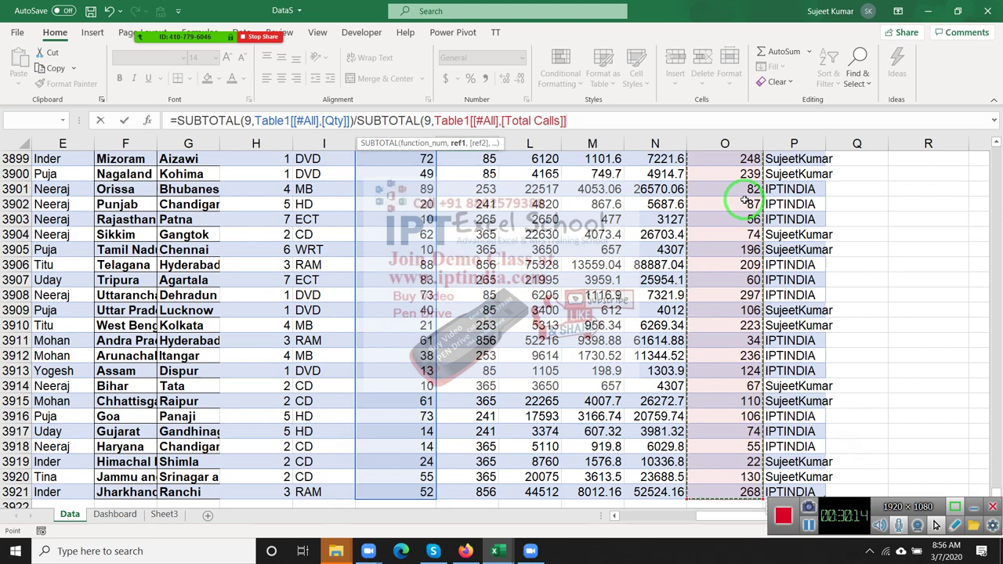
pyautogui.write(')')
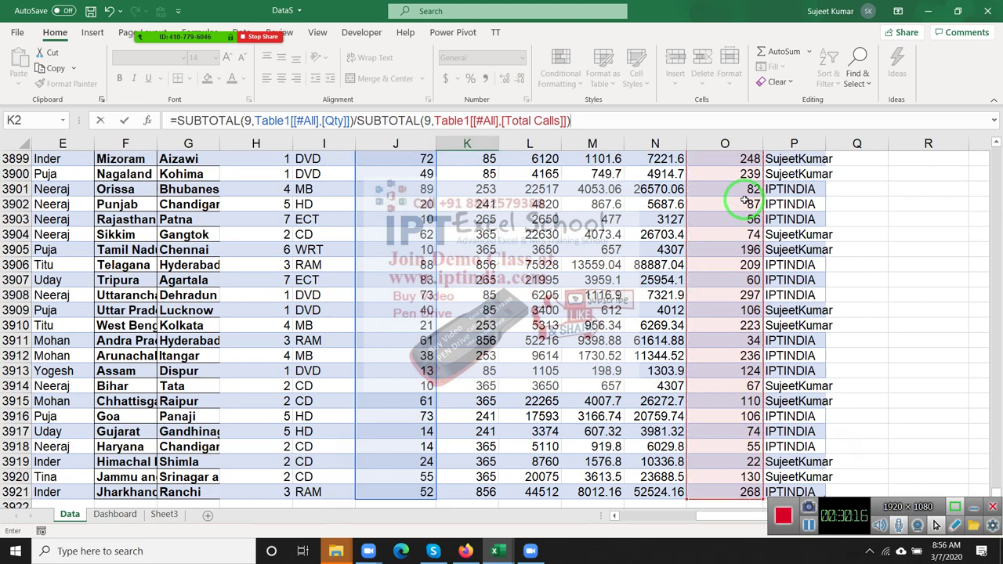
# Commit the K2 sales-per-call formula and select K2:K4
pyautogui.press('Return')
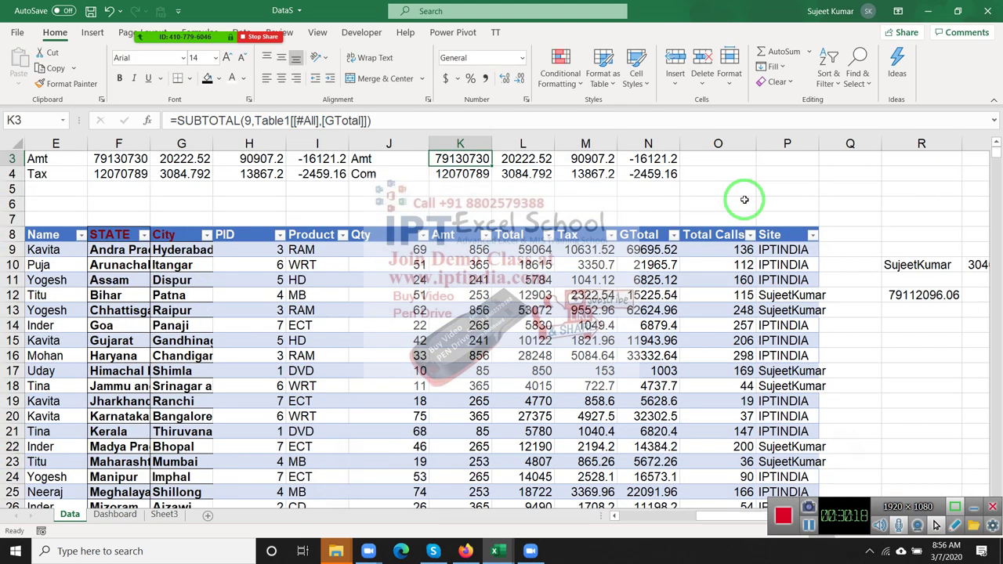
pyautogui.press('Up')
pyautogui.press('Up')
pyautogui.press('Down')
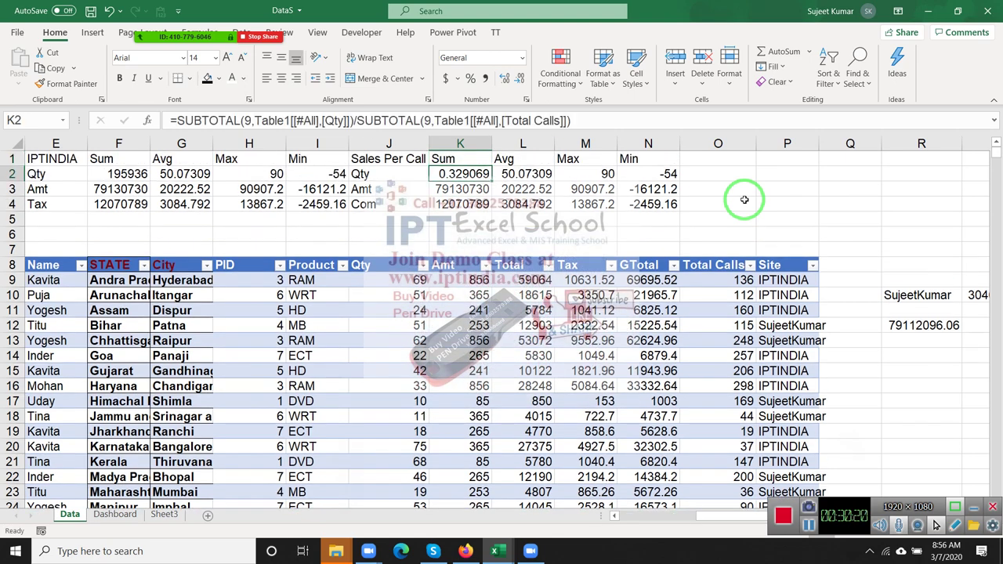
pyautogui.hotkey('shift', 'Down')
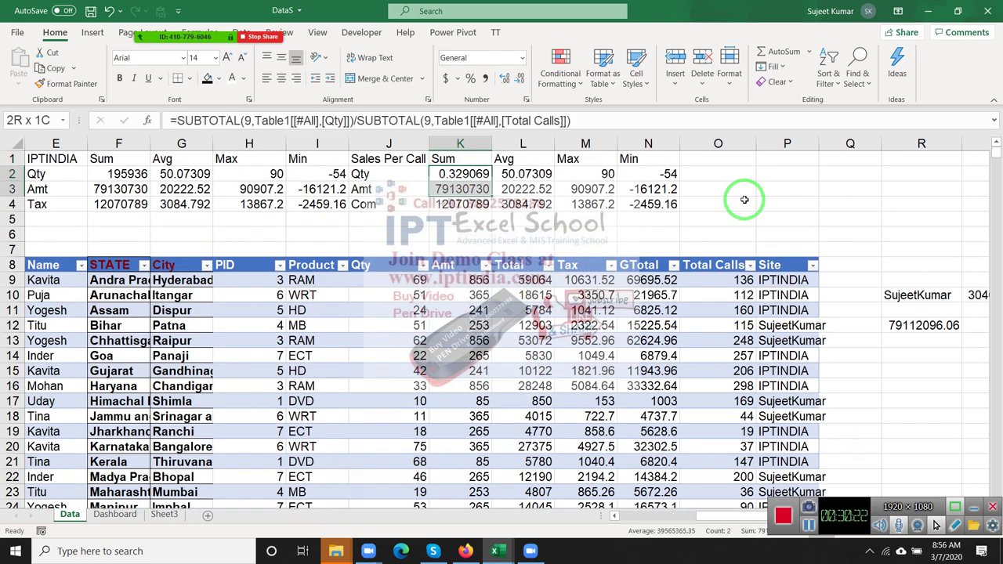
pyautogui.hotkey('shift', 'Down')
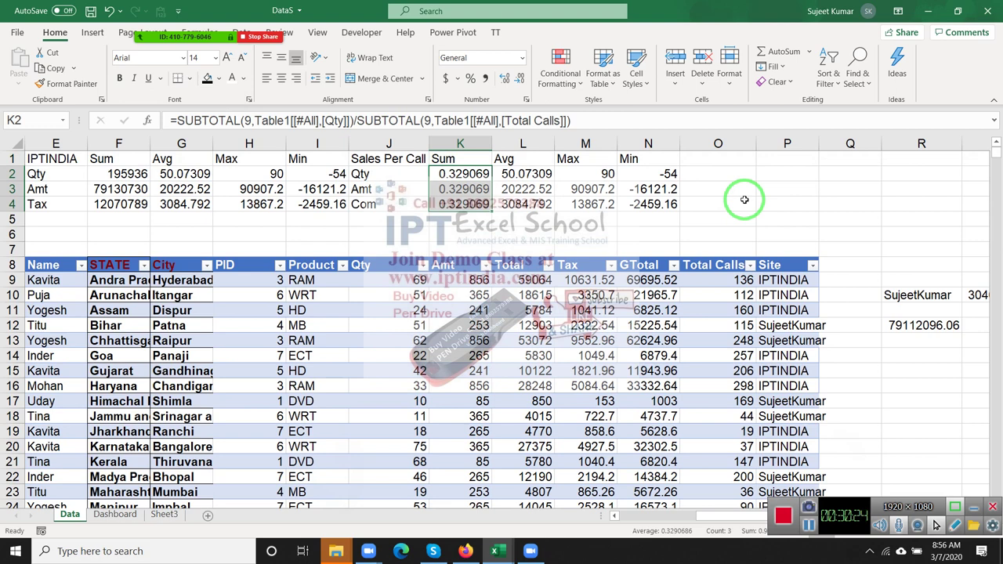
# Review K2's formula, then open K3's formula and select its Qty reference
pyautogui.press('F2')
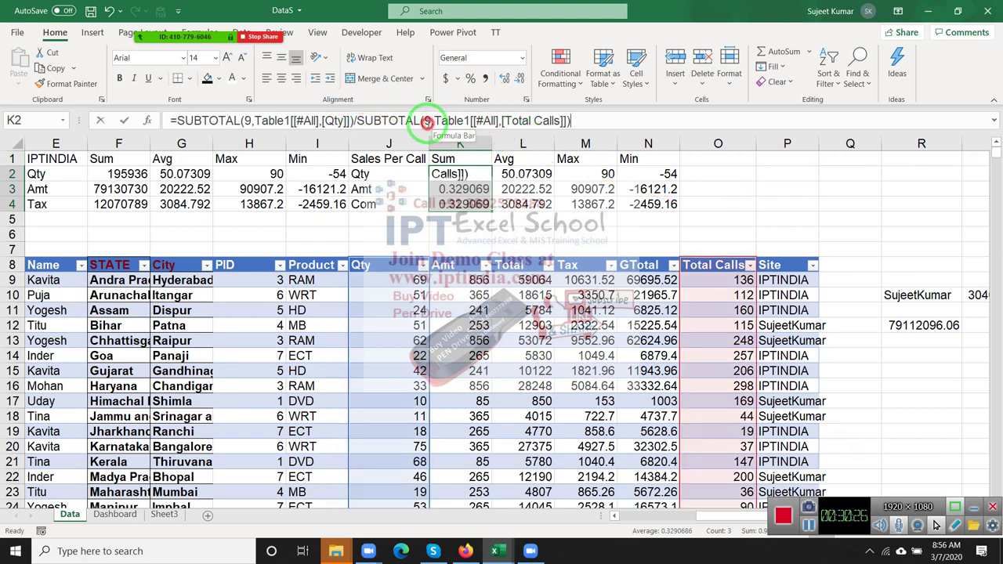
pyautogui.click(427, 123)
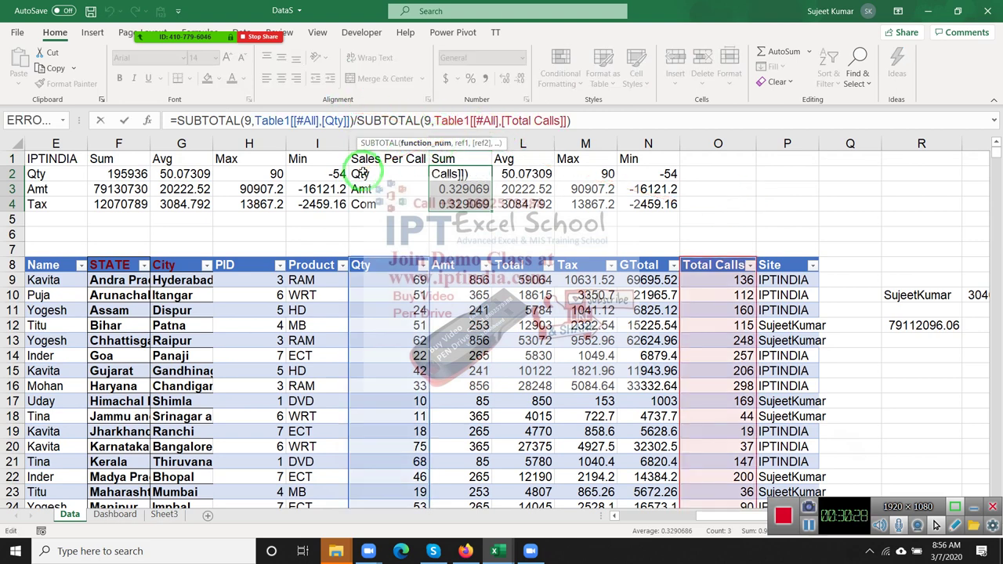
pyautogui.hotkey('ctrl', 'Return')
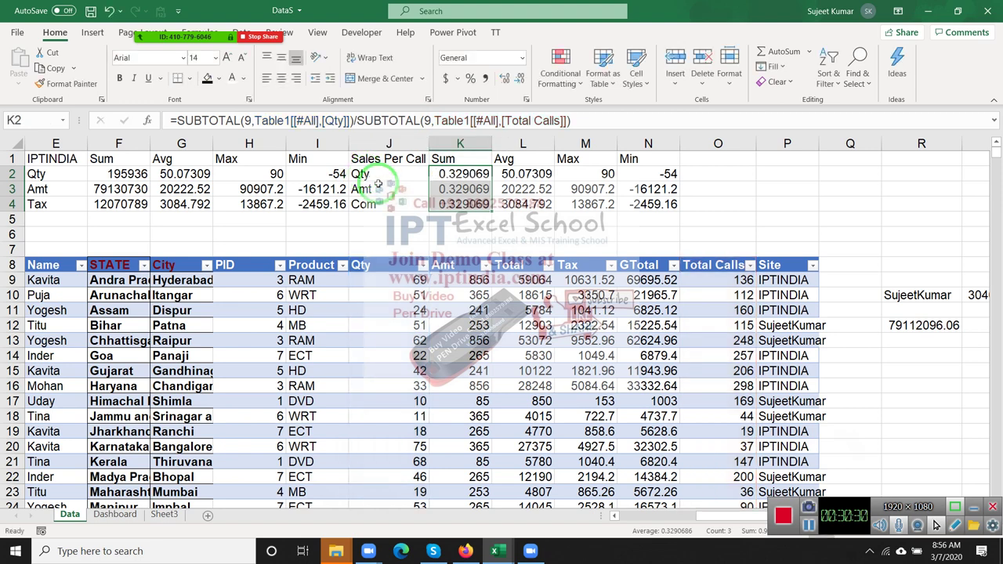
pyautogui.click(458, 193)
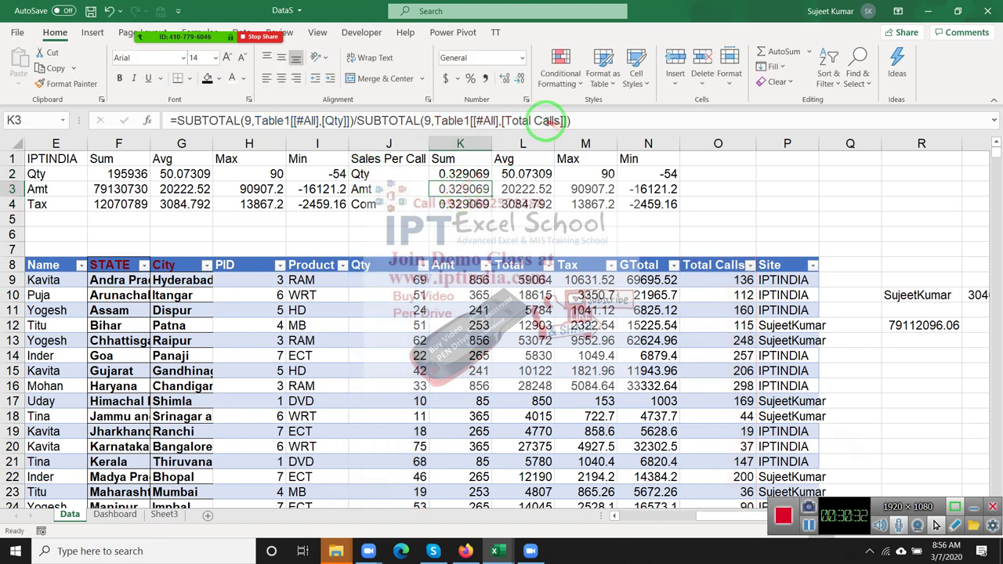
pyautogui.click(506, 121)
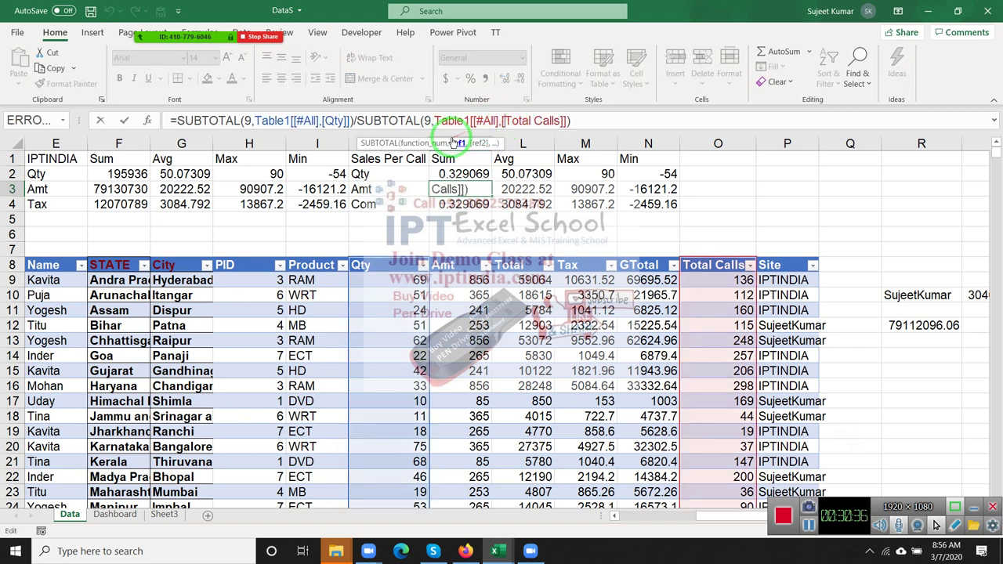
pyautogui.press('Escape')
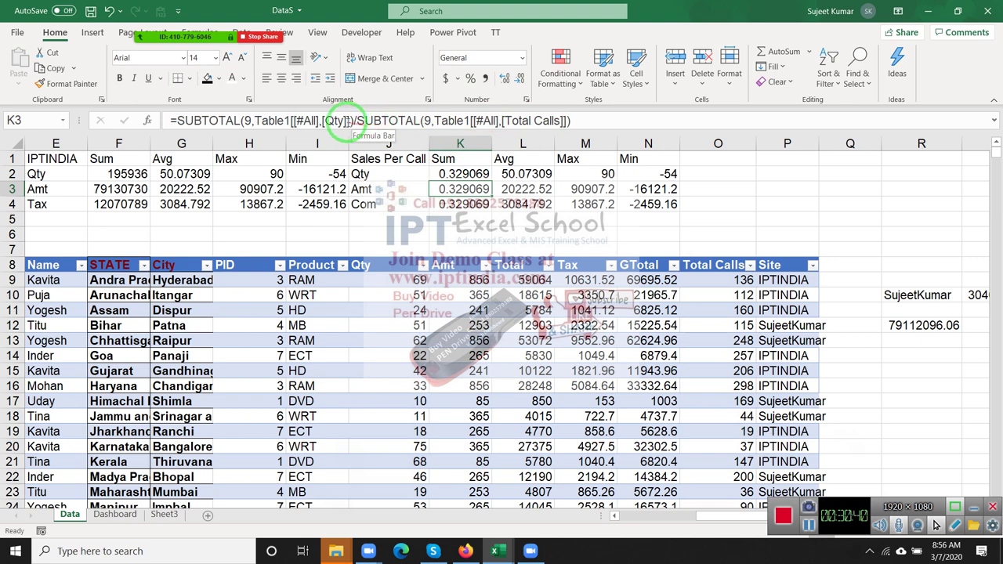
pyautogui.click(337, 122)
pyautogui.doubleClick(337, 121)
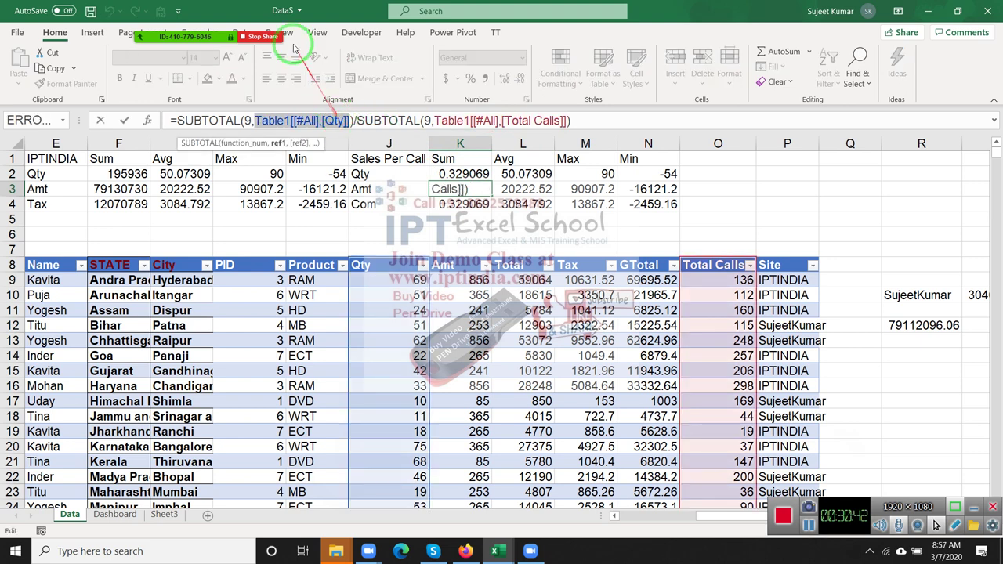
# Browse the Zoom participants' option menus, then reopen the four-person Participants list
pyautogui.click(143, 38)
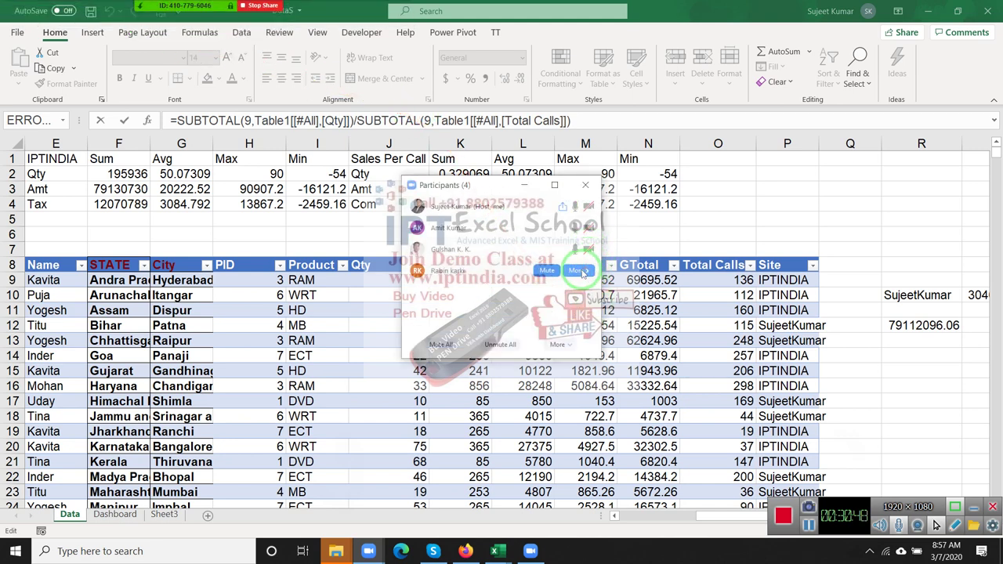
pyautogui.click(582, 273)
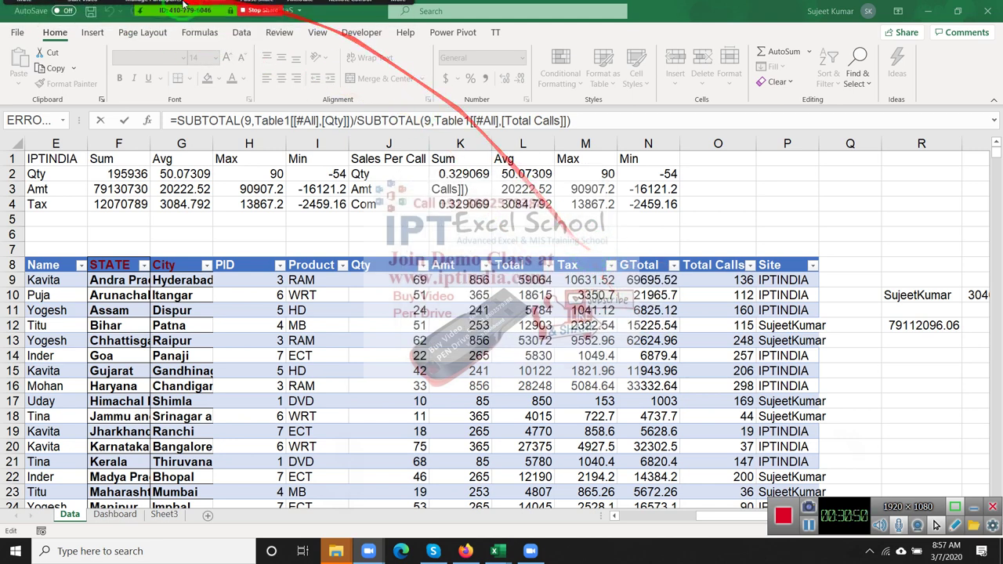
pyautogui.click(144, 38)
pyautogui.click(582, 249)
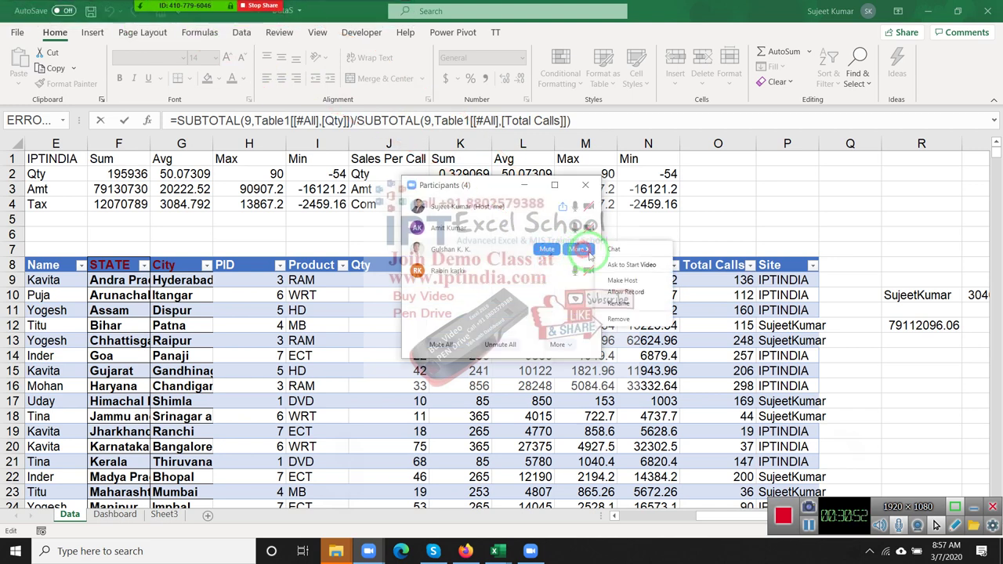
pyautogui.click(578, 227)
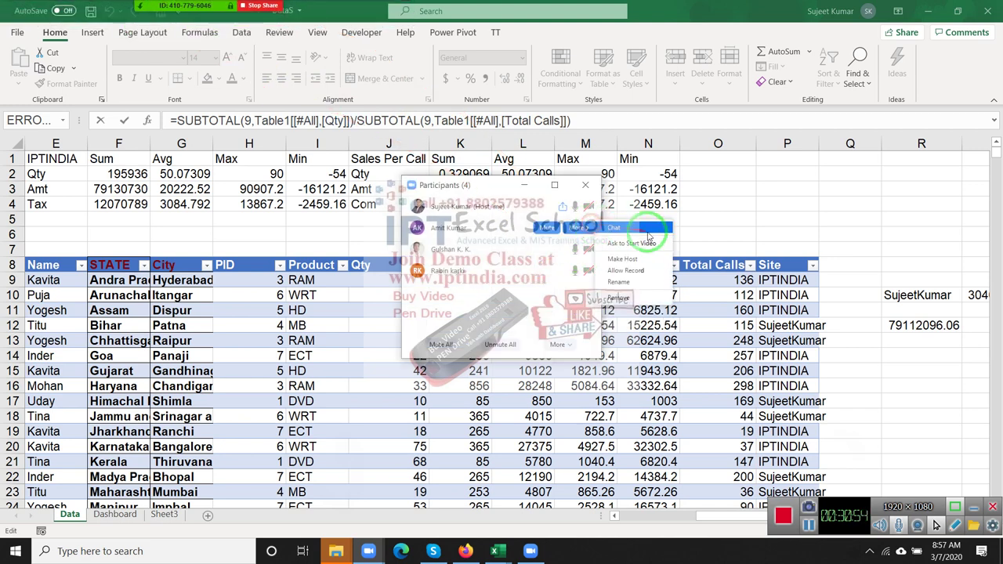
pyautogui.click(648, 236)
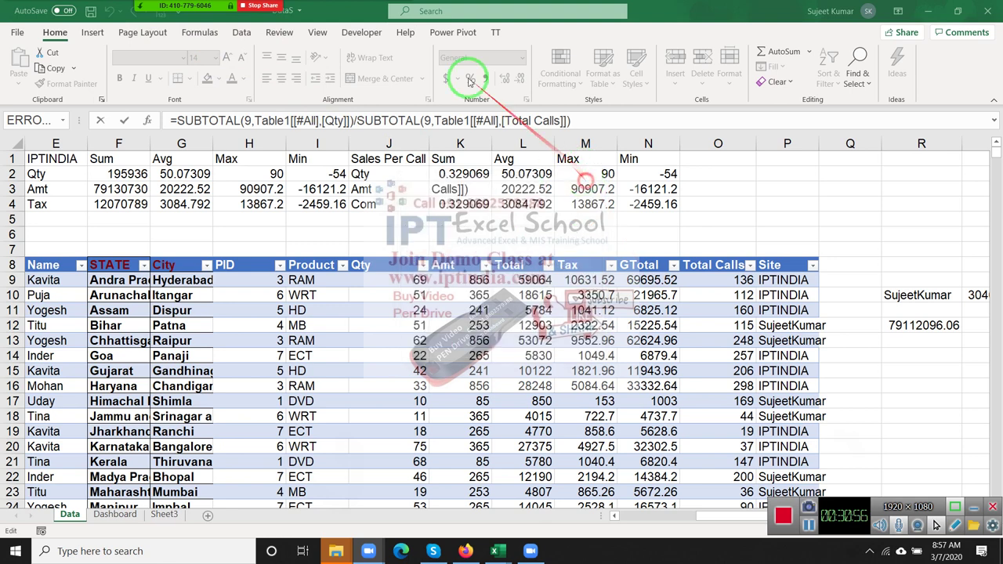
pyautogui.click(169, 15)
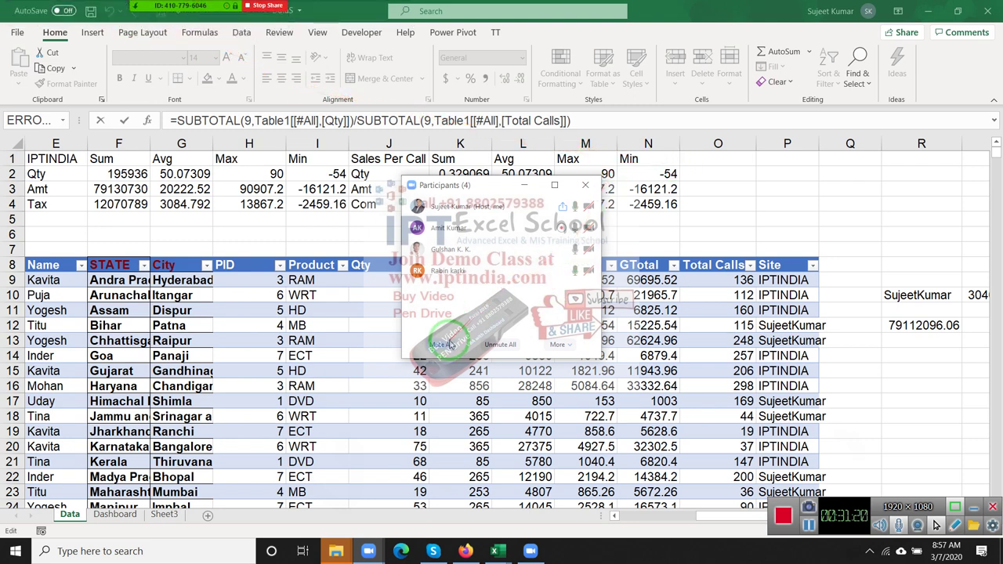
# Mute all participants in the Zoom meeting and close the participants panel
pyautogui.click(441, 345)
pyautogui.click(549, 291)
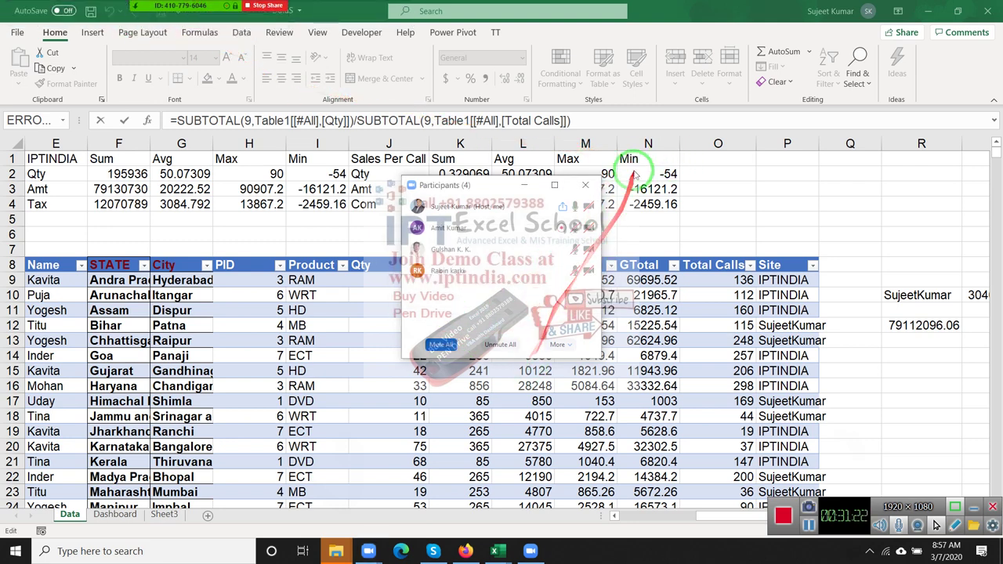
pyautogui.click(585, 185)
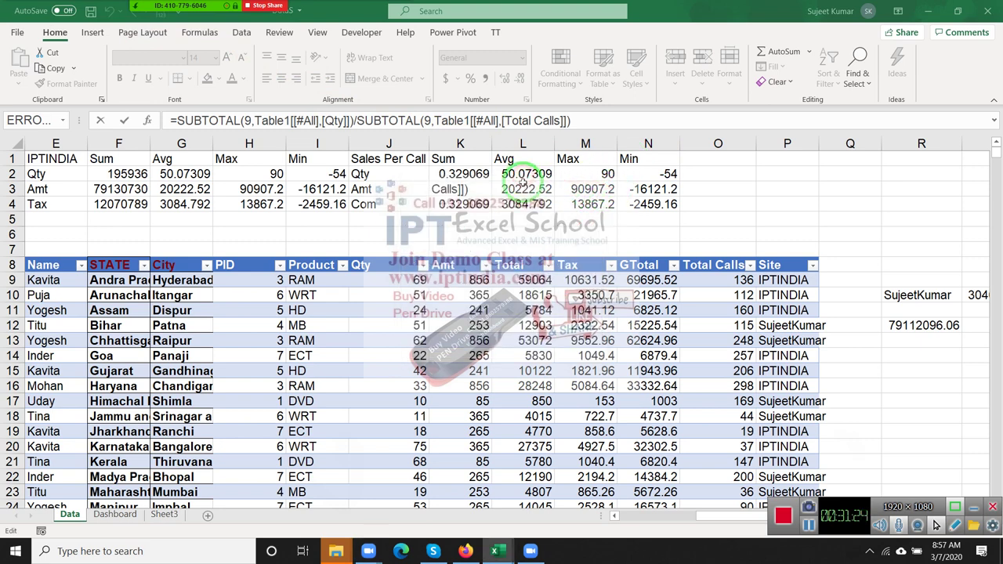
# Change K3's formula to divide the GTotal subtotal by Total Calls instead of Qty
pyautogui.moveTo(255, 121); pyautogui.dragTo(348, 121)
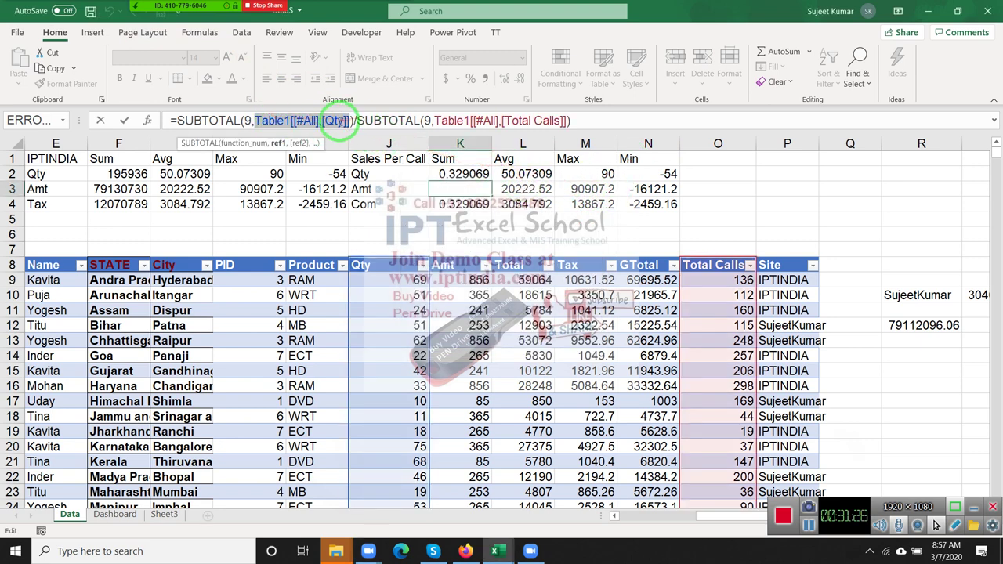
pyautogui.click(336, 121)
pyautogui.click(613, 147)
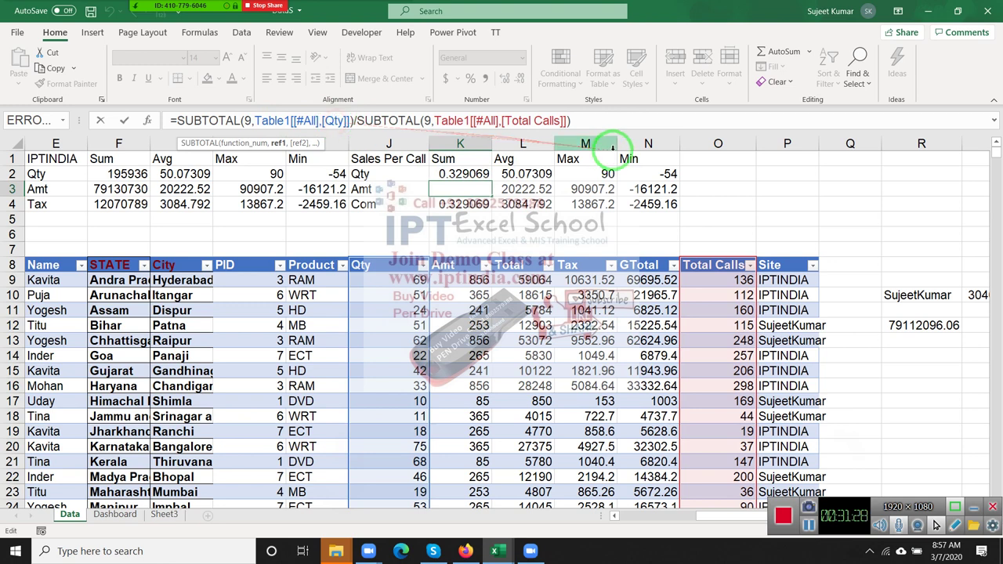
pyautogui.press('BackSpace')
pyautogui.press('BackSpace')
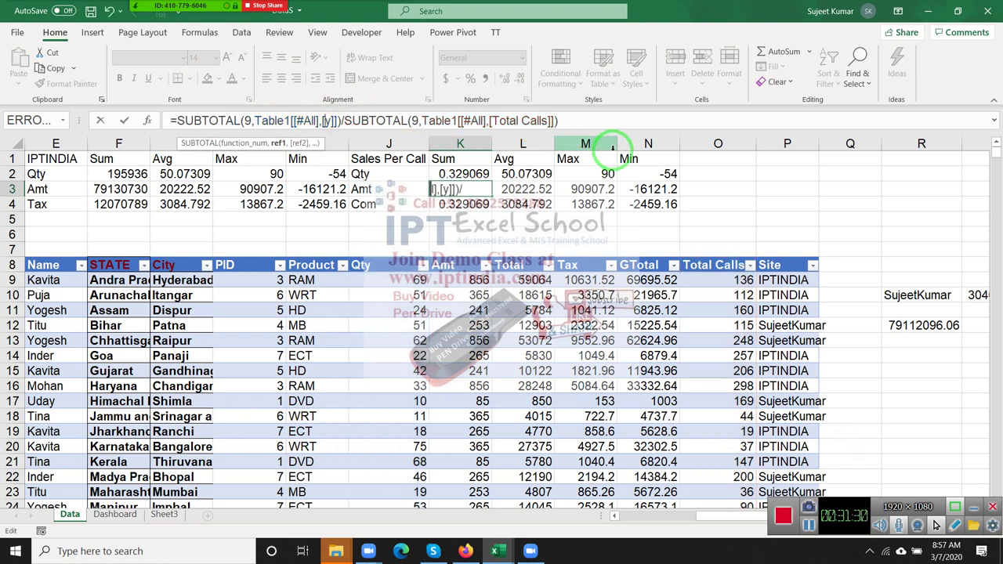
pyautogui.press('BackSpace')
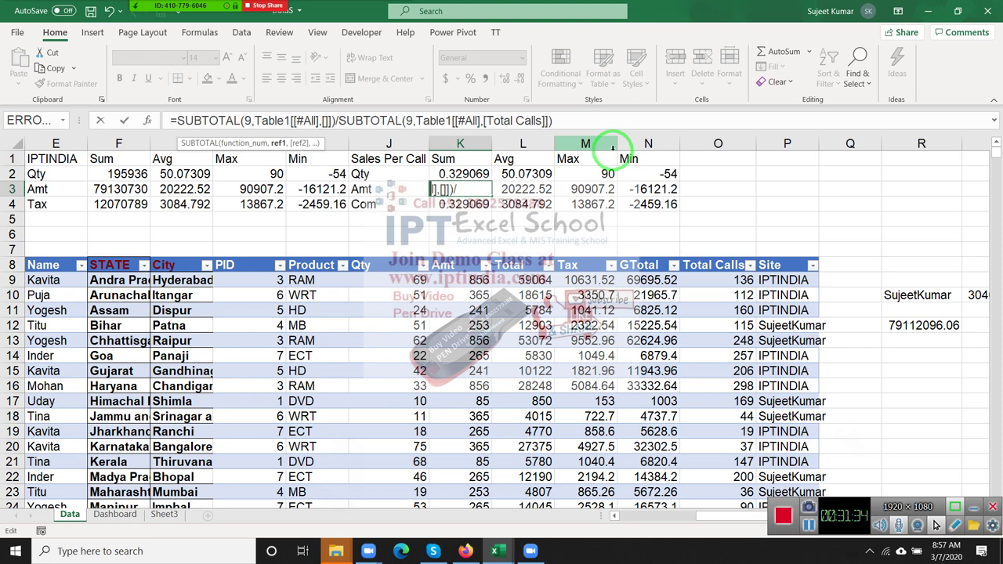
pyautogui.write('G')
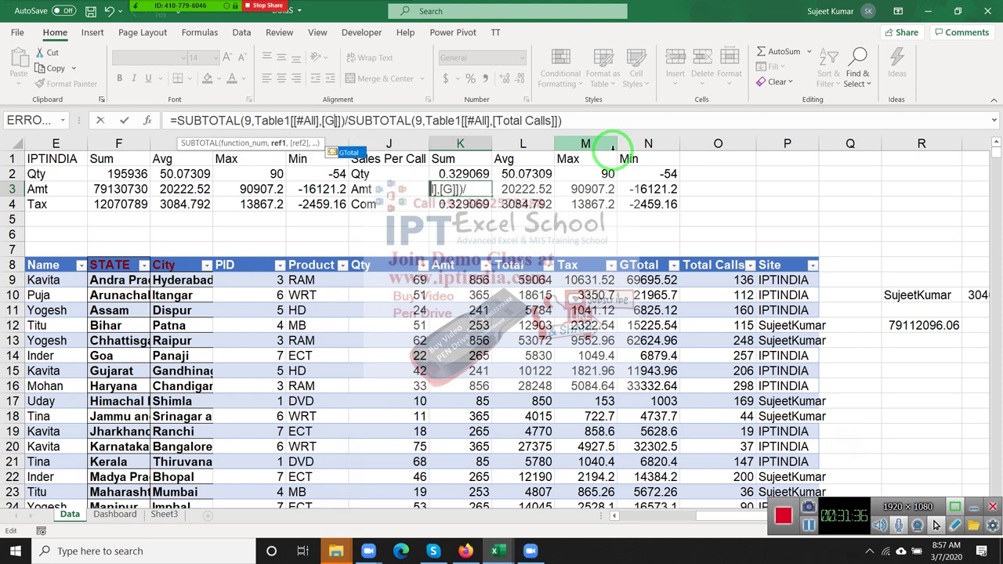
pyautogui.write('T')
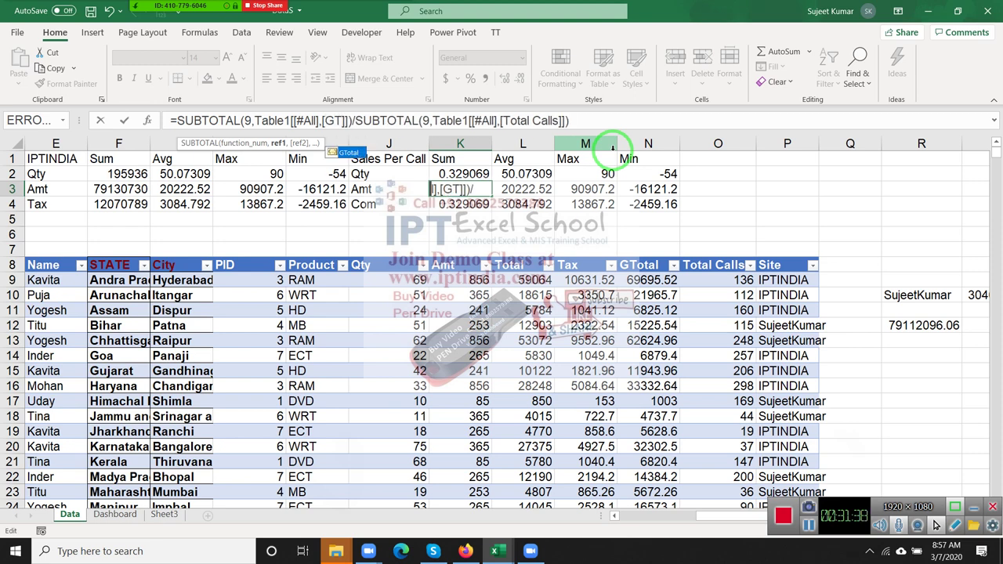
pyautogui.press('Tab')
pyautogui.press('Return')
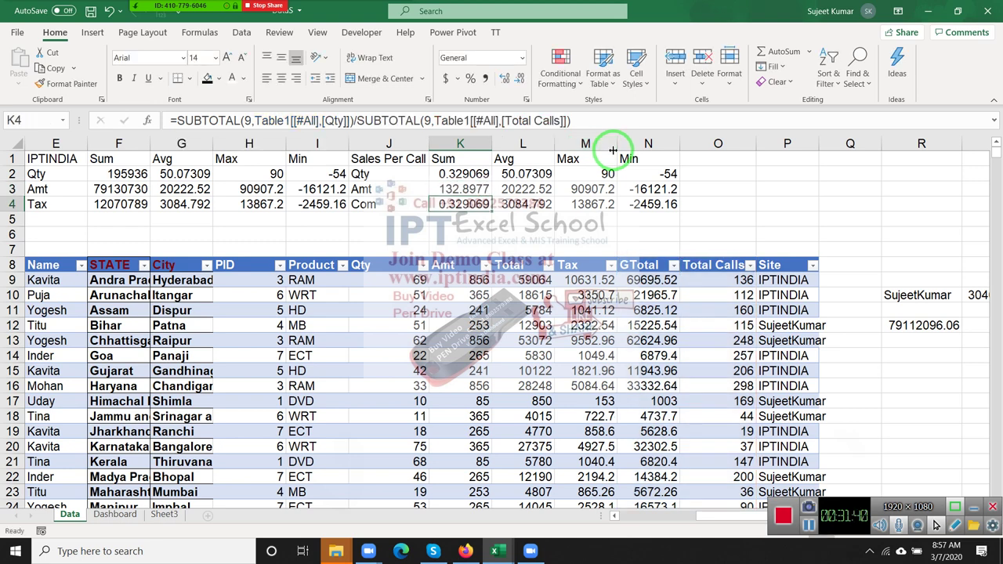
# Change K4's formula to divide the Tax subtotal by Total Calls instead of Qty
pyautogui.click(334, 120)
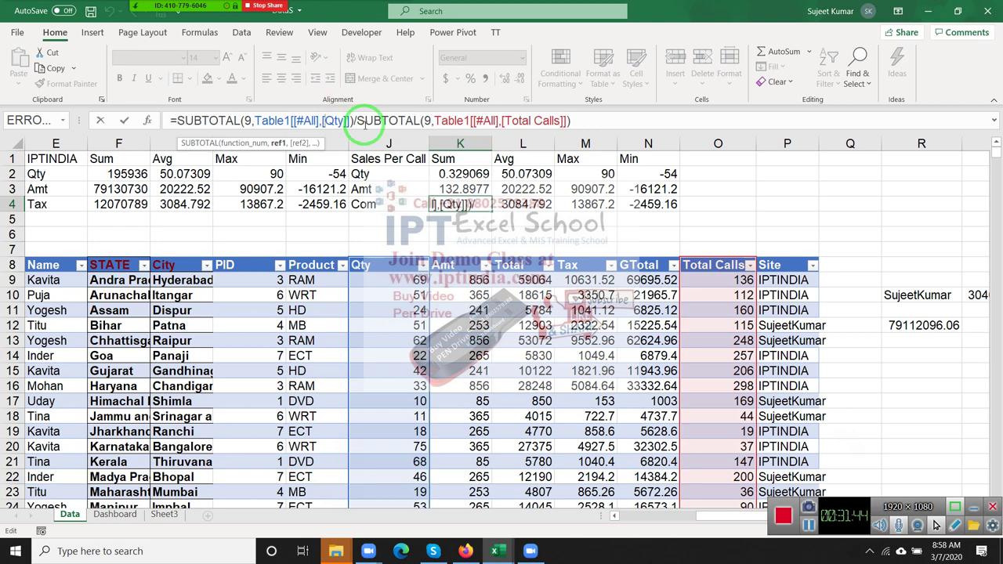
pyautogui.press('BackSpace')
pyautogui.press('BackSpace')
pyautogui.press('BackSpace')
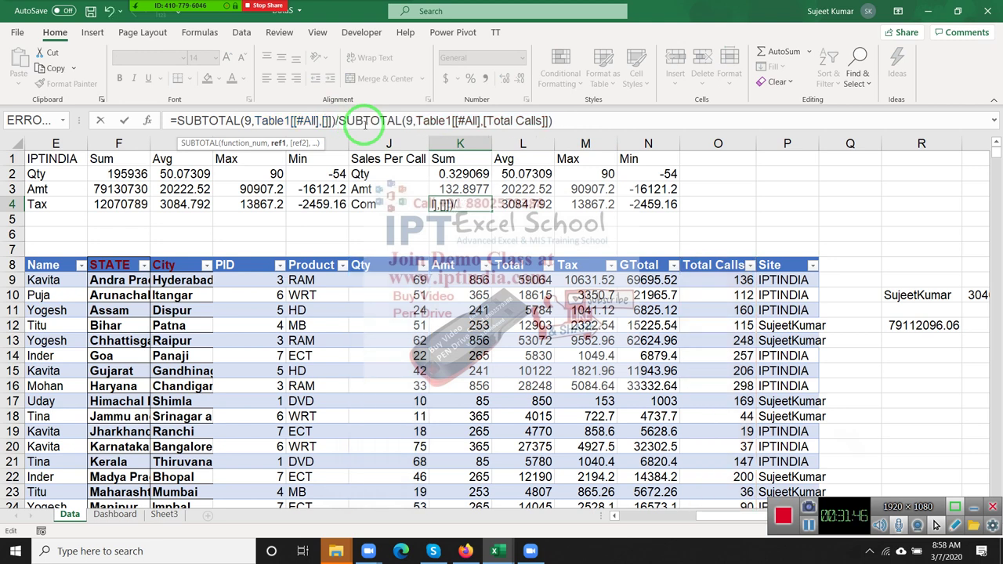
pyautogui.write('tax')
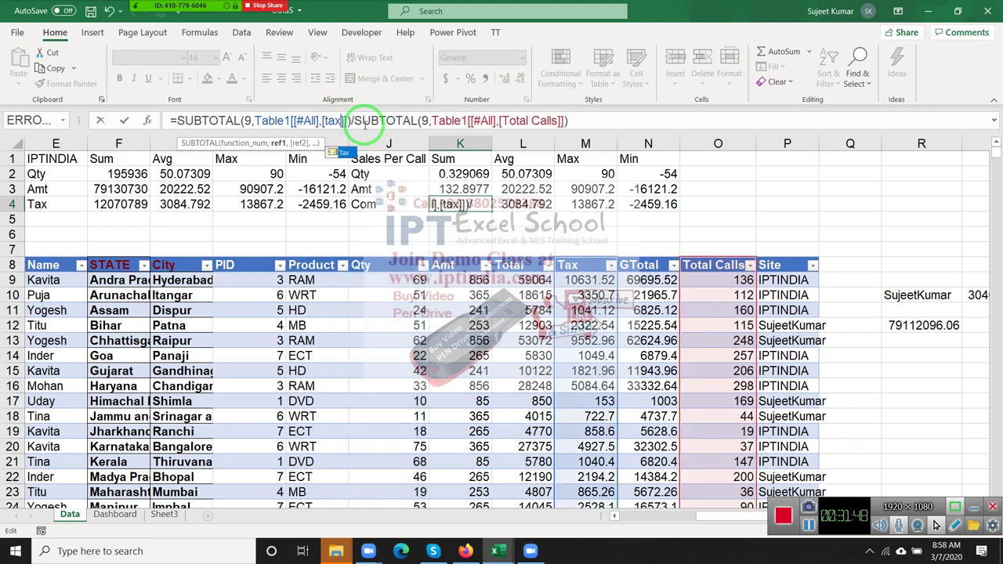
pyautogui.press('Return')
pyautogui.press('Up')
# Fill the per-call formulas in K2:K4 right across the Avg, Max and Min columns to N4
pyautogui.press('Right')
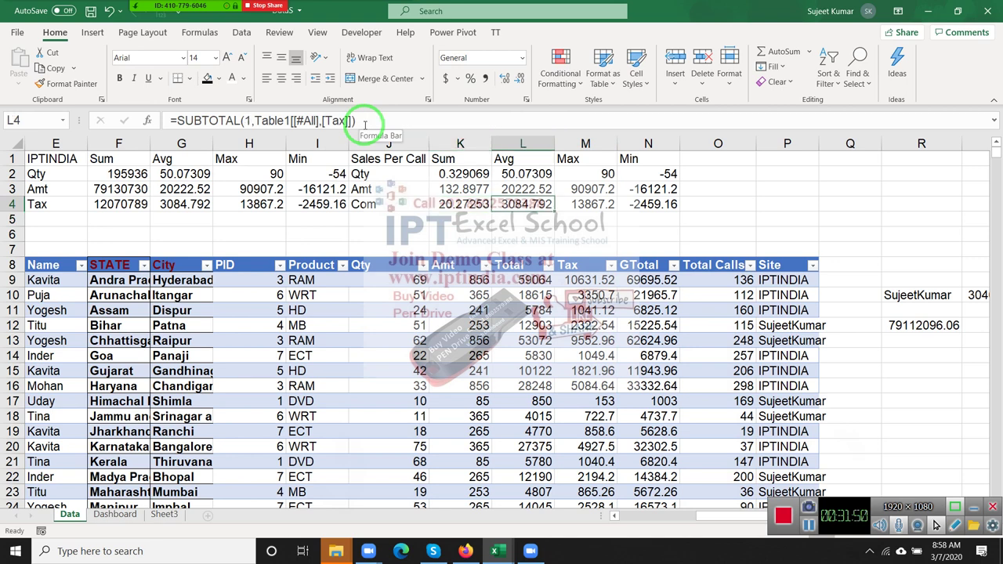
pyautogui.press('Up')
pyautogui.press('Up')
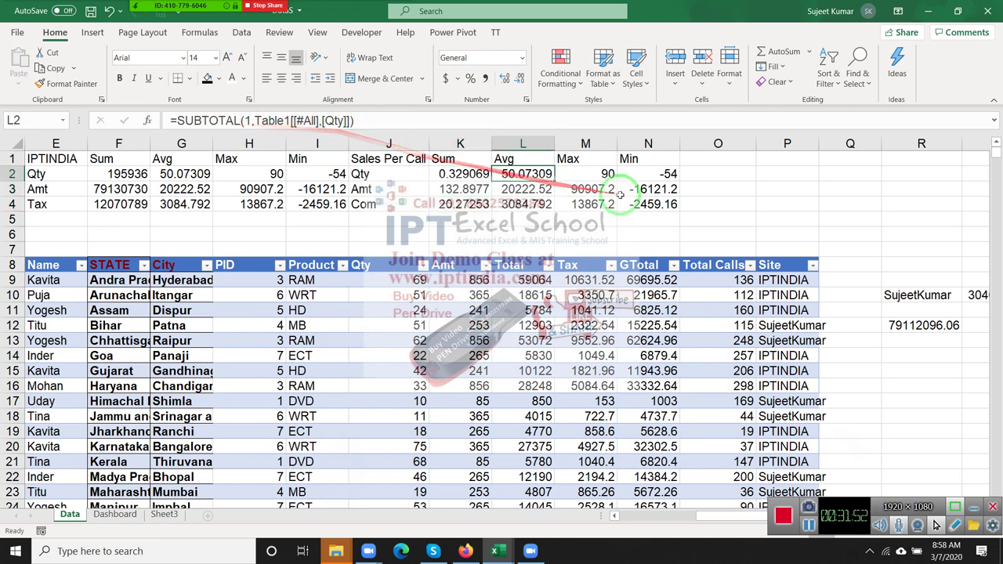
pyautogui.press('Left')
pyautogui.press('Down')
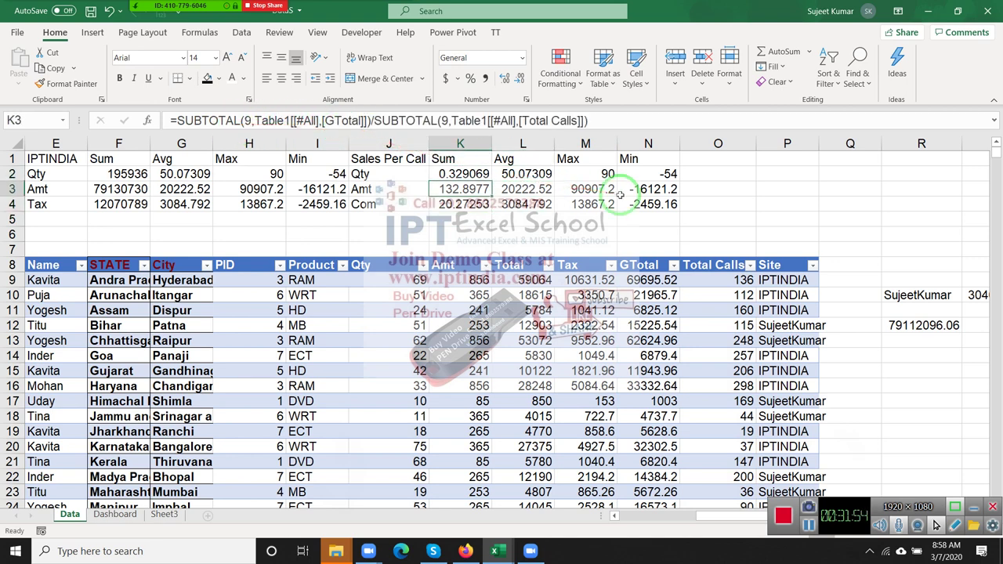
pyautogui.press('Down')
pyautogui.press('Up')
pyautogui.press('Up')
pyautogui.hotkey('shift', 'Down')
pyautogui.hotkey('shift', 'Down')
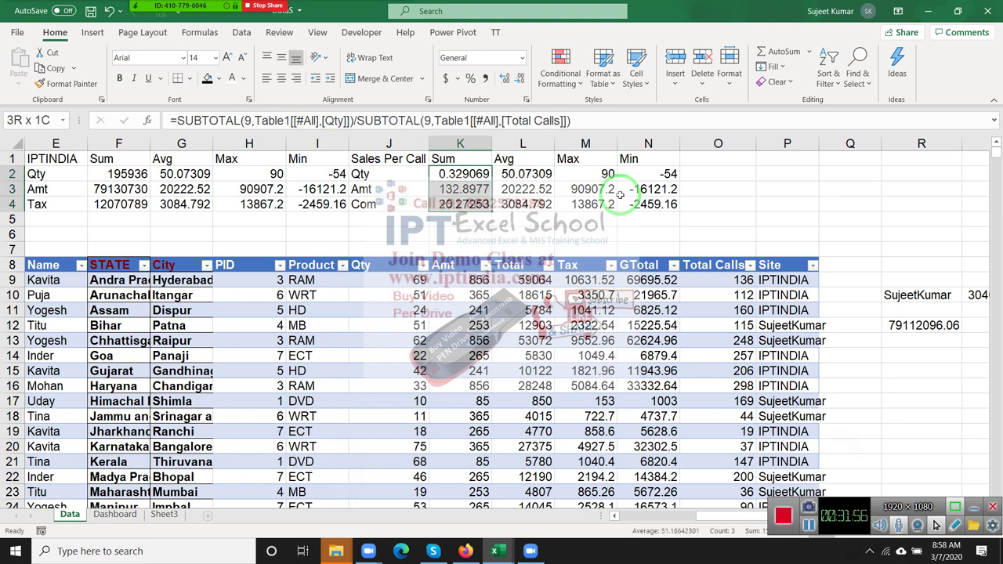
pyautogui.hotkey('shift', 'Right')
pyautogui.hotkey('shift', 'Right')
pyautogui.hotkey('shift', 'Right')
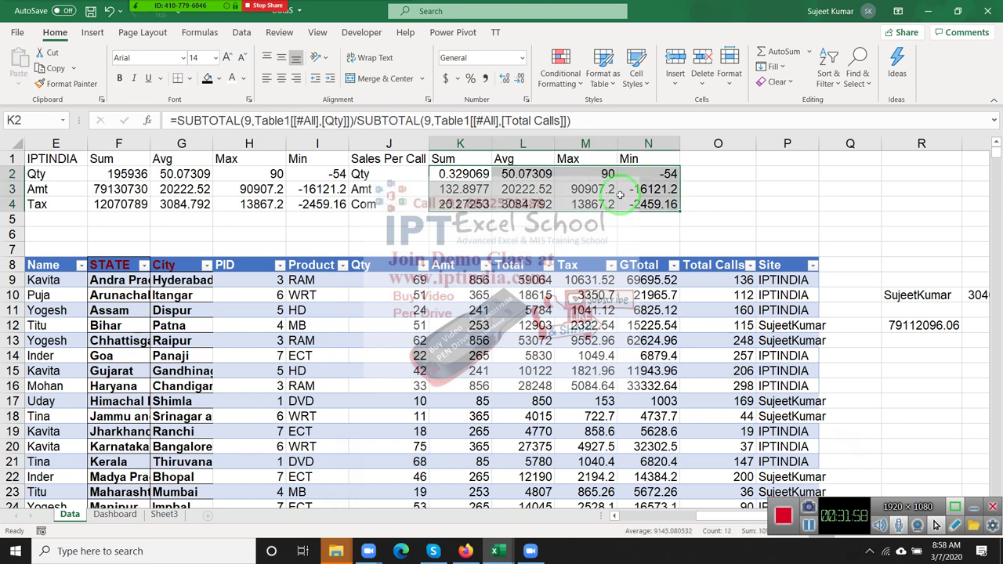
pyautogui.hotkey('ctrl', 'r')
pyautogui.press('Right')
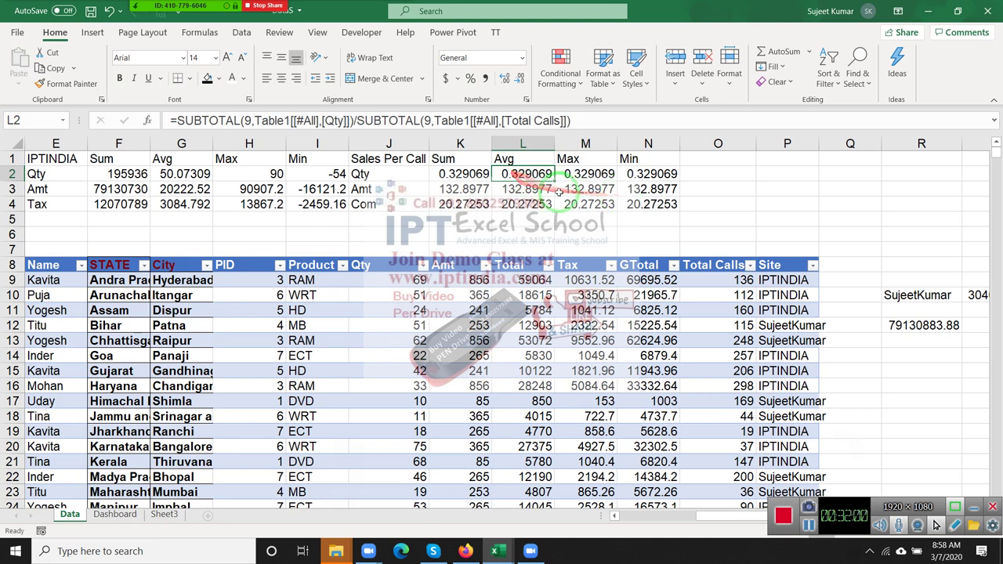
# In the Avg cells L2:L4, replace SUBTOTAL function number 9 with 1
pyautogui.hotkey('shift', 'Down')
pyautogui.hotkey('shift', 'Down')
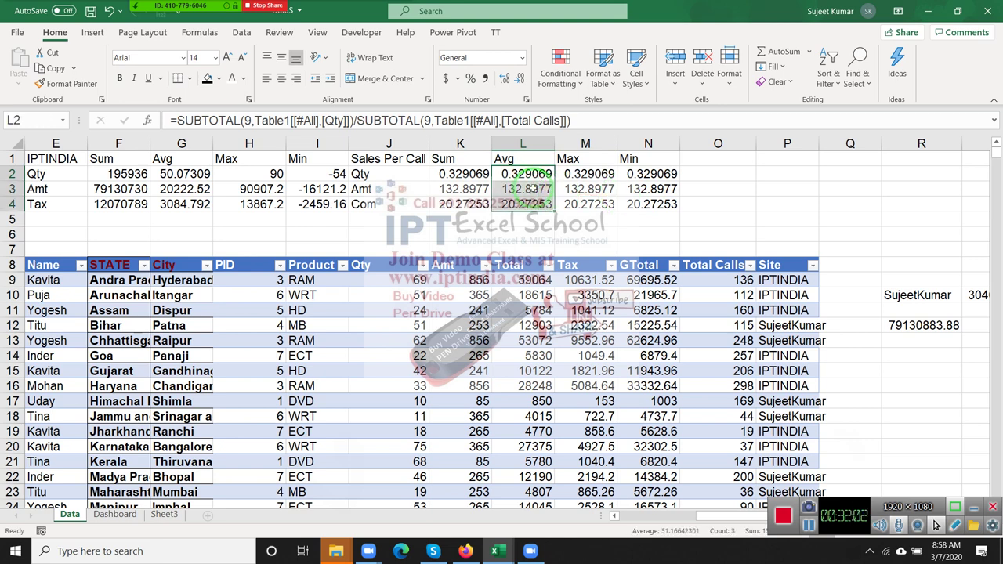
pyautogui.hotkey('ctrl', 'h')
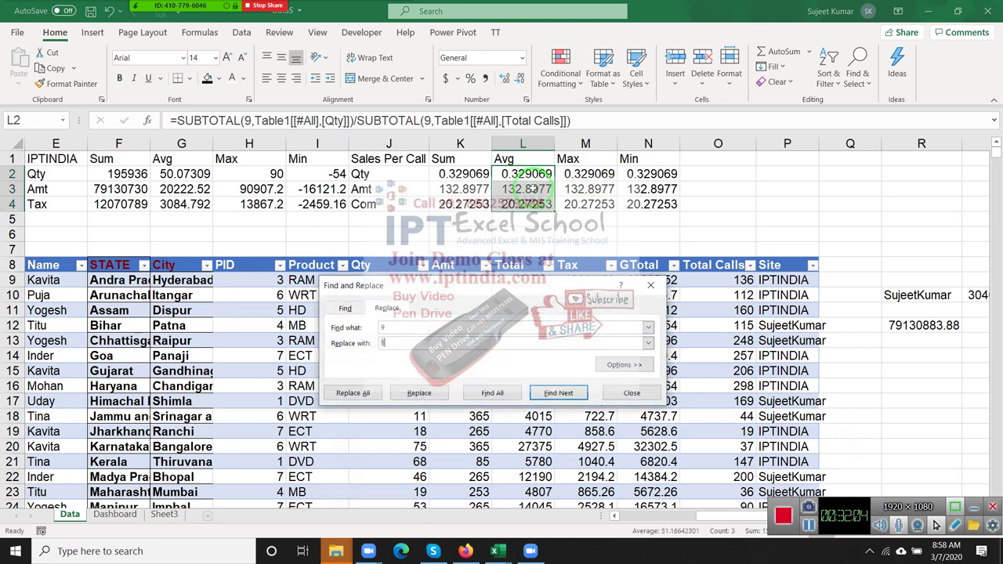
pyautogui.click(352, 392)
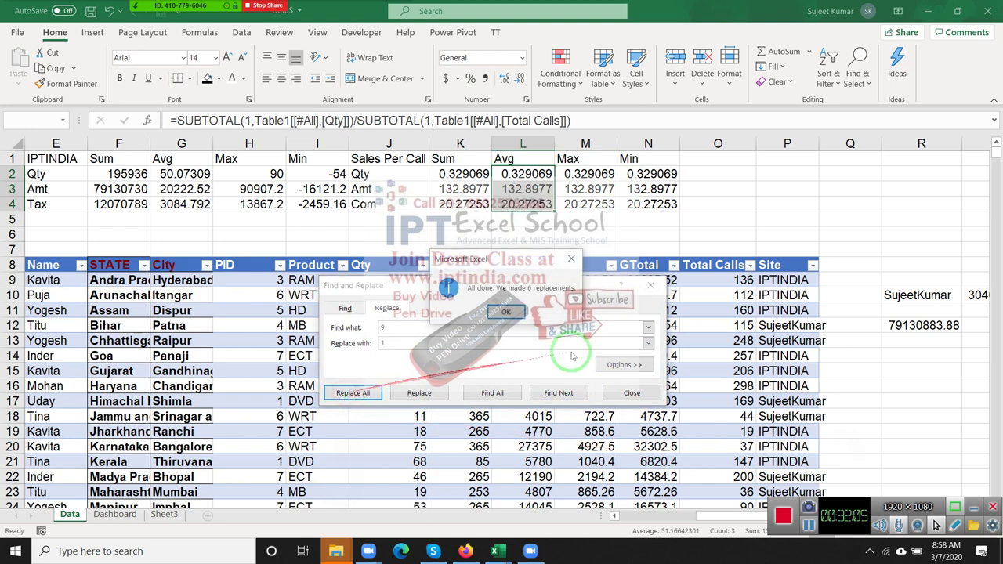
pyautogui.click(508, 314)
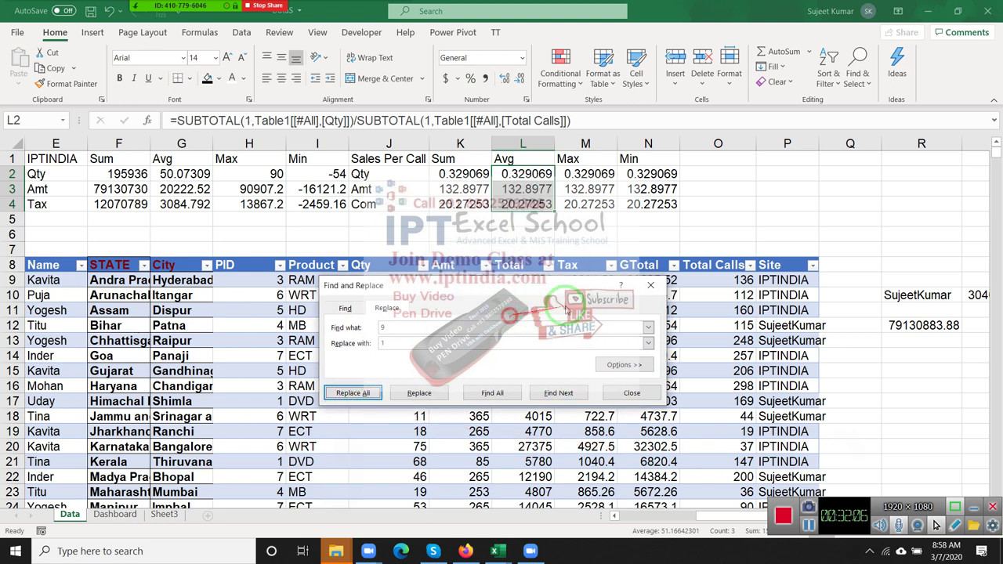
pyautogui.click(652, 287)
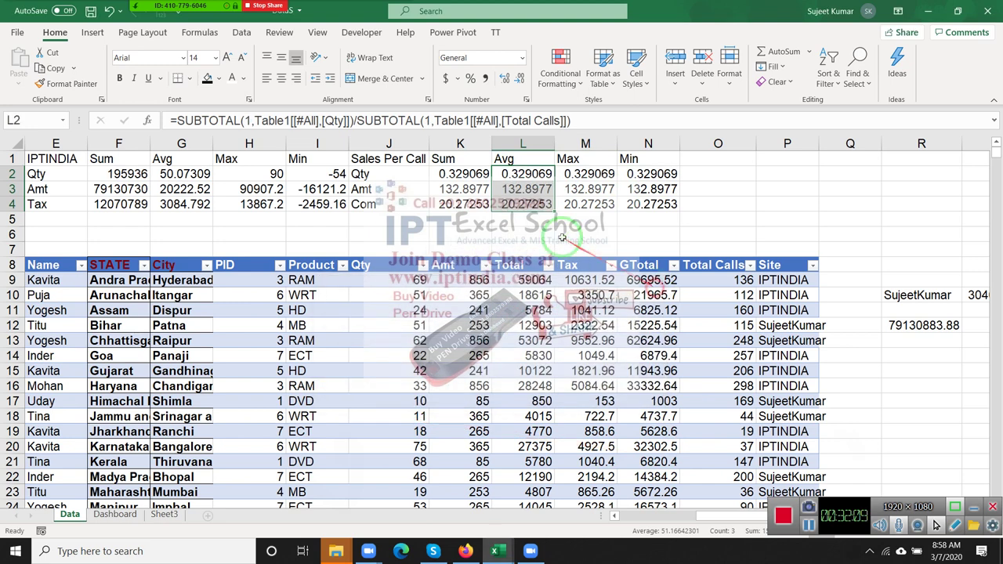
# Restore the second SUBTOTAL's function number in L2 to 9
pyautogui.click(431, 122)
pyautogui.press('BackSpace')
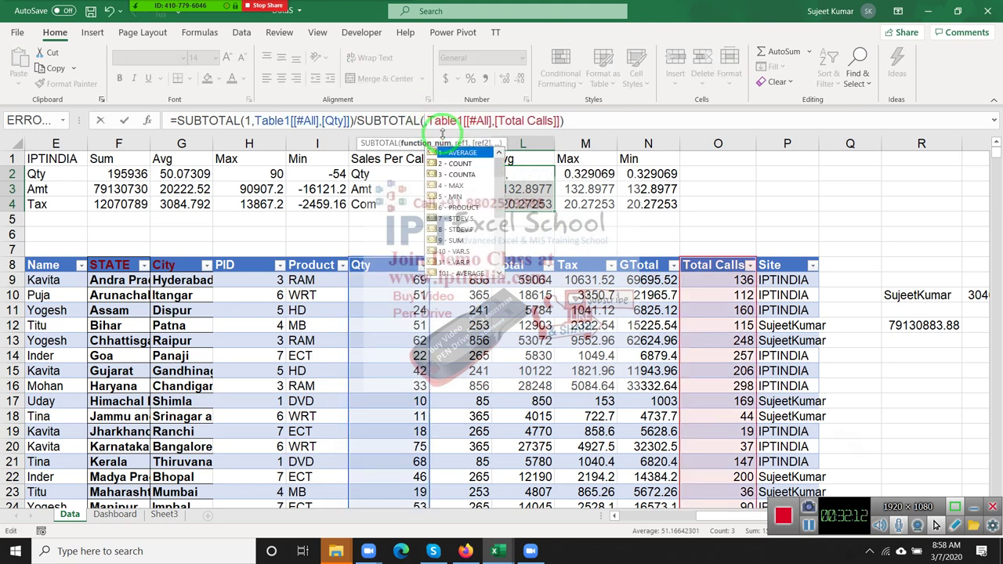
pyautogui.write('9')
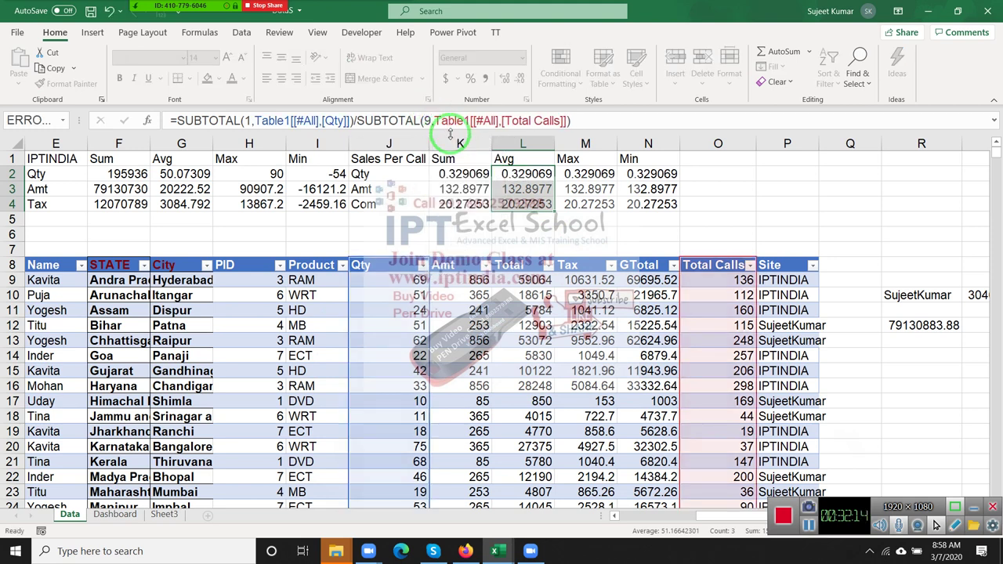
pyautogui.hotkey('ctrl', 'Return')
# Check the Max formula in H2, then select Max cells M2:M4 for replacing
pyautogui.moveTo(587, 173); pyautogui.dragTo(586, 197)
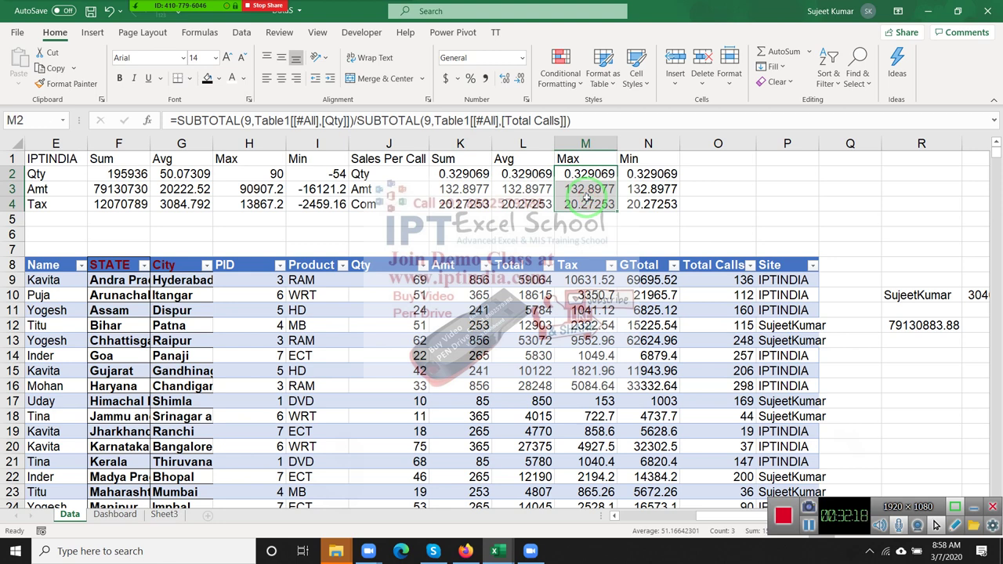
pyautogui.hotkey('ctrl', 'h')
pyautogui.press('Escape')
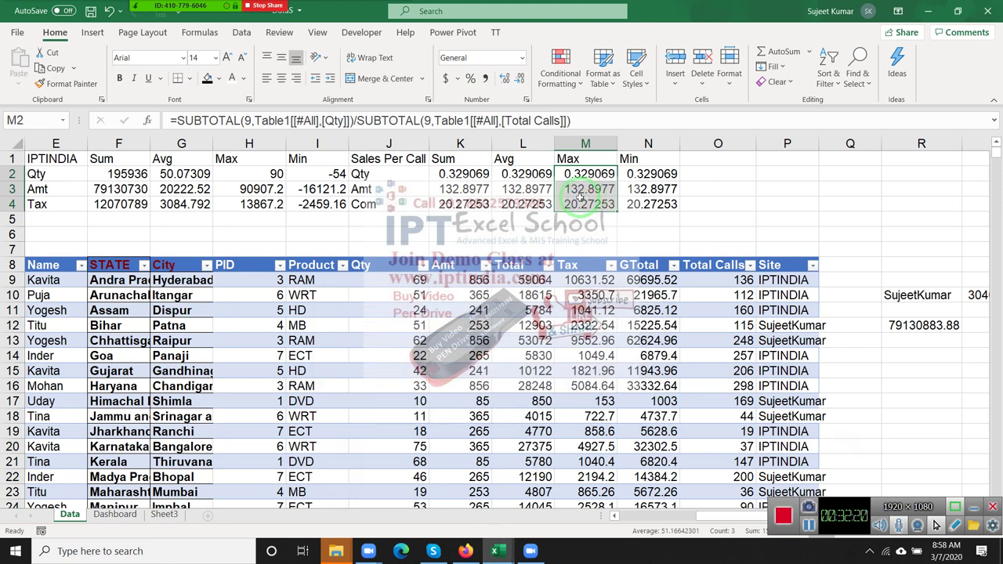
pyautogui.click(243, 175)
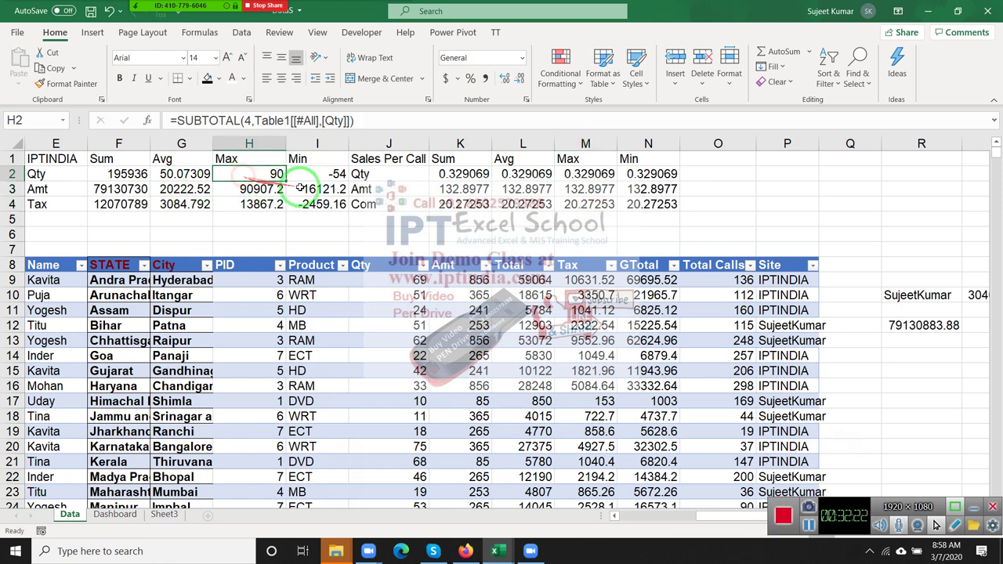
pyautogui.click(576, 174)
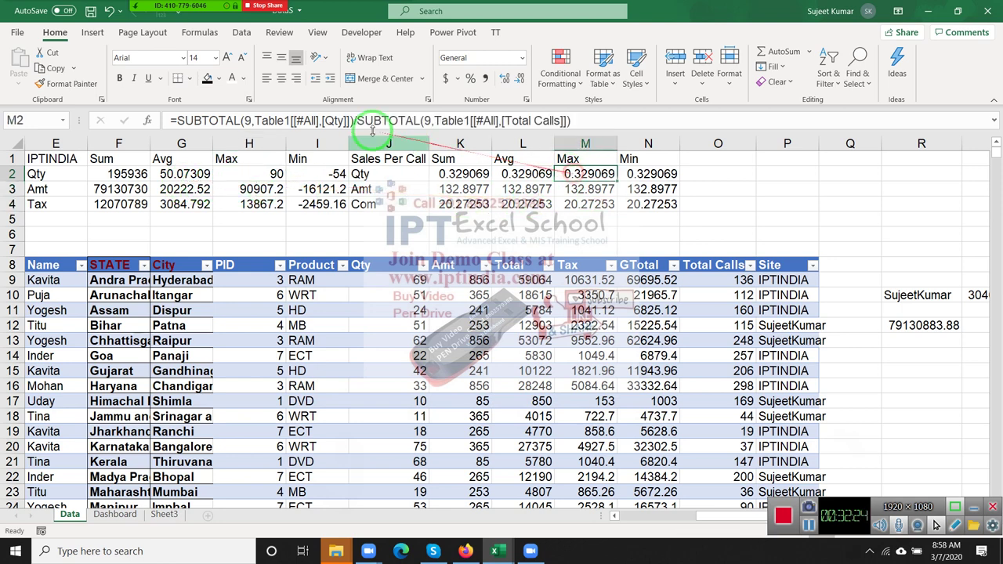
pyautogui.moveTo(586, 174); pyautogui.dragTo(586, 204)
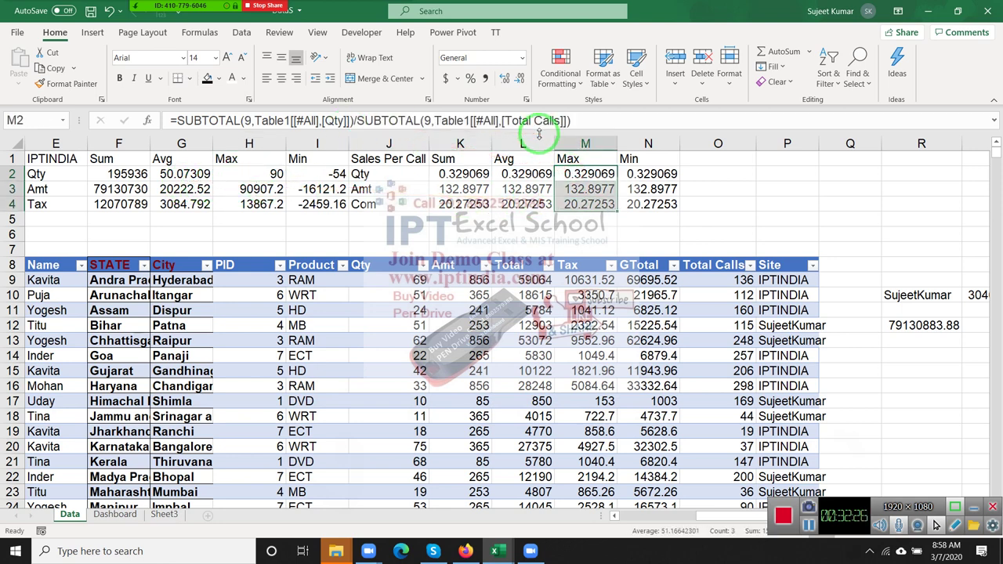
pyautogui.hotkey('ctrl', 'h')
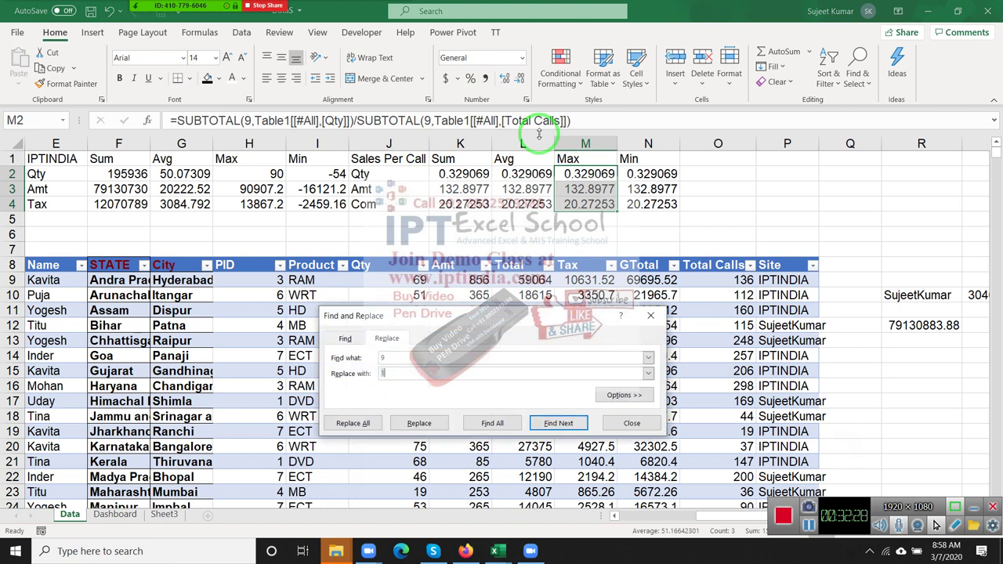
# In the Max cells M2:M4, replace SUBTOTAL function number 9 with 4
pyautogui.hotkey('ctrl', 'f')
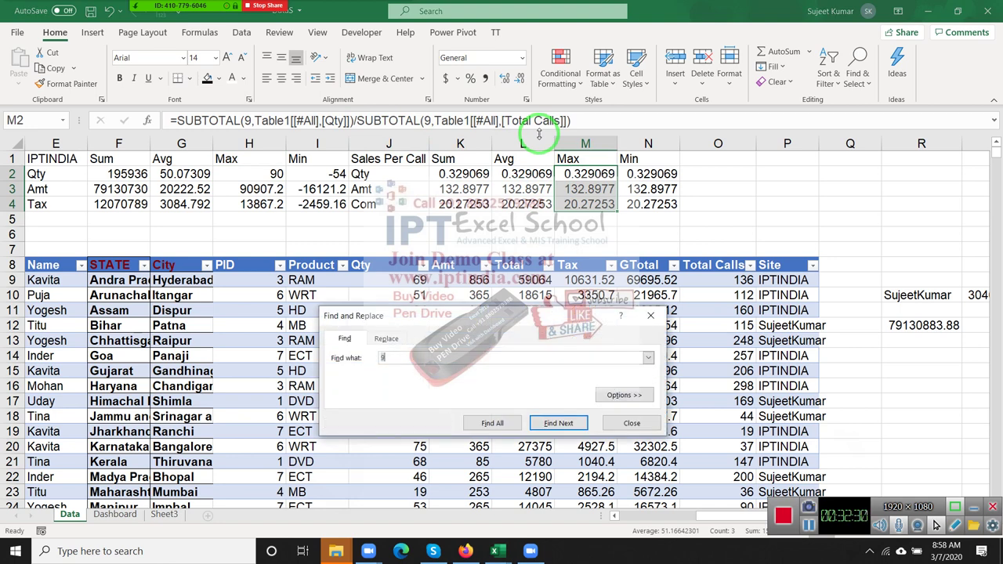
pyautogui.click(386, 339)
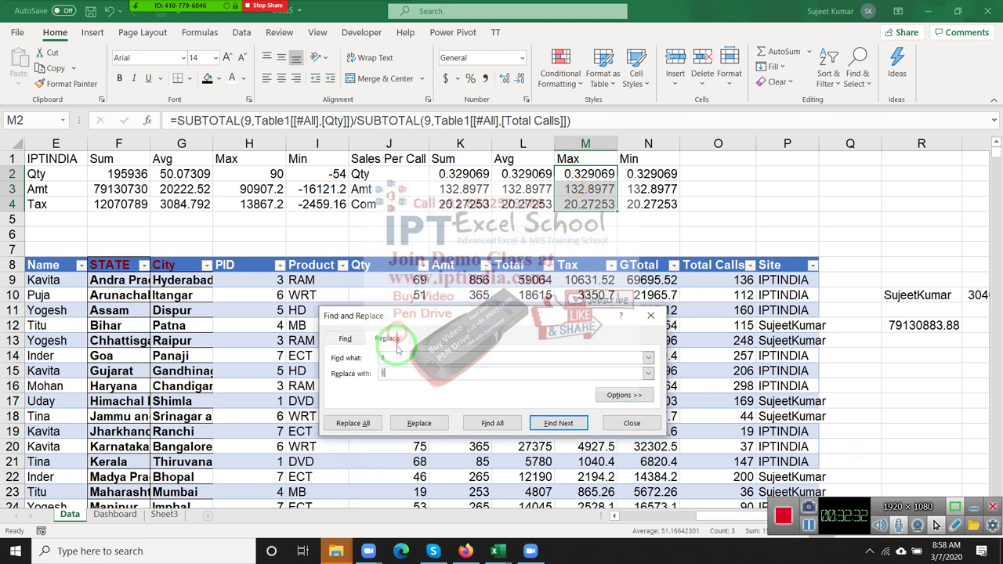
pyautogui.click(353, 423)
pyautogui.click(521, 313)
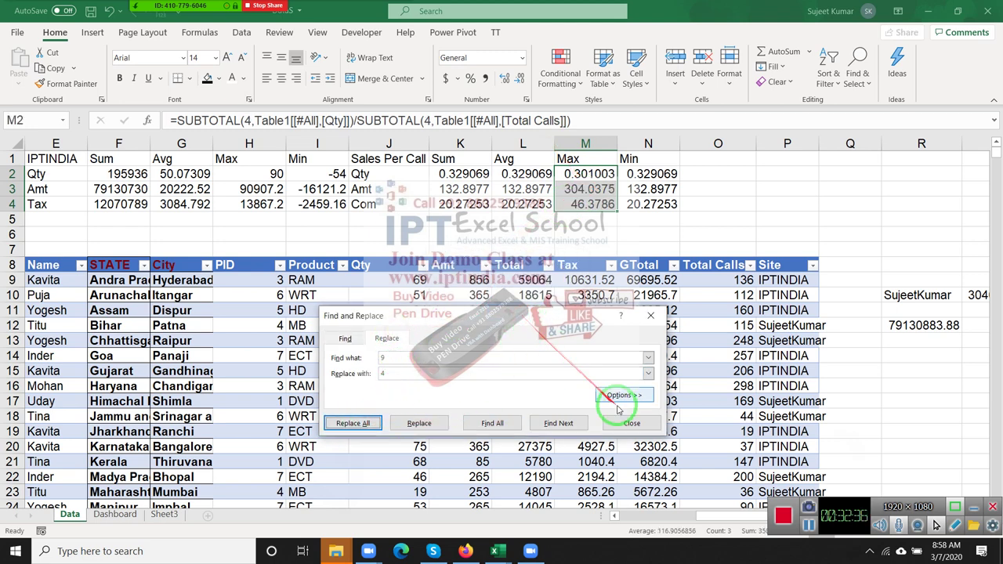
pyautogui.click(632, 422)
# In the Min cells N2:N4, replace SUBTOTAL function number 9 with 5
pyautogui.click(651, 174)
pyautogui.moveTo(651, 174); pyautogui.dragTo(650, 202)
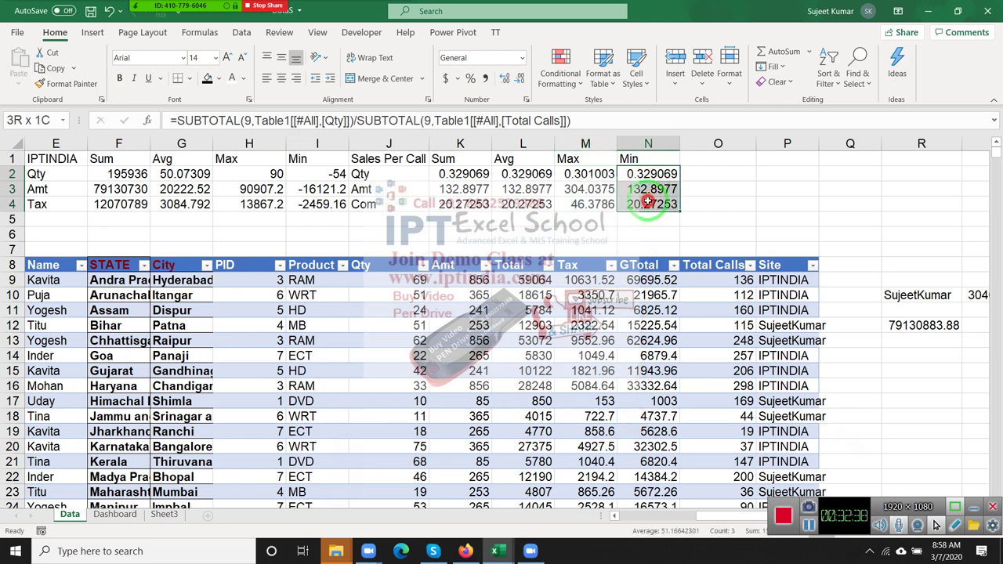
pyautogui.hotkey('ctrl', 'h')
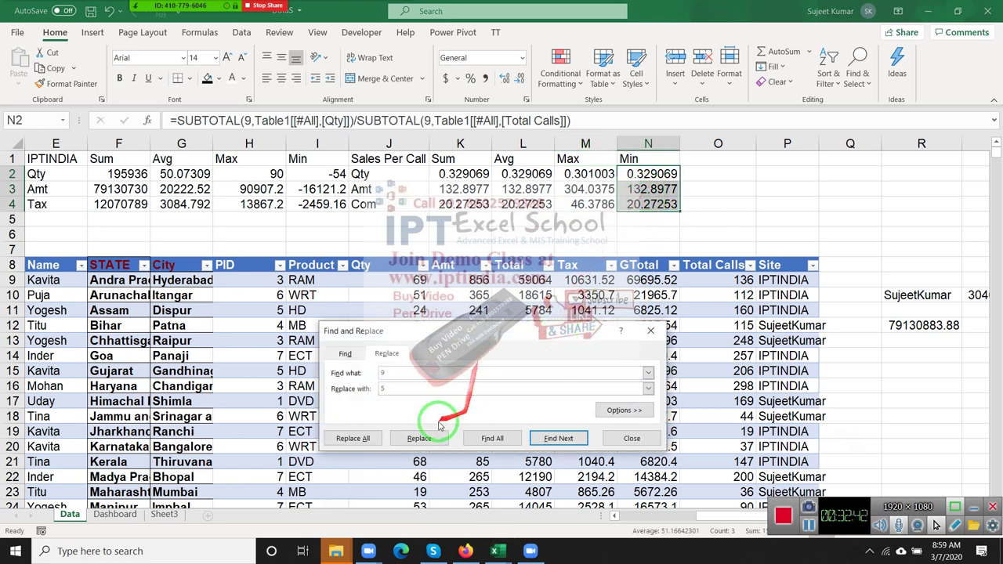
pyautogui.click(353, 438)
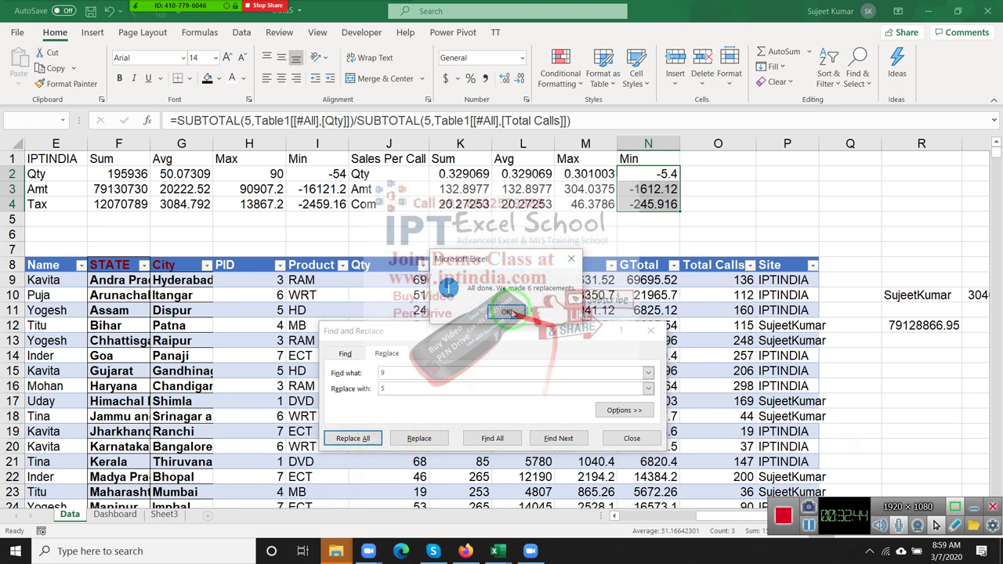
pyautogui.press('Return')
pyautogui.click(653, 333)
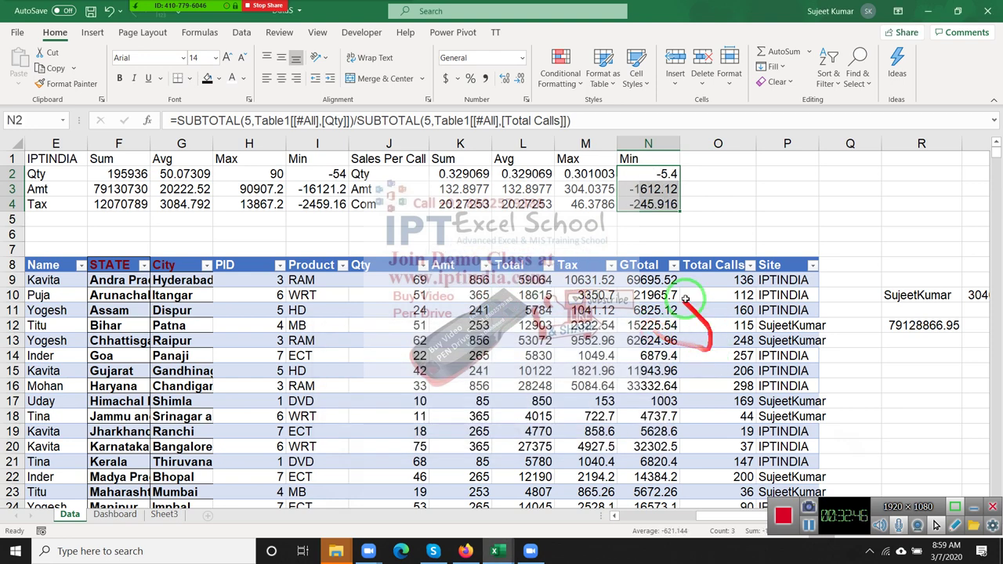
pyautogui.click(582, 233)
pyautogui.click(460, 250)
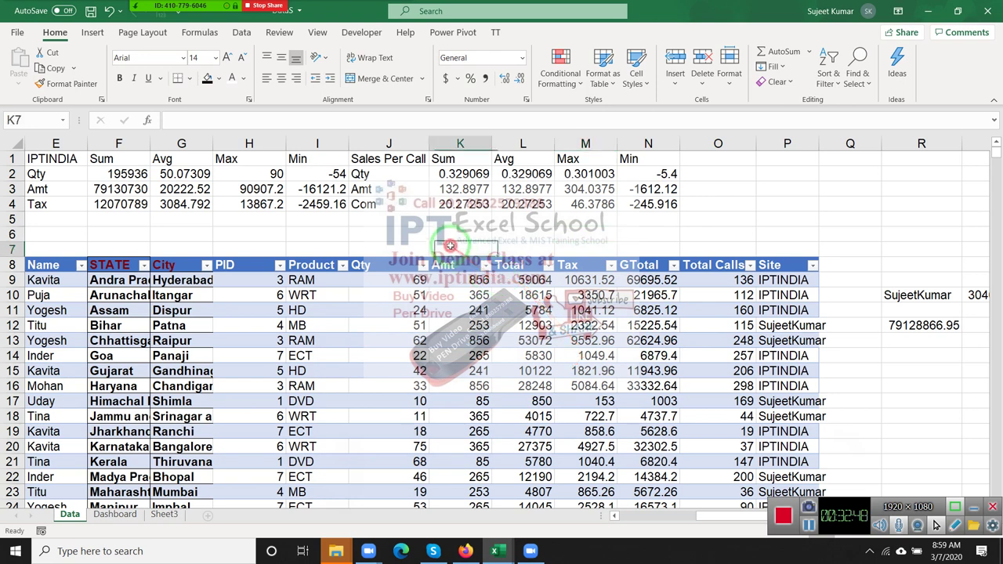
# Link the Dashboard's Total Qty cell E7 to the Data sheet's Qty sum in F2
pyautogui.click(106, 519)
pyautogui.click(218, 239)
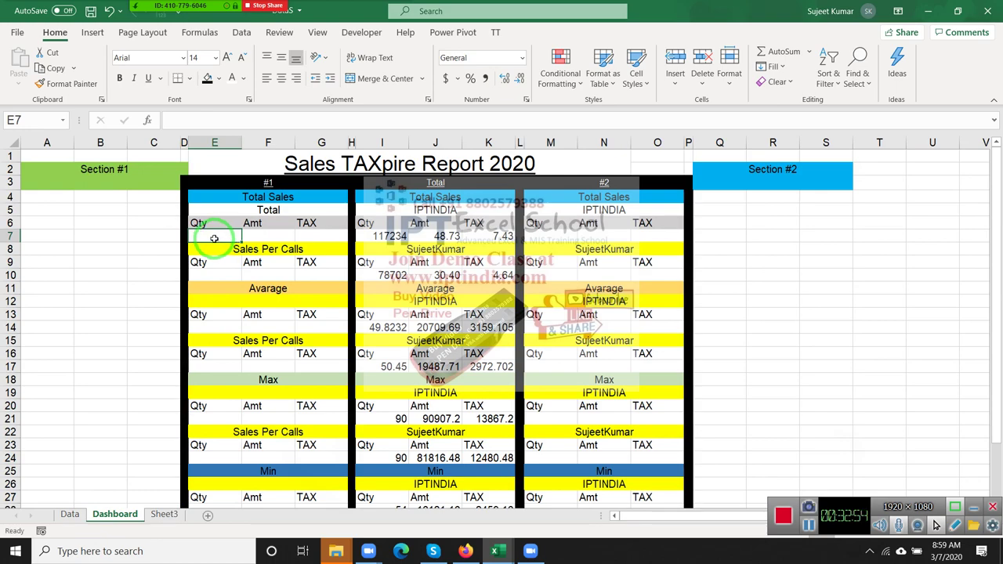
pyautogui.write('=')
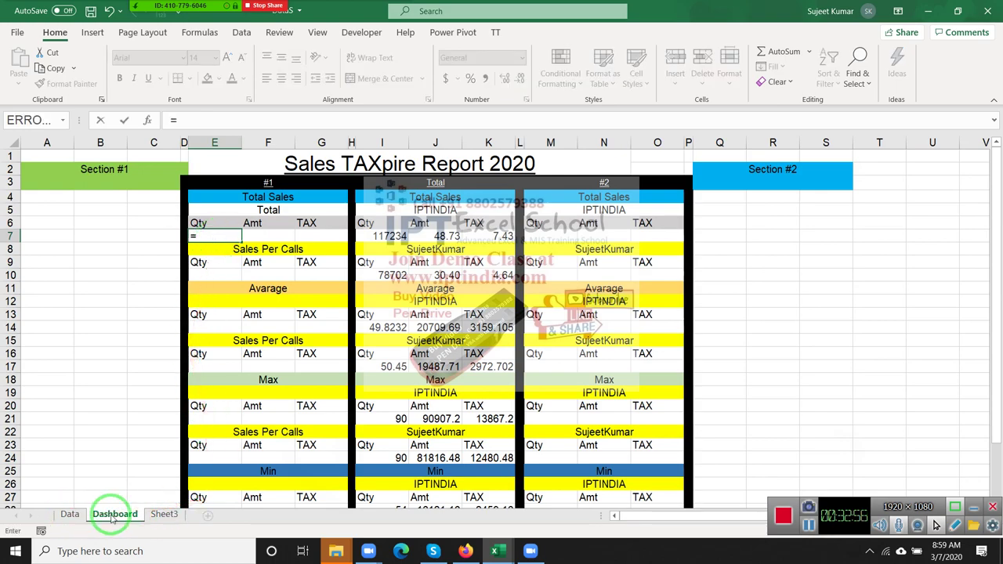
pyautogui.click(70, 514)
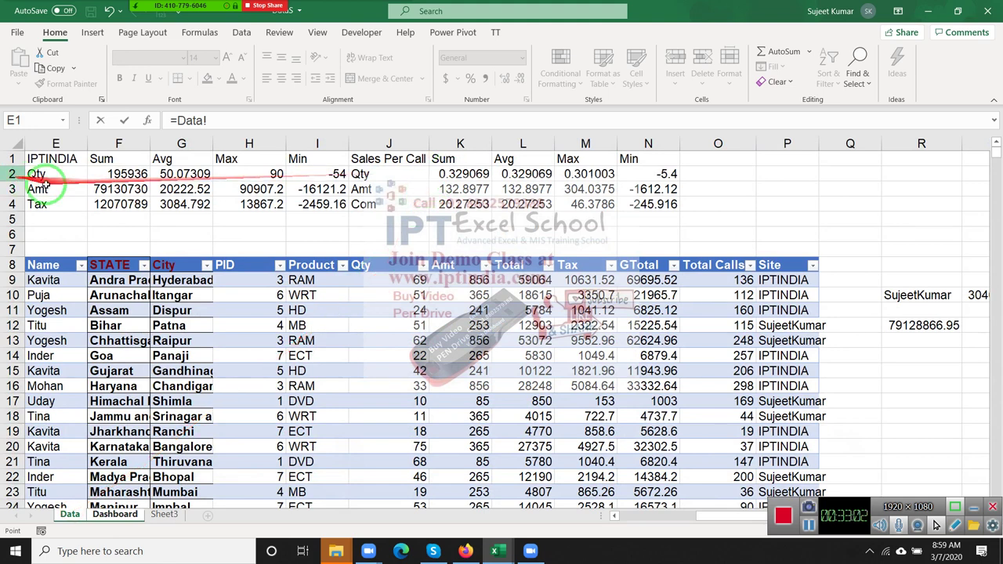
pyautogui.click(107, 174)
pyautogui.press('Return')
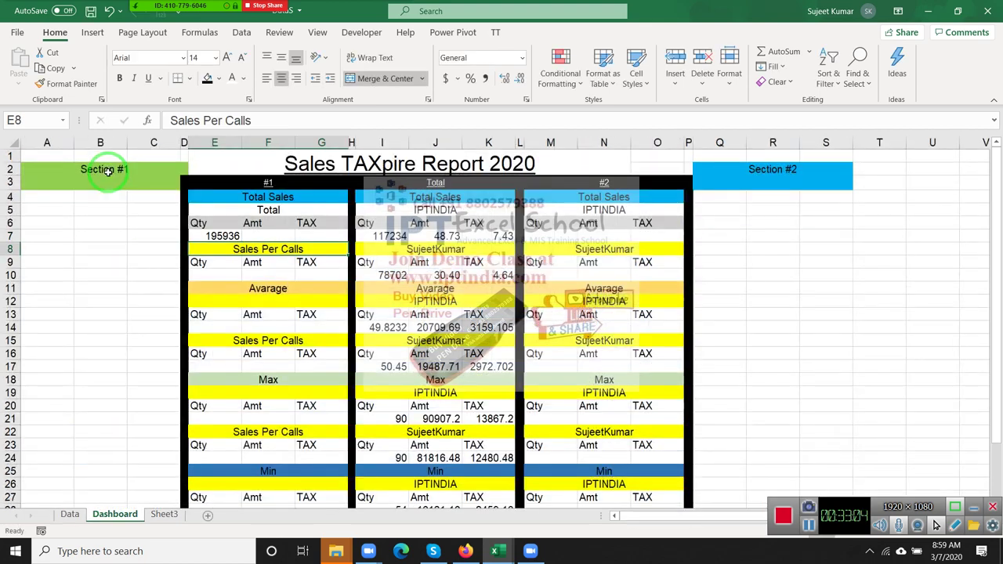
# Link Total Amt F7 to Data F3 and Total TAX G7 to Data F4
pyautogui.click(266, 235)
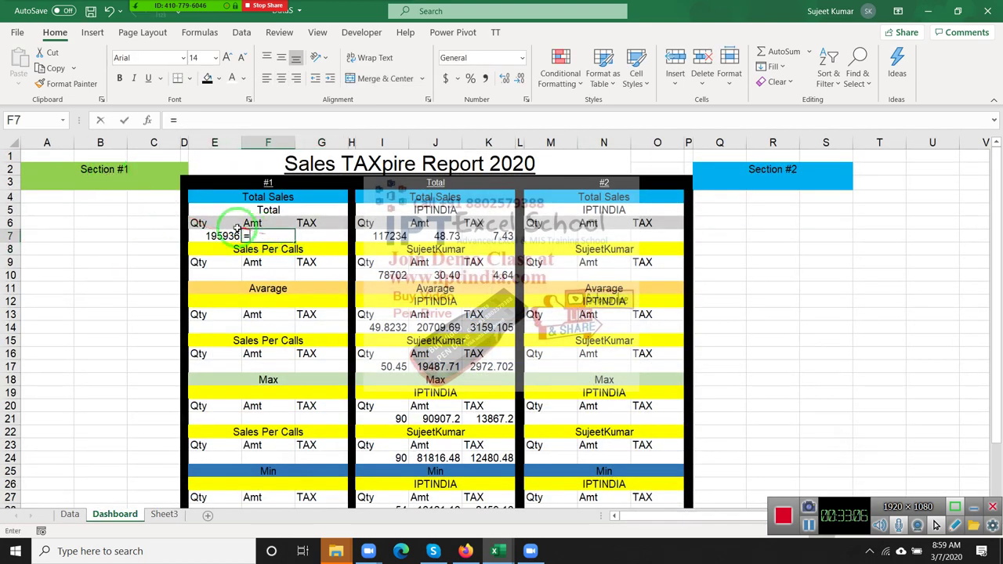
pyautogui.write('=')
pyautogui.click(70, 514)
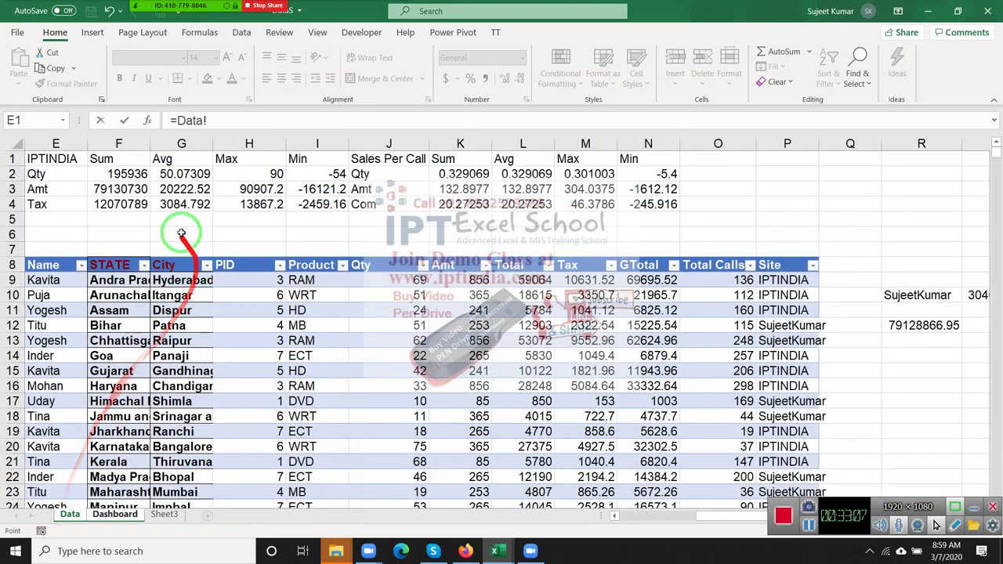
pyautogui.click(136, 189)
pyautogui.press('Return')
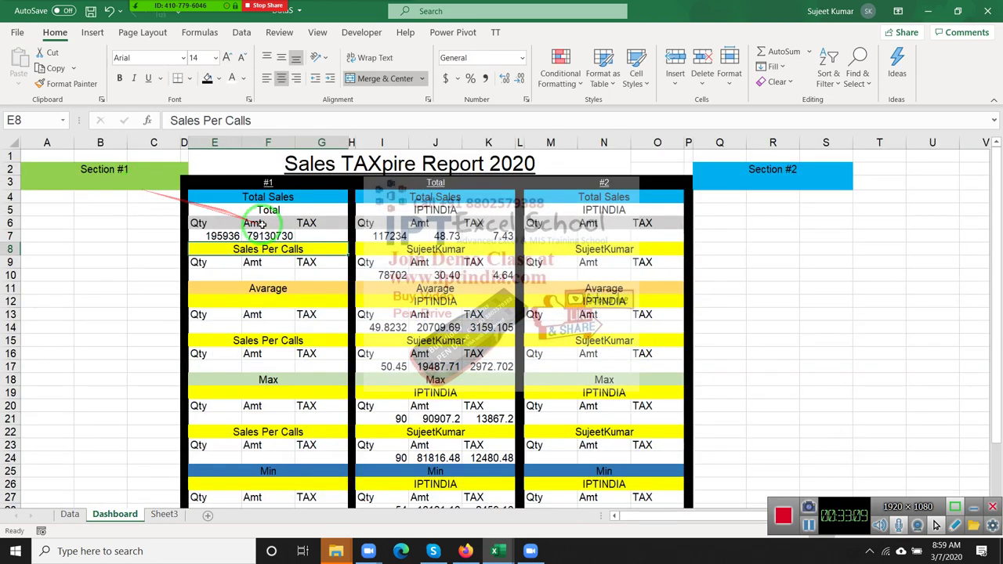
pyautogui.click(333, 236)
pyautogui.write('=')
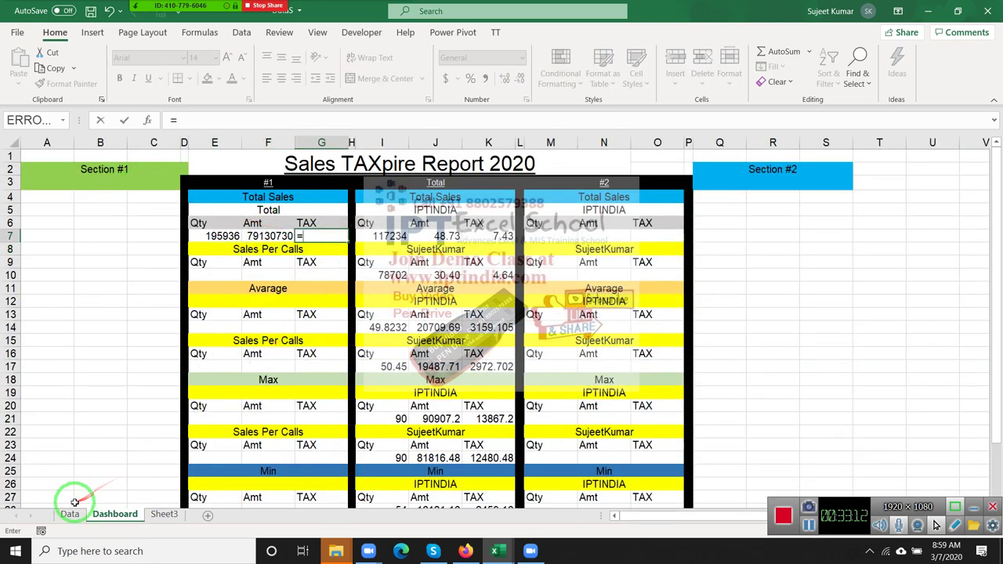
pyautogui.click(69, 514)
pyautogui.click(116, 205)
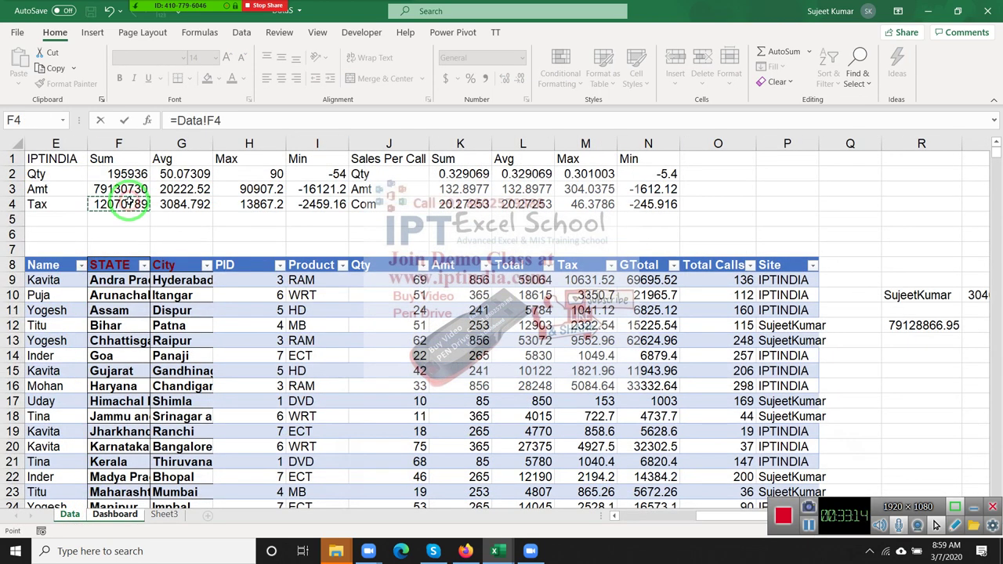
pyautogui.press('Return')
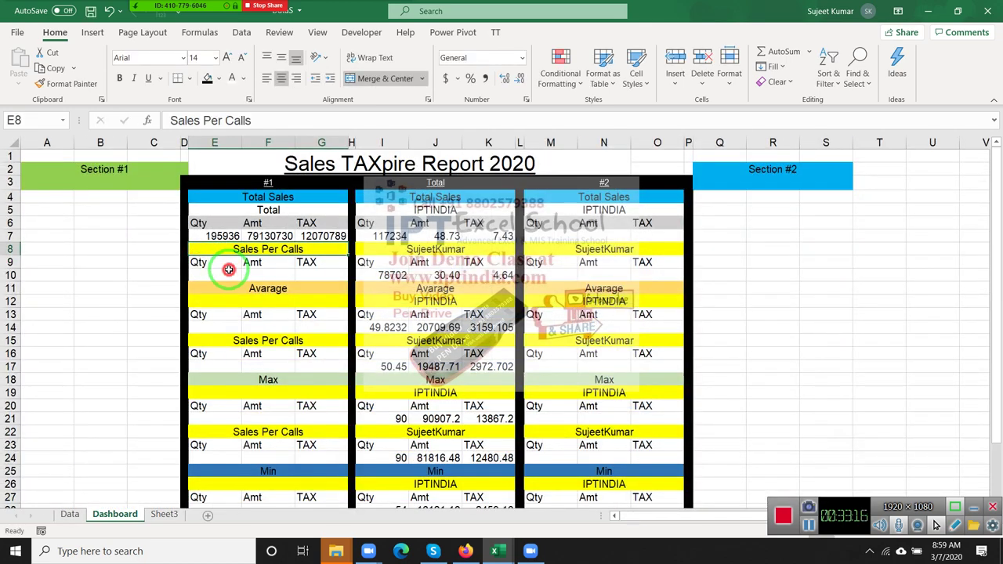
# Link Sales Per Calls cells E10:G10 to the Data sheet's K2, K3 and K4
pyautogui.click(224, 274)
pyautogui.write('=')
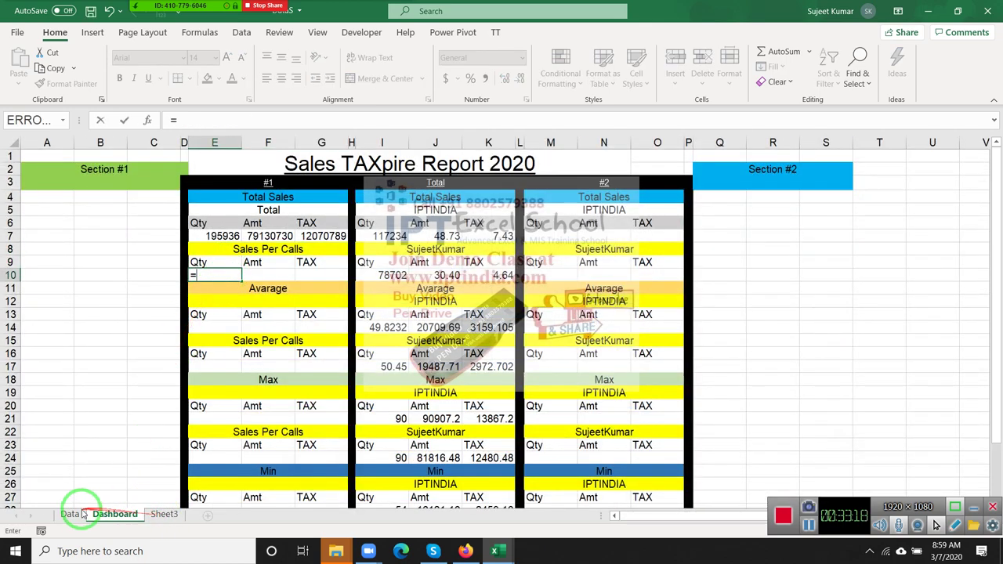
pyautogui.click(69, 514)
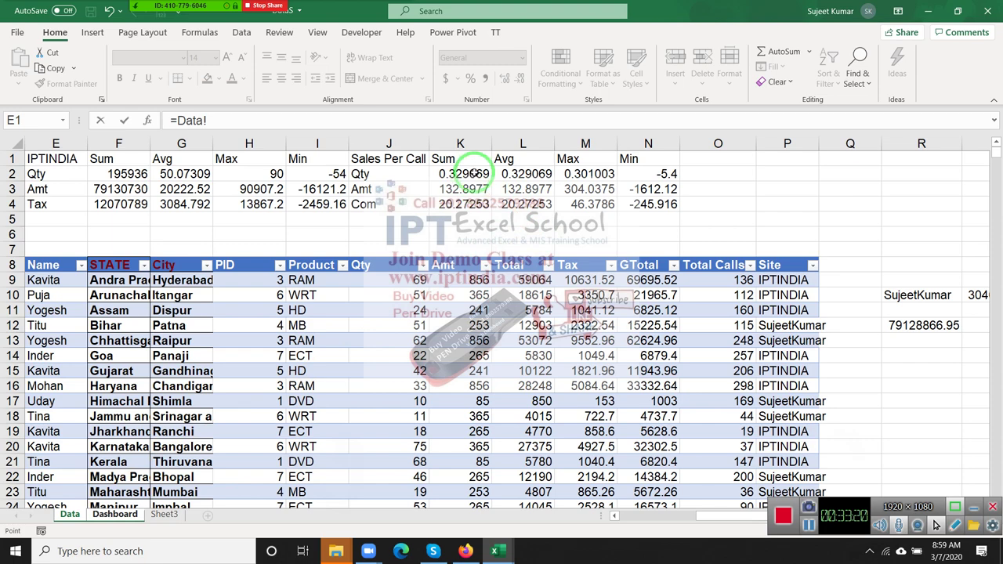
pyautogui.press('Return')
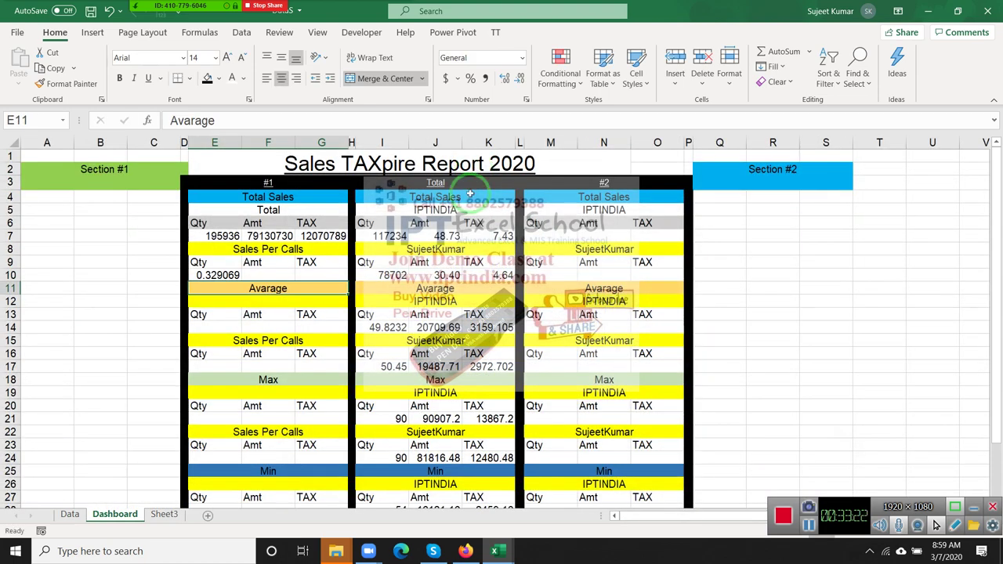
pyautogui.click(266, 275)
pyautogui.write('=')
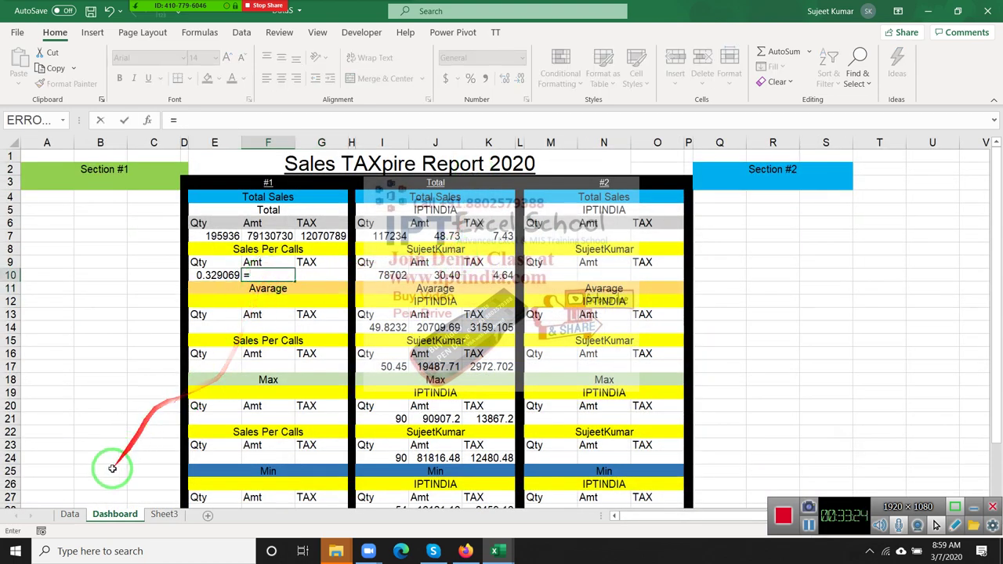
pyautogui.click(70, 514)
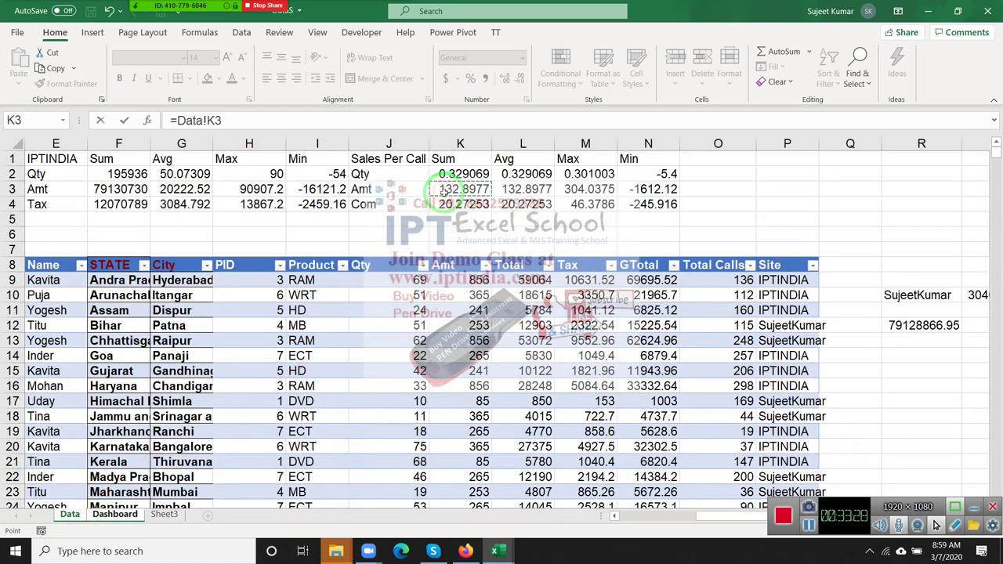
pyautogui.press('Return')
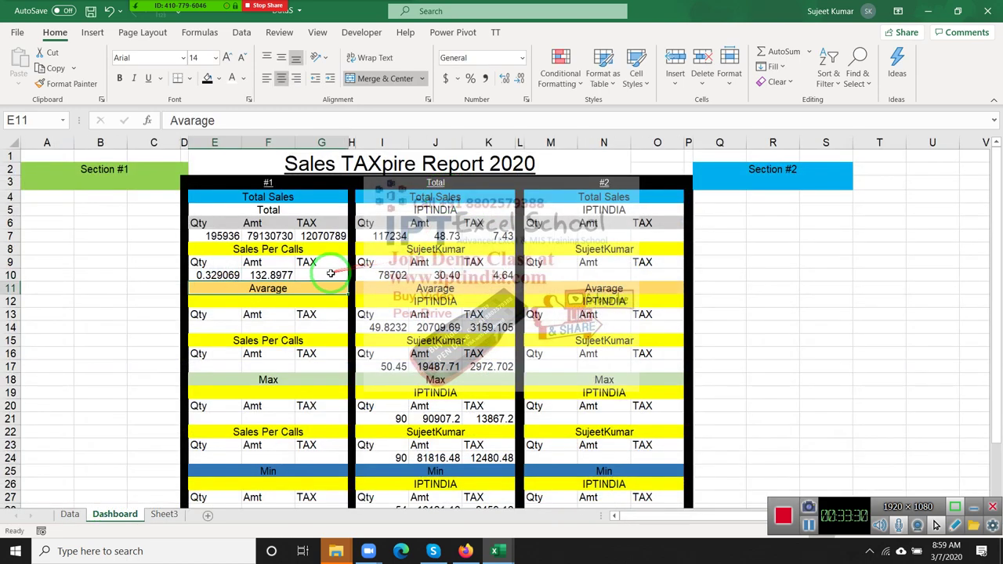
pyautogui.click(326, 274)
pyautogui.write('=')
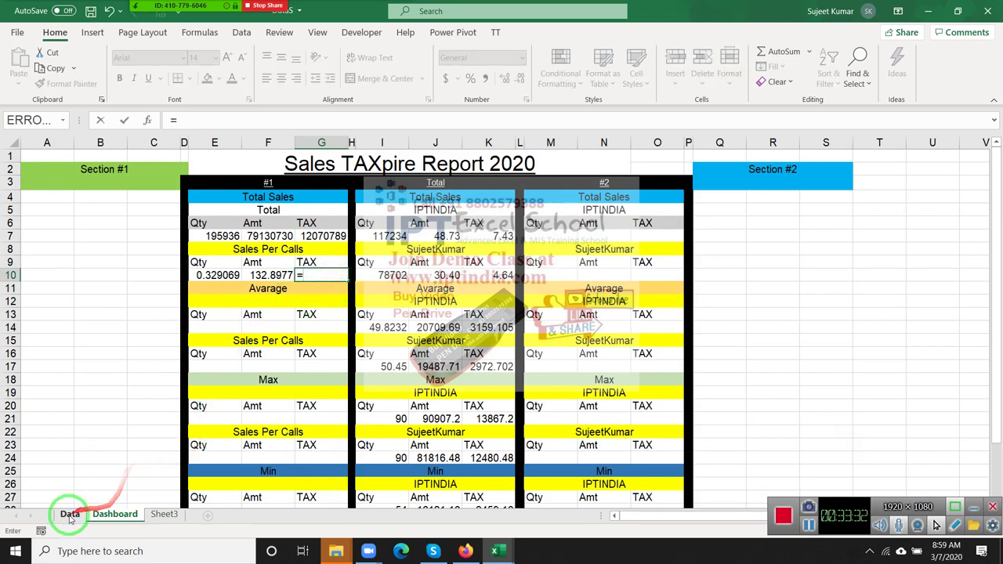
pyautogui.click(69, 514)
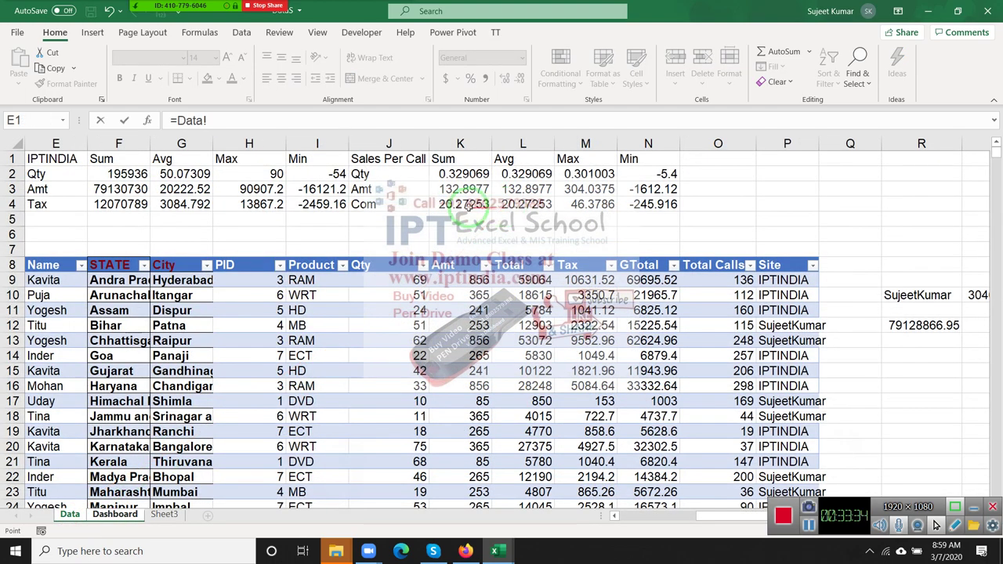
pyautogui.press('Return')
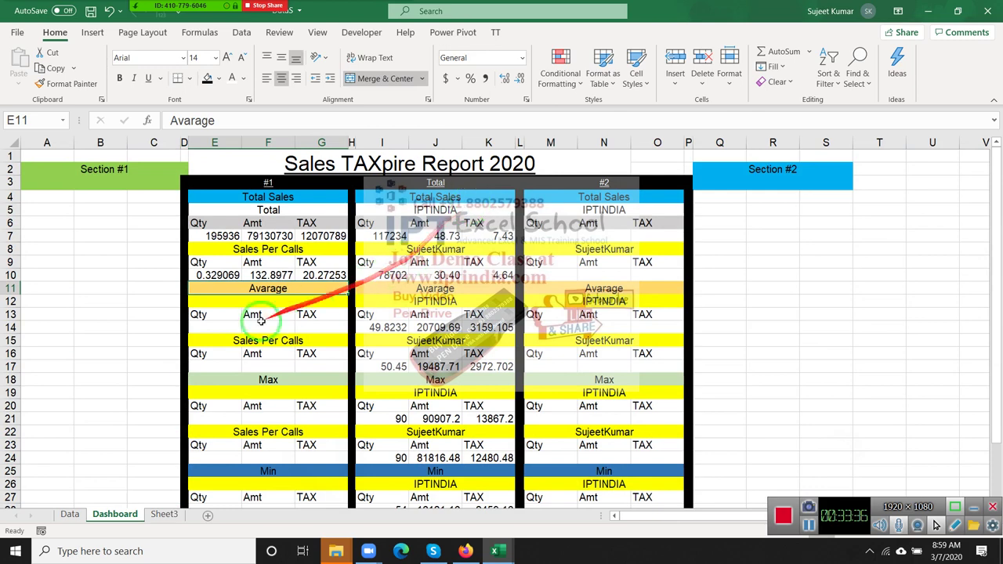
# Select E14, then inspect the Data sheet's K4 and L2 formulas
pyautogui.click(237, 328)
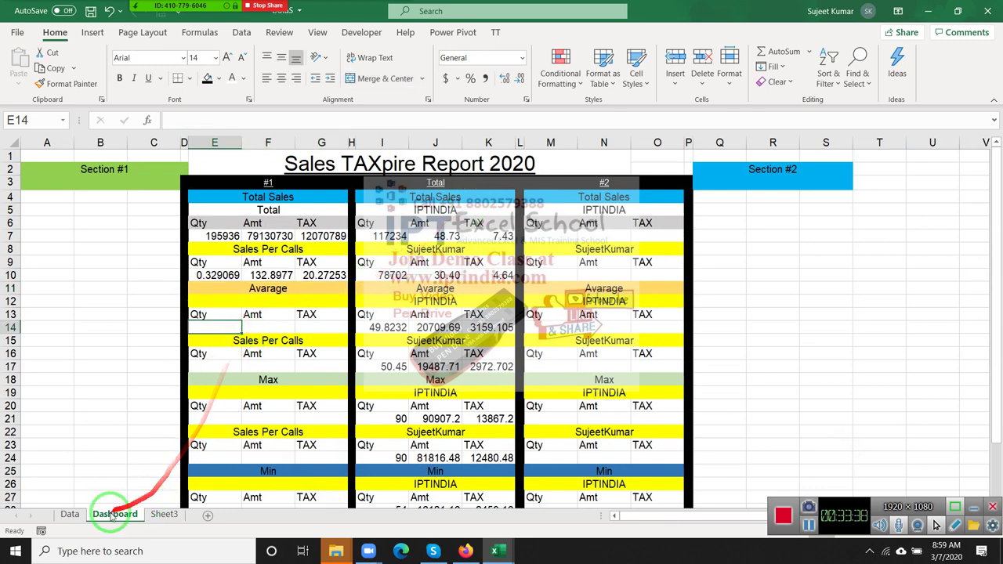
pyautogui.click(70, 514)
pyautogui.click(464, 204)
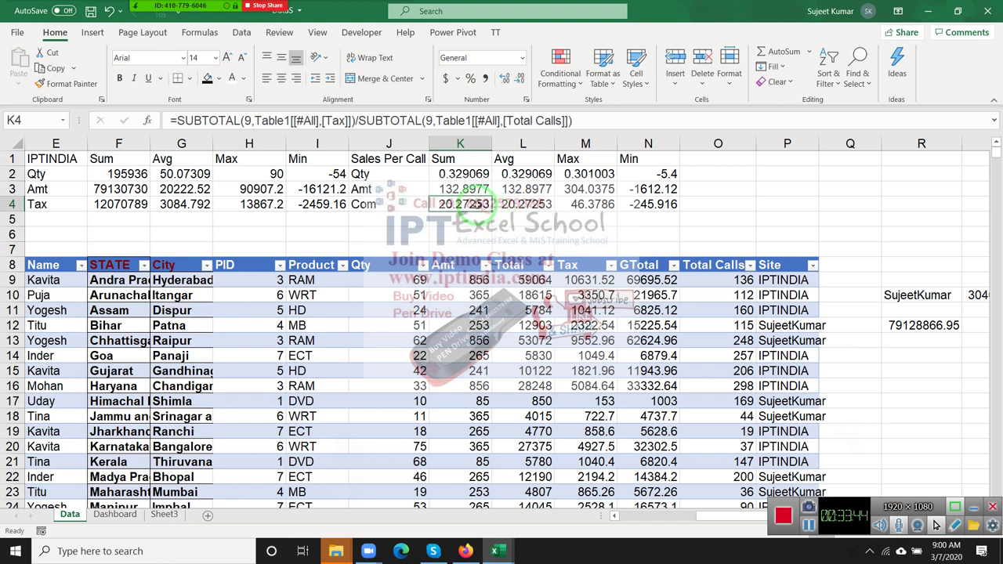
pyautogui.click(521, 173)
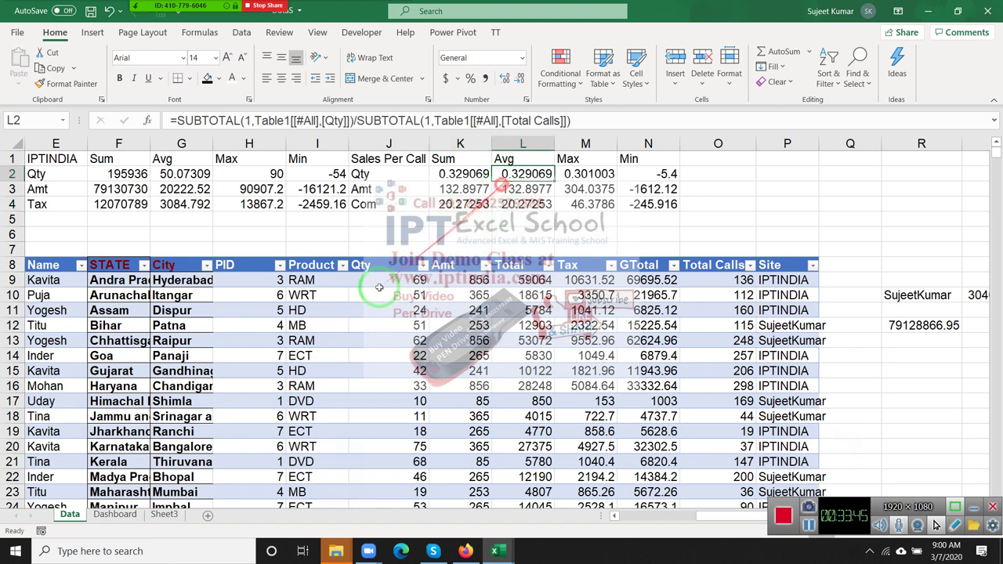
# Link Average Qty, Amt and TAX (E14:G14) to Data G2, F3 and G4, showing 50.07309, 79130730, 3084.792
pyautogui.click(115, 514)
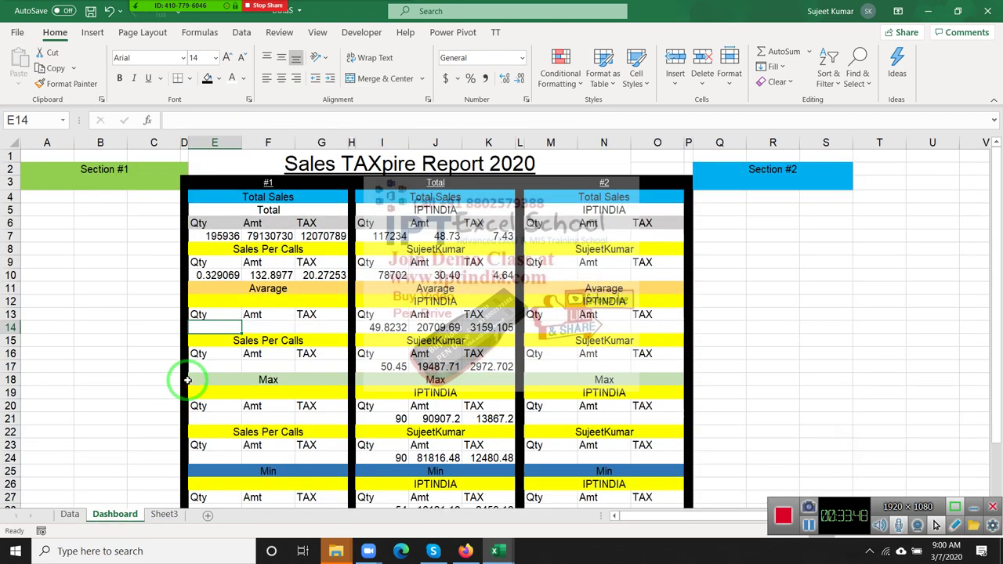
pyautogui.write('=')
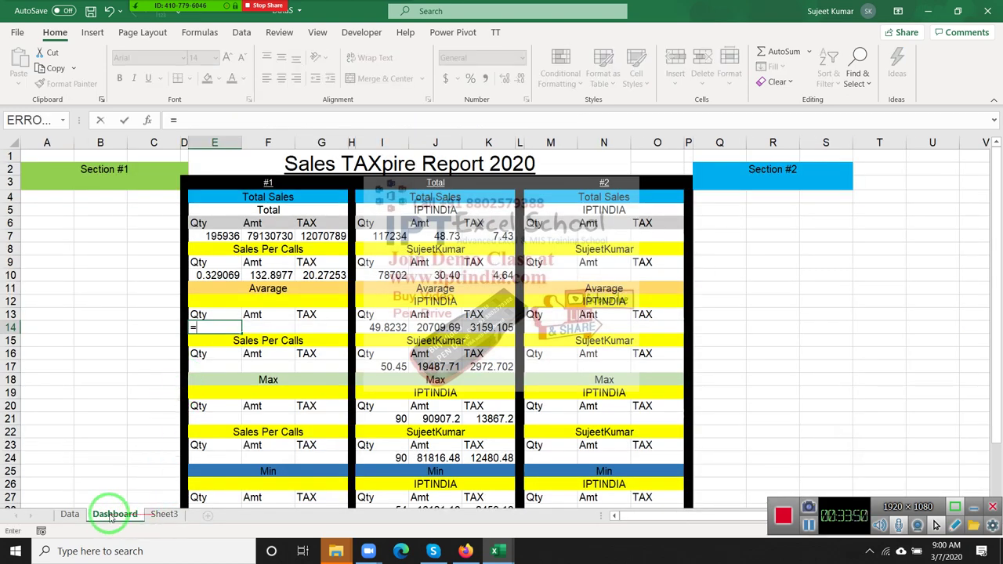
pyautogui.click(70, 514)
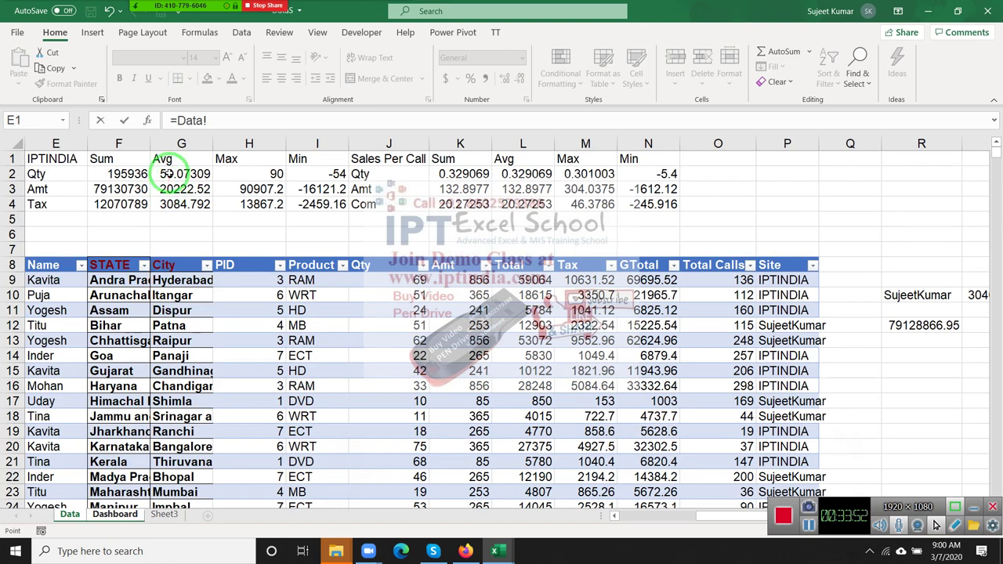
pyautogui.press('Return')
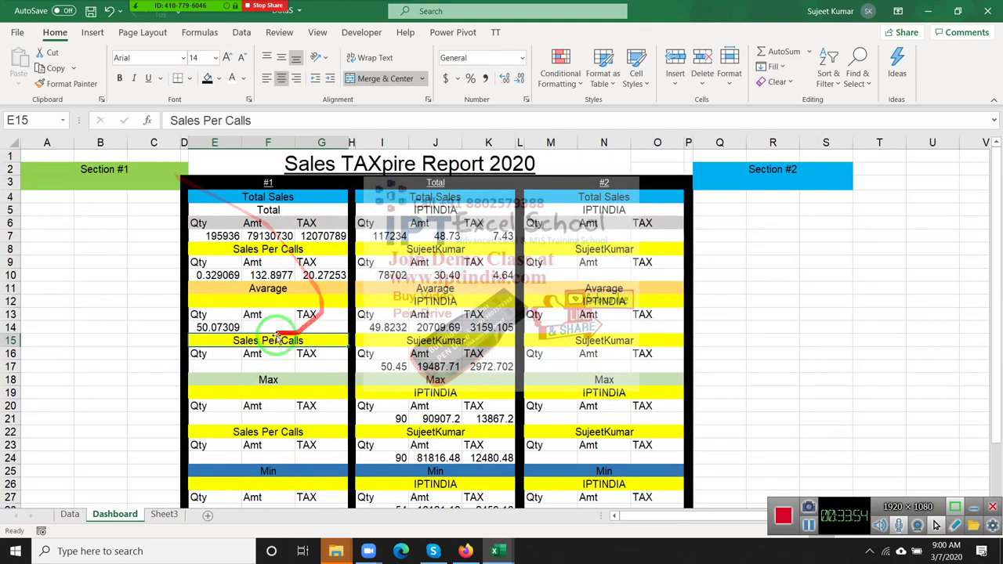
pyautogui.click(267, 326)
pyautogui.write('=')
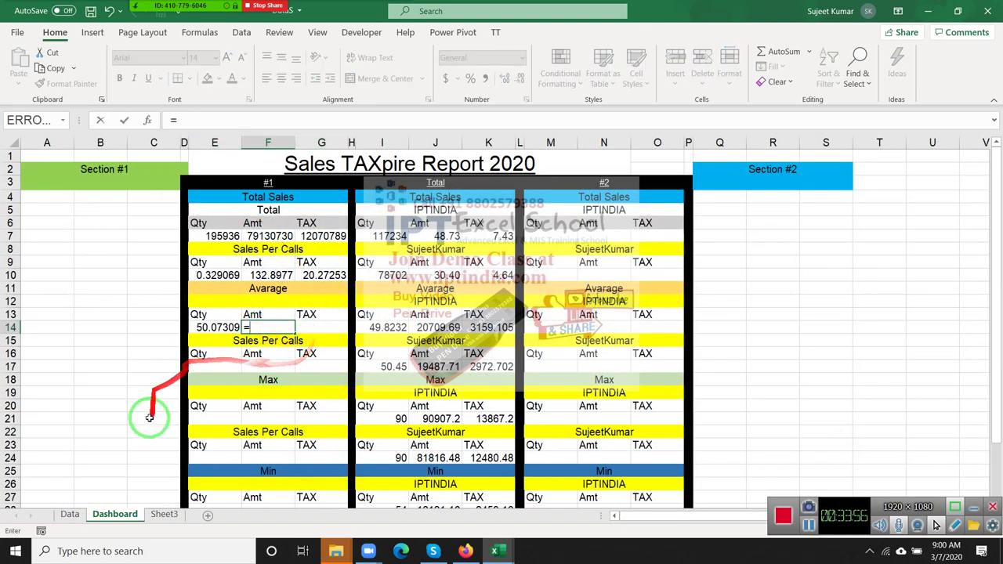
pyautogui.click(70, 514)
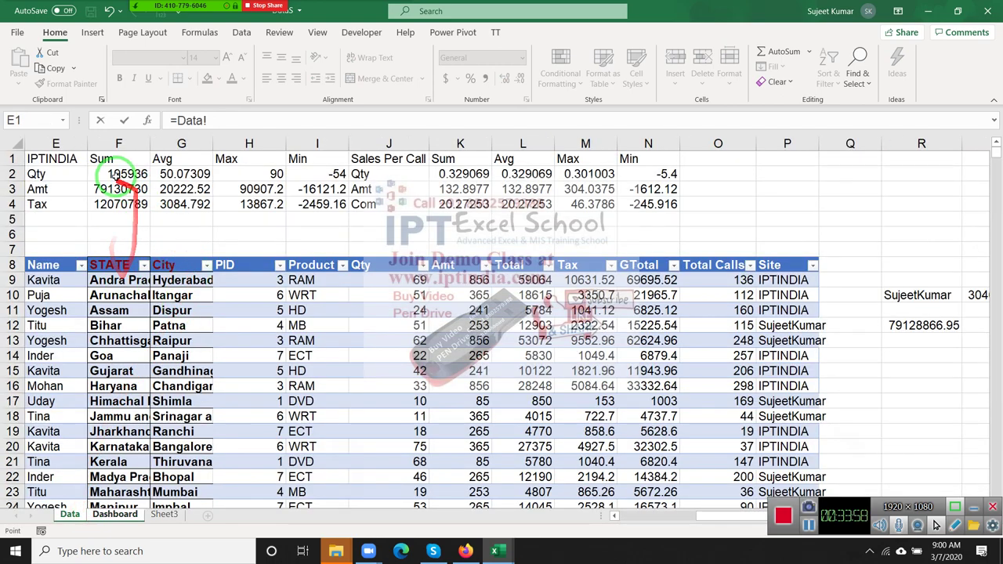
pyautogui.press('Return')
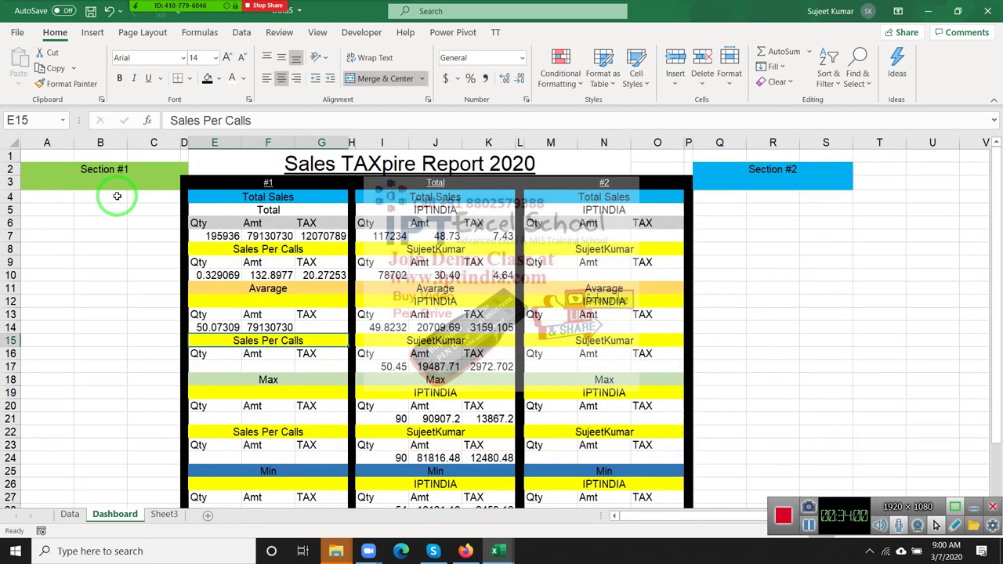
pyautogui.press('Up')
pyautogui.press('Right')
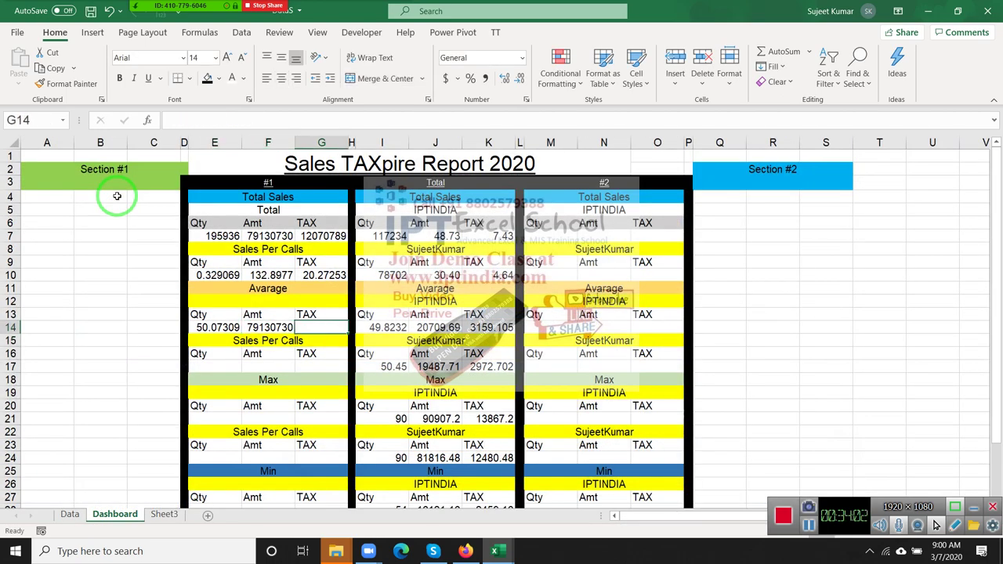
pyautogui.write('=')
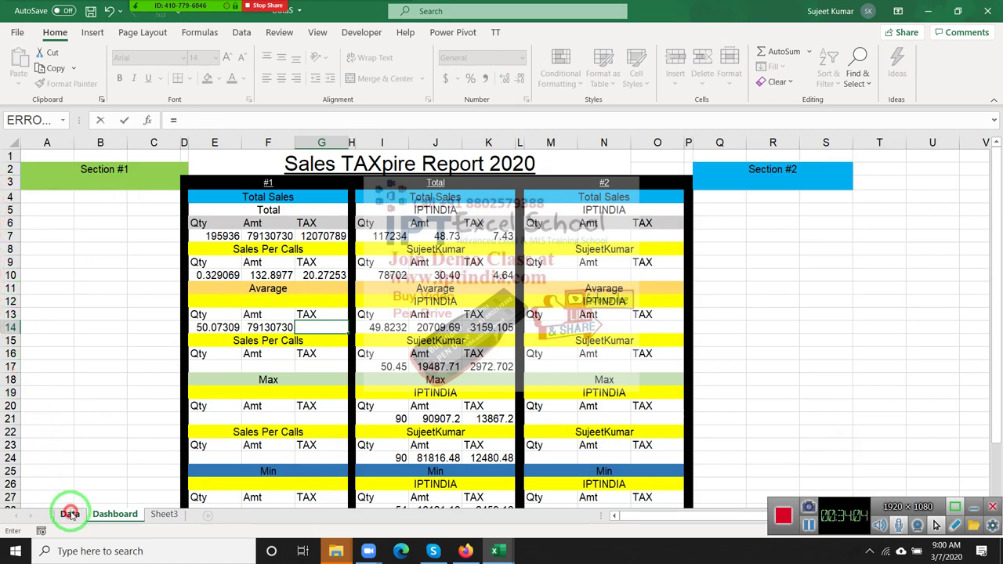
pyautogui.click(70, 514)
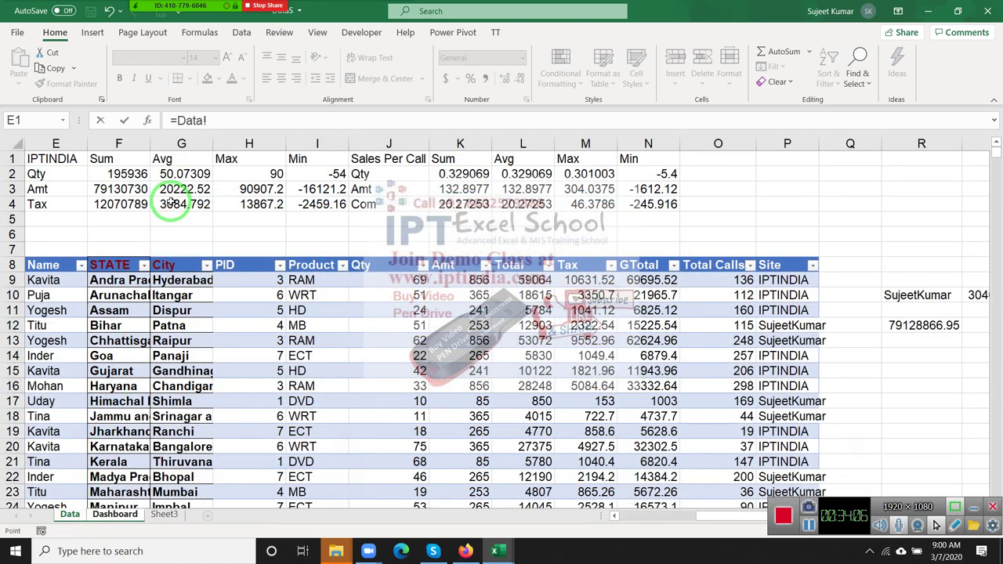
pyautogui.press('Return')
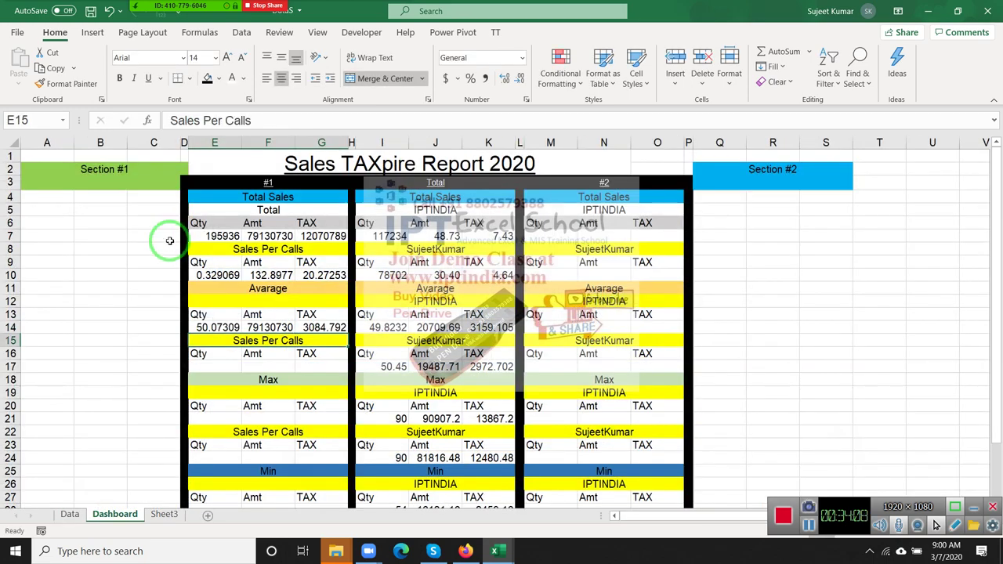
# Link E17, F17 and G17 to Data L2, L3 and L4, showing 0.329069, 132.8977, 20.27253
pyautogui.click(235, 362)
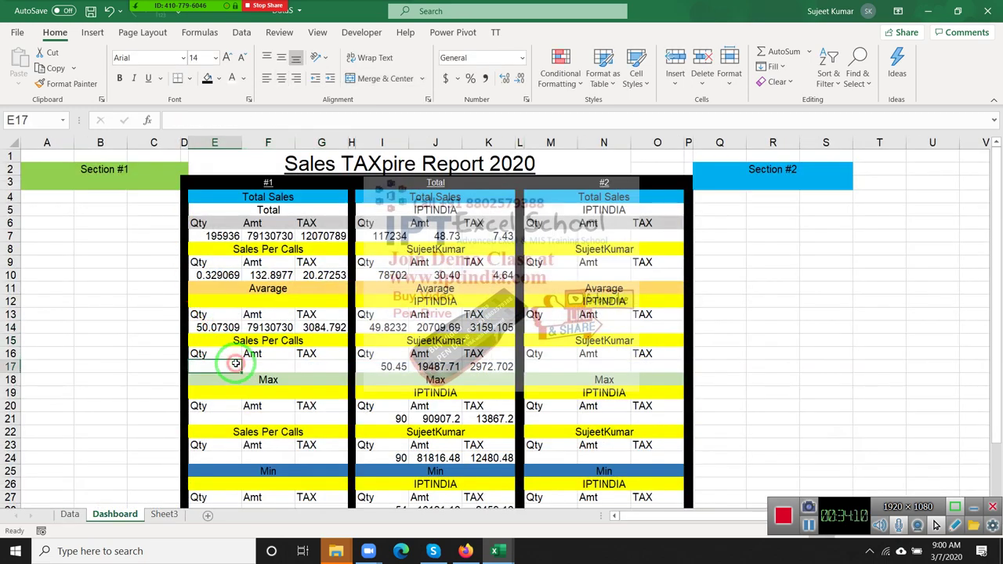
pyautogui.write('=')
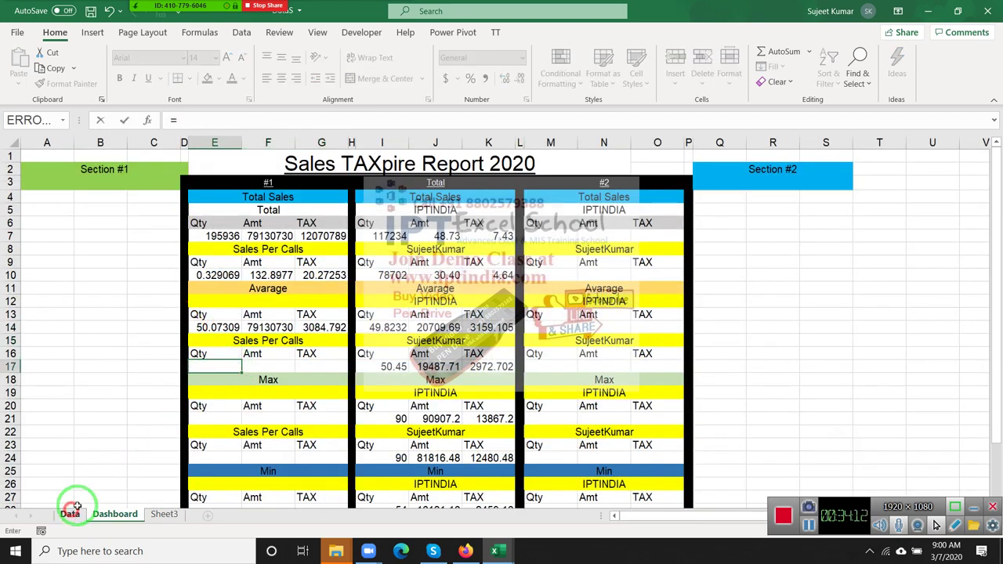
pyautogui.click(72, 513)
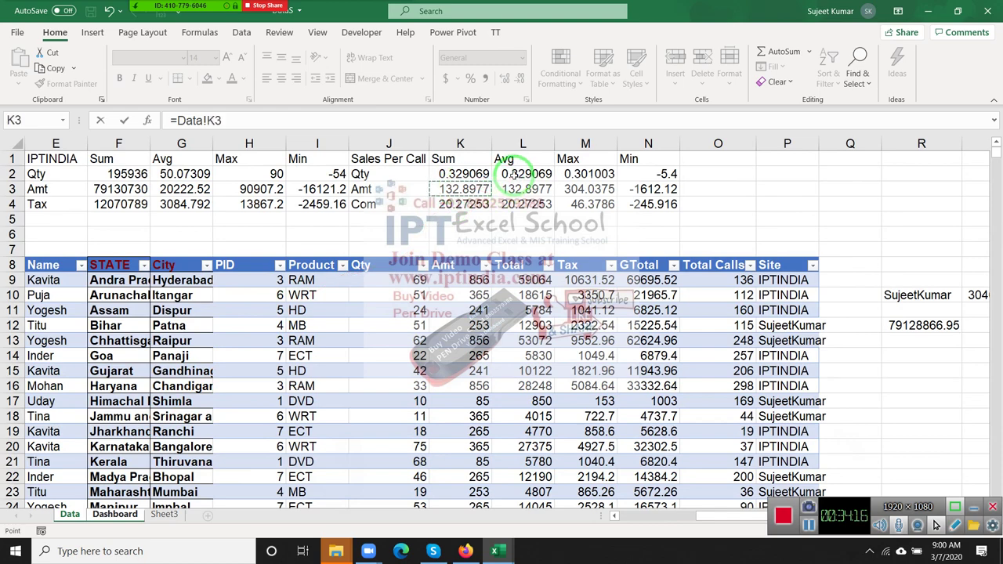
pyautogui.press('Return')
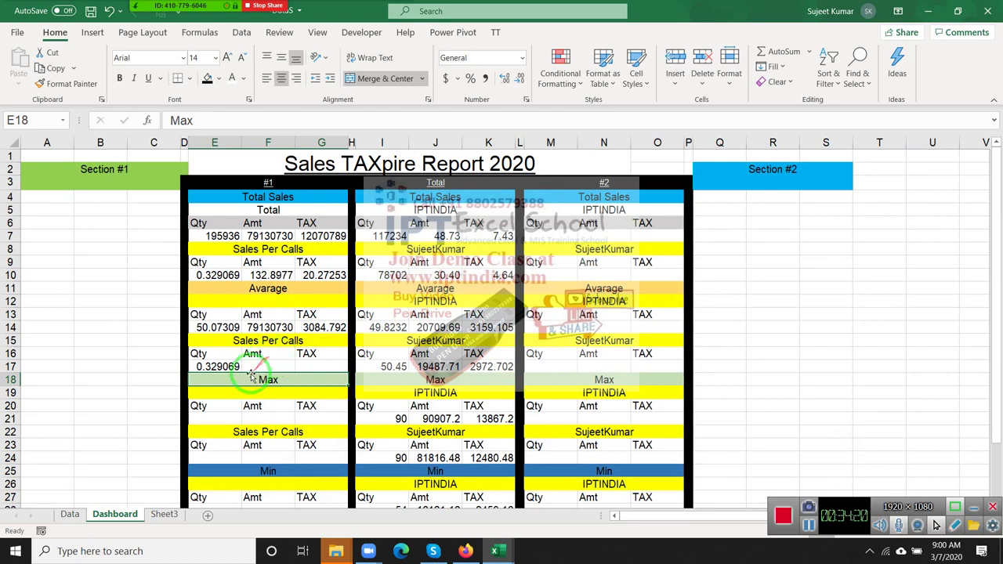
pyautogui.click(253, 366)
pyautogui.write('=')
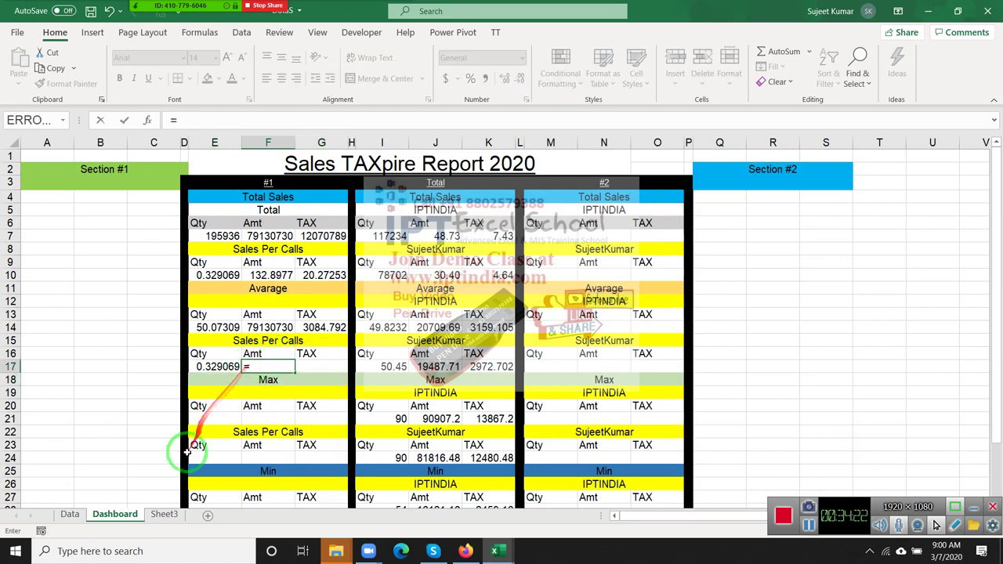
pyautogui.click(71, 515)
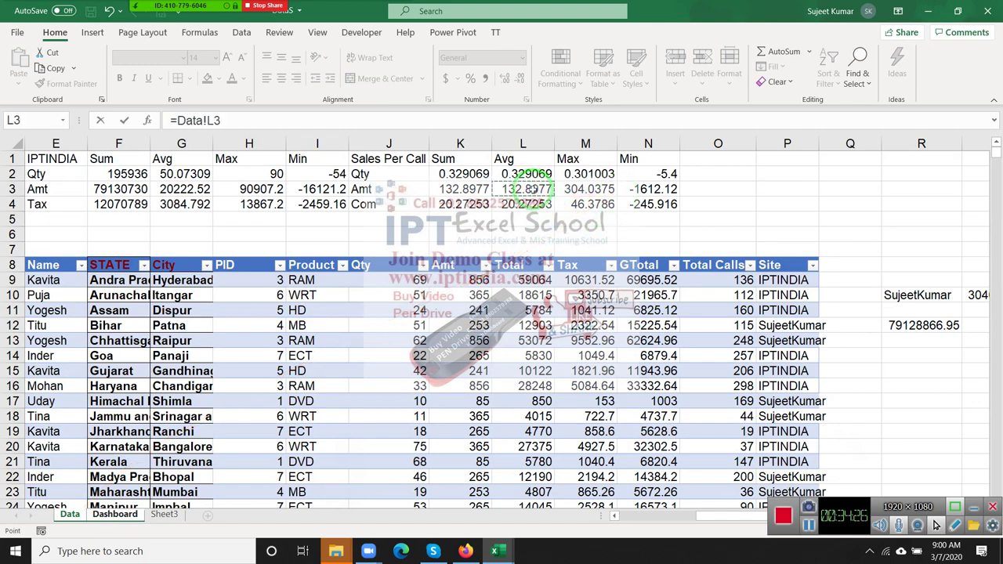
pyautogui.press('Tab')
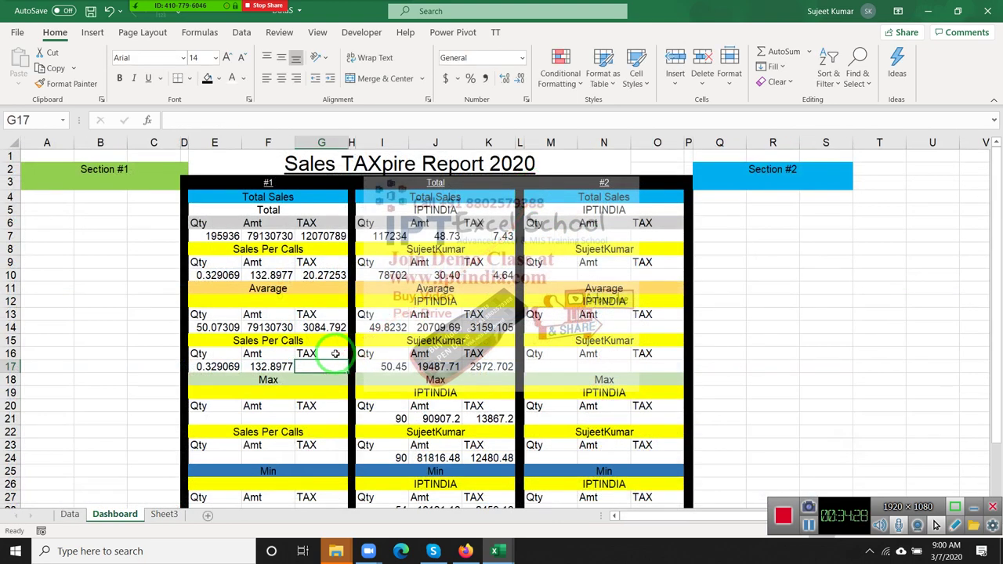
pyautogui.write('=')
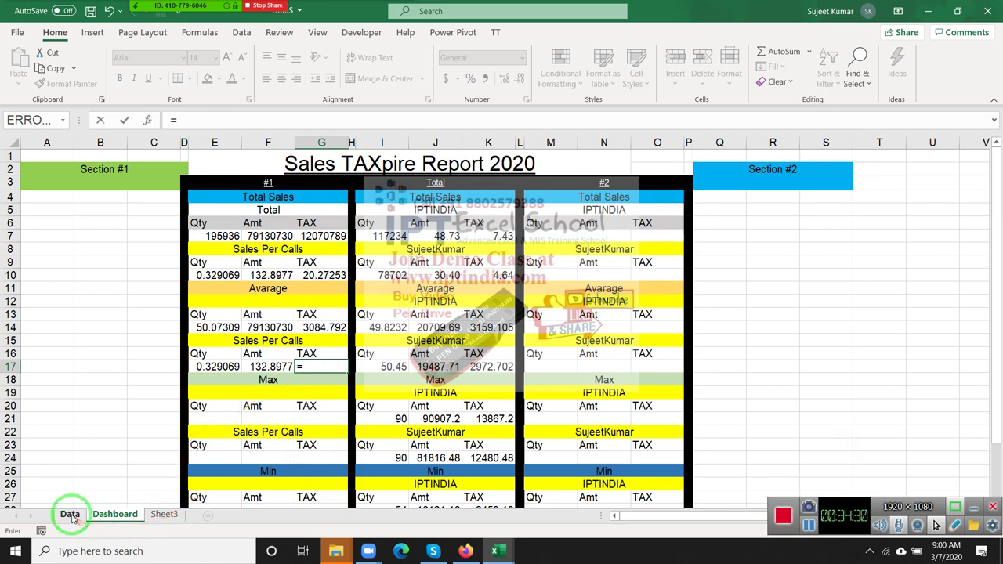
pyautogui.click(71, 514)
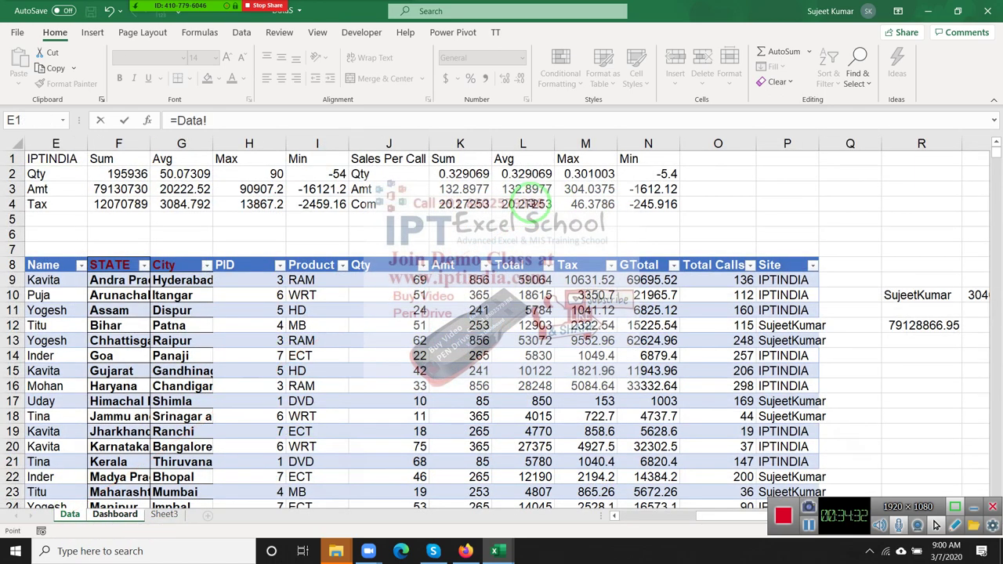
pyautogui.press('Tab')
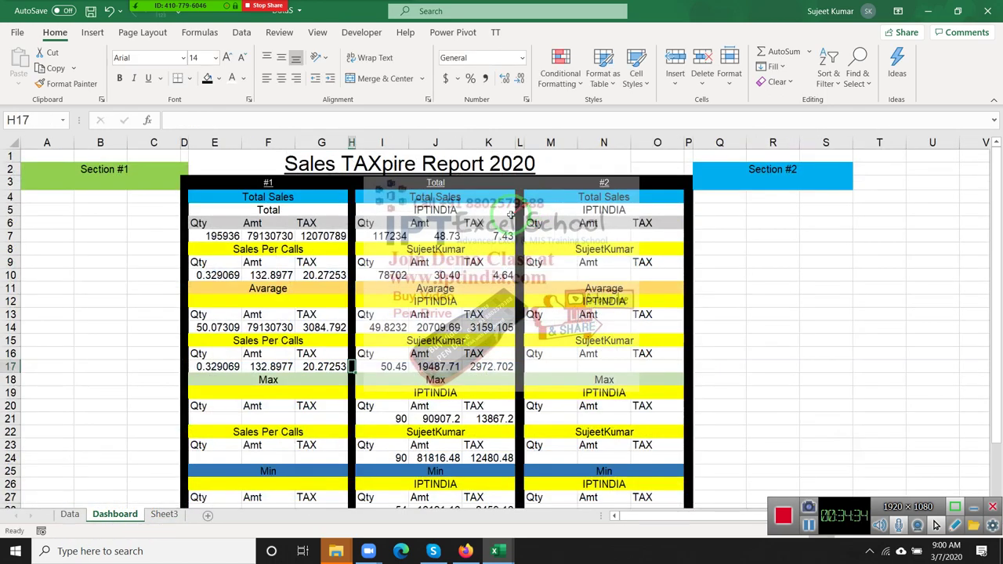
# Link Max row E21:G21 to Data H2, H3 and H4, showing 90, 90907.2 and 13867.2
pyautogui.scroll(-1, 291, 392)
pyautogui.scroll(-1, 291, 392)
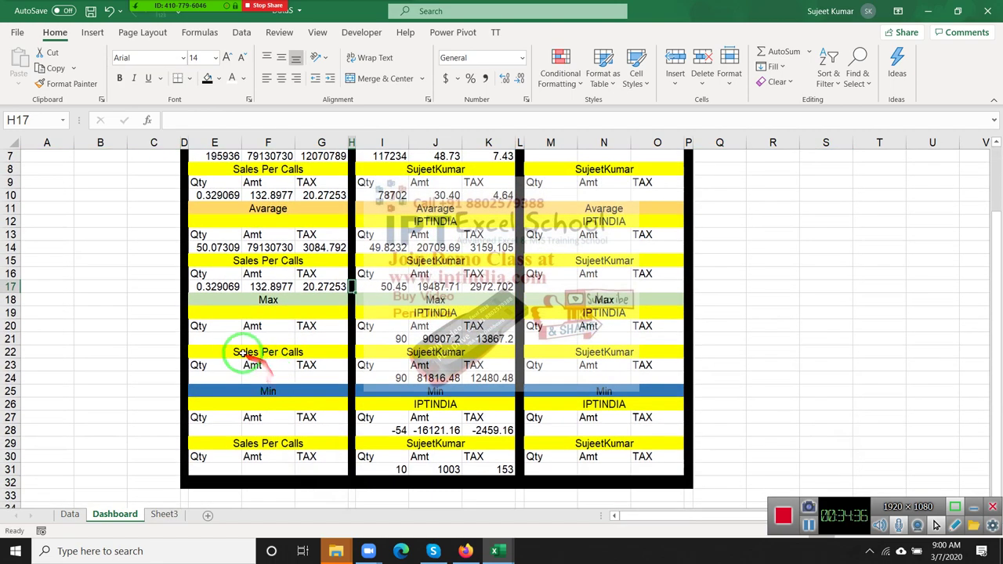
pyautogui.click(233, 338)
pyautogui.write('=')
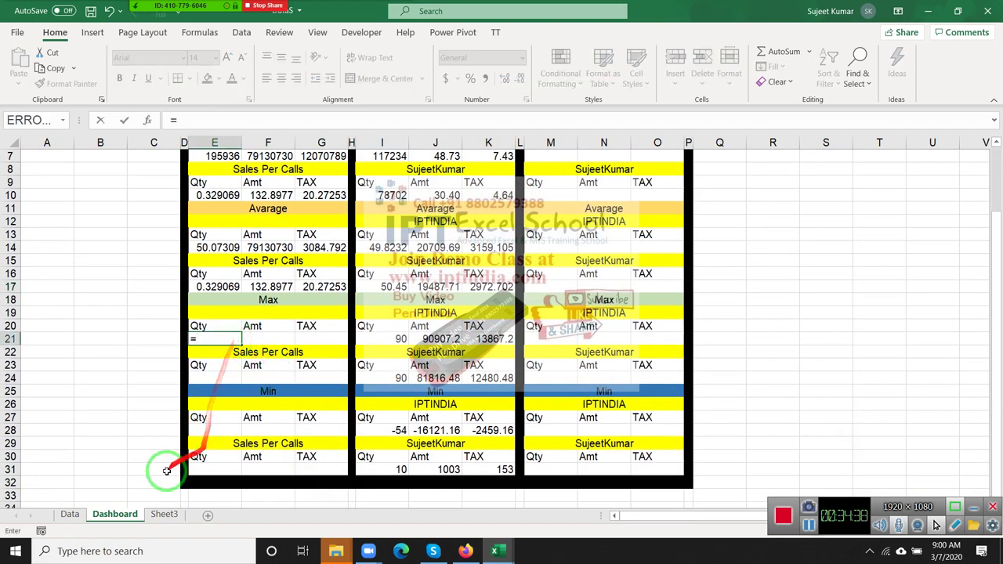
pyautogui.click(78, 519)
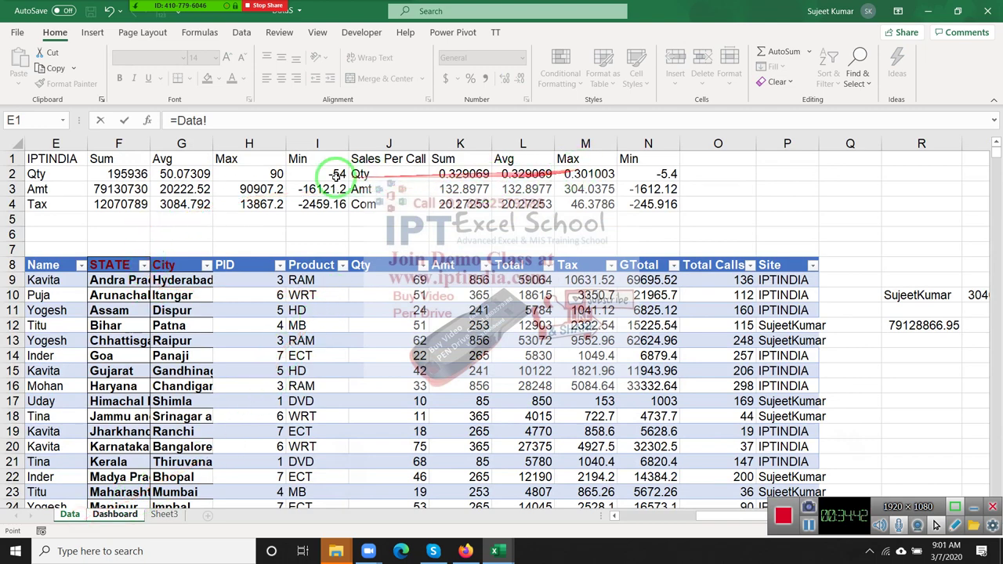
pyautogui.press('Return')
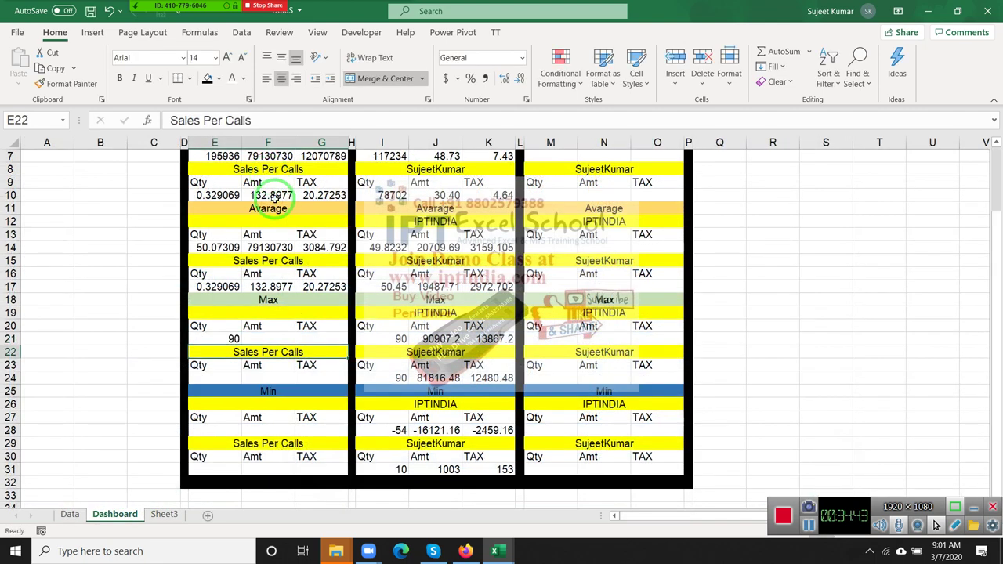
pyautogui.click(268, 330)
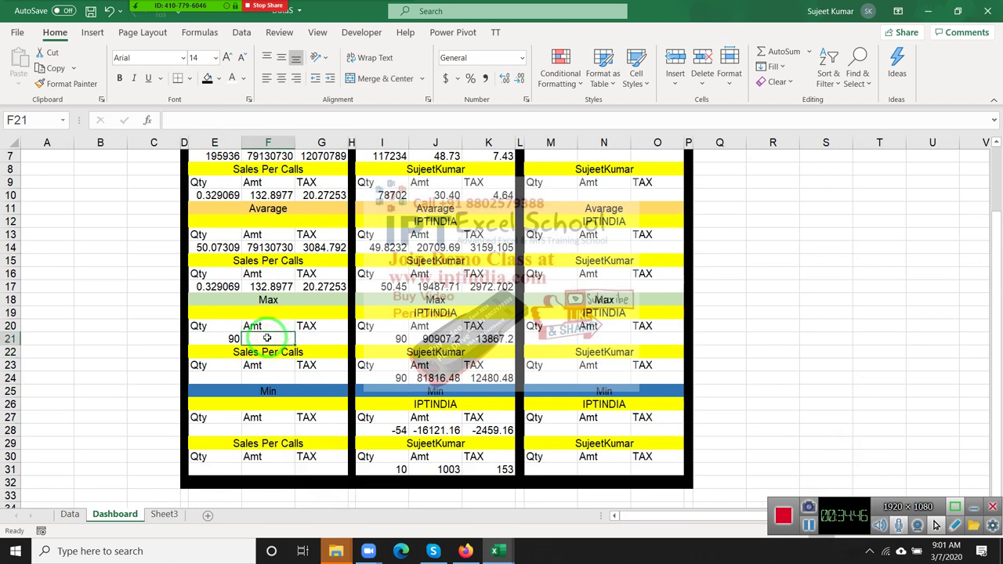
pyautogui.write('=')
pyautogui.click(70, 514)
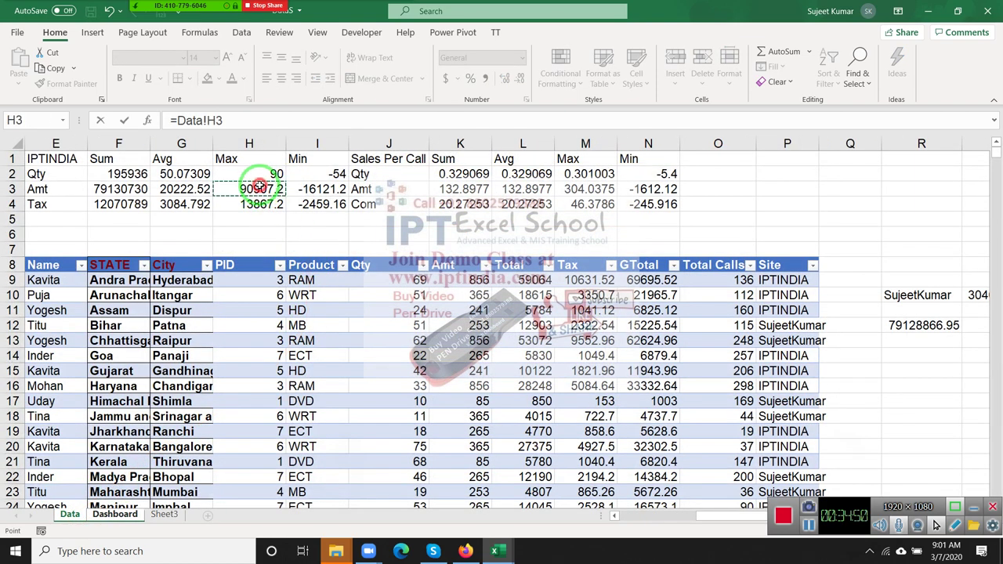
pyautogui.press('Return')
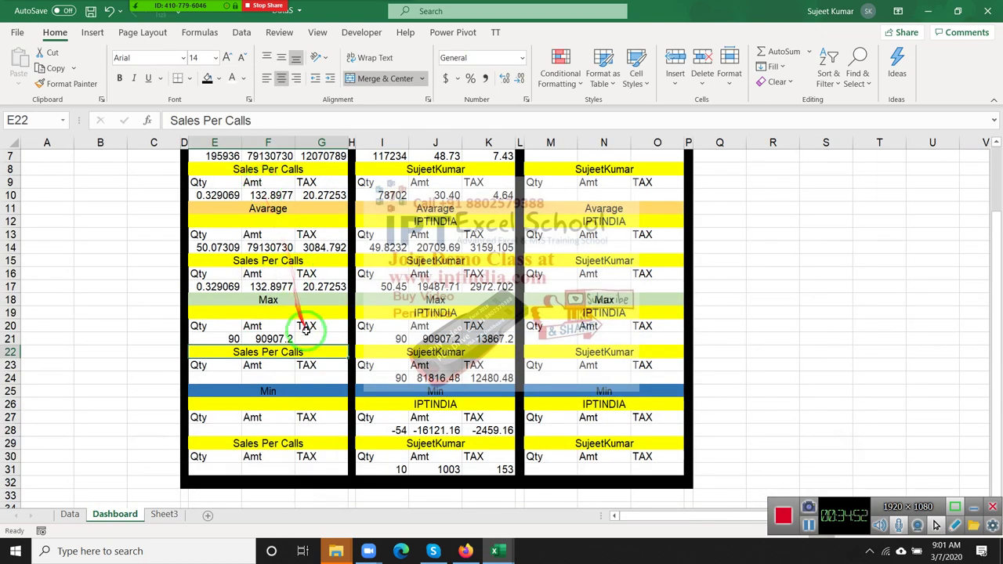
pyautogui.click(308, 338)
pyautogui.write('=')
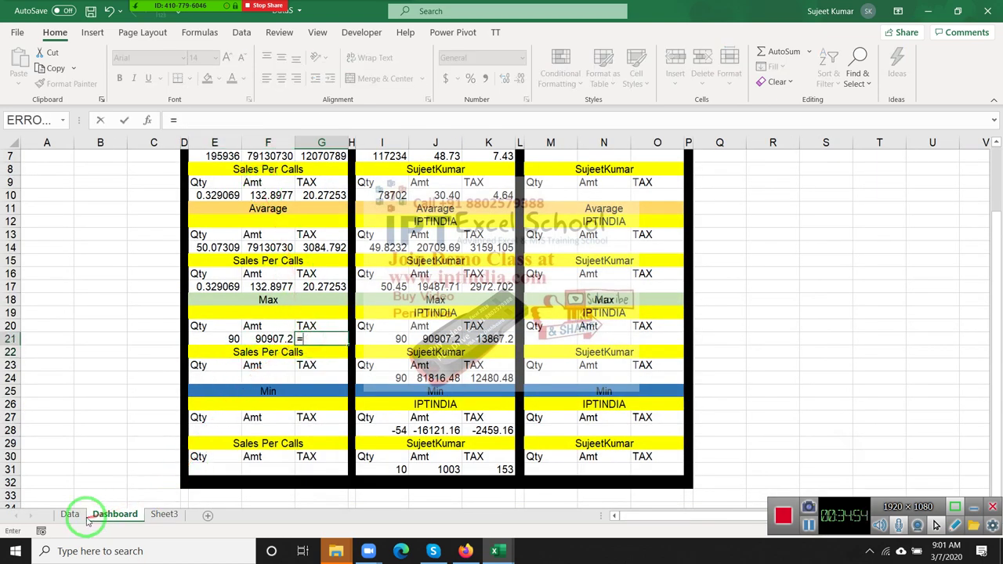
pyautogui.click(71, 514)
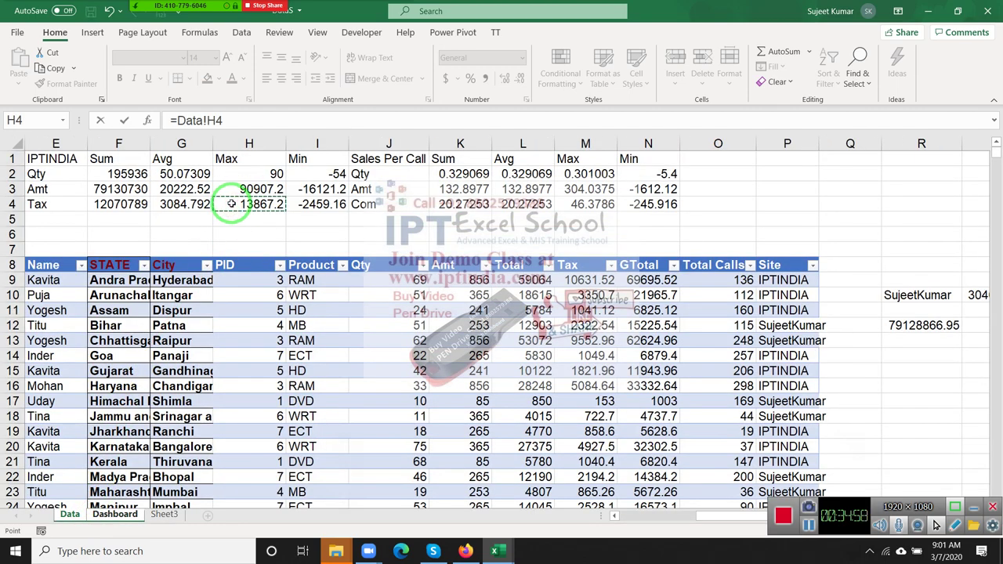
pyautogui.press('Return')
# Link E24:G24 to Data M2, M3 and M4, showing 0.301003, 304.0375 and 46.3786
pyautogui.click(241, 376)
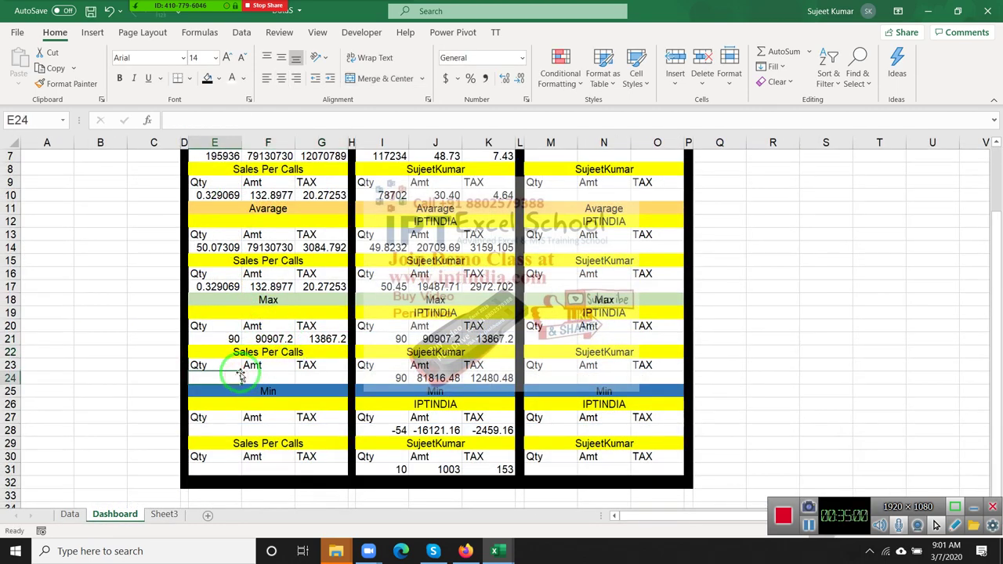
pyautogui.write('=')
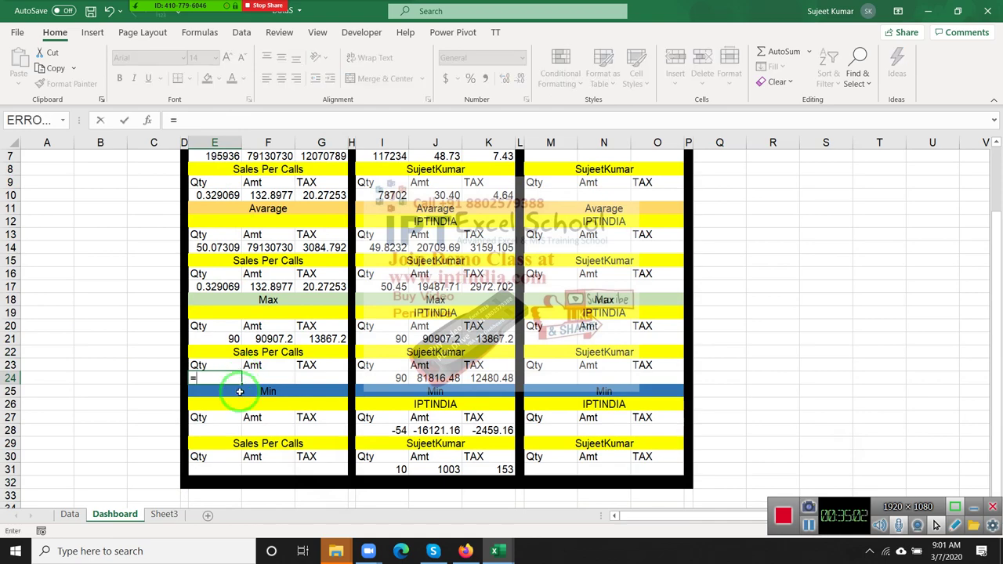
pyautogui.click(71, 514)
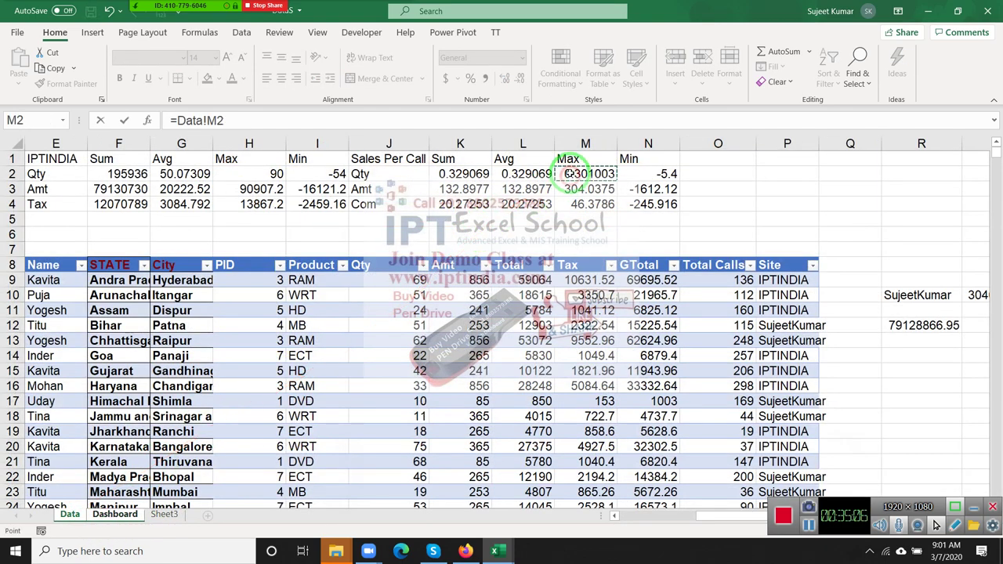
pyautogui.press('Return')
pyautogui.click(268, 378)
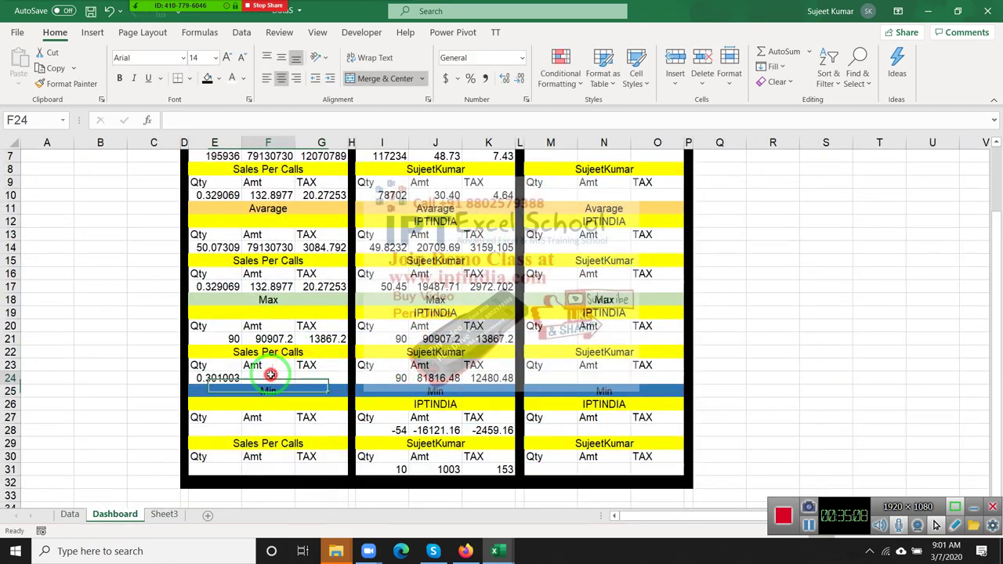
pyautogui.write('=')
pyautogui.click(69, 514)
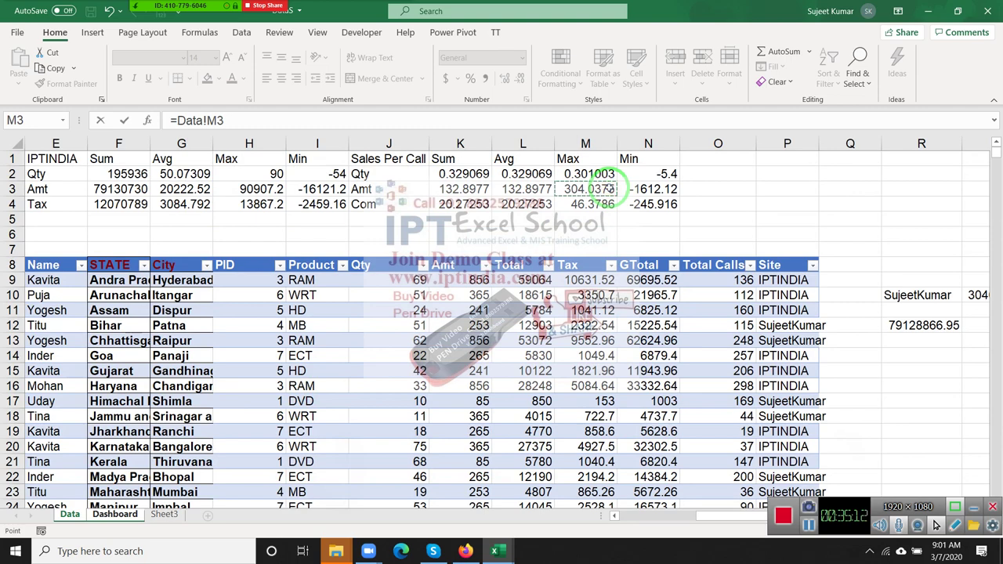
pyautogui.press('Return')
pyautogui.click(322, 378)
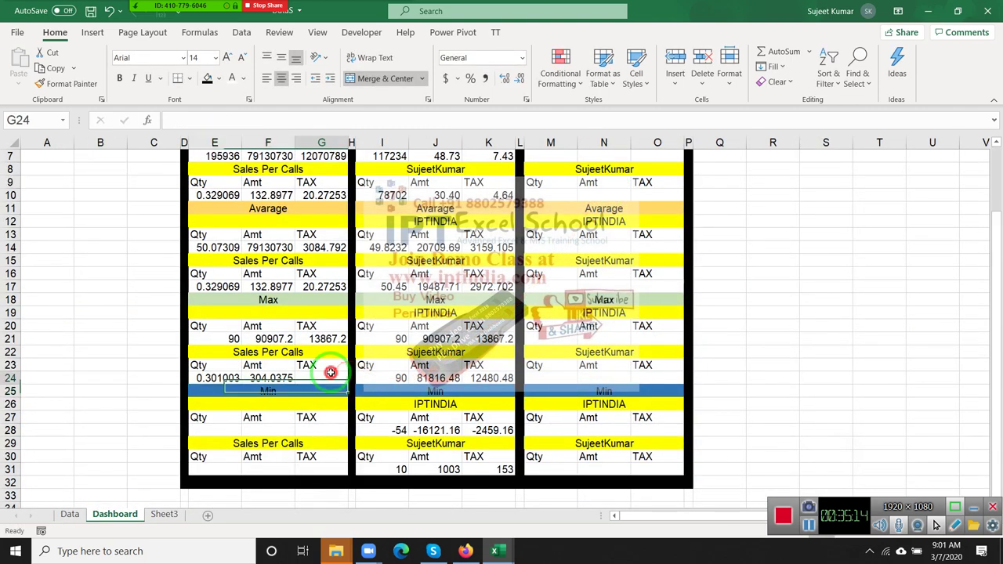
pyautogui.write('=')
pyautogui.click(68, 514)
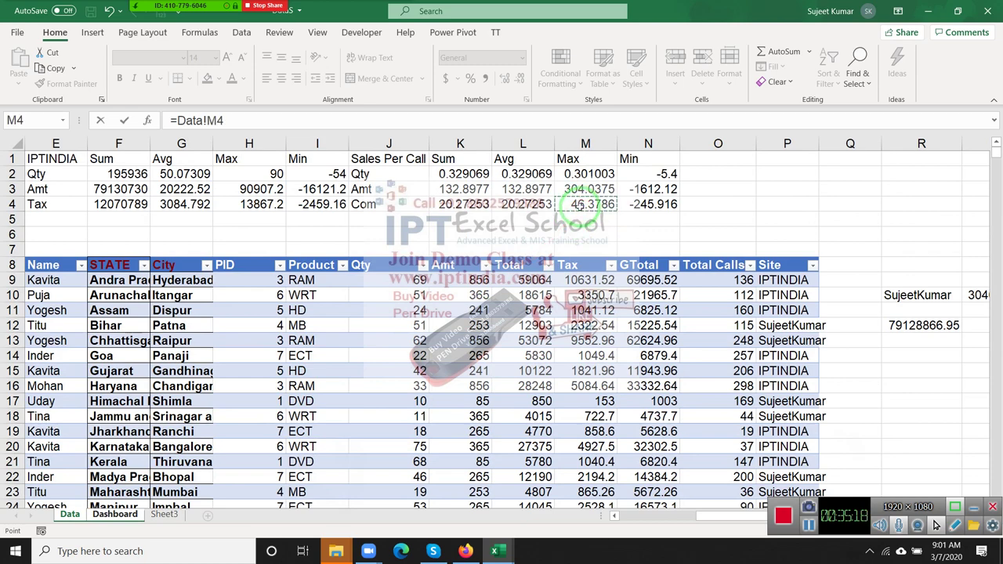
pyautogui.press('Return')
# Link the Min row's Qty, Amt and TAX cells to Data!N2, N3 and N4 (-54, -16121.16, -2459.16)
pyautogui.scroll(-2, 212, 365)
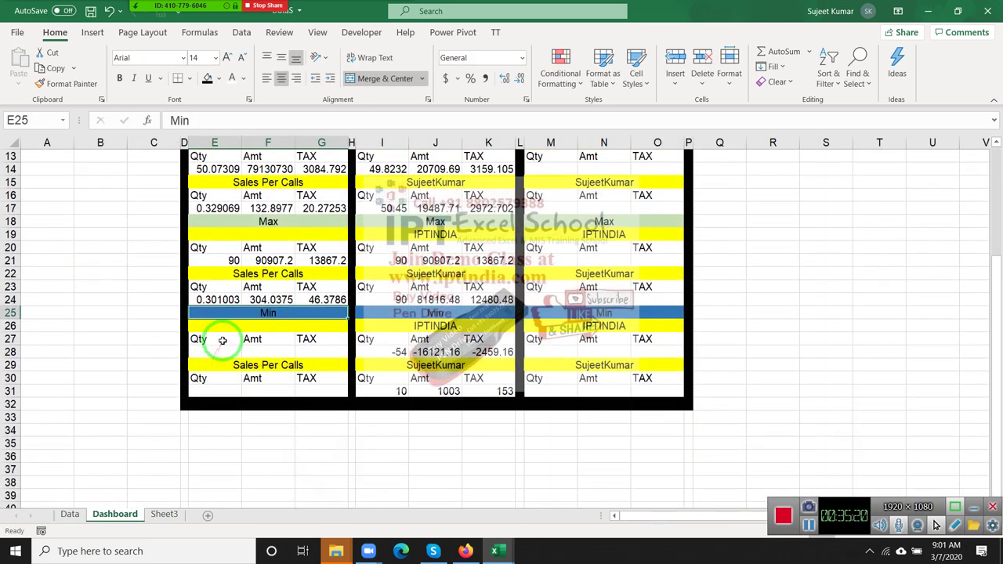
pyautogui.click(222, 343)
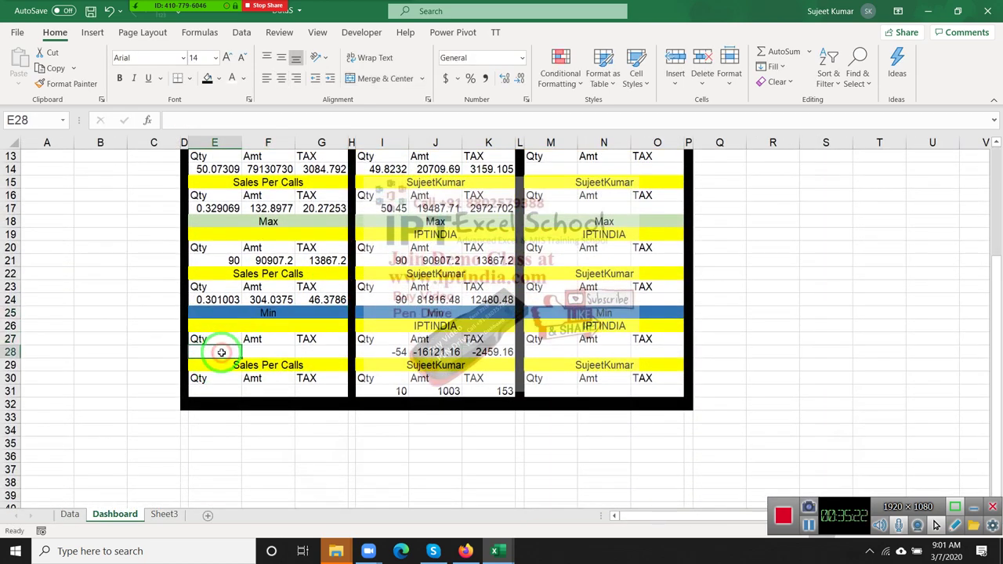
pyautogui.write('=')
pyautogui.click(70, 514)
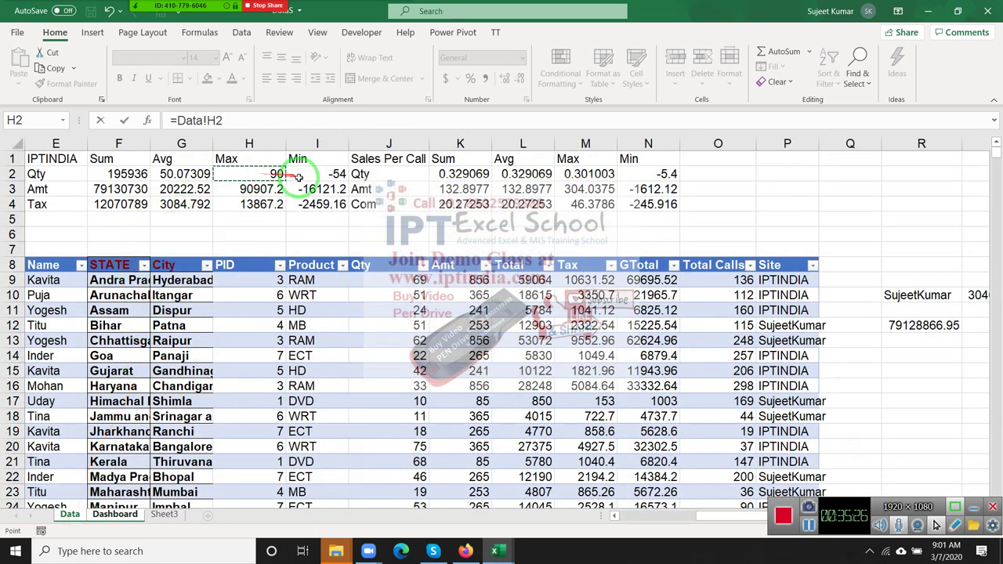
pyautogui.press('Return')
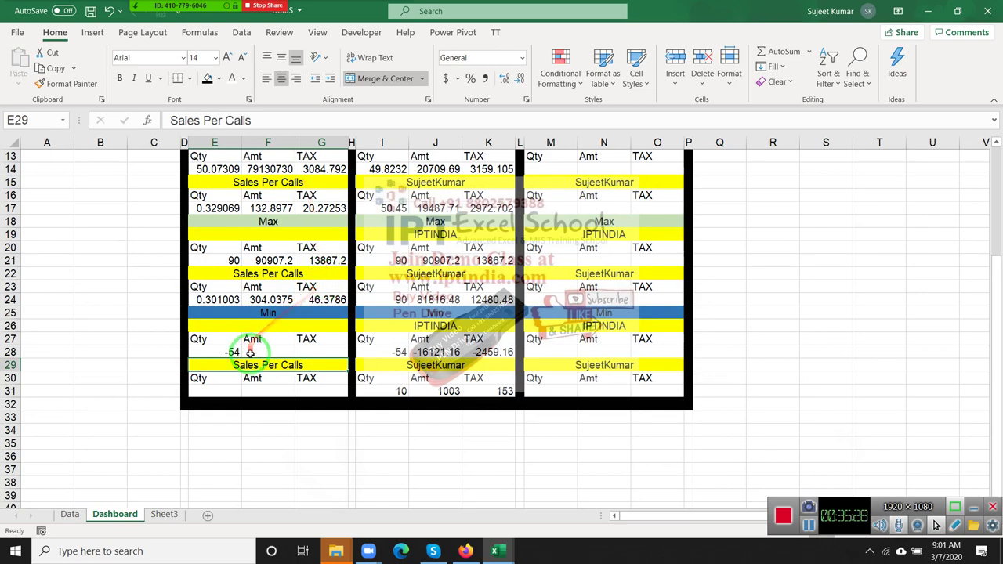
pyautogui.write('=')
pyautogui.click(70, 514)
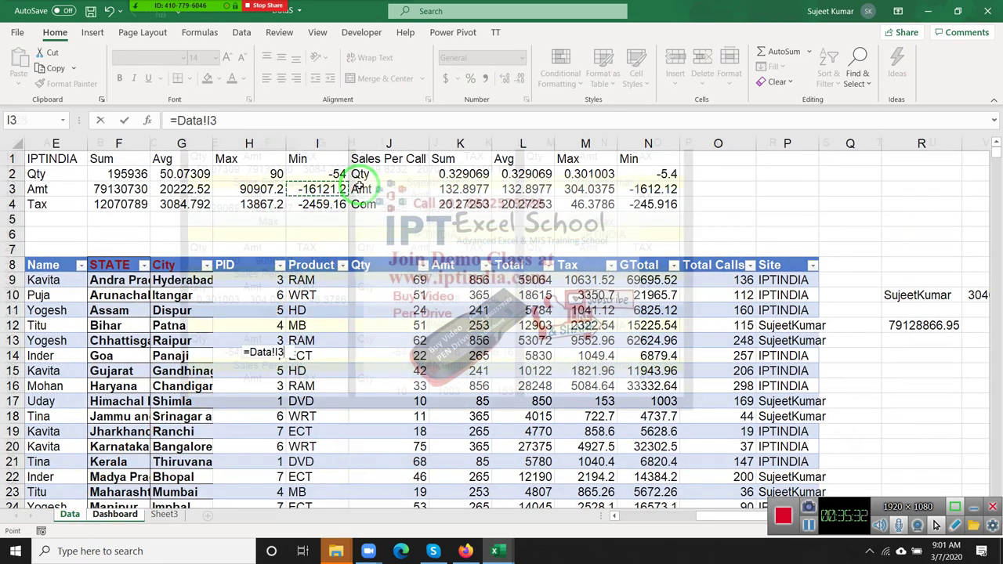
pyautogui.press('Return')
pyautogui.click(307, 352)
pyautogui.write('=')
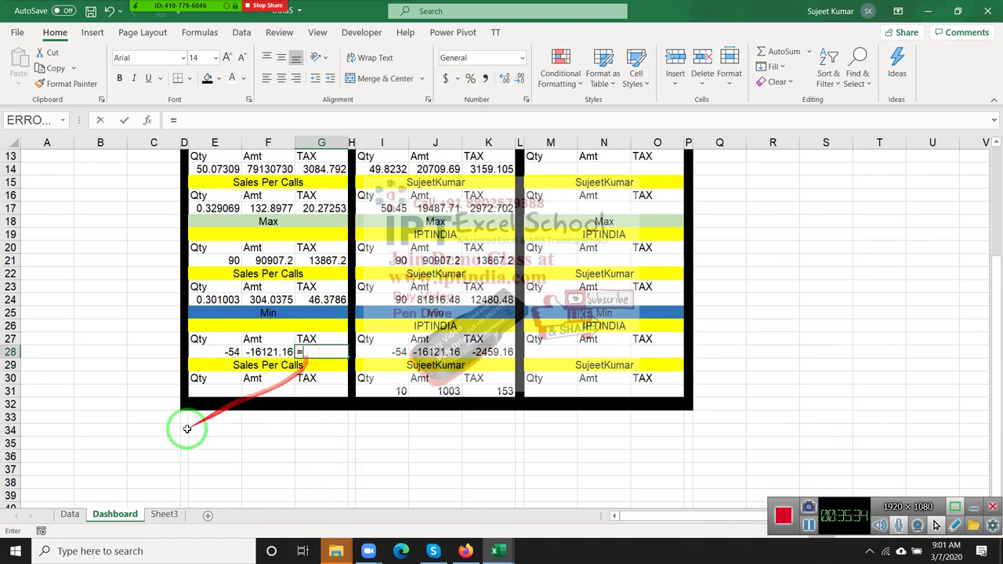
pyautogui.click(70, 514)
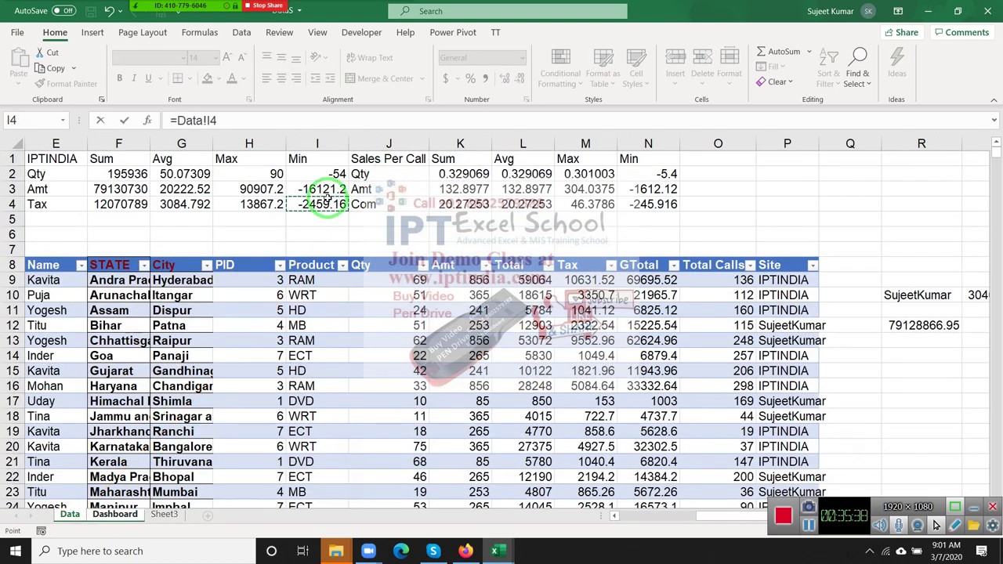
pyautogui.press('Return')
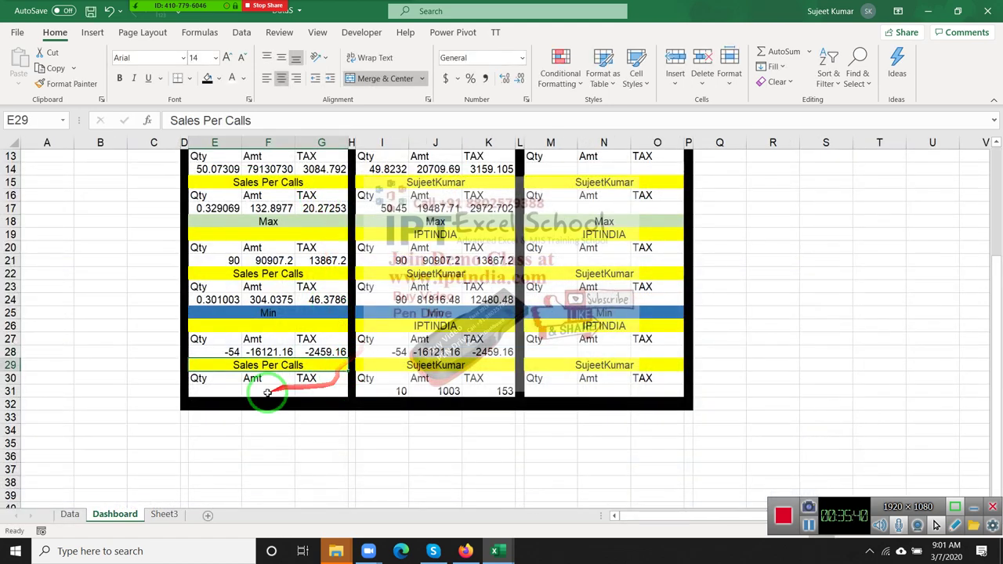
# Link the per-call Min row's Qty, Amt and TAX cells to the Data sheet (-5.4, -1612.116)
pyautogui.click(236, 394)
pyautogui.write('=')
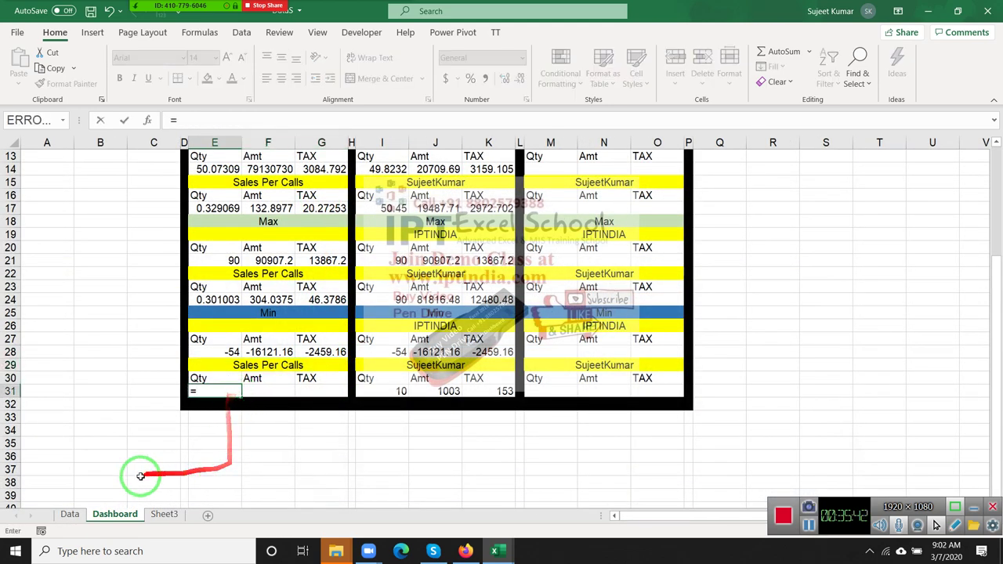
pyautogui.click(70, 514)
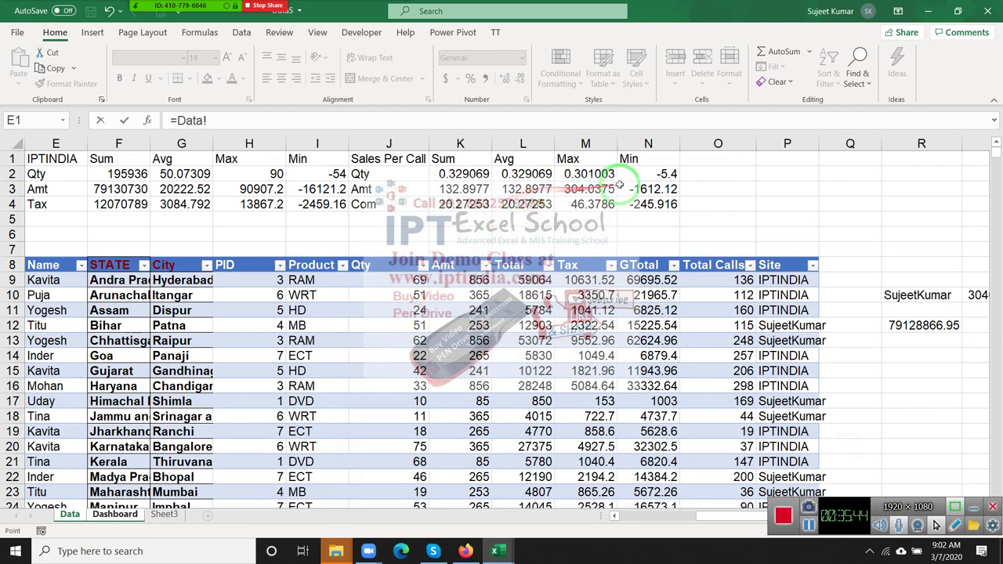
pyautogui.press('Return')
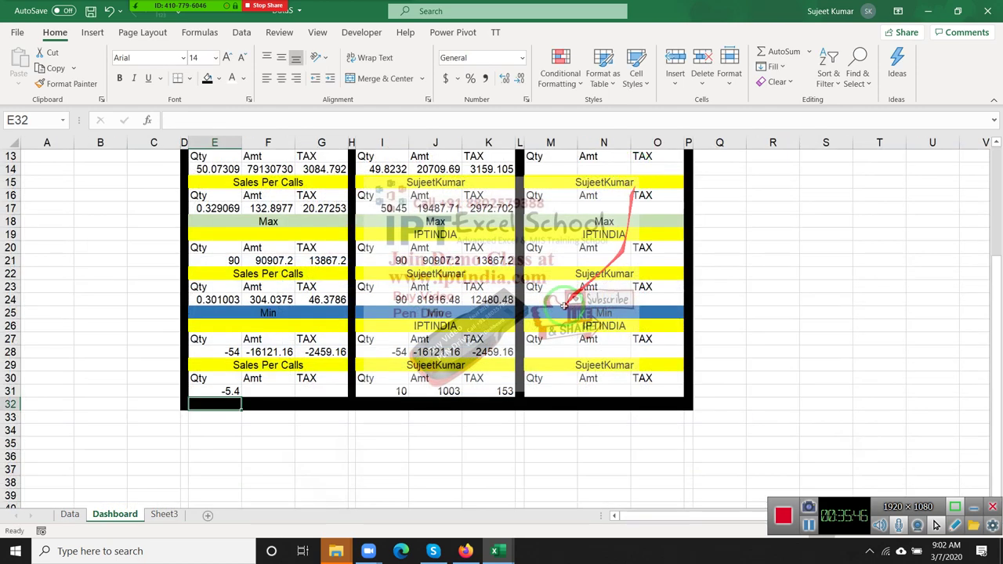
pyautogui.click(270, 392)
pyautogui.write('=')
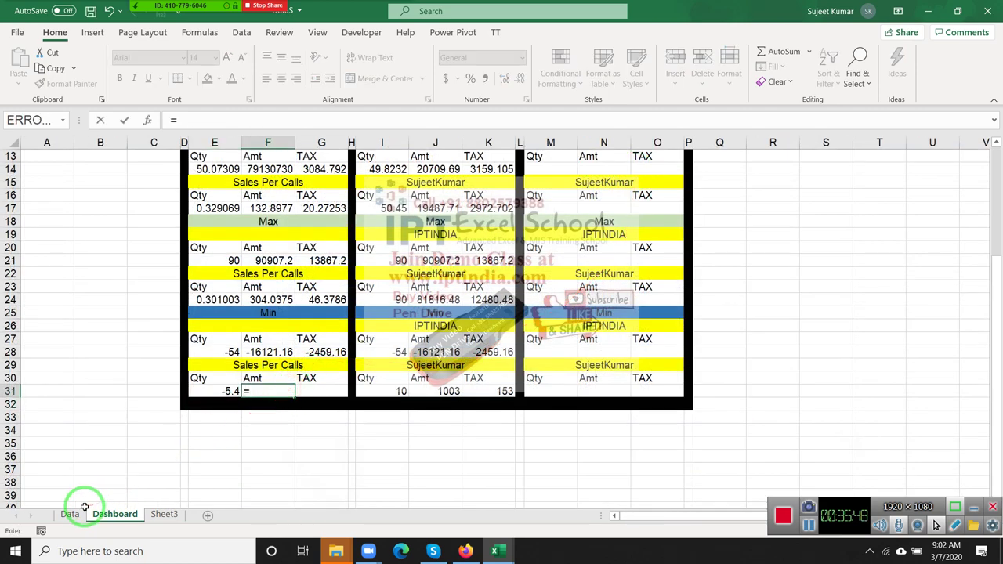
pyautogui.click(71, 514)
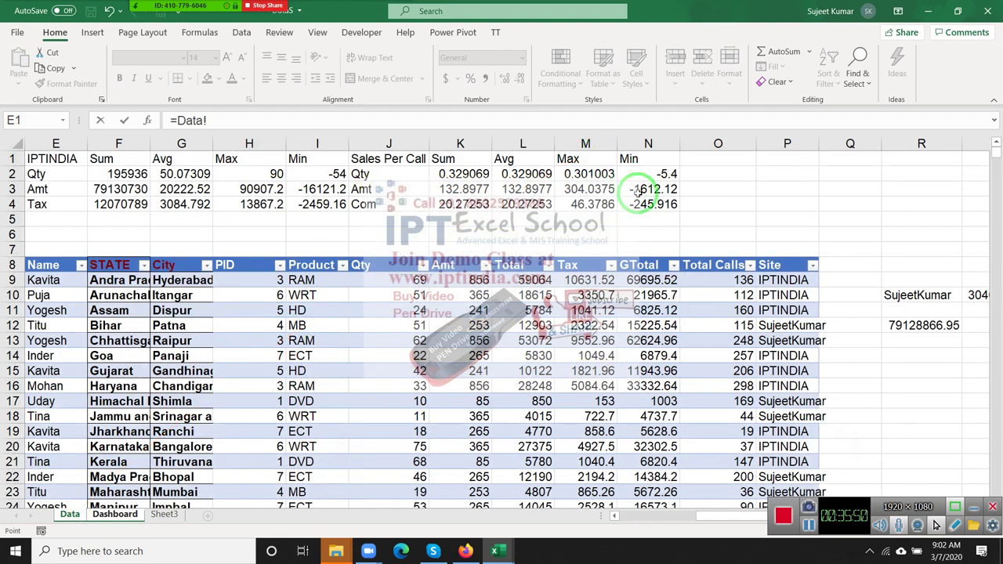
pyautogui.press('Return')
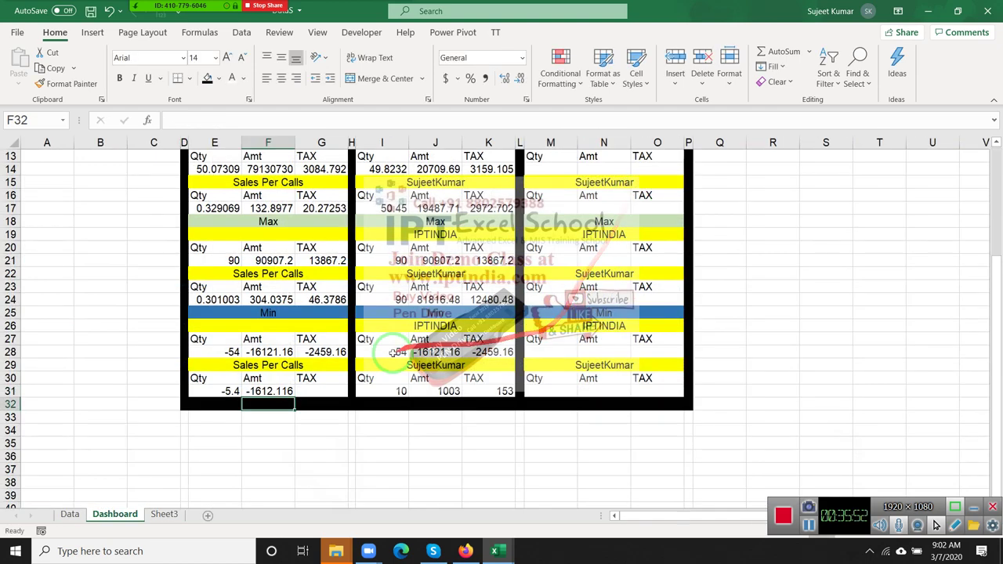
pyautogui.click(336, 389)
pyautogui.write('=')
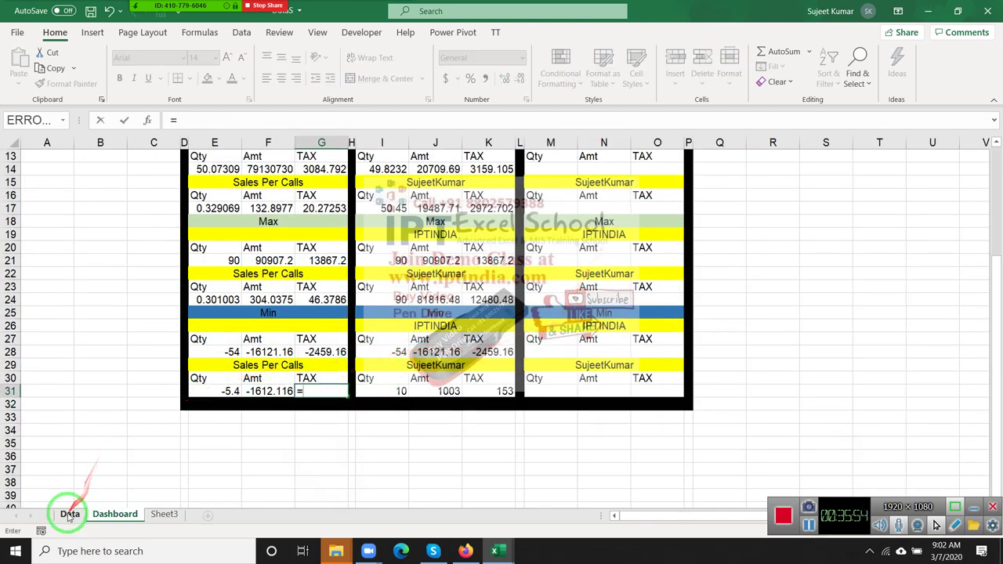
pyautogui.click(70, 514)
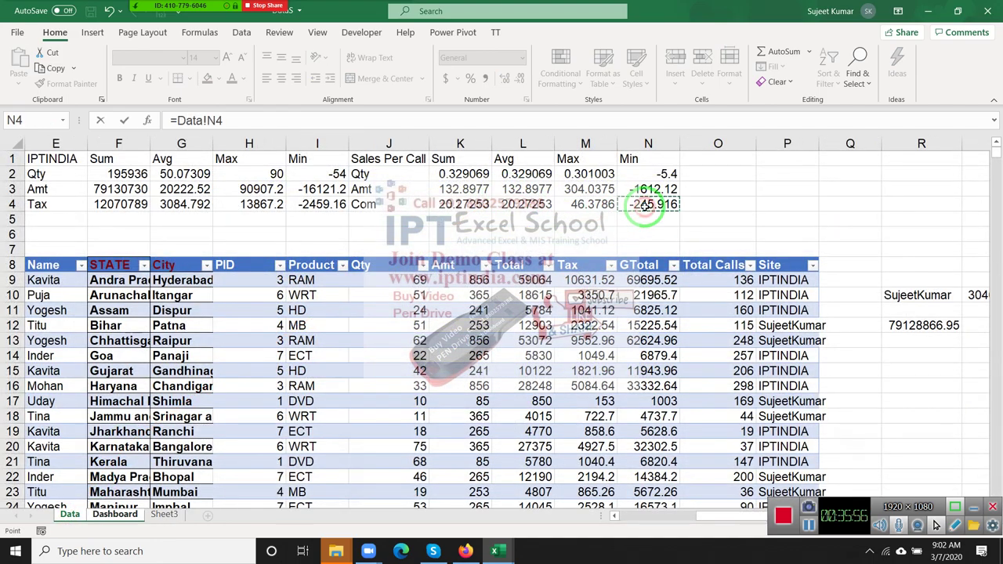
pyautogui.press('Return')
pyautogui.scroll(3, 168, 341)
pyautogui.scroll(2, 168, 341)
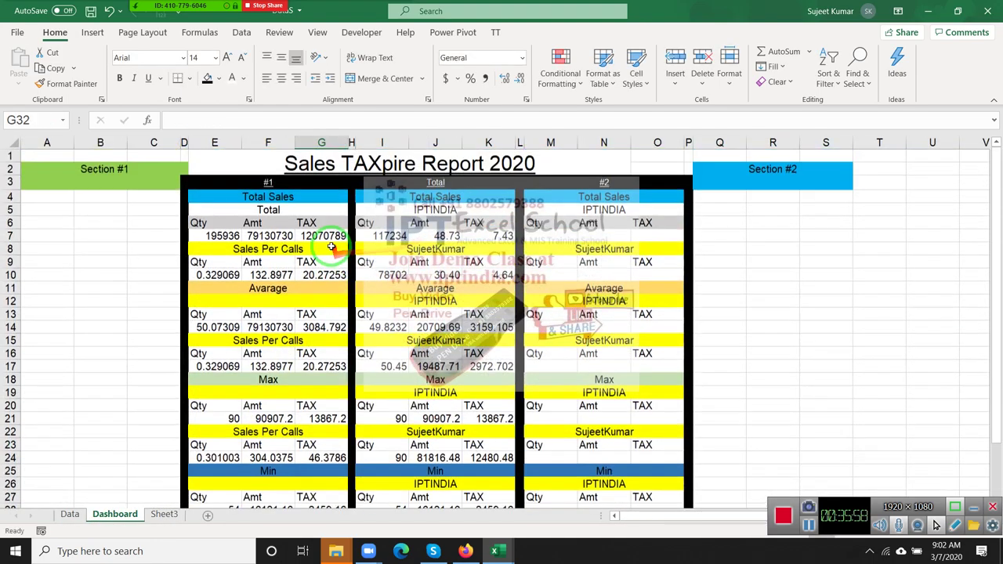
pyautogui.moveTo(304, 258); pyautogui.dragTo(168, 341)
pyautogui.scroll(-2, 169, 341)
pyautogui.click(70, 514)
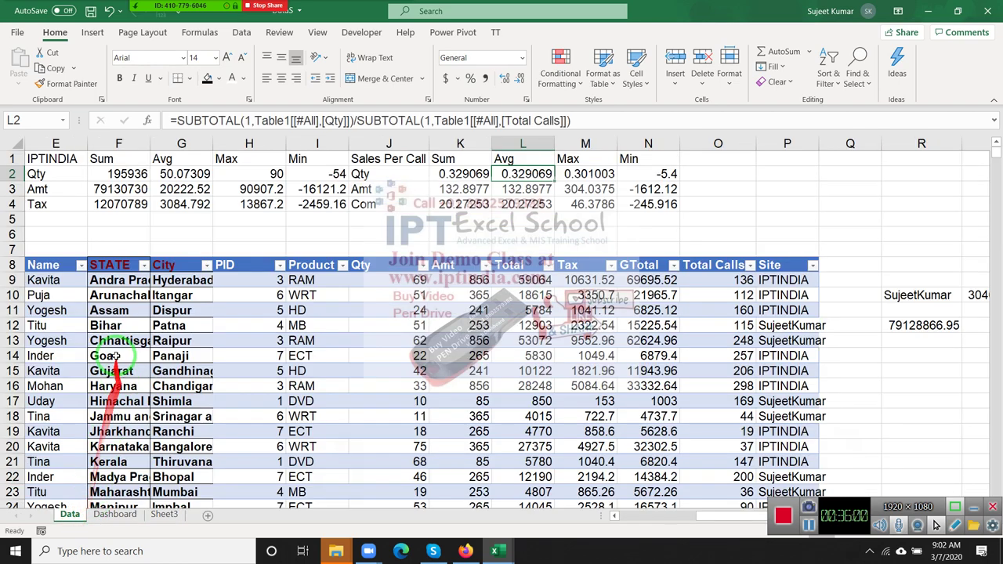
pyautogui.click(110, 325)
pyautogui.click(93, 32)
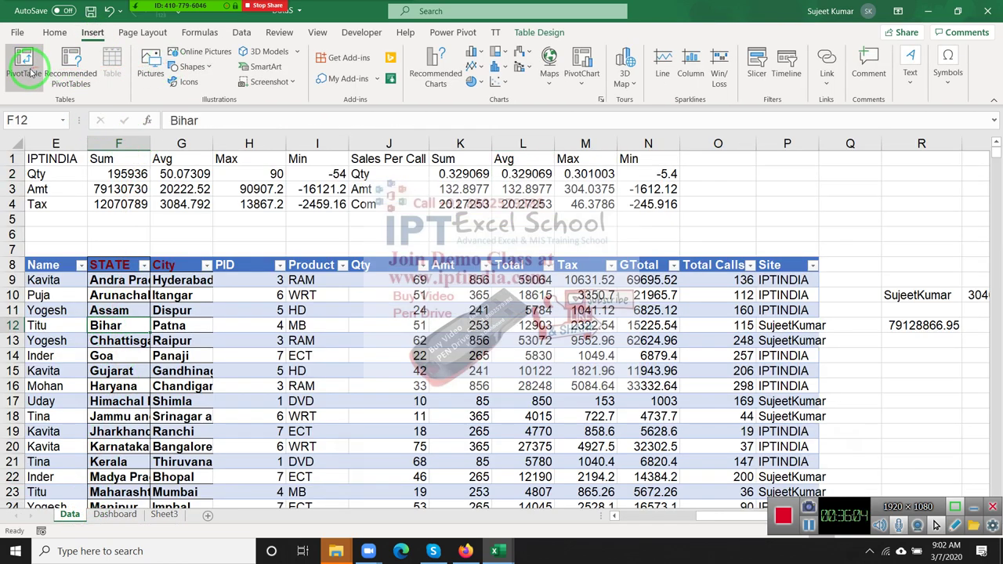
pyautogui.moveTo(44, 76); pyautogui.dragTo(328, 60)
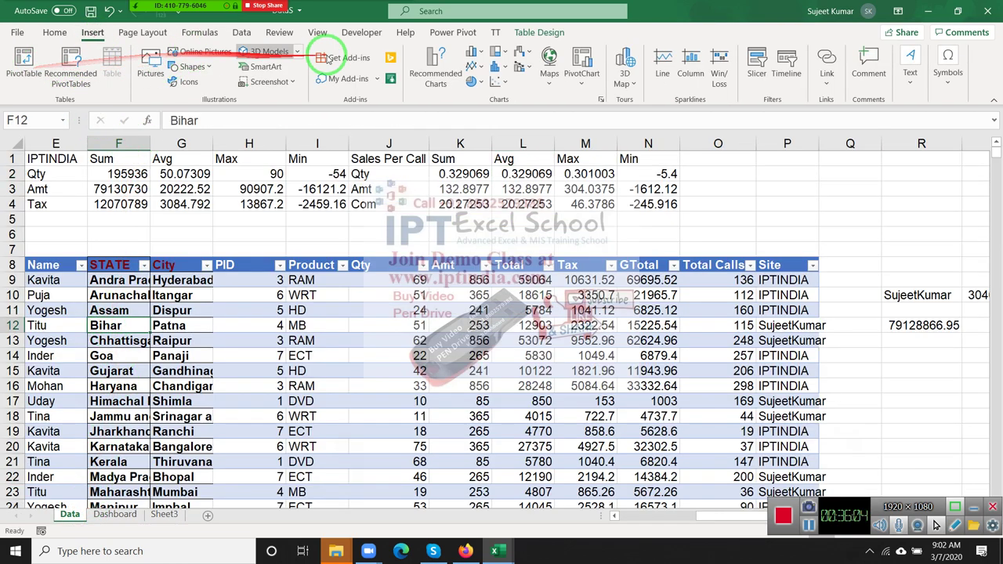
pyautogui.click(539, 32)
pyautogui.click(205, 75)
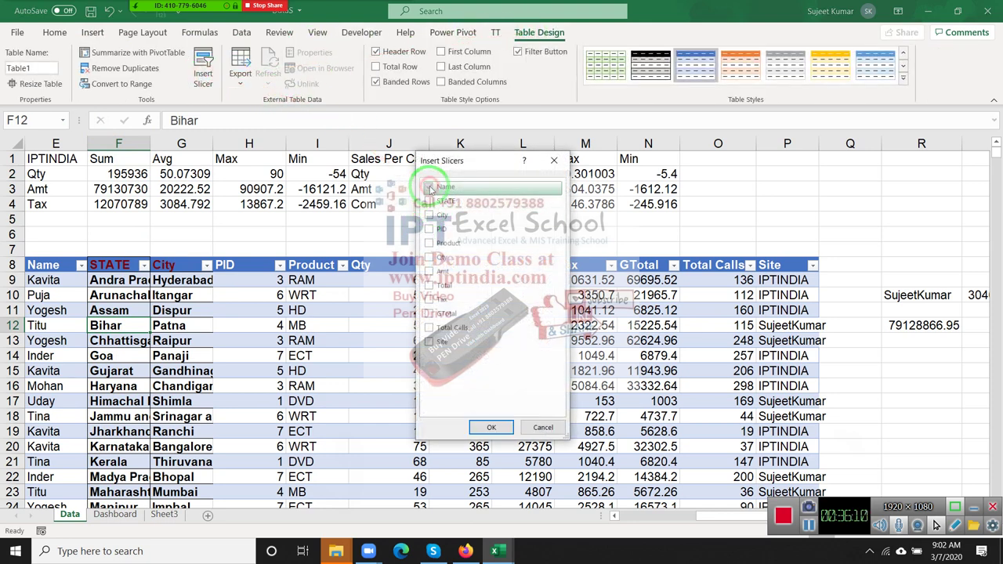
pyautogui.click(430, 189)
pyautogui.click(439, 230)
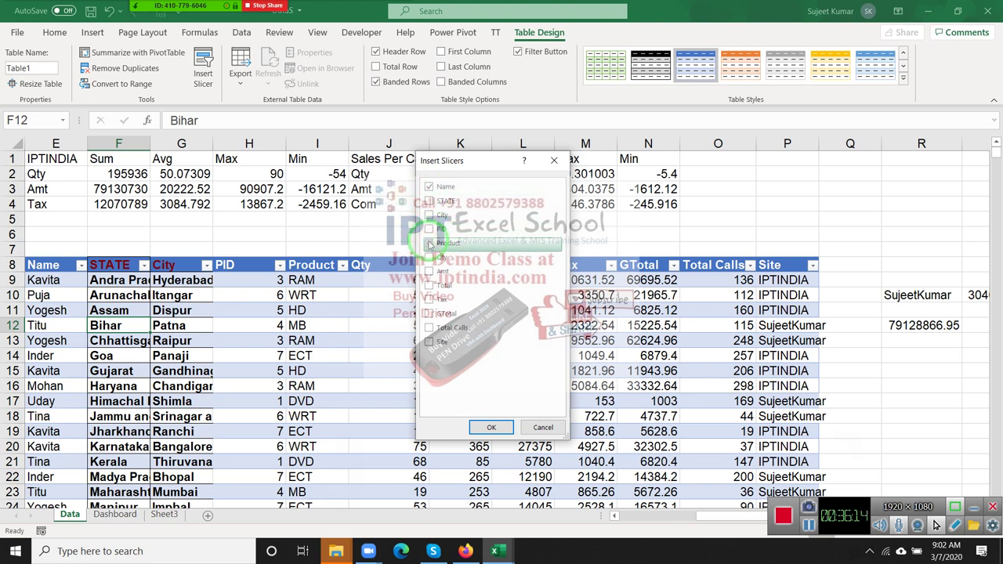
pyautogui.click(430, 244)
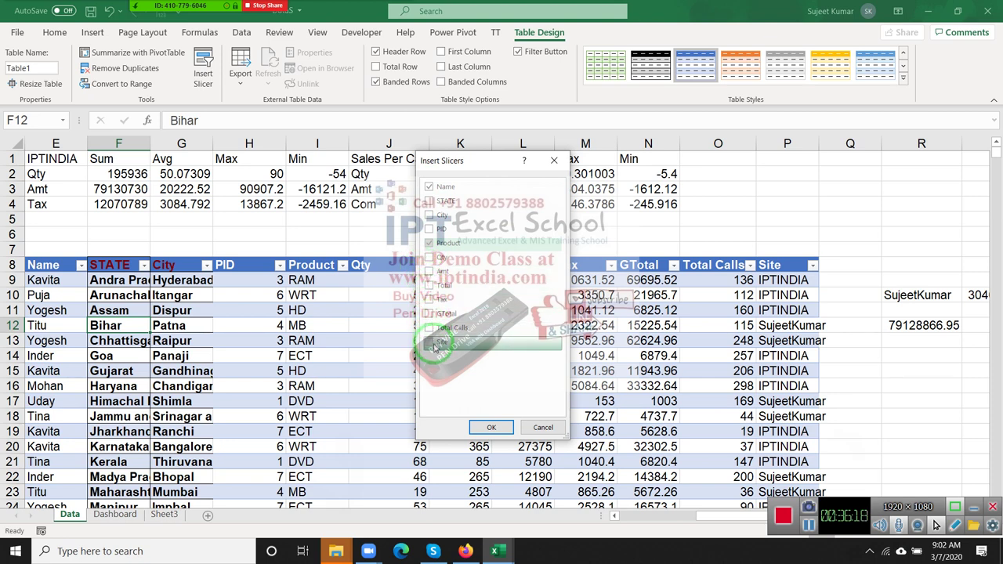
pyautogui.click(434, 345)
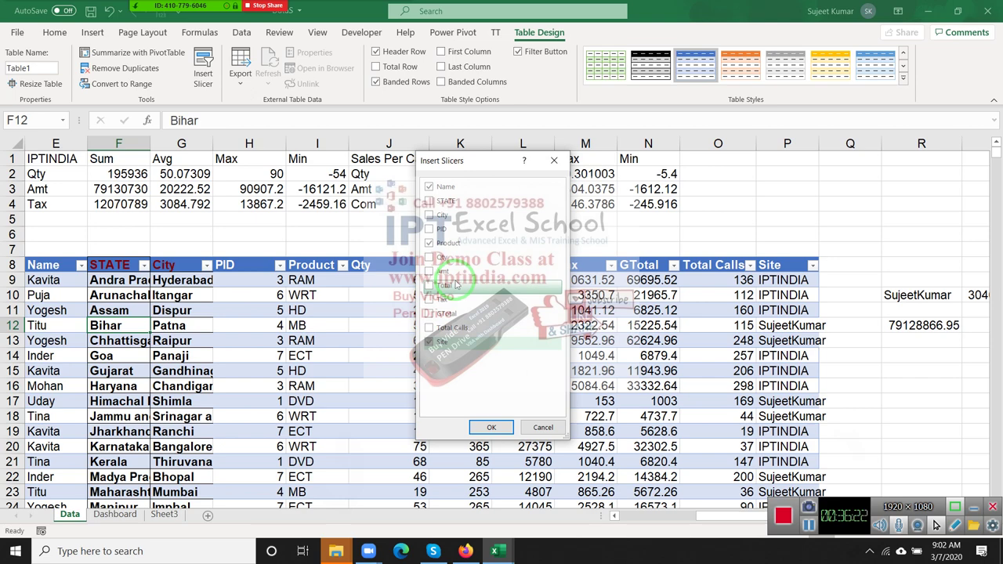
pyautogui.click(542, 427)
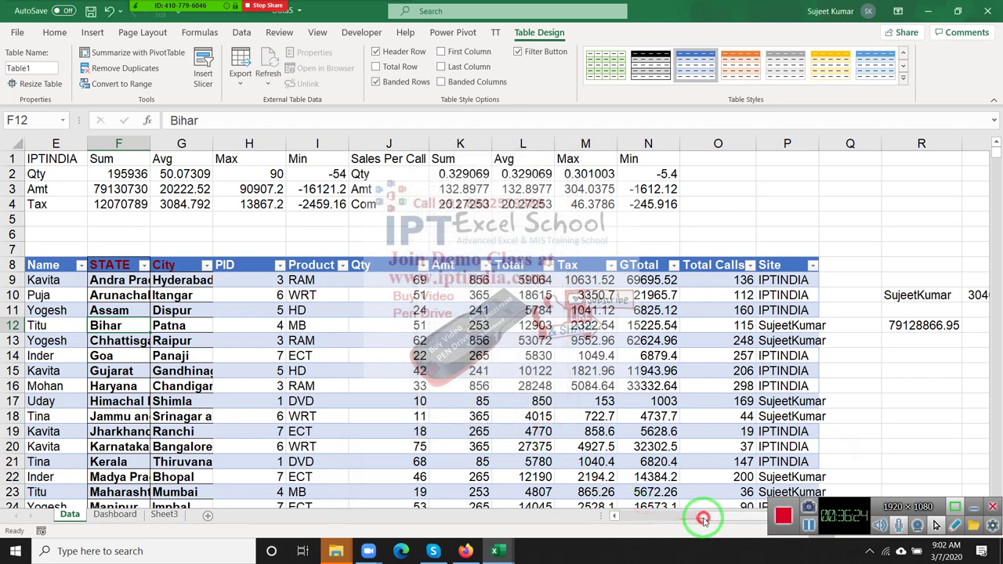
pyautogui.moveTo(703, 519); pyautogui.dragTo(530, 549)
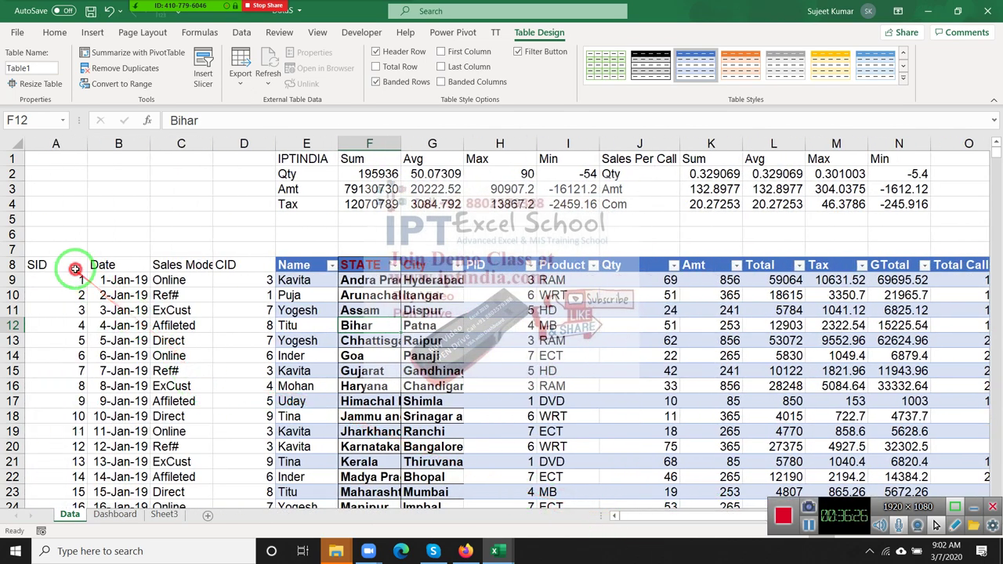
# Convert the existing sales table back to a normal range
pyautogui.click(75, 268)
pyautogui.click(370, 340)
pyautogui.click(444, 36)
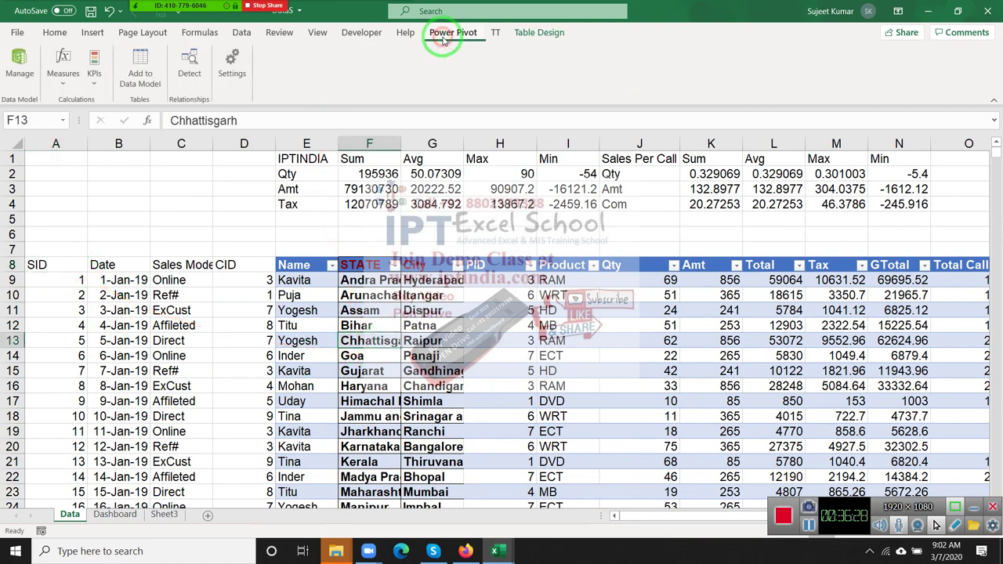
pyautogui.click(533, 33)
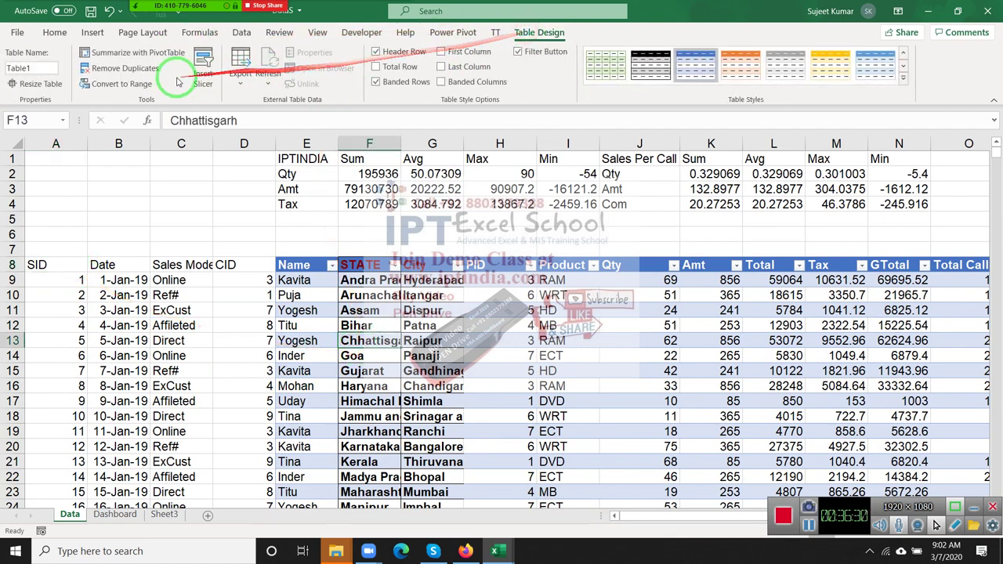
pyautogui.click(122, 84)
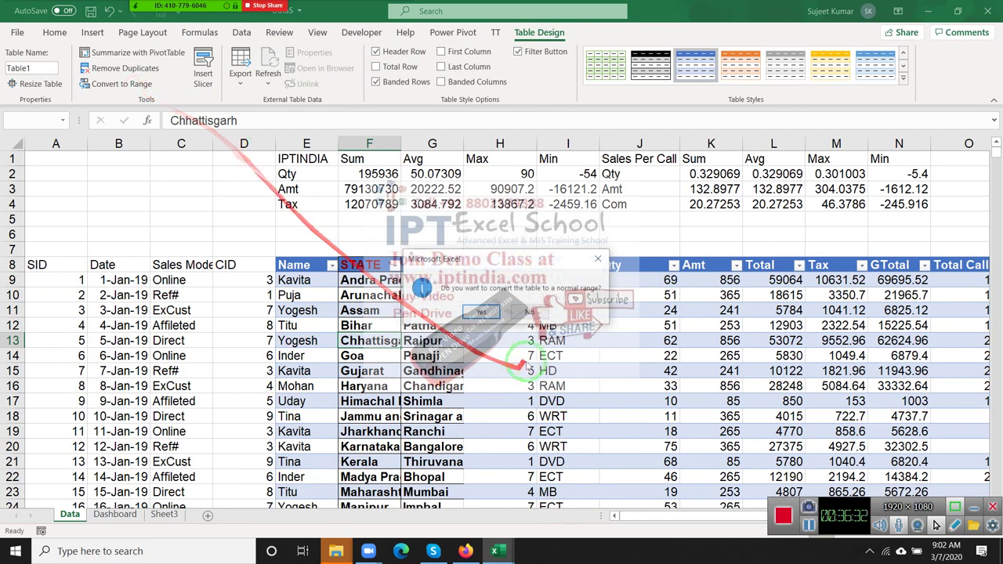
pyautogui.click(481, 312)
# Select the data from the SID header through Site and insert it as new table Table2
pyautogui.click(91, 269)
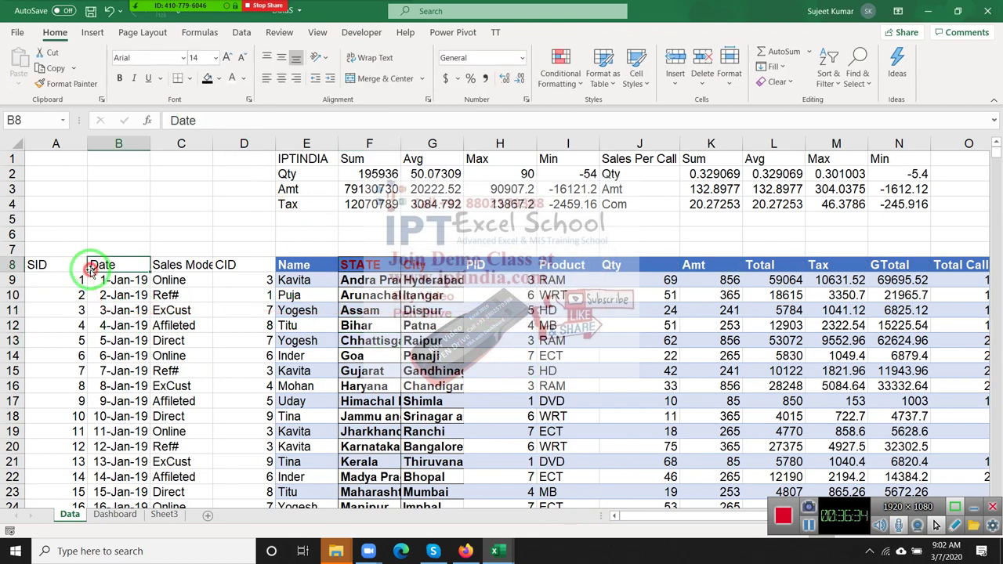
pyautogui.press('Left')
pyautogui.hotkey('ctrl', 'shift', 'Right')
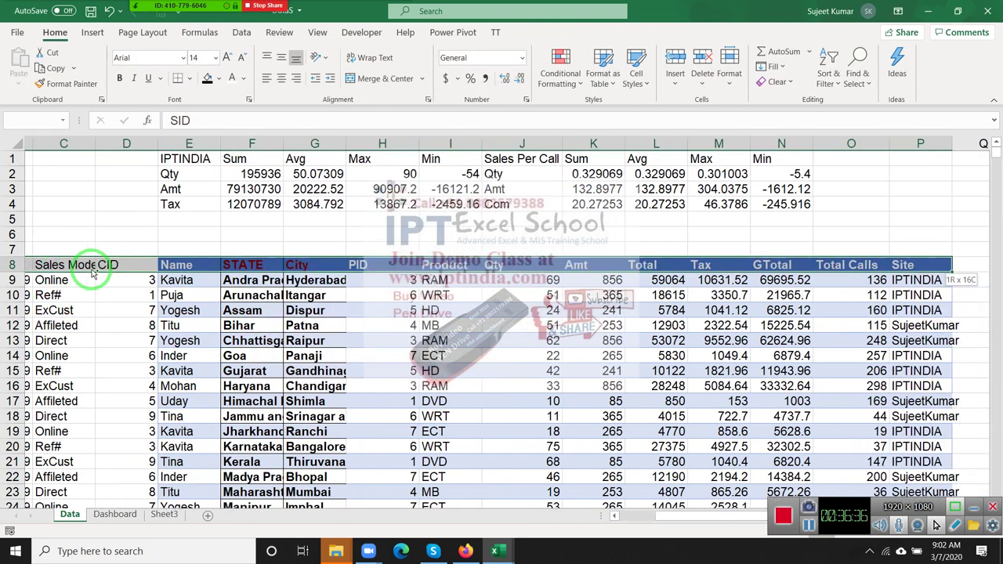
pyautogui.hotkey('ctrl', 'shift', 'Down')
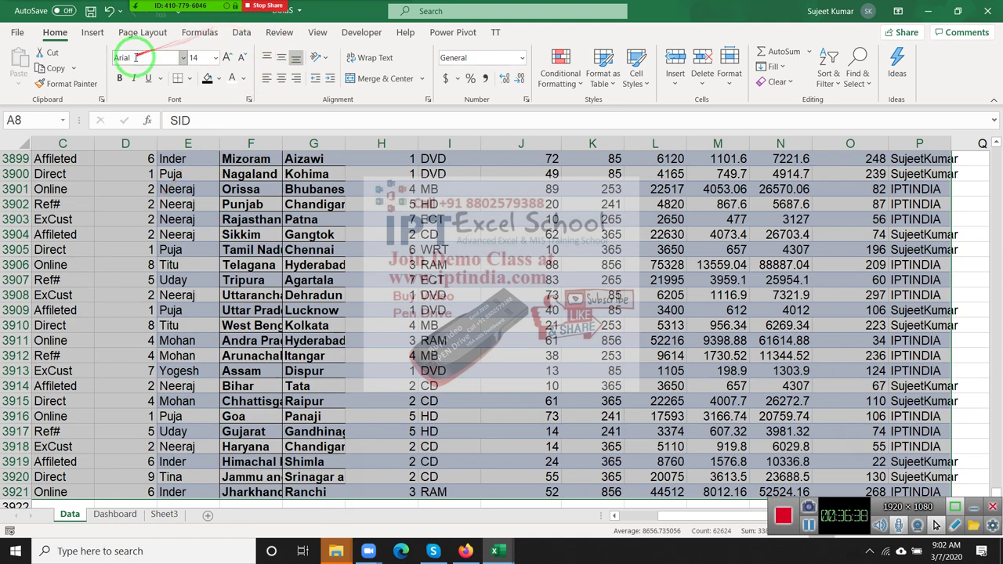
pyautogui.click(92, 32)
pyautogui.click(122, 73)
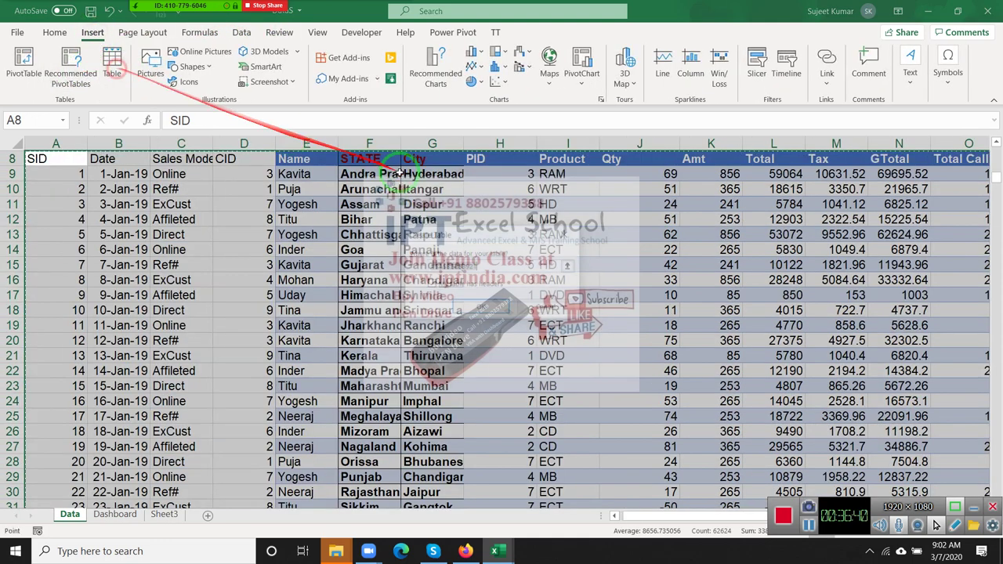
pyautogui.click(496, 310)
pyautogui.scroll(3, 496, 310)
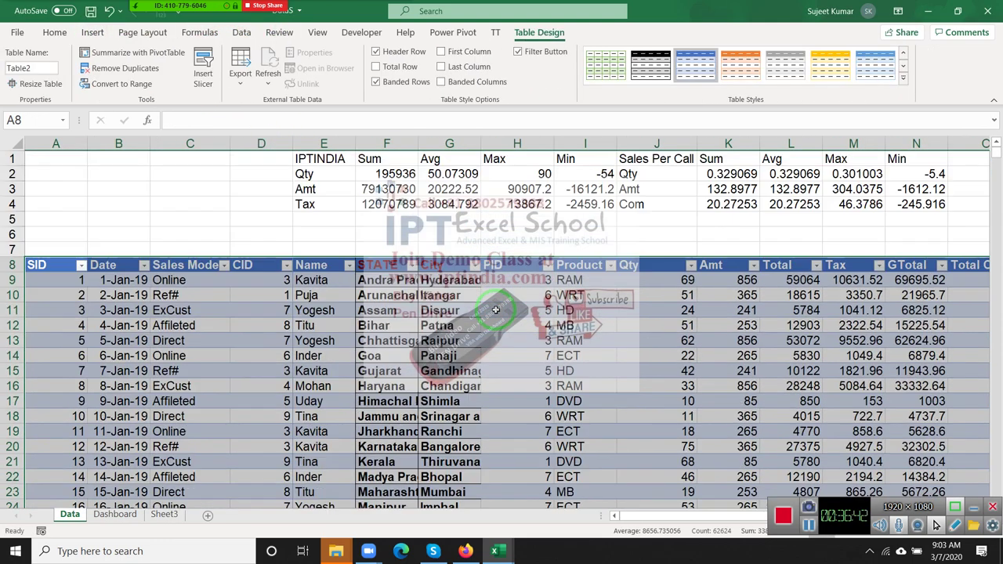
pyautogui.click(406, 188)
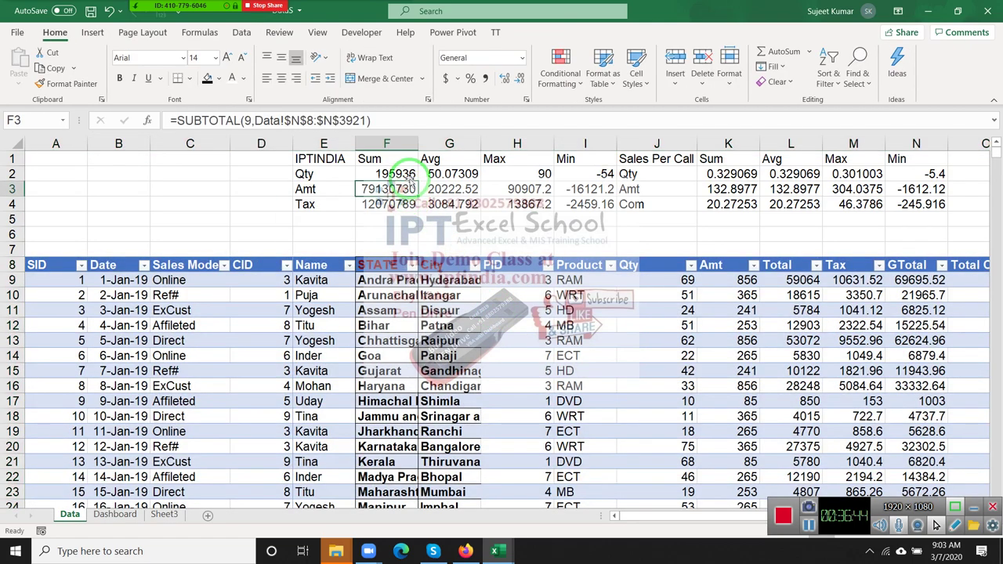
pyautogui.click(440, 175)
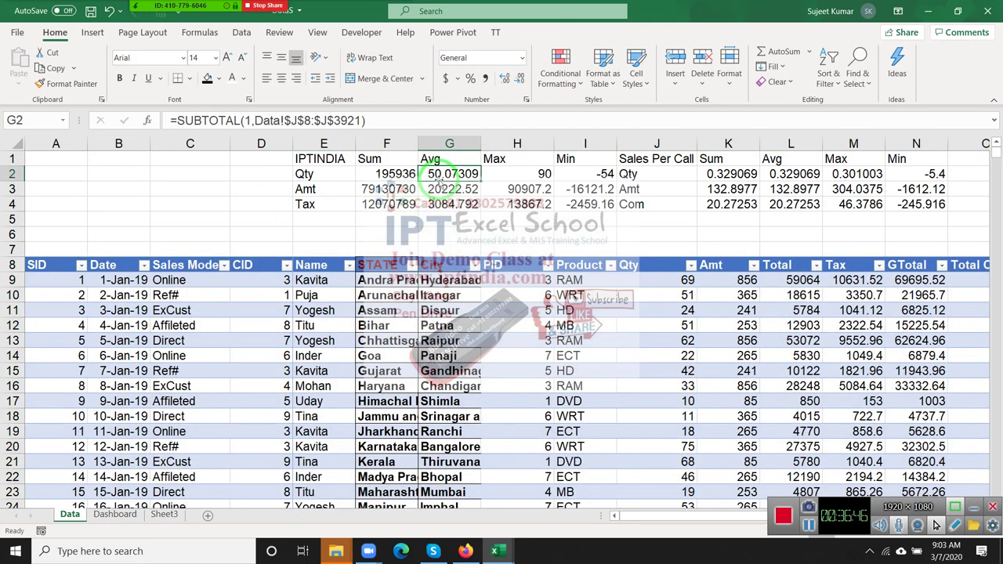
pyautogui.click(453, 204)
pyautogui.click(452, 189)
pyautogui.click(455, 205)
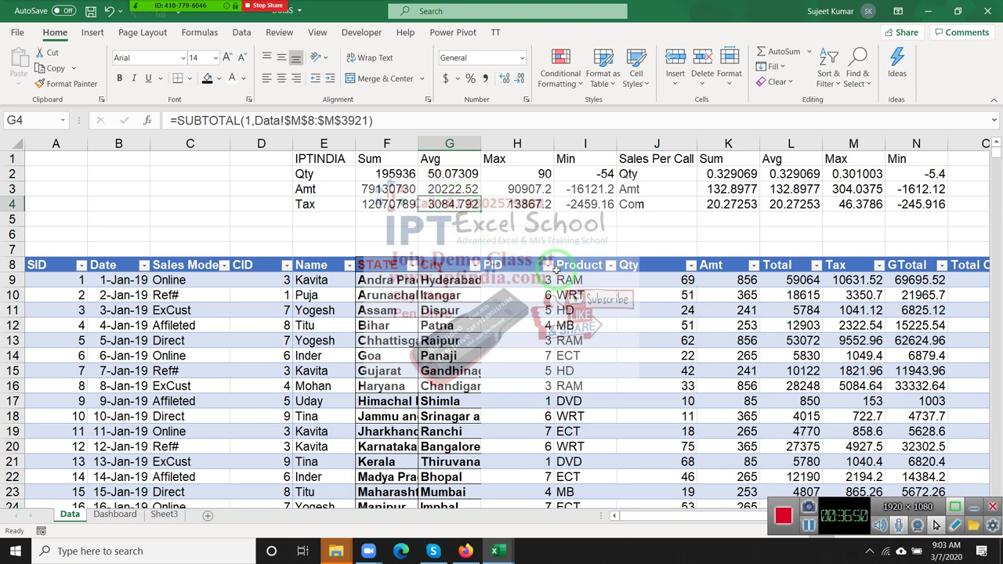
pyautogui.press('Up')
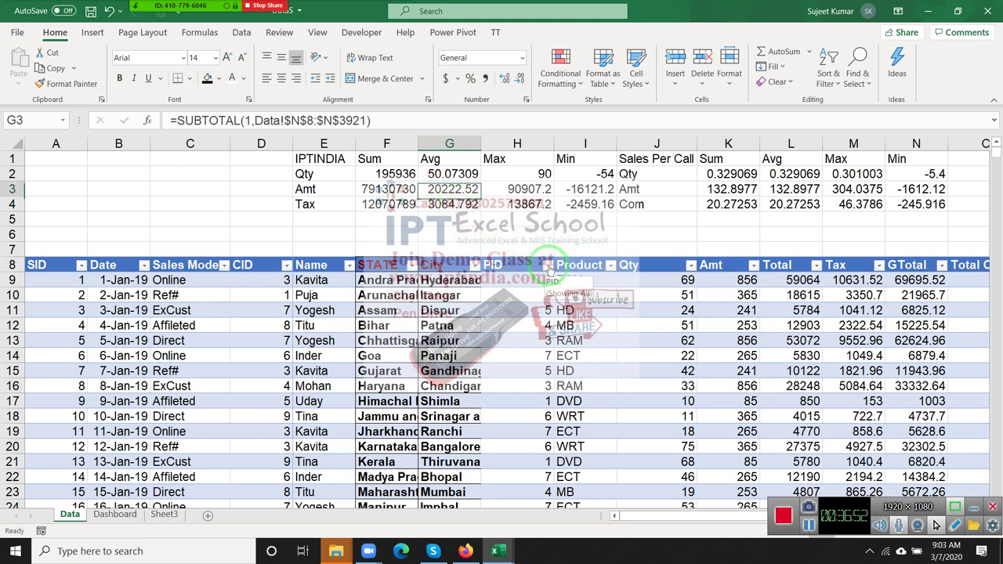
pyautogui.press('Down')
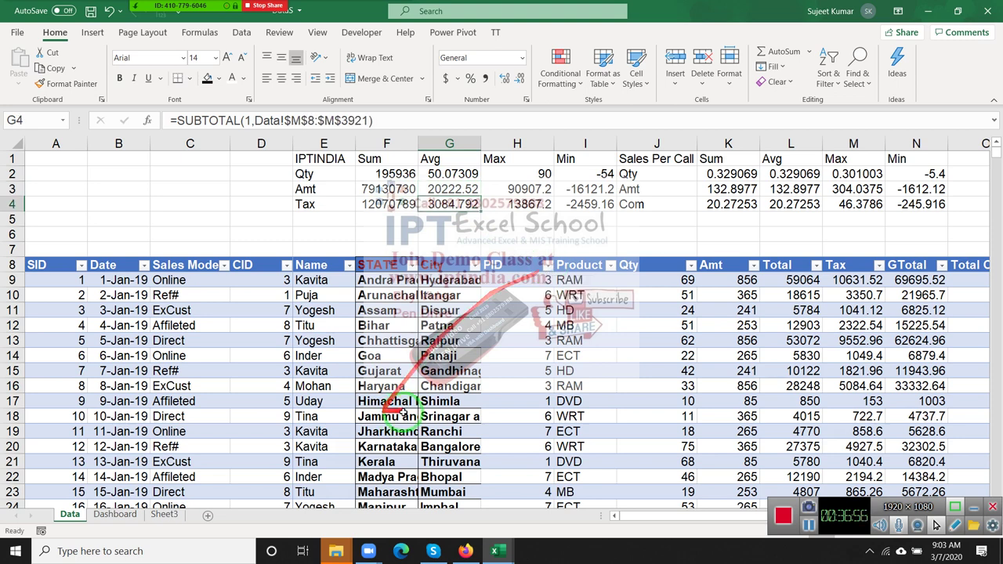
pyautogui.click(261, 174)
pyautogui.click(190, 355)
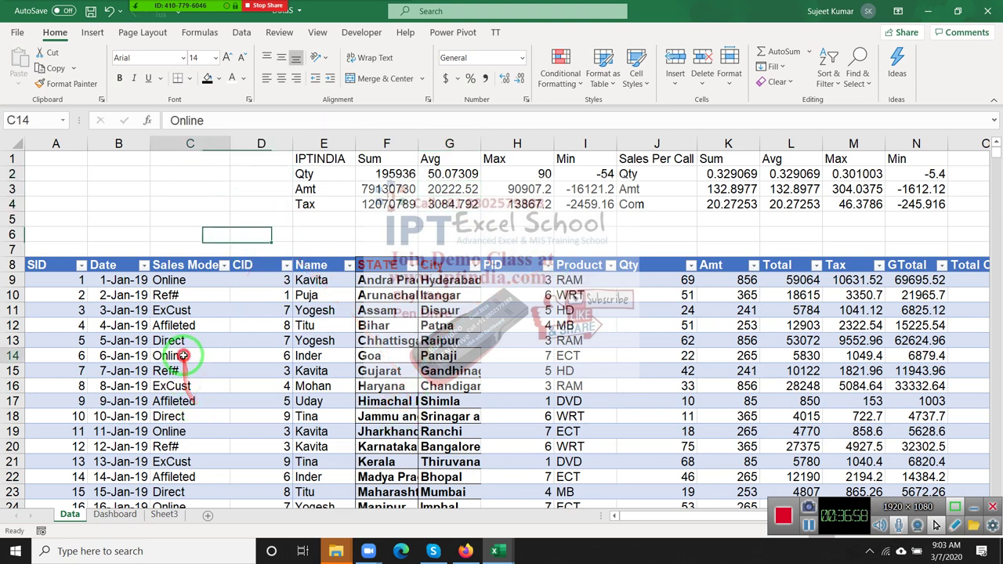
pyautogui.click(540, 32)
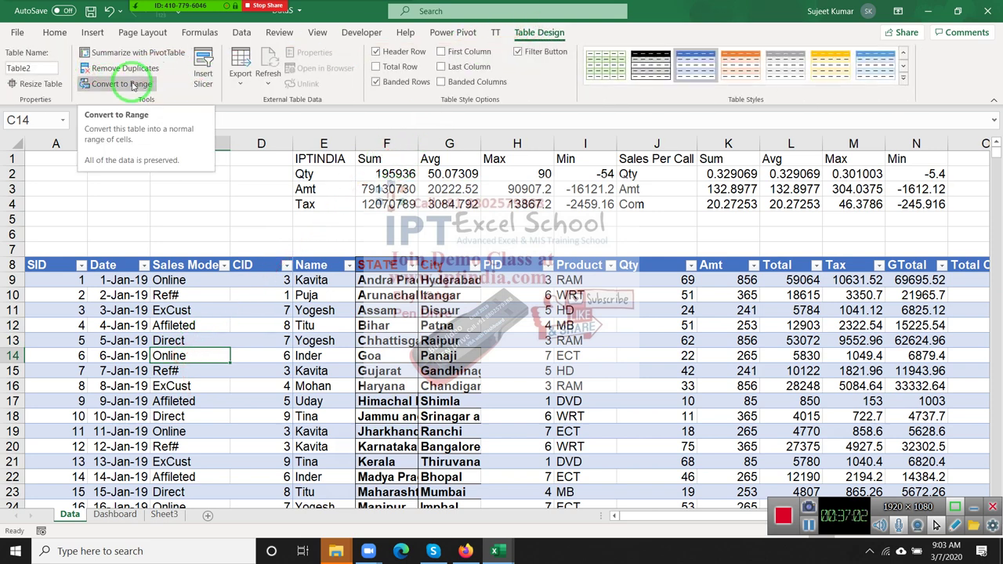
# Insert Table2 slicers for Sales Mode, Name, Product, Total Calls and Site
pyautogui.click(203, 69)
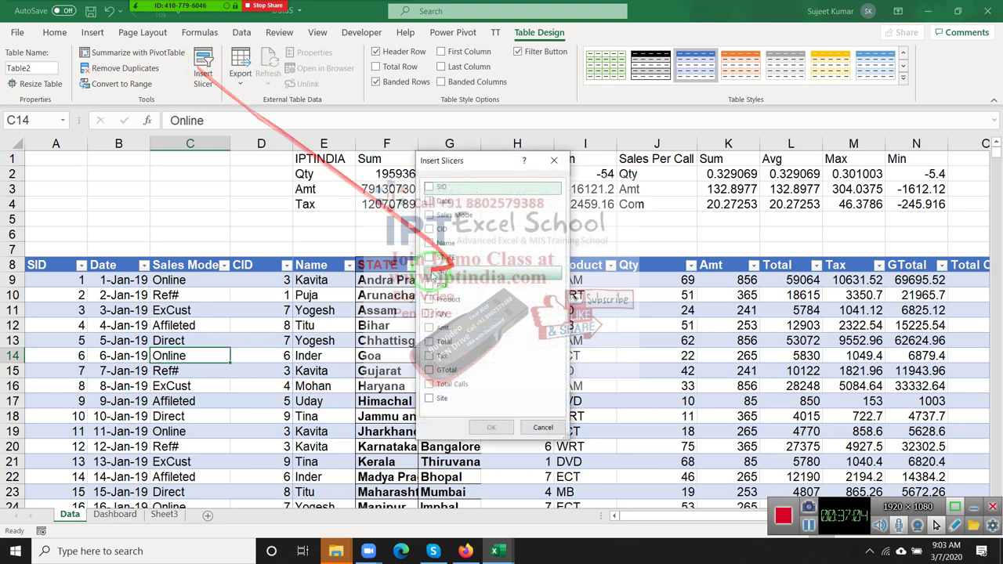
pyautogui.click(428, 216)
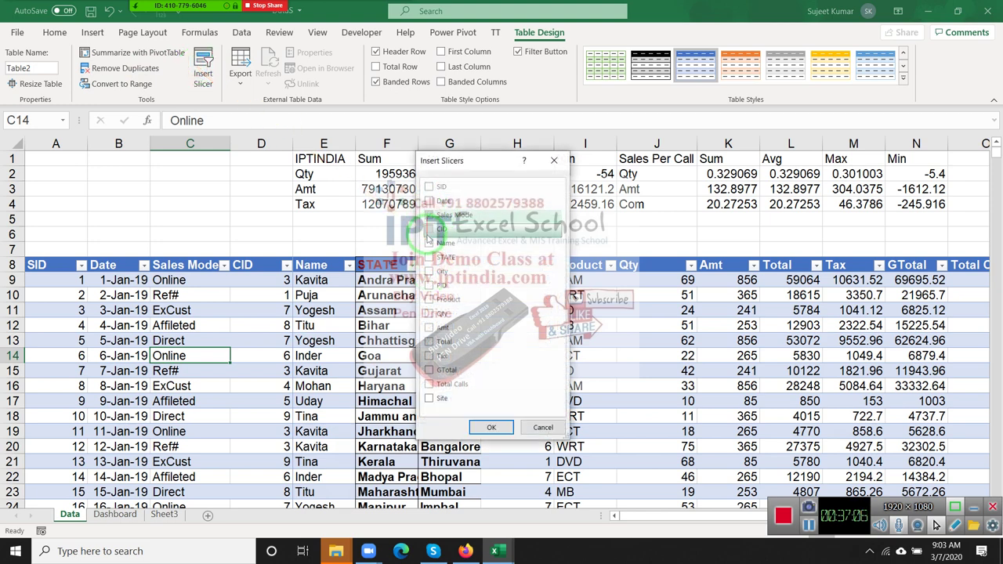
pyautogui.click(430, 244)
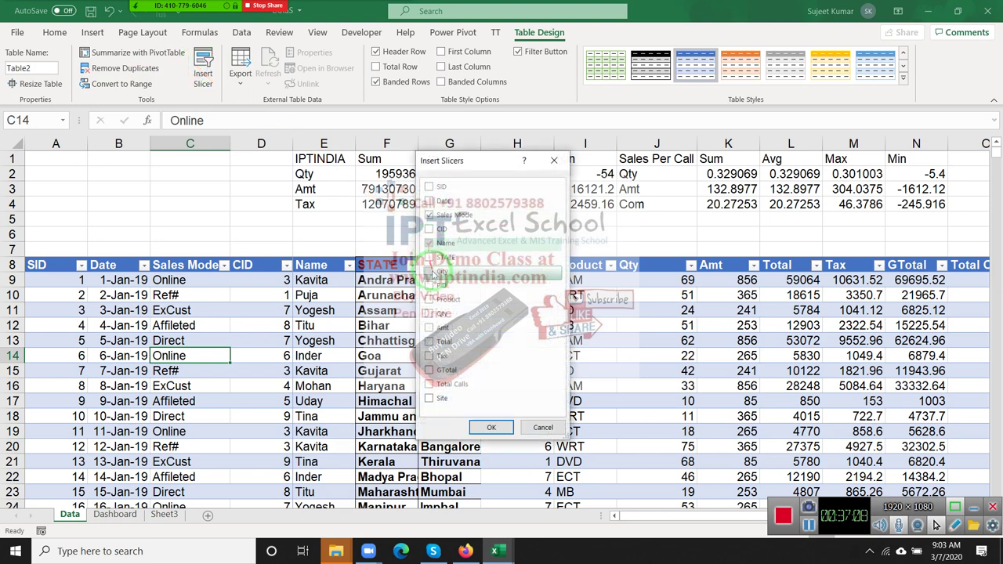
pyautogui.click(431, 298)
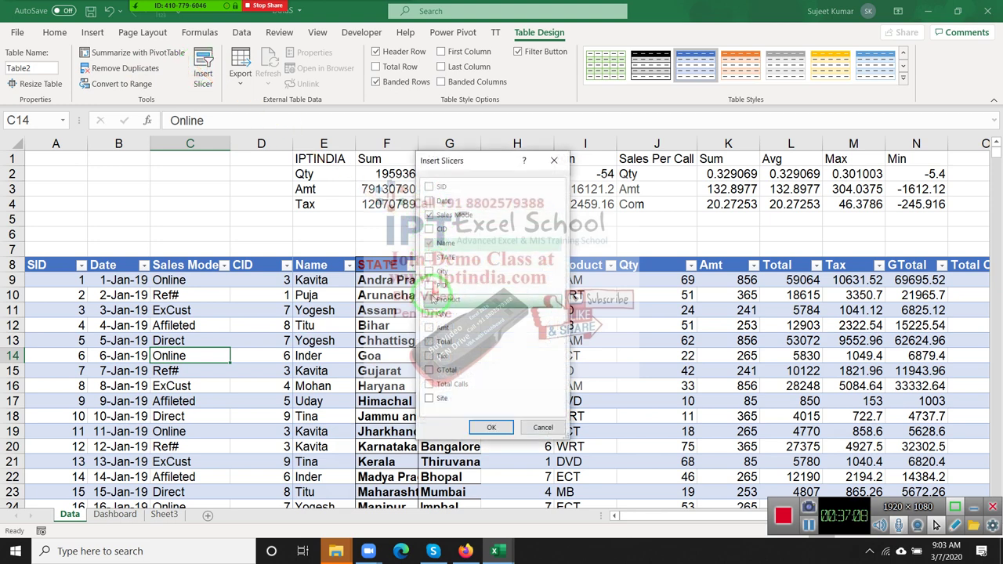
pyautogui.click(430, 398)
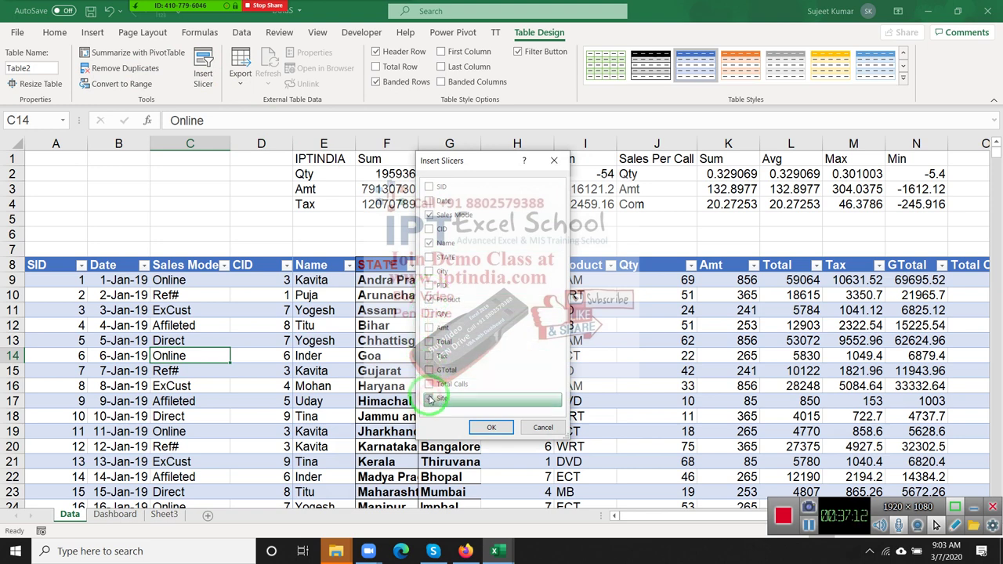
pyautogui.click(431, 370)
pyautogui.click(431, 384)
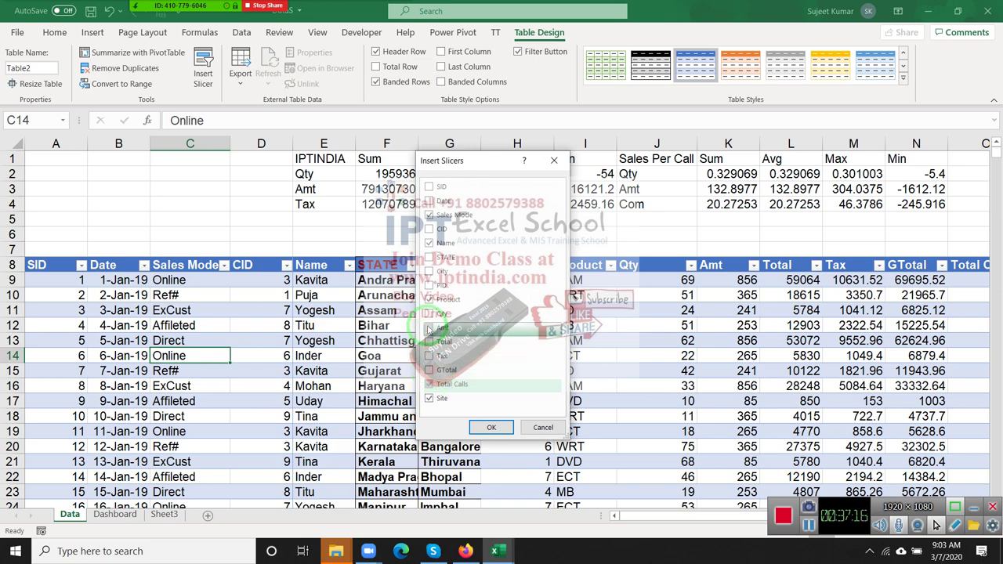
pyautogui.click(430, 302)
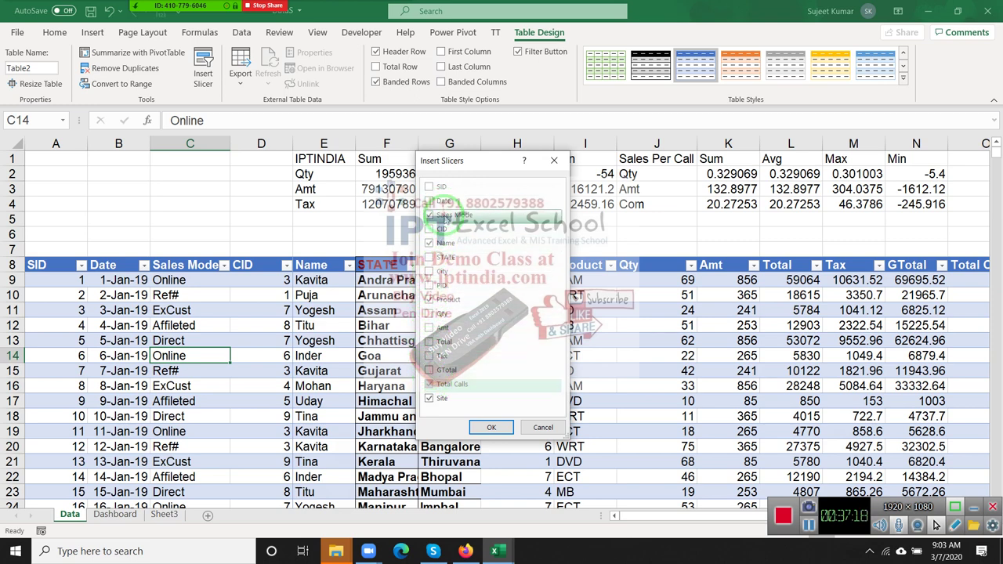
pyautogui.click(442, 202)
pyautogui.click(486, 427)
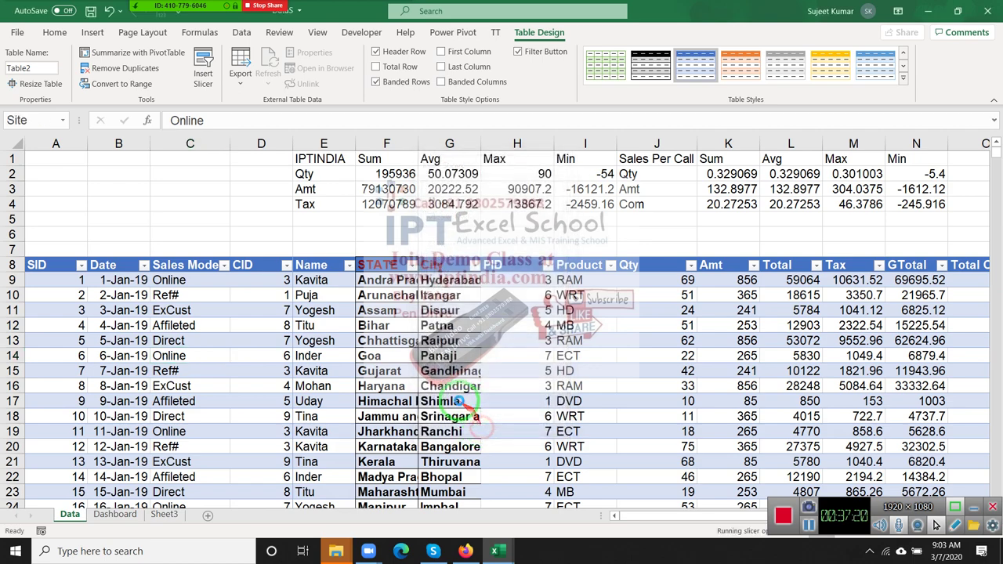
pyautogui.click(562, 321)
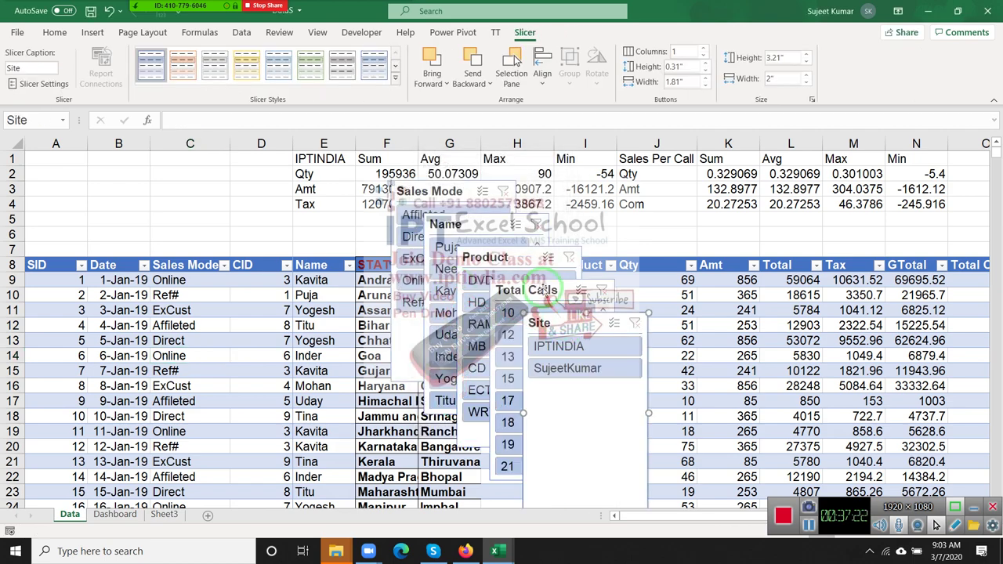
# Test and clear the Name and IPTINDIA Site filters, then cut the Sales Mode, Name and Product slicers
pyautogui.click(446, 247)
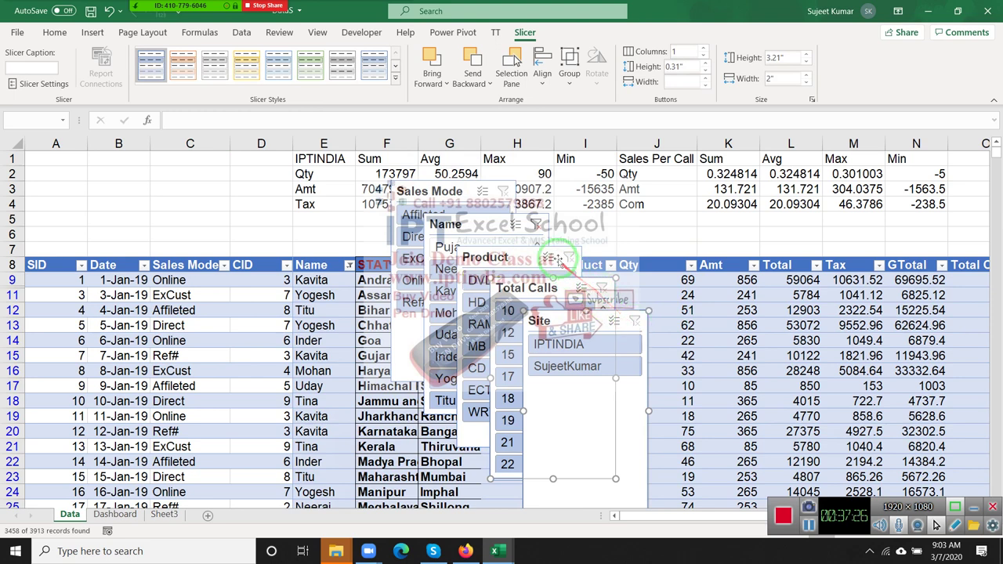
pyautogui.click(537, 226)
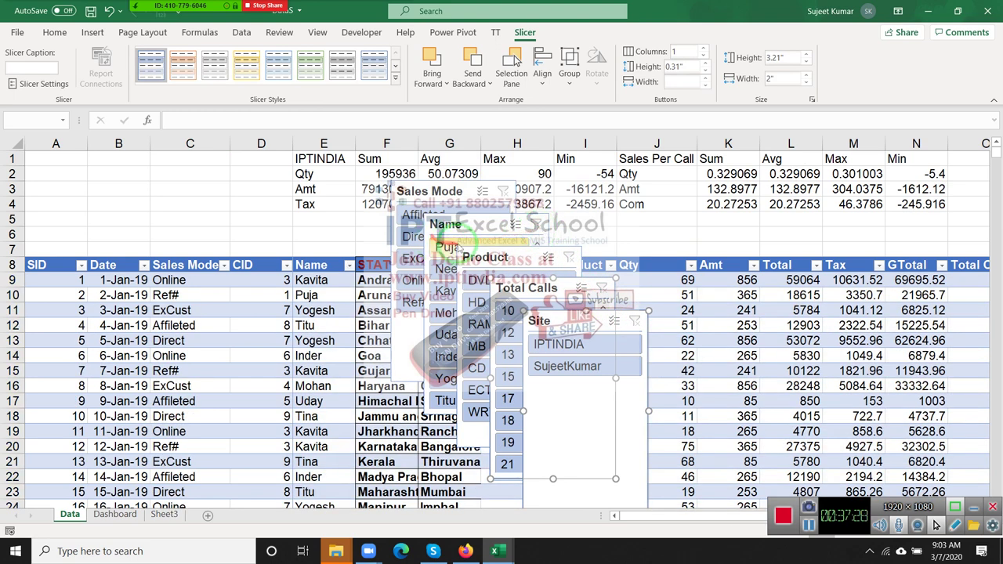
pyautogui.click(543, 349)
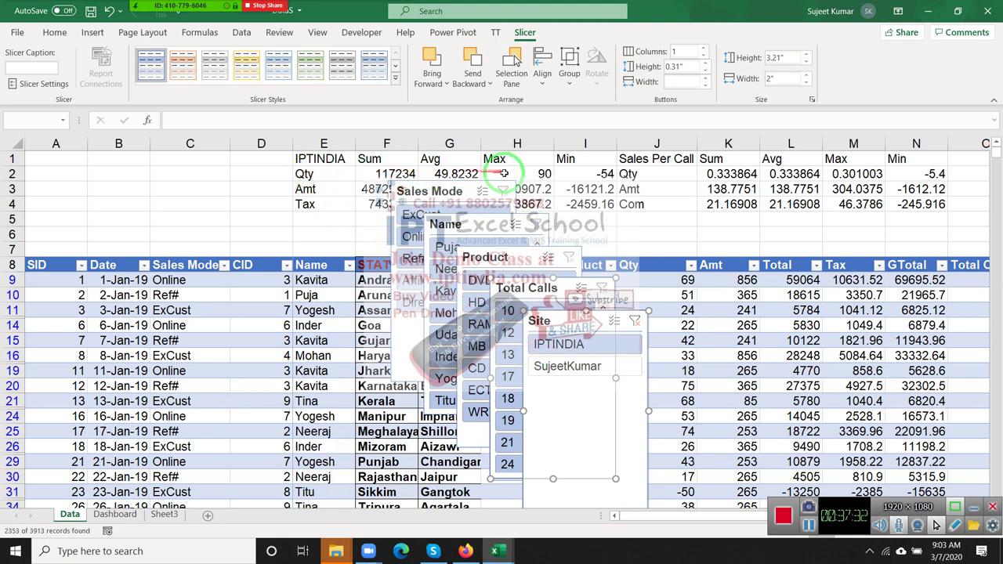
pyautogui.click(638, 324)
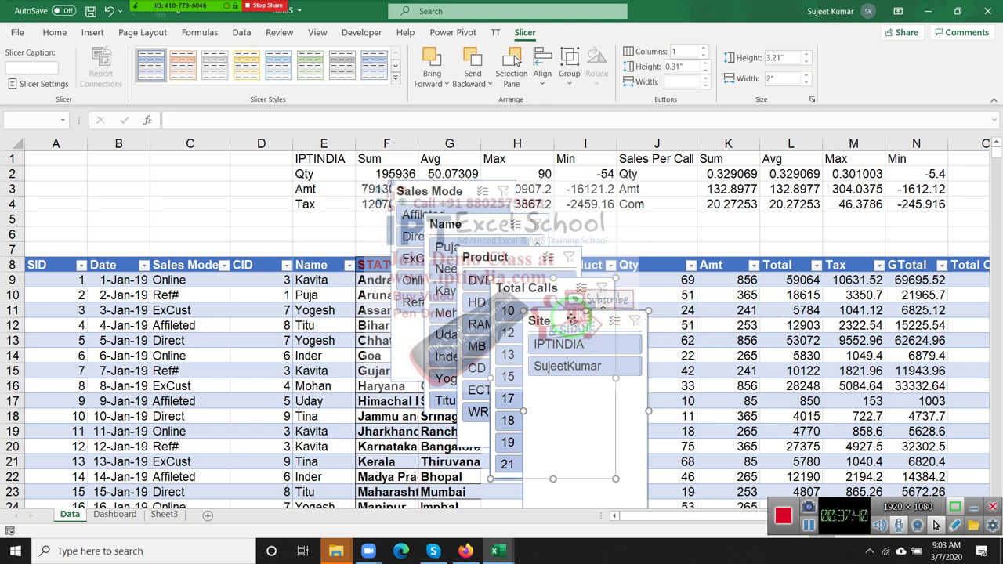
pyautogui.keyDown('ctrl'); pyautogui.click(514, 257); pyautogui.keyUp('ctrl')
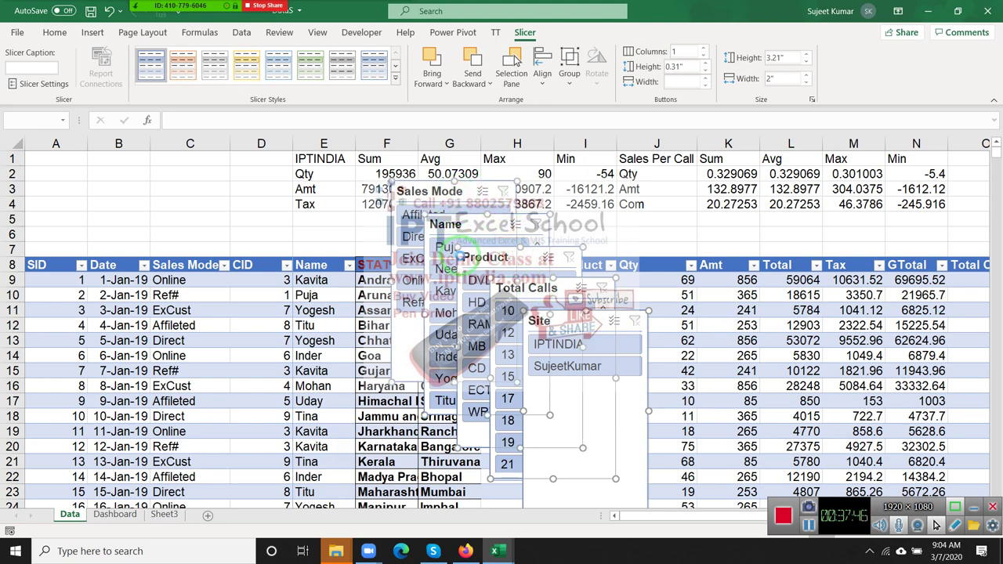
pyautogui.press('Delete')
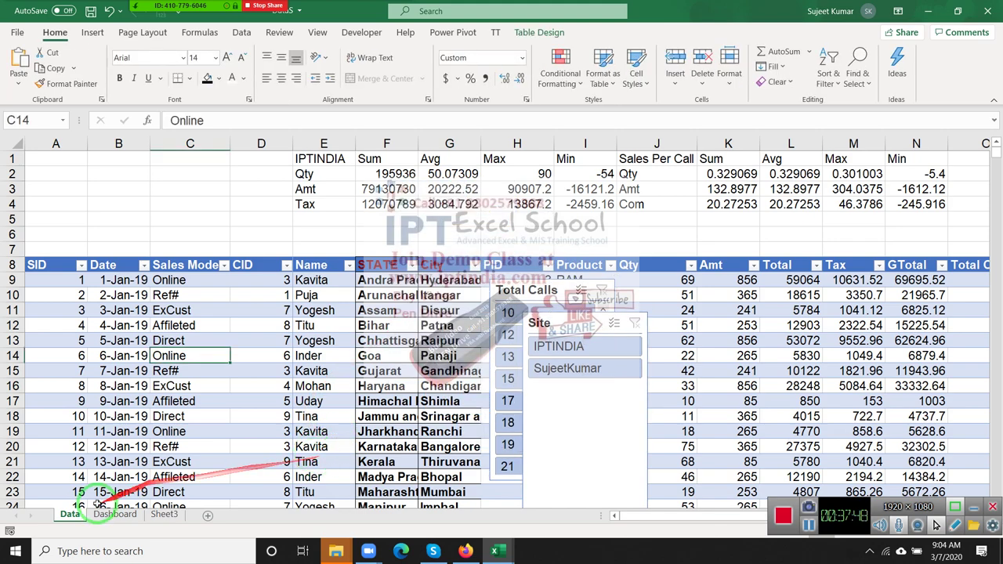
# Paste the Sales Mode, Name and Product slicers onto the Dashboard sheet
pyautogui.click(110, 514)
pyautogui.click(89, 250)
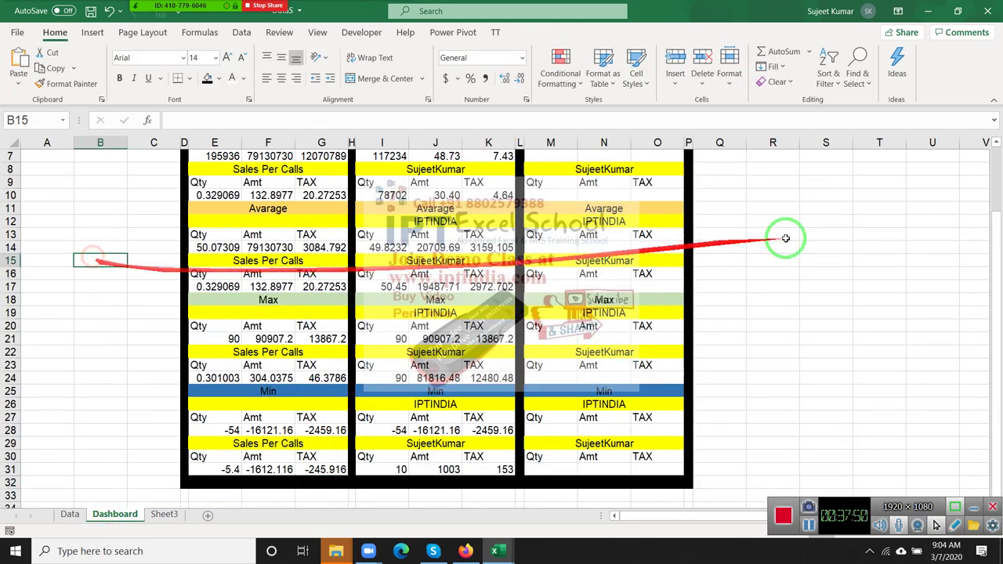
pyautogui.click(839, 229)
pyautogui.hotkey('ctrl', 'v')
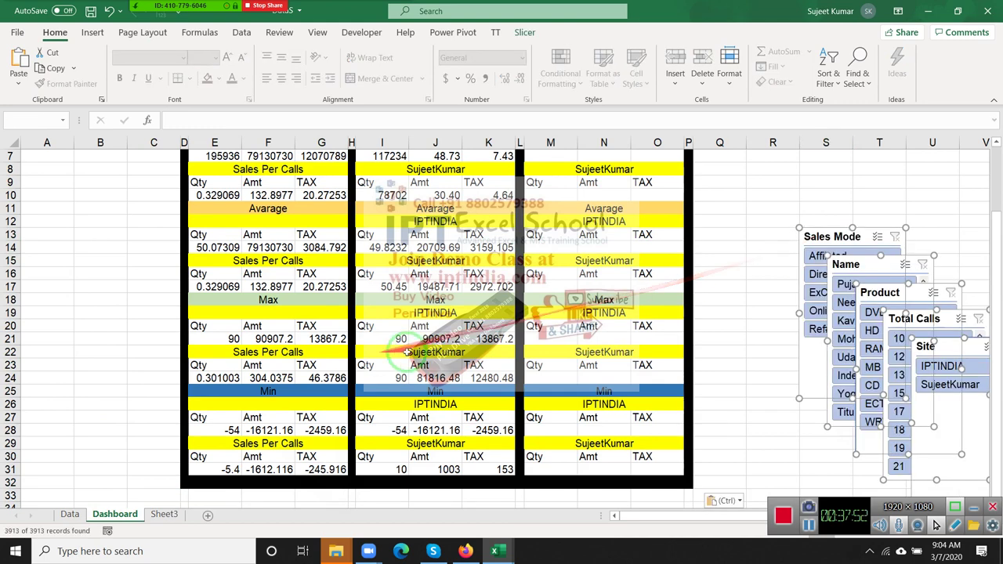
# Move the Total Calls and Site slicers from the Data sheet to the Dashboard near column Q
pyautogui.click(69, 516)
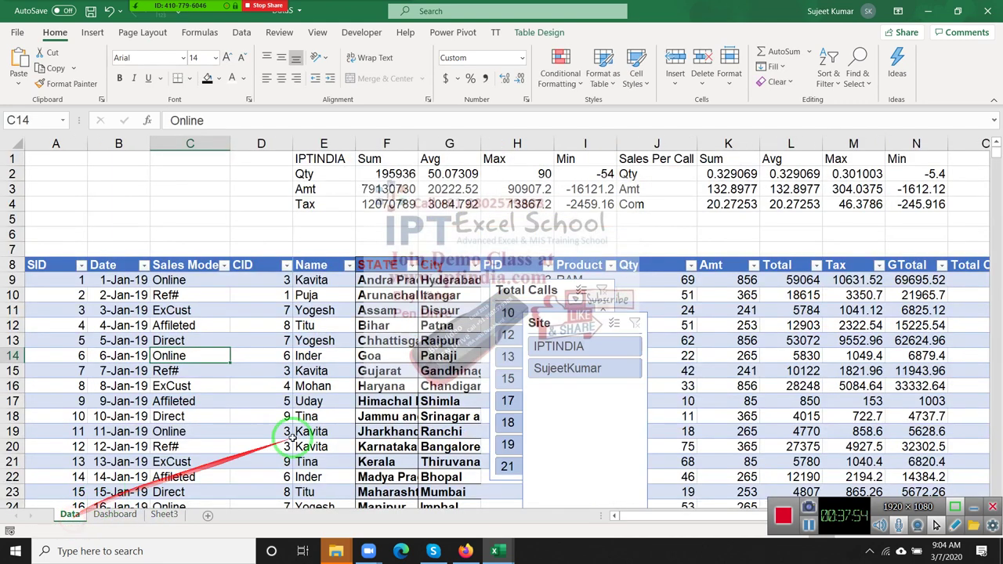
pyautogui.keyDown('ctrl'); pyautogui.click(558, 300); pyautogui.keyUp('ctrl')
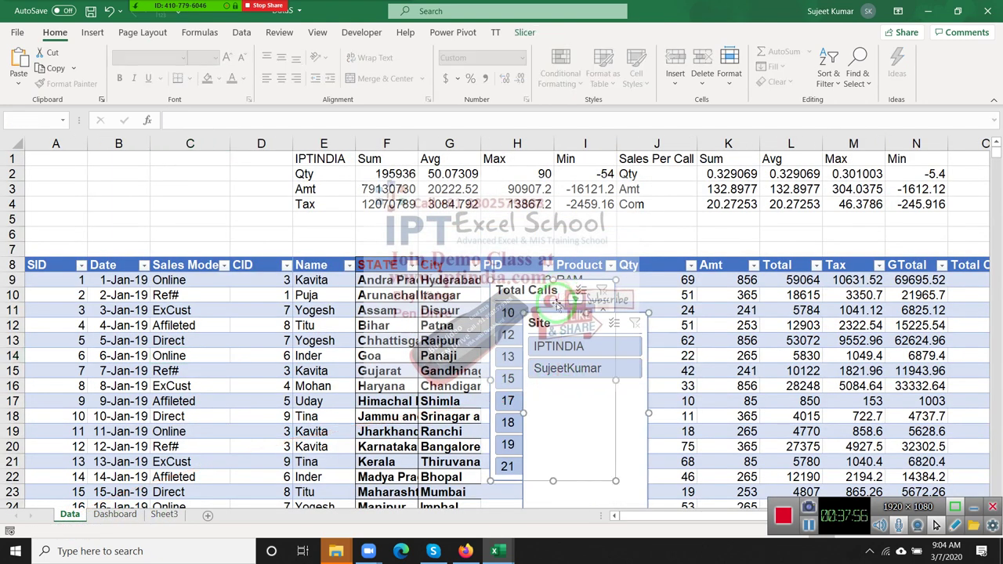
pyautogui.press('Delete')
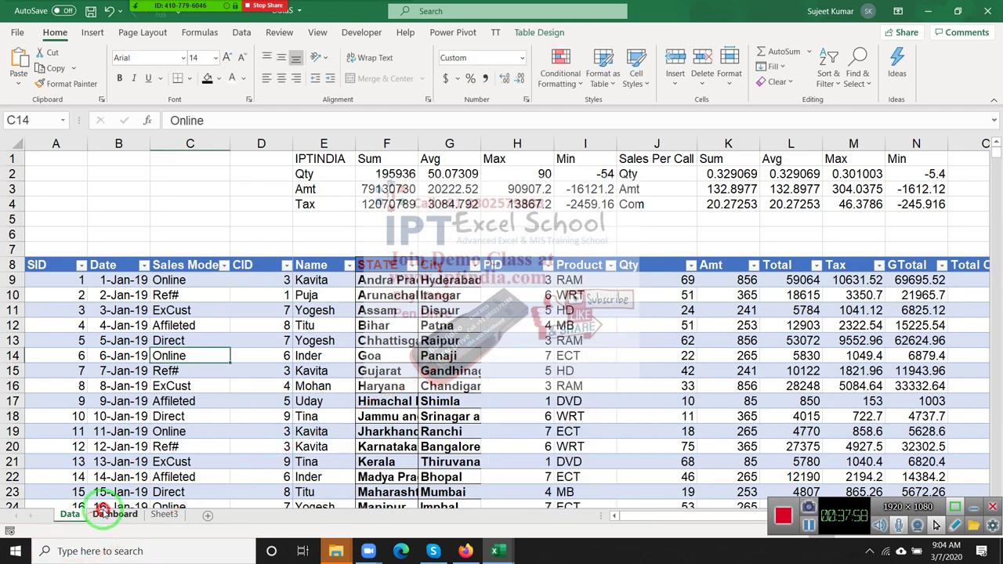
pyautogui.click(115, 515)
pyautogui.click(716, 276)
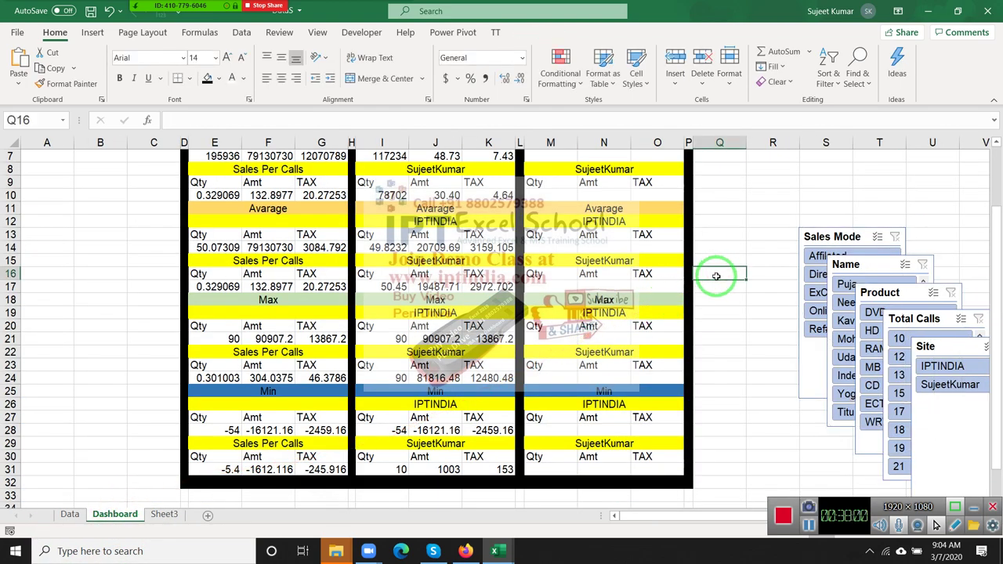
pyautogui.hotkey('ctrl', 'v')
# Place the Site slicer over columns M–O and the Name slicer at the left under Section #1
pyautogui.click(737, 248)
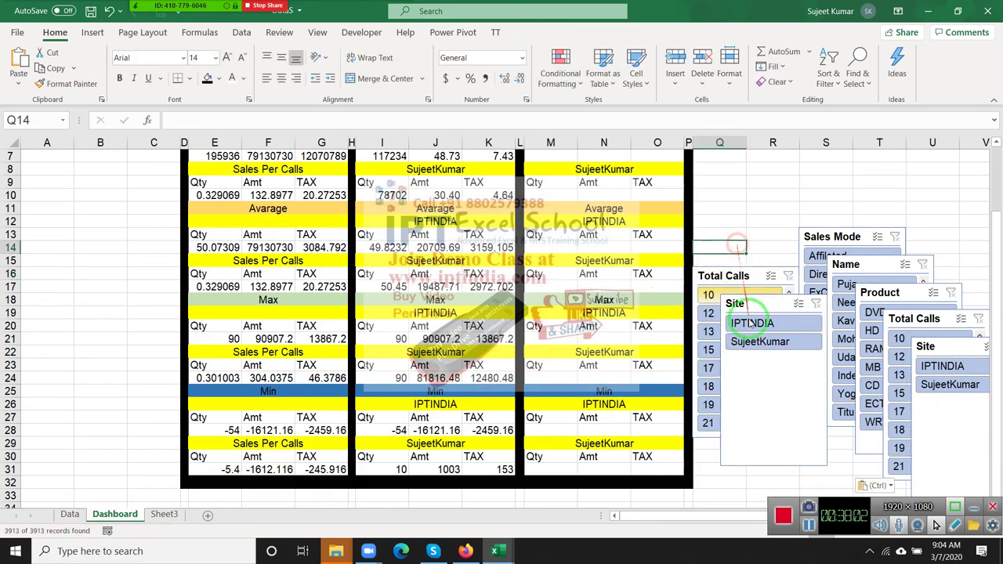
pyautogui.moveTo(764, 305); pyautogui.dragTo(628, 201)
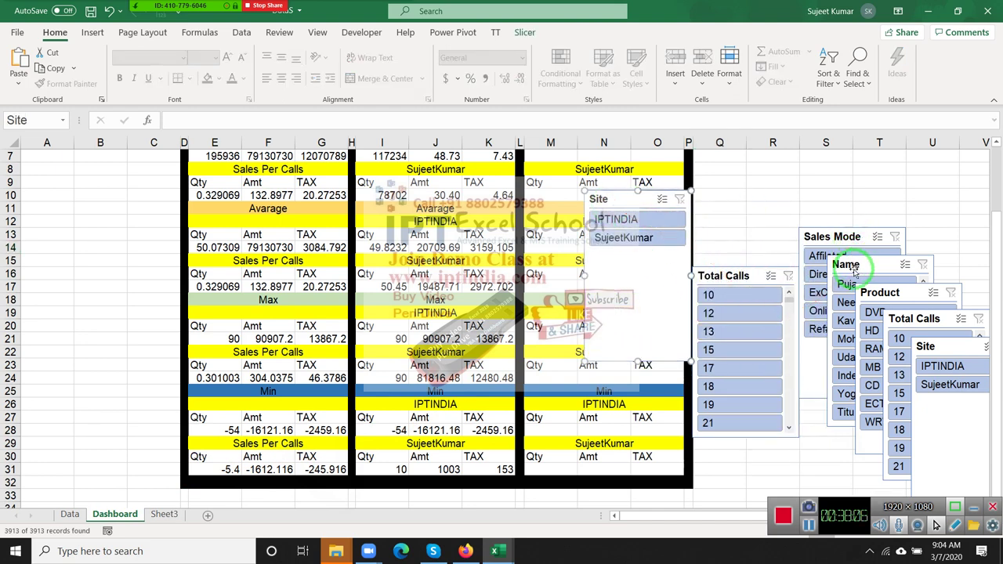
pyautogui.moveTo(854, 271)
pyautogui.mouseDown()
pyautogui.moveTo(108, 253)
pyautogui.moveTo(49, 239)
pyautogui.mouseUp()
pyautogui.hotkey('ctrl', 'z')
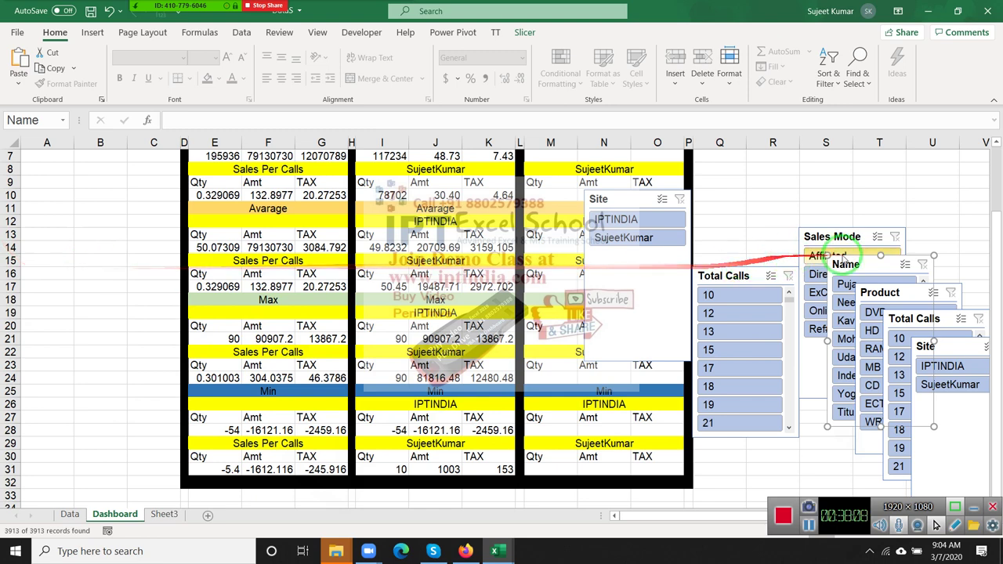
pyautogui.moveTo(850, 257); pyautogui.dragTo(49, 239)
pyautogui.hotkey('ctrl', 'z')
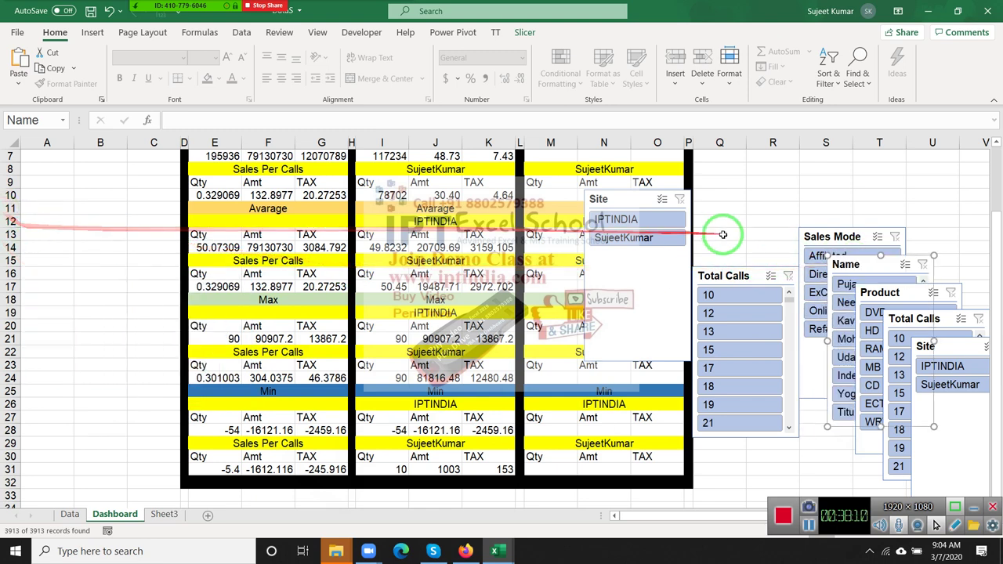
pyautogui.moveTo(876, 261); pyautogui.dragTo(150, 217)
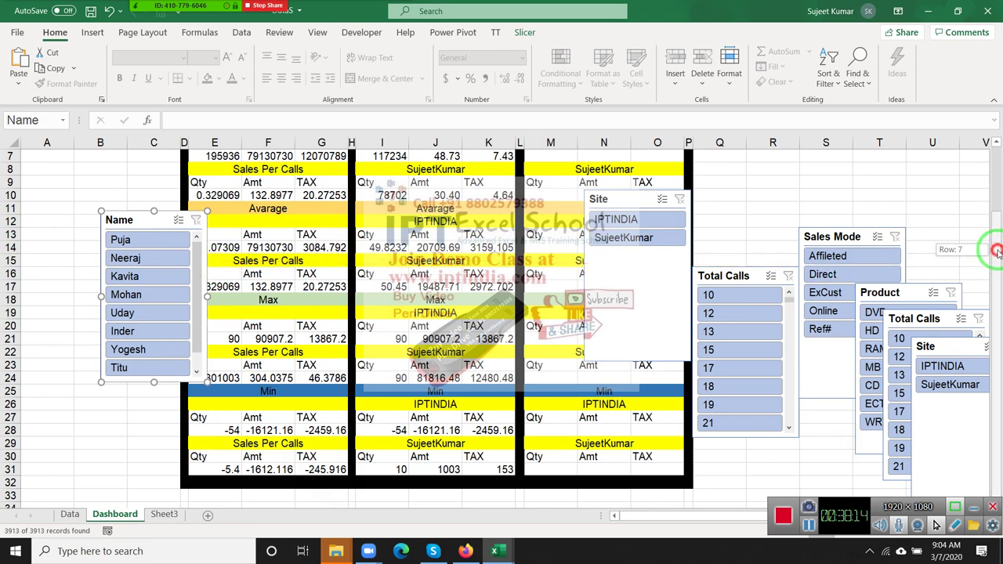
pyautogui.moveTo(997, 251); pyautogui.dragTo(987, 175)
pyautogui.moveTo(123, 294)
pyautogui.mouseDown()
pyautogui.moveTo(83, 267)
pyautogui.moveTo(40, 196)
pyautogui.mouseUp()
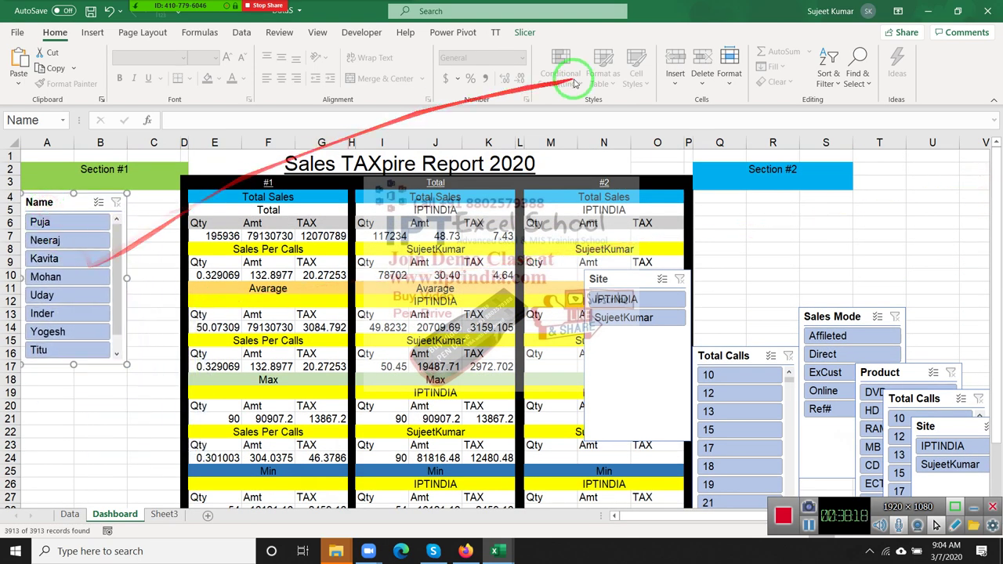
# Set the Name slicer to 3 columns, widen it, and shorten it to end near row 10
pyautogui.click(523, 34)
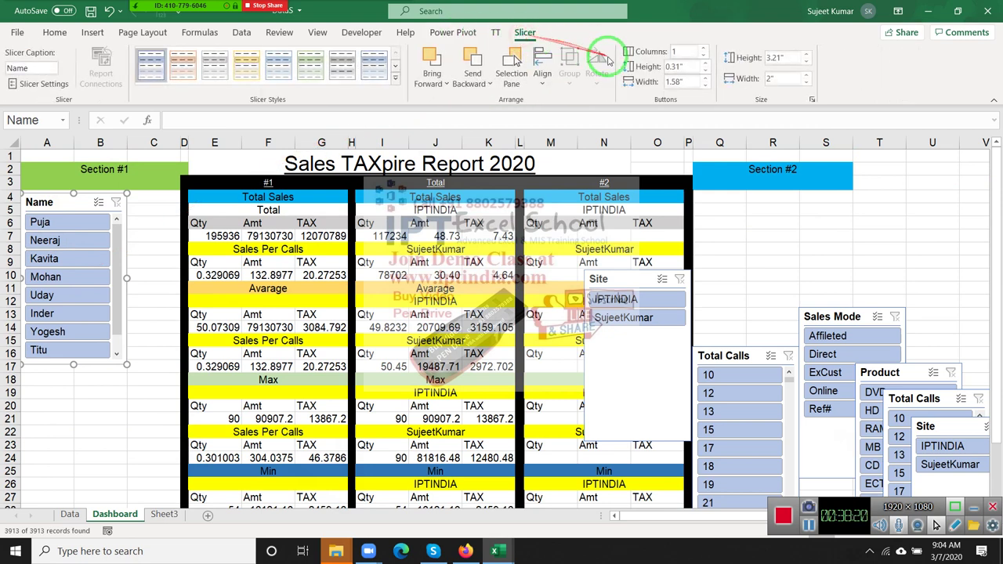
pyautogui.click(705, 49)
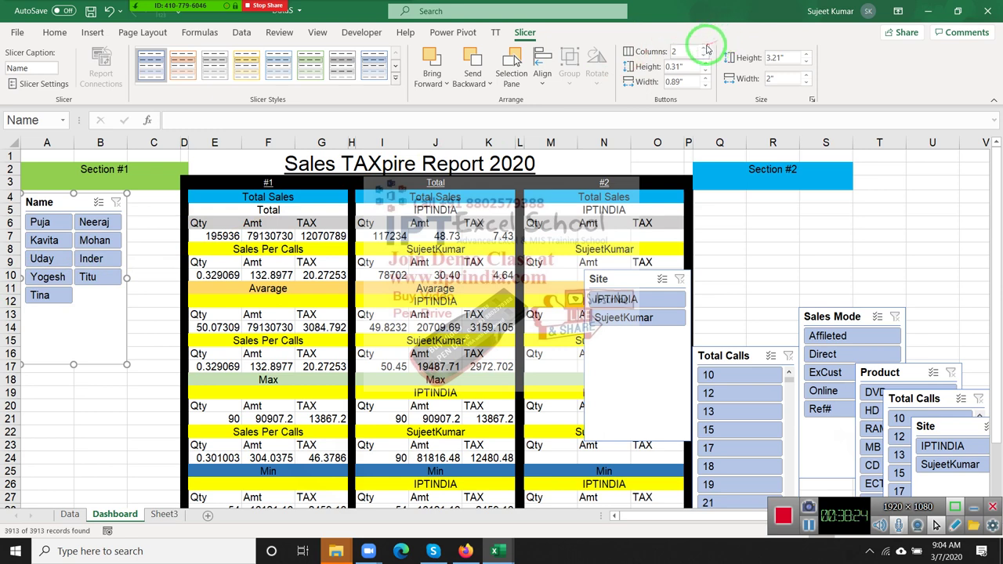
pyautogui.click(705, 49)
pyautogui.moveTo(127, 276); pyautogui.dragTo(177, 275)
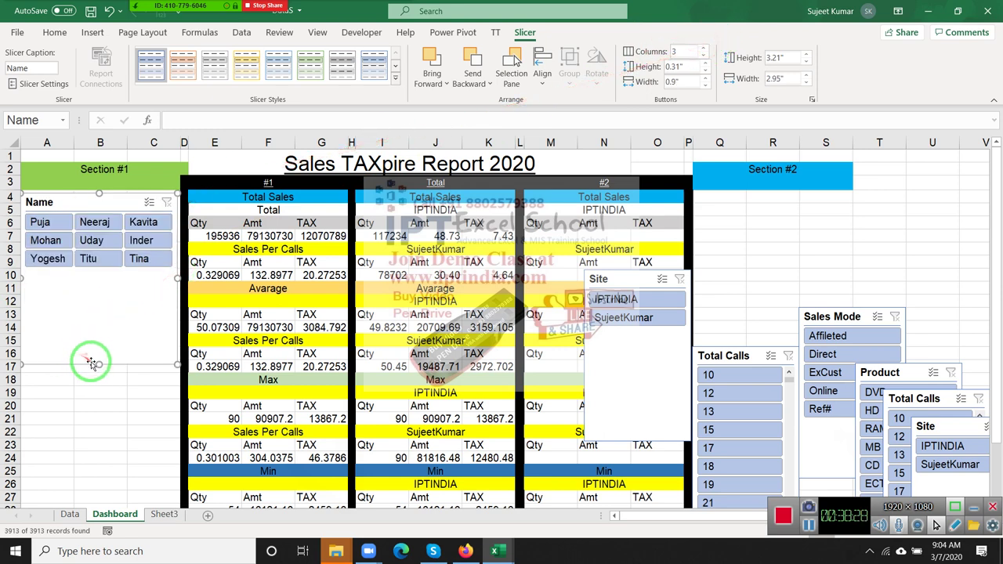
pyautogui.moveTo(100, 362); pyautogui.dragTo(108, 276)
pyautogui.click(101, 328)
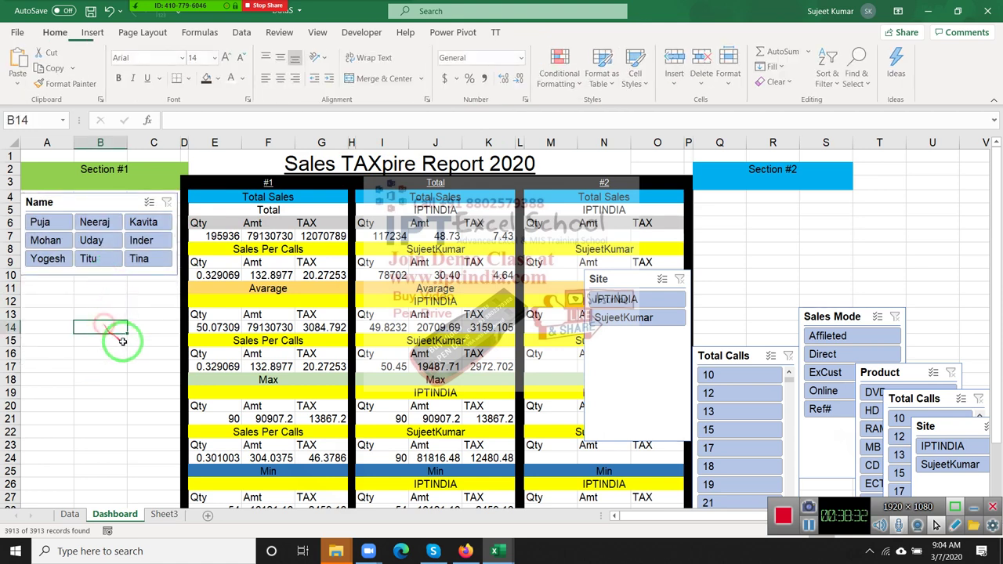
pyautogui.click(166, 275)
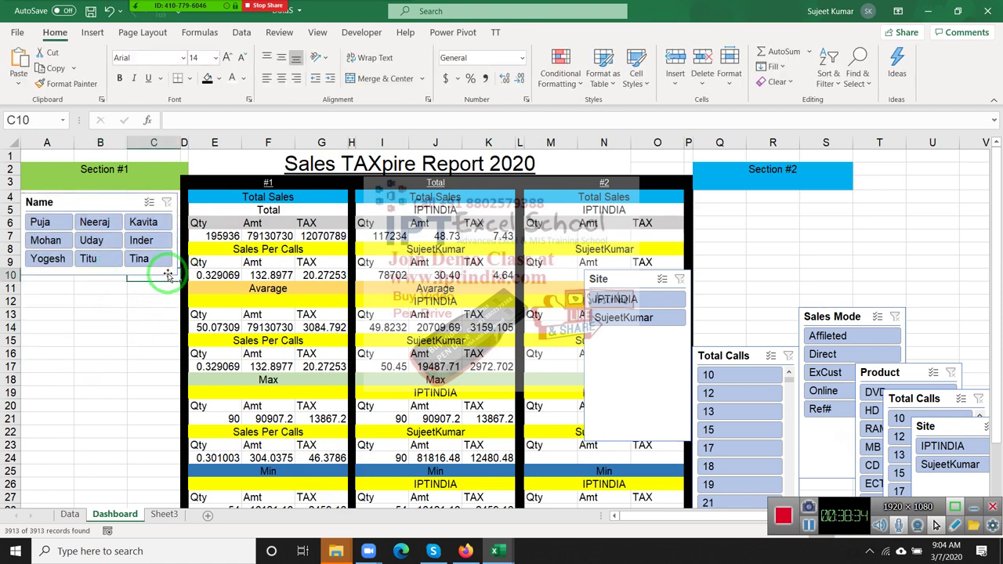
pyautogui.click(176, 251)
pyautogui.moveTo(178, 235); pyautogui.dragTo(177, 236)
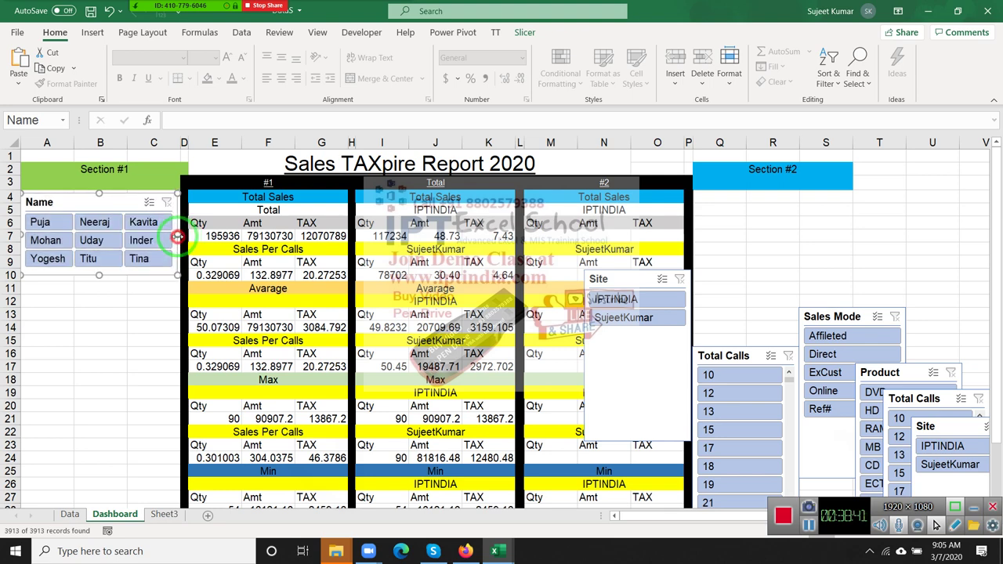
# Move the Product slicer below the Name slicer and make it narrower and shorter
pyautogui.click(159, 323)
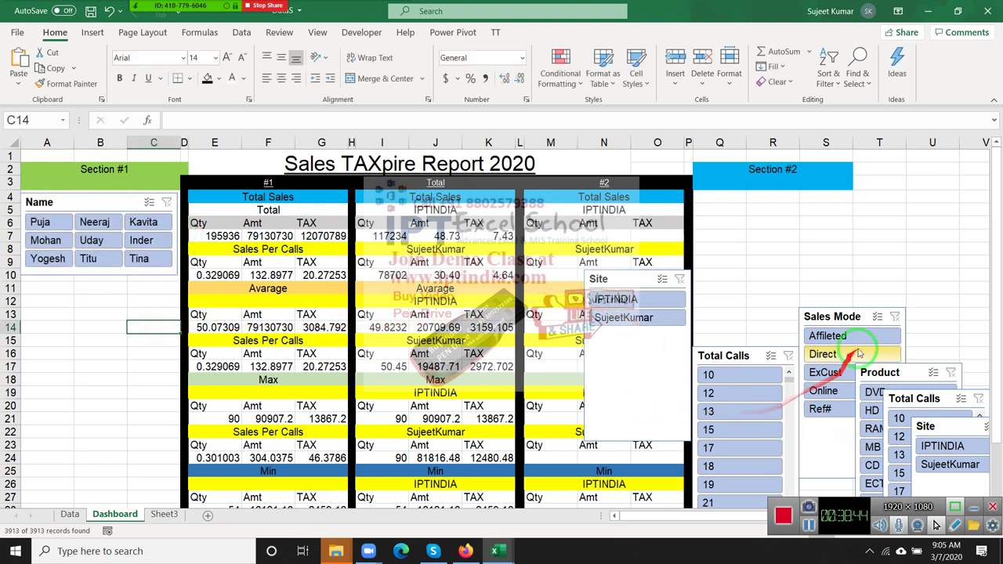
pyautogui.moveTo(903, 371); pyautogui.dragTo(56, 278)
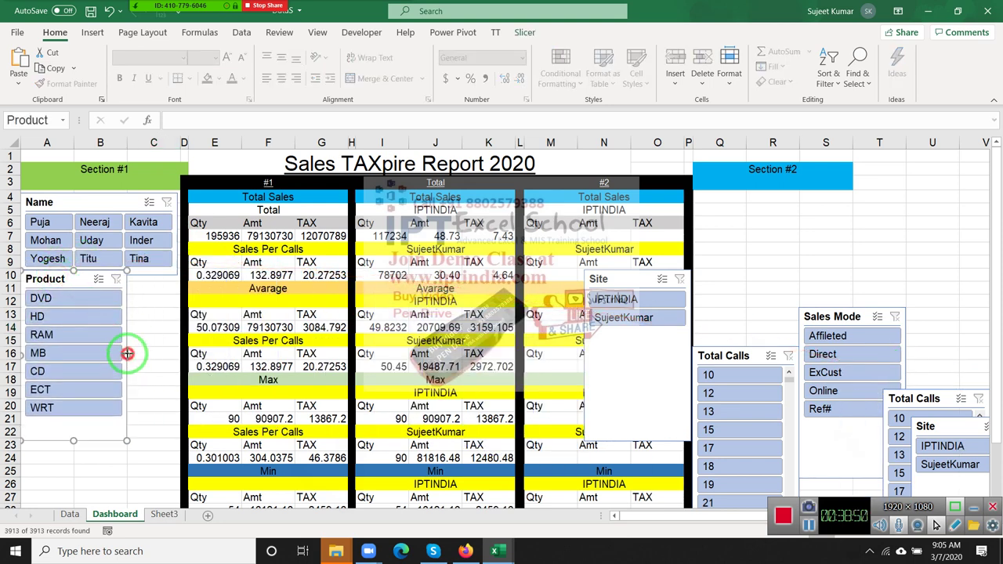
pyautogui.moveTo(127, 353); pyautogui.dragTo(115, 354)
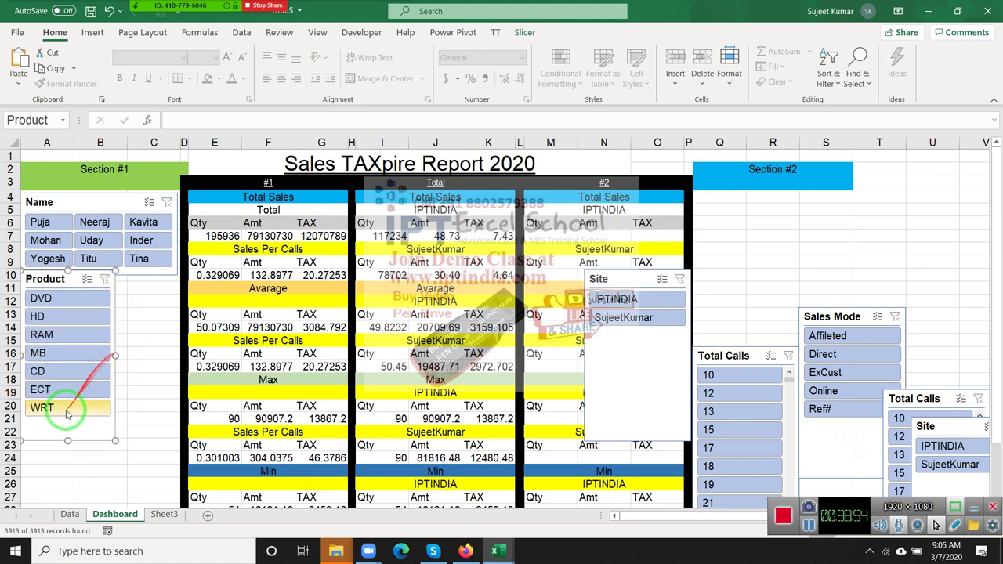
pyautogui.moveTo(68, 439); pyautogui.dragTo(68, 415)
pyautogui.click(135, 381)
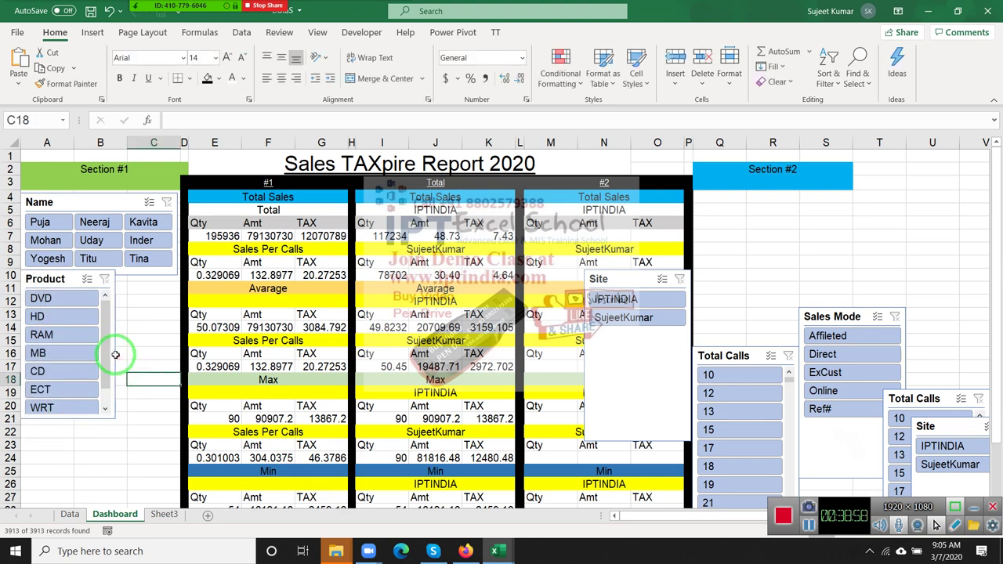
pyautogui.click(115, 355)
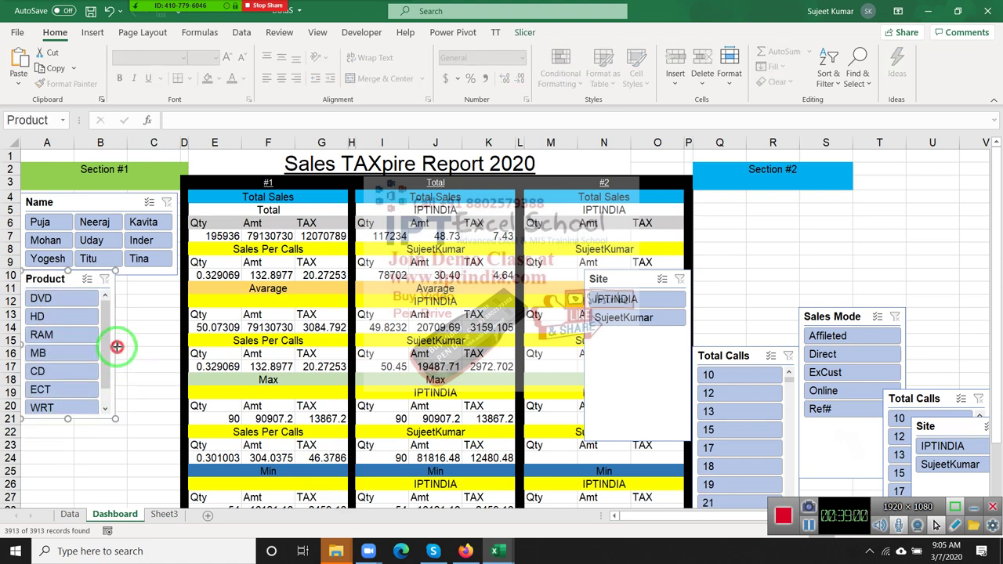
pyautogui.moveTo(116, 347); pyautogui.dragTo(105, 343)
pyautogui.click(147, 349)
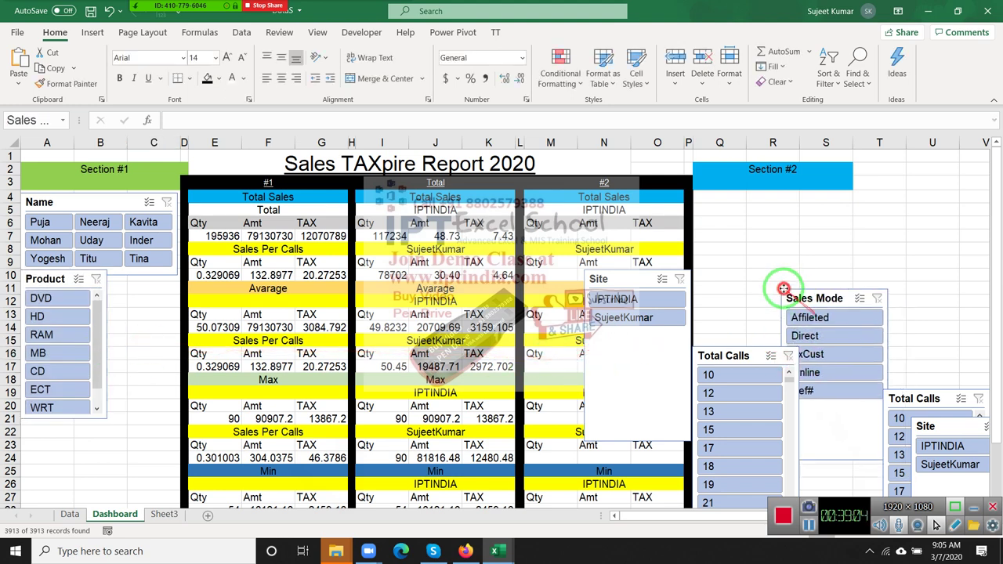
# Place a compact Sales Mode slicer beside the Product slicer and align the two
pyautogui.moveTo(817, 320); pyautogui.dragTo(123, 279)
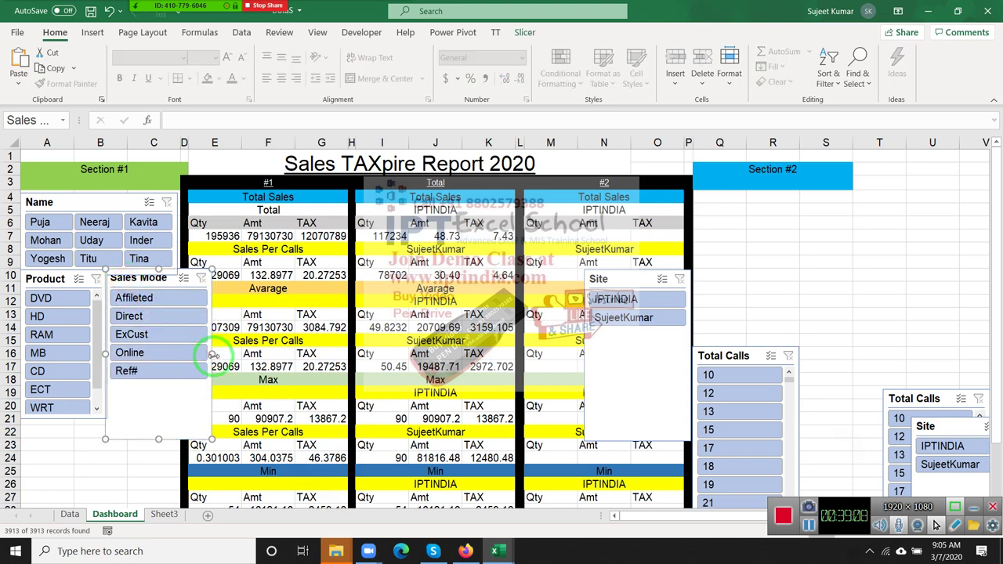
pyautogui.moveTo(188, 353); pyautogui.dragTo(180, 353)
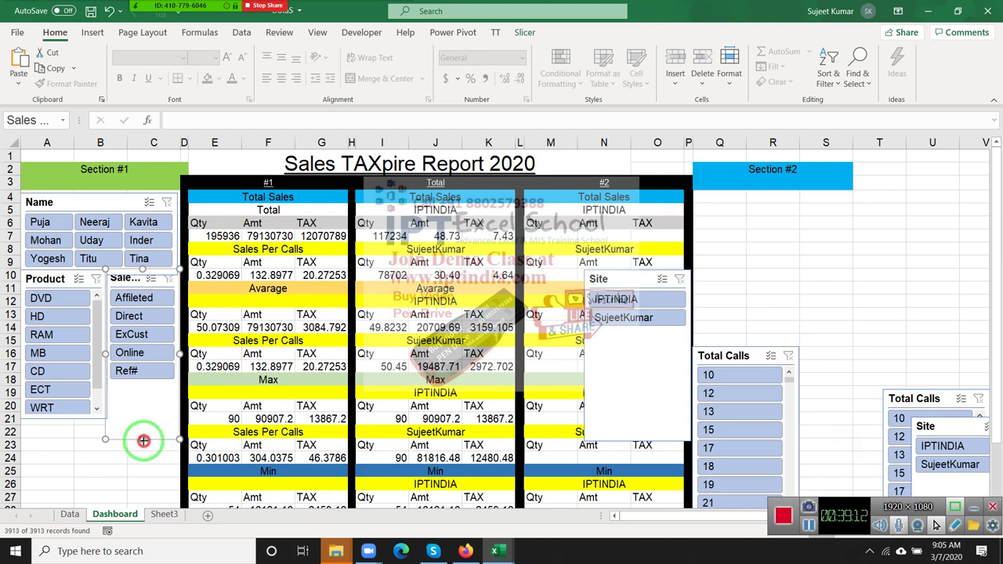
pyautogui.moveTo(143, 440); pyautogui.dragTo(142, 383)
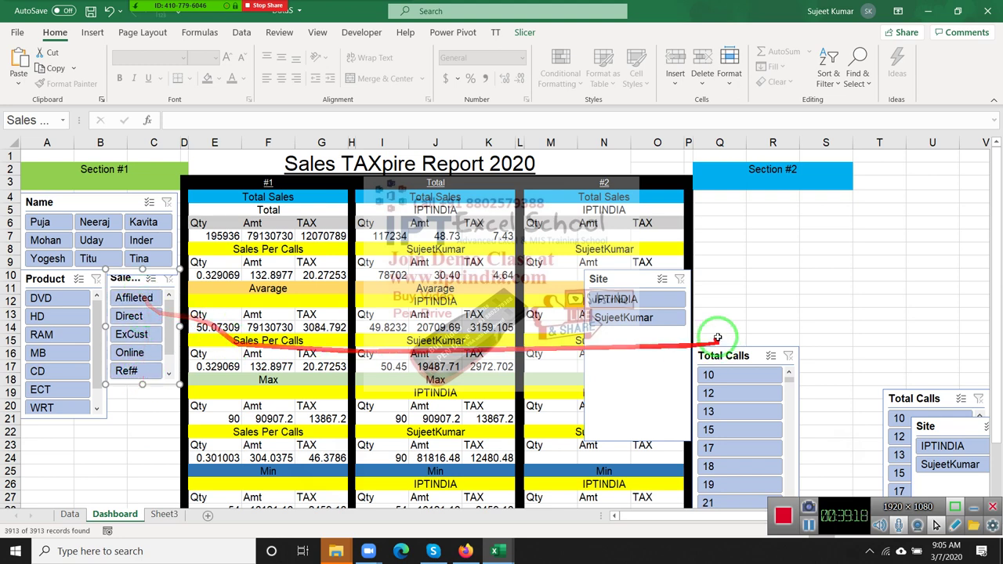
pyautogui.click(826, 287)
pyautogui.click(133, 278)
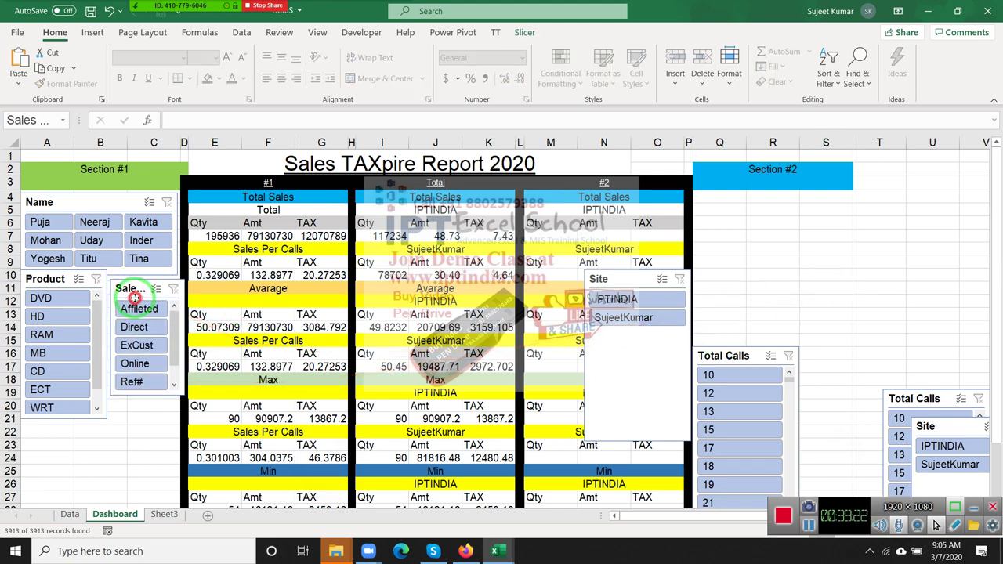
pyautogui.moveTo(130, 287); pyautogui.dragTo(131, 307)
pyautogui.click(139, 276)
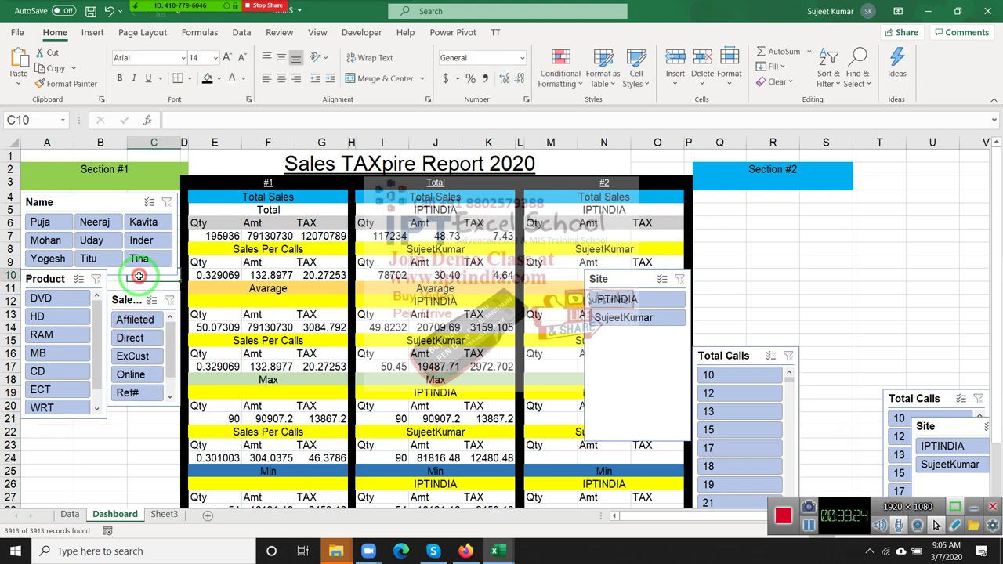
pyautogui.moveTo(62, 280); pyautogui.dragTo(62, 285)
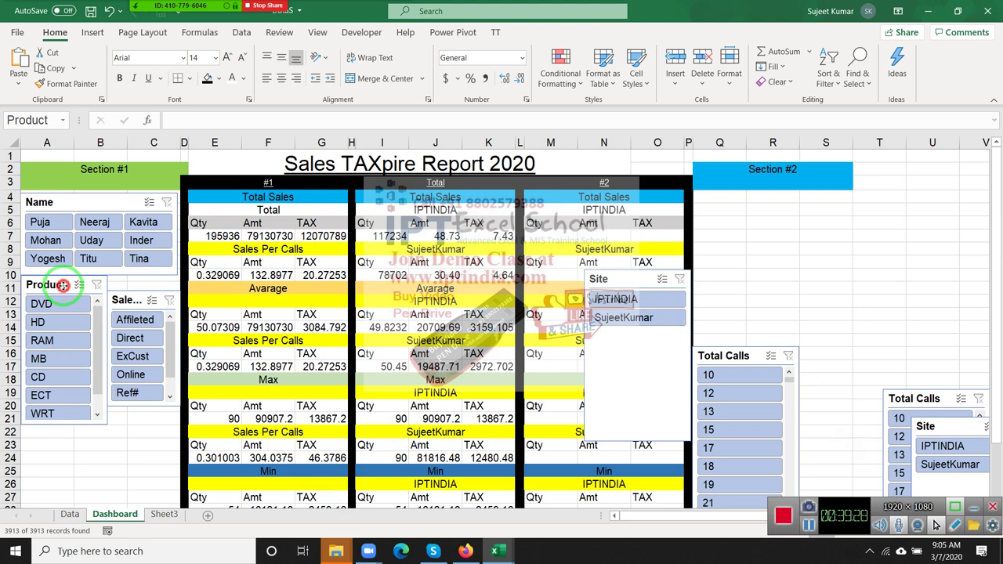
pyautogui.moveTo(138, 303); pyautogui.dragTo(135, 284)
# Bring the Site slicer under Sales Mode and shrink it to fit its two items
pyautogui.click(109, 458)
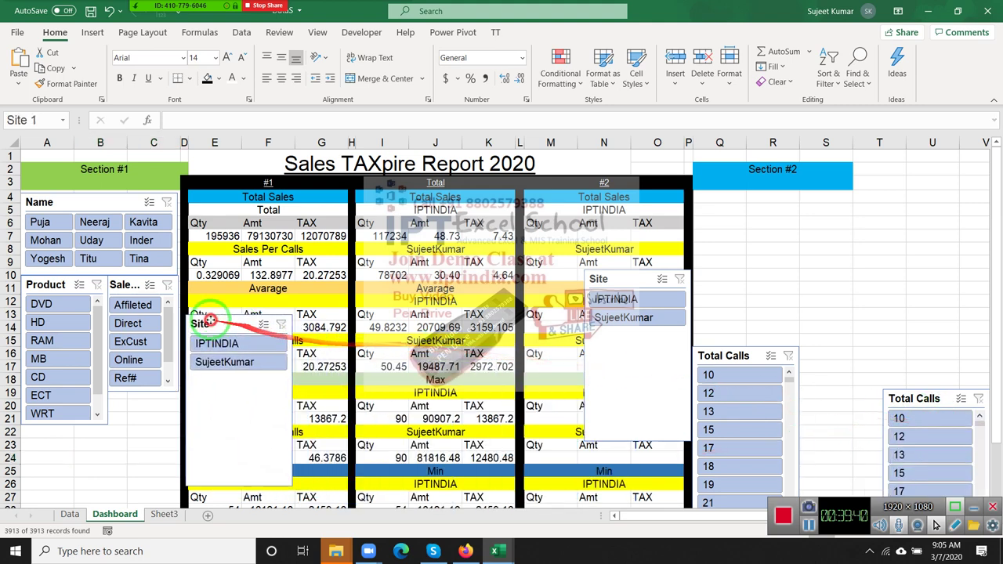
pyautogui.moveTo(945, 425); pyautogui.dragTo(187, 307)
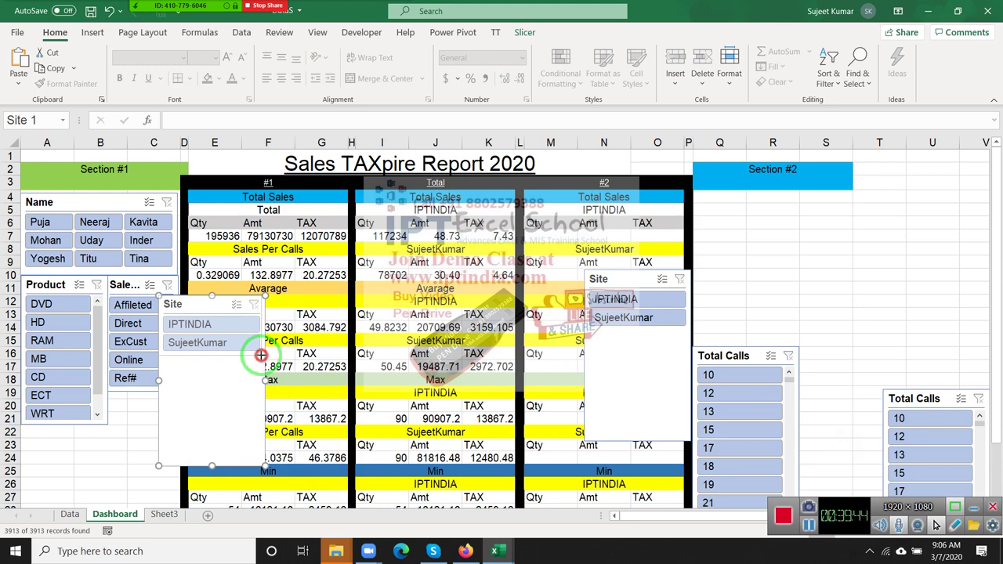
pyautogui.moveTo(261, 356); pyautogui.dragTo(259, 353)
pyautogui.moveTo(202, 308)
pyautogui.mouseDown()
pyautogui.moveTo(159, 392)
pyautogui.moveTo(72, 436)
pyautogui.moveTo(151, 402)
pyautogui.mouseUp()
pyautogui.moveTo(210, 449); pyautogui.dragTo(173, 445)
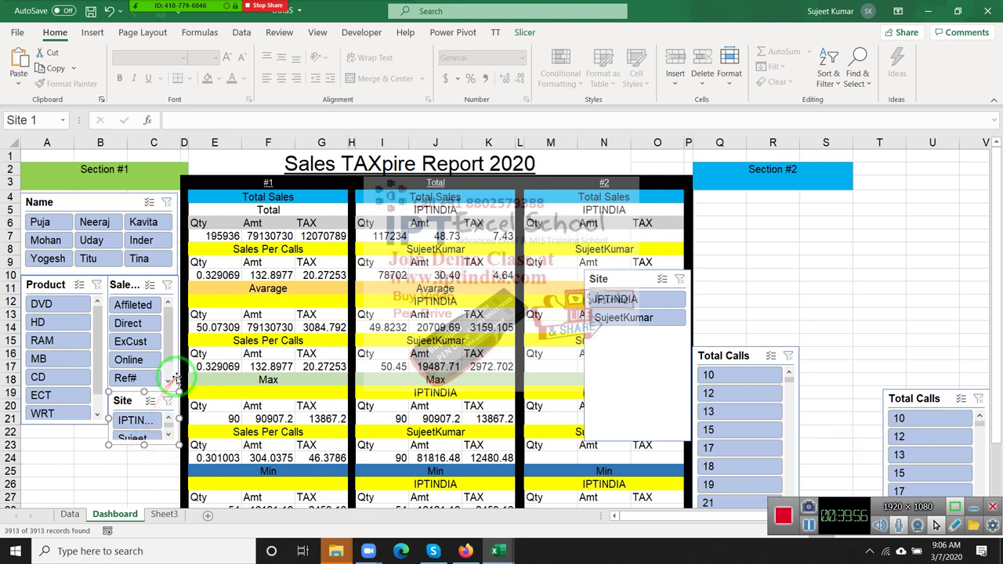
# Shorten the Sales Mode slicer above Site and lengthen Product down to match it
pyautogui.click(133, 283)
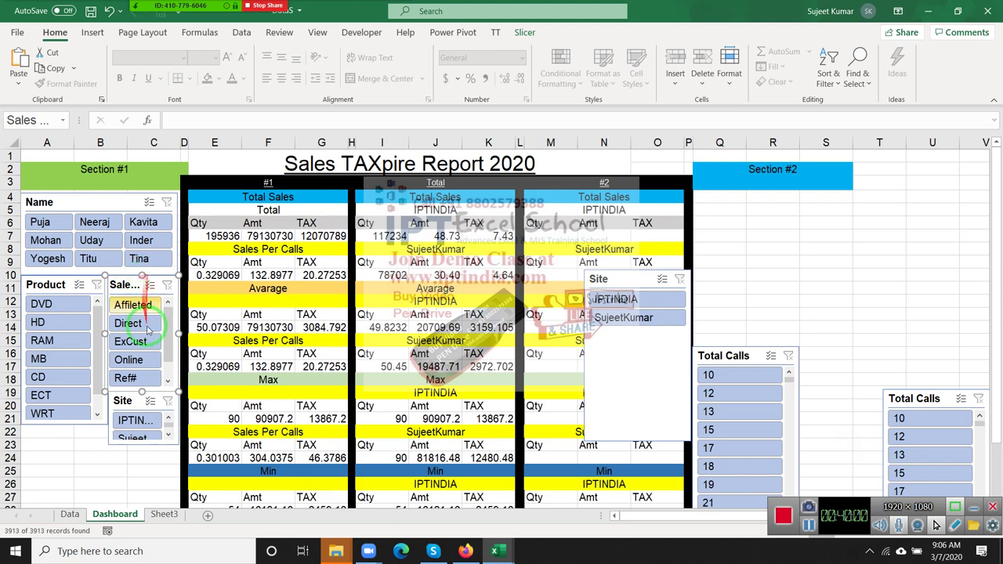
pyautogui.click(137, 401)
pyautogui.moveTo(142, 393); pyautogui.dragTo(144, 383)
pyautogui.click(135, 424)
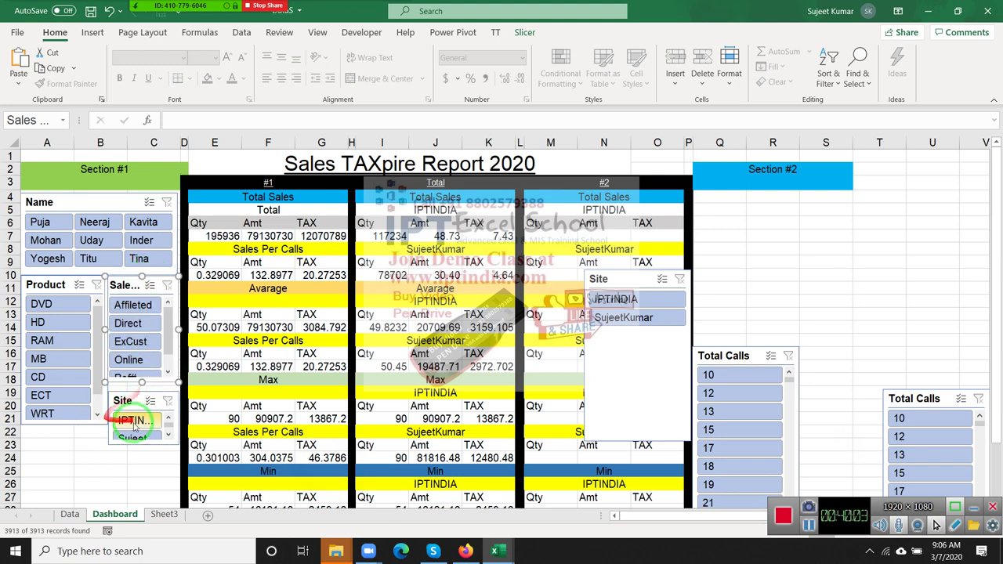
pyautogui.click(91, 426)
pyautogui.click(73, 425)
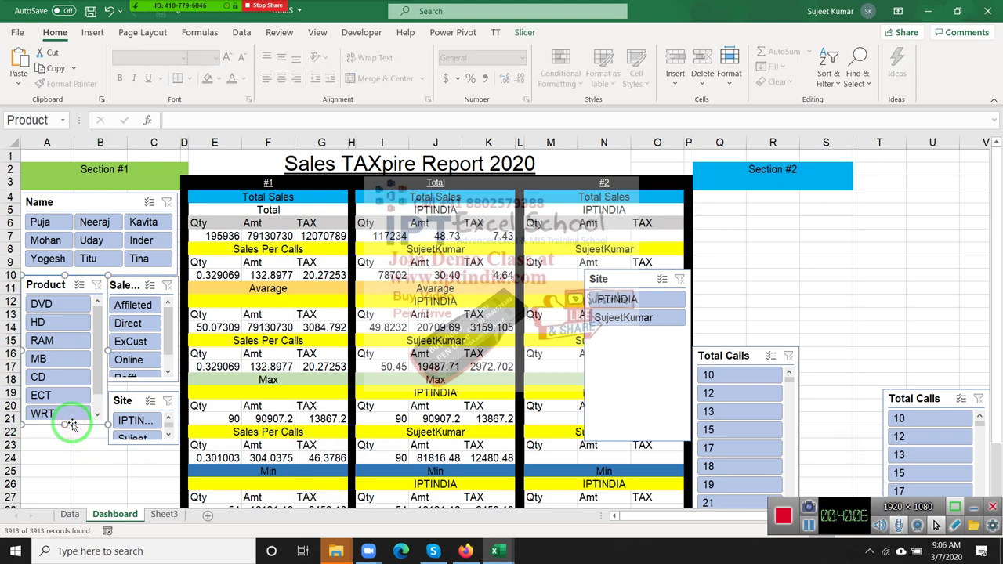
pyautogui.moveTo(65, 427); pyautogui.dragTo(65, 440)
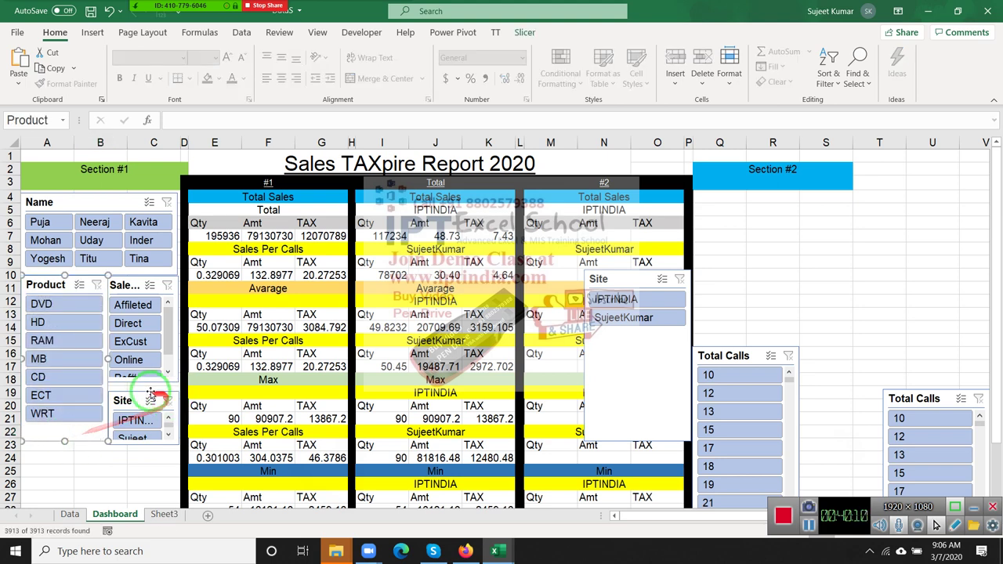
pyautogui.moveTo(143, 400); pyautogui.dragTo(142, 390)
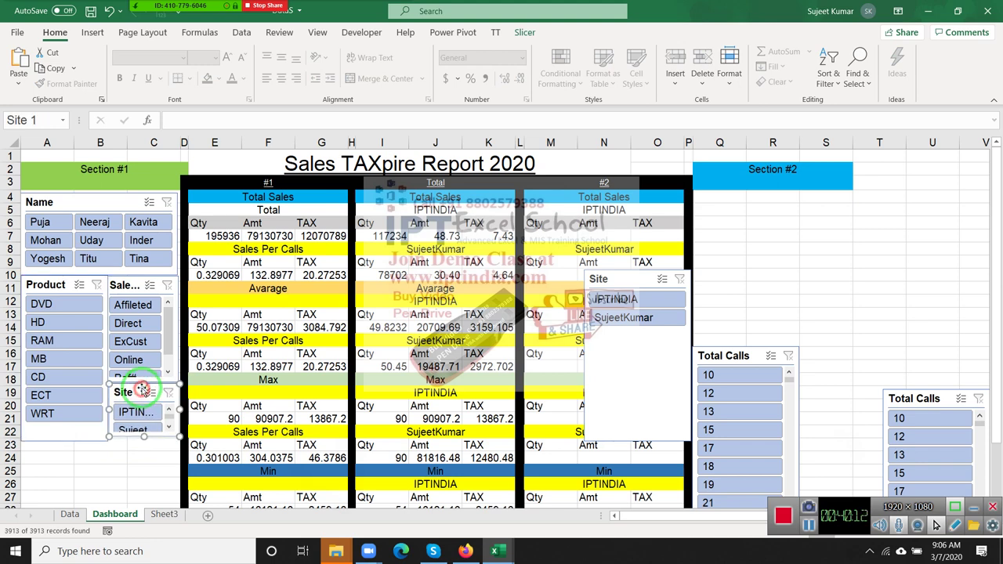
pyautogui.click(90, 457)
pyautogui.click(88, 439)
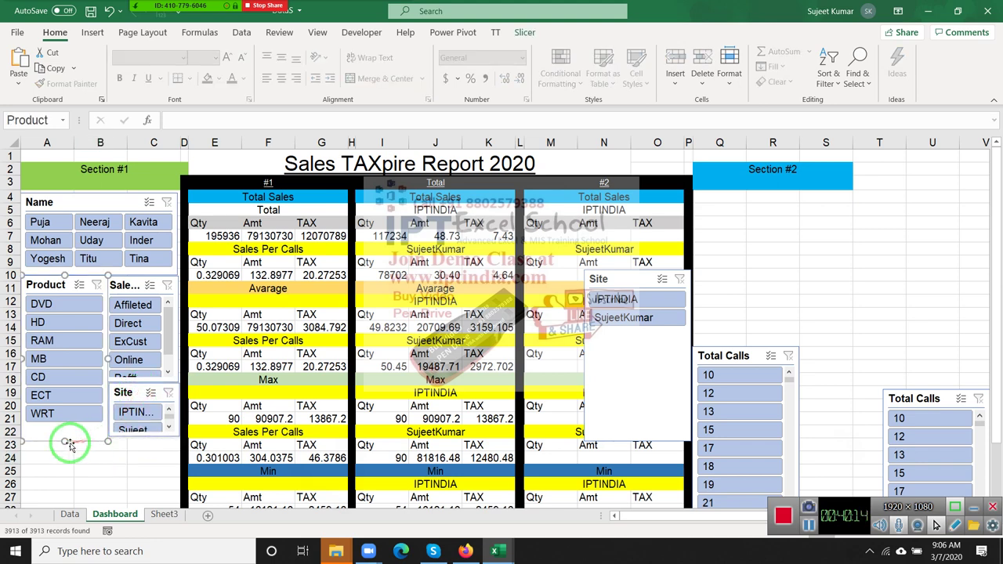
pyautogui.moveTo(66, 441); pyautogui.dragTo(66, 434)
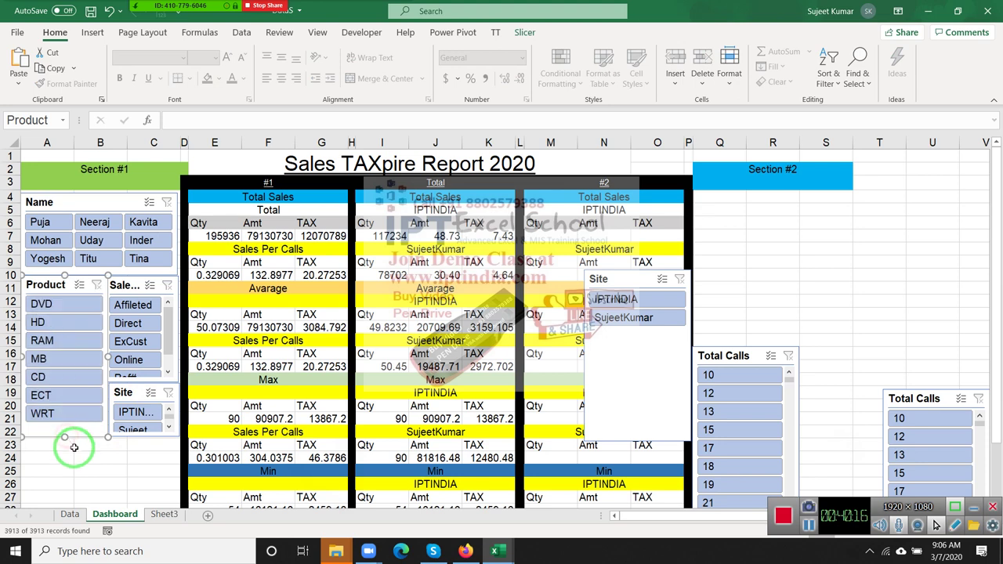
pyautogui.click(100, 444)
# Drag the Total Calls slicer under the Product and Site slicers with its buttons in 5 columns
pyautogui.click(854, 344)
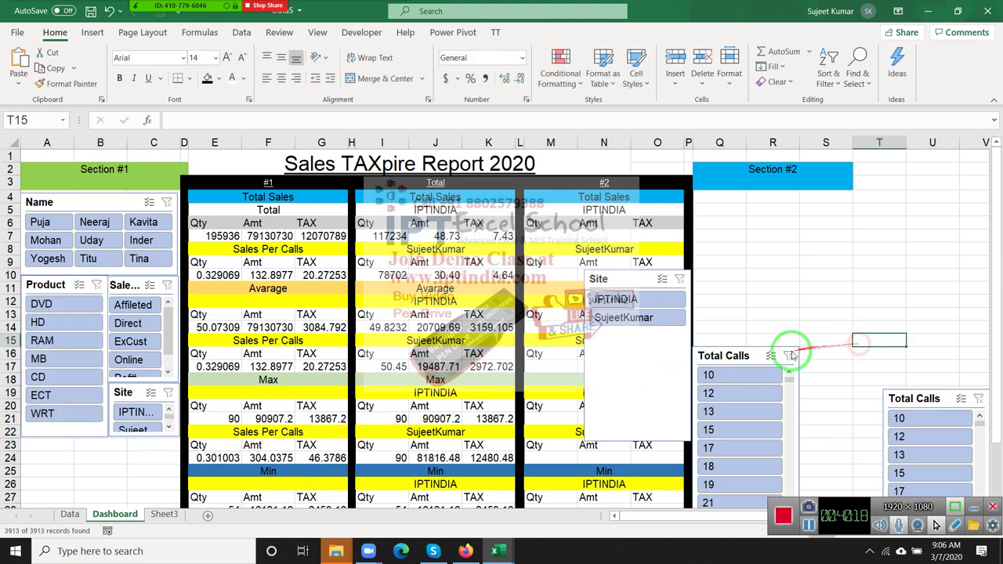
pyautogui.moveTo(748, 355); pyautogui.dragTo(75, 444)
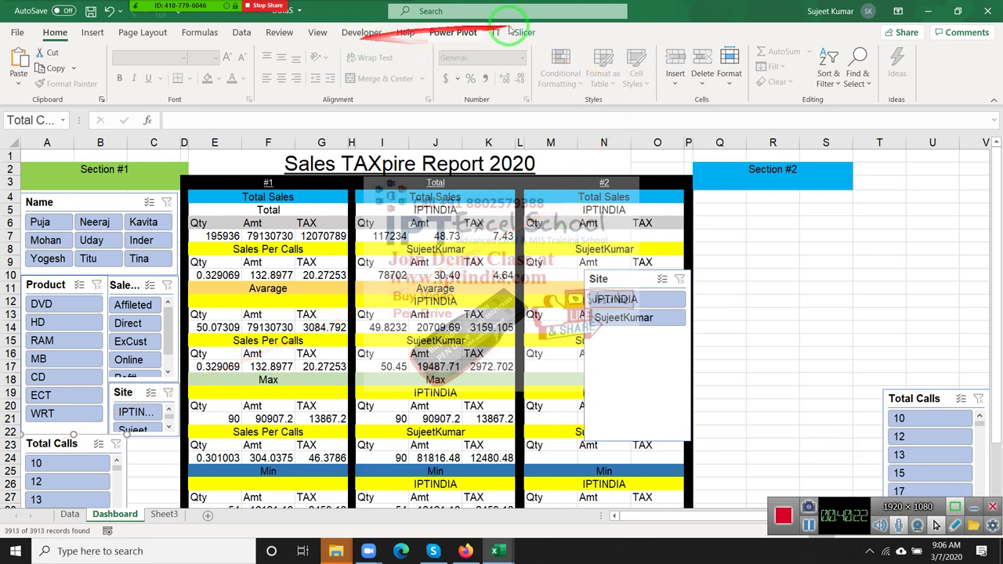
pyautogui.click(524, 33)
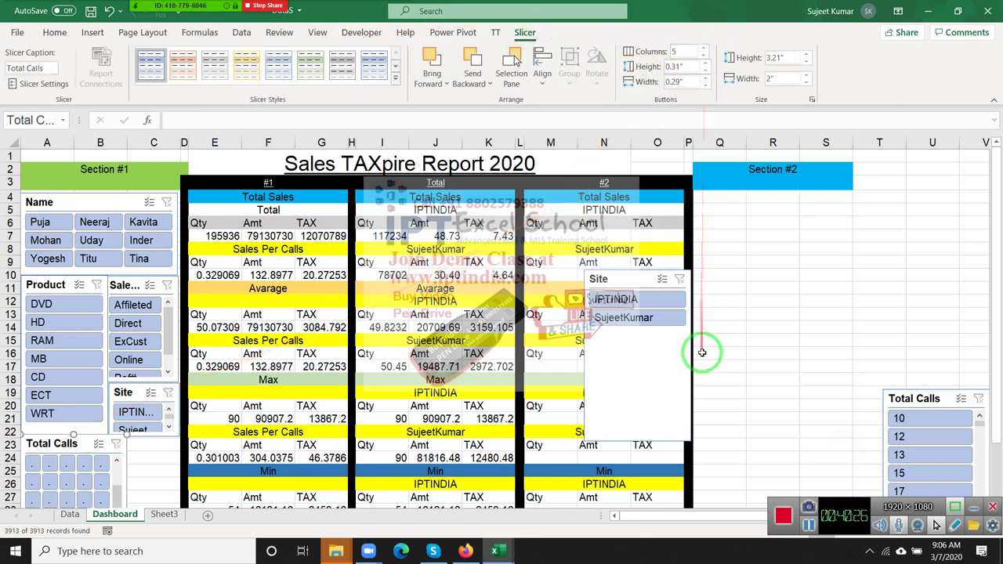
pyautogui.click(921, 323)
pyautogui.scroll(-3, 919, 328)
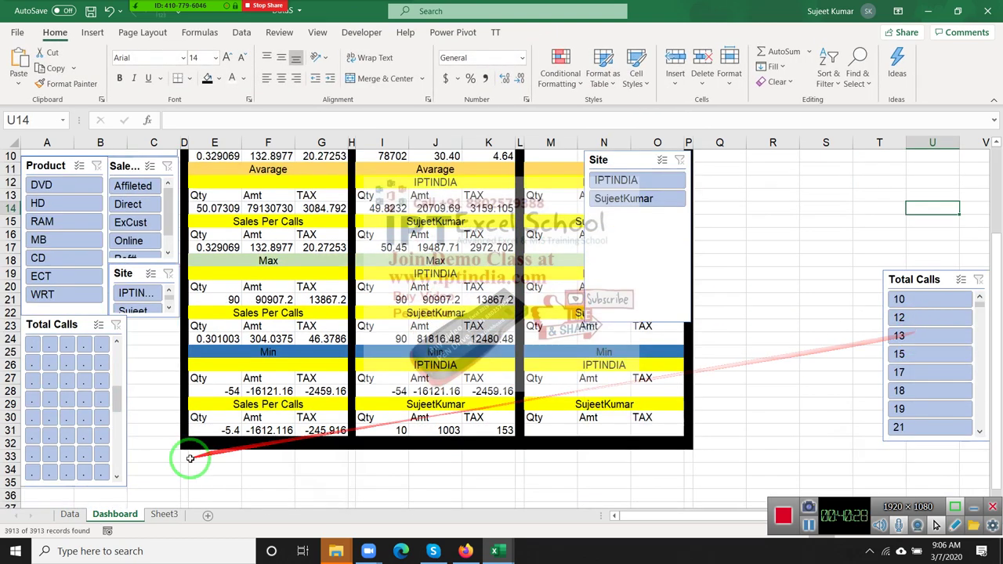
pyautogui.moveTo(126, 486)
pyautogui.mouseDown()
pyautogui.moveTo(165, 433)
pyautogui.moveTo(178, 446)
pyautogui.mouseUp()
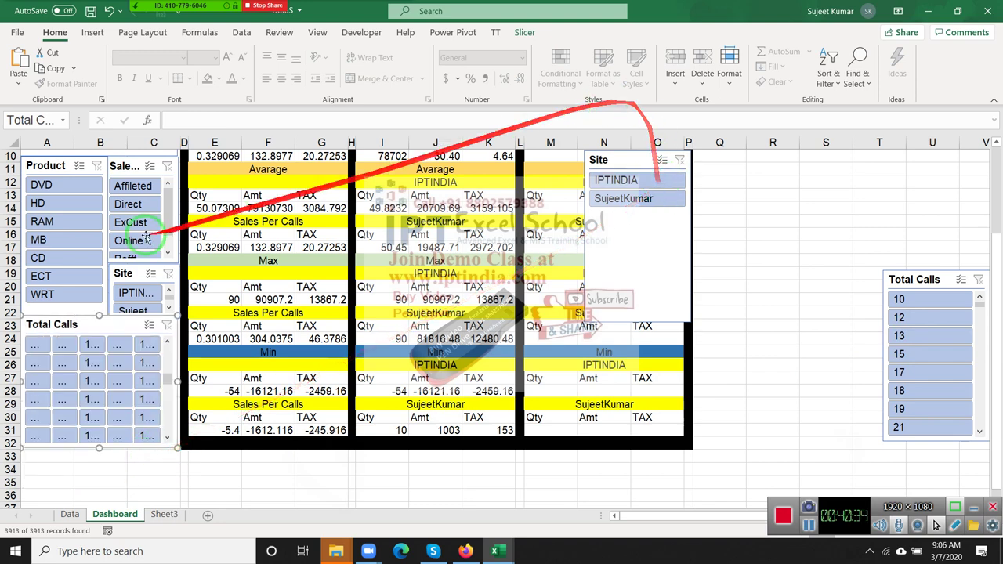
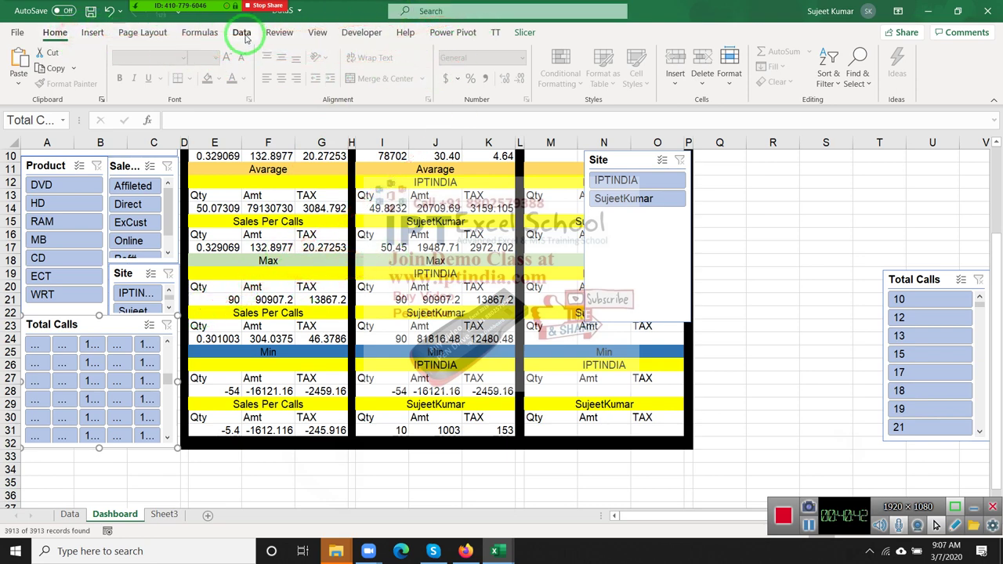
# Set the Total Calls slicer to 4 columns and shorten it to end at row 29
pyautogui.click(524, 30)
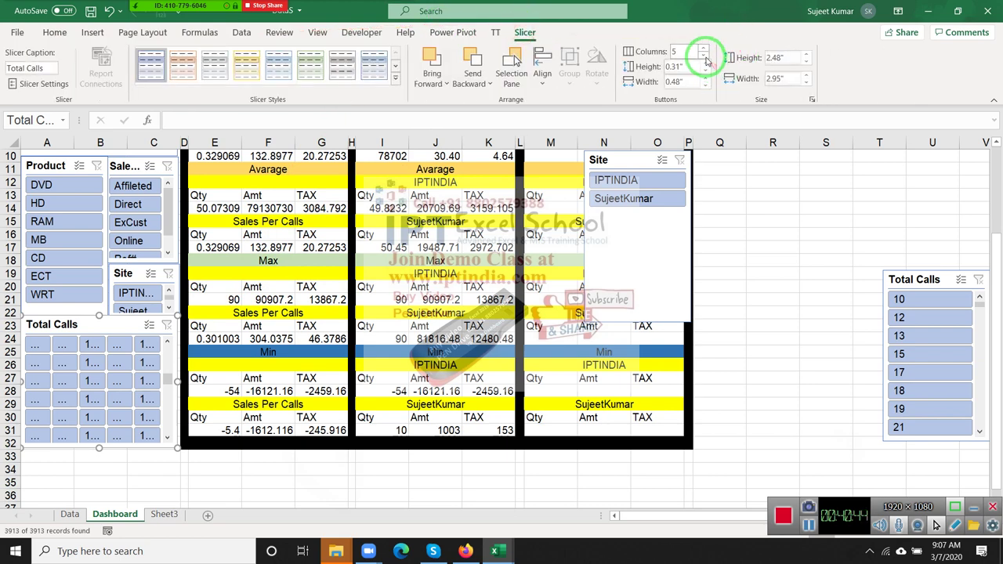
pyautogui.click(705, 56)
pyautogui.click(149, 495)
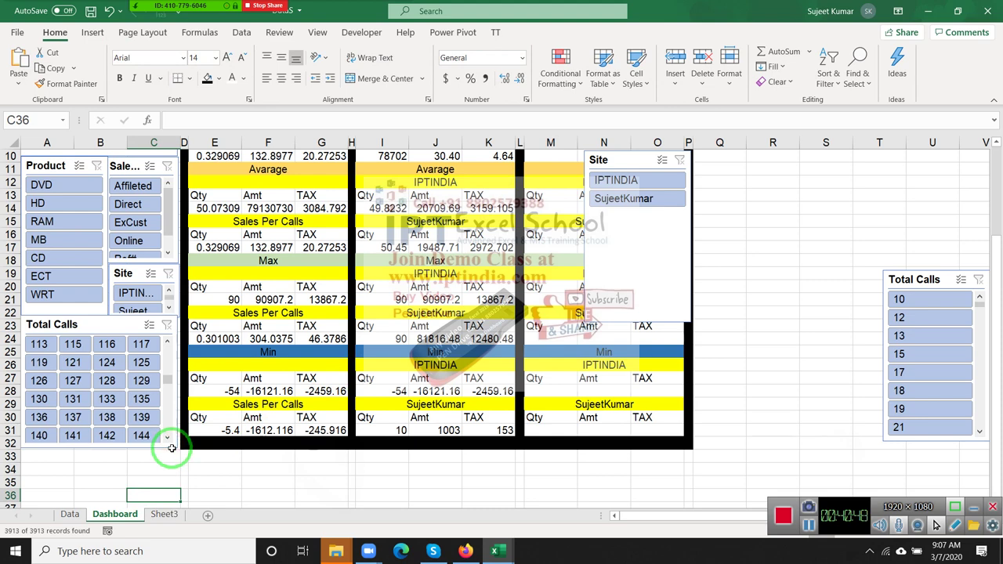
pyautogui.click(71, 325)
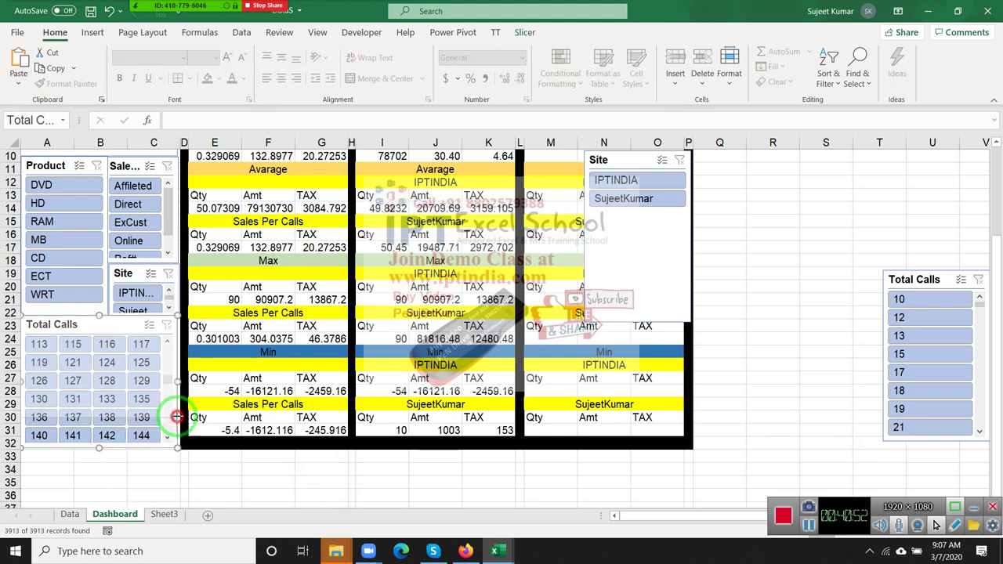
pyautogui.moveTo(178, 448); pyautogui.dragTo(178, 408)
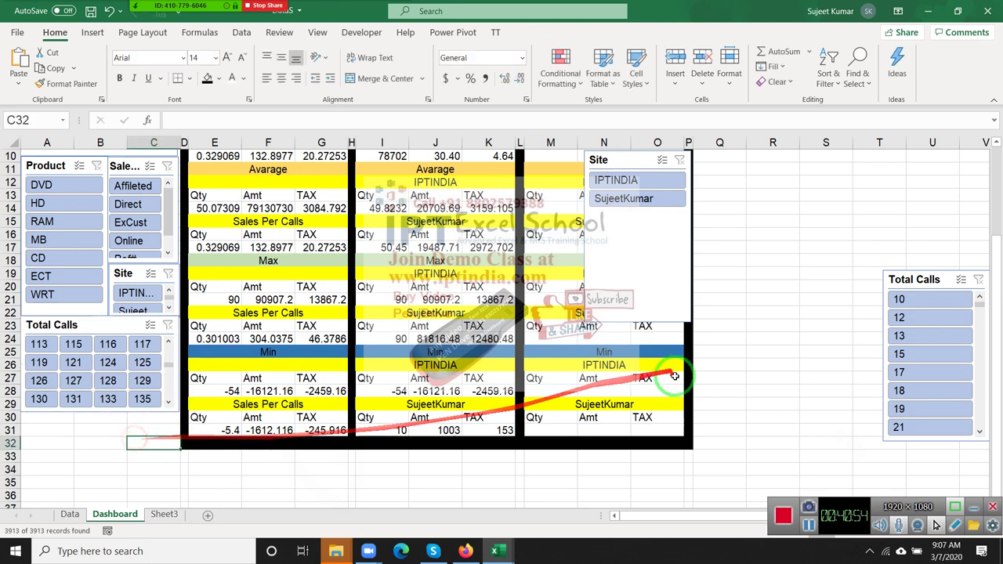
# Delete the duplicate Total Calls slicer on the right
pyautogui.moveTo(938, 283); pyautogui.dragTo(837, 279)
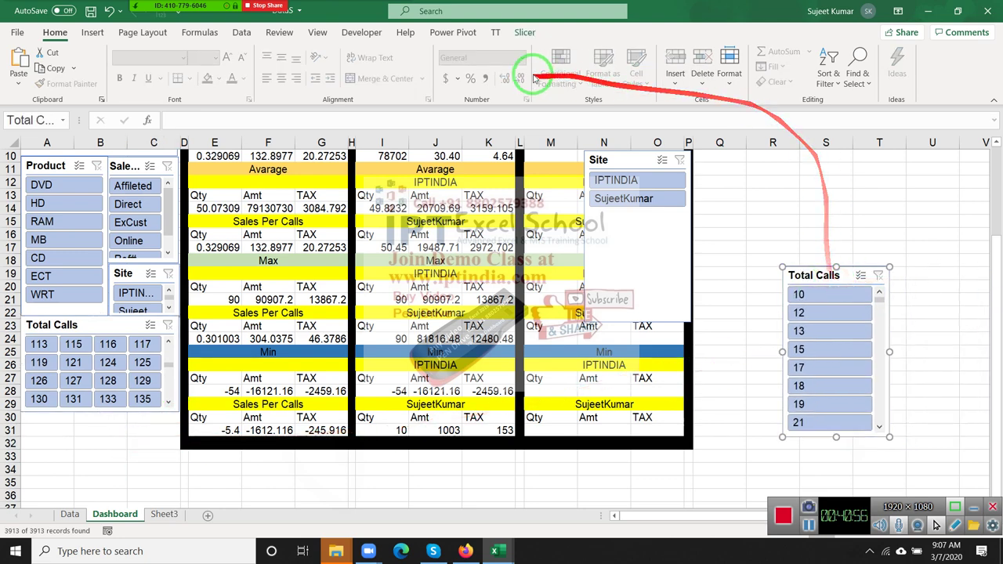
pyautogui.click(526, 33)
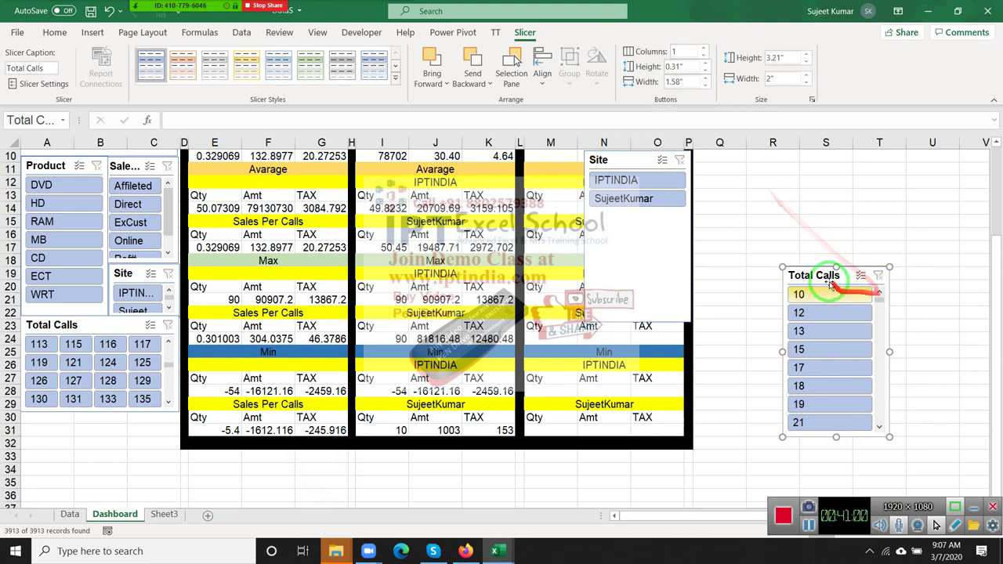
pyautogui.press('Delete')
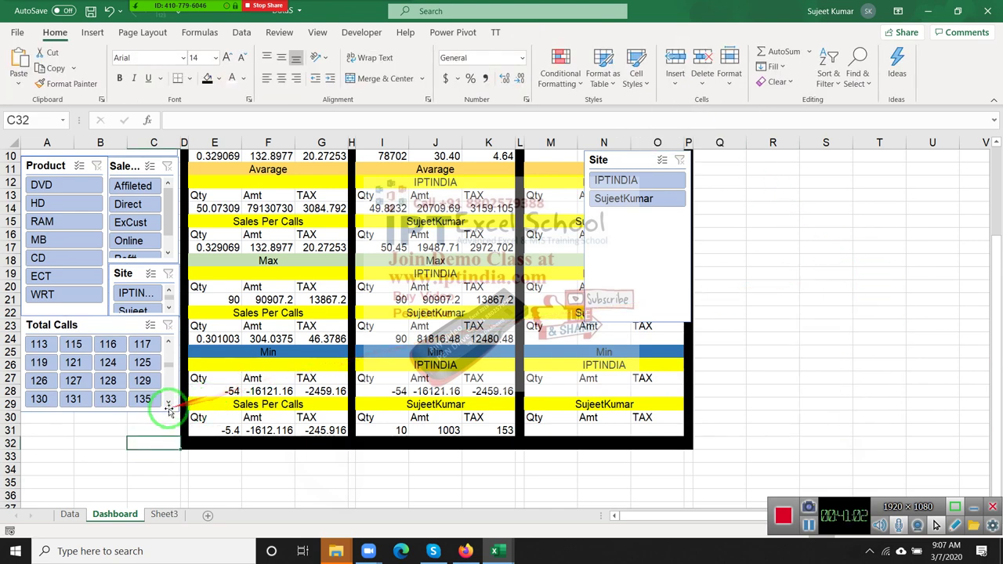
# Extend the Section #1 Total Calls slicer down to row 32
pyautogui.click(165, 410)
pyautogui.moveTo(178, 412); pyautogui.dragTo(177, 447)
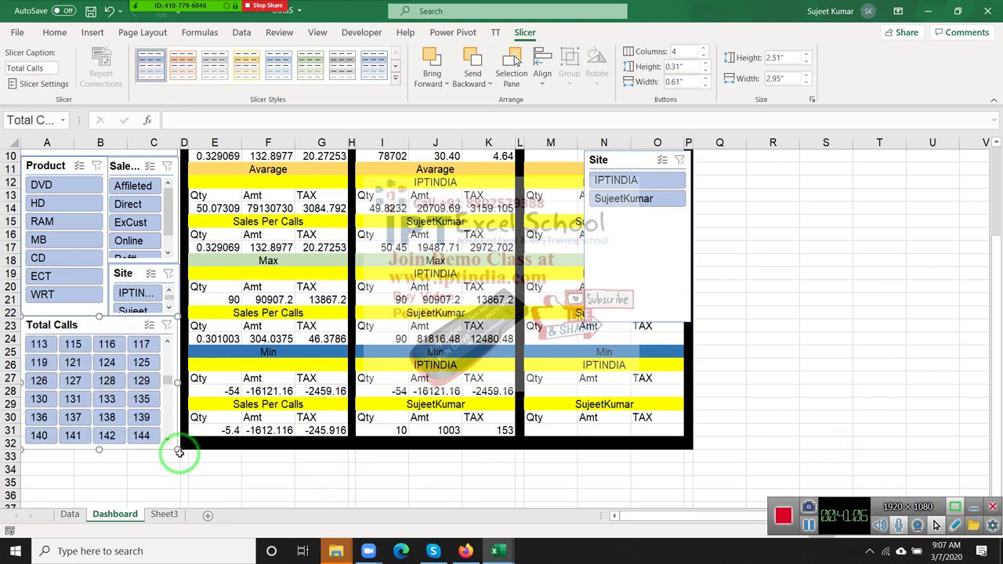
pyautogui.click(187, 456)
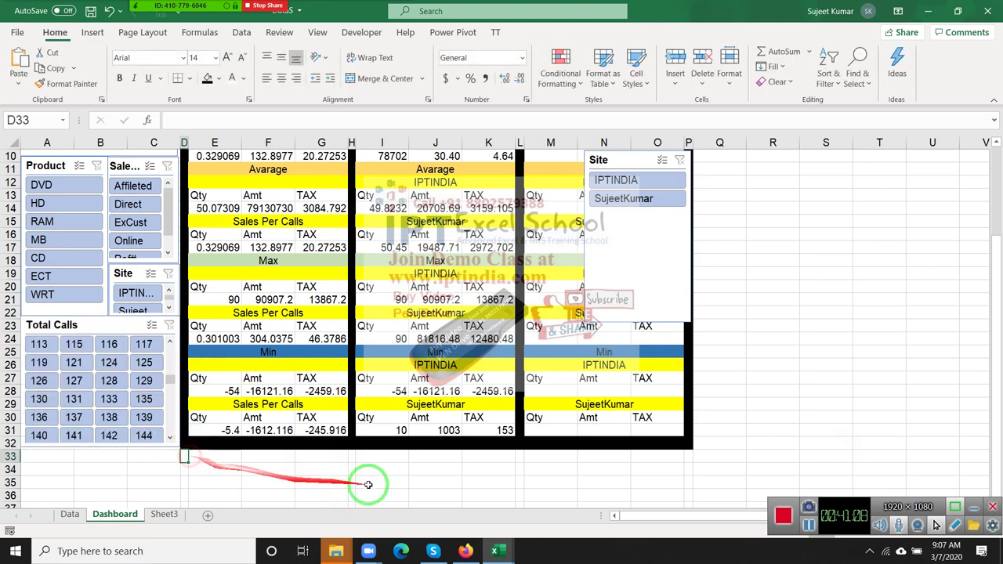
pyautogui.scroll(3, 365, 481)
pyautogui.click(874, 327)
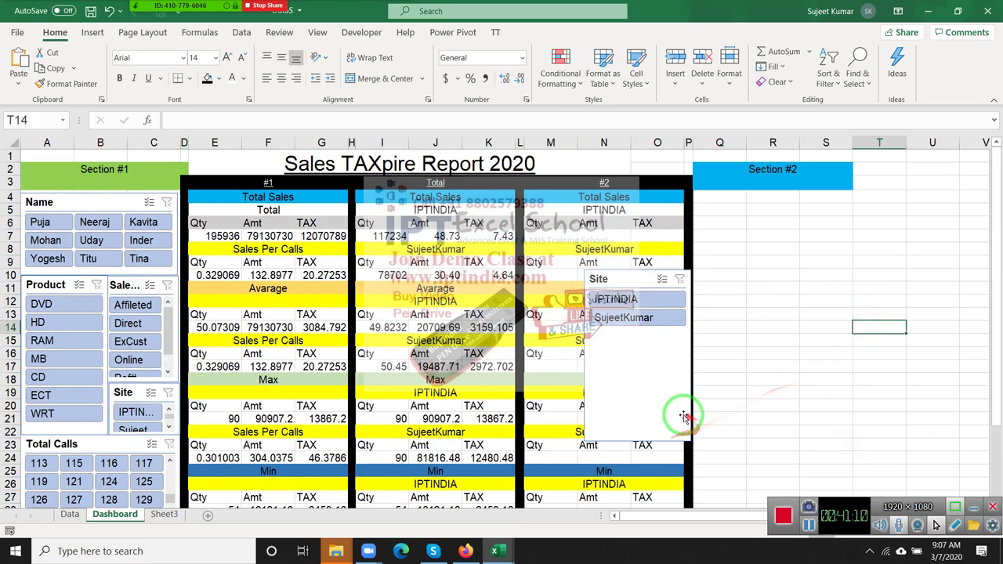
pyautogui.scroll(-2, 129, 245)
pyautogui.scroll(-1, 106, 326)
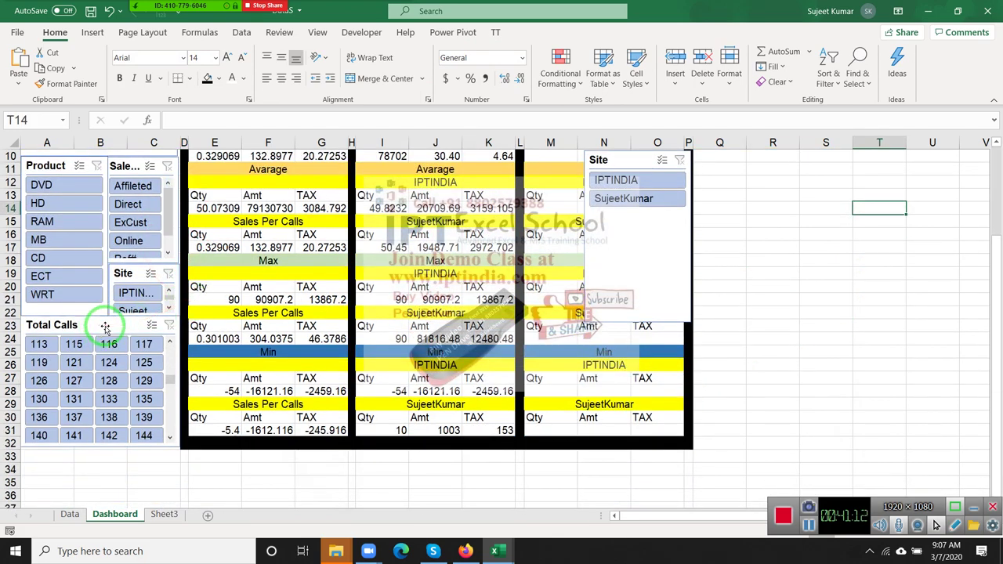
pyautogui.scroll(3, 105, 326)
pyautogui.click(42, 223)
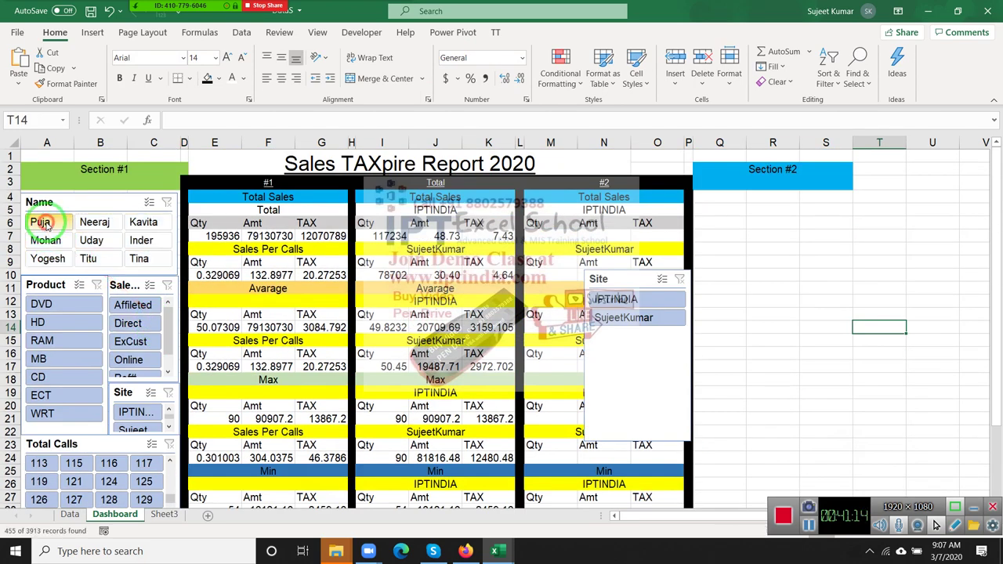
pyautogui.scroll(-3, 279, 247)
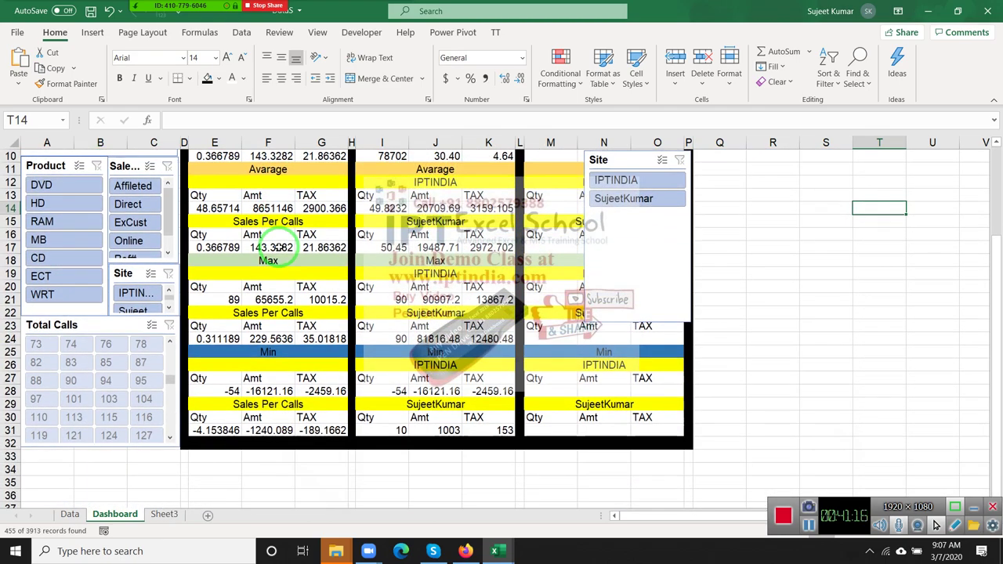
pyautogui.scroll(2, 279, 247)
pyautogui.scroll(1, 271, 246)
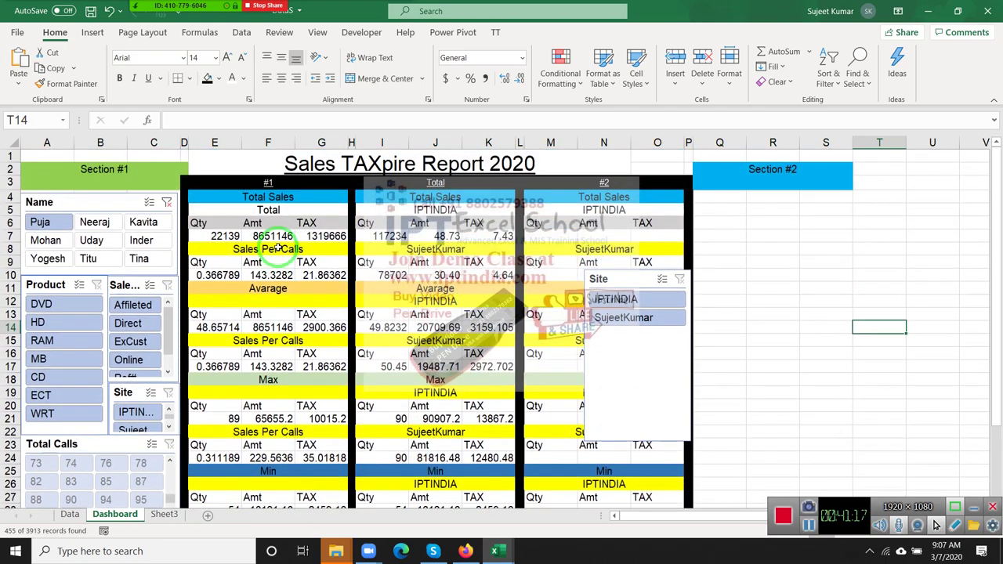
pyautogui.click(137, 227)
pyautogui.moveTo(39, 222); pyautogui.dragTo(257, 237)
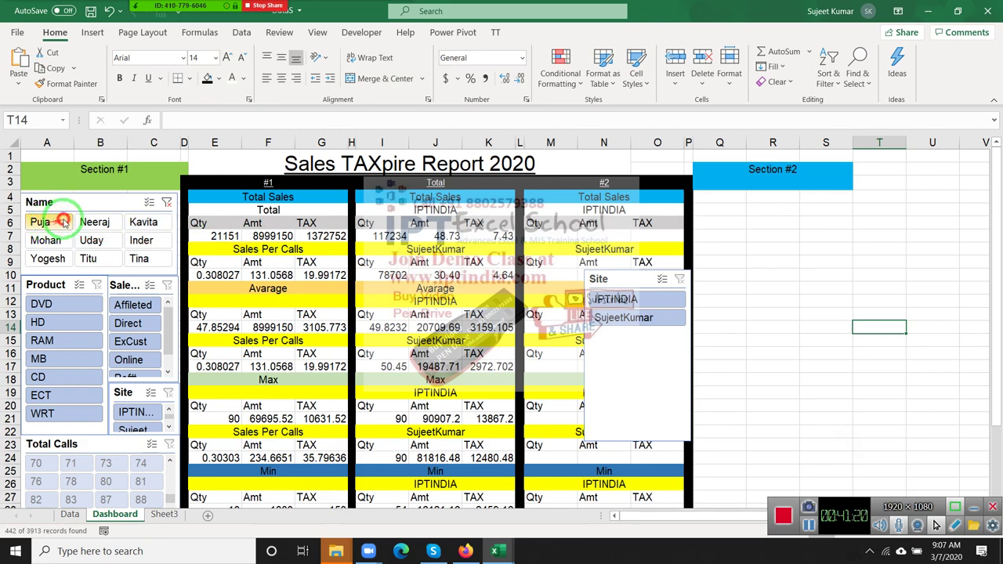
pyautogui.scroll(-3, 177, 218)
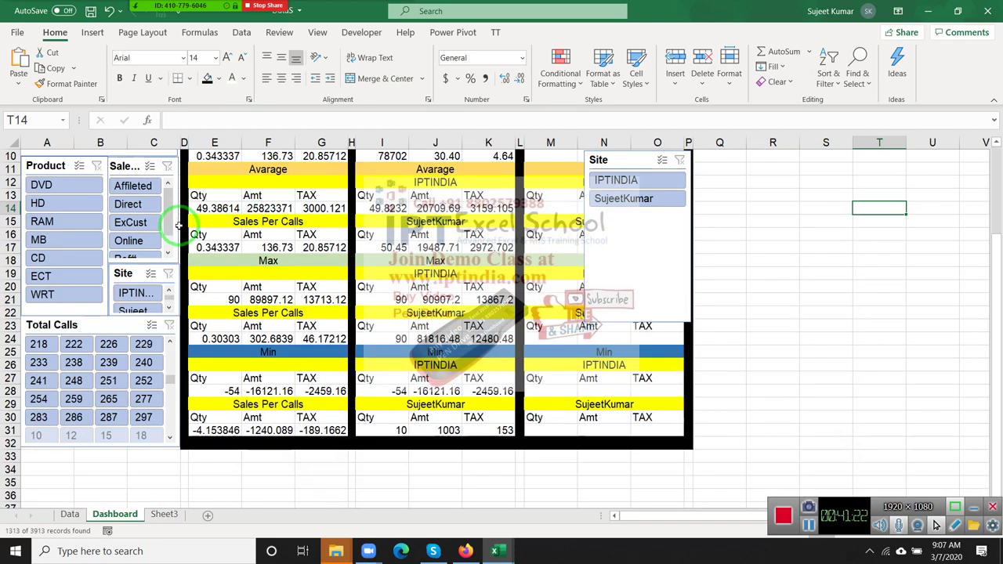
pyautogui.scroll(3, 180, 223)
pyautogui.click(167, 204)
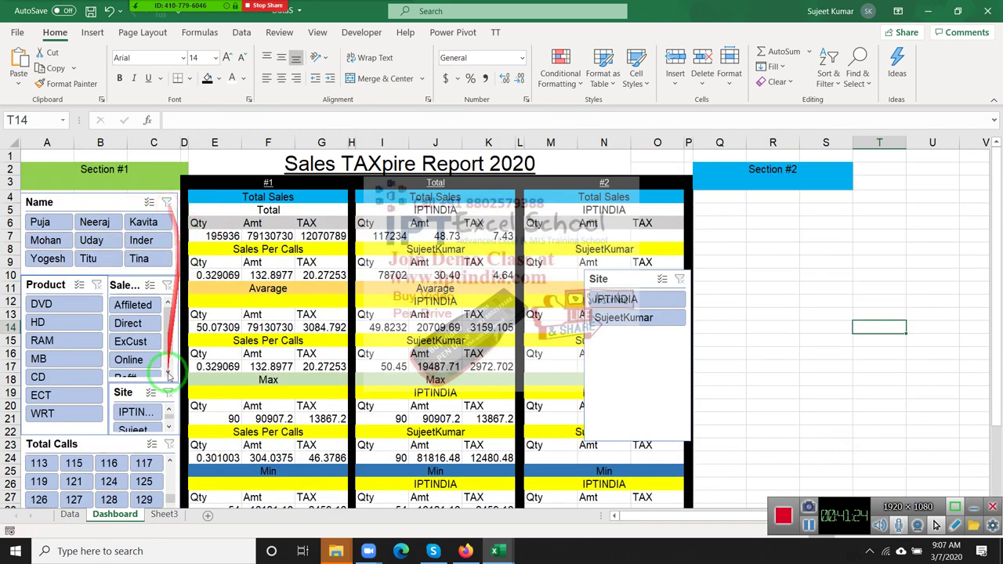
# Copy the Data sheet as Data (2), convert its table to a range, then undo
pyautogui.click(82, 518)
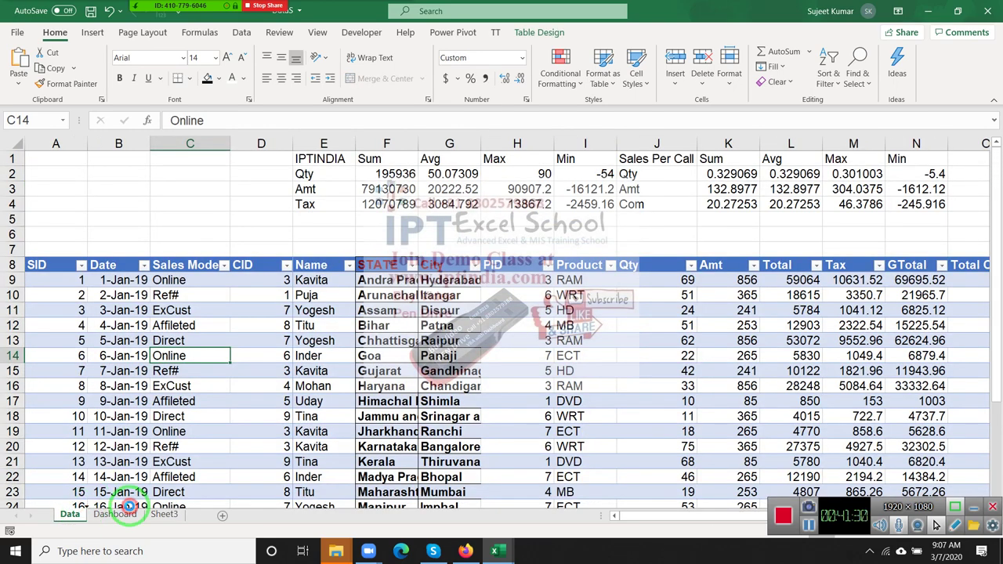
pyautogui.moveTo(130, 508); pyautogui.dragTo(125, 508)
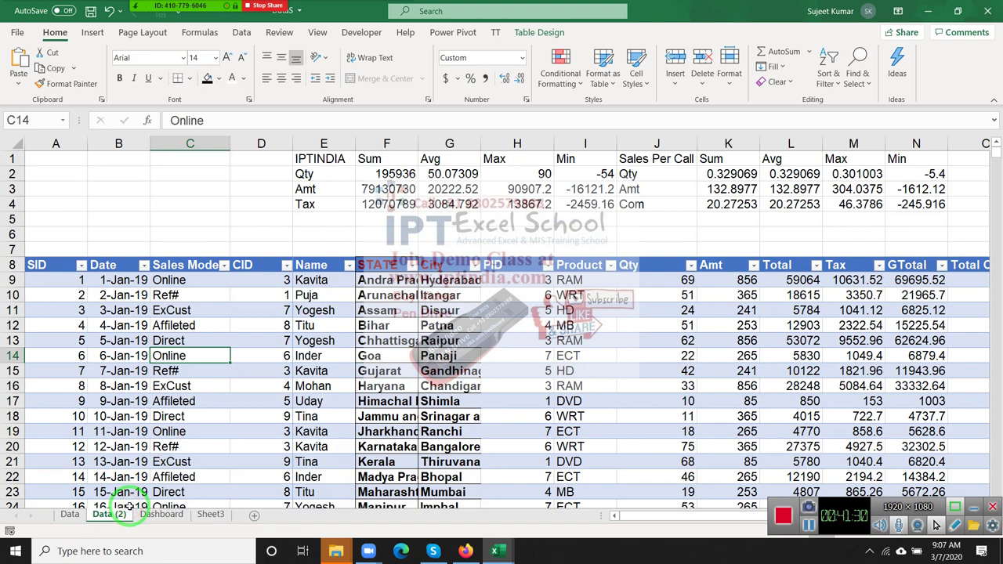
pyautogui.click(178, 428)
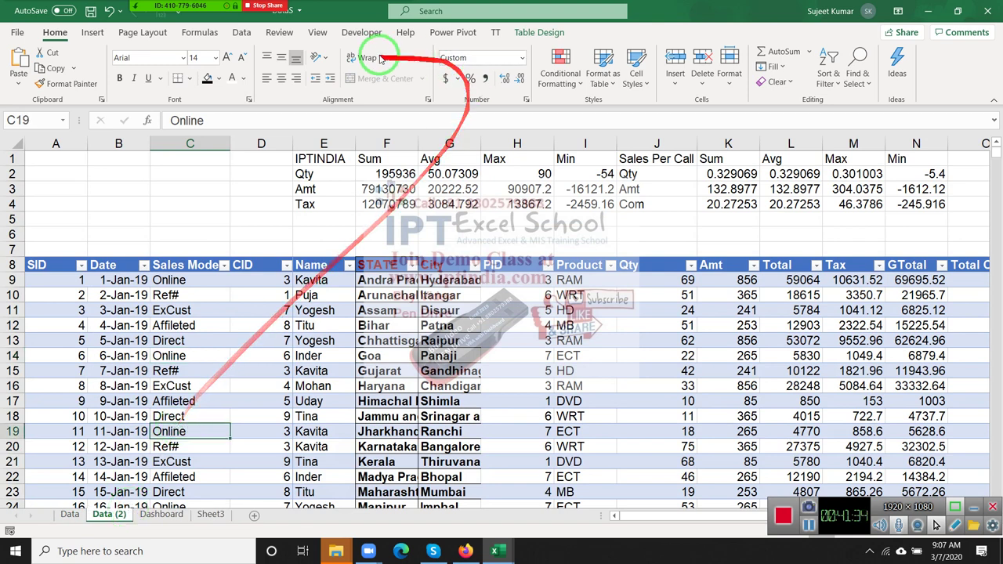
pyautogui.click(537, 32)
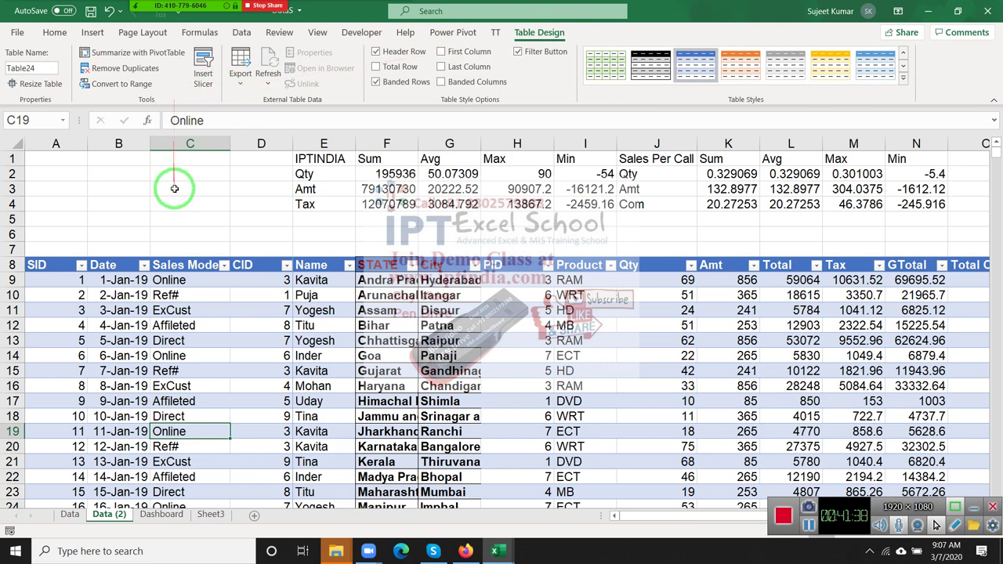
pyautogui.click(133, 88)
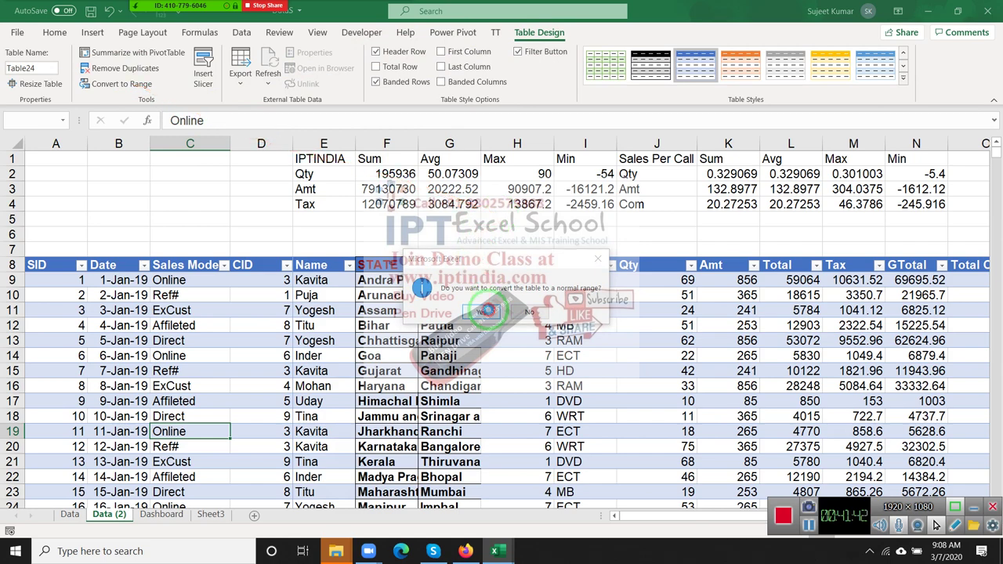
pyautogui.click(486, 311)
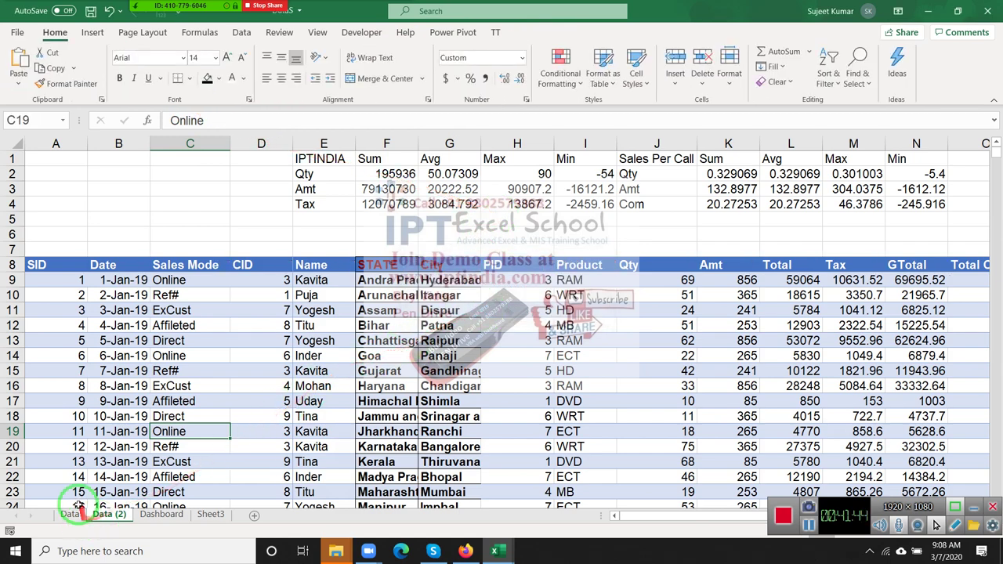
pyautogui.hotkey('ctrl', 'z')
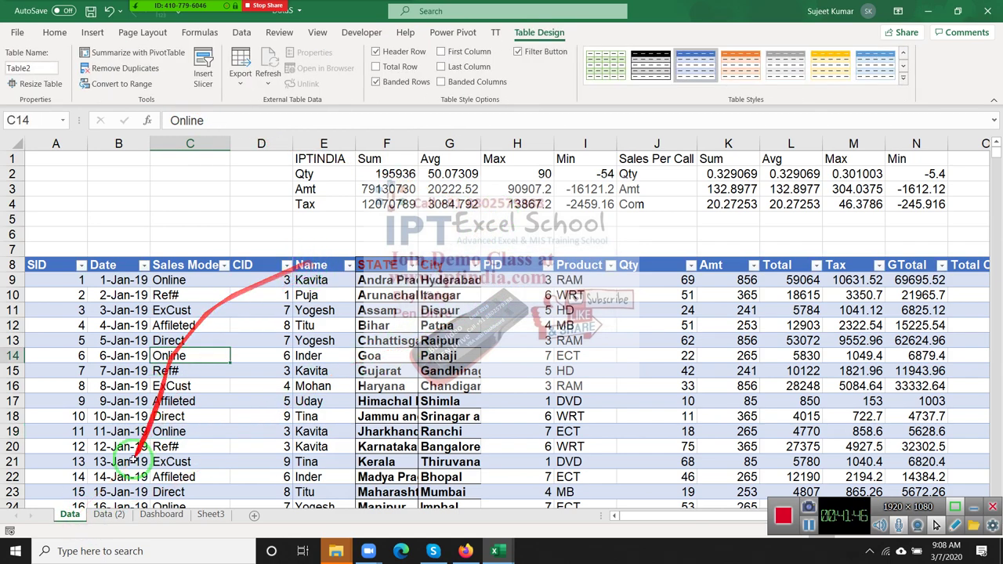
# Filter the Dashboard's Name slicer to show only Kavita
pyautogui.click(145, 515)
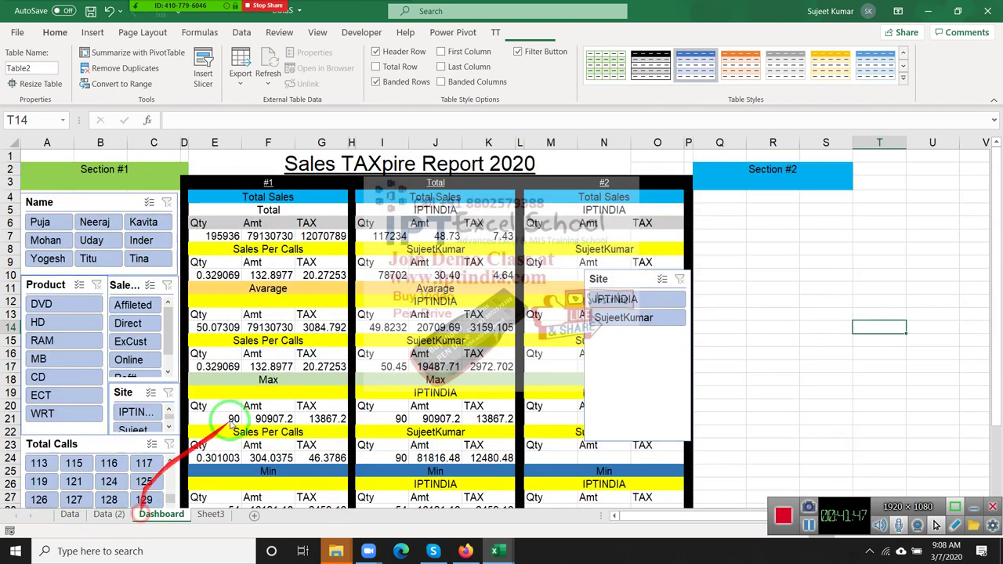
pyautogui.click(149, 223)
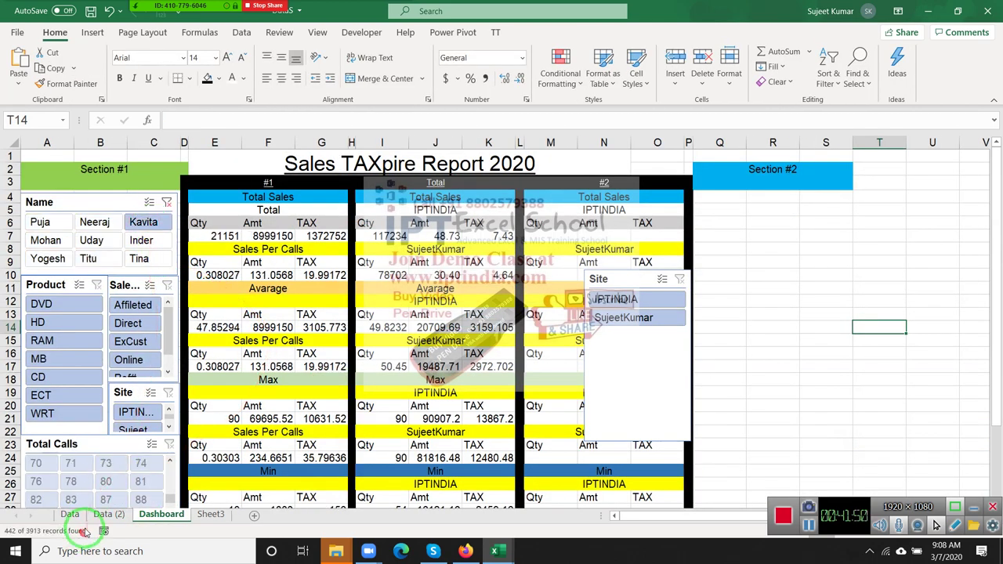
pyautogui.click(106, 517)
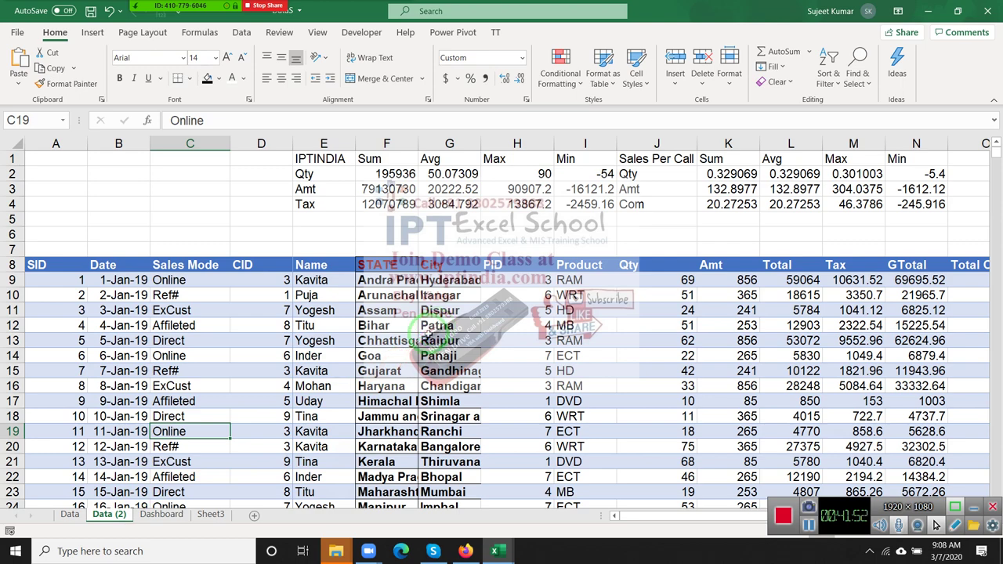
# Insert Sales Mode, Name, Product, Total Calls and Site slicers from the Data (2) table
pyautogui.click(430, 334)
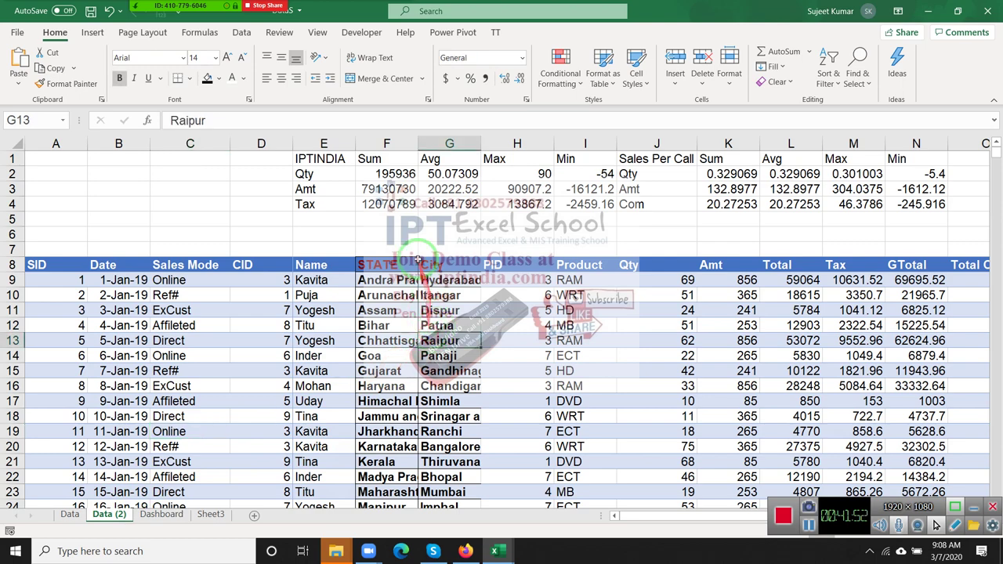
pyautogui.click(91, 32)
pyautogui.click(111, 61)
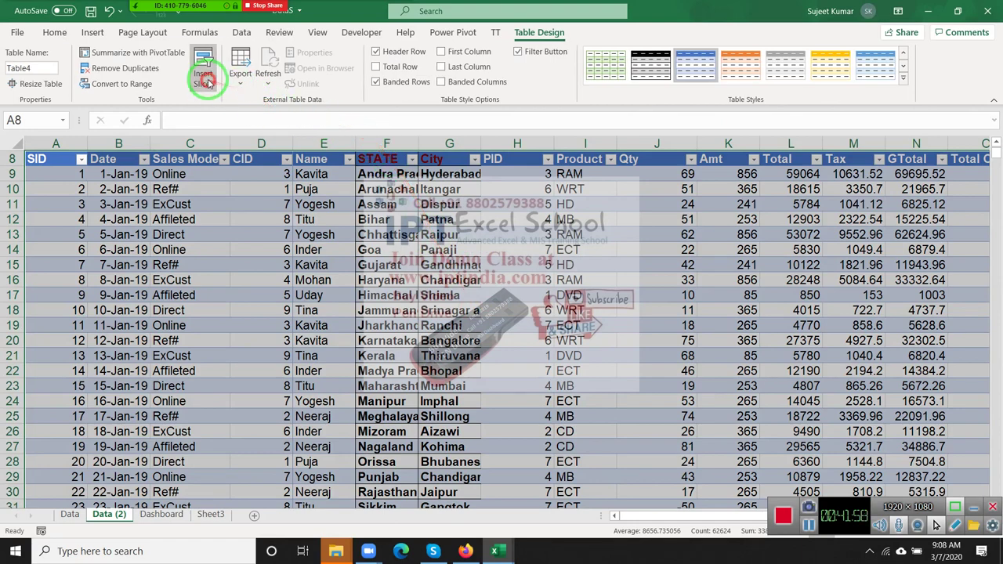
pyautogui.click(205, 78)
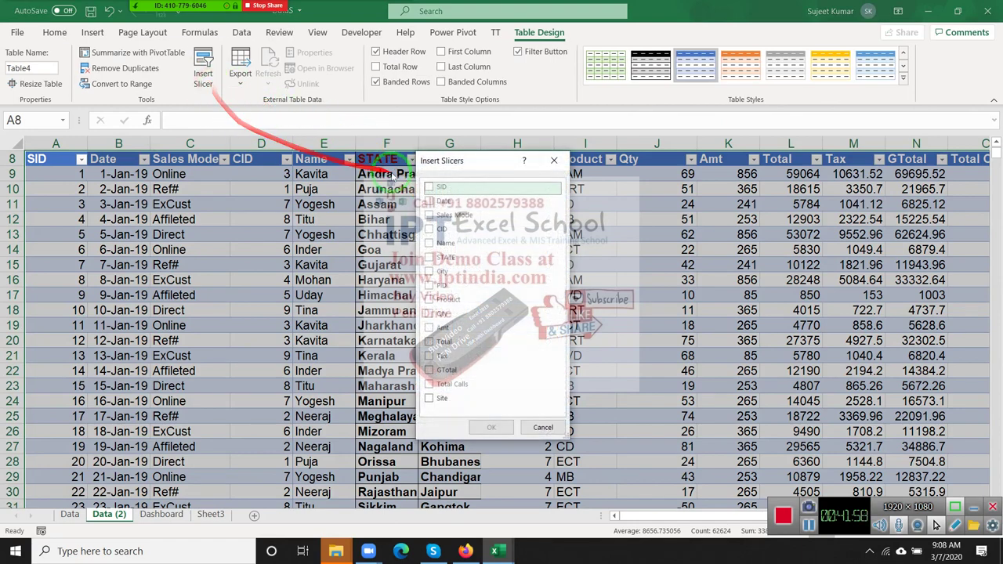
pyautogui.click(430, 215)
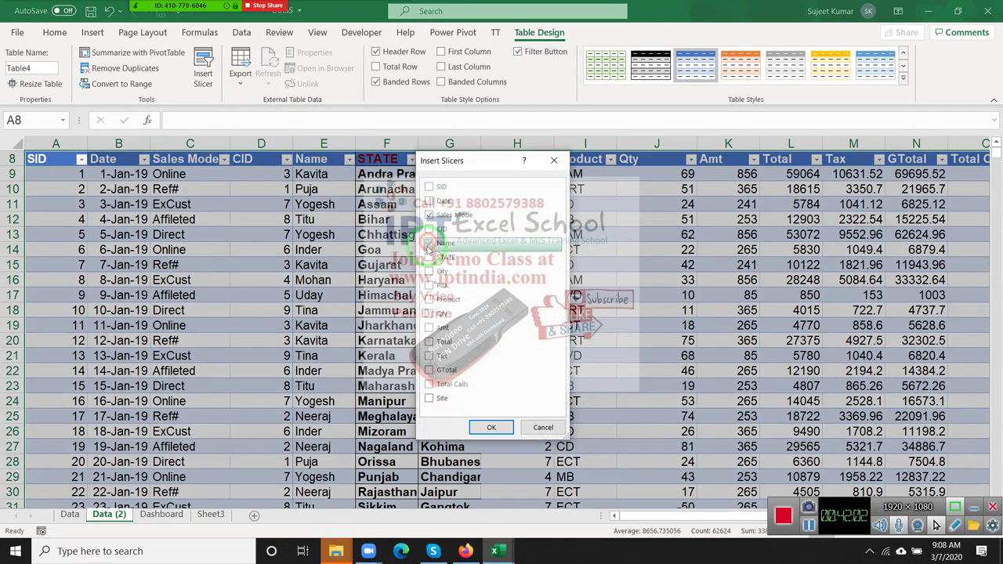
pyautogui.click(429, 243)
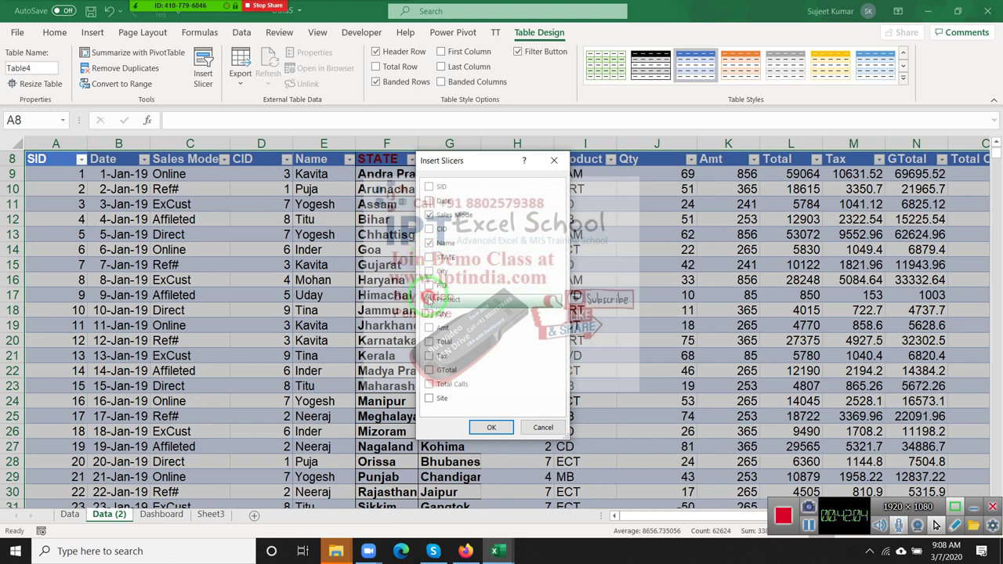
pyautogui.click(428, 299)
pyautogui.click(428, 398)
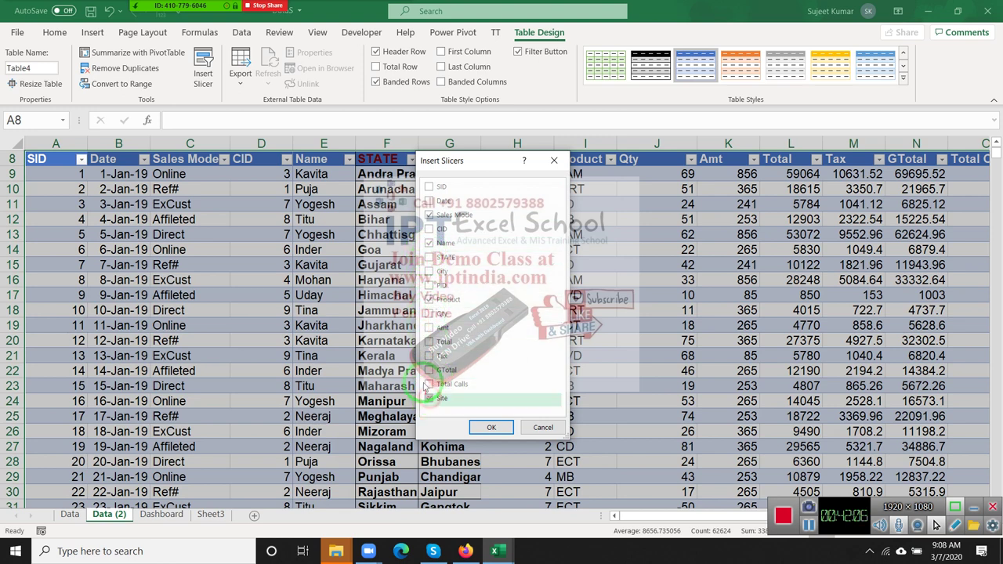
pyautogui.click(473, 425)
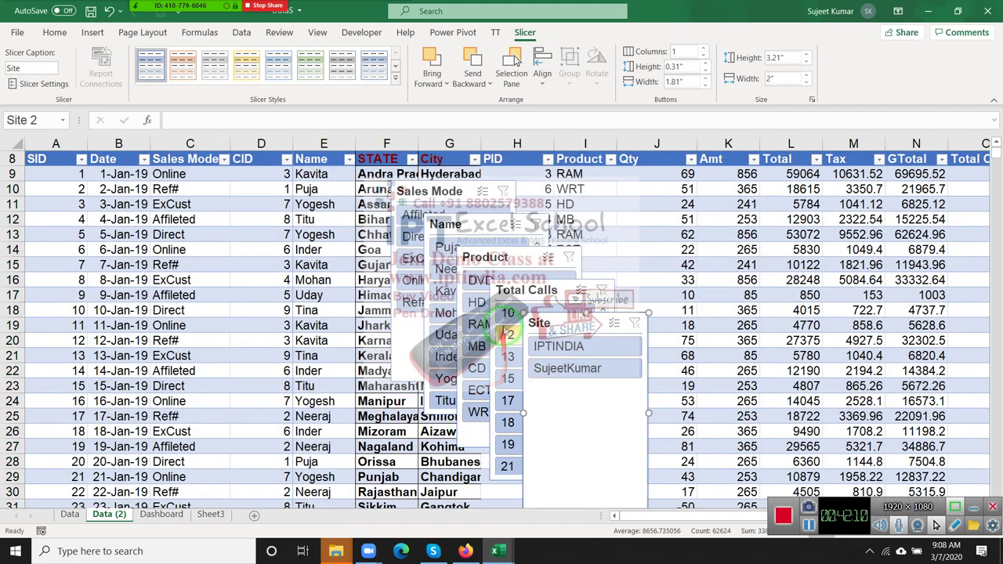
# Select the Total Calls, Product and Sales Mode slicers and cut them from Data (2)
pyautogui.keyDown('ctrl'); pyautogui.click(507, 292); pyautogui.keyUp('ctrl')
pyautogui.keyDown('ctrl'); pyautogui.click(490, 256); pyautogui.keyUp('ctrl')
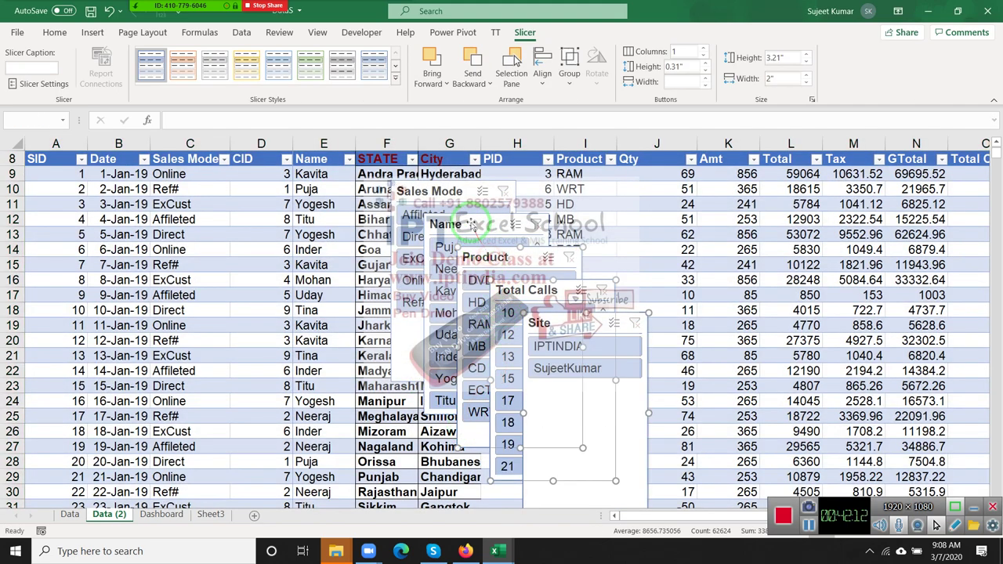
pyautogui.keyDown('ctrl'); pyautogui.click(457, 202); pyautogui.keyUp('ctrl')
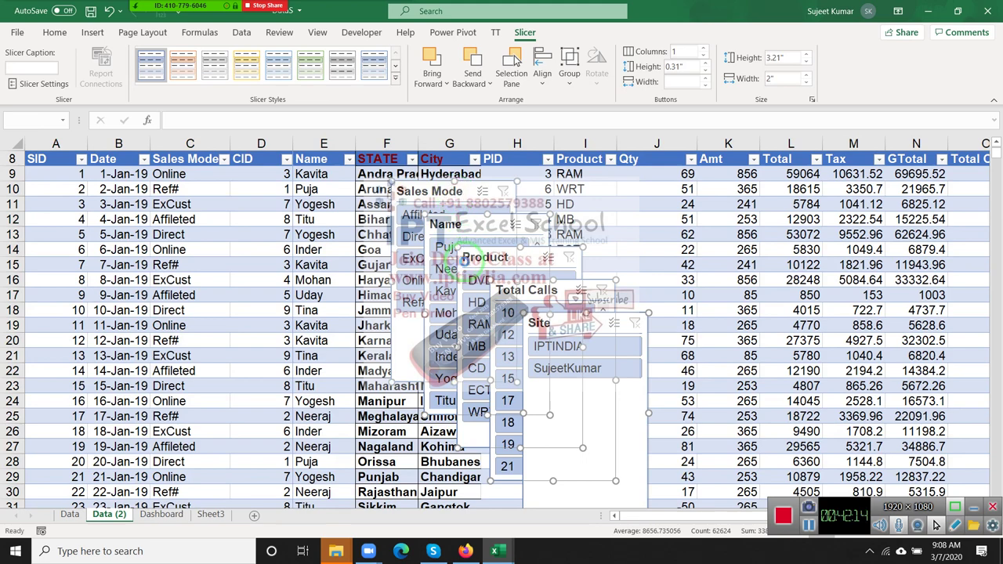
pyautogui.press('Delete')
# Paste the five slicers into Section #2 of the Dashboard at cell R6
pyautogui.click(160, 515)
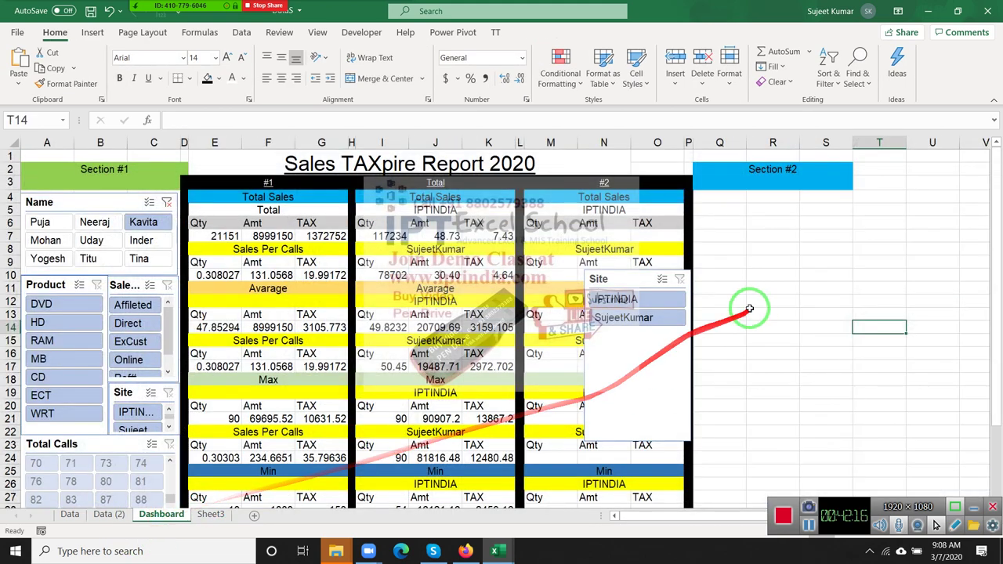
pyautogui.scroll(-3, 674, 329)
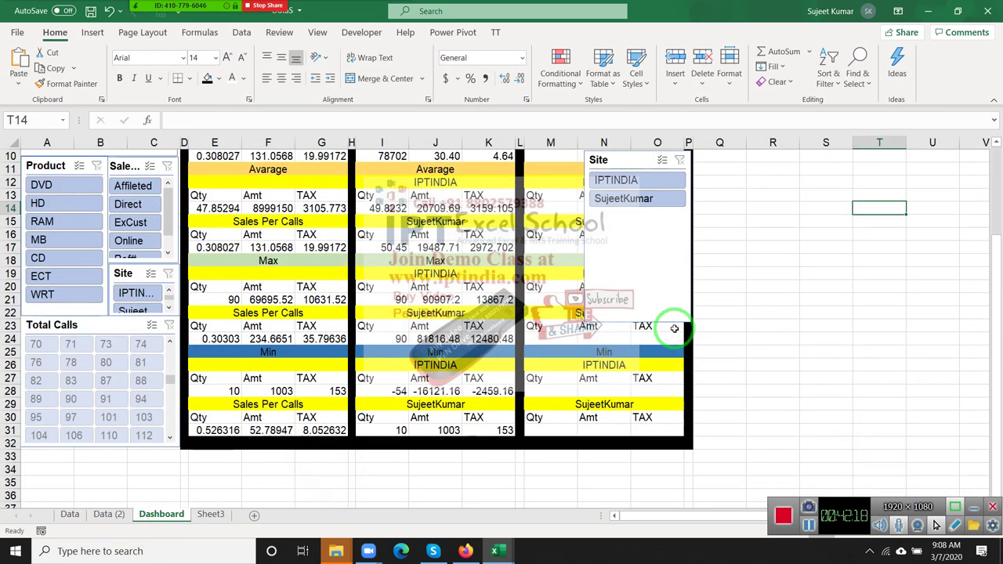
pyautogui.scroll(3, 674, 329)
pyautogui.moveTo(645, 280); pyautogui.dragTo(779, 262)
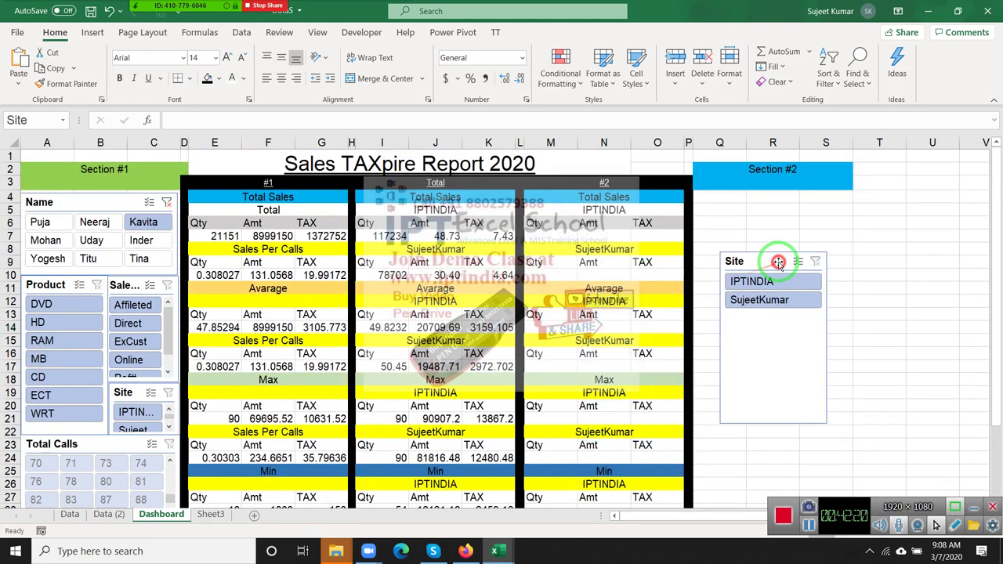
pyautogui.click(747, 224)
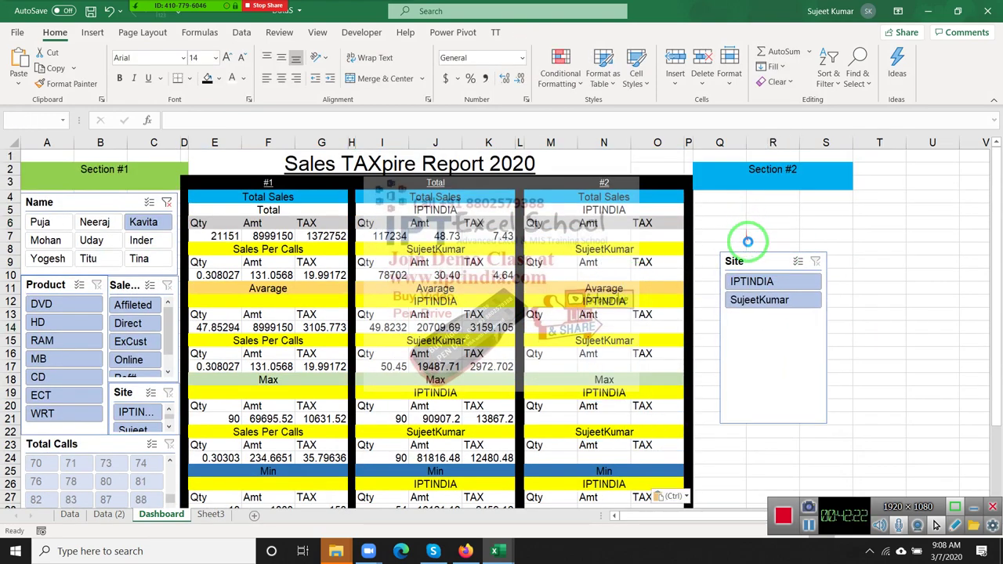
pyautogui.hotkey('ctrl', 'v')
# Delete the leftover small Site slicer from the Dashboard
pyautogui.click(730, 267)
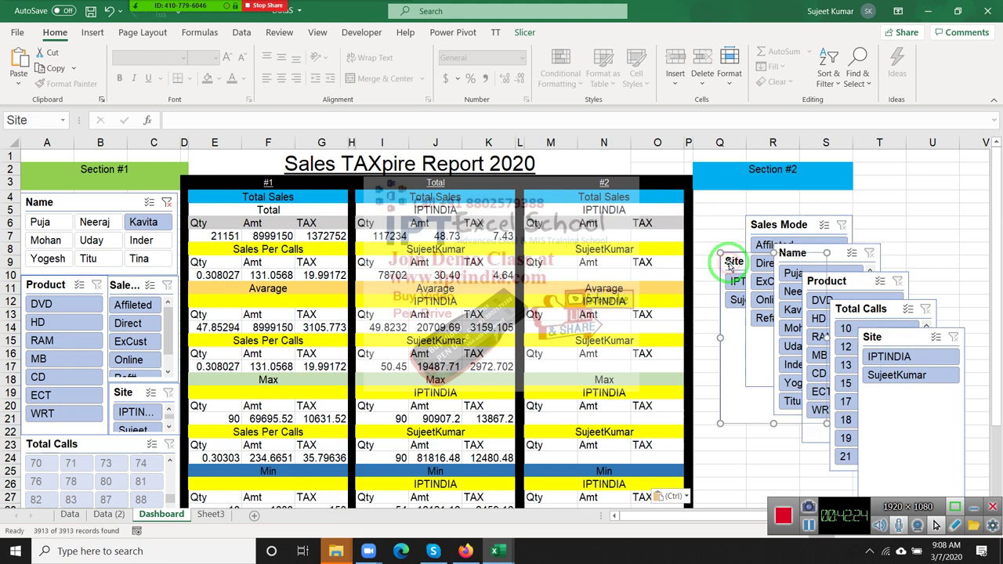
pyautogui.press('Delete')
pyautogui.click(728, 298)
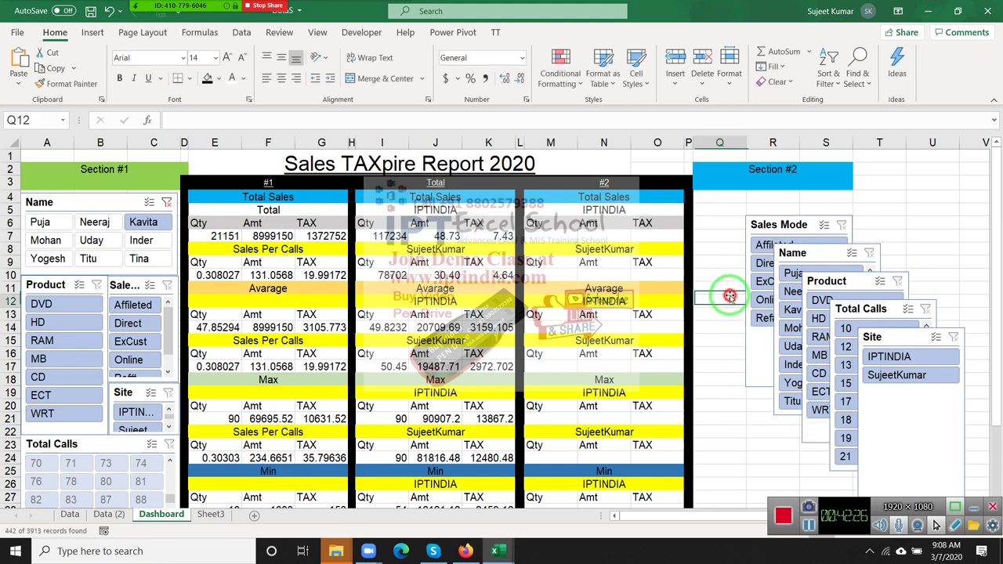
pyautogui.click(763, 232)
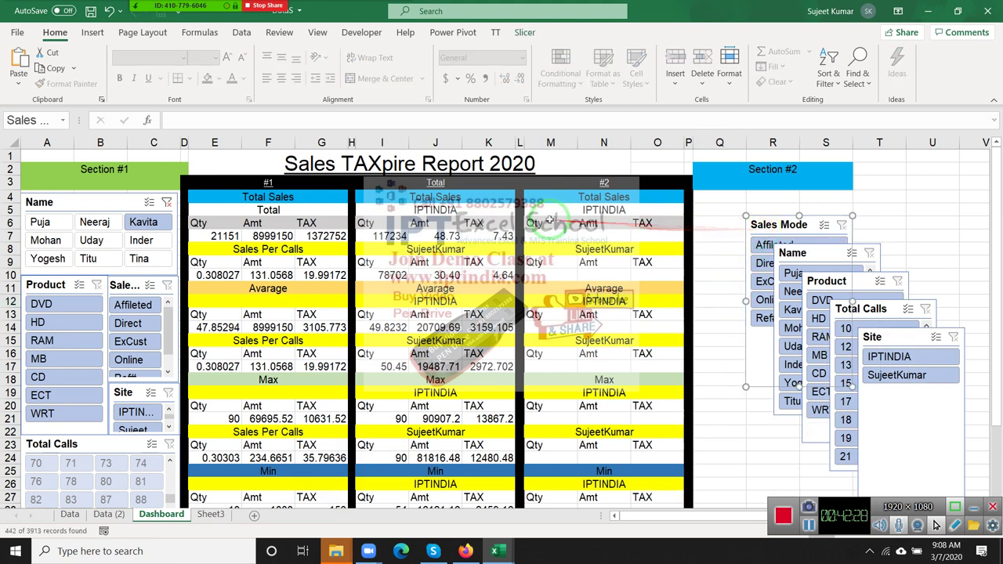
pyautogui.click(604, 210)
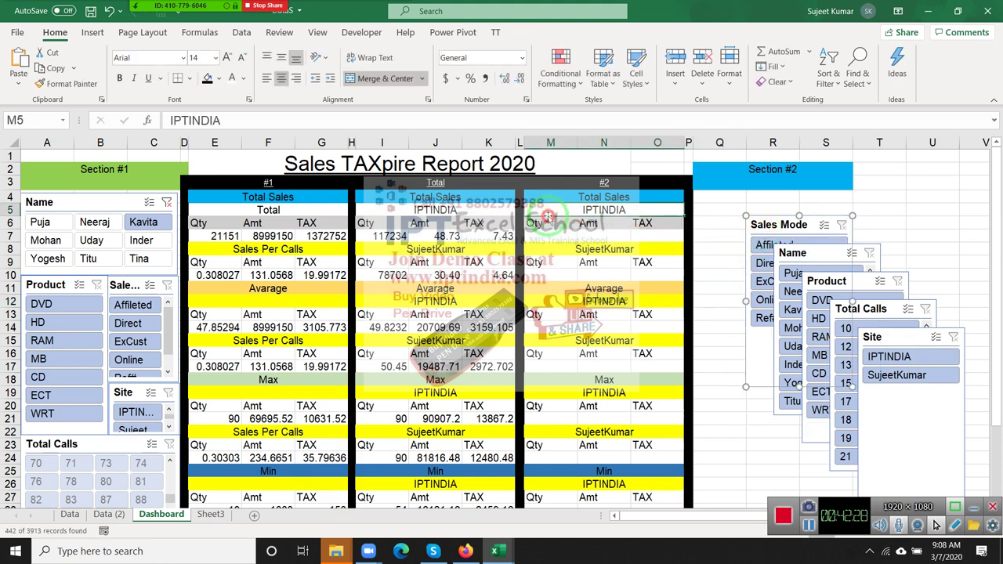
# Review Sheet3, then check the SUBTOTAL formula in F3 and Min formula in I3 on Data (2)
pyautogui.click(206, 517)
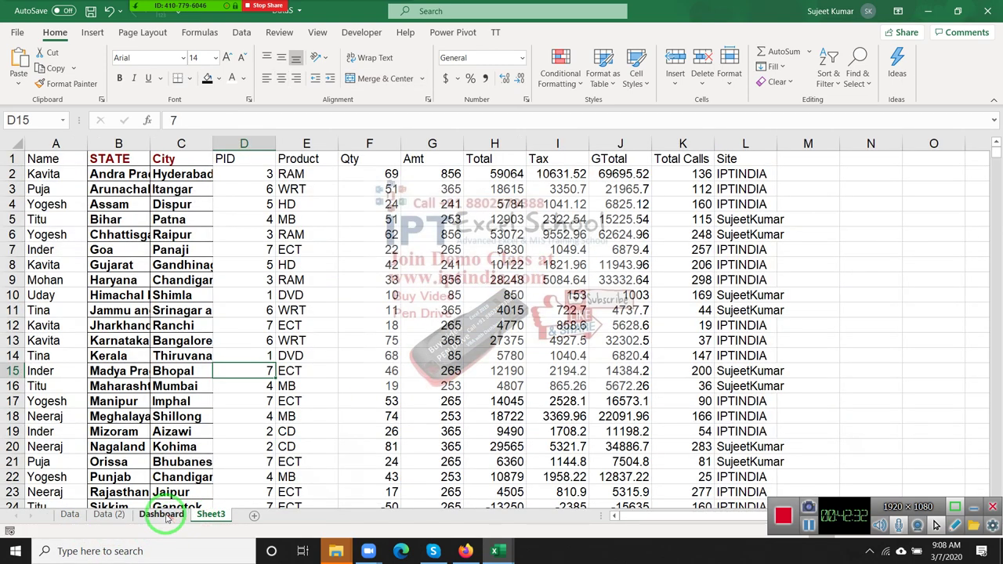
pyautogui.click(124, 517)
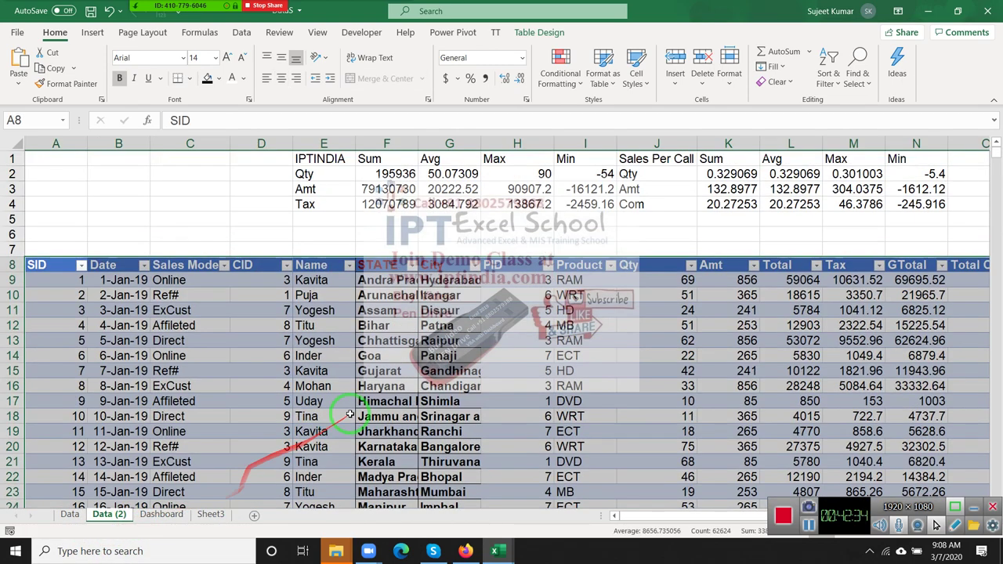
pyautogui.click(387, 189)
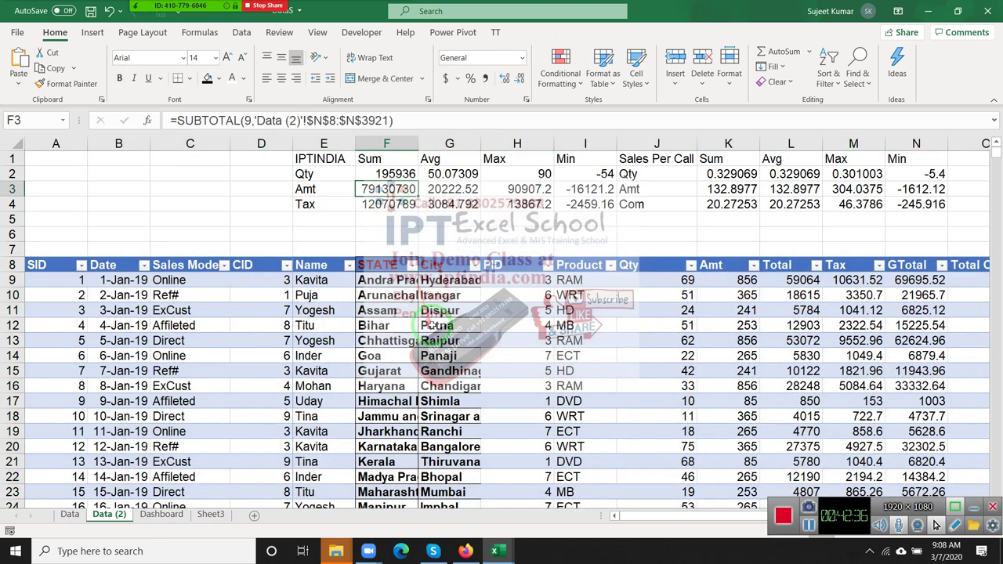
pyautogui.click(585, 189)
# Return to the Dashboard and search Windows for 'ch'
pyautogui.click(162, 514)
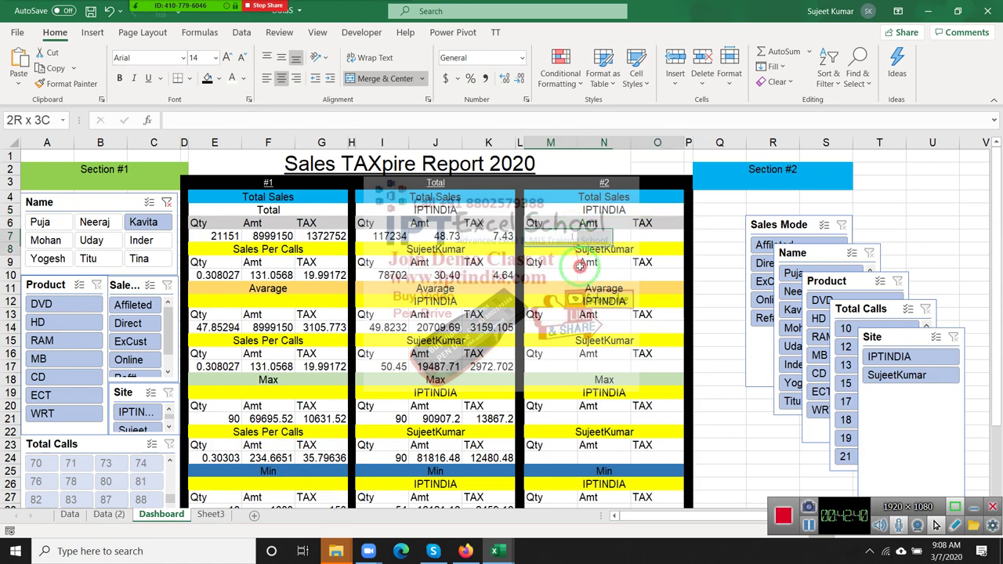
pyautogui.moveTo(572, 241); pyautogui.dragTo(584, 340)
pyautogui.scroll(-3, 581, 376)
pyautogui.scroll(3, 581, 391)
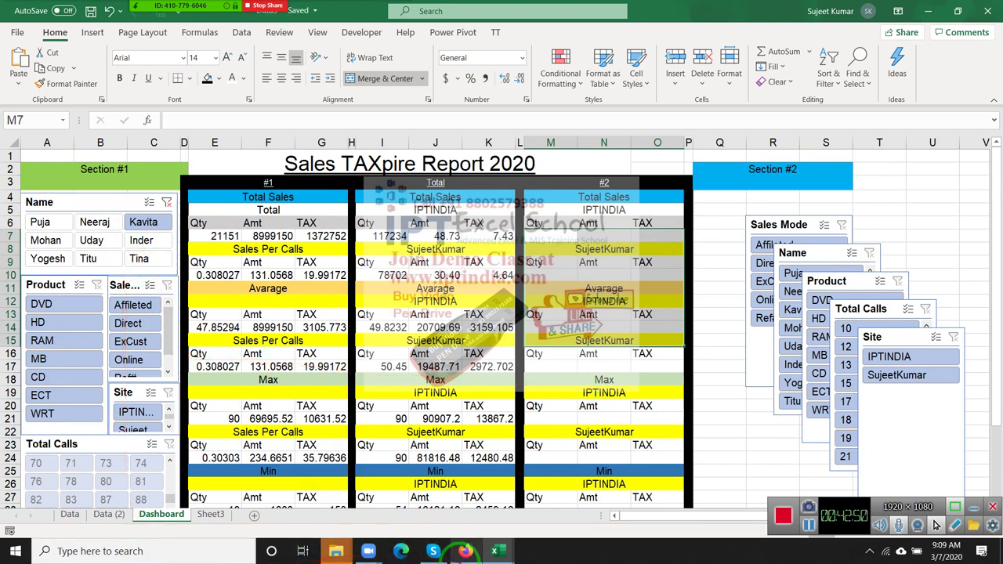
pyautogui.press('super')
pyautogui.write('ch')
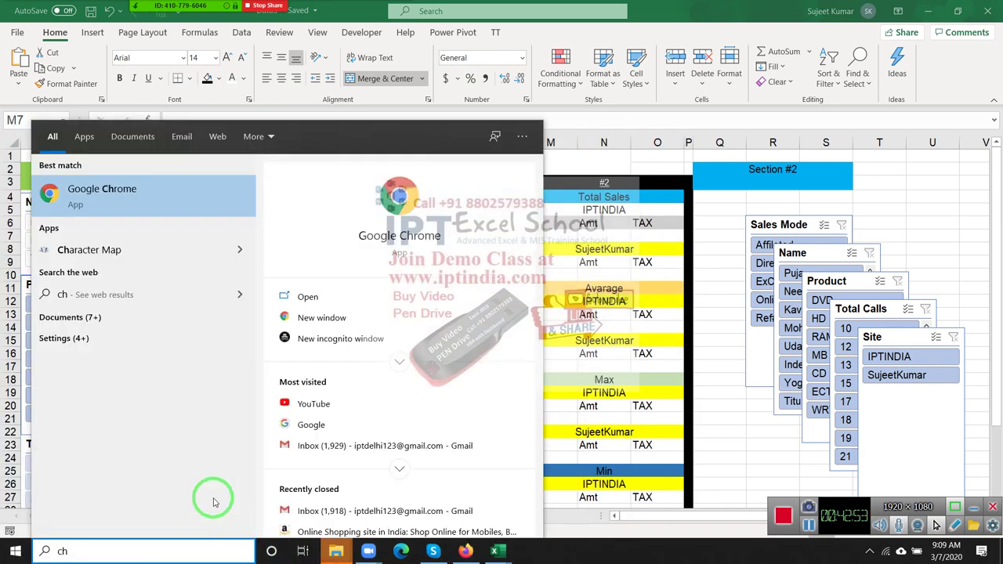
# Launch a new blank Google Chrome window, checking and closing Zoom's participants list
pyautogui.click(284, 318)
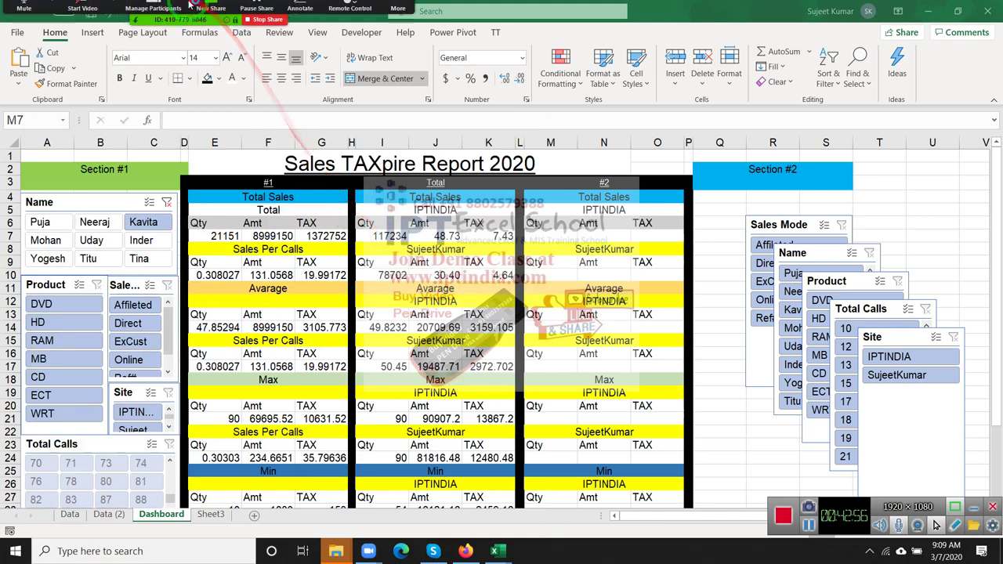
pyautogui.click(153, 11)
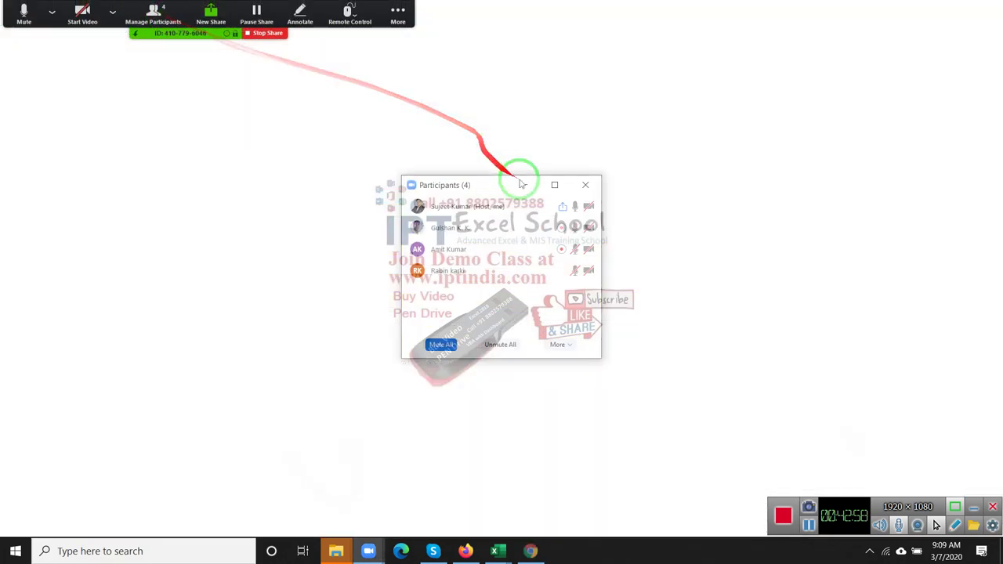
pyautogui.click(585, 185)
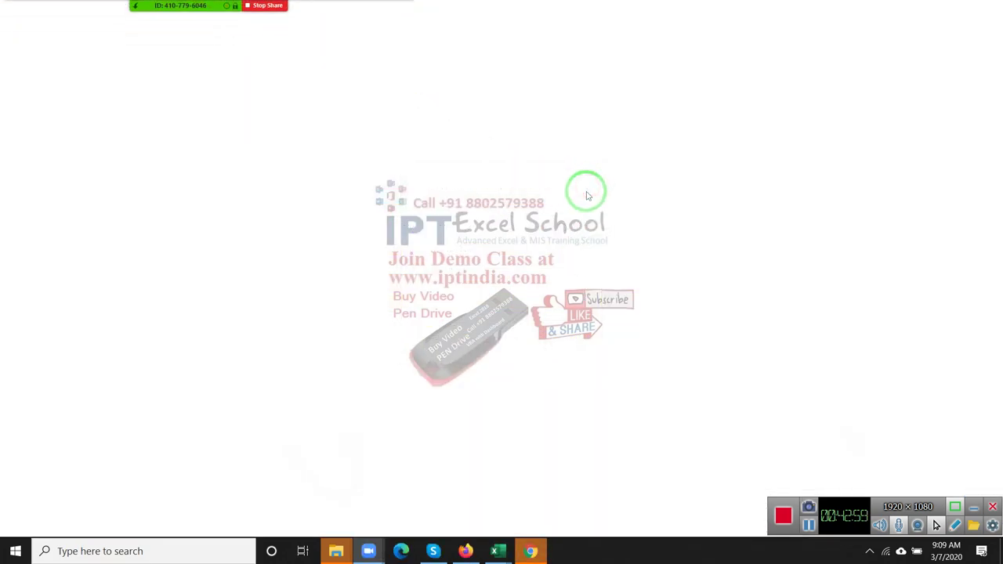